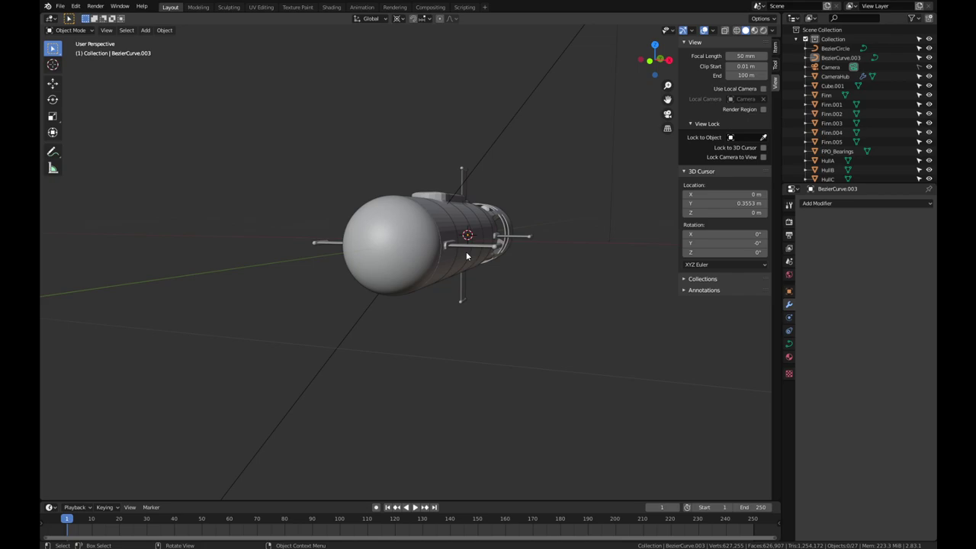
- Hide the propeller, the tail shroud and the shaft bearings to expose the inside of the submarine's stern
middle_drag(467, 256, 415, 247)
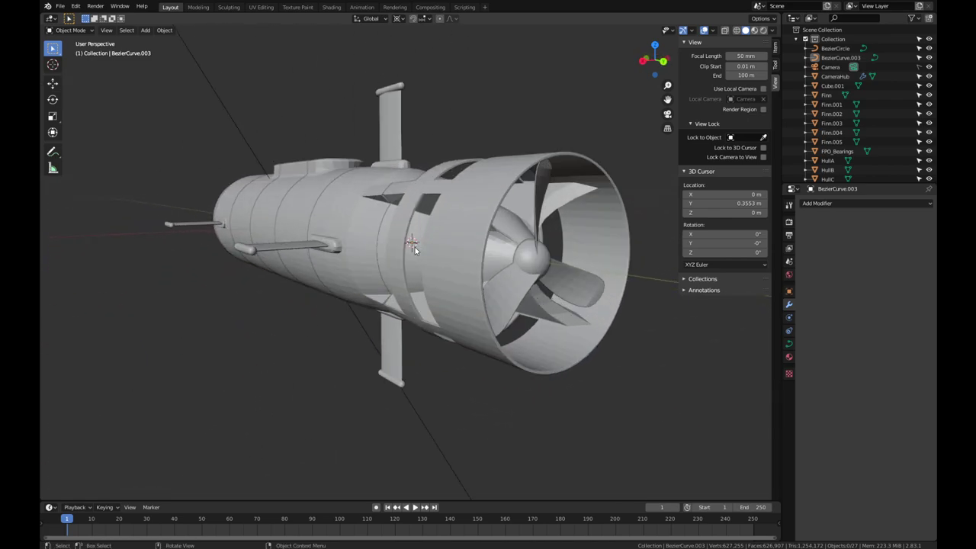
middle_drag(504, 254, 424, 203)
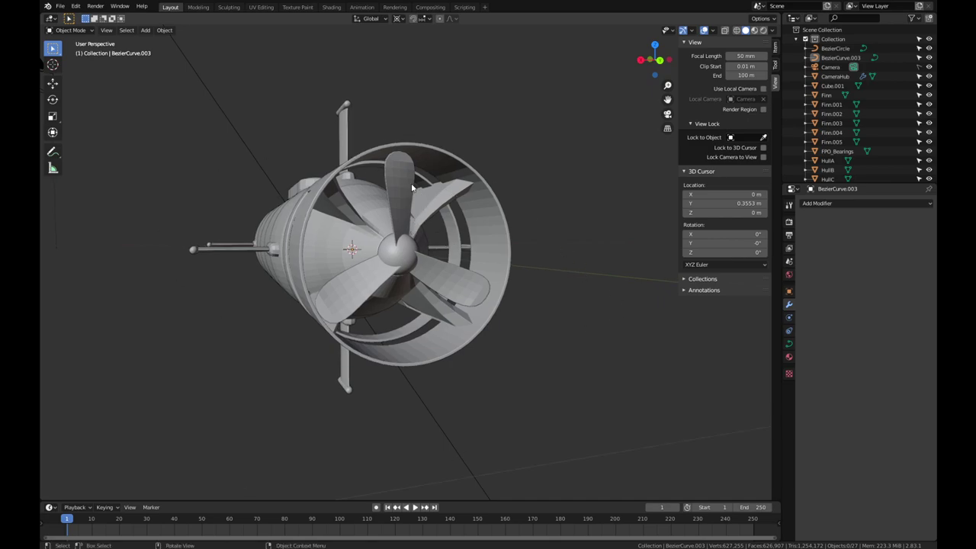
middle_drag(424, 214, 436, 260)
click(440, 267)
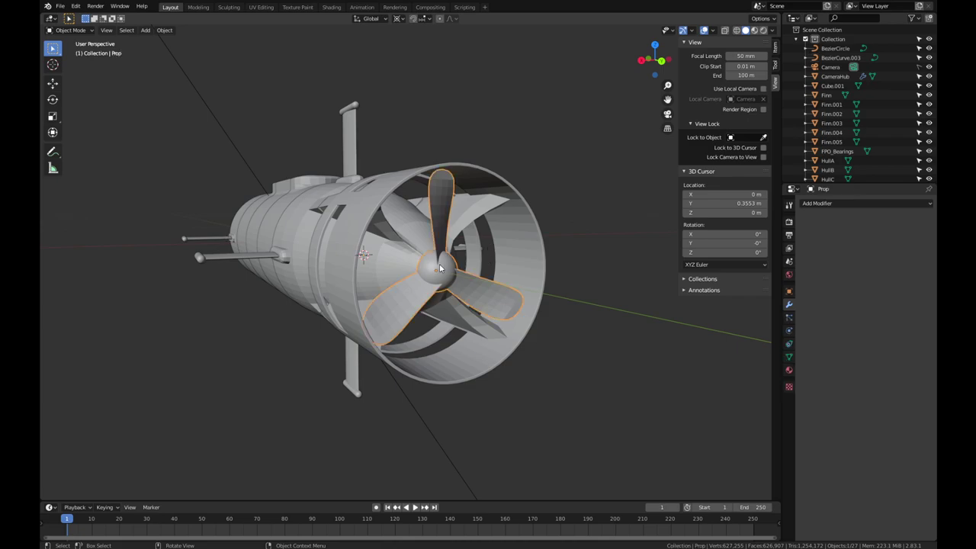
click(545, 310)
middle_drag(545, 312, 472, 279)
click(493, 269)
middle_drag(516, 311, 492, 248)
key(h)
click(472, 229)
key(h)
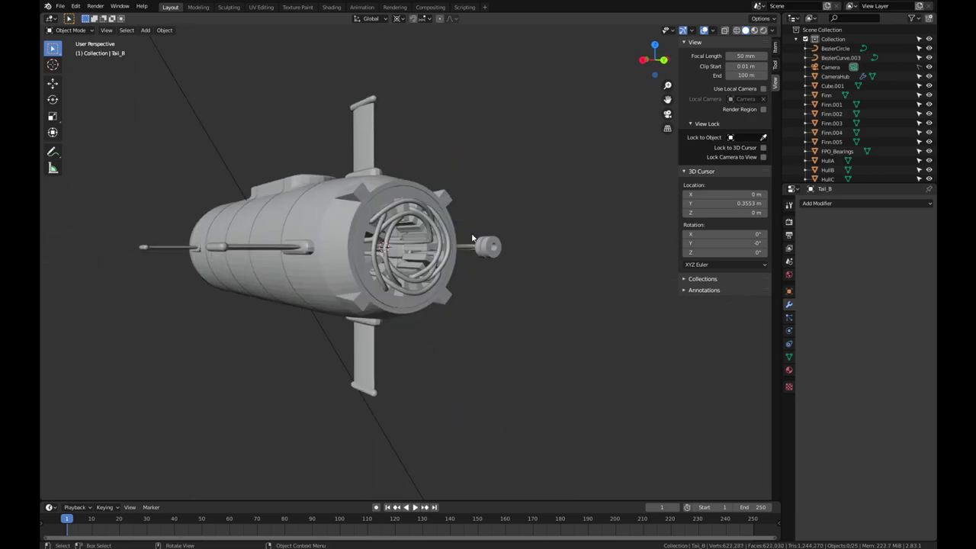
click(472, 239)
key(h)
- Examine the exposed tubing and ring plate at the stern, and the hull and fins from several sides
click(425, 309)
middle_drag(424, 308, 388, 128)
scroll(357, 234, up, 4)
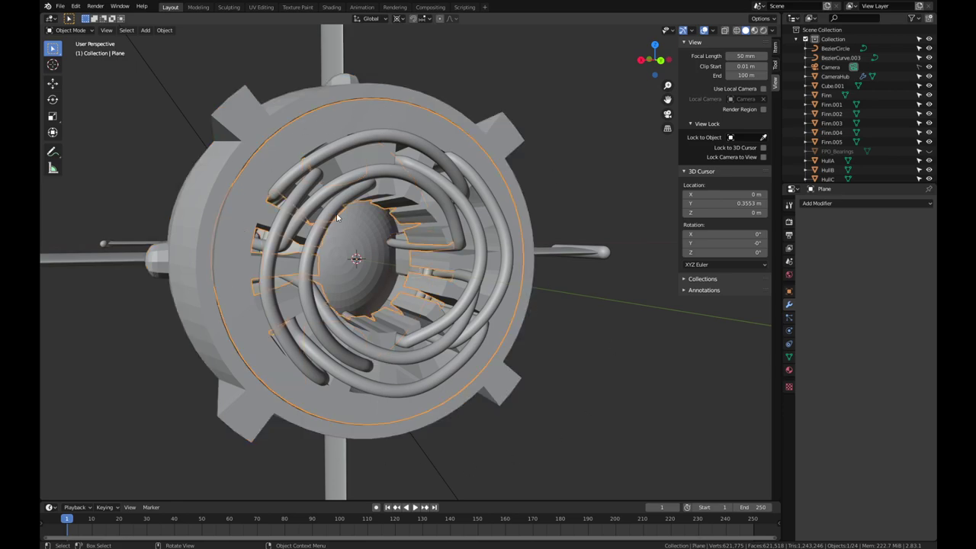
scroll(273, 253, down, 3)
middle_drag(468, 181, 318, 282)
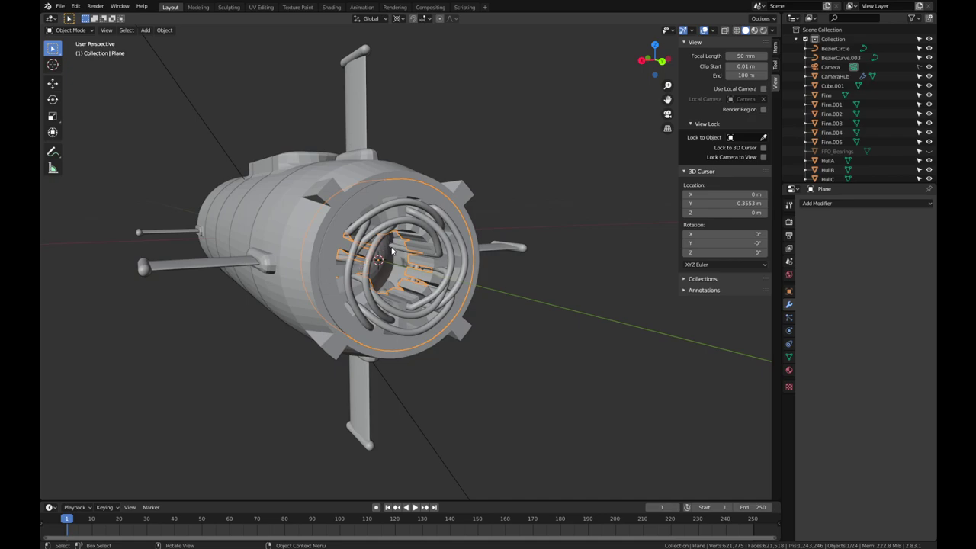
middle_drag(494, 310, 298, 190)
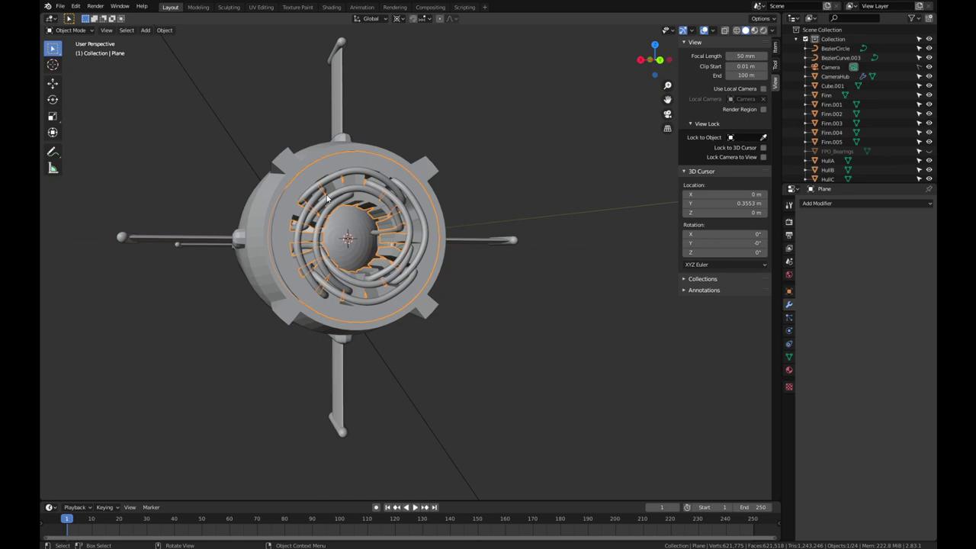
middle_drag(345, 302, 406, 99)
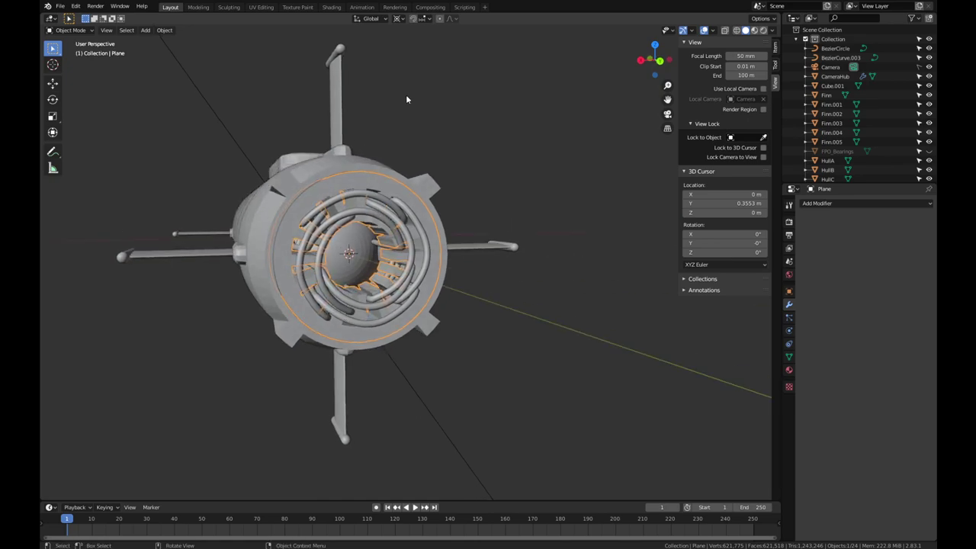
middle_drag(378, 199, 468, 263)
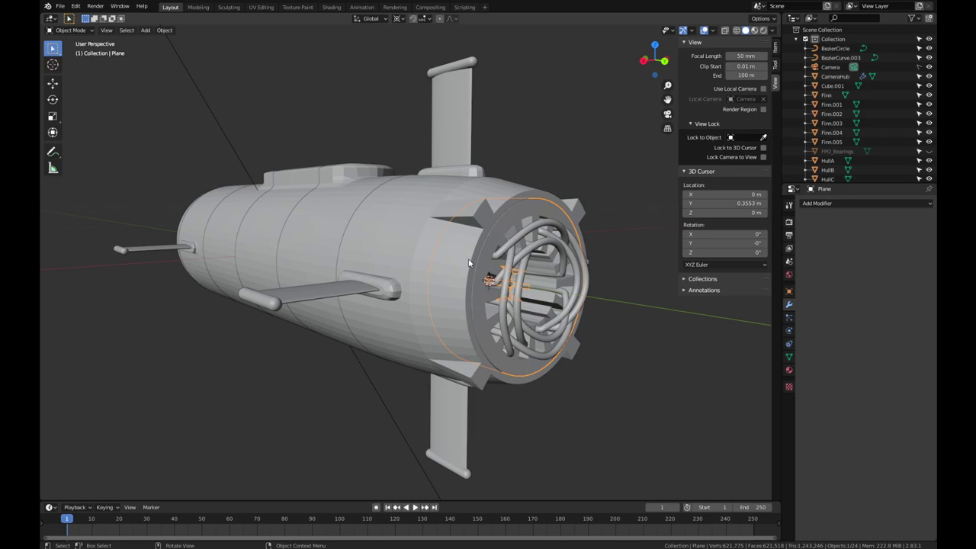
middle_drag(491, 248, 590, 270)
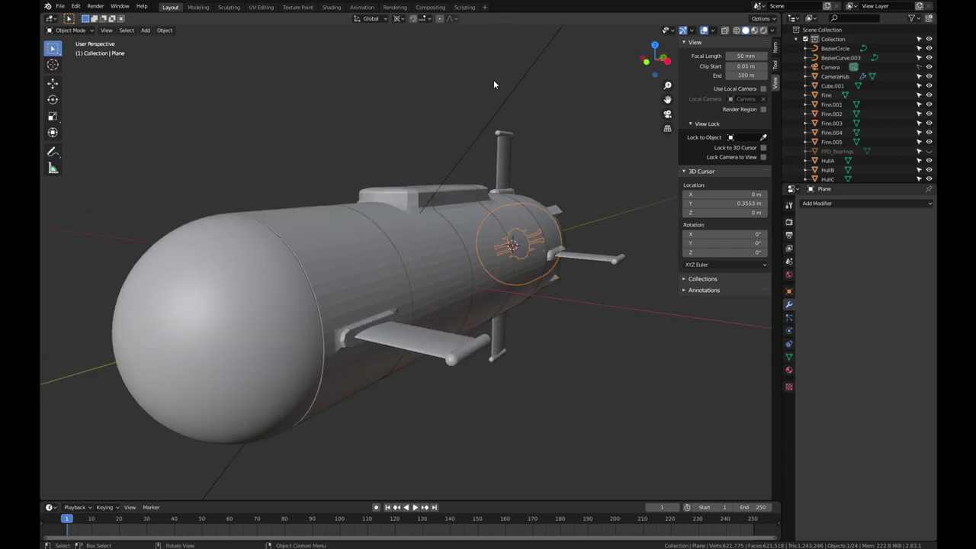
scroll(356, 220, down, 4)
scroll(451, 252, up, 5)
middle_drag(451, 252, 364, 256)
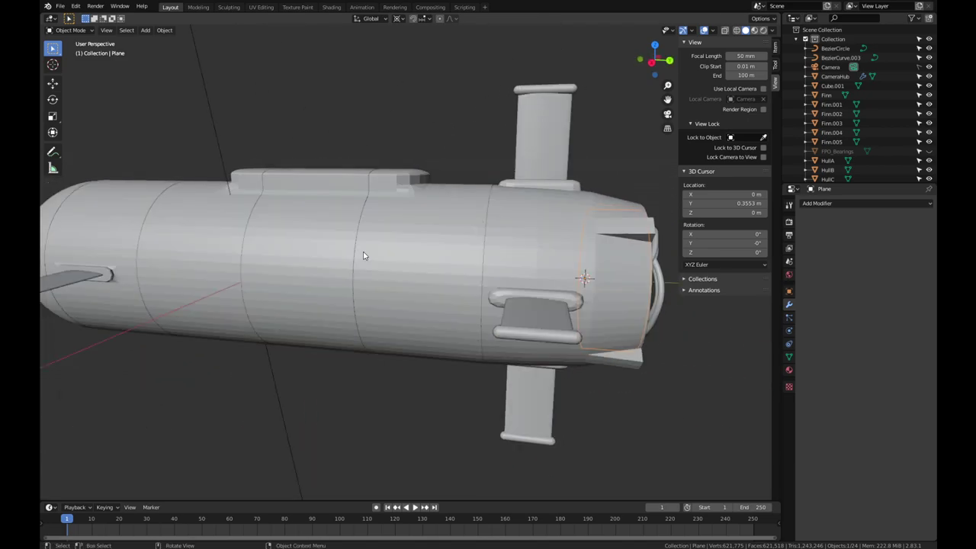
- Unhide all hidden submarine parts and save the file
key(alt+h)
scroll(435, 275, down, 5)
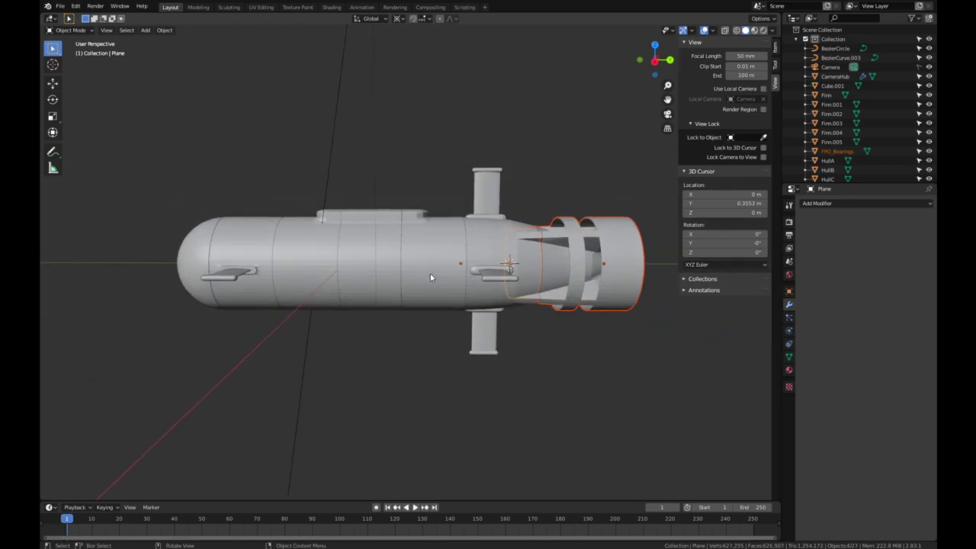
key(ctrl+s)
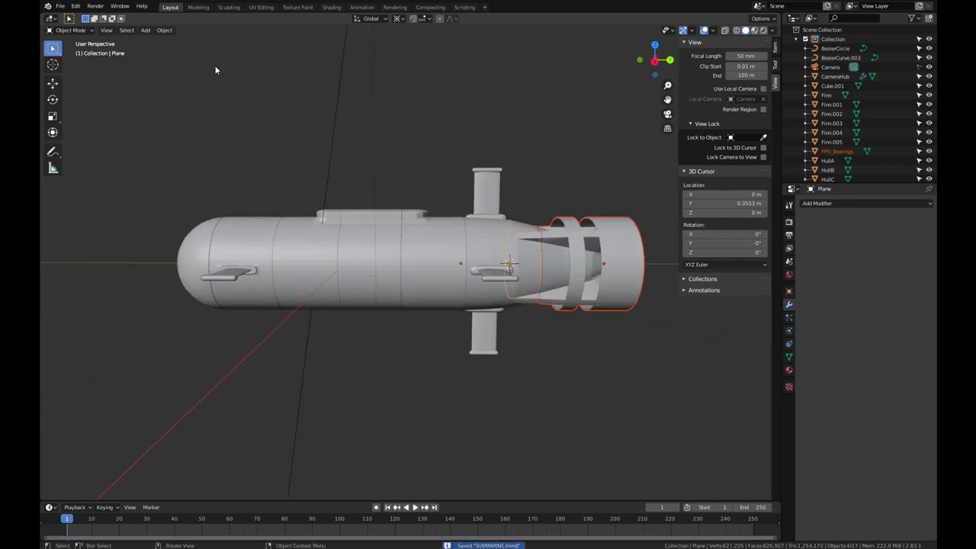
- Create a new file from the General template
click(60, 6)
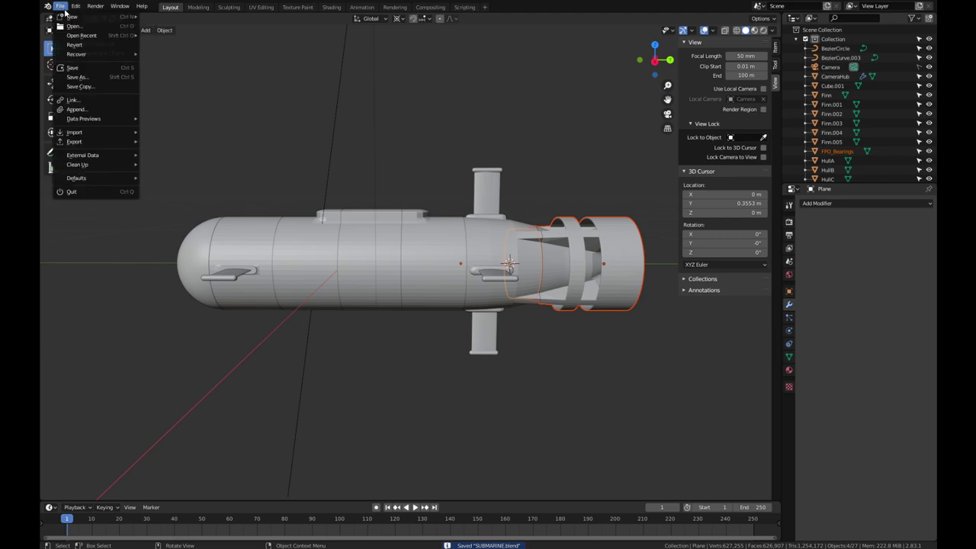
mouse_move(72, 16)
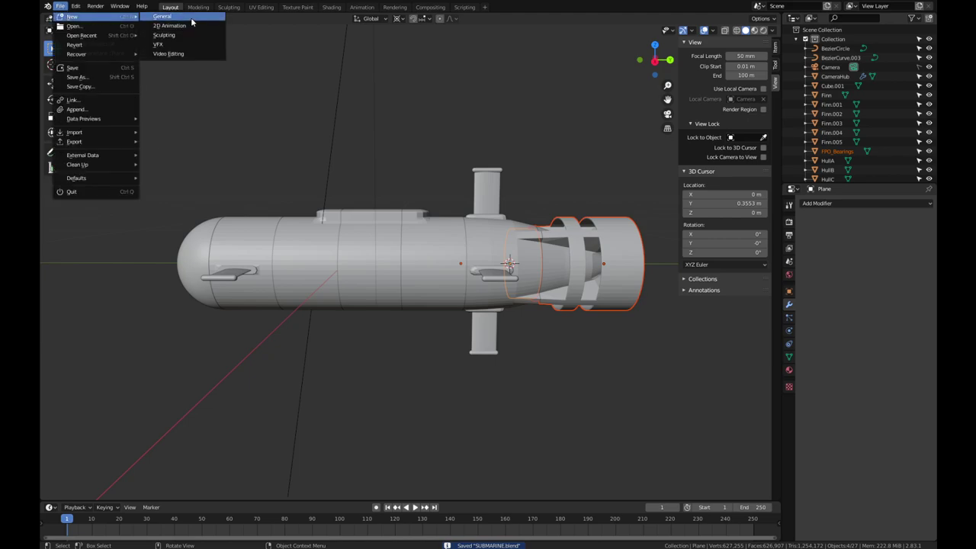
click(163, 16)
middle_drag(389, 320, 472, 358)
scroll(382, 250, up, 4)
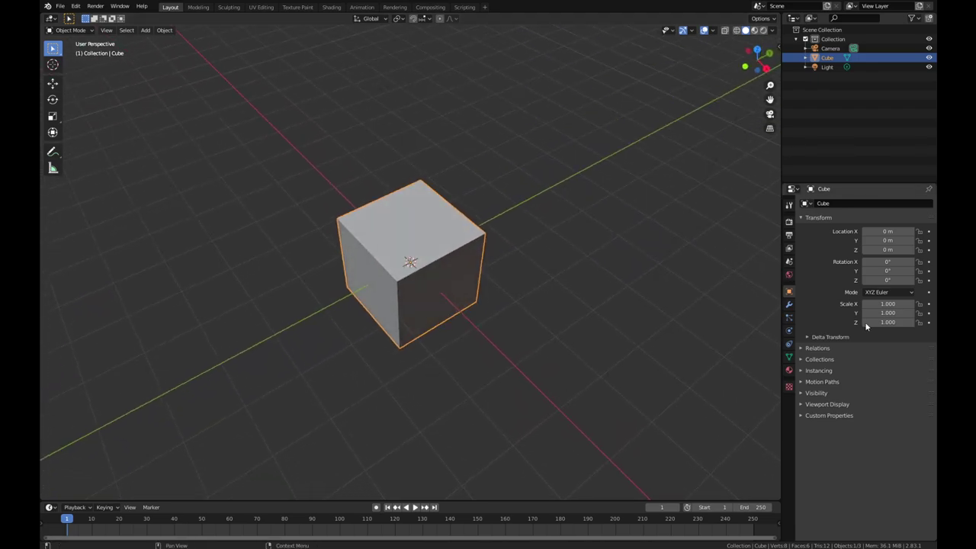
- Set the scene's unit scale to 0.1 with the metric unit system
click(790, 221)
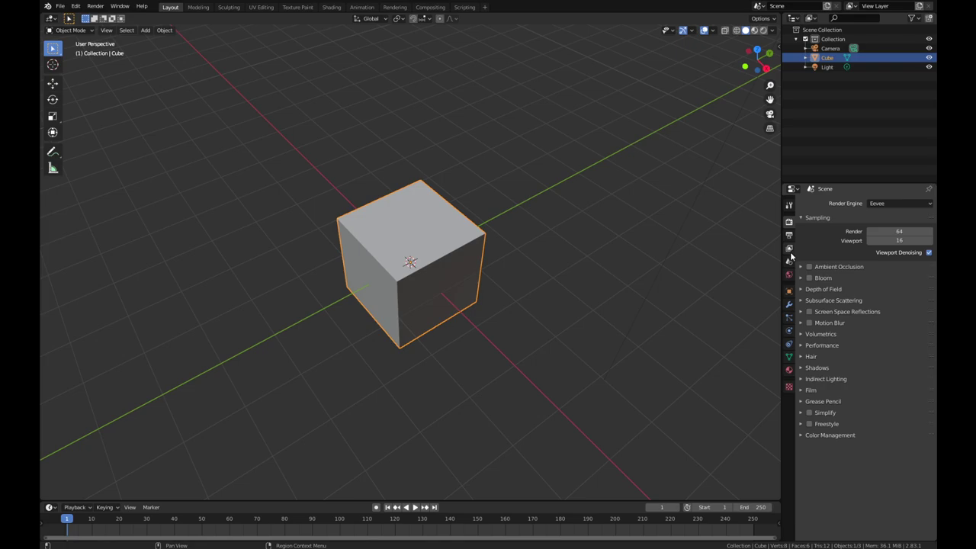
click(789, 248)
click(789, 262)
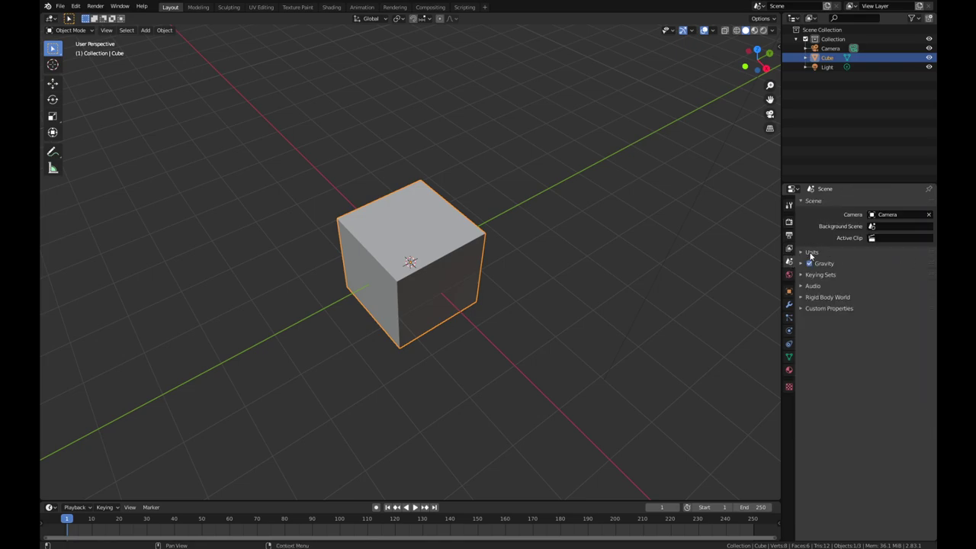
click(810, 252)
click(914, 276)
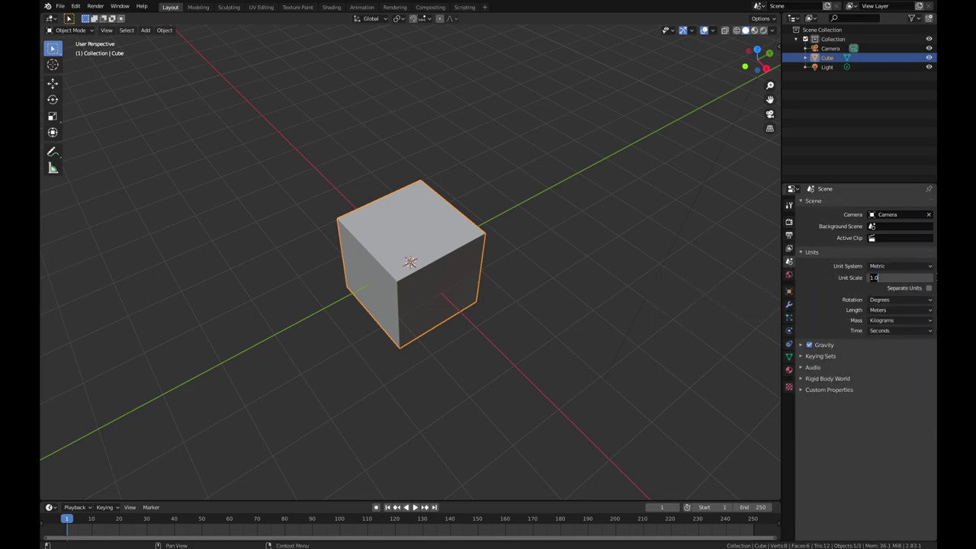
text(0.1)
key(Return)
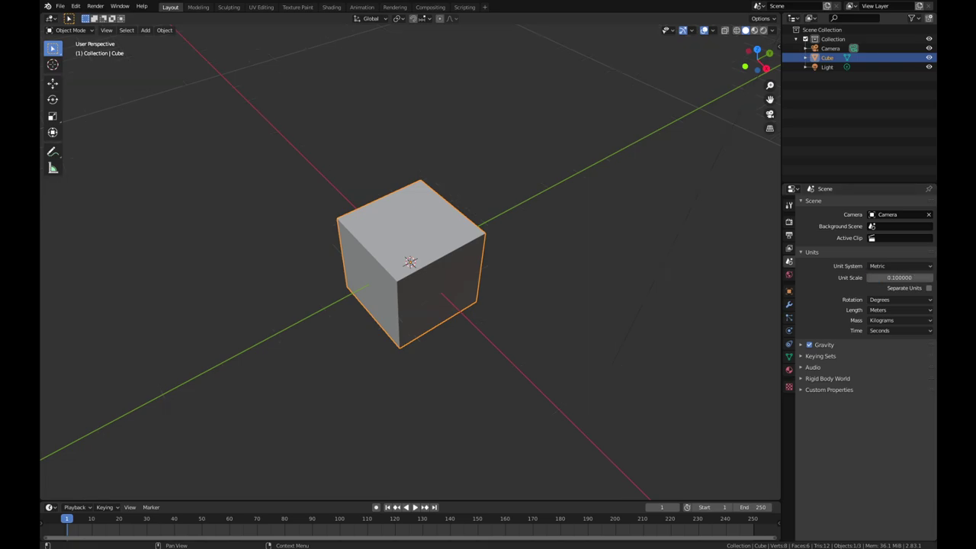
- Examine the default cube against the grid in top orthographic view, from centimetre down to millimetre subdivisions
key(KP_7)
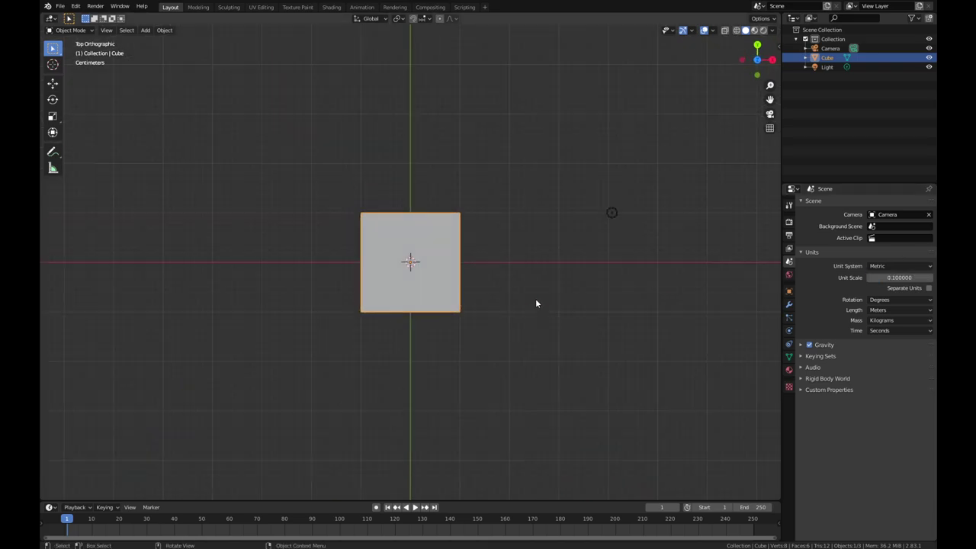
scroll(477, 234, up, 3)
shift+middle_drag(475, 234, 436, 211)
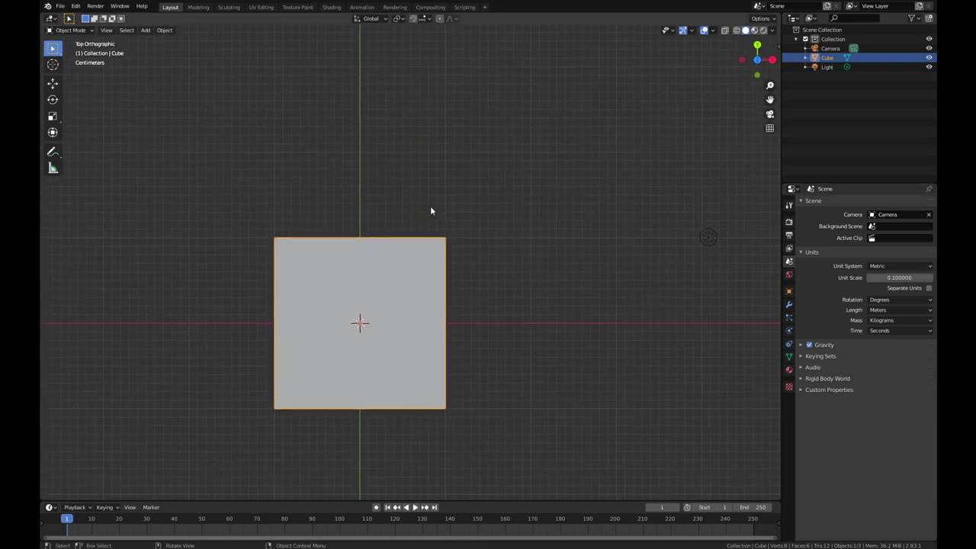
click(359, 153)
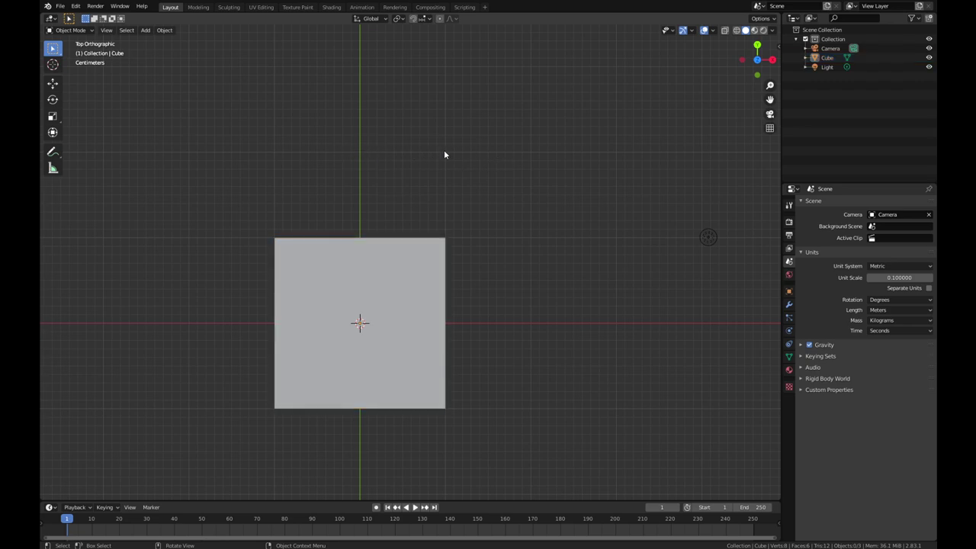
scroll(391, 261, up, 4)
shift+scroll(414, 179, up, 4)
scroll(404, 263, up, 4)
shift+scroll(368, 209, up, 3)
scroll(365, 215, up, 2)
shift+middle_drag(338, 183, 415, 208)
scroll(416, 209, down, 1)
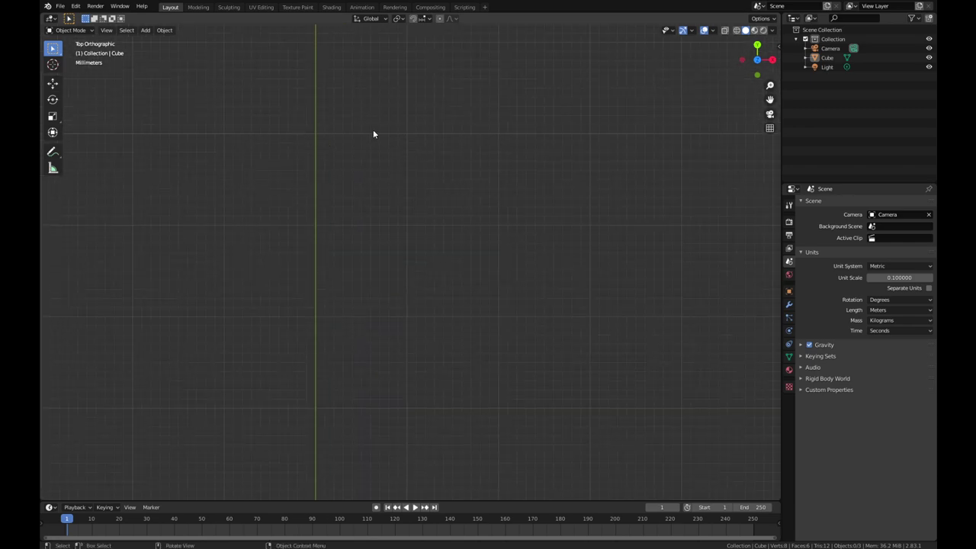
shift+middle_drag(396, 139, 400, 328)
scroll(400, 328, up, 2)
scroll(359, 264, up, 2)
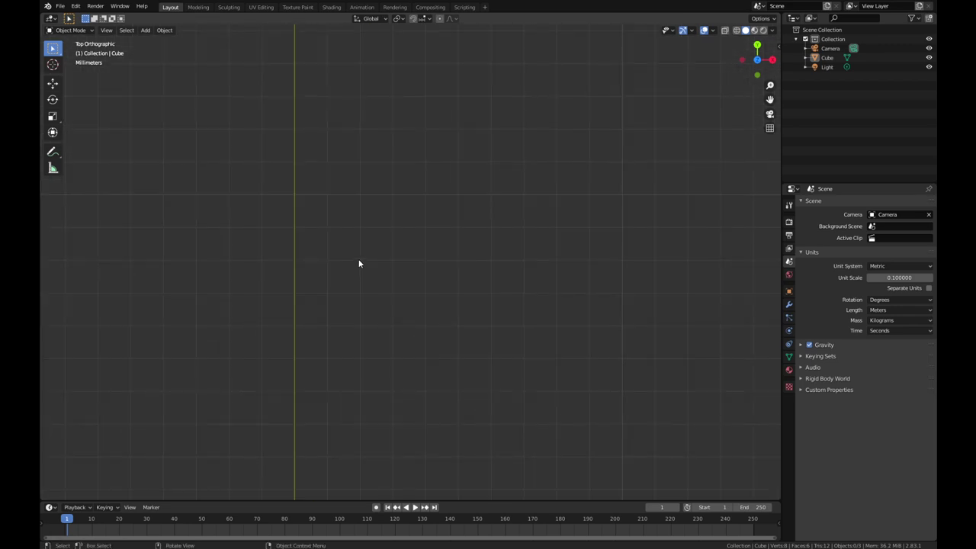
shift+middle_drag(446, 206, 521, 255)
scroll(520, 254, down, 4)
shift+middle_drag(509, 288, 486, 91)
scroll(438, 211, down, 2)
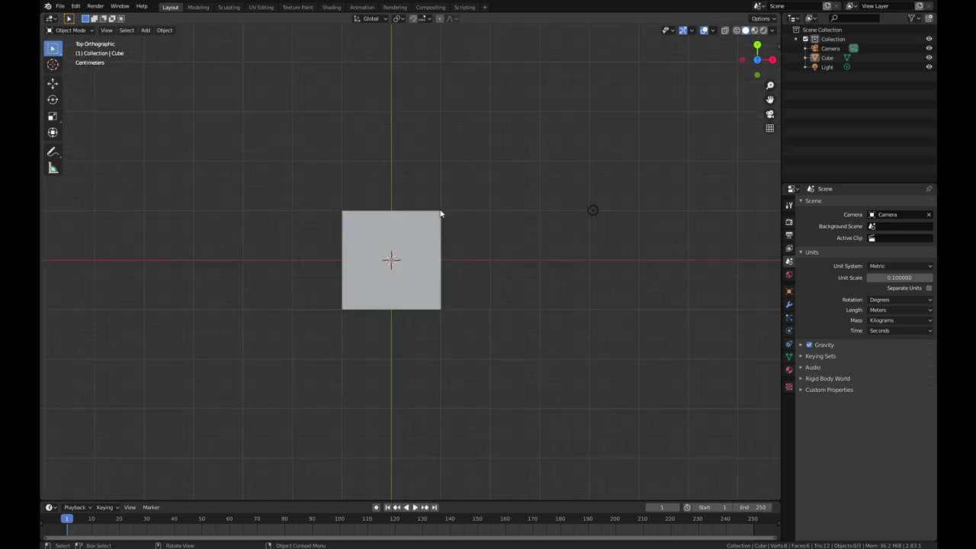
shift+middle_drag(505, 256, 527, 275)
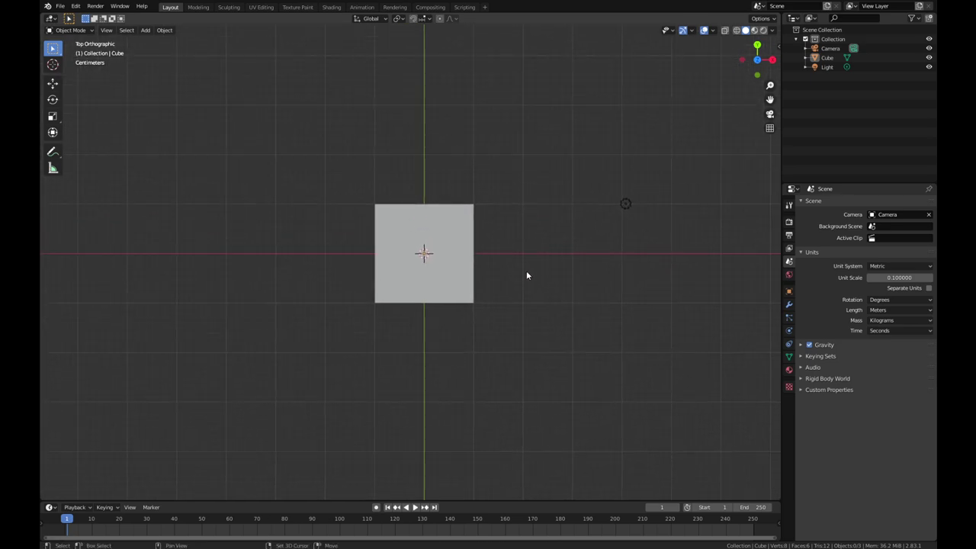
scroll(526, 274, up, 2)
click(403, 225)
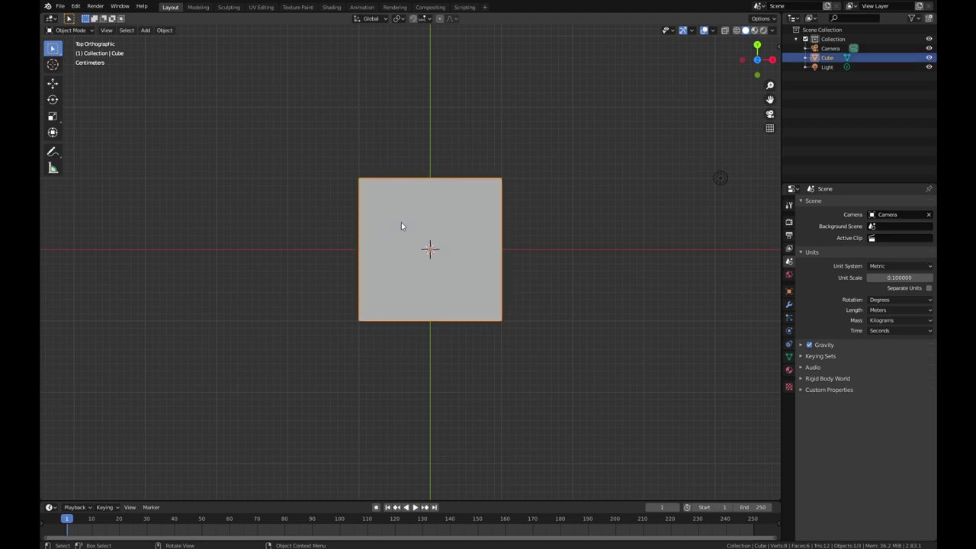
middle_drag(403, 224, 531, 429)
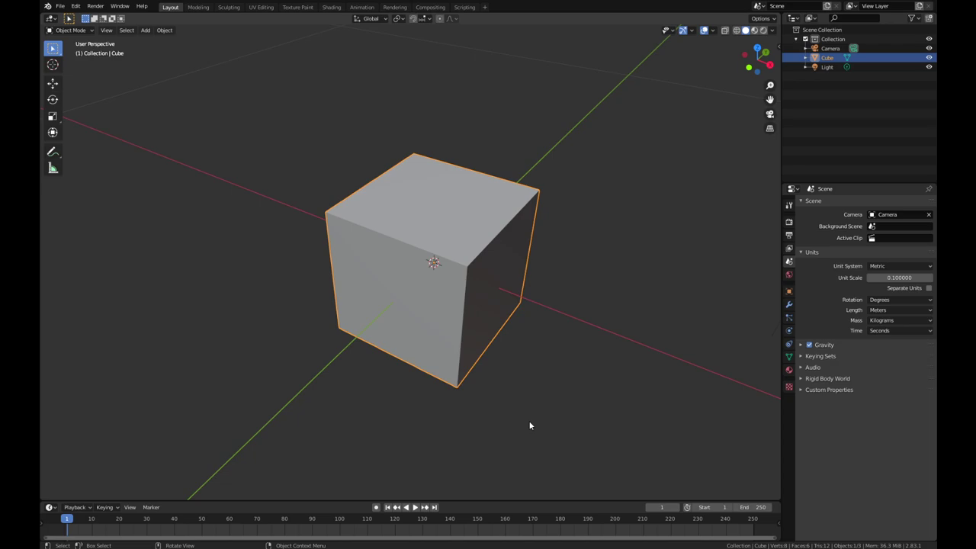
scroll(472, 320, down, 2)
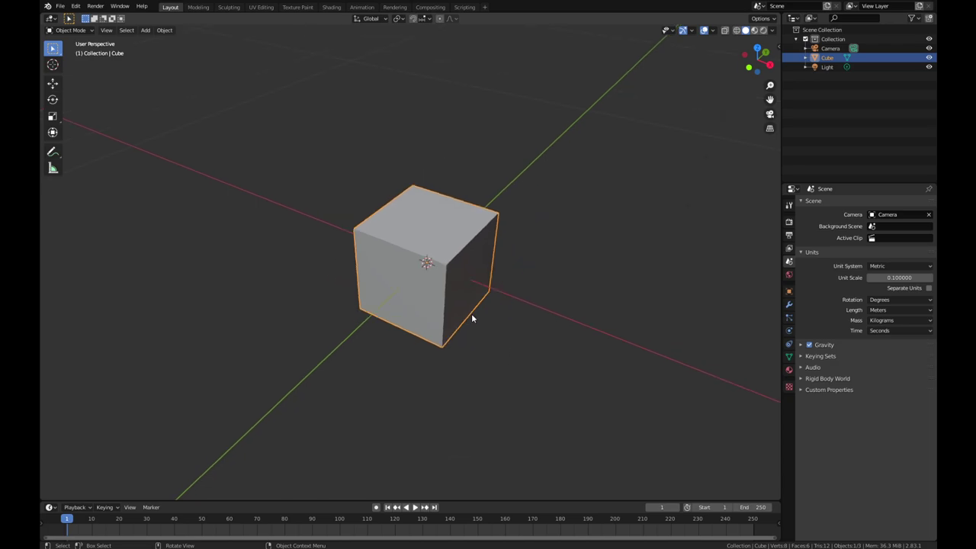
scroll(500, 348, up, 3)
middle_drag(501, 348, 462, 290)
scroll(483, 323, down, 3)
middle_drag(483, 323, 432, 316)
middle_drag(507, 321, 448, 341)
scroll(447, 335, up, 3)
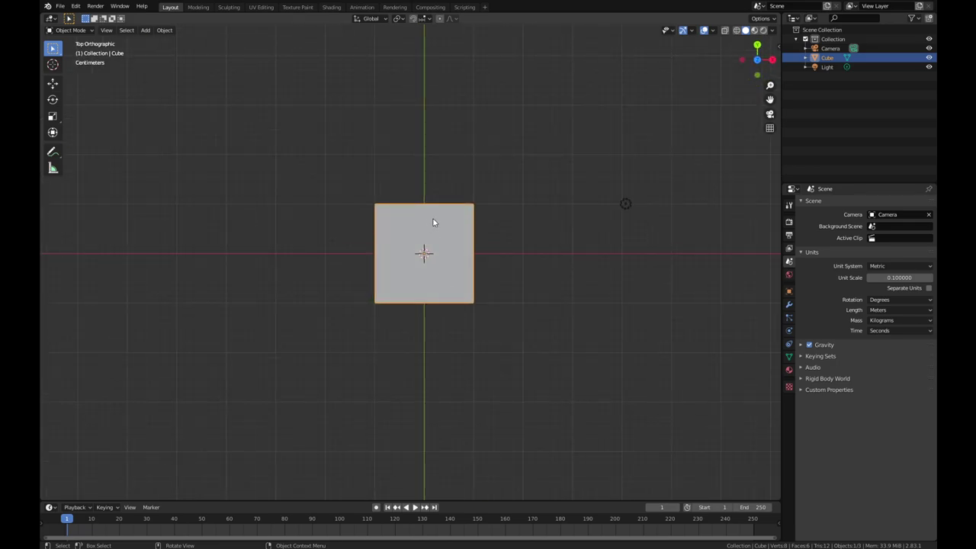
middle_drag(433, 222, 434, 256)
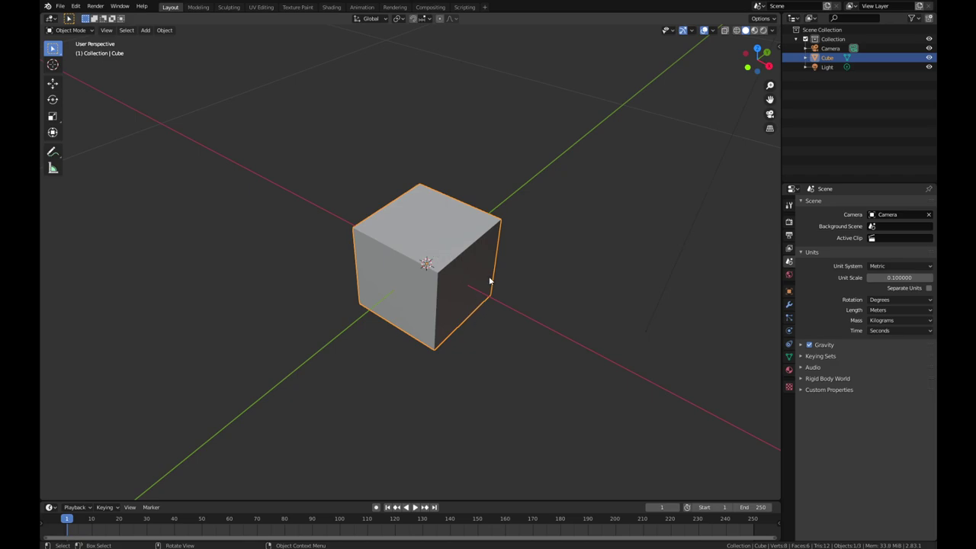
scroll(473, 309, up, 2)
middle_drag(461, 293, 263, 269)
middle_drag(411, 239, 499, 219)
scroll(509, 200, down, 3)
- Show a closer top orthographic view of the cube
key(KP_7)
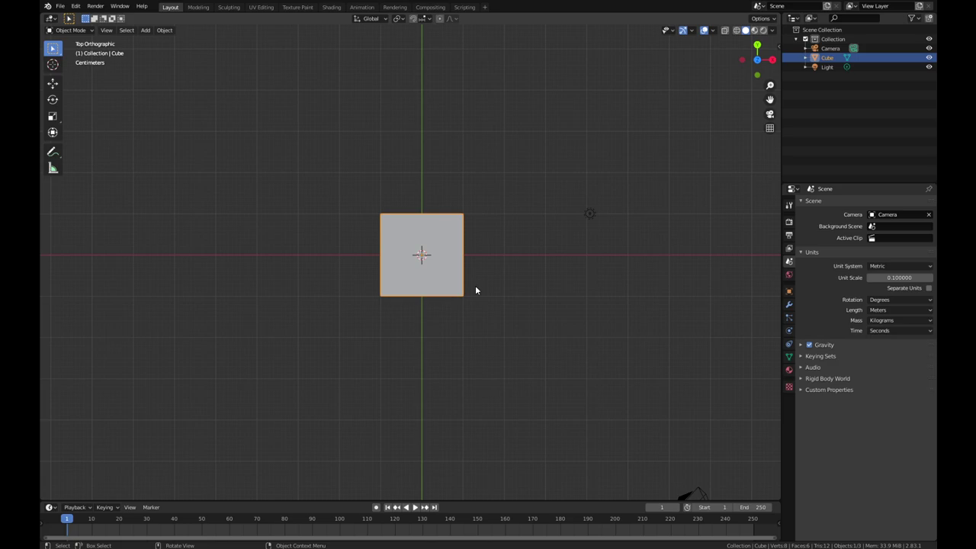
scroll(478, 273, up, 2)
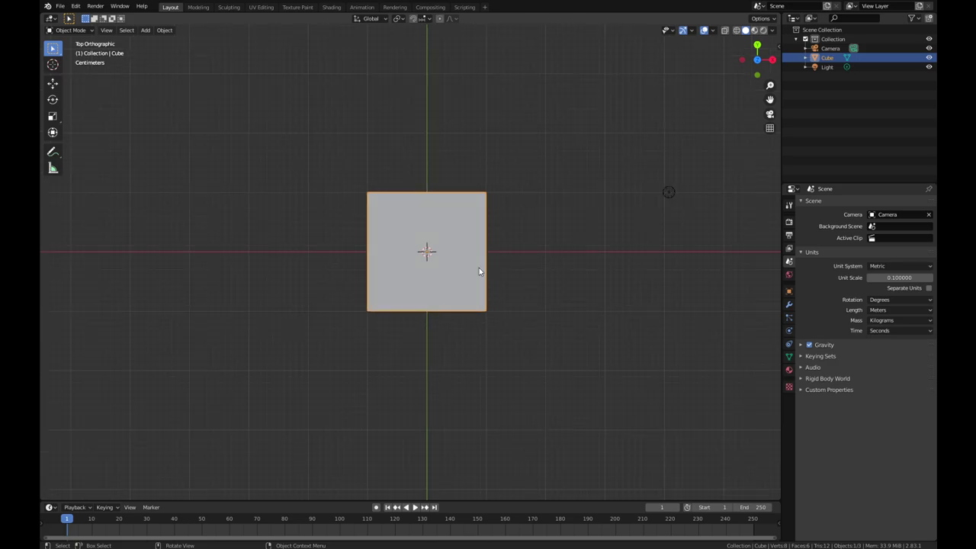
scroll(543, 271, up, 1)
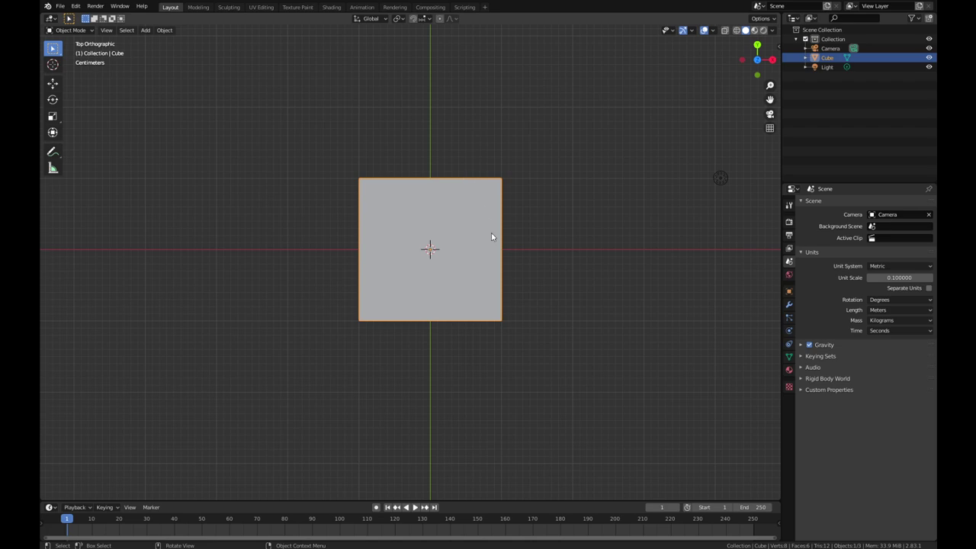
- Hide the default cube, leaving the scene in top orthographic view
middle_drag(506, 350, 210, 266)
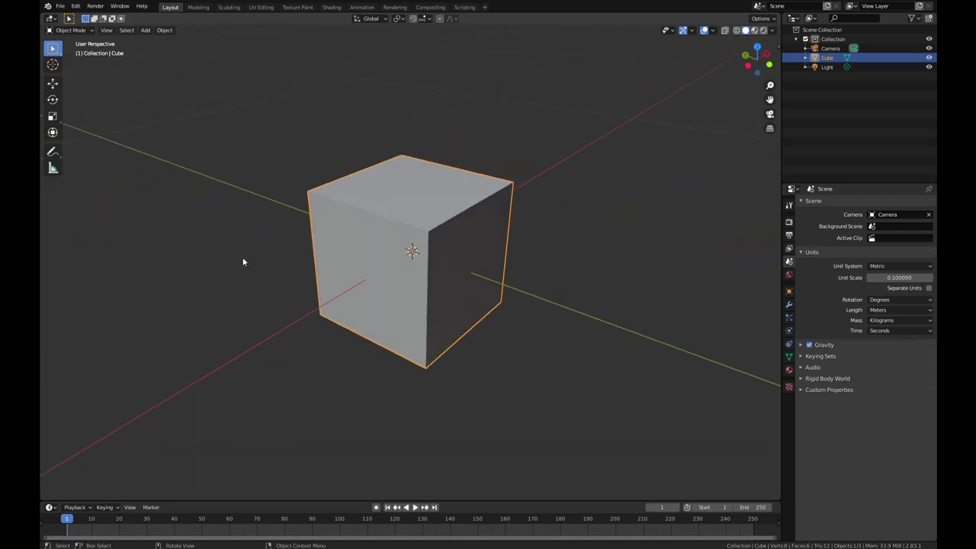
middle_drag(616, 266, 600, 300)
key(KP_7)
scroll(556, 279, up, 3)
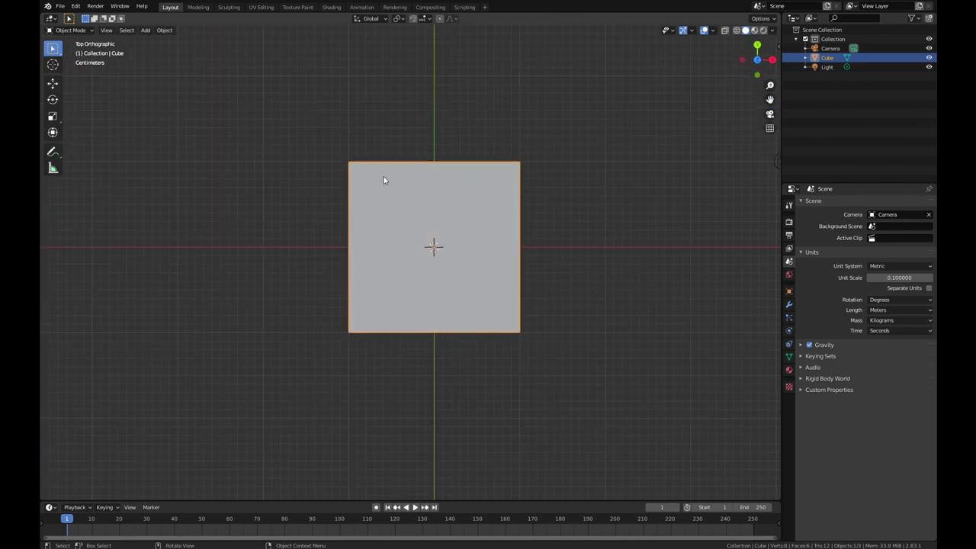
key(Delete)
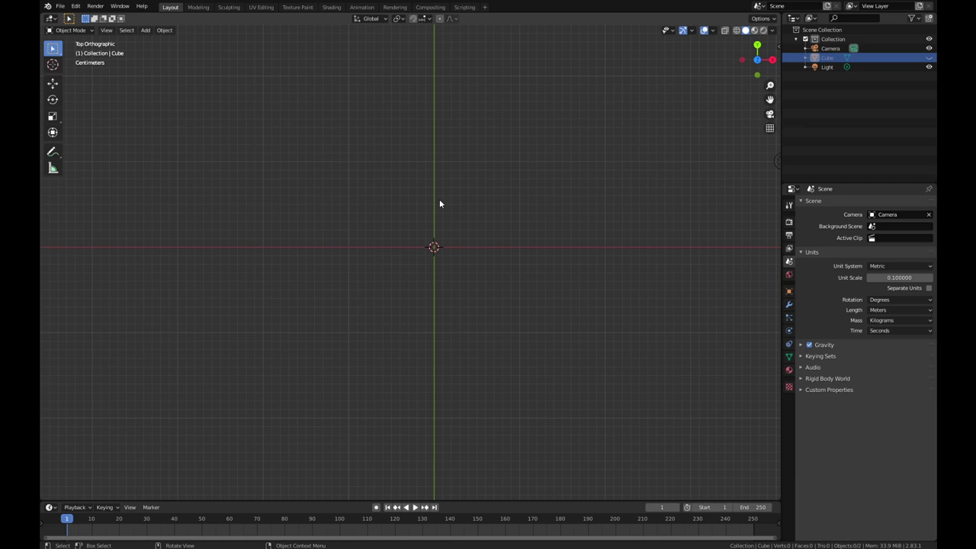
- Add a Bezier circle at the world origin with a radius of 5 cm
key(shift+a)
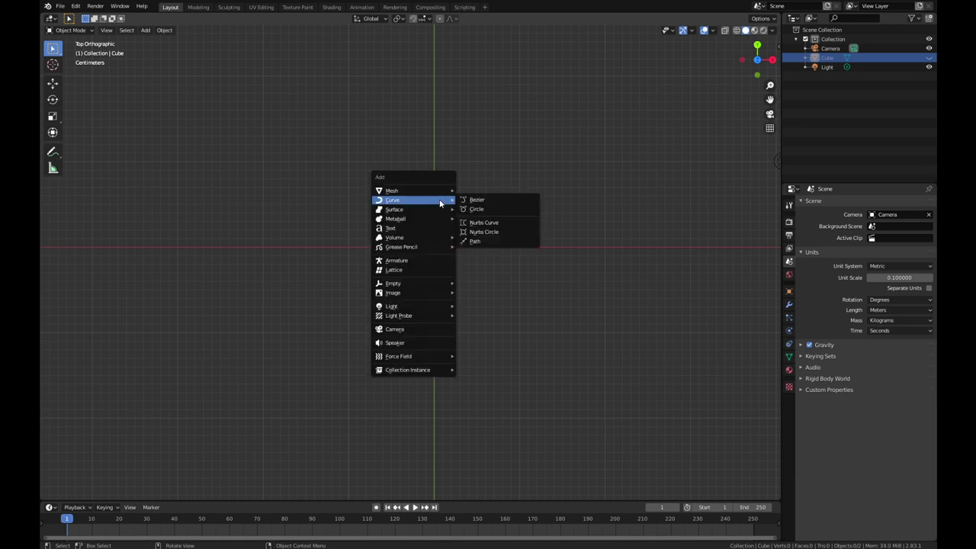
click(505, 210)
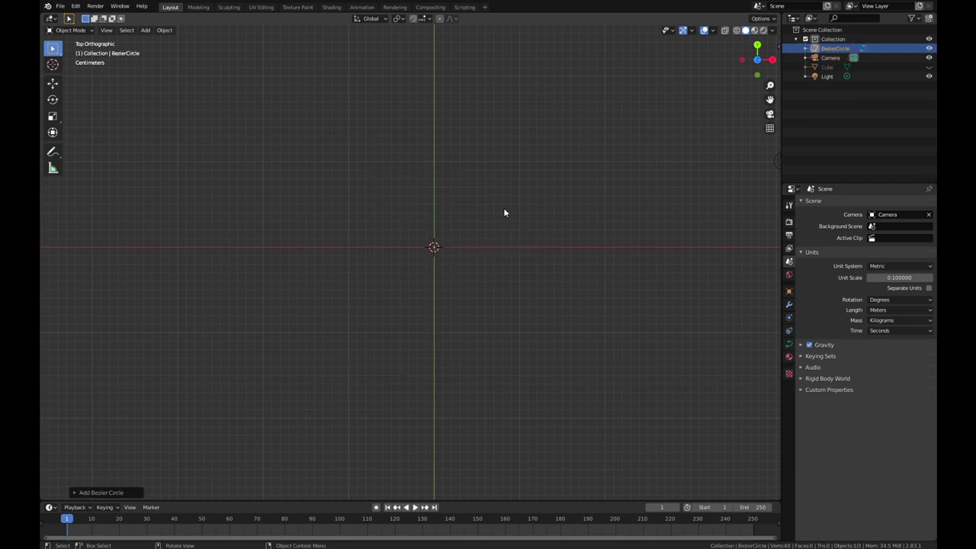
click(74, 492)
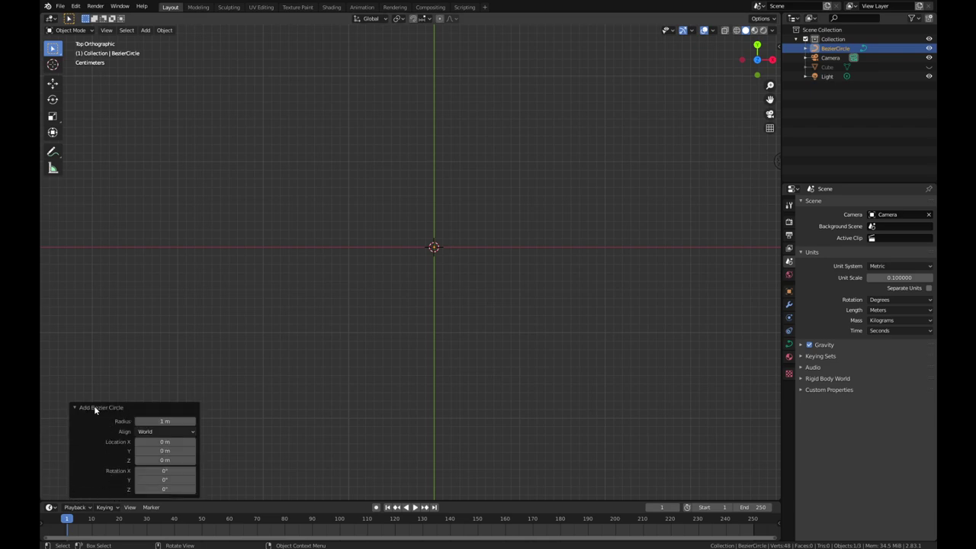
click(169, 420)
text(5)
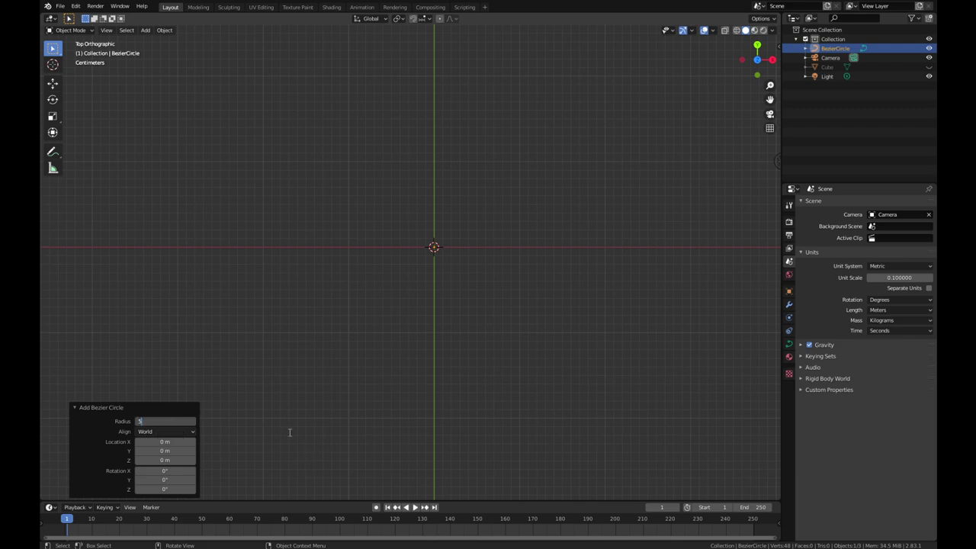
key(Tab)
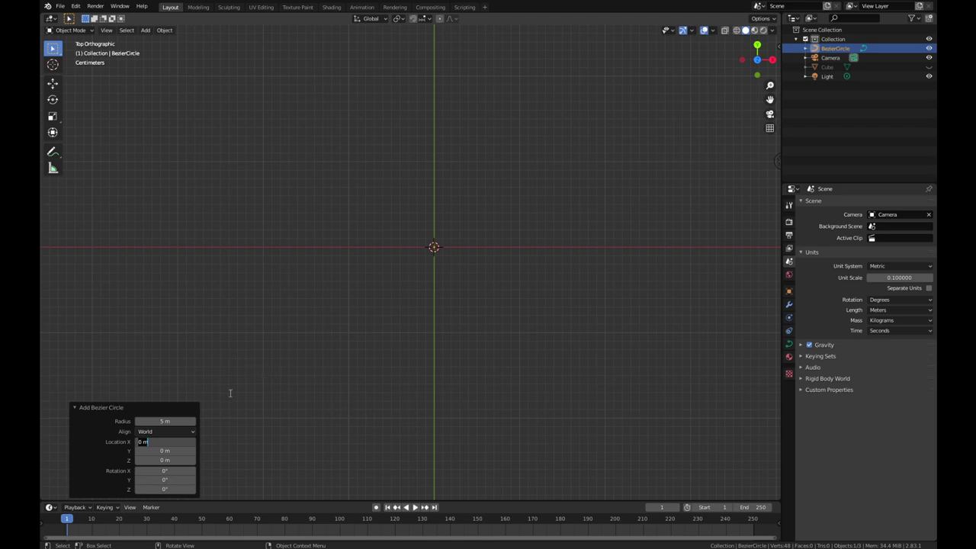
click(177, 420)
click(173, 421)
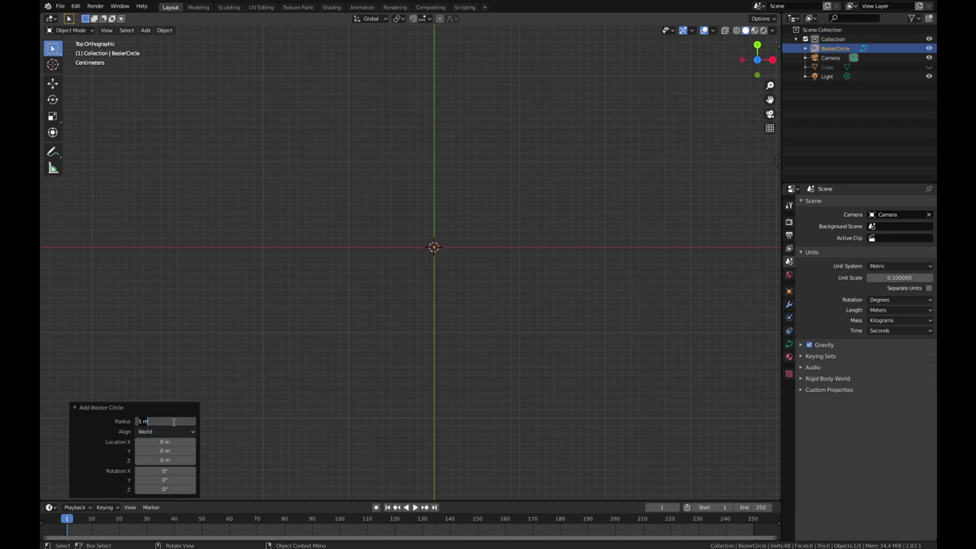
text(5cm)
key(Return)
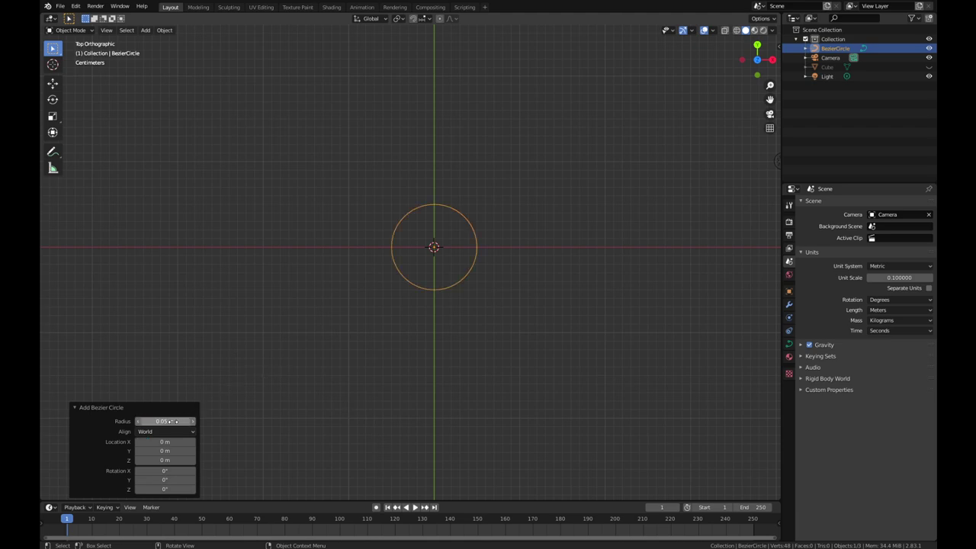
- Unhide the cube and make it the only selected object
scroll(483, 255, up, 9)
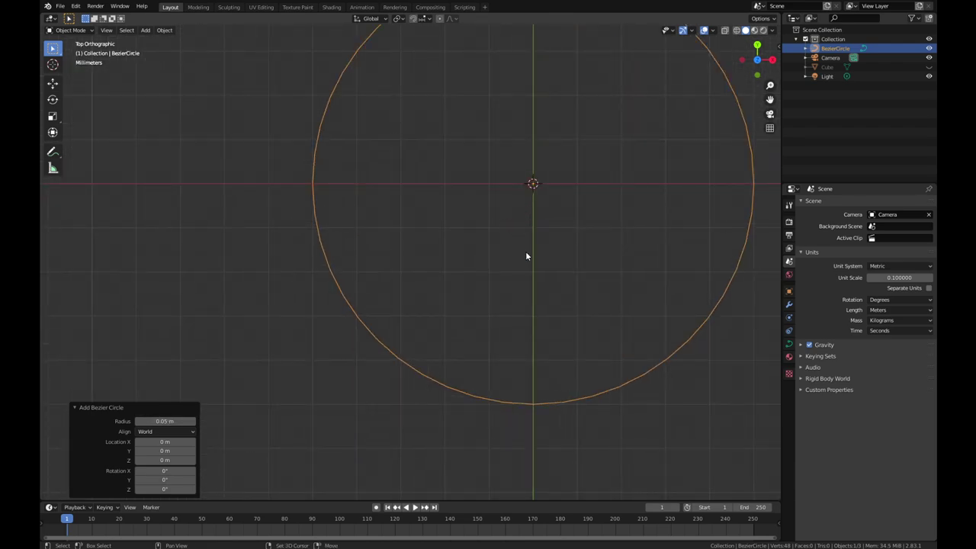
scroll(475, 286, down, 8)
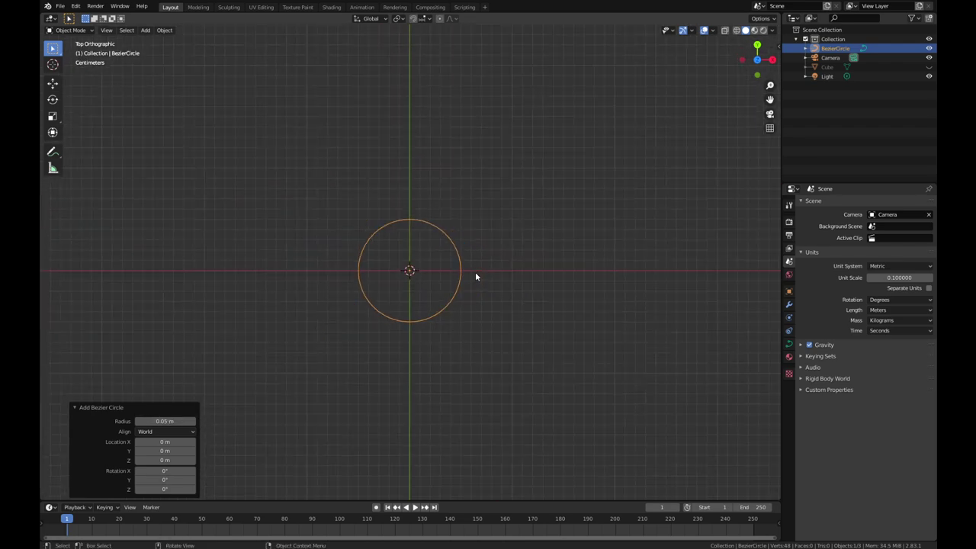
key(alt+h)
scroll(390, 221, down, 1)
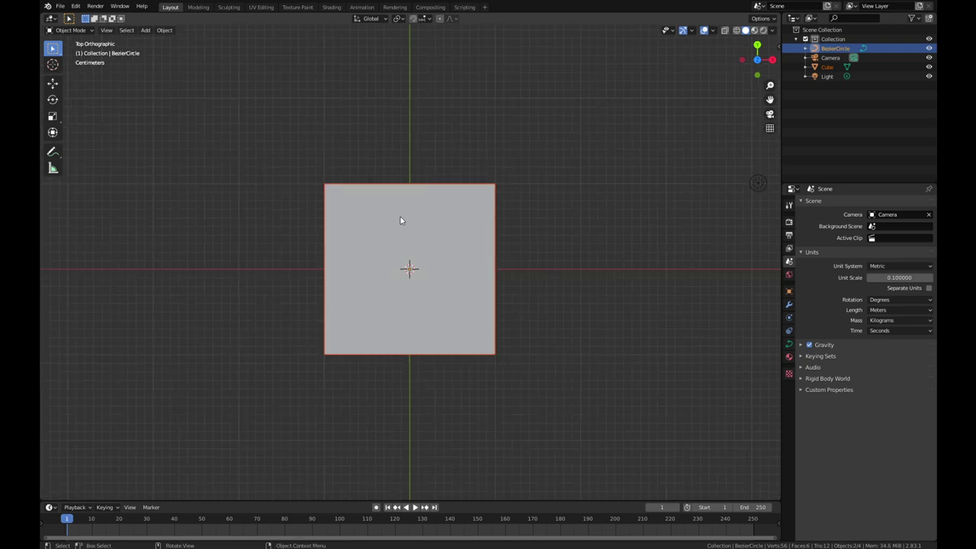
click(455, 203)
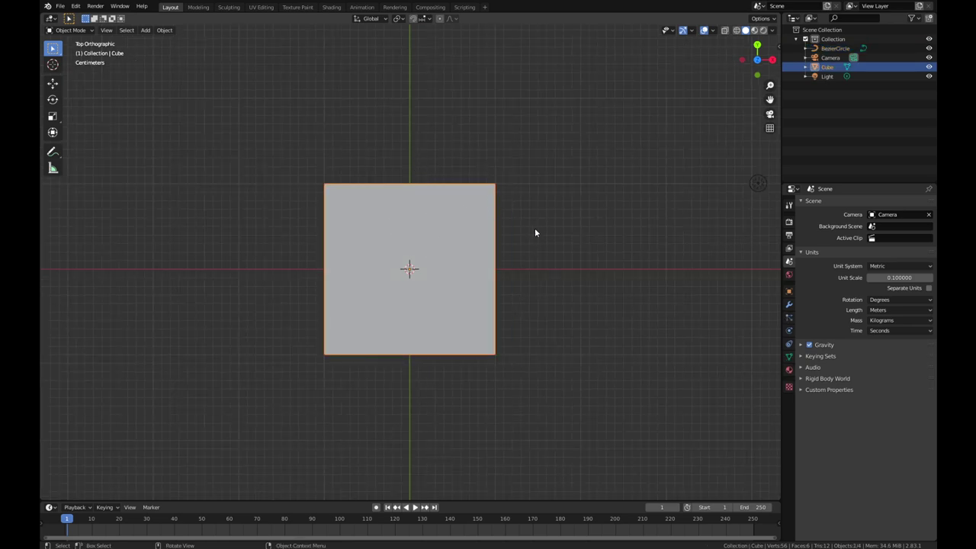
- In Edit Mode, scale the cube's whole mesh down to about 0.137 so it fits inside the circle
key(Tab)
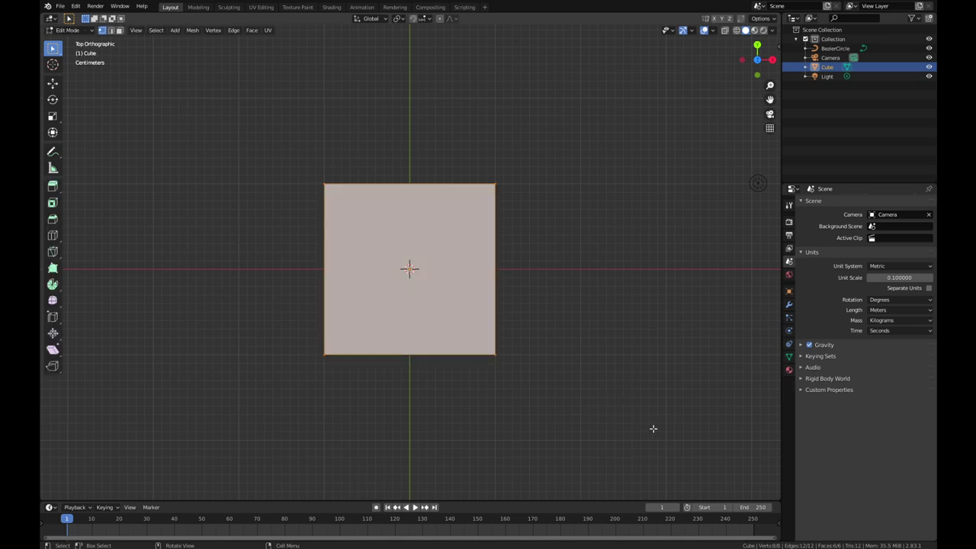
key(s)
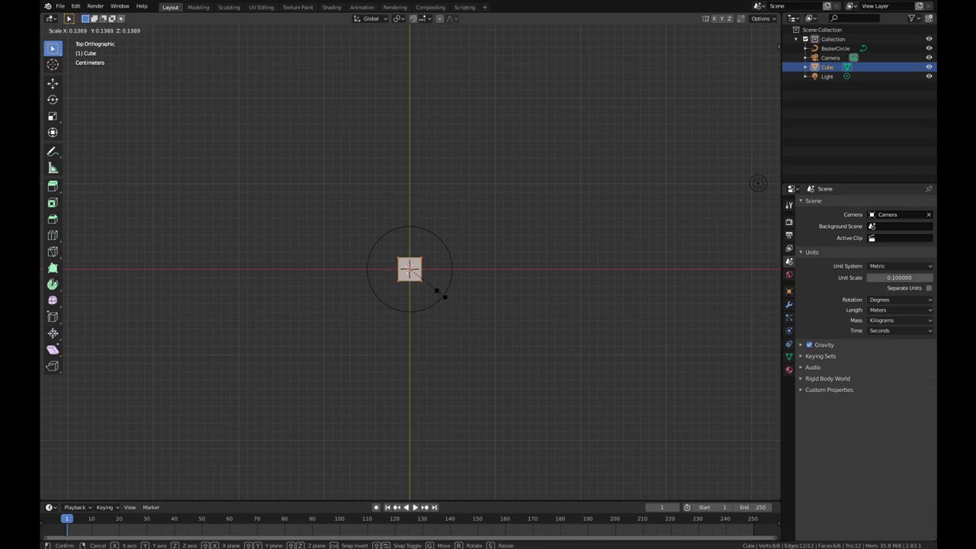
click(438, 290)
- Move the cube's mesh about -0.0136 m along Y so its upper edge lies on the X axis
scroll(438, 288, up, 7)
shift+middle_drag(455, 325, 455, 216)
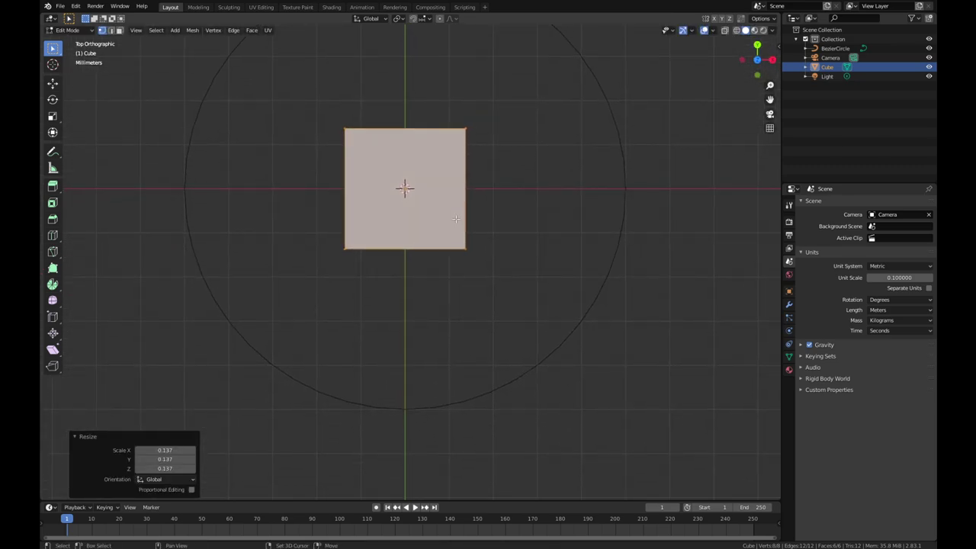
shift+middle_drag(458, 169, 448, 245)
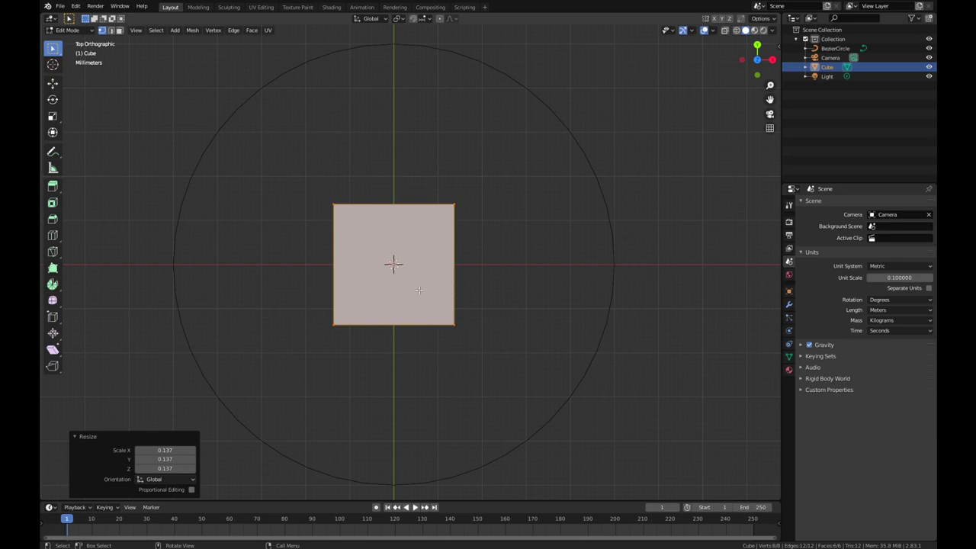
key(g)
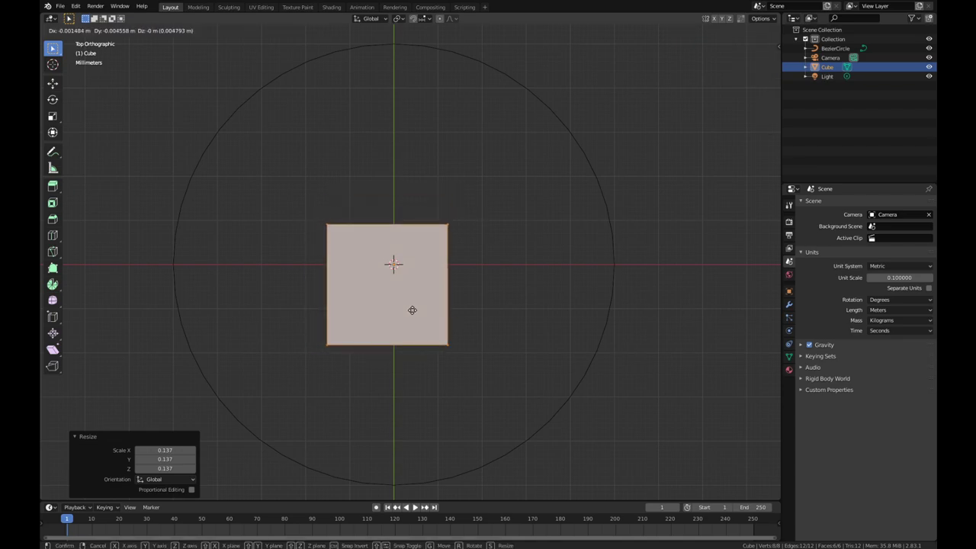
key(y)
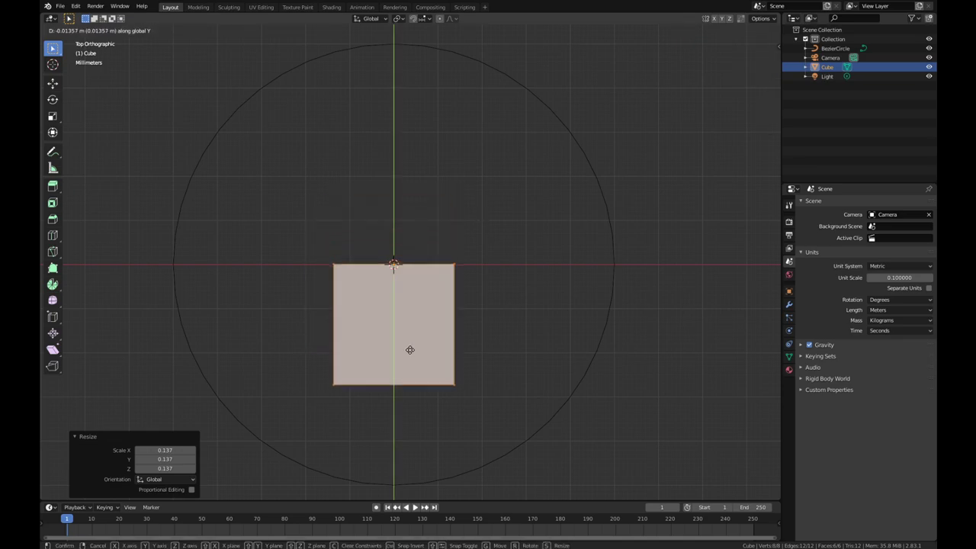
click(409, 349)
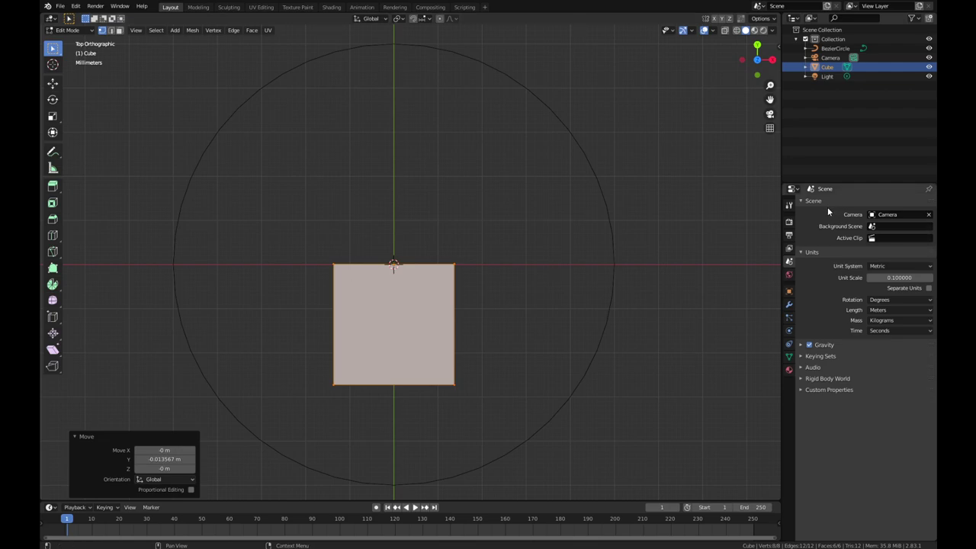
- Add a Curve modifier to the cube with BezierCircle as its object, and return to Object Mode
click(789, 356)
click(789, 305)
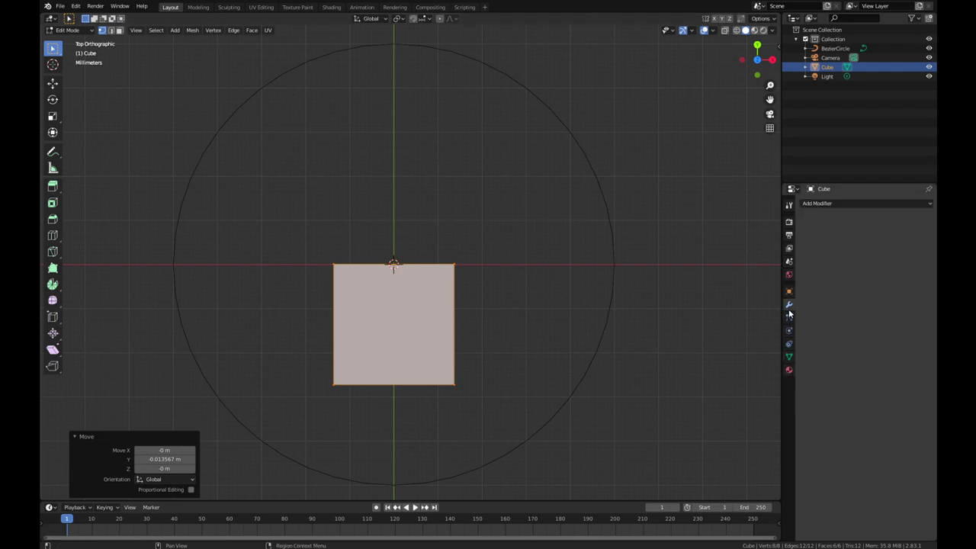
click(869, 202)
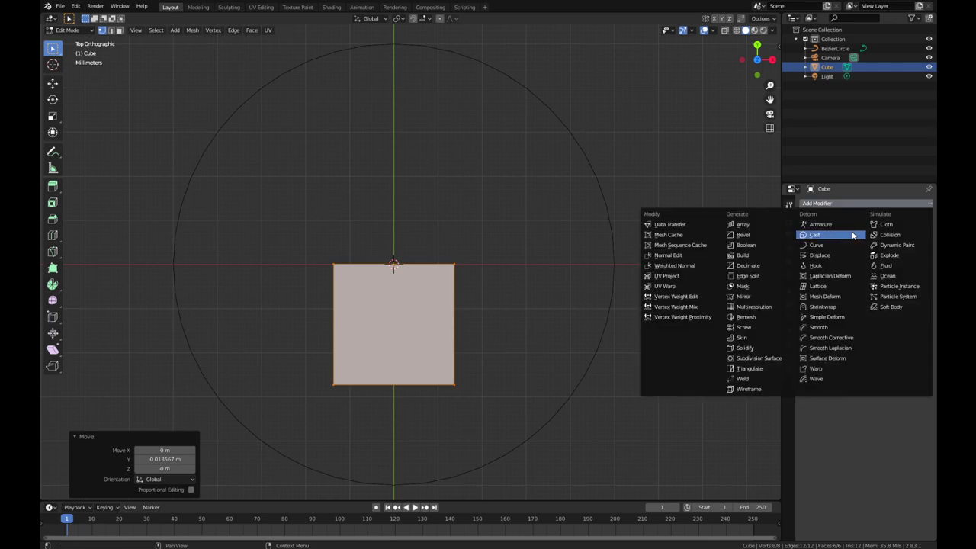
click(815, 244)
click(860, 255)
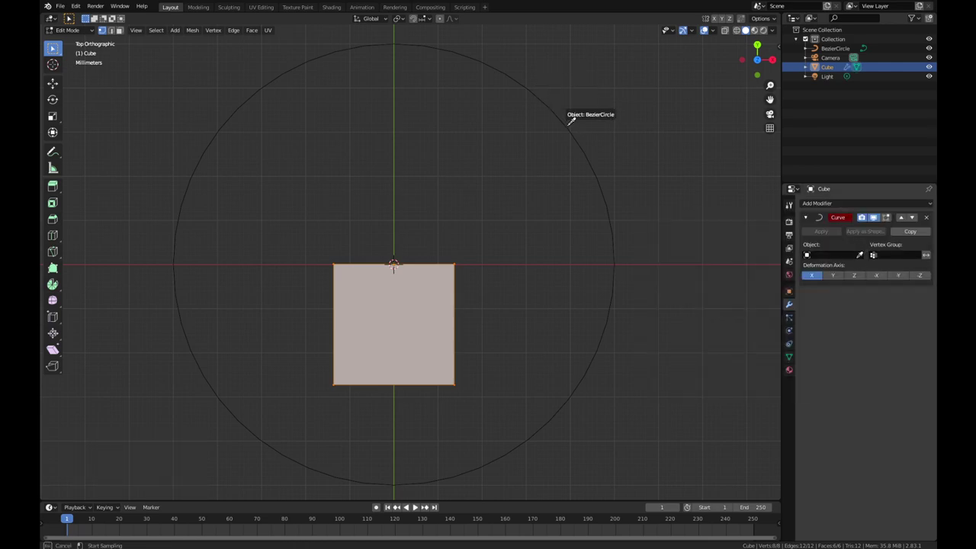
click(569, 122)
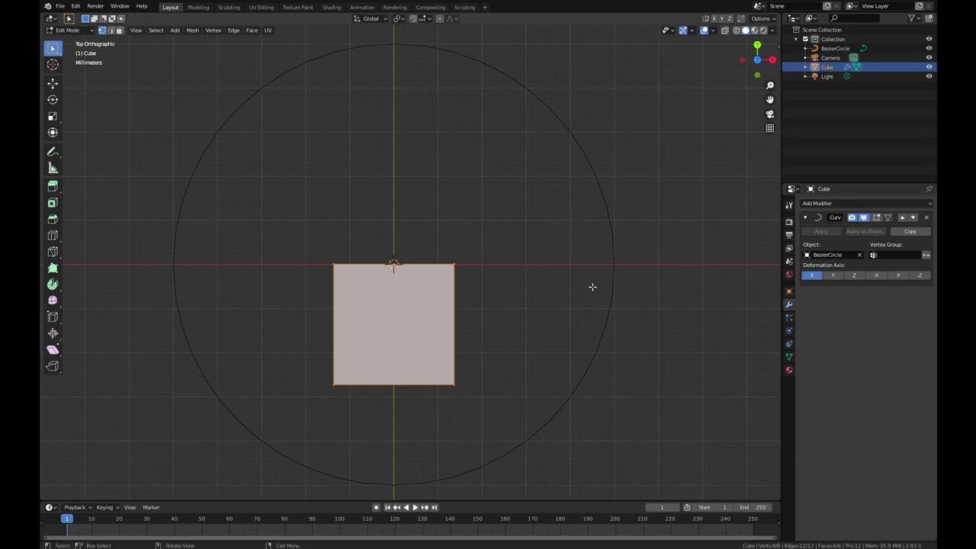
key(Tab)
scroll(421, 303, down, 2)
shift+middle_drag(444, 356, 450, 278)
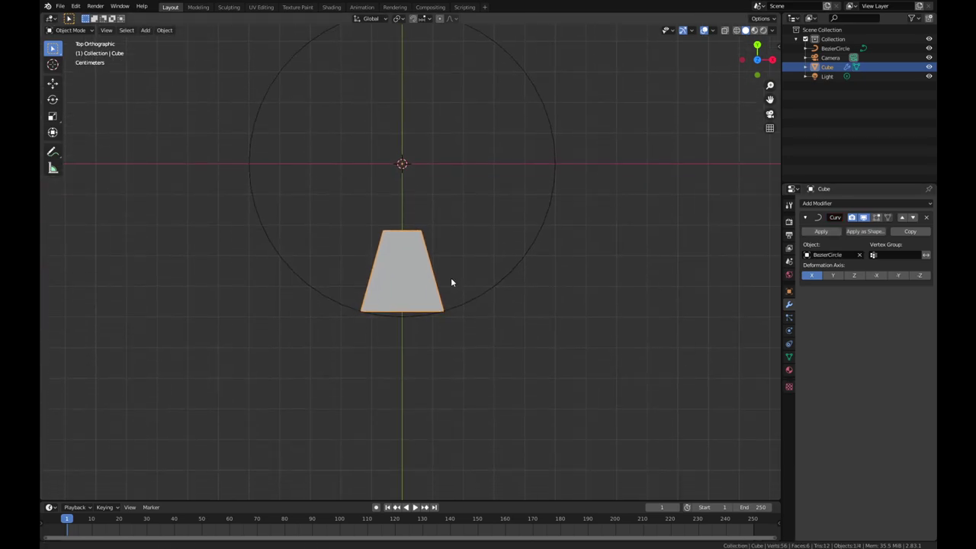
scroll(402, 181, up, 2)
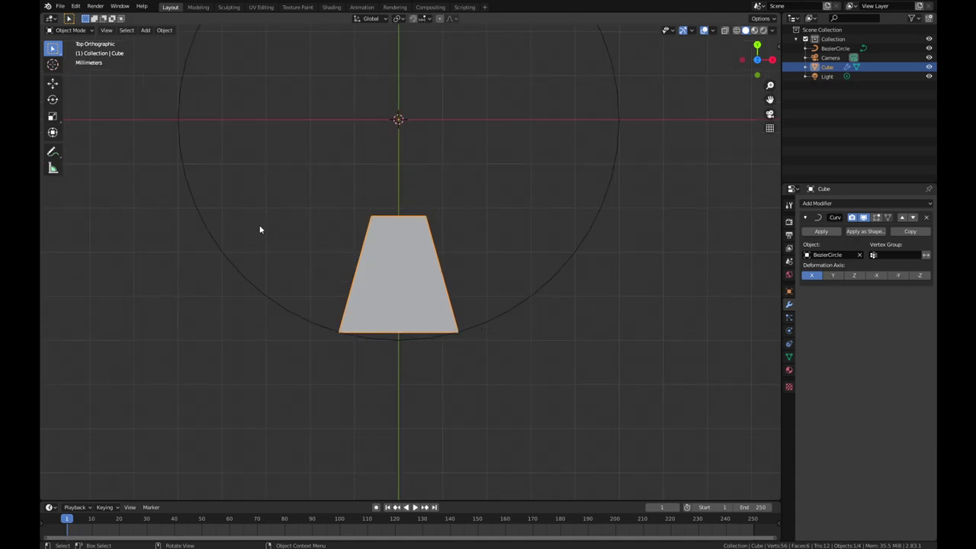
- Move the cube's mesh about 0.0273 m along Y so its lower edge meets the X axis, and return to Object Mode
key(Tab)
shift+middle_drag(352, 139, 373, 317)
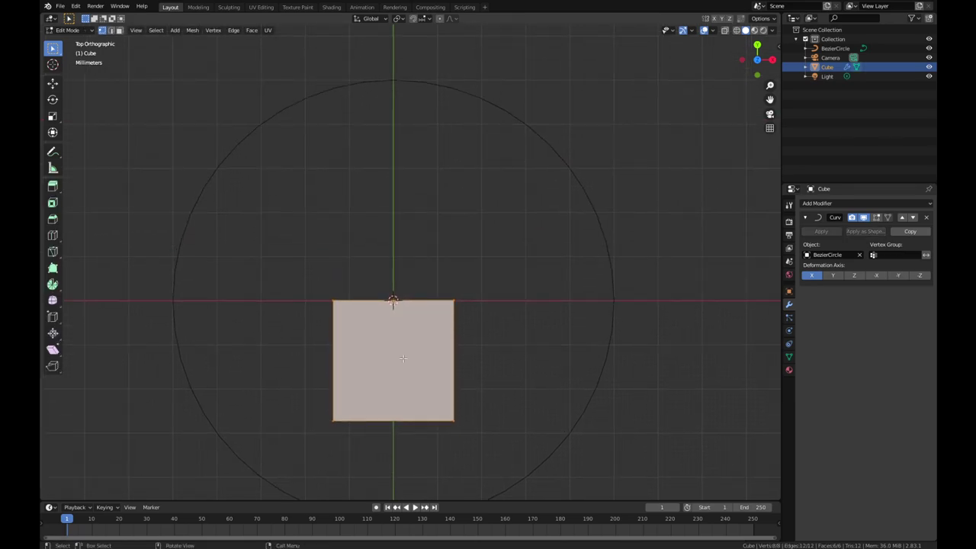
key(g)
key(y)
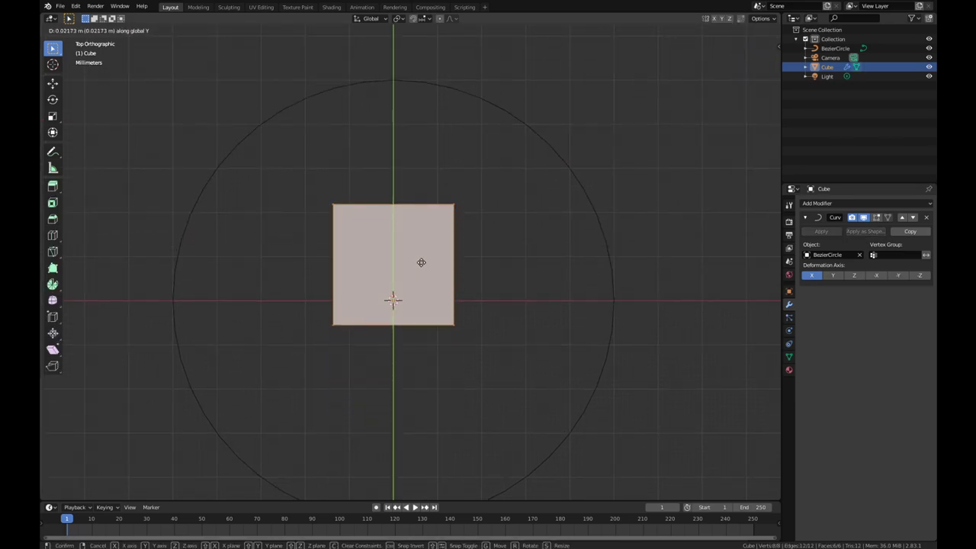
key(z)
key(y)
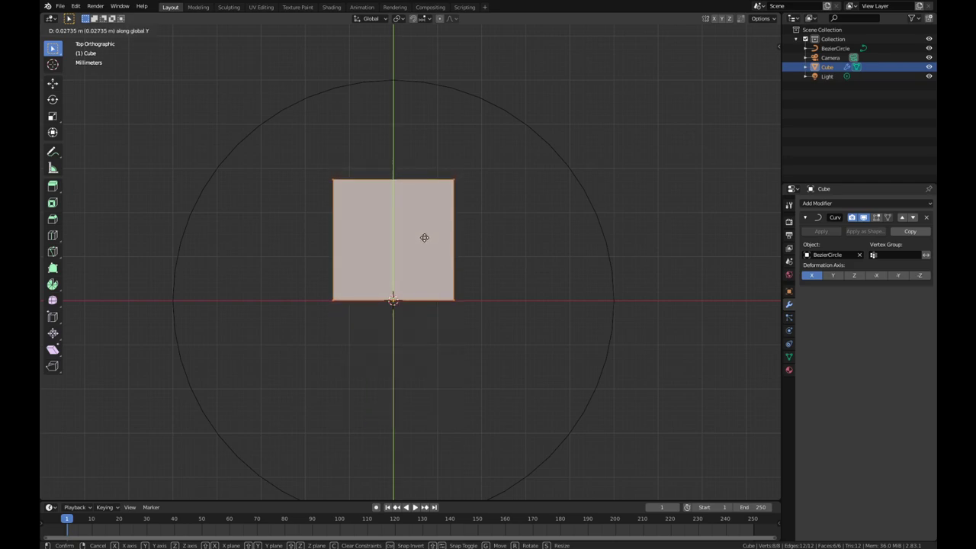
click(424, 237)
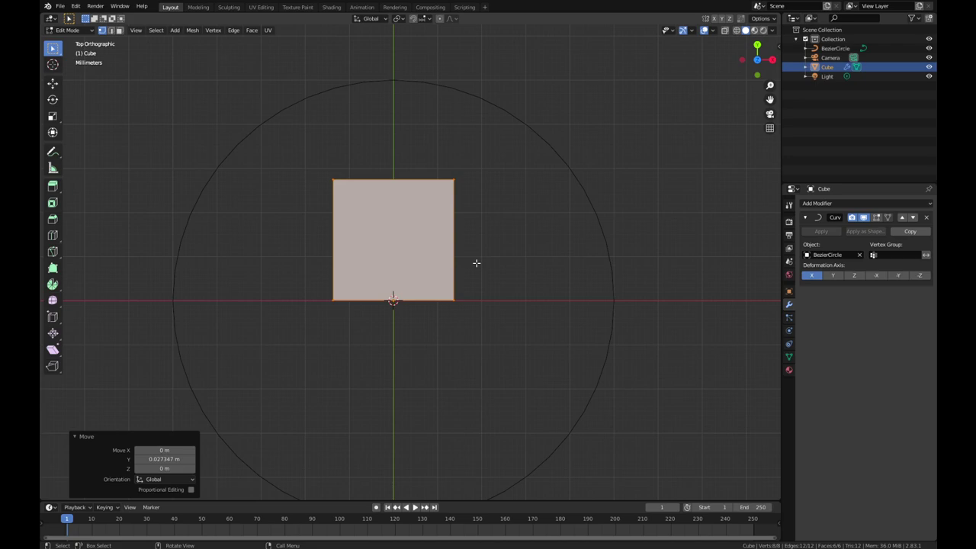
key(Tab)
scroll(477, 266, down, 5)
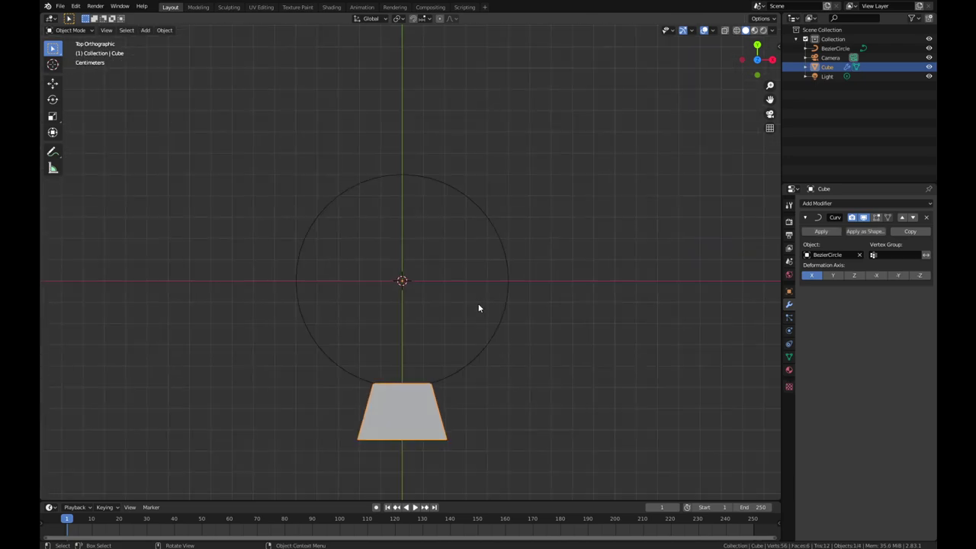
shift+middle_drag(480, 356, 485, 300)
scroll(485, 300, up, 5)
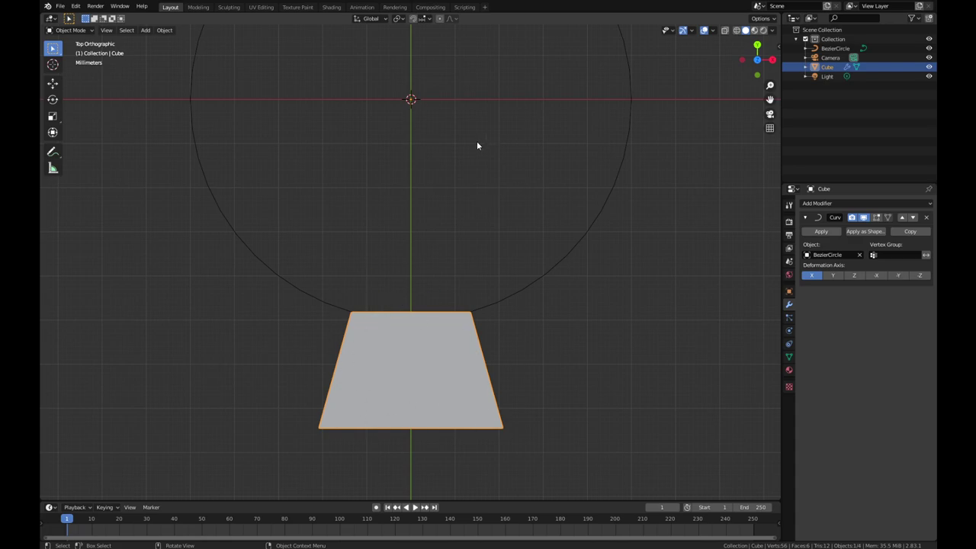
- In Edit Mode, move the cube's mesh about -0.0273 m along Y so its upper edge meets the X axis
key(Tab)
shift+middle_drag(477, 145, 460, 258)
key(g)
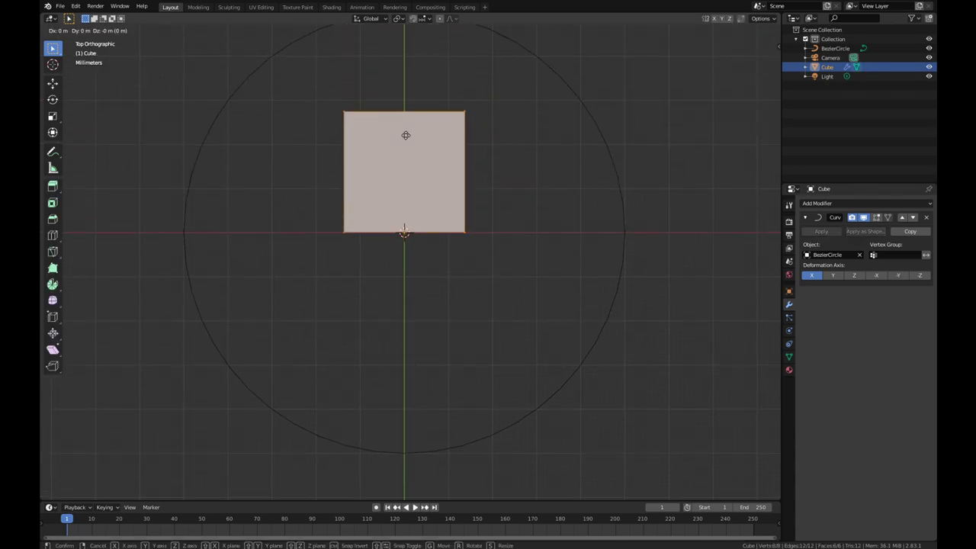
key(y)
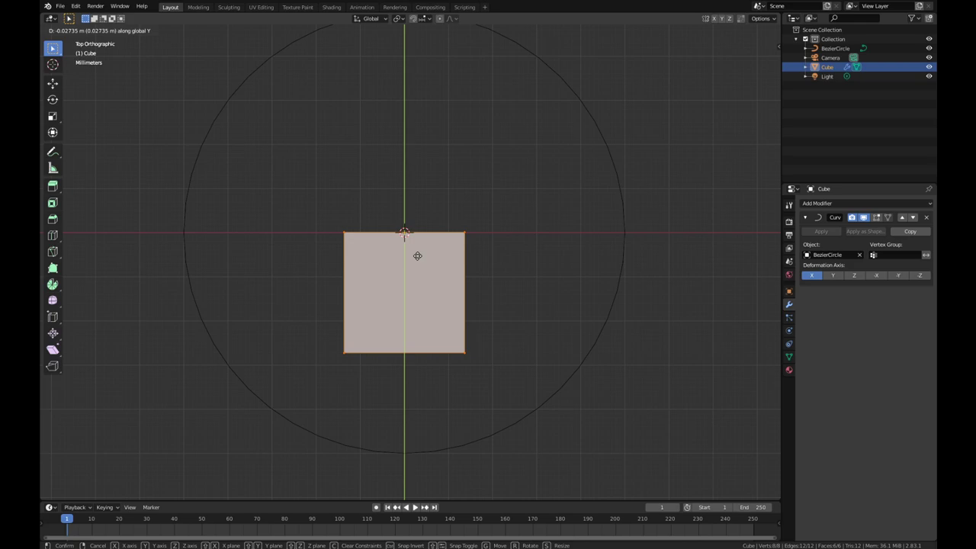
click(417, 255)
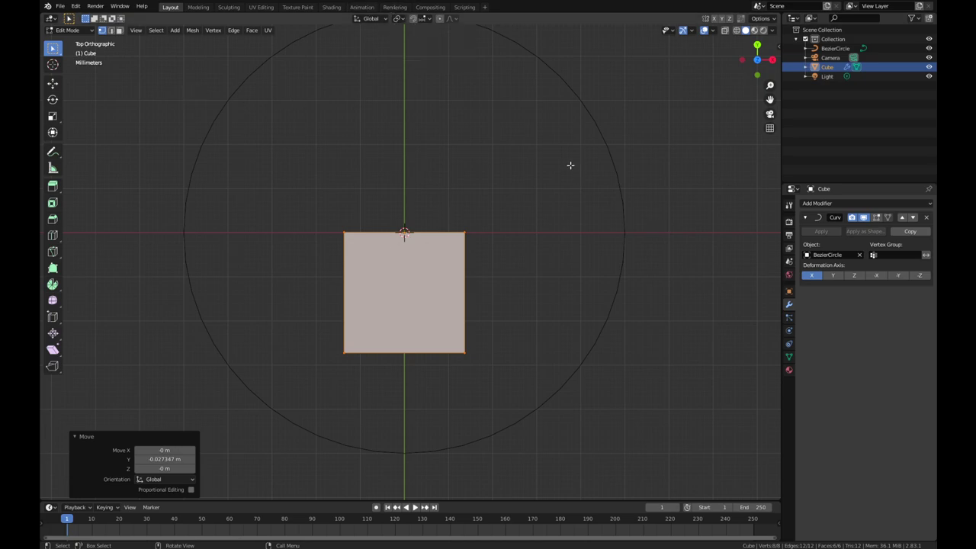
- Undo the cube's Y moves and the Curve modifier, back to the scaled mesh centred on the origin
key(ctrl+z)
key(ctrl+z)
key(ctrl+shift+z)
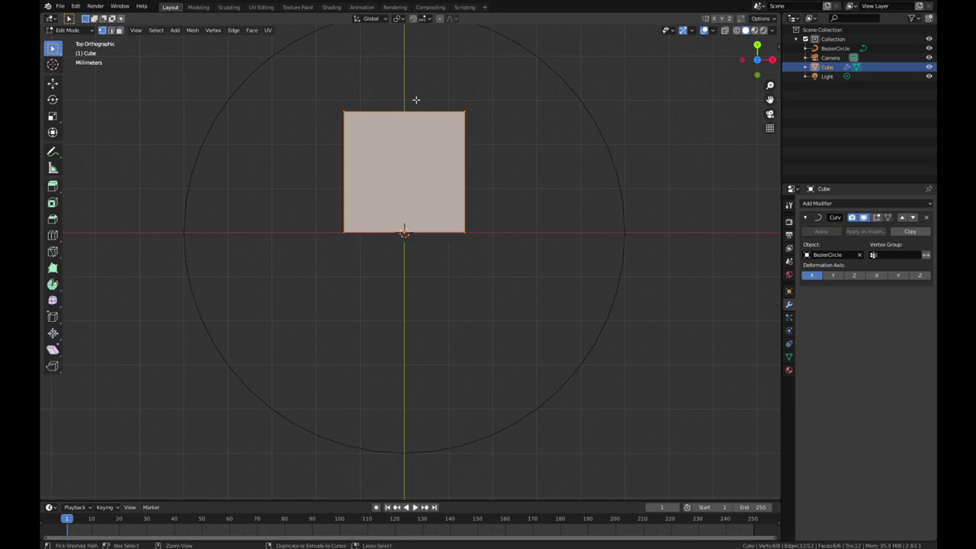
key(ctrl+shift+z)
key(ctrl+z)
key(ctrl+z)
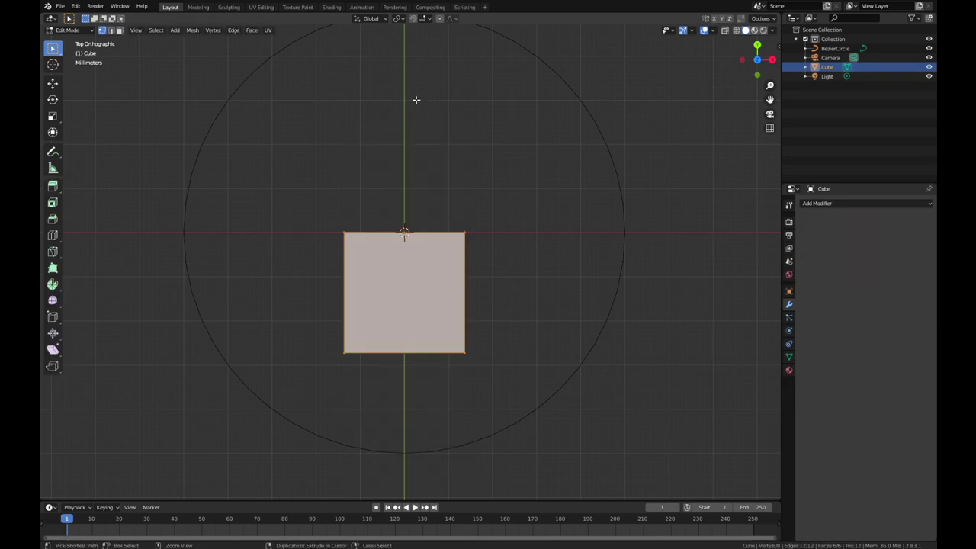
key(ctrl+z)
key(ctrl+z)
key(ctrl+shift+z)
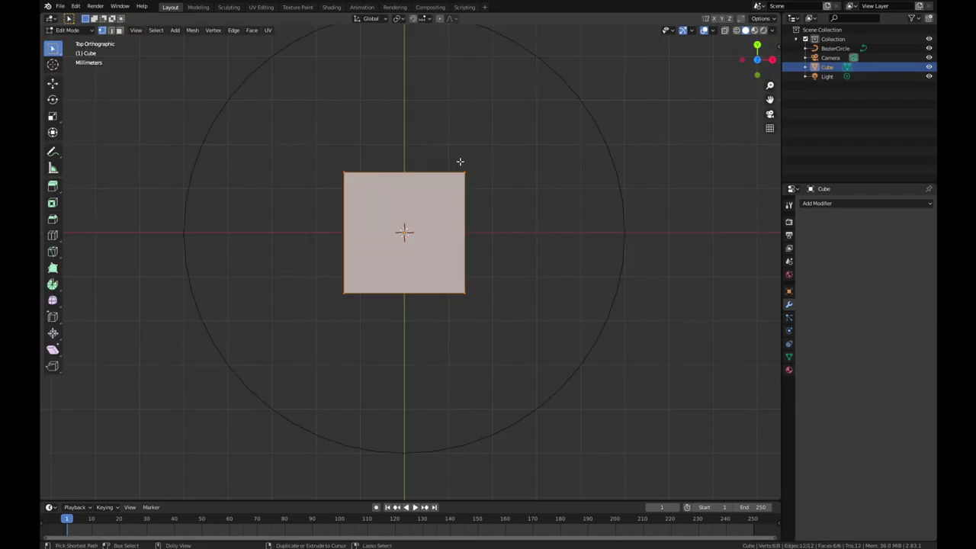
- Turn on increment snapping and move the cube's mesh -0.014 m along Y
click(412, 18)
click(423, 18)
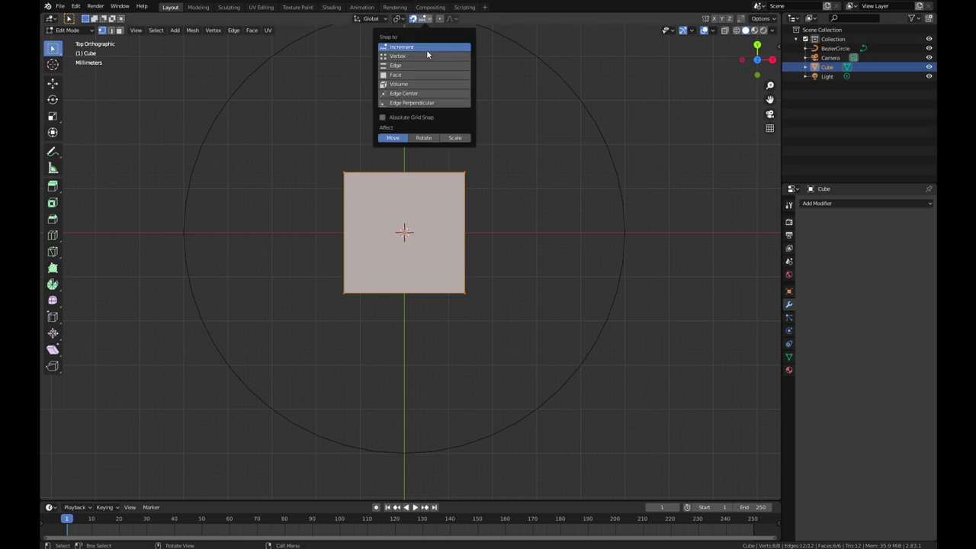
key(g)
key(y)
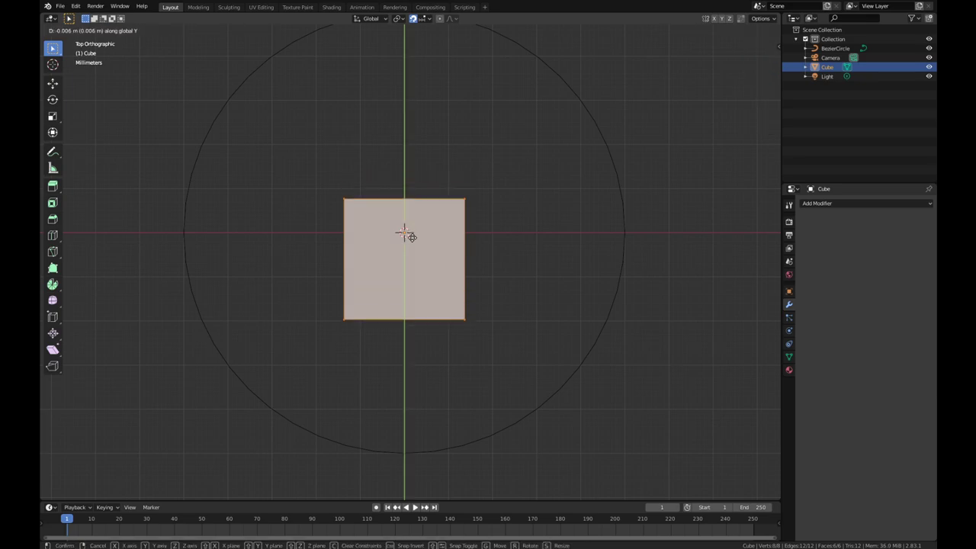
click(414, 272)
- Move the cube's mesh 0.0003 m along Y so its upper edge meets the X axis, and return to Object Mode
scroll(433, 242, up, 5)
scroll(433, 241, up, 5)
ctrl+scroll(450, 244, up, 3)
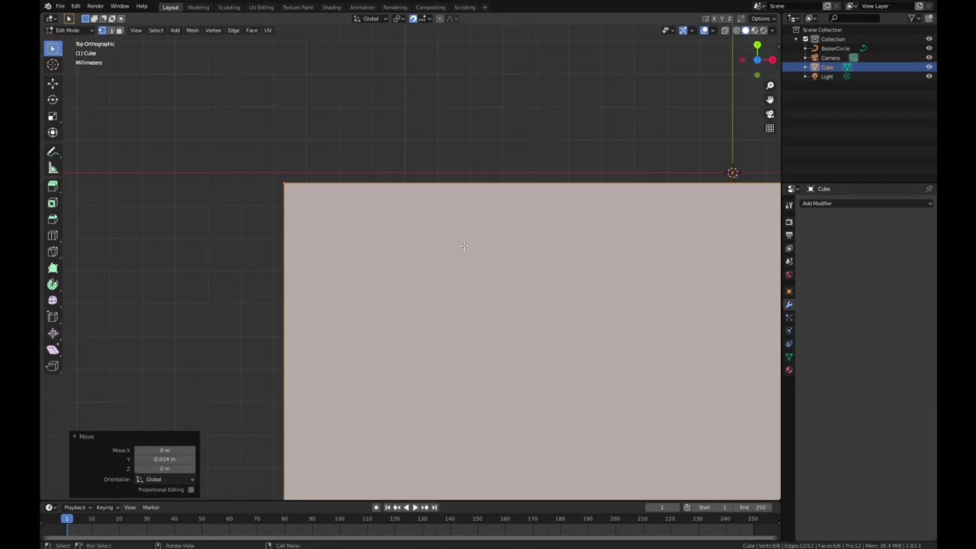
key(g)
key(y)
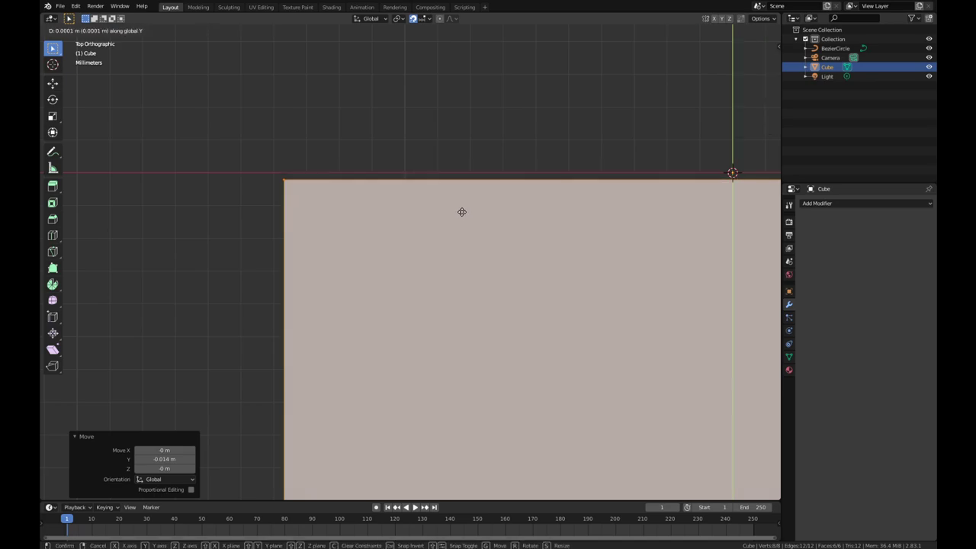
click(460, 146)
scroll(473, 198, down, 5)
shift+middle_drag(483, 233, 463, 139)
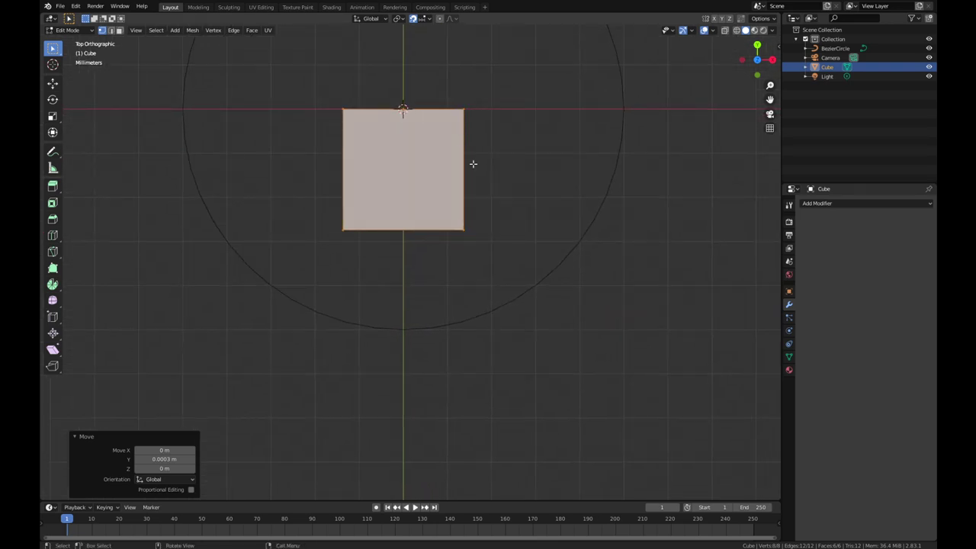
shift+middle_drag(399, 93, 402, 167)
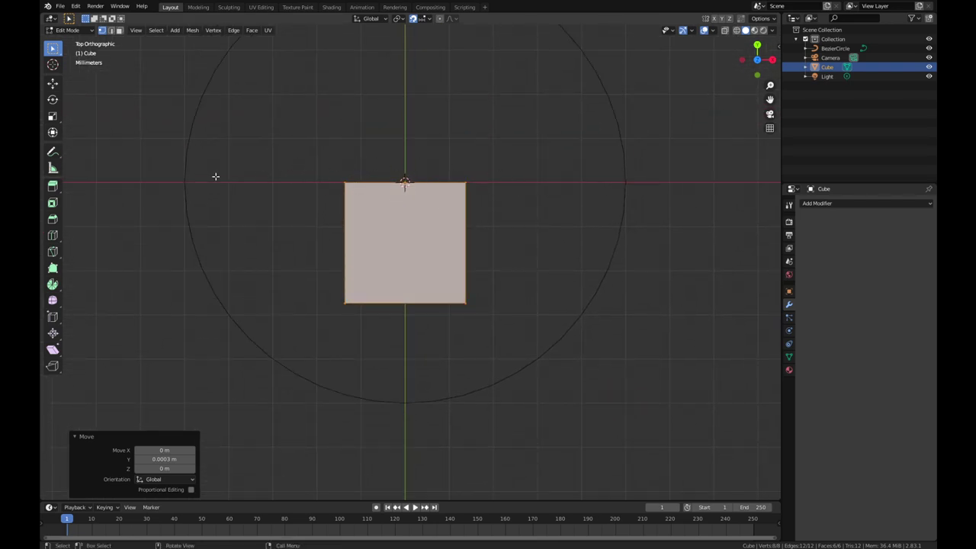
key(Tab)
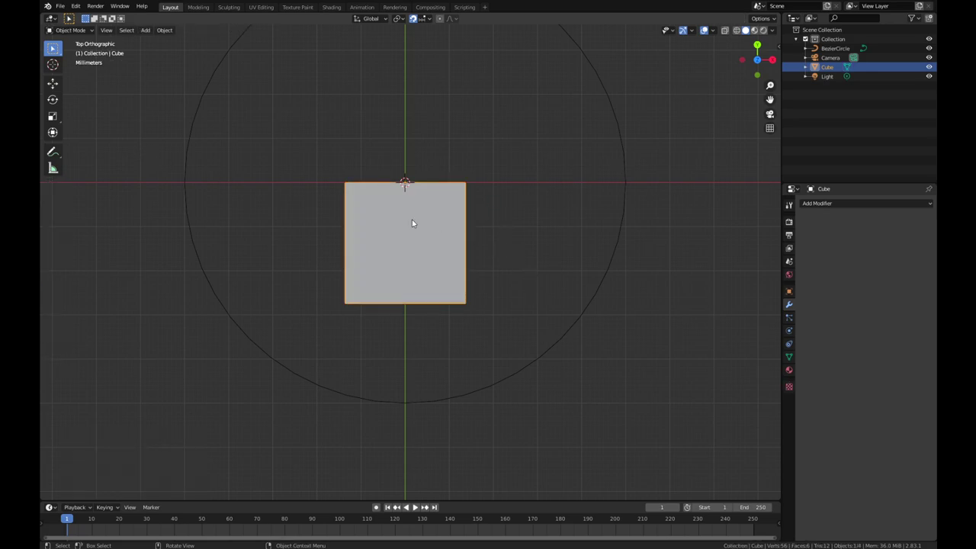
- Add an Array modifier to the cube, followed by a Curve modifier with BezierCircle as its object
click(838, 204)
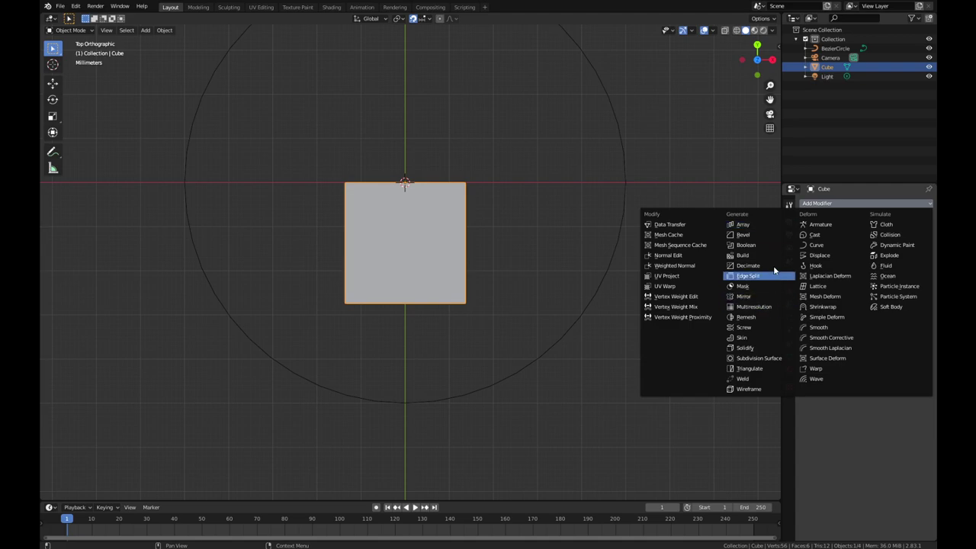
click(776, 224)
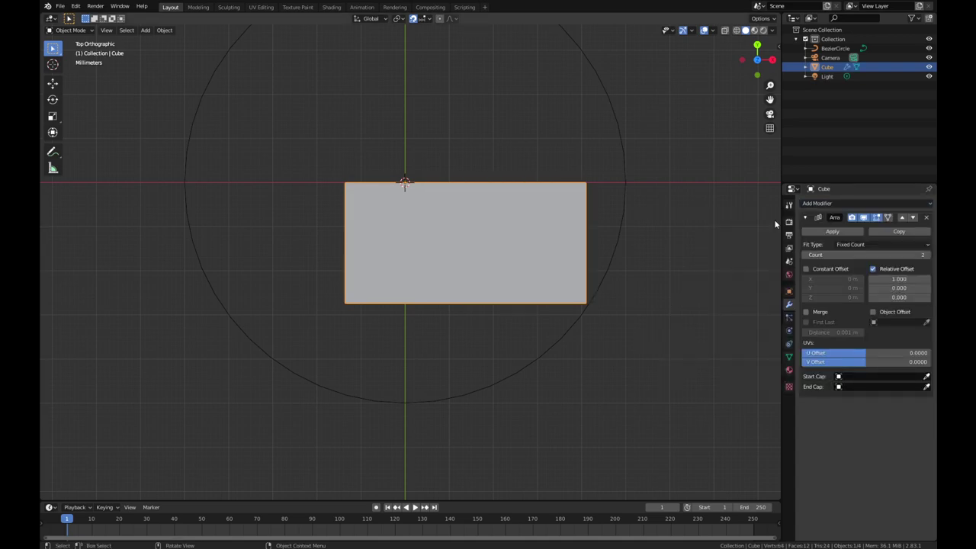
click(865, 203)
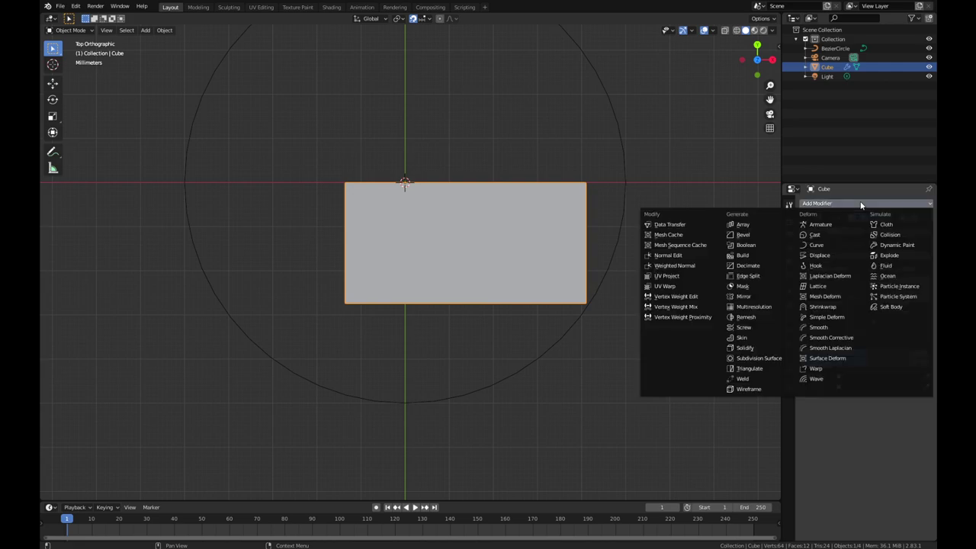
click(853, 247)
click(859, 444)
click(616, 104)
scroll(418, 232, down, 3)
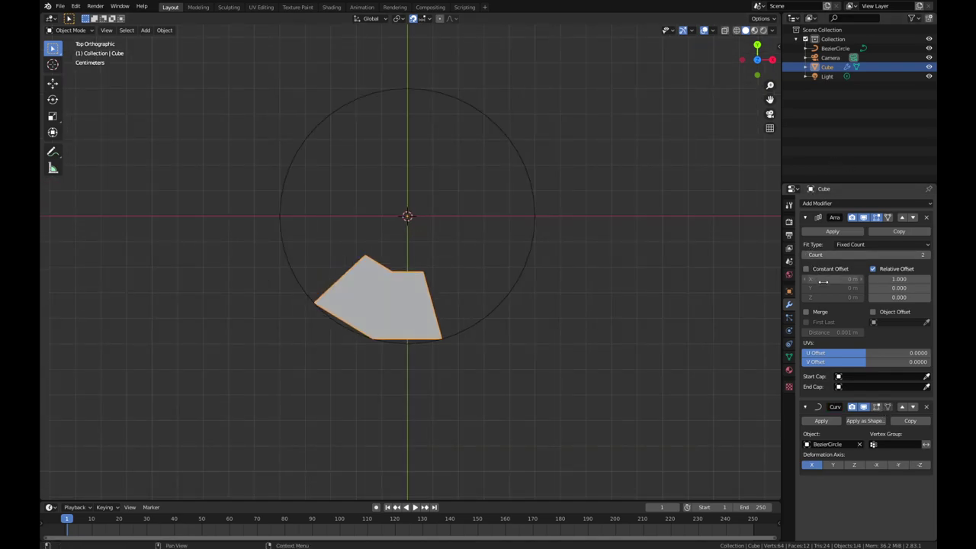
click(879, 244)
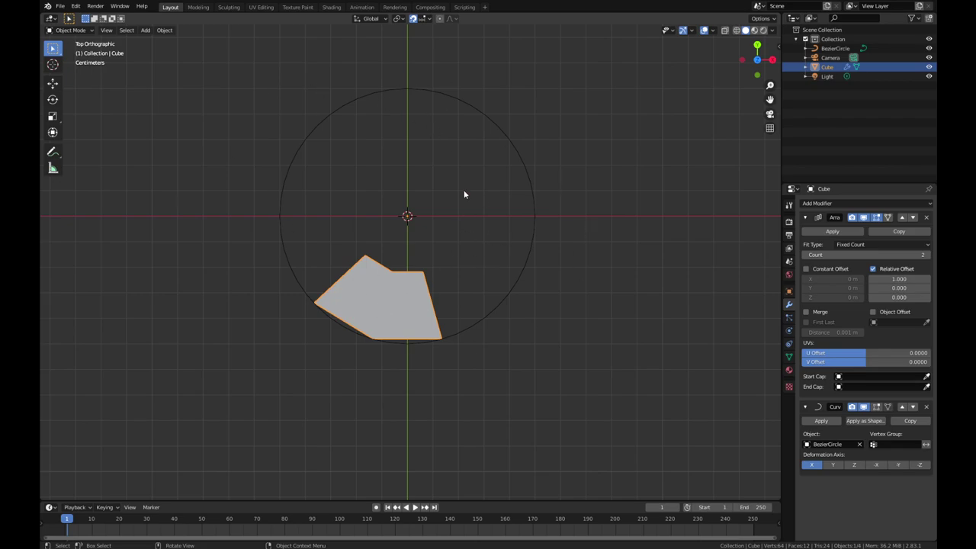
- Set the count of the cube's Array modifier to 16
scroll(480, 331, up, 4)
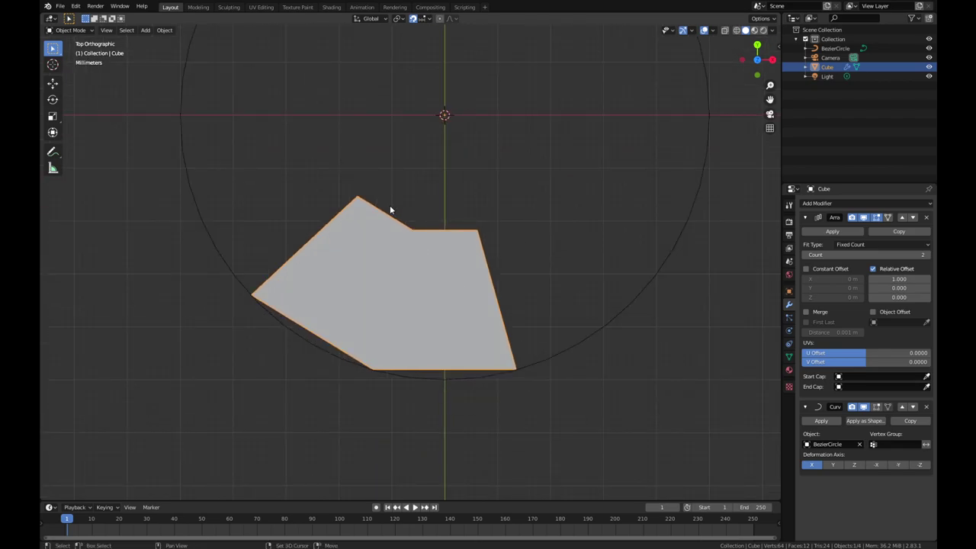
scroll(467, 236, down, 3)
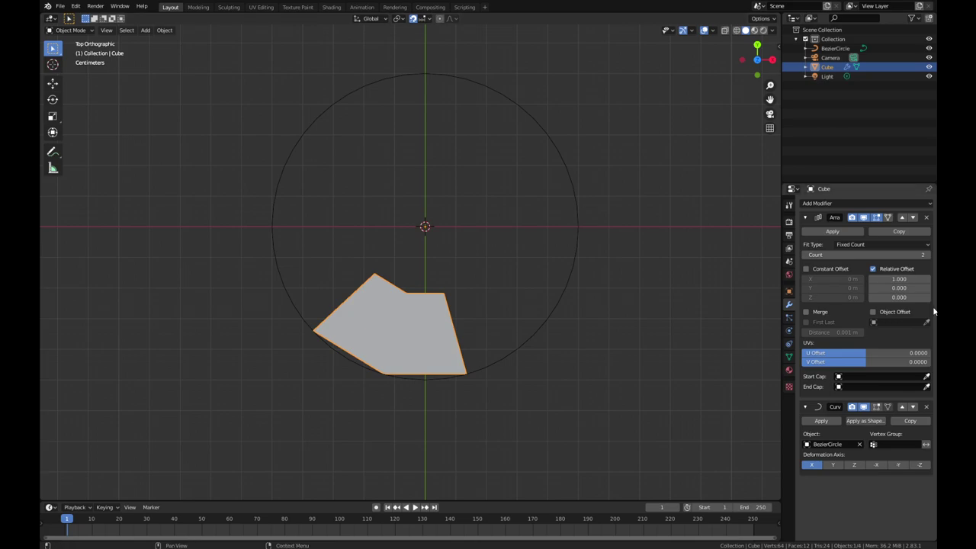
click(865, 255)
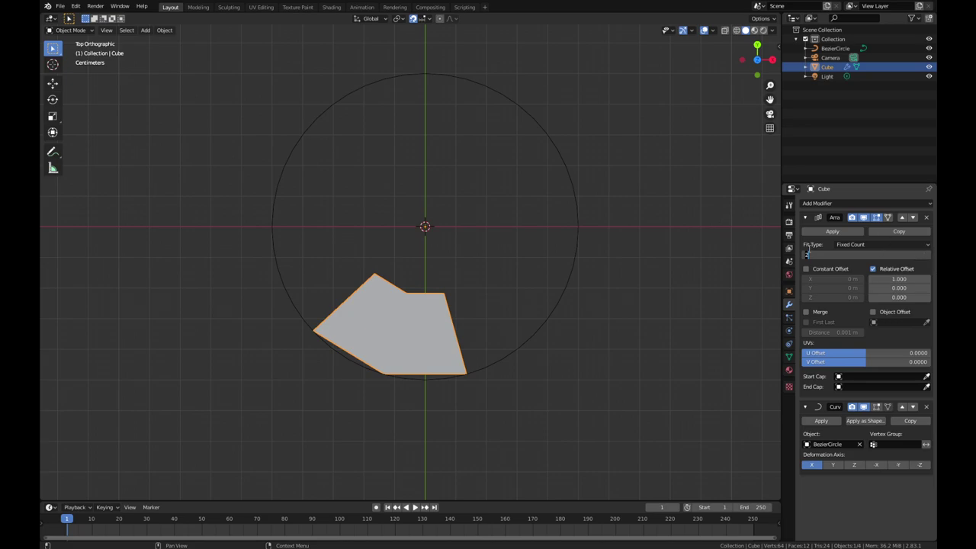
text(16)
key(Return)
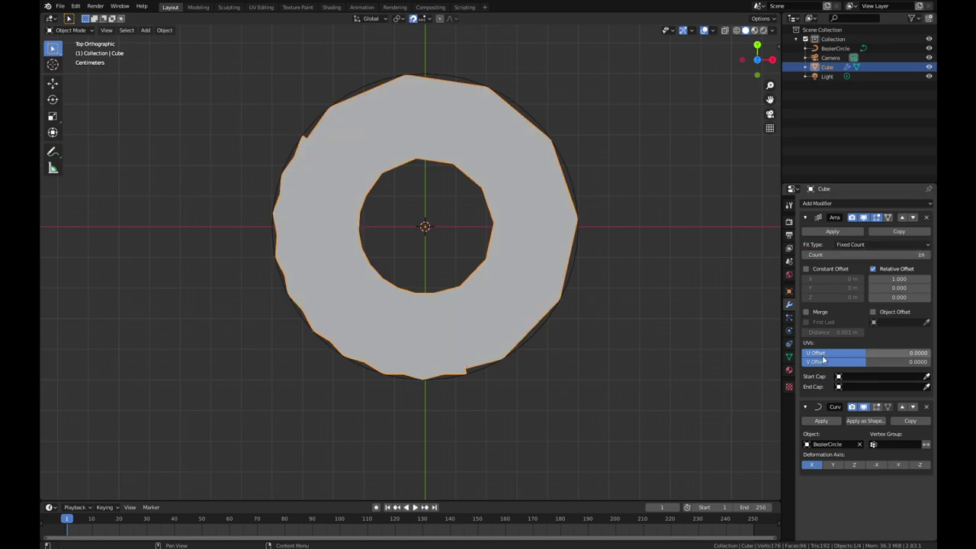
- Switch the cube's Array modifier from relative to constant offset and set the X offset to 0.019635 m
click(874, 269)
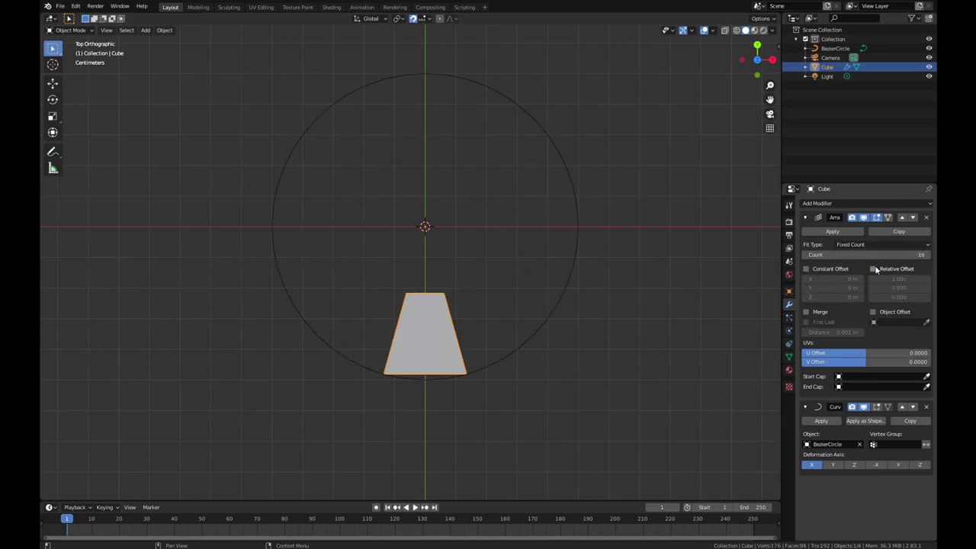
click(805, 269)
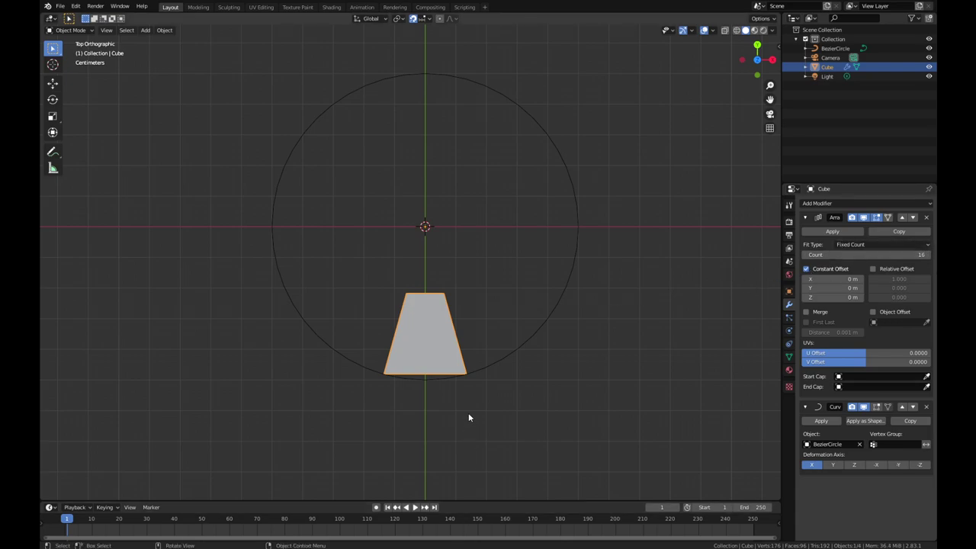
click(281, 181)
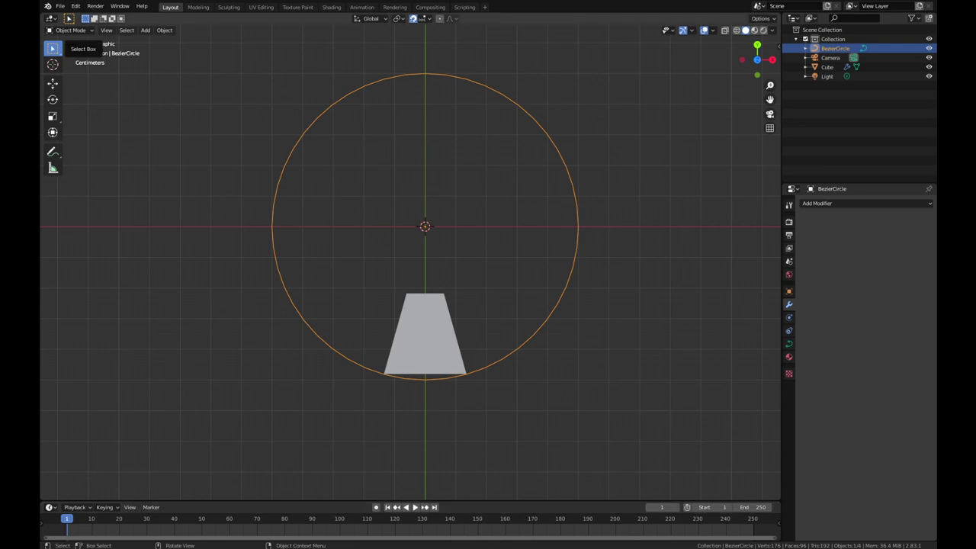
click(453, 328)
click(844, 279)
text(1.9634)
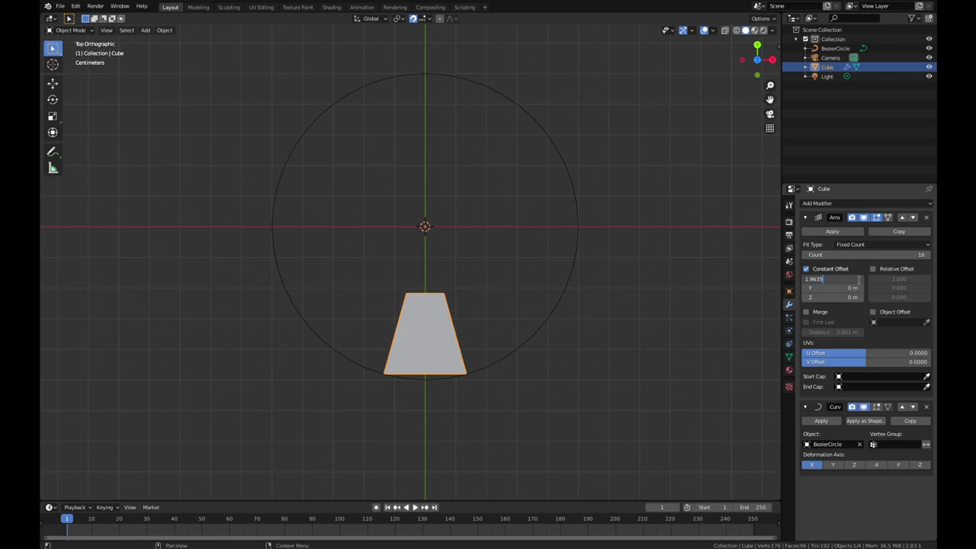
key(Return)
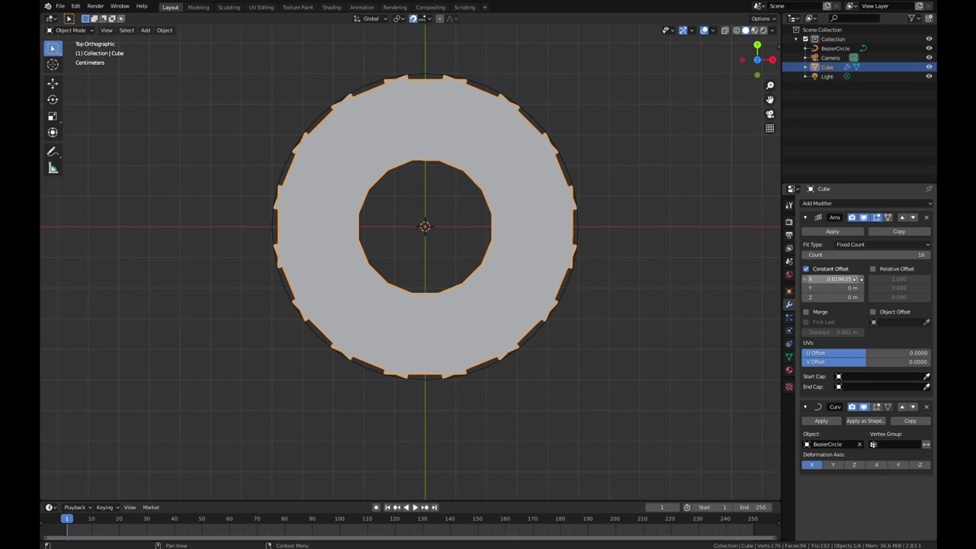
- Enter Edit Mode on the cube and set the transform pivot point to the 3D cursor
key(Tab)
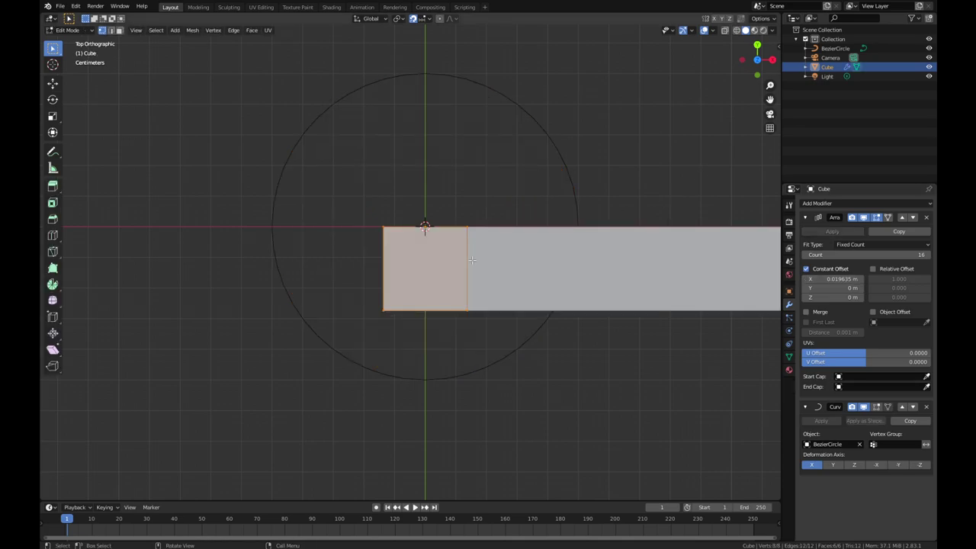
scroll(472, 260, up, 2)
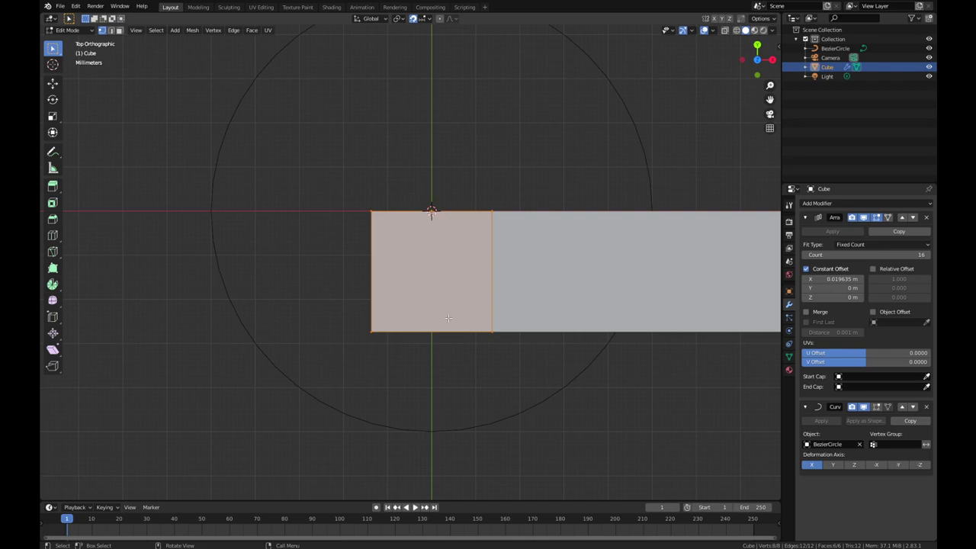
click(398, 19)
click(420, 50)
scroll(398, 202, up, 3)
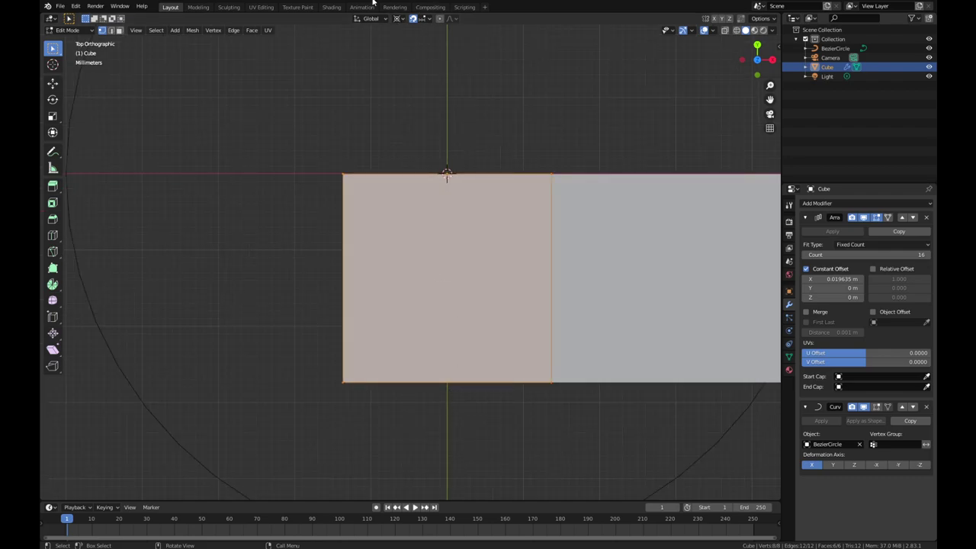
key(s)
key(y)
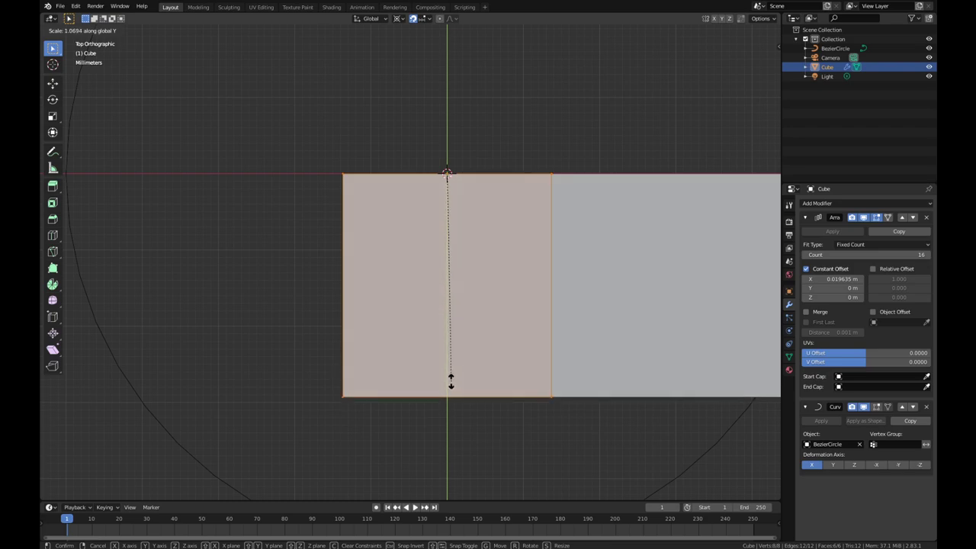
right_click(451, 381)
- Turn on X-ray and box-select all four vertices of the cube's face on the negative Y side, ending in top view
click(308, 362)
key(b)
drag(308, 353, 617, 420)
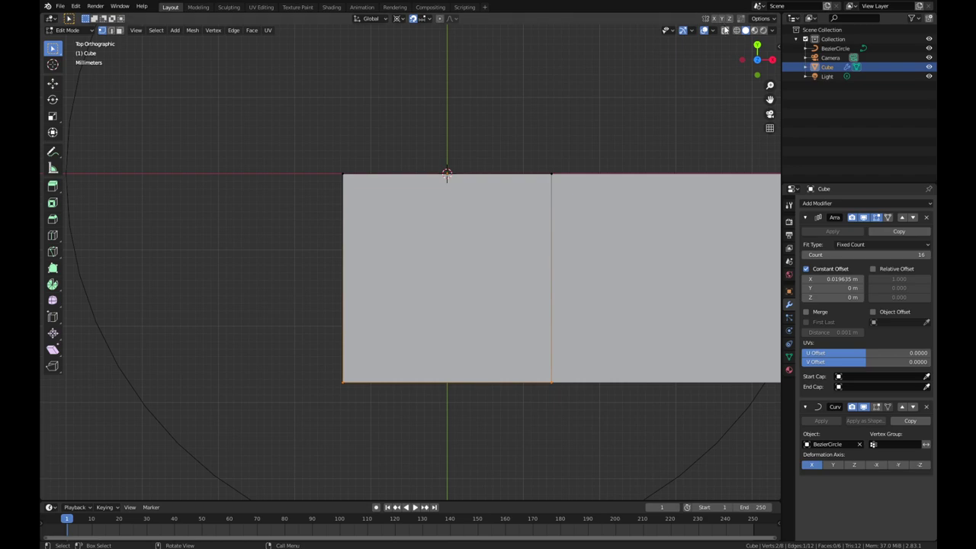
click(725, 30)
middle_drag(483, 281, 486, 257)
key(b)
drag(276, 356, 613, 426)
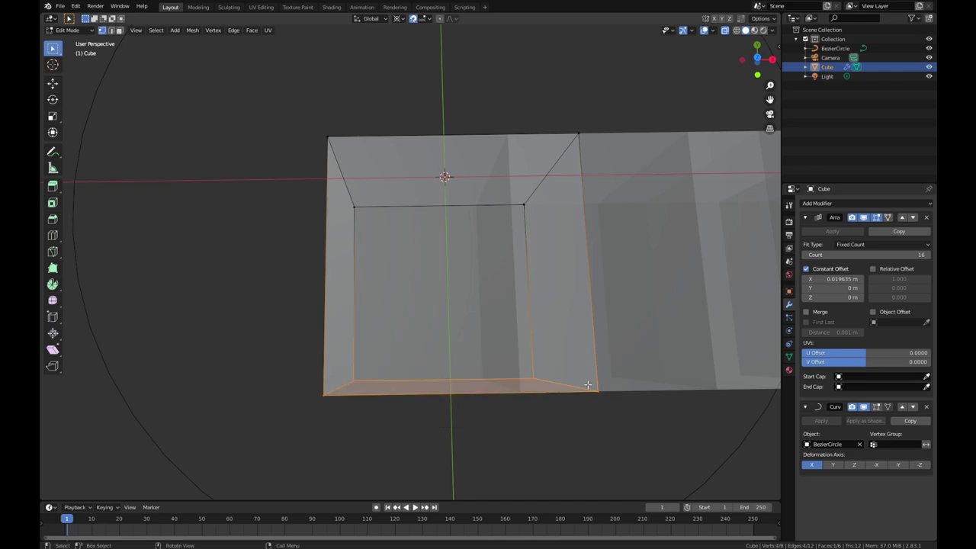
key(KP_1)
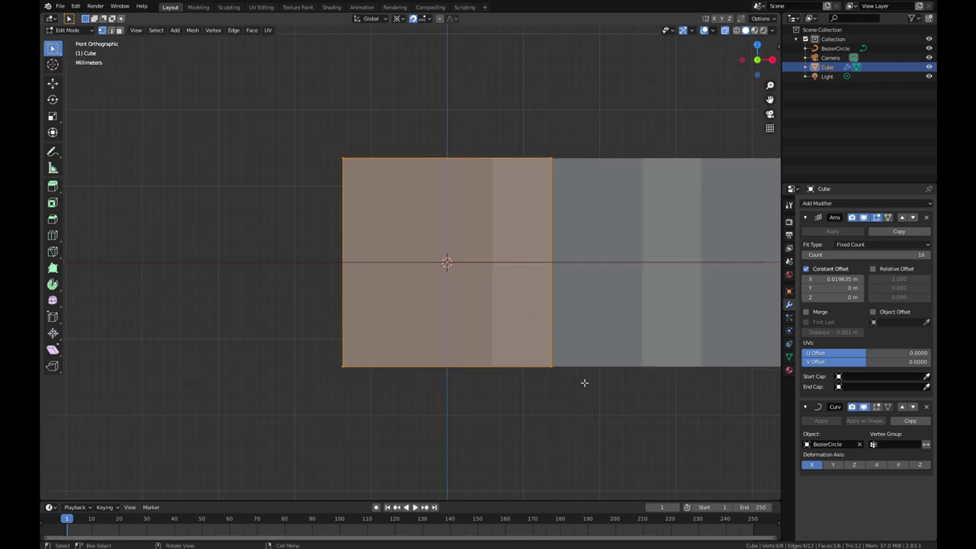
key(KP_7)
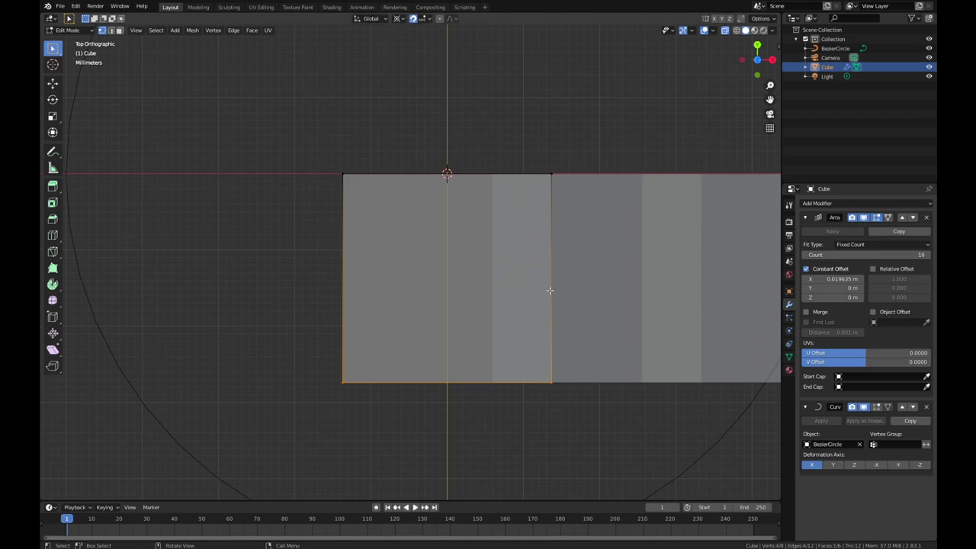
- Move the selected face on the cube's negative Y side about 0.0026 m further in the negative Y direction
shift+middle_drag(566, 268, 560, 227)
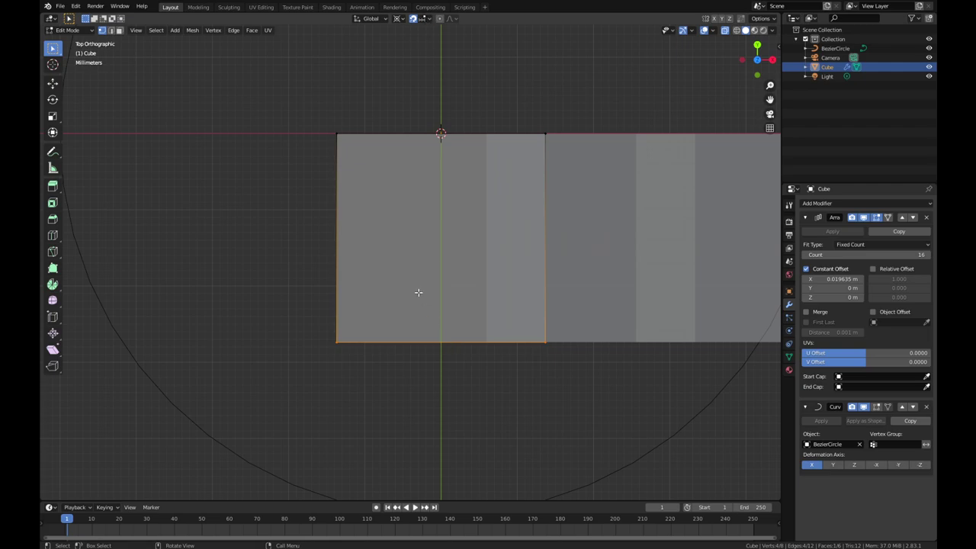
key(g)
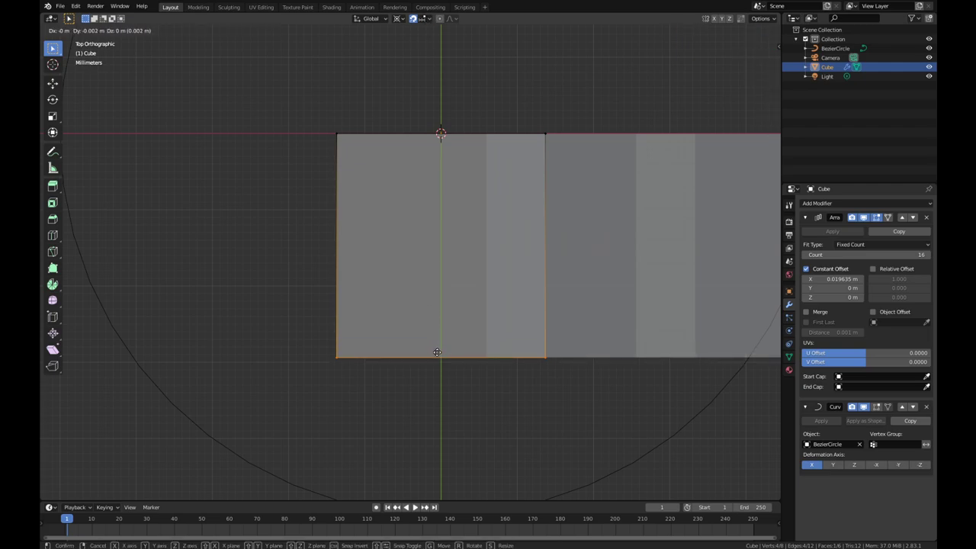
click(442, 394)
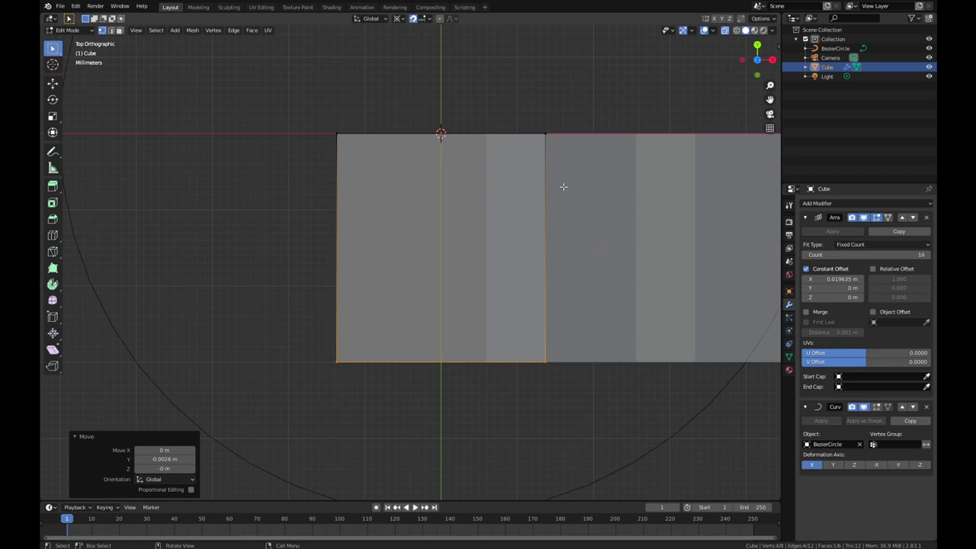
- Box-select the vertices of the cube's positive X face and move them along X by about -0.009 m
key(a)
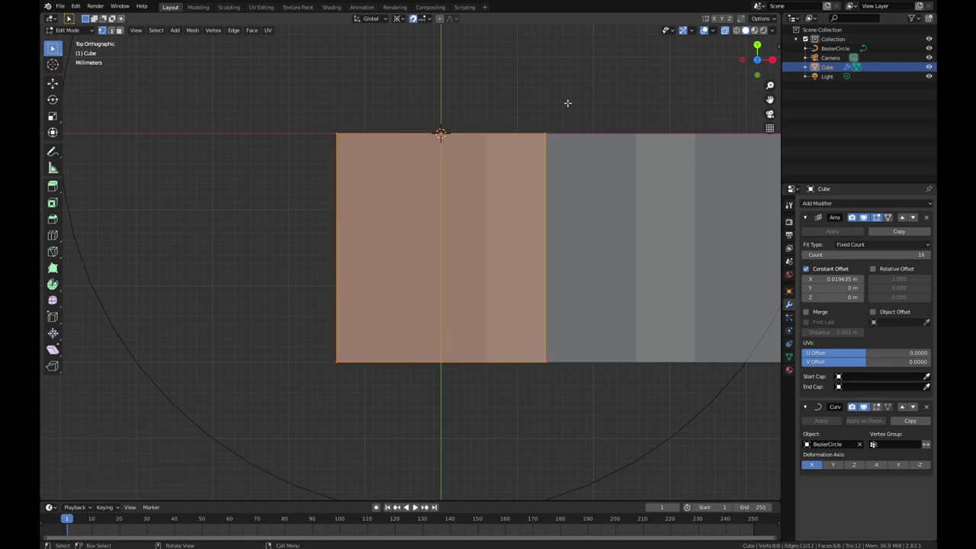
click(567, 89)
drag(567, 86, 518, 382)
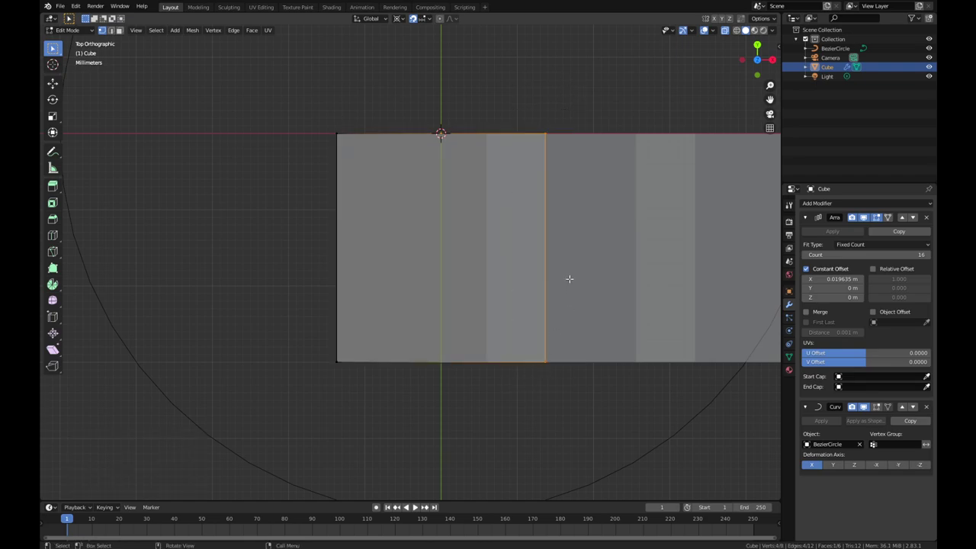
key(g)
key(x)
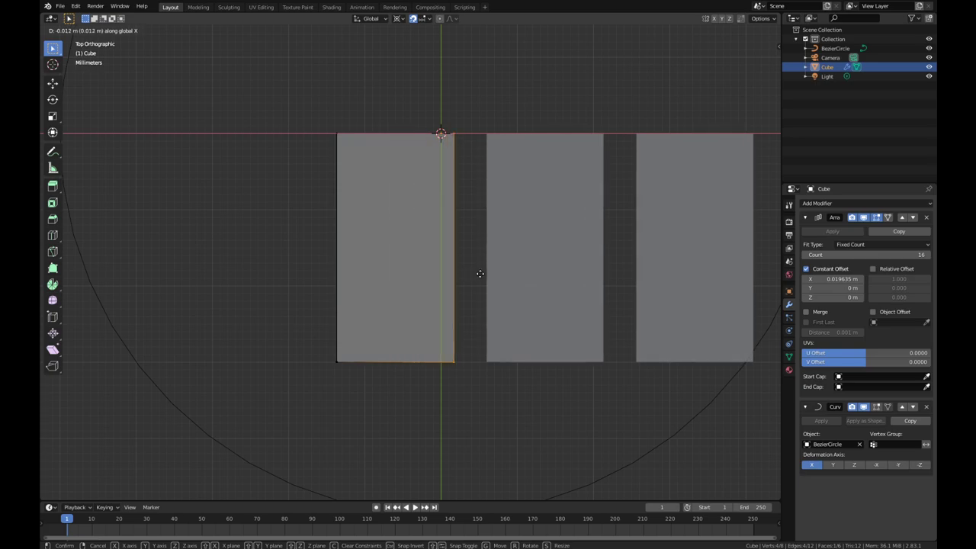
click(497, 273)
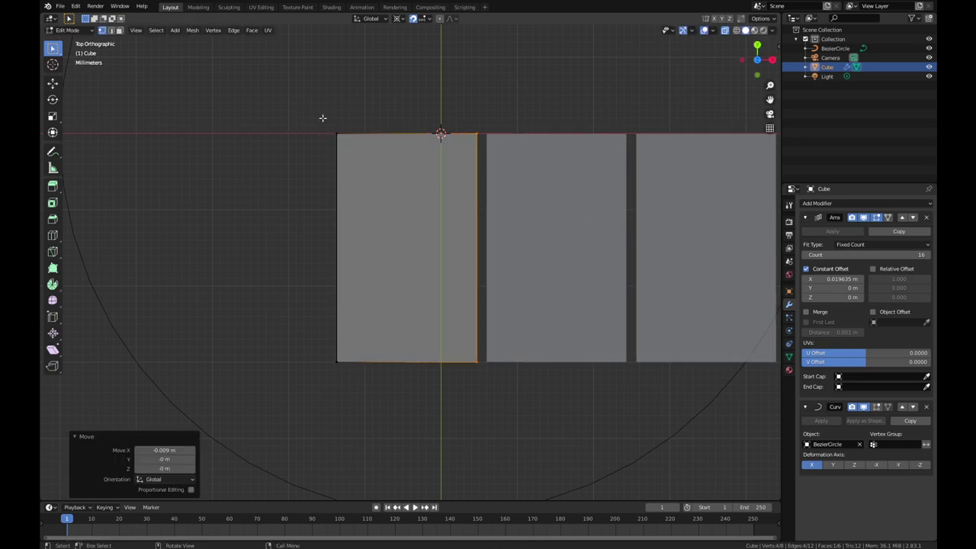
- Box-select only the vertices of the cube's negative X face and move them about 0.009 m along X
key(a)
key(alt+a)
key(b)
drag(314, 94, 360, 352)
key(g)
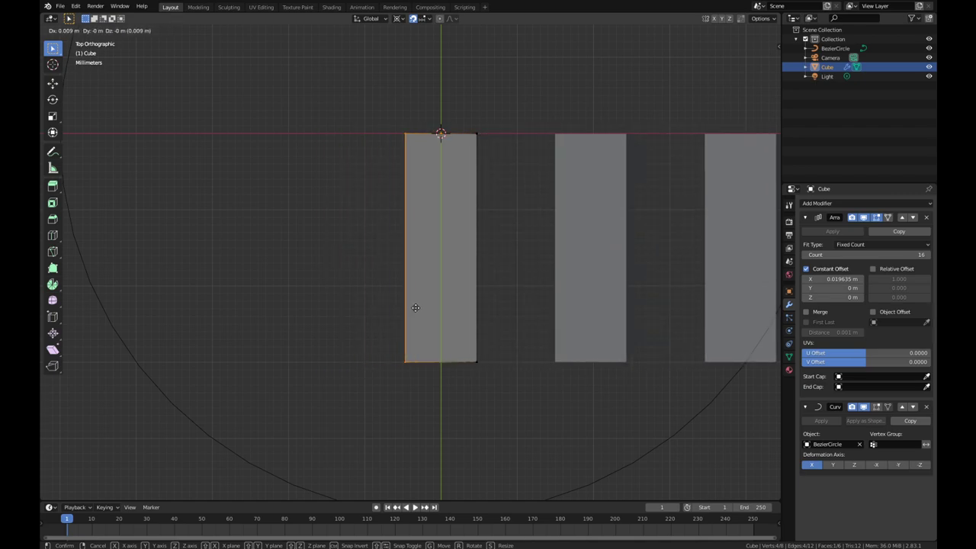
click(415, 307)
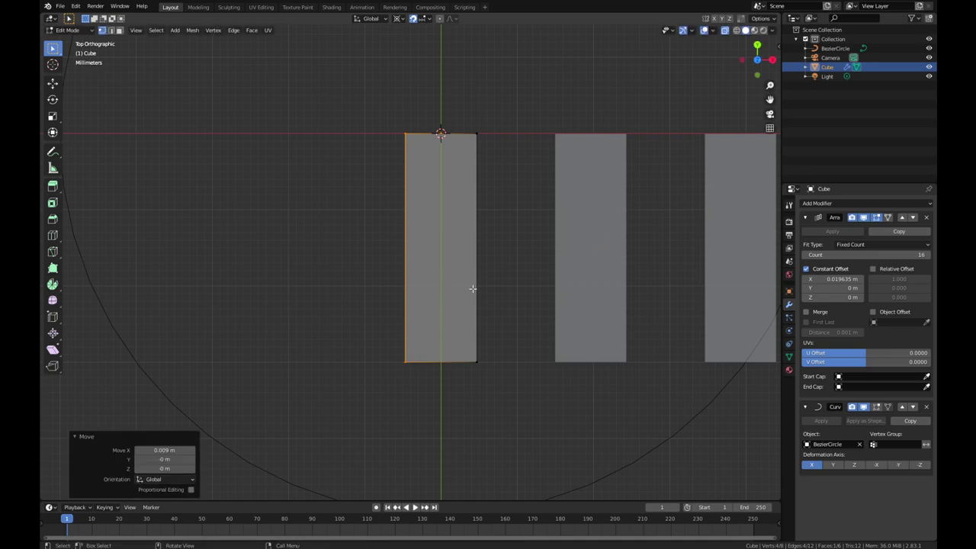
- Examine the narrowed segments as a straight array and as a bent ring in Object Mode, then return to Edit Mode
scroll(606, 156, down, 4)
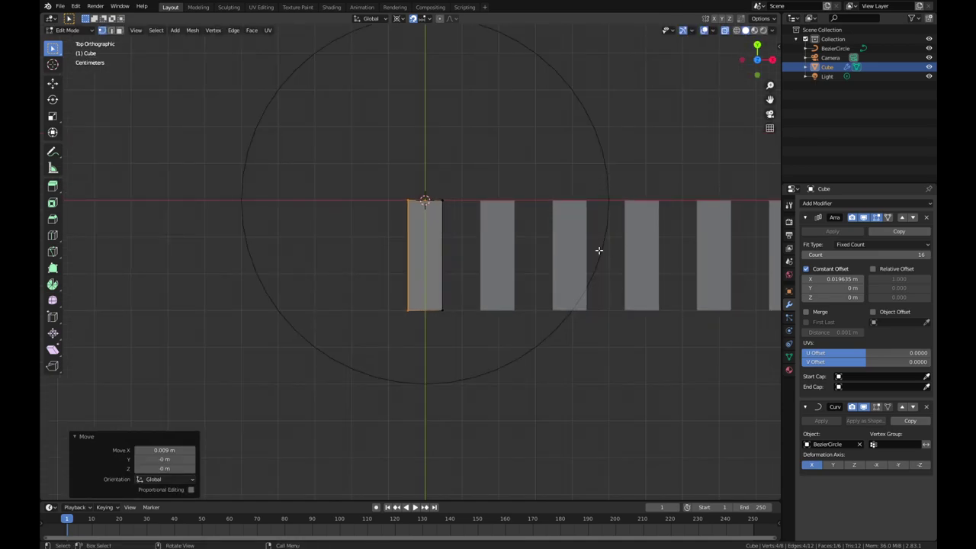
scroll(607, 253, down, 3)
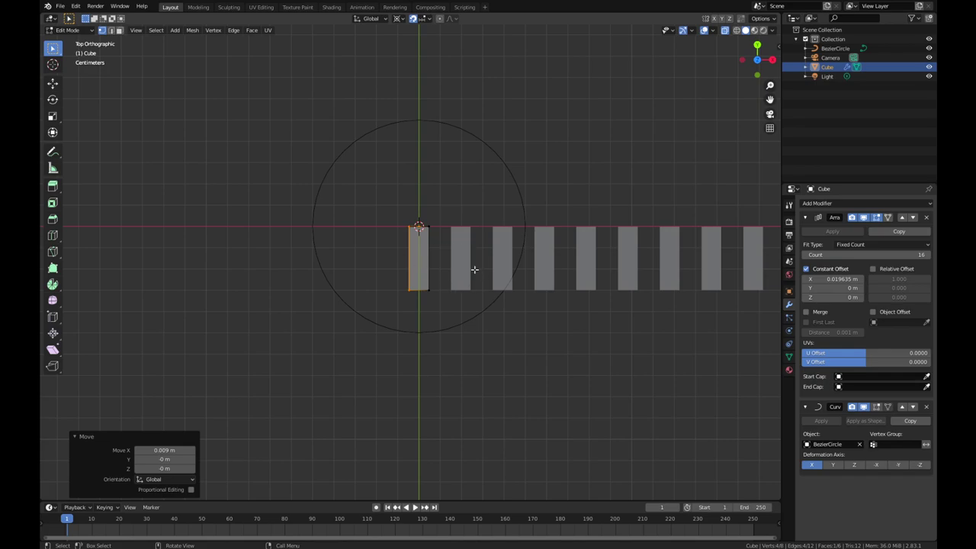
shift+middle_drag(672, 270, 442, 256)
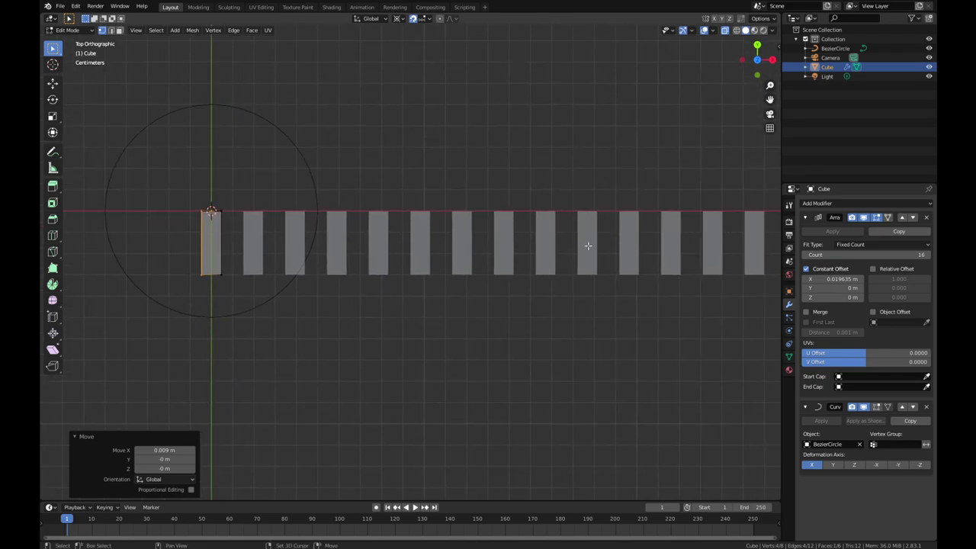
shift+middle_drag(529, 242, 375, 245)
shift+middle_drag(308, 233, 679, 238)
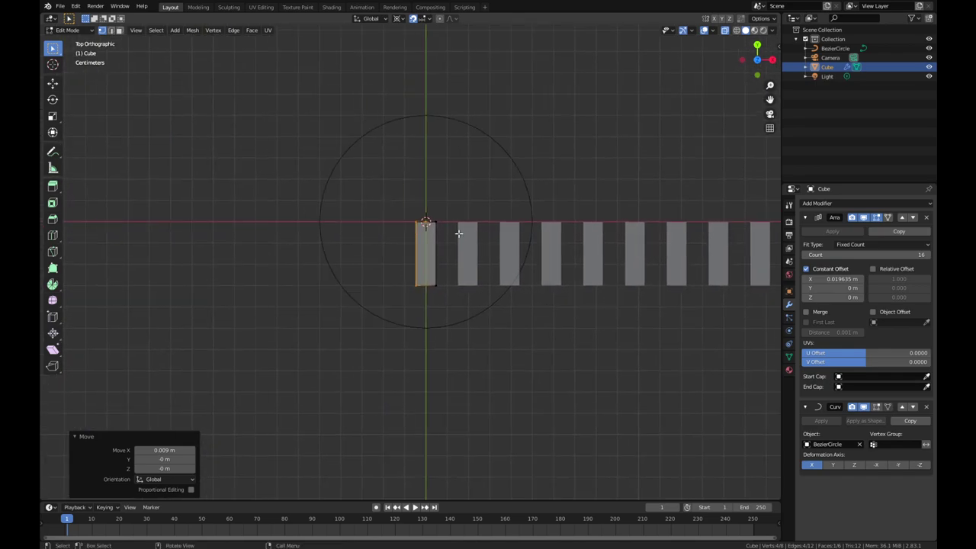
key(Tab)
scroll(390, 199, up, 4)
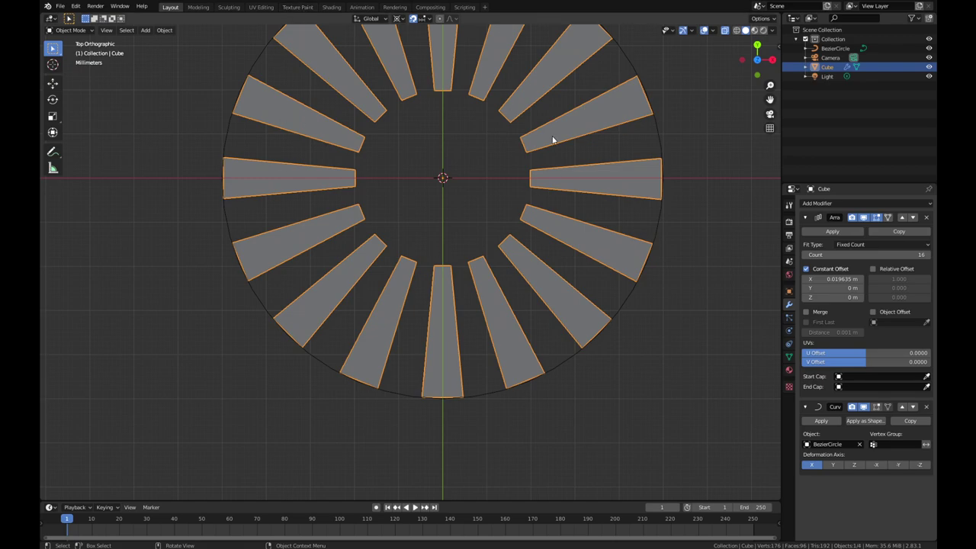
scroll(396, 251, up, 3)
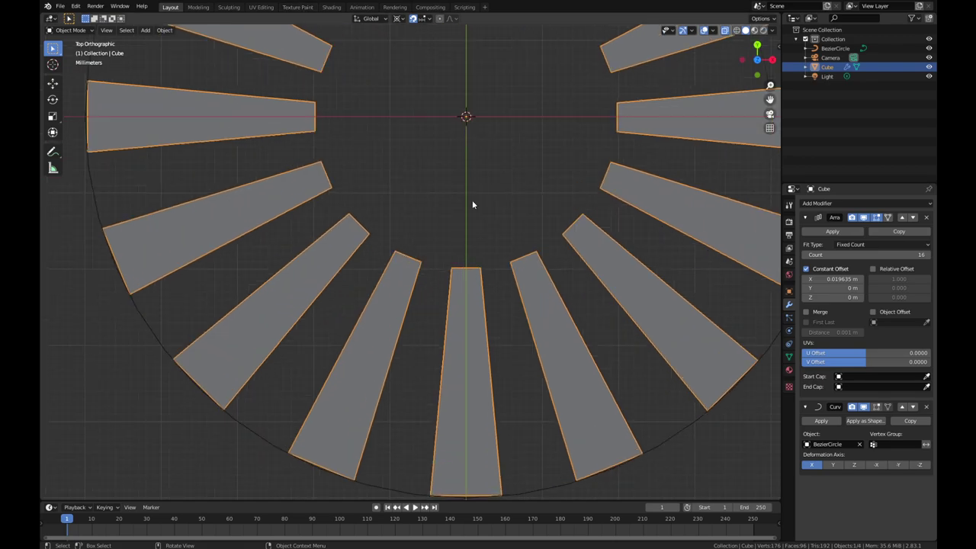
scroll(473, 213, up, 4)
shift+middle_drag(514, 329, 516, 233)
scroll(518, 198, up, 2)
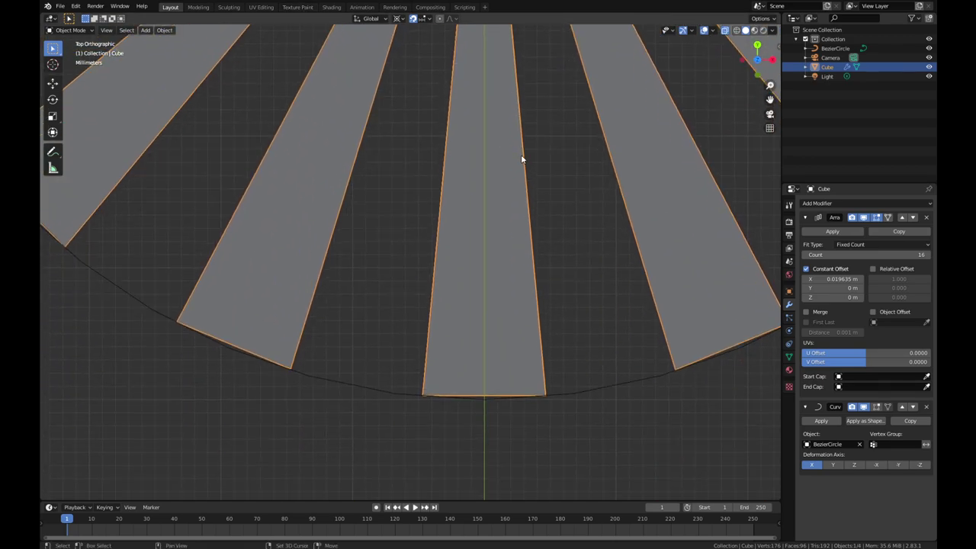
scroll(503, 169, down, 5)
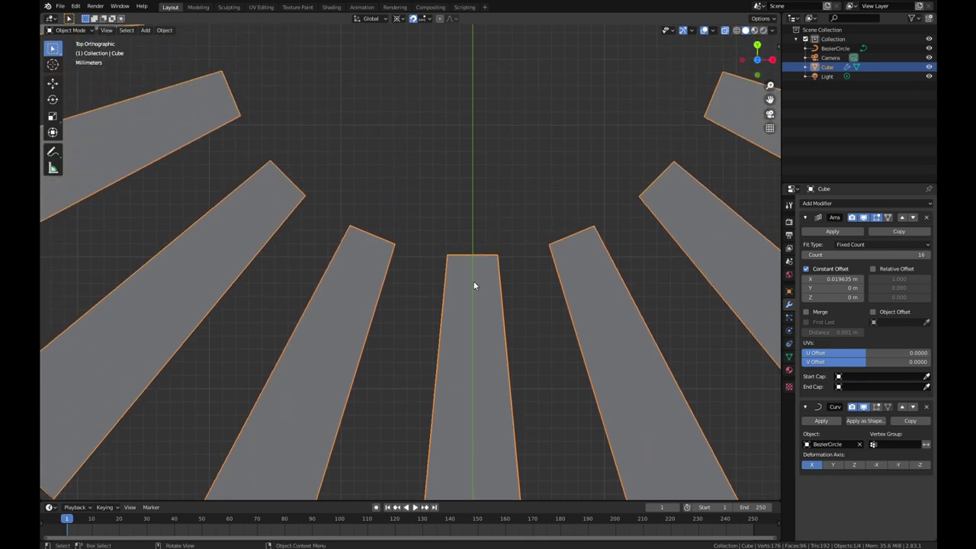
scroll(484, 224, down, 4)
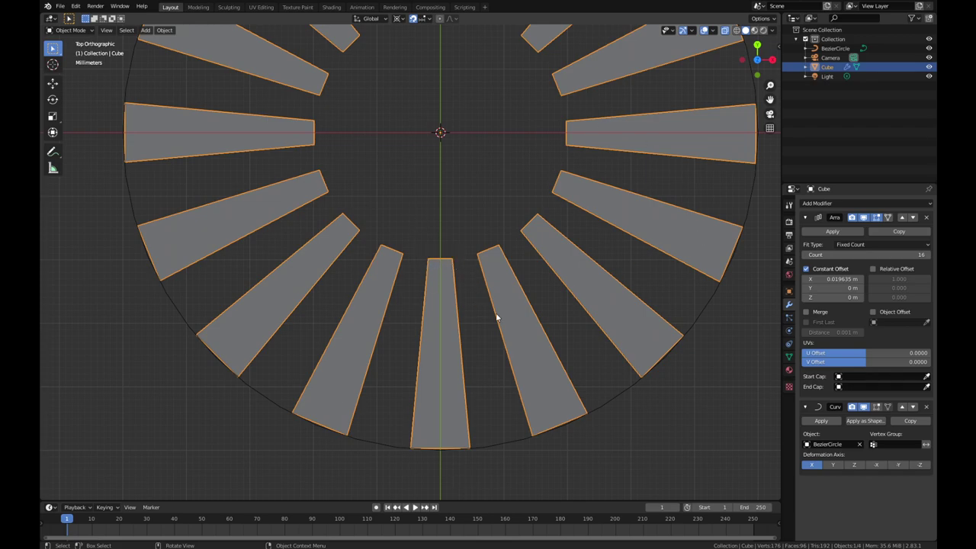
scroll(395, 412, down, 4)
scroll(392, 296, up, 4)
scroll(400, 261, up, 2)
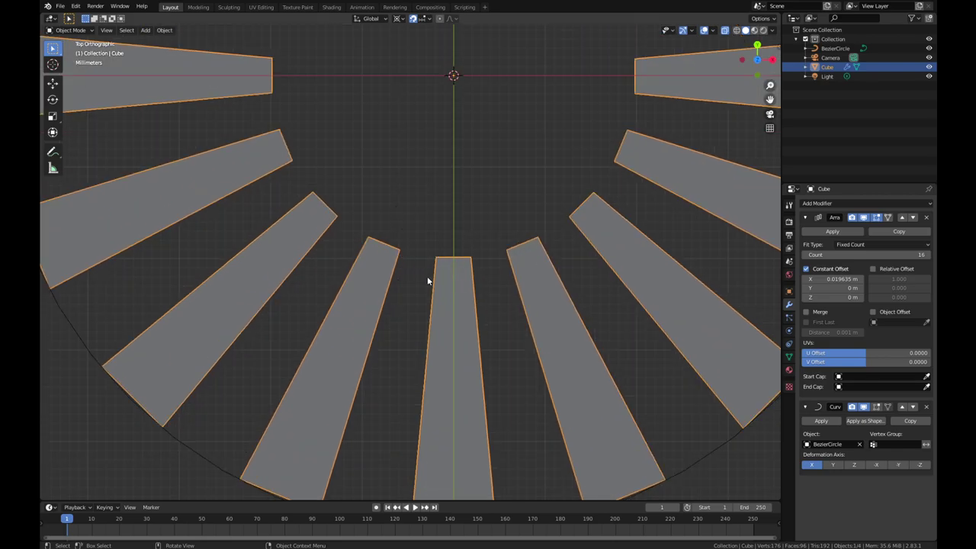
key(Tab)
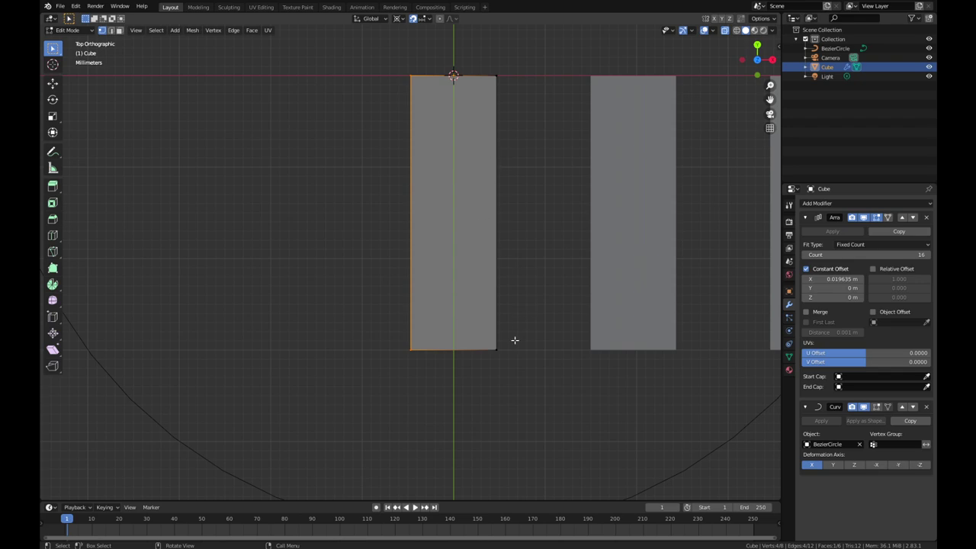
click(493, 350)
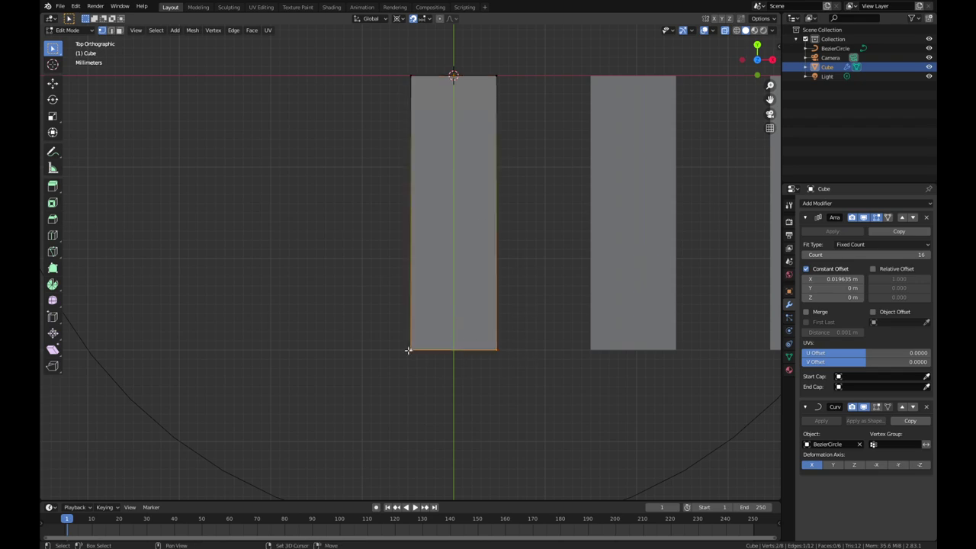
key(s)
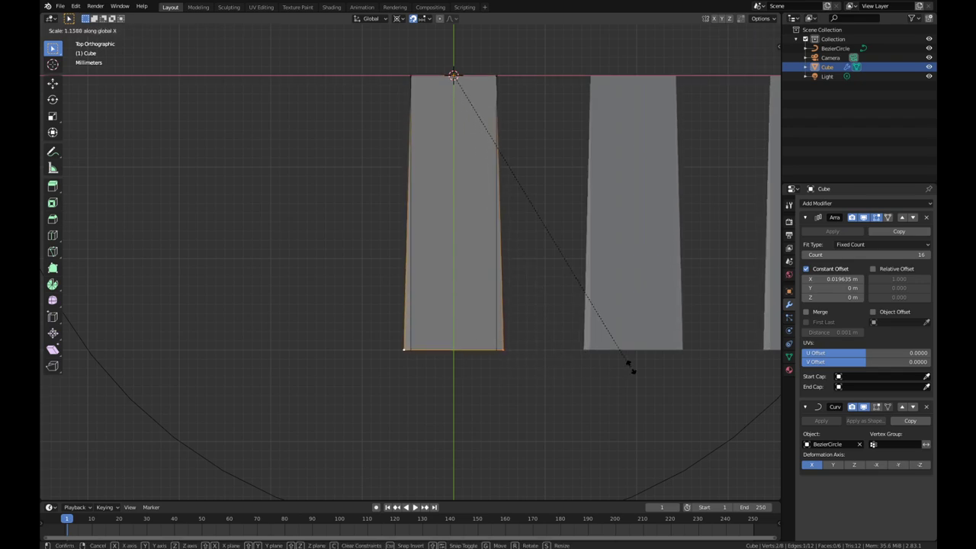
key(Escape)
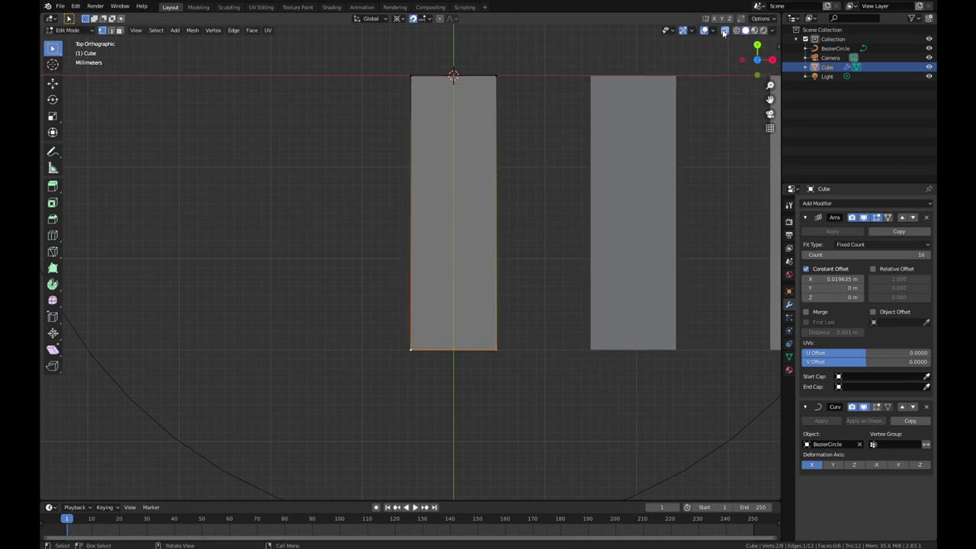
- Box-select all four vertices of the cube's negative Y face and scale them up along X to taper the segment
drag(531, 308, 316, 402)
key(s)
key(x)
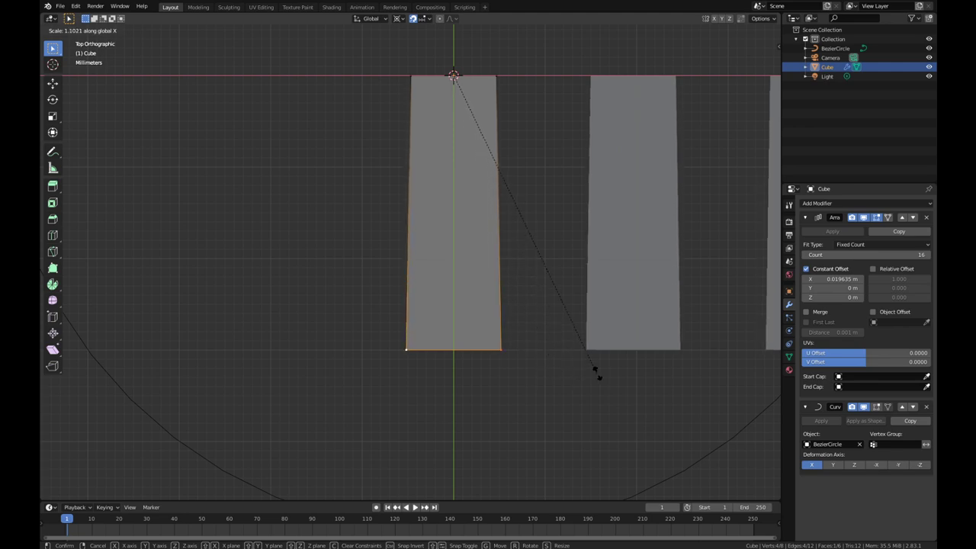
click(711, 365)
- Compare the tapered segment in Edit Mode with the bent ring in Object Mode, checking the ends against the circle
key(Tab)
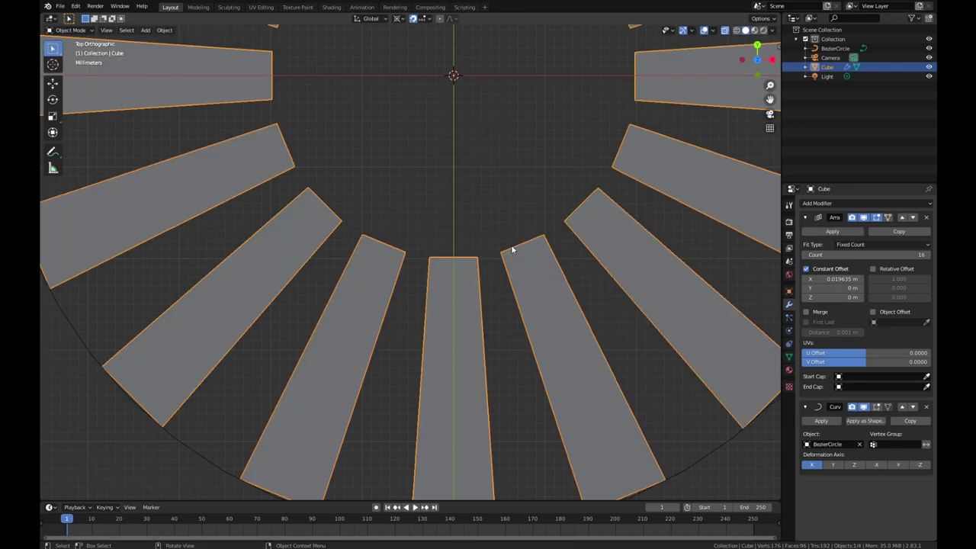
key(Tab)
scroll(470, 242, down, 2)
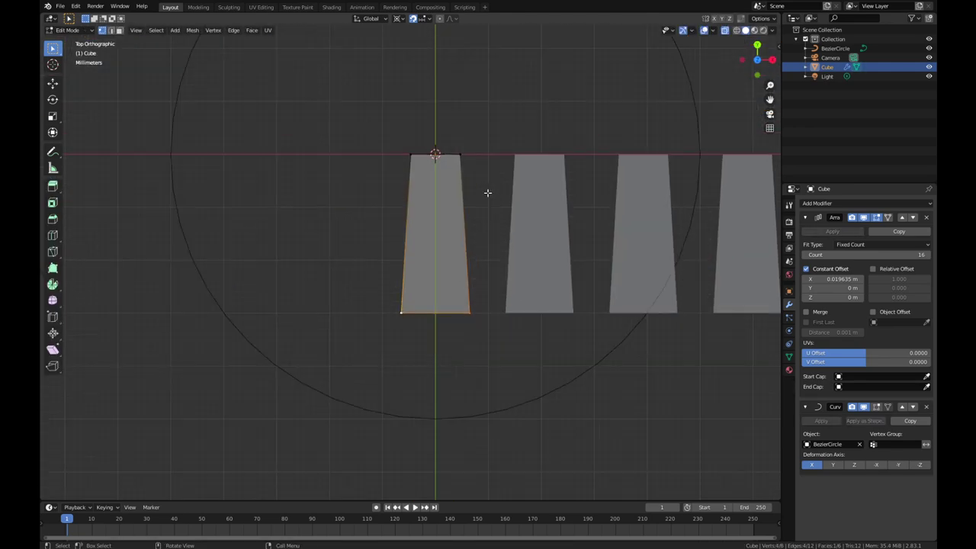
shift+middle_drag(468, 180, 469, 263)
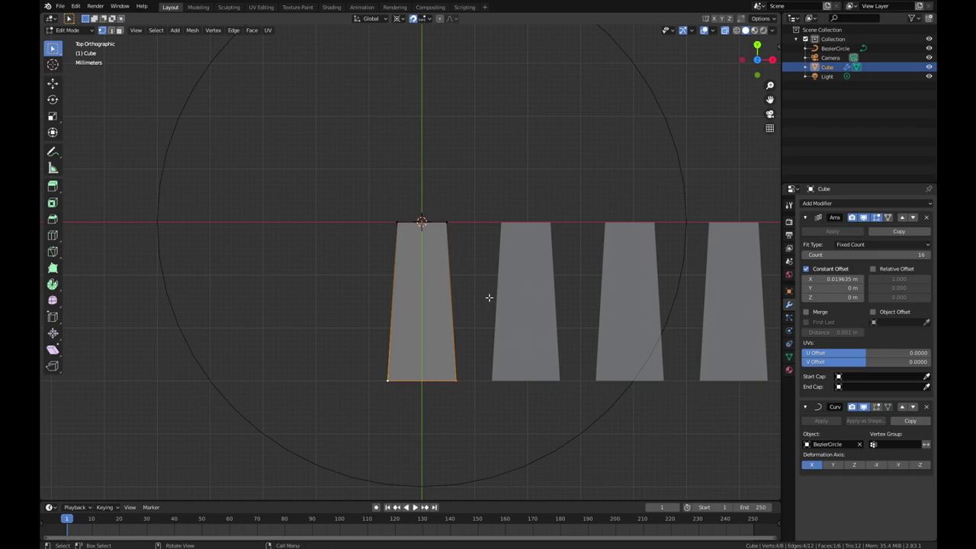
key(Tab)
scroll(444, 259, up, 6)
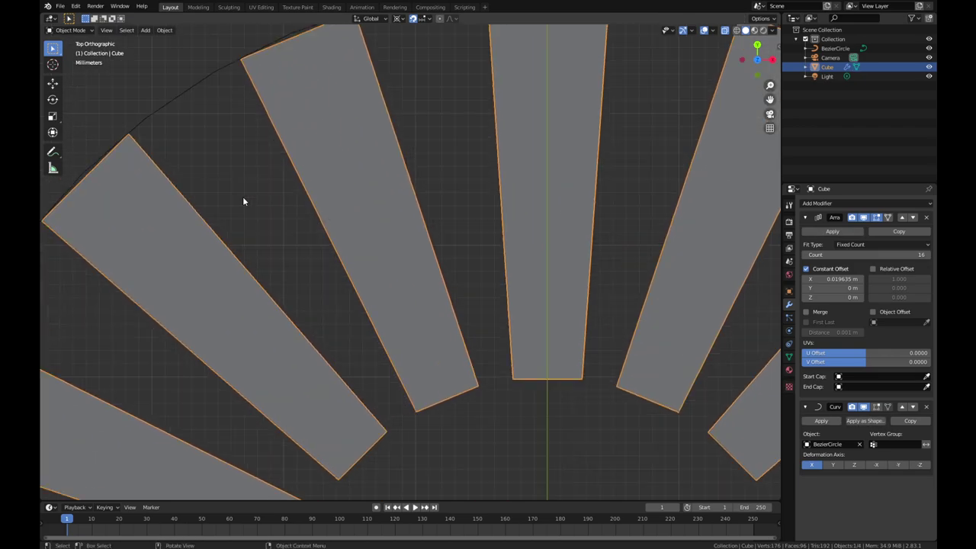
shift+middle_drag(262, 197, 282, 219)
shift+middle_drag(471, 126, 322, 206)
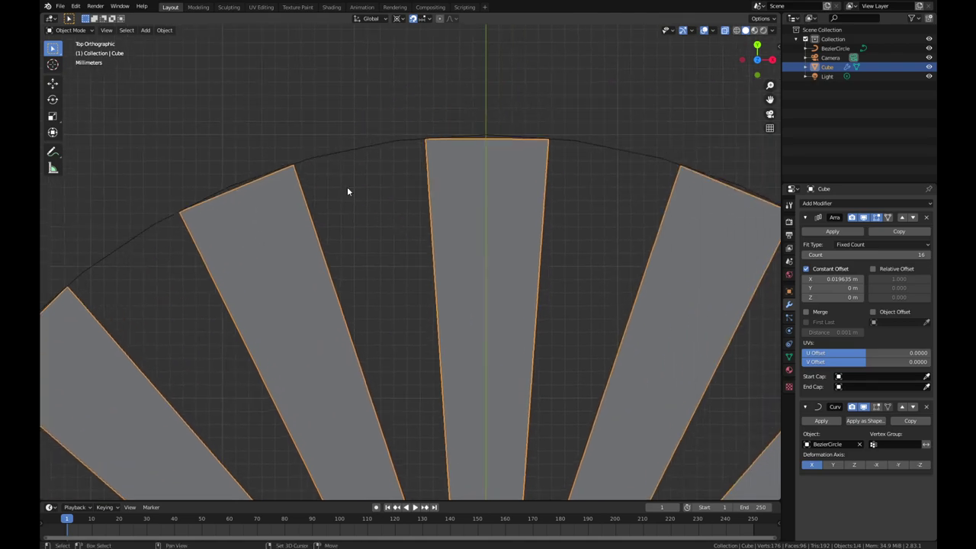
scroll(468, 226, down, 5)
- In Edit Mode, add two evenly spaced lengthwise loop cuts across the width of the tapered segment
key(Tab)
key(KP_Decimal)
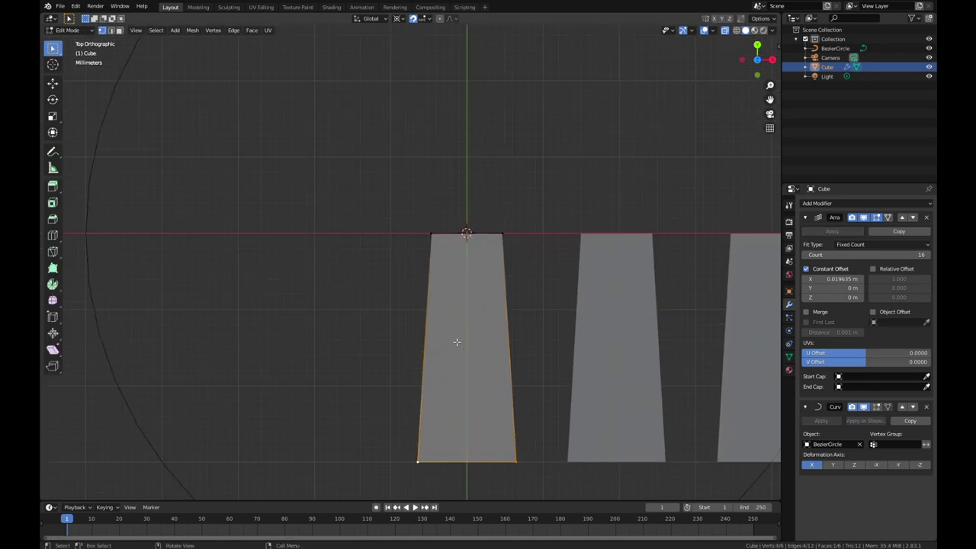
key(ctrl+r)
scroll(420, 185, up, 1)
click(421, 186)
right_click(421, 186)
scroll(432, 153, down, 2)
- Return to Object Mode and inspect the curvature of the segments' outer and inner ends along the circle
key(Tab)
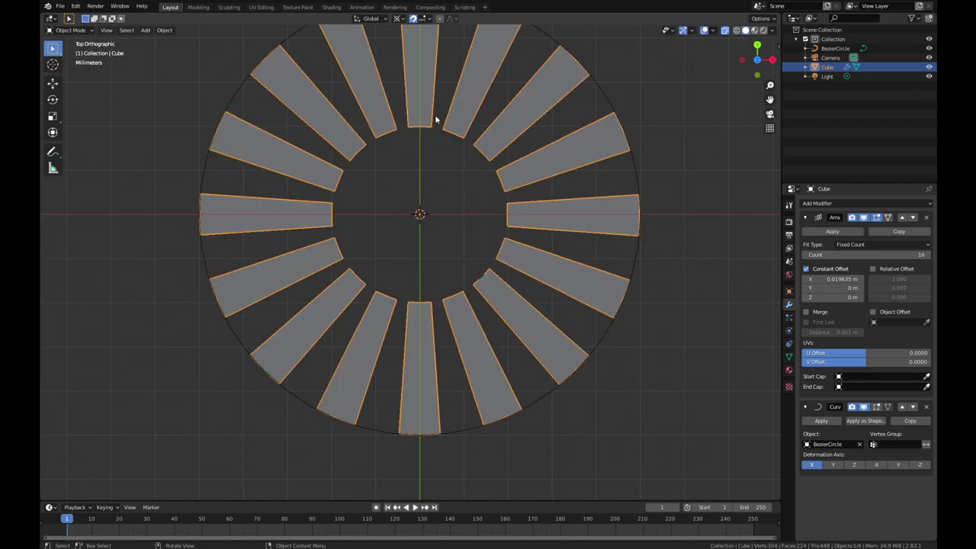
scroll(449, 335, up, 6)
scroll(455, 315, up, 3)
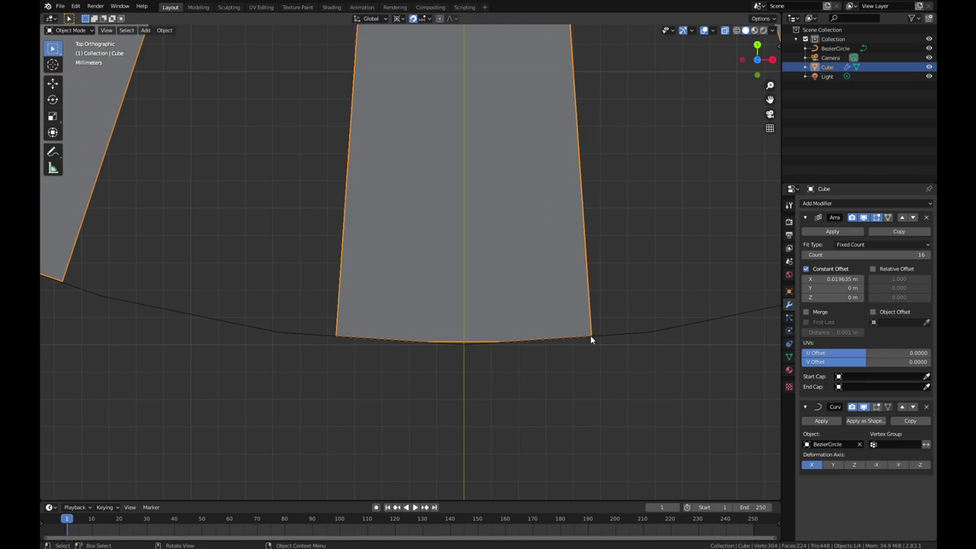
shift+scroll(470, 344, up, 15)
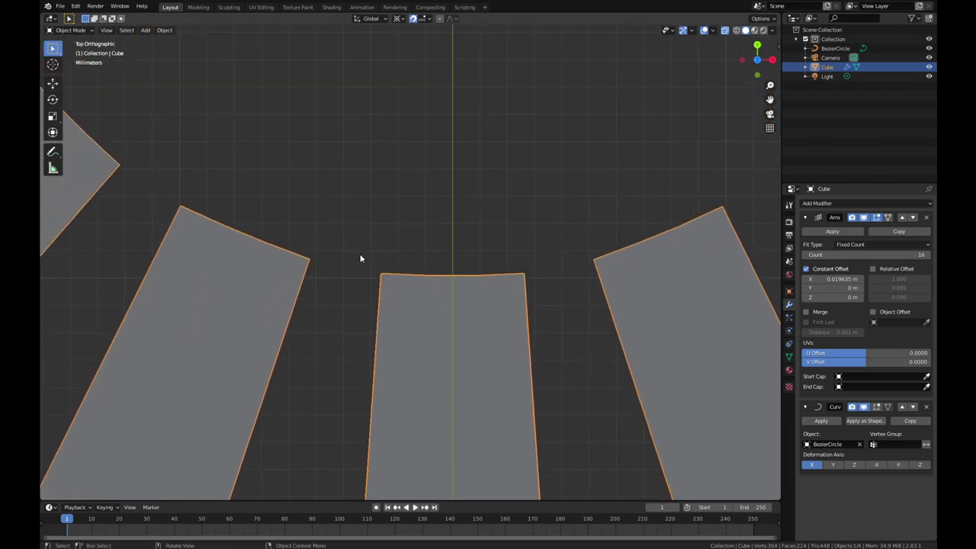
scroll(459, 267, down, 6)
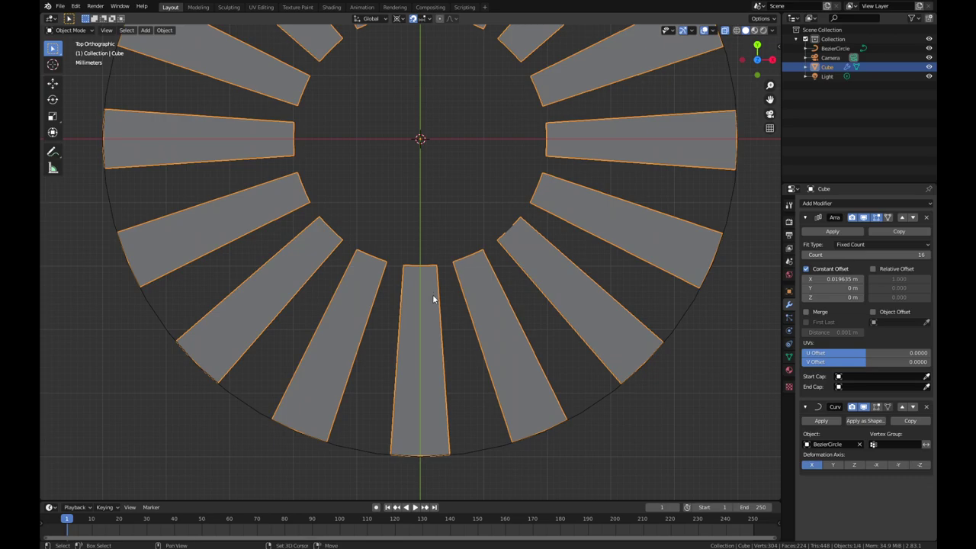
shift+scroll(433, 298, down, 2)
scroll(434, 260, up, 8)
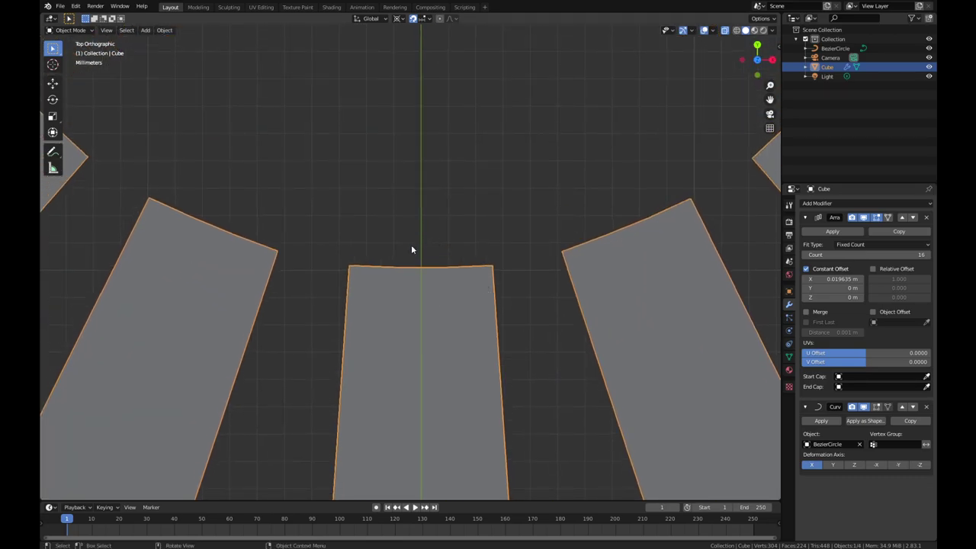
- In Edit Mode, add two evenly spaced loop cuts across the length of the tapered segment, leaving them unslid
scroll(497, 290, down, 8)
shift+scroll(496, 285, down, 2)
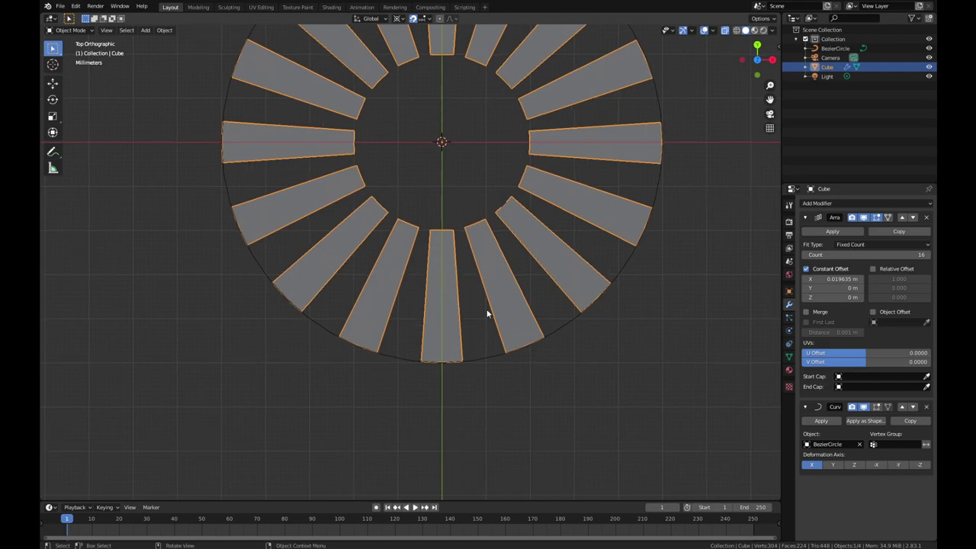
key(Tab)
scroll(447, 320, up, 5)
shift+middle_drag(422, 209, 359, 315)
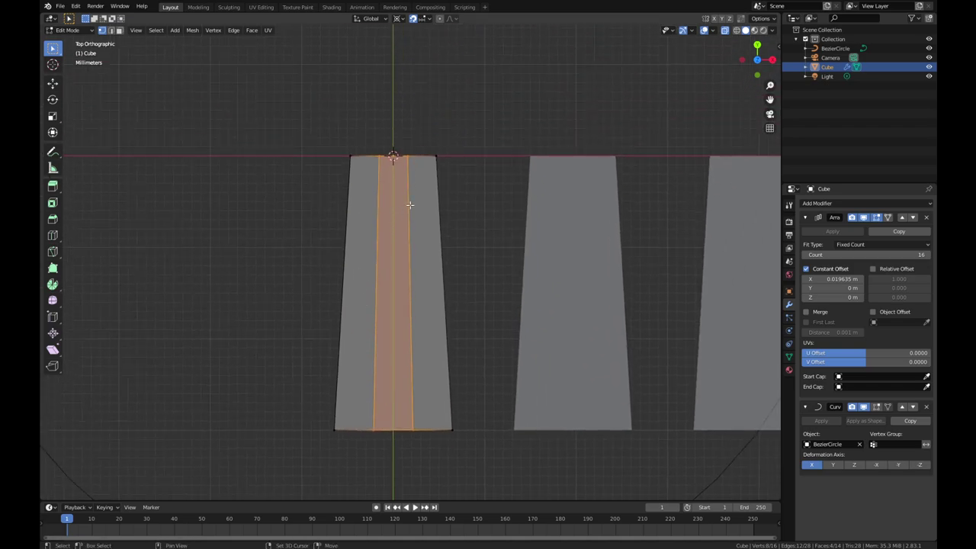
key(ctrl+r)
scroll(415, 266, up, 1)
click(414, 266)
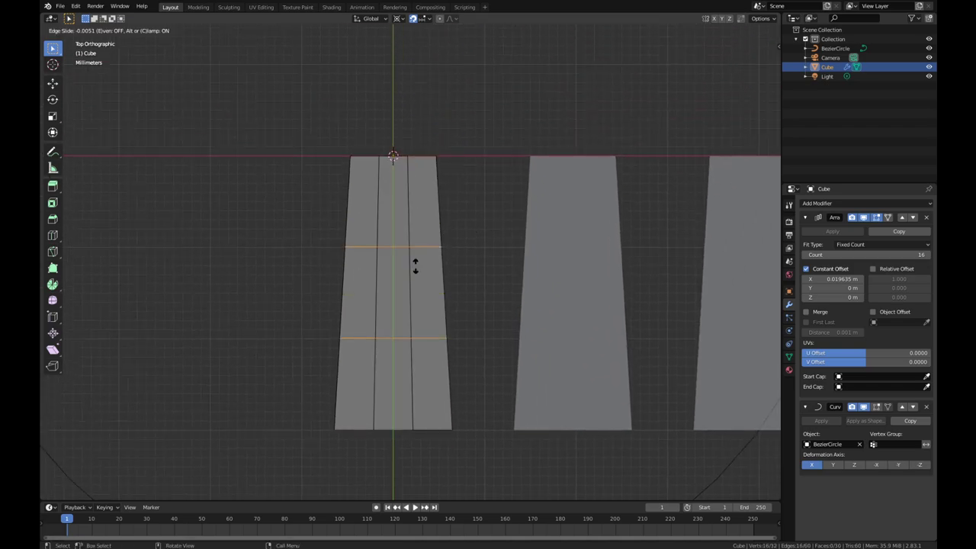
right_click(429, 259)
- Select the four vertices of the +X side face nearest the circle end and extrude it 0.005 m along X
click(443, 250)
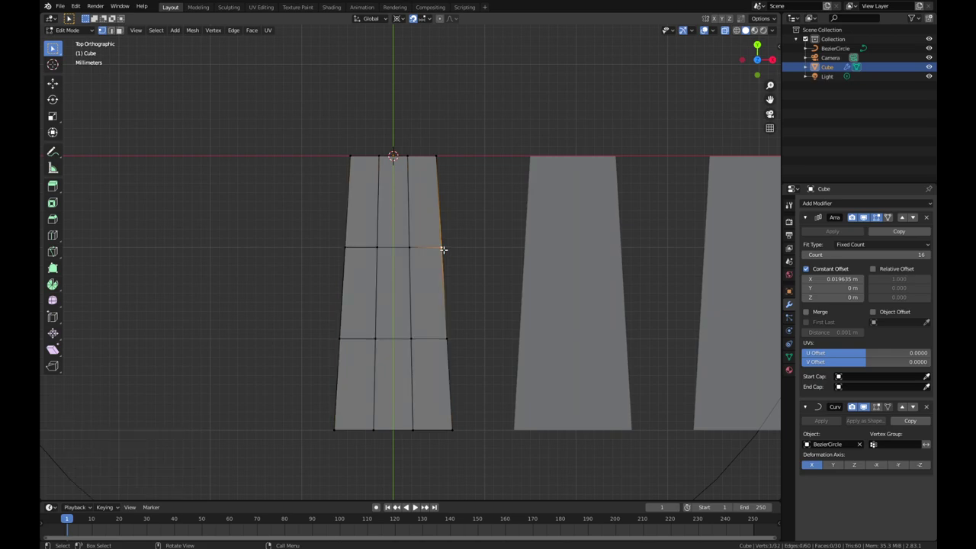
shift+click(445, 151)
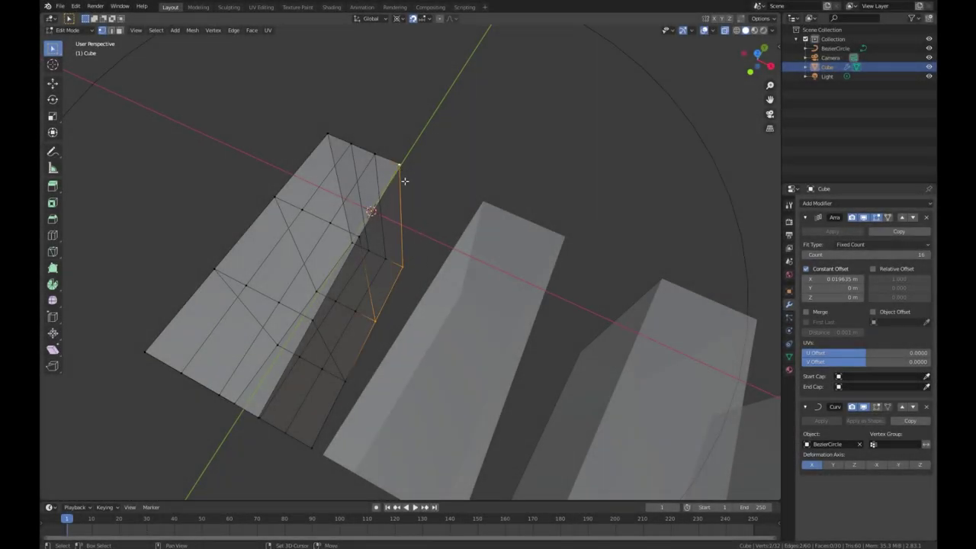
shift+click(366, 239)
middle_drag(447, 279, 406, 304)
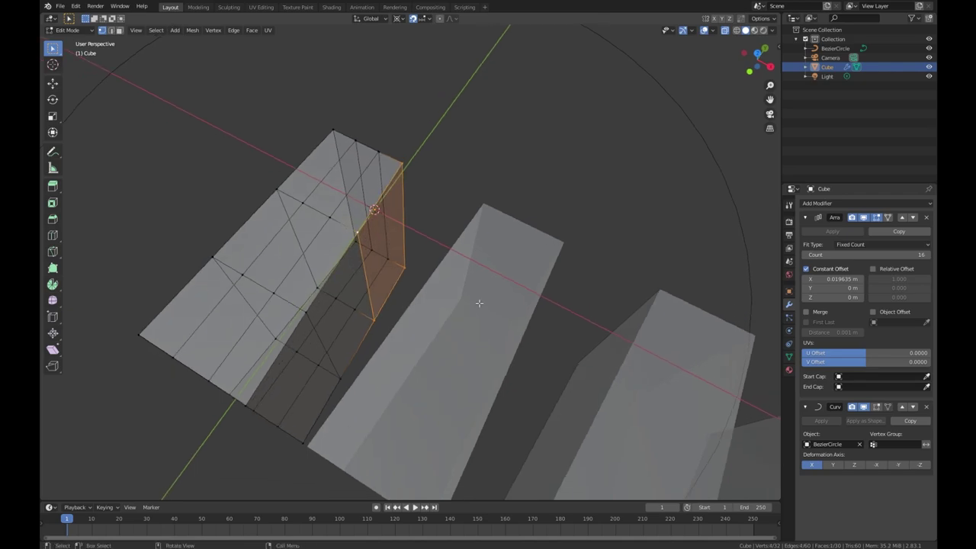
key(KP_7)
scroll(479, 303, up, 2)
key(e)
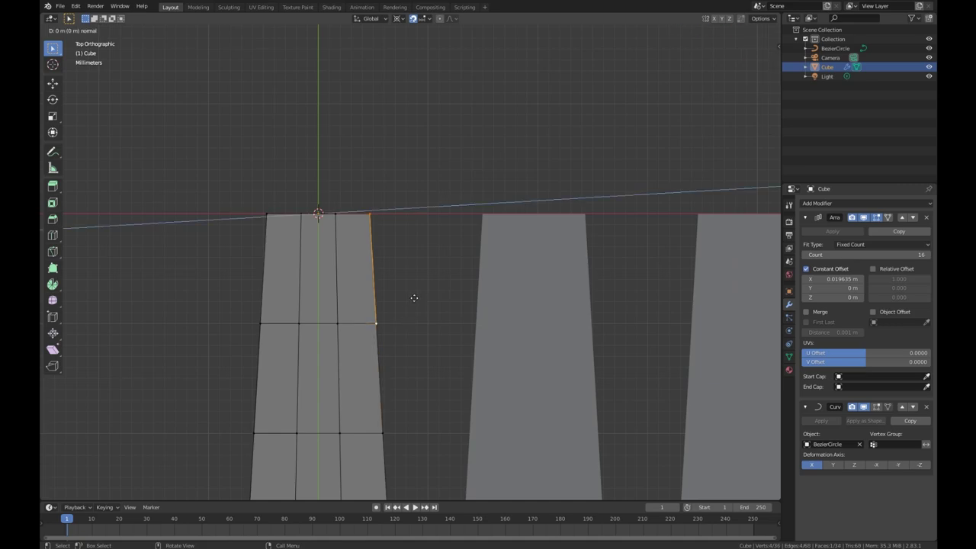
key(x)
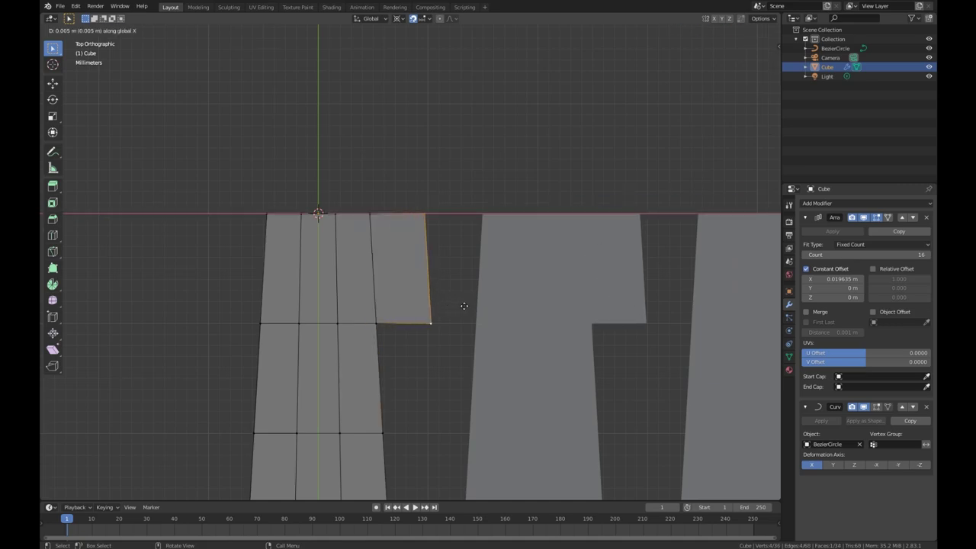
click(464, 306)
middle_drag(645, 99, 419, 229)
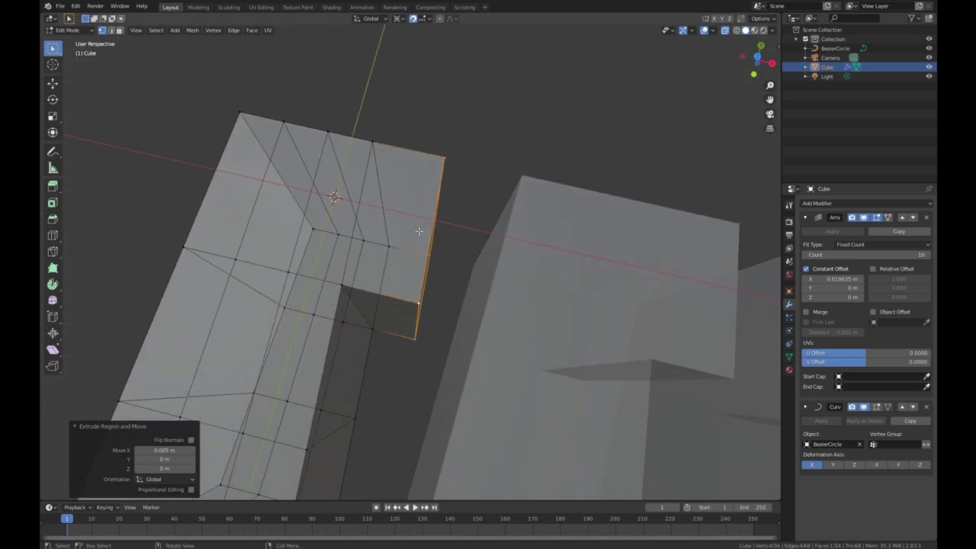
- Deselect everything and examine the extruded tab on the segment from above and in perspective
key(KP_7)
click(442, 275)
scroll(494, 301, up, 3)
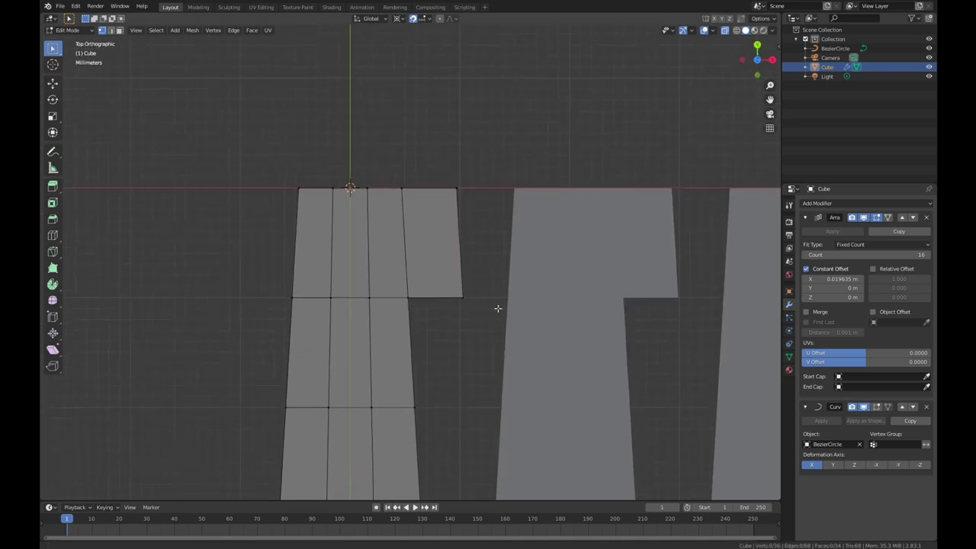
shift+middle_drag(450, 273, 453, 303)
key(KP_7)
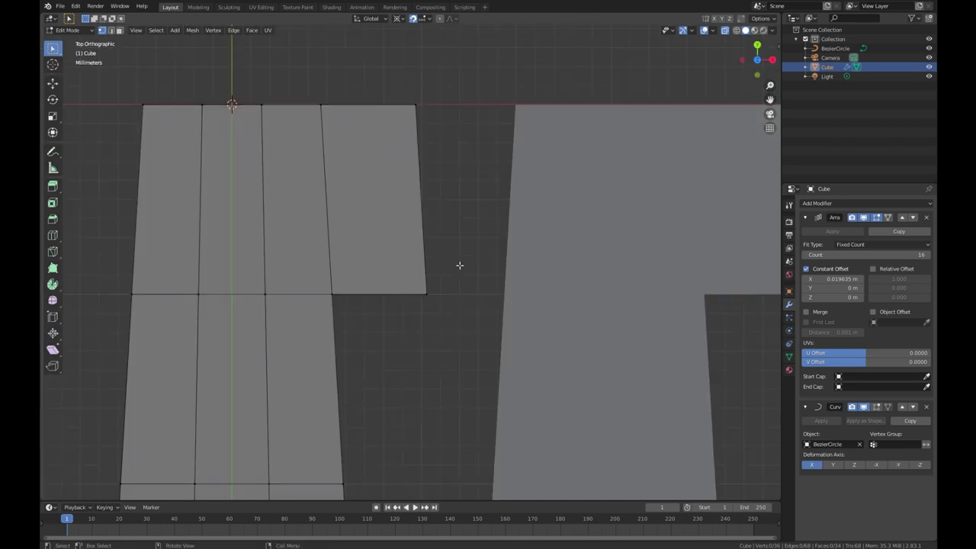
scroll(459, 265, down, 4)
scroll(437, 266, up, 3)
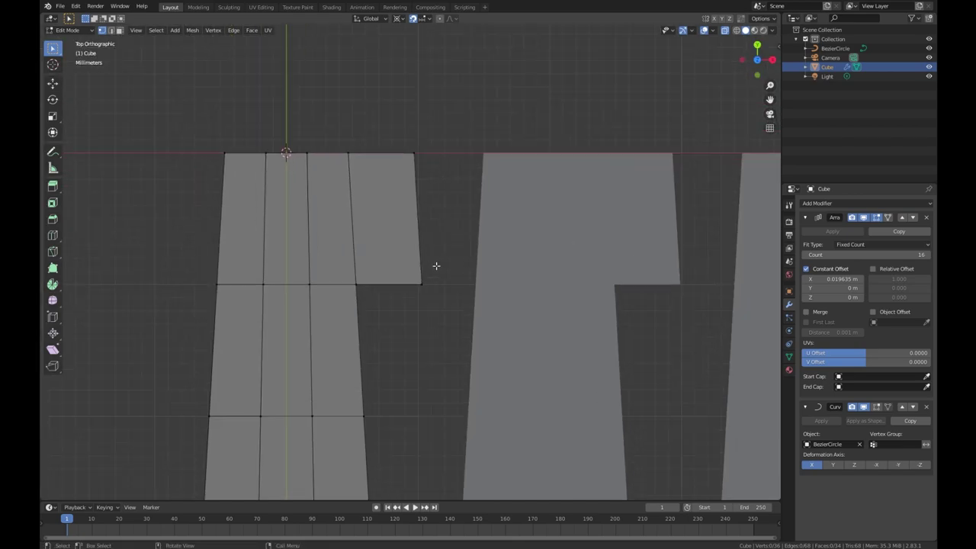
scroll(433, 286, down, 2)
middle_drag(429, 304, 425, 272)
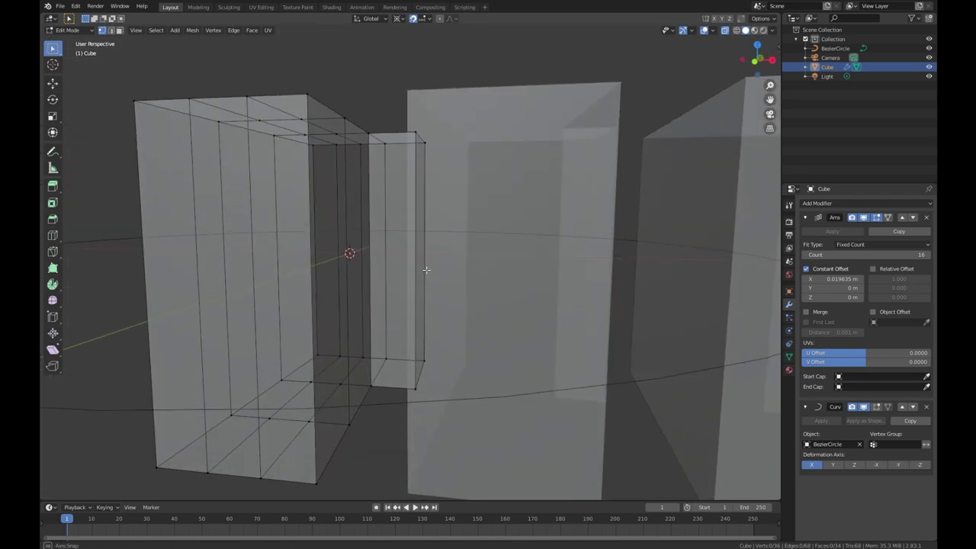
scroll(426, 270, down, 4)
- In front view, select the entire mesh and raise it about 0.014 m along Z
key(KP_1)
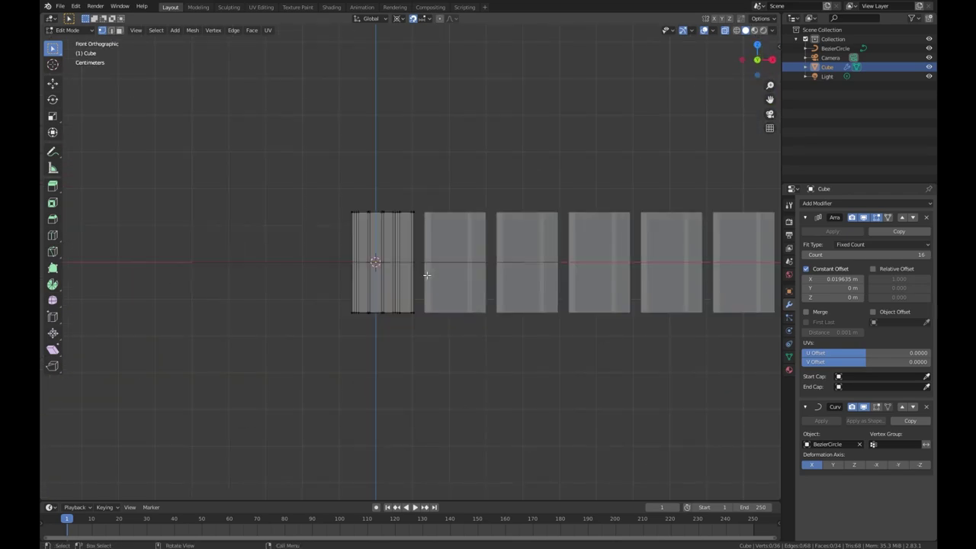
key(a)
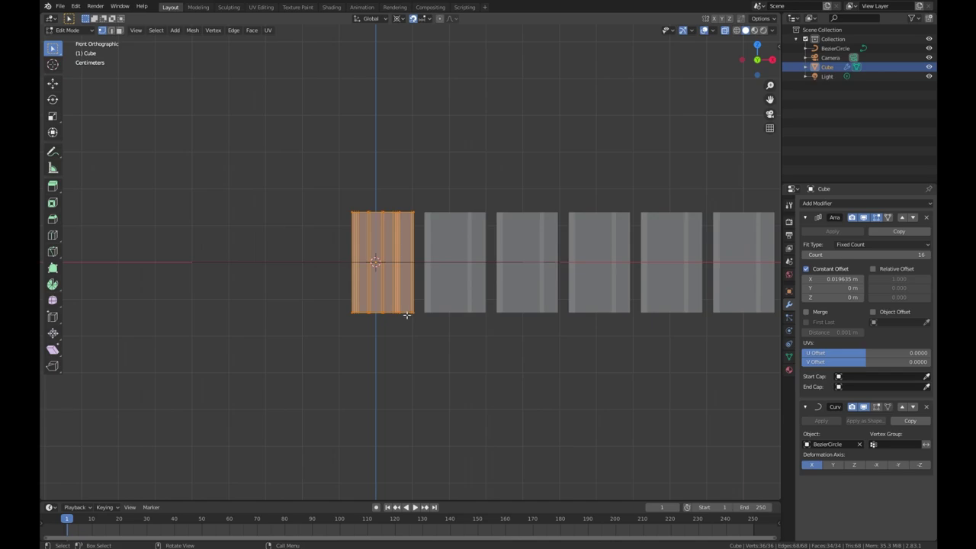
key(g)
key(z)
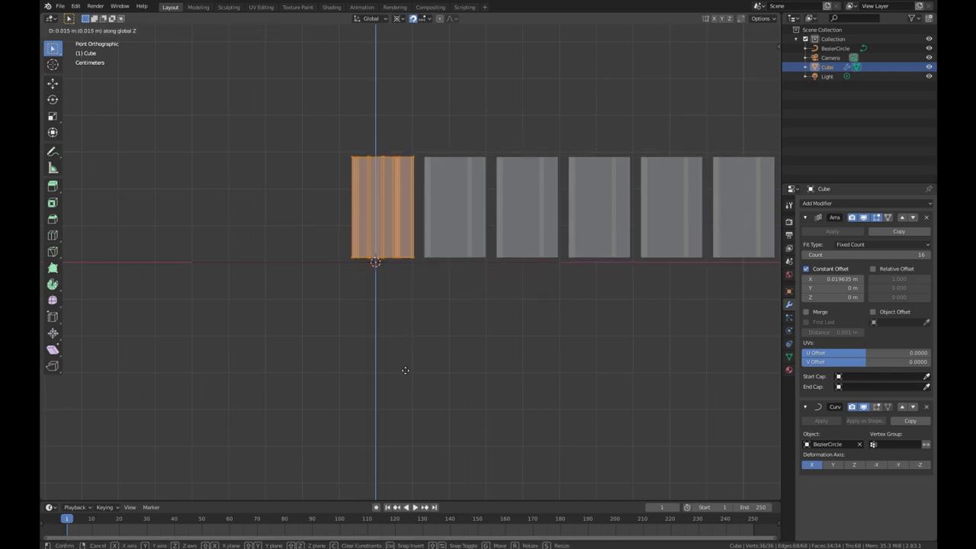
click(410, 399)
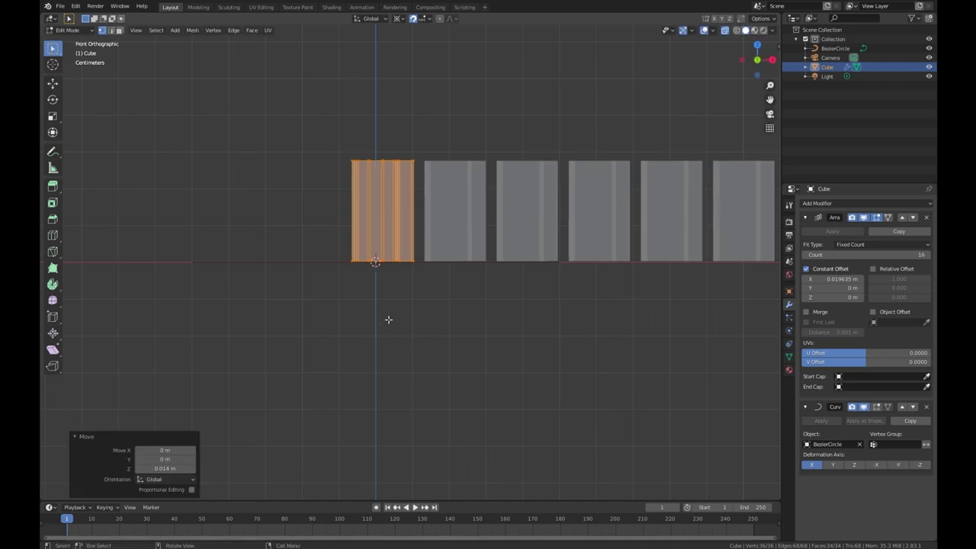
- Lower the whole mesh by about 0.0003 m along Z so its base sits on the X axis
scroll(388, 320, up, 8)
shift+middle_drag(388, 321, 592, 312)
key(g)
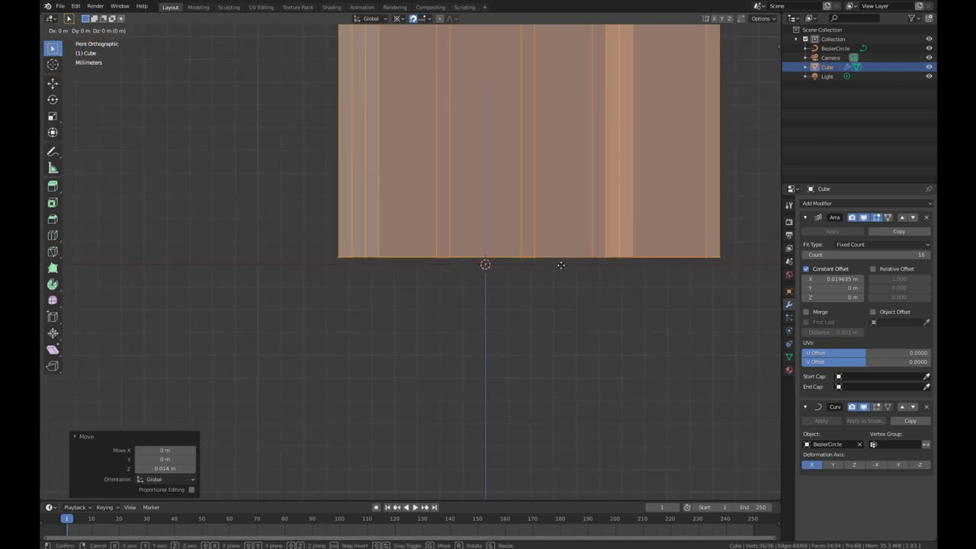
key(z)
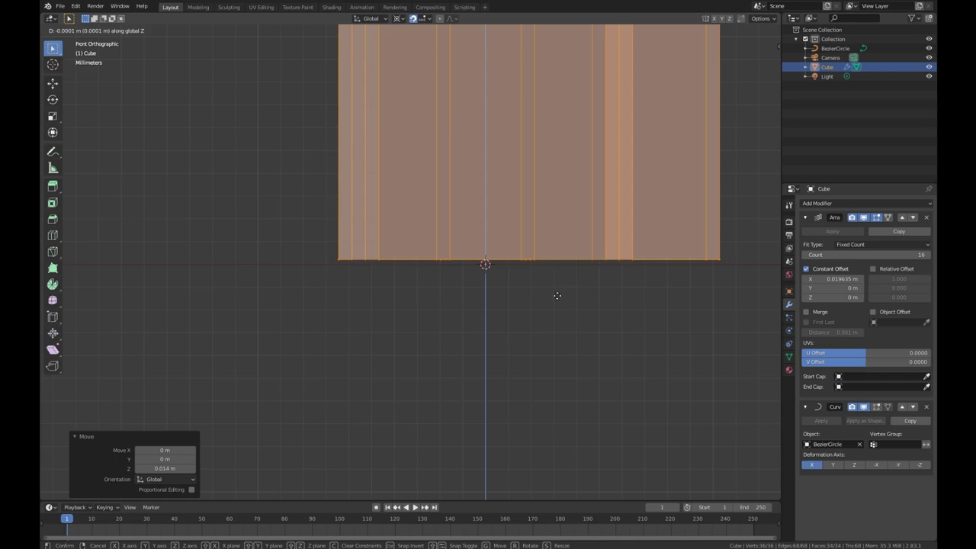
click(552, 330)
scroll(512, 276, up, 5)
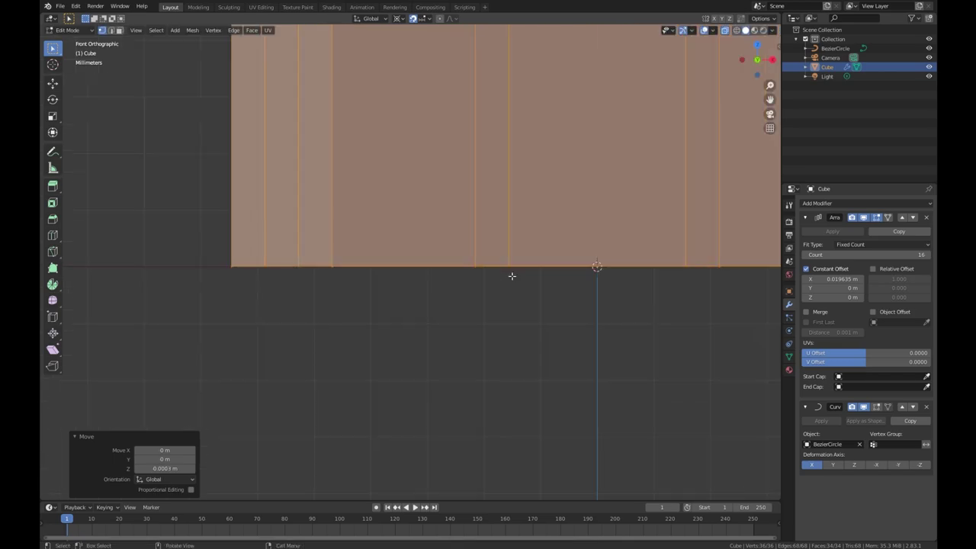
middle_drag(658, 320, 580, 257)
scroll(580, 257, down, 8)
middle_drag(533, 285, 436, 319)
- Box-select all upper vertices of the segment in front view and delete them, leaving only the flat base
key(KP_1)
key(alt+a)
key(b)
drag(247, 149, 594, 316)
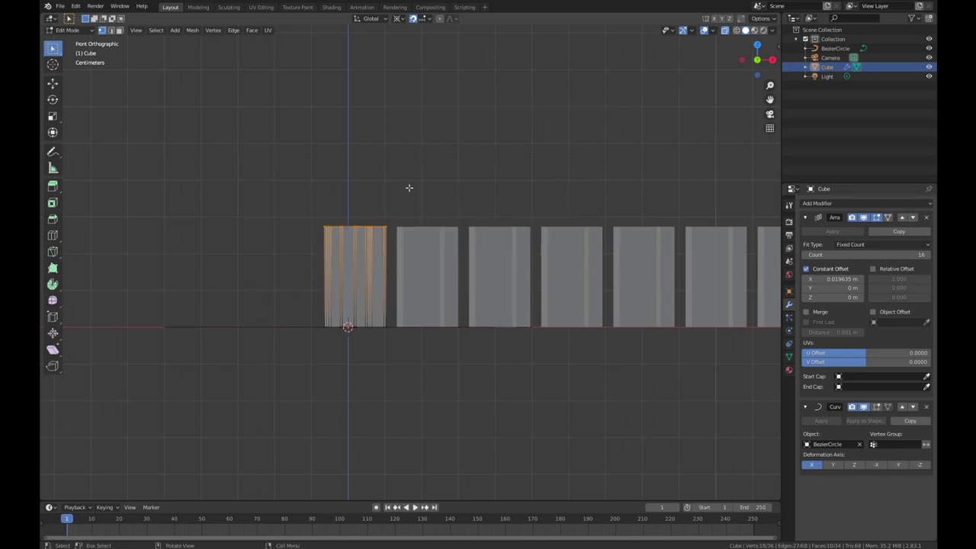
key(x)
click(330, 167)
middle_drag(464, 309, 519, 312)
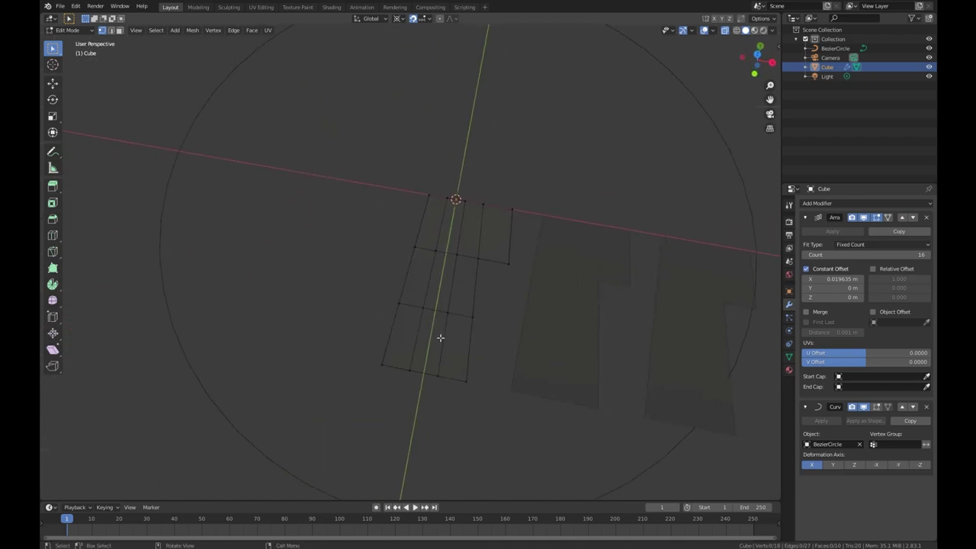
- Select the whole flat mesh, recalculate its normals and return to Object Mode
key(a)
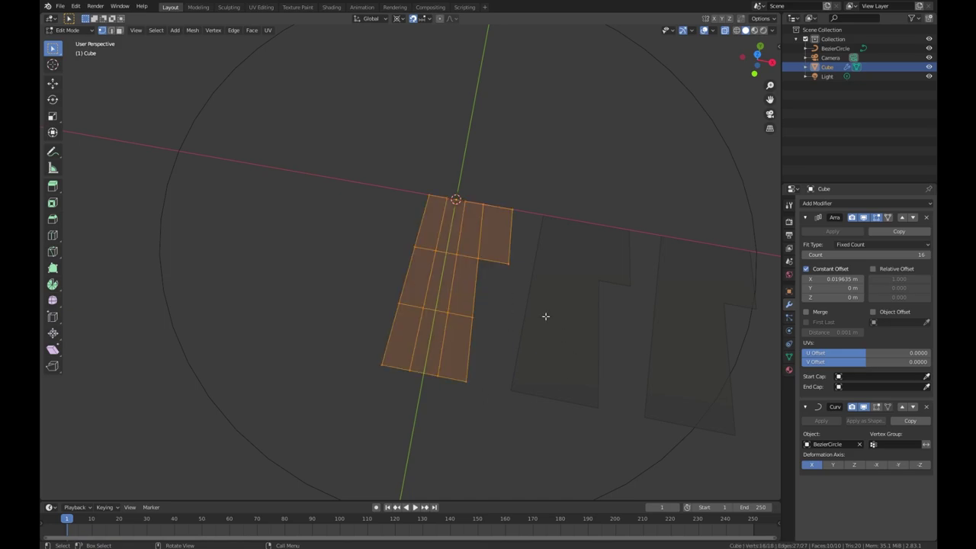
key(shift+n)
shift+middle_drag(495, 324, 492, 260)
key(Tab)
scroll(490, 316, down, 8)
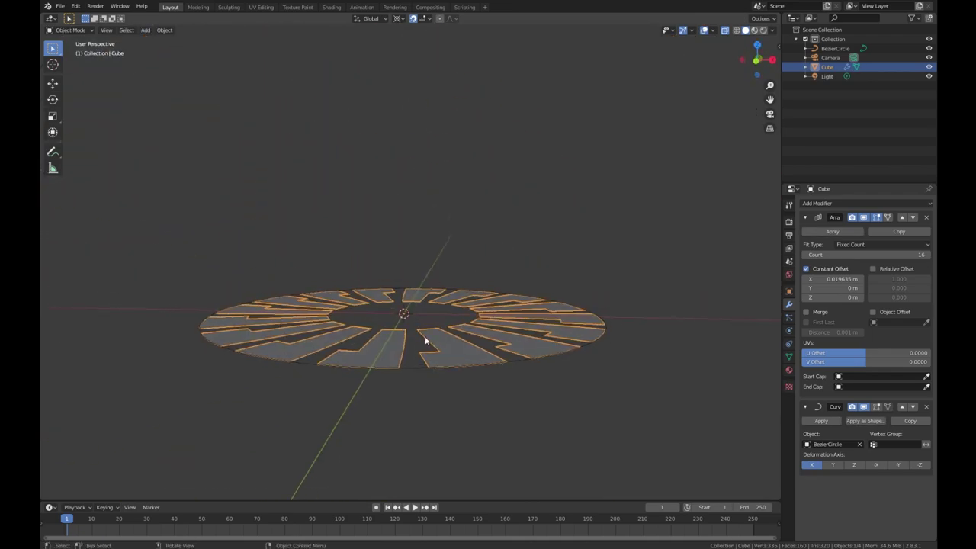
click(840, 204)
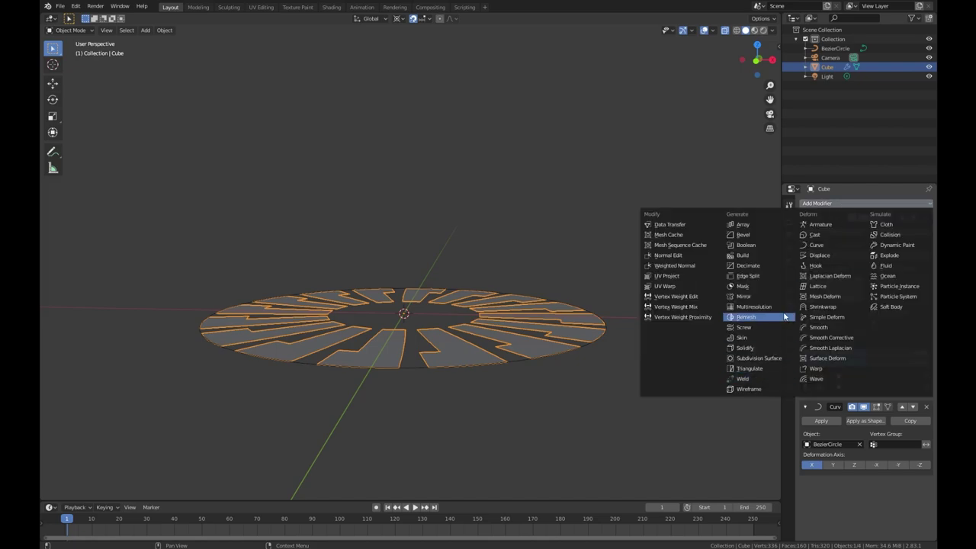
middle_drag(434, 198, 452, 323)
- In Edit Mode, move the tab's inner corner vertex on the +X side by -0.0003 m along X
key(KP_7)
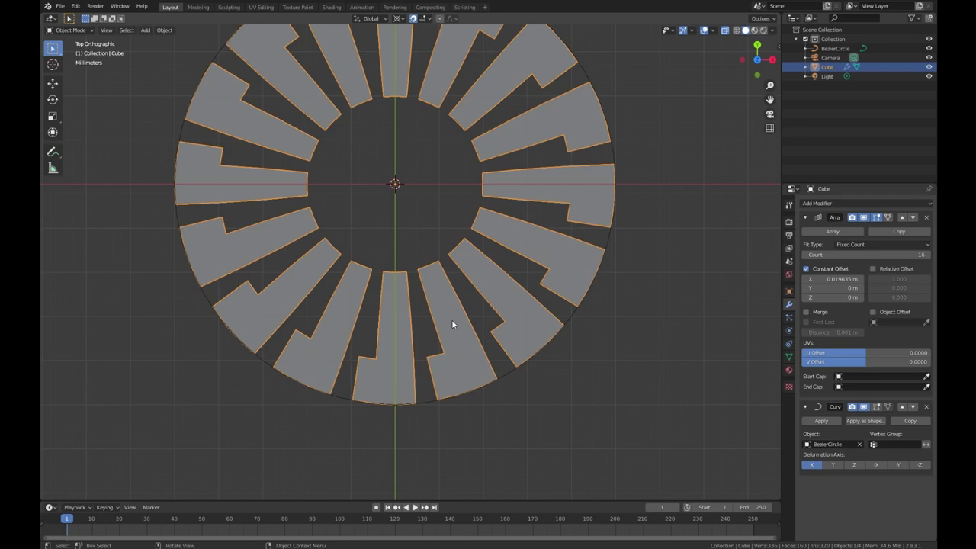
scroll(452, 324, up, 2)
scroll(473, 434, down, 2)
key(Tab)
scroll(425, 176, up, 4)
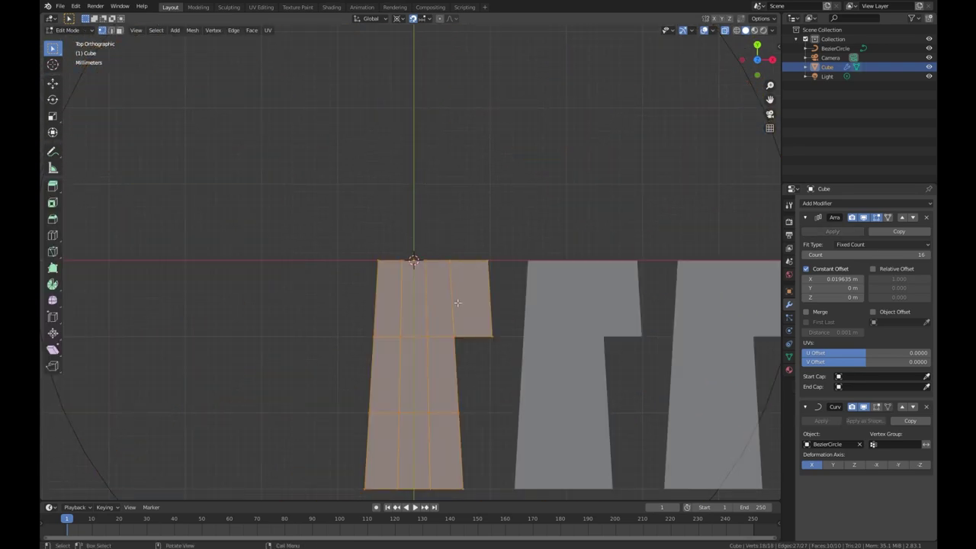
scroll(450, 282, up, 4)
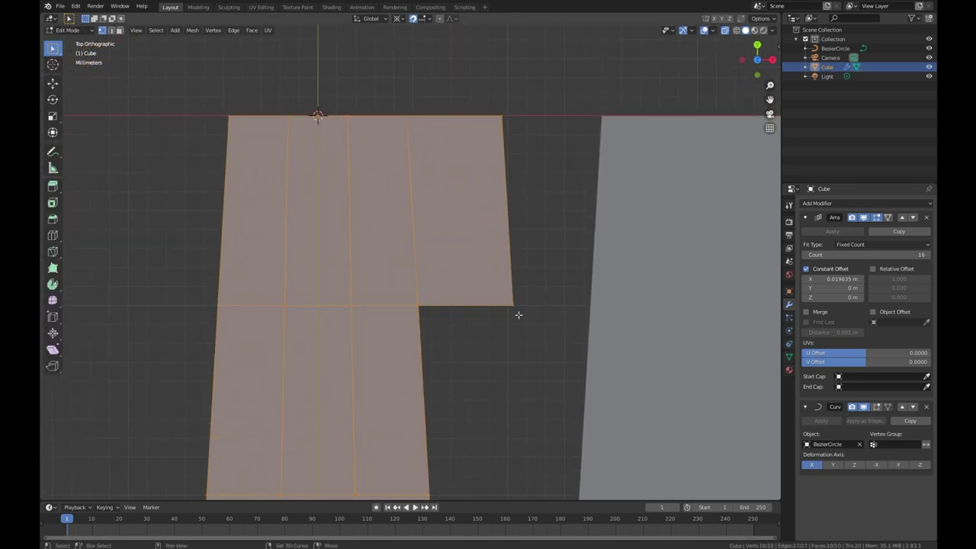
click(519, 307)
key(g)
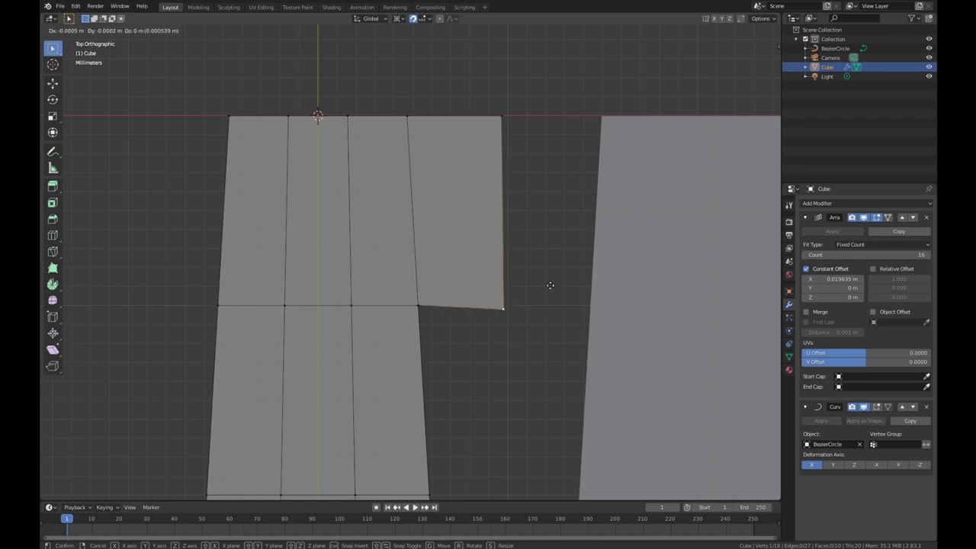
key(x)
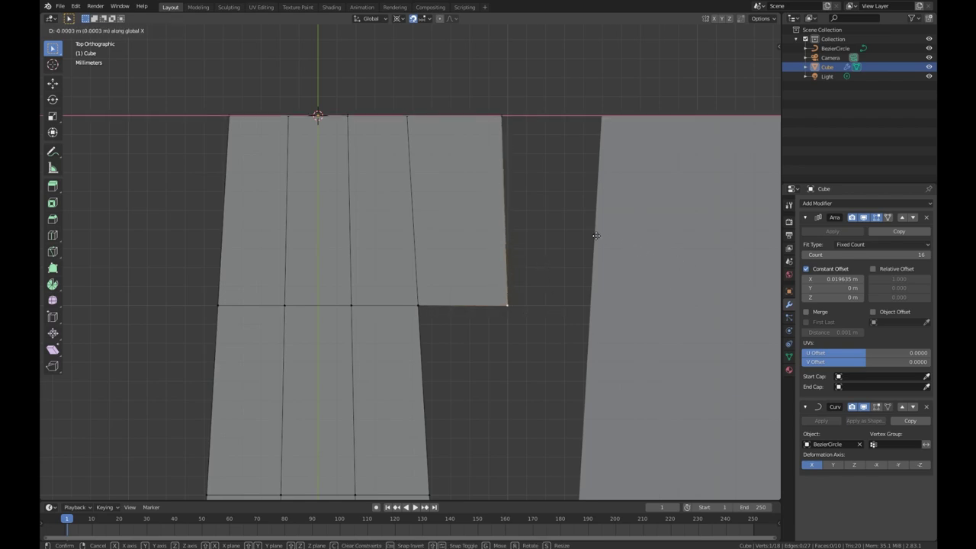
click(591, 236)
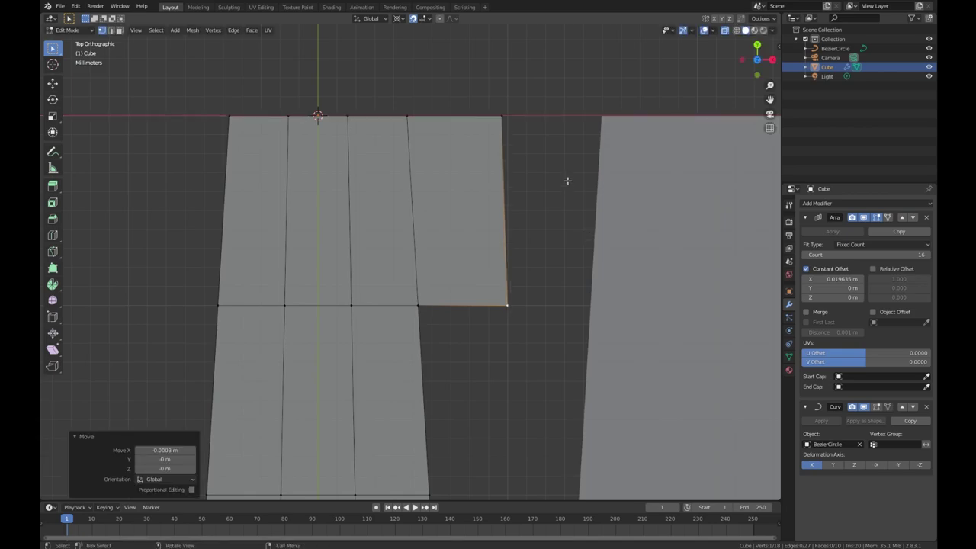
- Move the tab's outer corner vertex on the X axis by 0.0003 m along X to straighten the tab's side edge
click(502, 117)
key(g)
key(x)
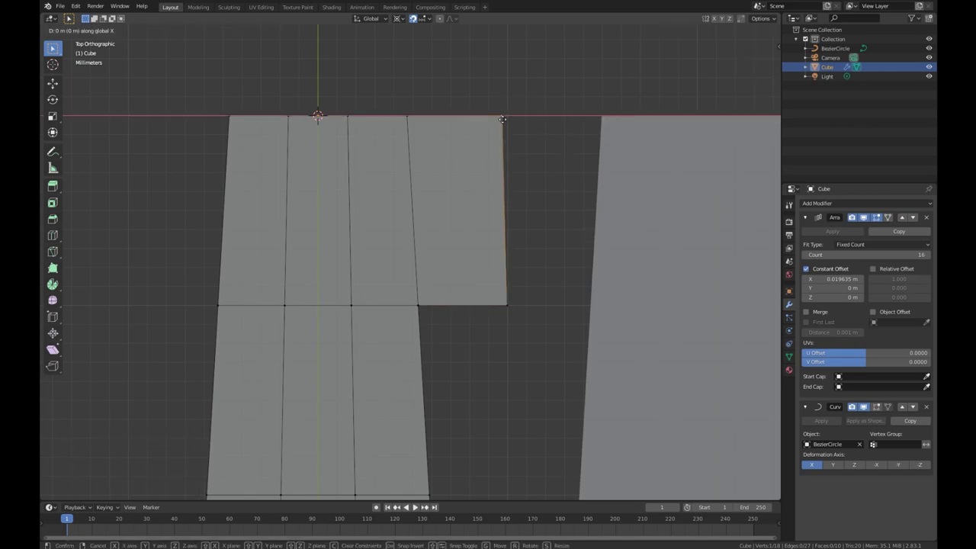
click(549, 122)
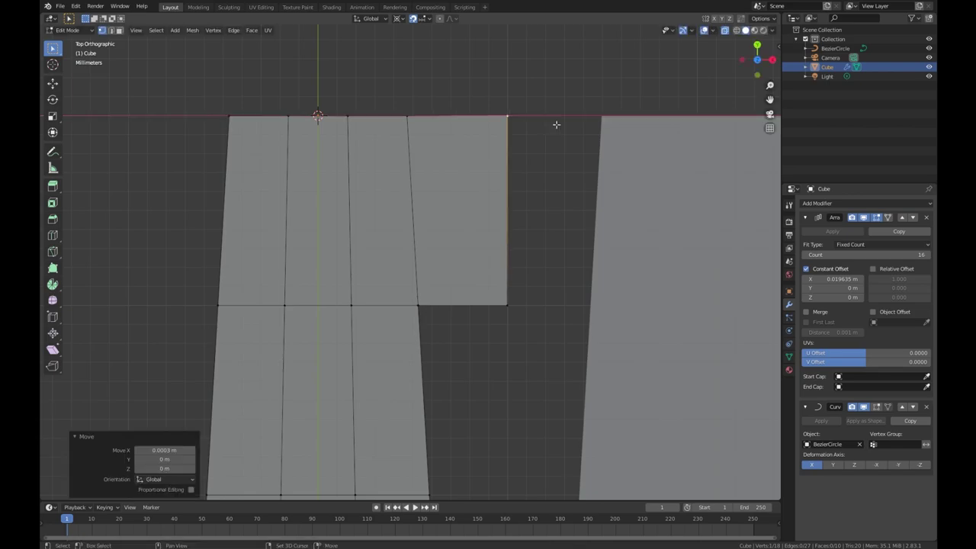
- Extrude the -X side edge of the segment's row nearest the X axis by -0.005 m along X as a second tab
scroll(475, 209, down, 4)
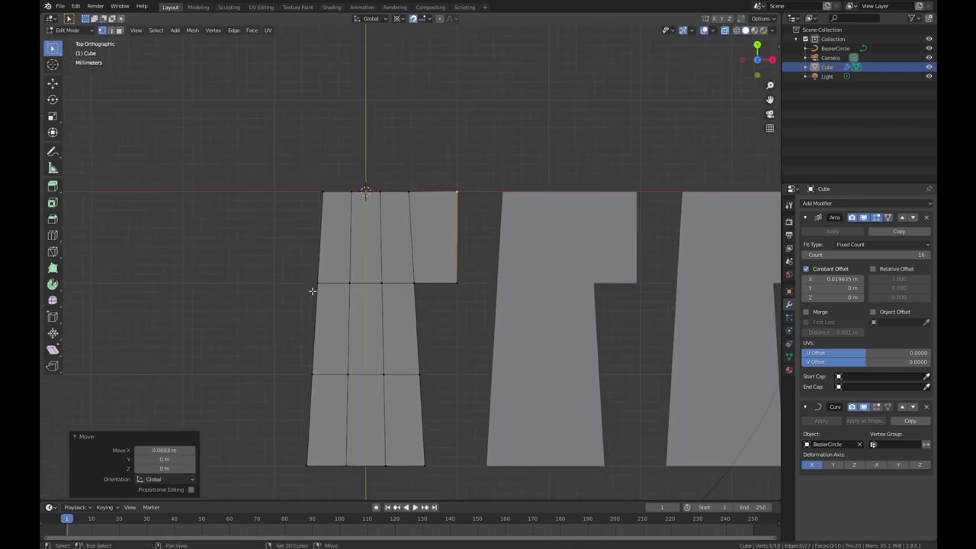
shift+middle_drag(312, 288, 466, 312)
click(493, 312)
shift+click(503, 216)
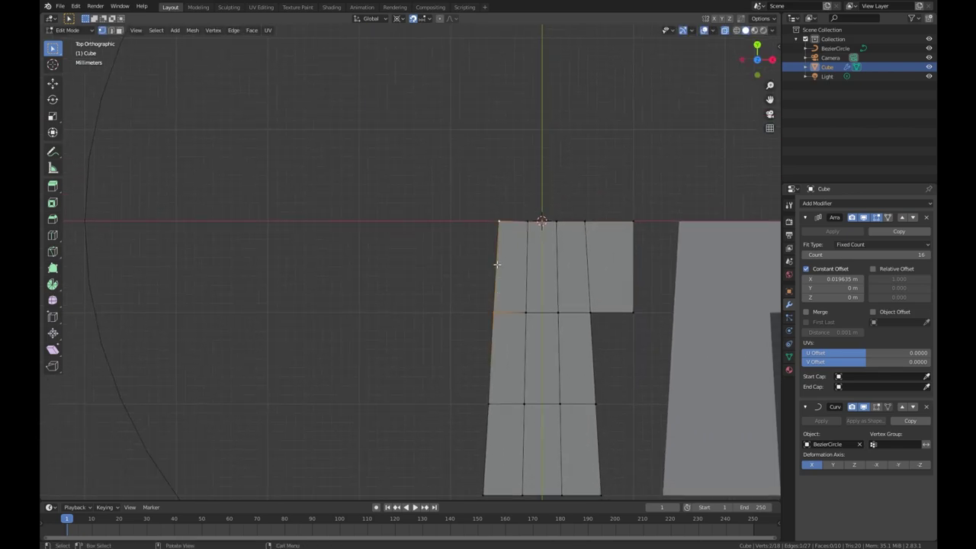
key(g)
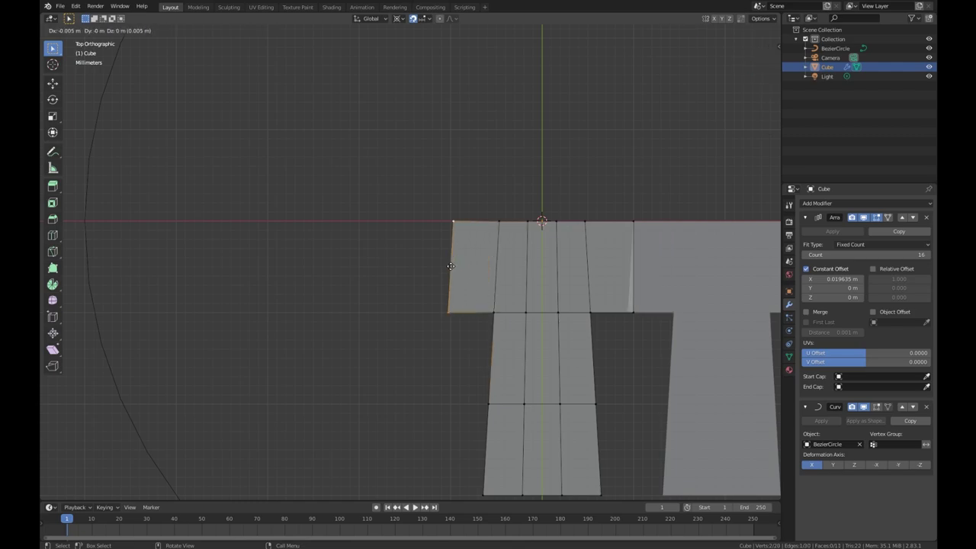
click(451, 266)
- Straighten the -X tab's side edge by shifting its inner corner along X and its corner on the X axis by -0.0003 m
scroll(600, 397, up, 3)
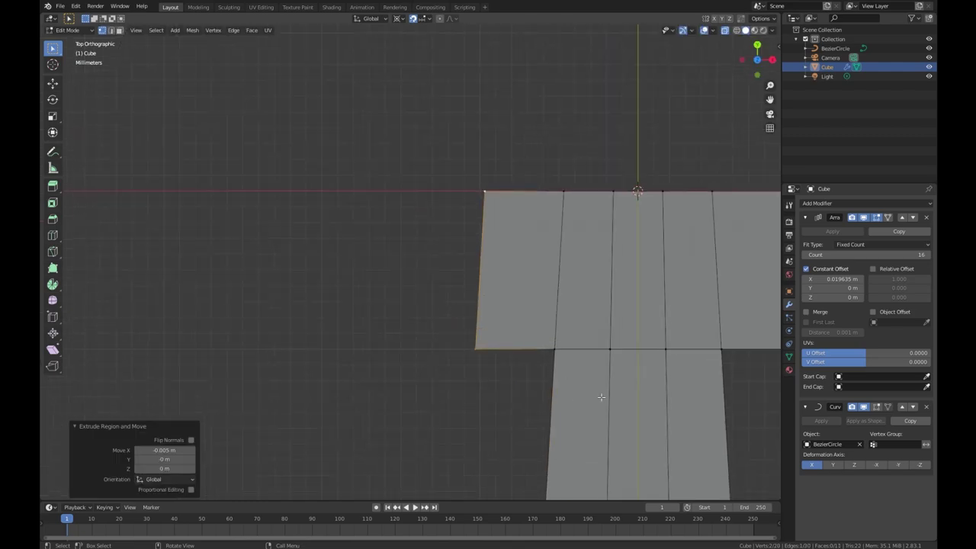
click(475, 352)
key(g)
key(x)
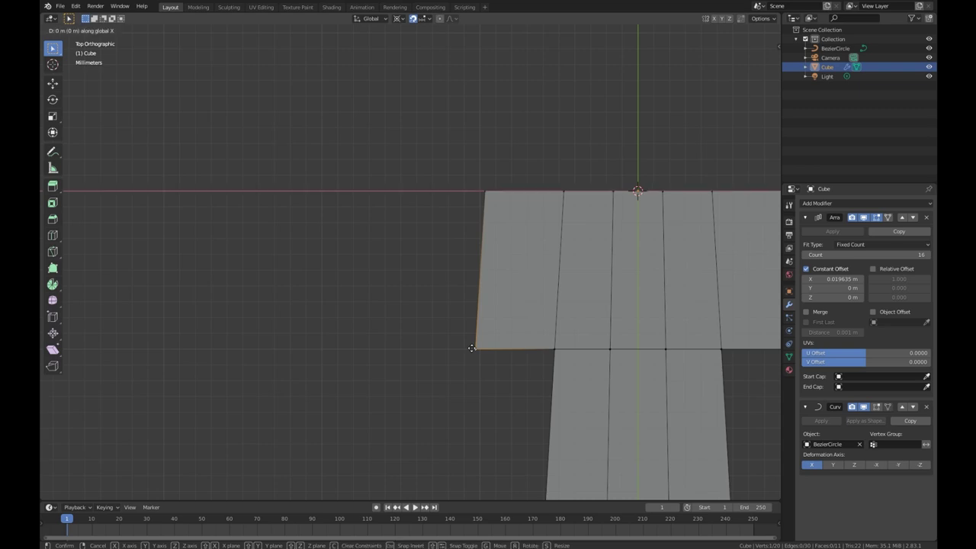
click(484, 190)
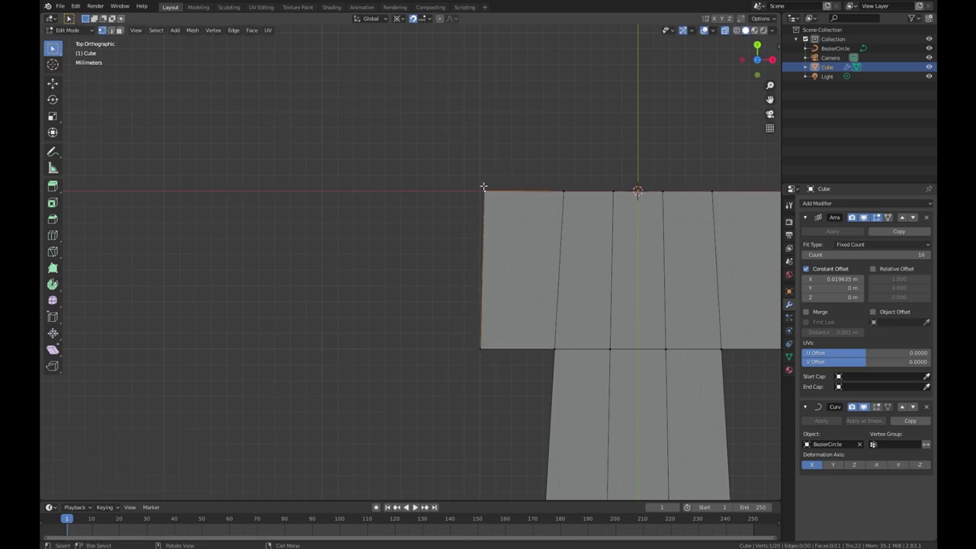
key(g)
key(x)
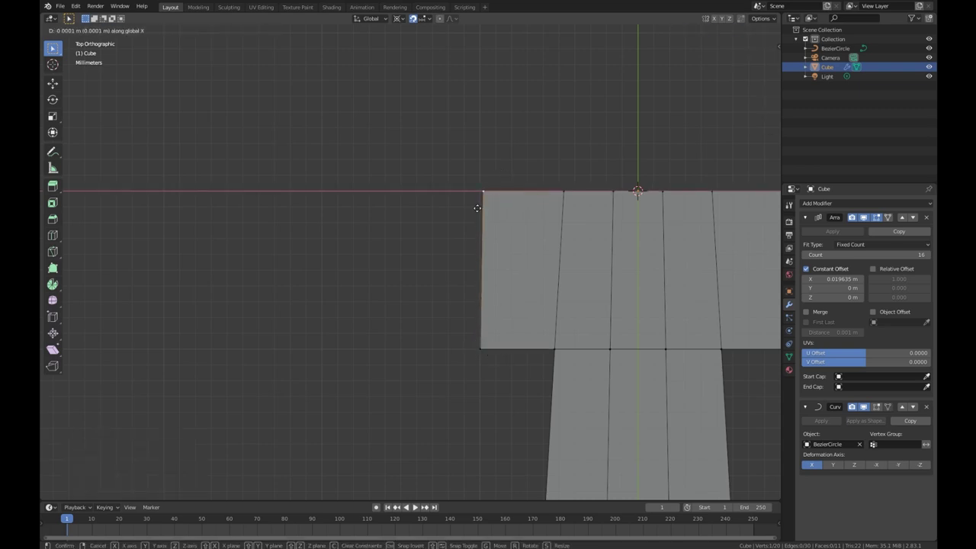
click(457, 204)
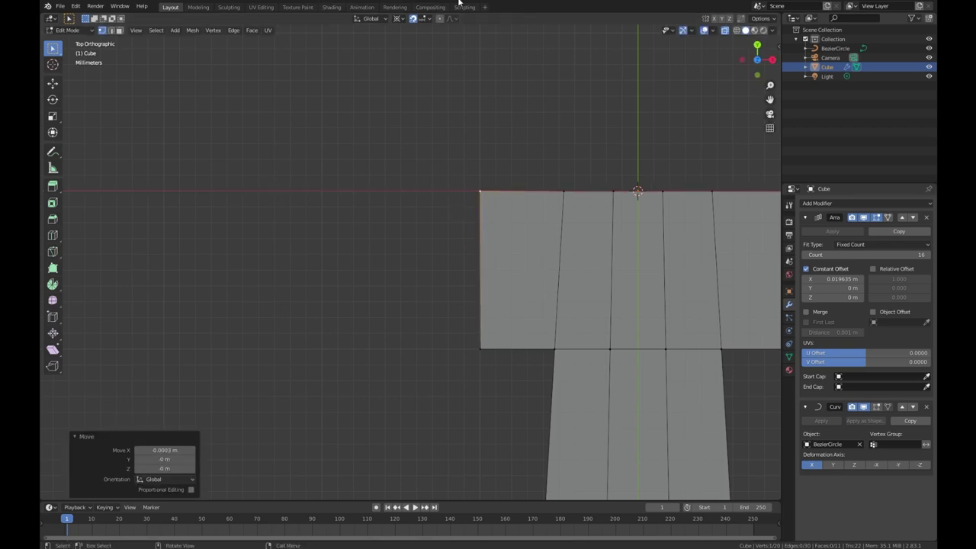
- Enable Merge on the Array modifier and return to Object Mode
scroll(556, 297, down, 1)
ctrl+scroll(502, 291, down, 3)
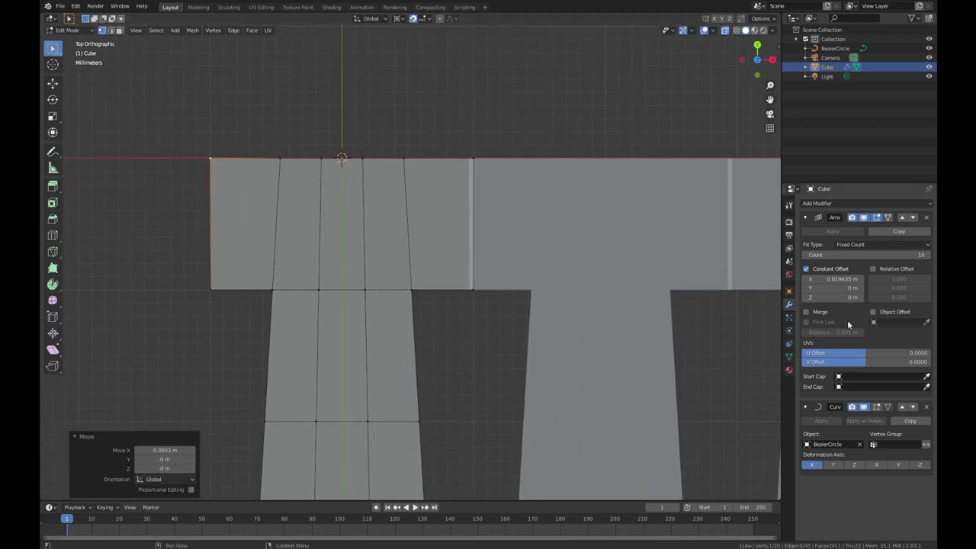
click(806, 312)
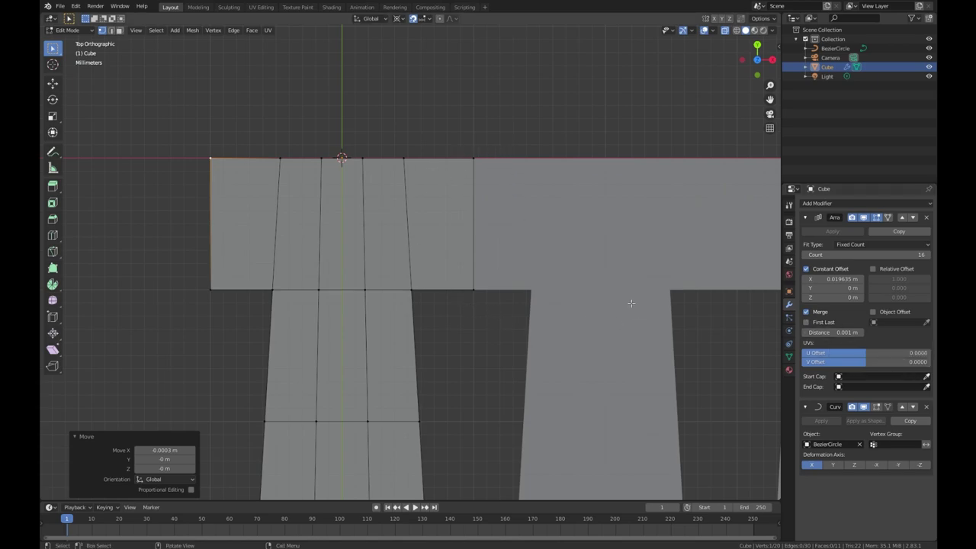
scroll(636, 311, down, 4)
key(Tab)
- Enable First Last merging on the Array modifier and set the merge distance to 0.0008 m
scroll(427, 305, down, 2)
shift+middle_drag(452, 379, 457, 353)
scroll(455, 388, up, 5)
scroll(427, 317, down, 4)
middle_drag(424, 322, 435, 374)
middle_drag(435, 410, 395, 337)
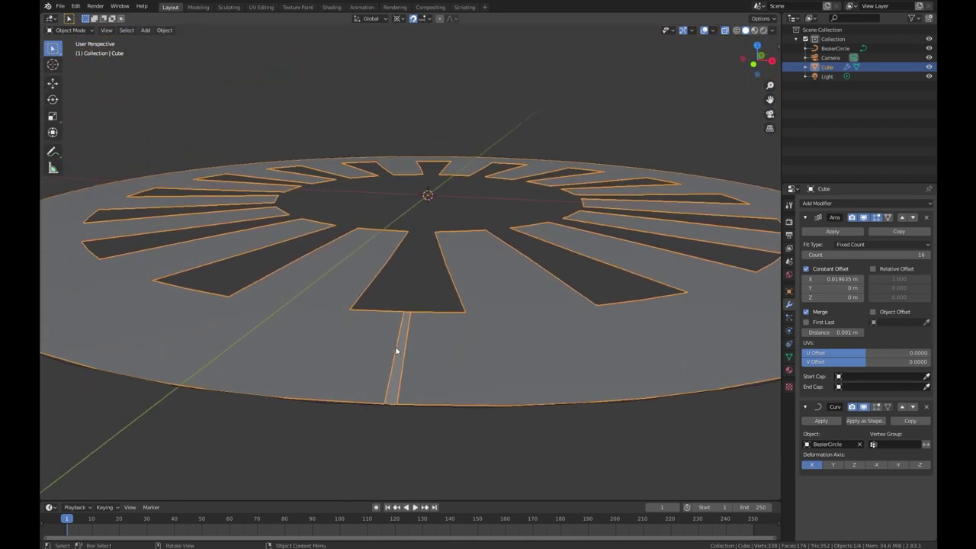
middle_drag(402, 375, 416, 150)
scroll(528, 273, down, 3)
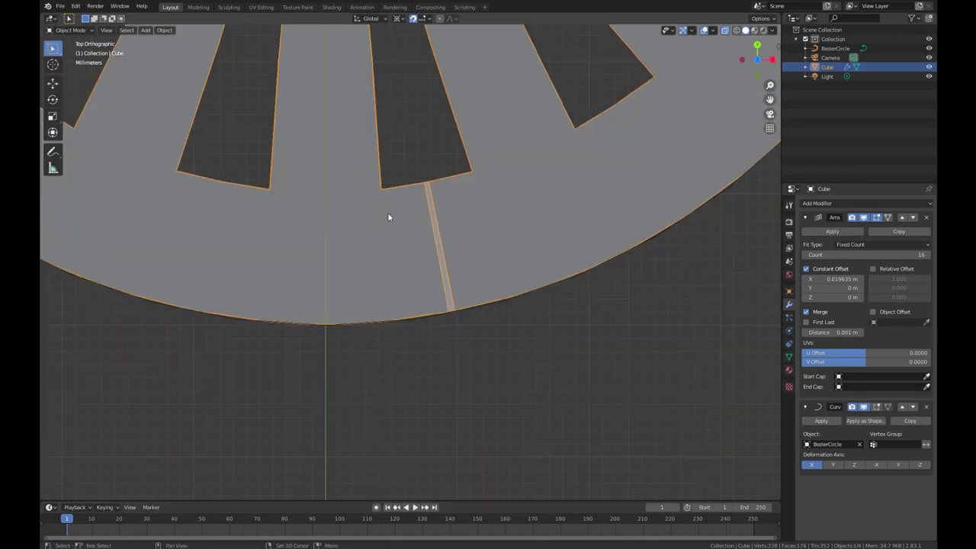
drag(839, 334, 842, 338)
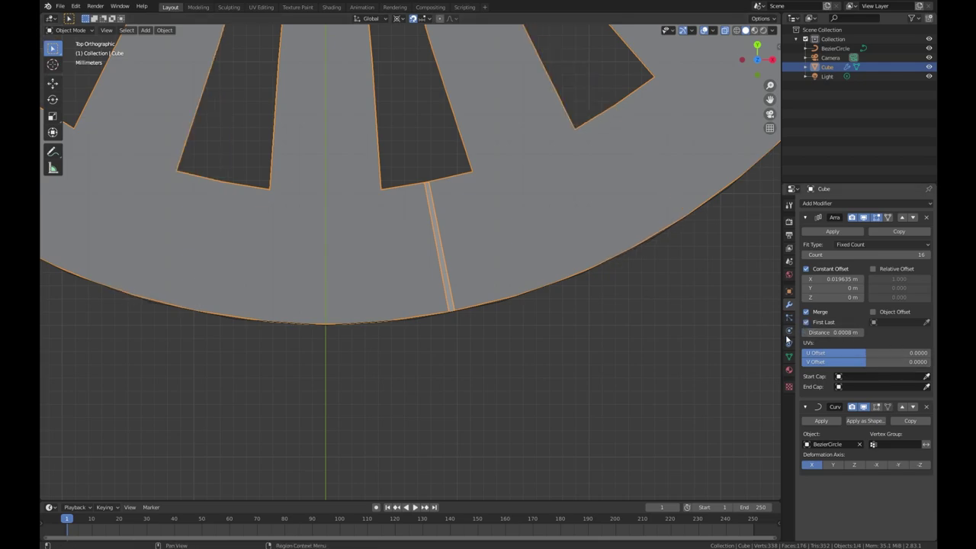
- Examine the ring's seam where the first and last segments meet
scroll(479, 331, down, 4)
middle_drag(480, 331, 471, 316)
scroll(453, 411, up, 3)
middle_drag(453, 412, 498, 244)
key(Tab)
key(Tab)
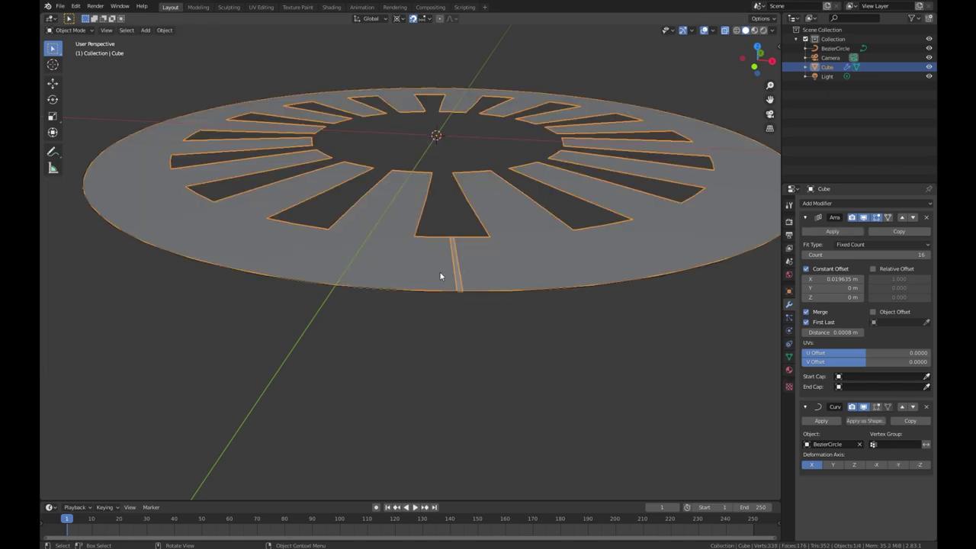
scroll(445, 275, down, 2)
middle_drag(363, 220, 407, 279)
scroll(394, 284, up, 1)
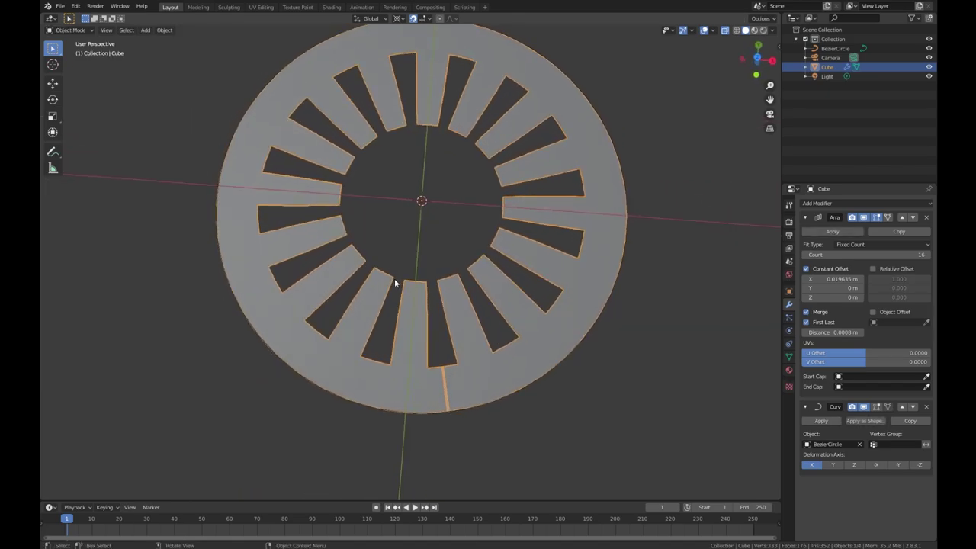
- In Edit Mode, add a centred loop cut across the segment's end row, farthest from the tabs
key(Tab)
key(KP_1)
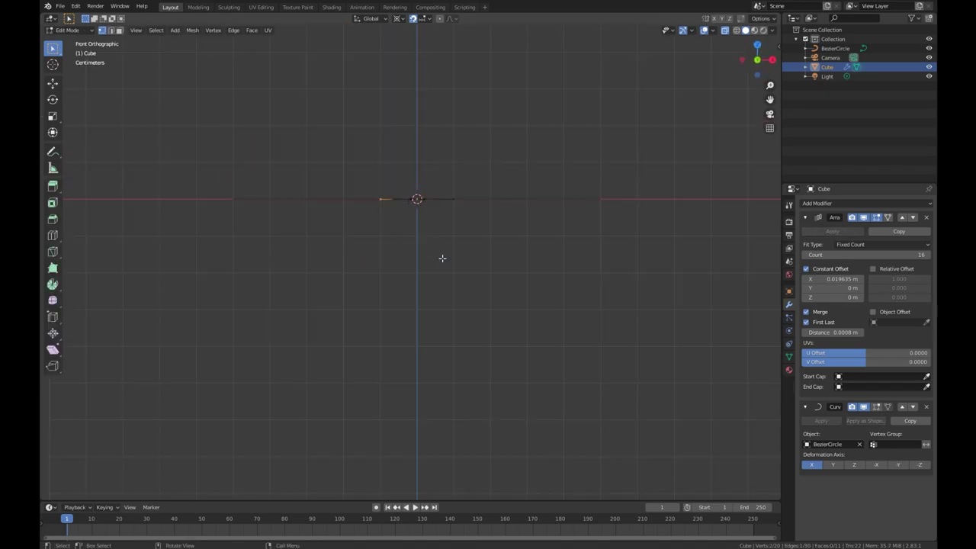
key(KP_7)
scroll(442, 255, up, 5)
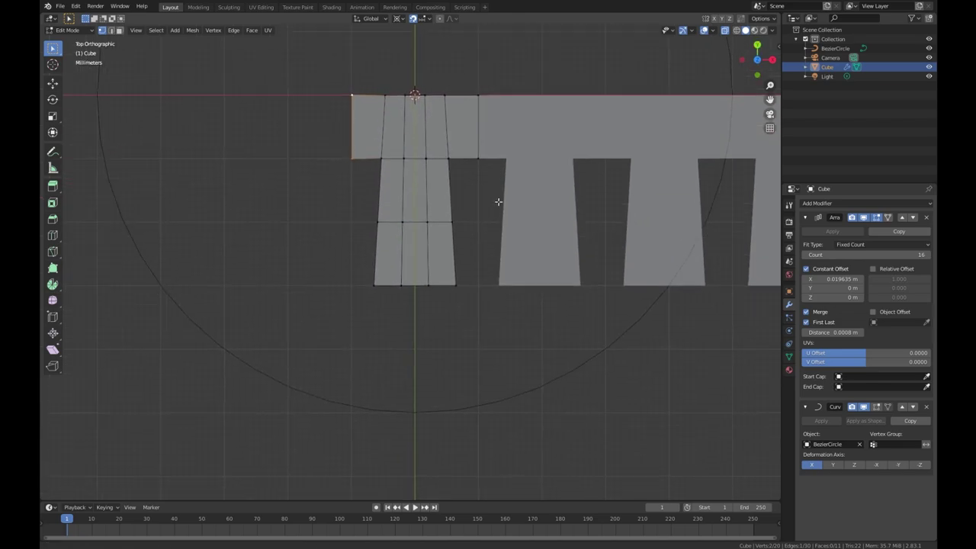
key(ctrl+r)
click(488, 245)
right_click(490, 250)
- Scale the side vertices of the two cross loops nearest the segment's free end by 0.874 along X and return to Object Mode
click(509, 268)
shift+click(498, 241)
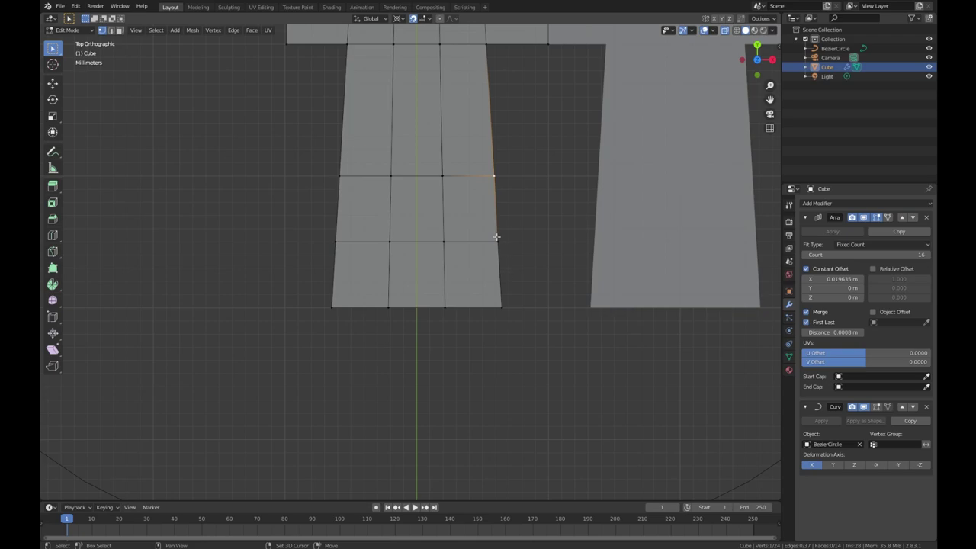
shift+click(335, 242)
shift+click(340, 176)
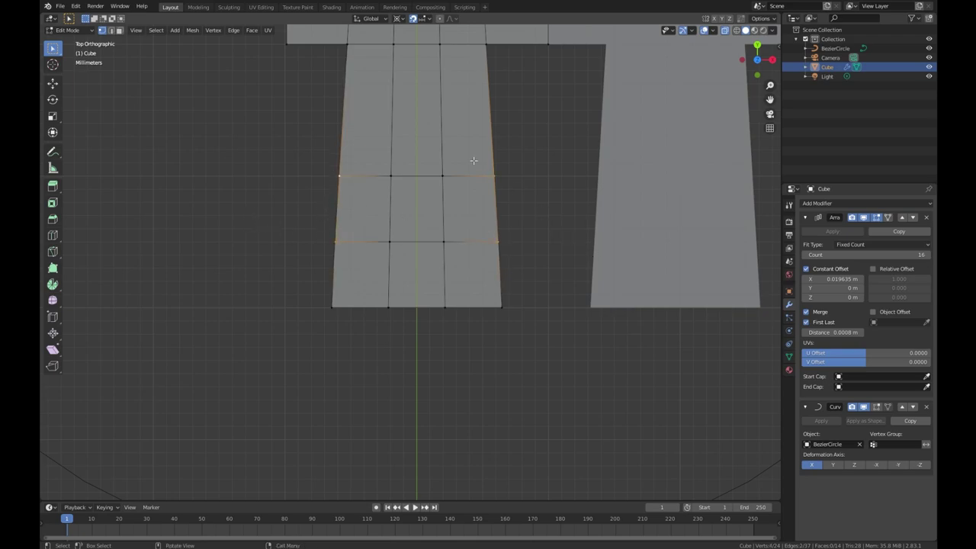
key(s)
key(x)
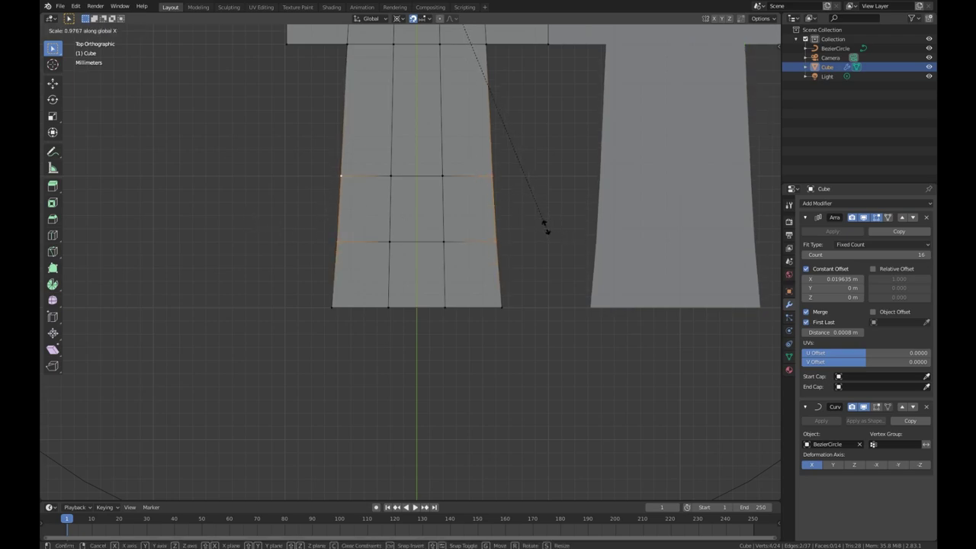
click(521, 200)
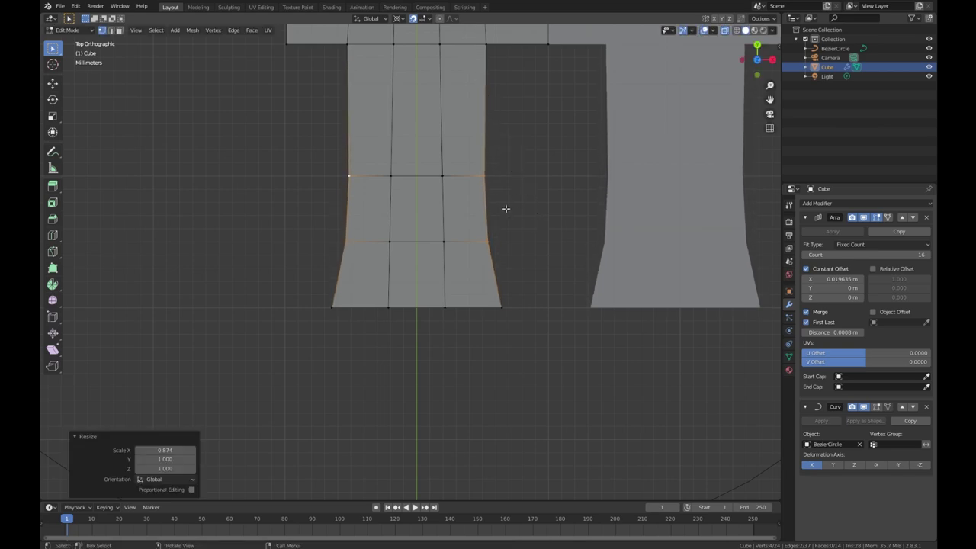
key(Tab)
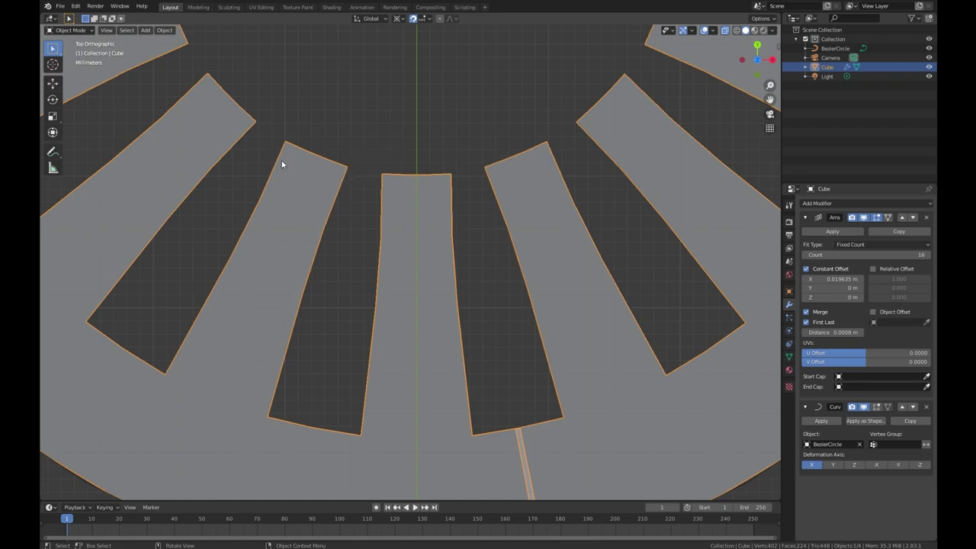
- Examine the ring's narrowed spokes and overall shape from several angles
scroll(377, 248, down, 4)
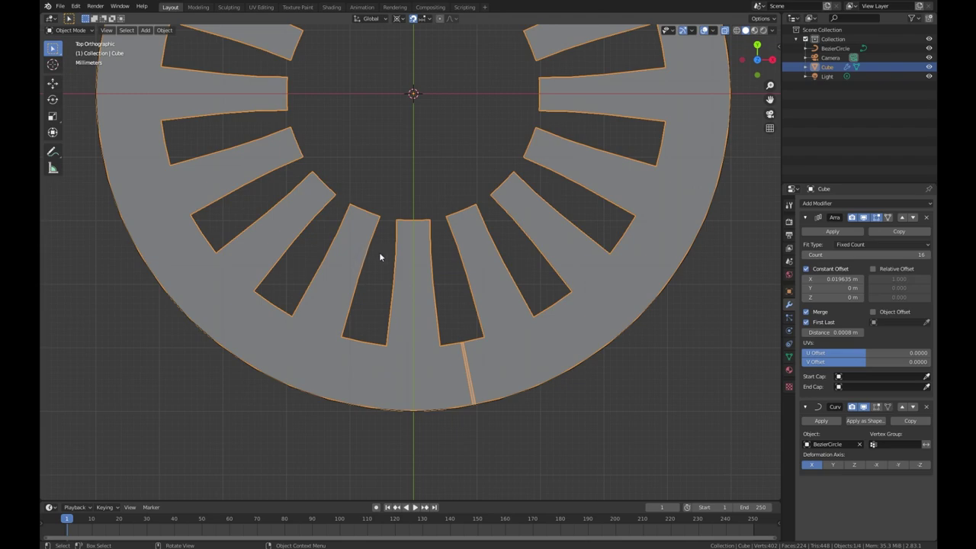
middle_drag(394, 315, 364, 241)
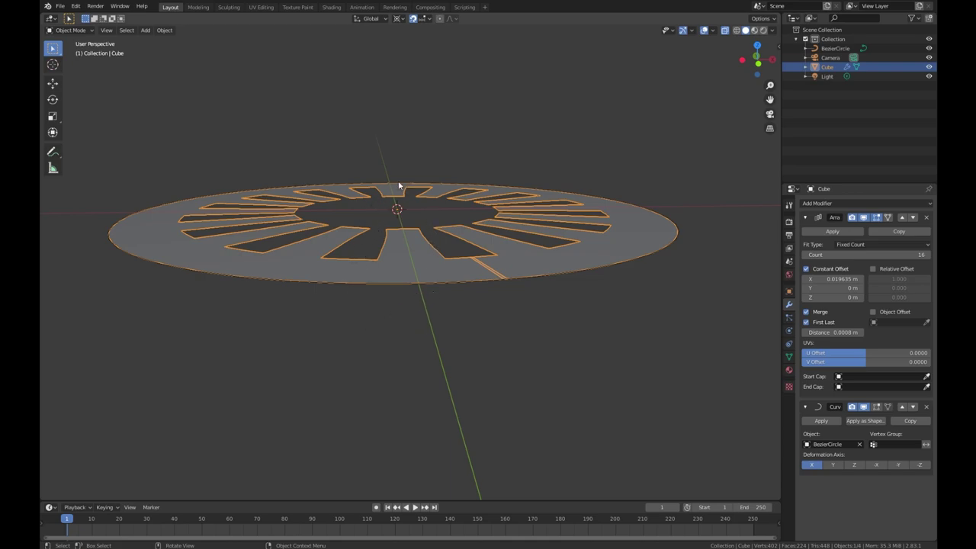
middle_drag(334, 200, 401, 299)
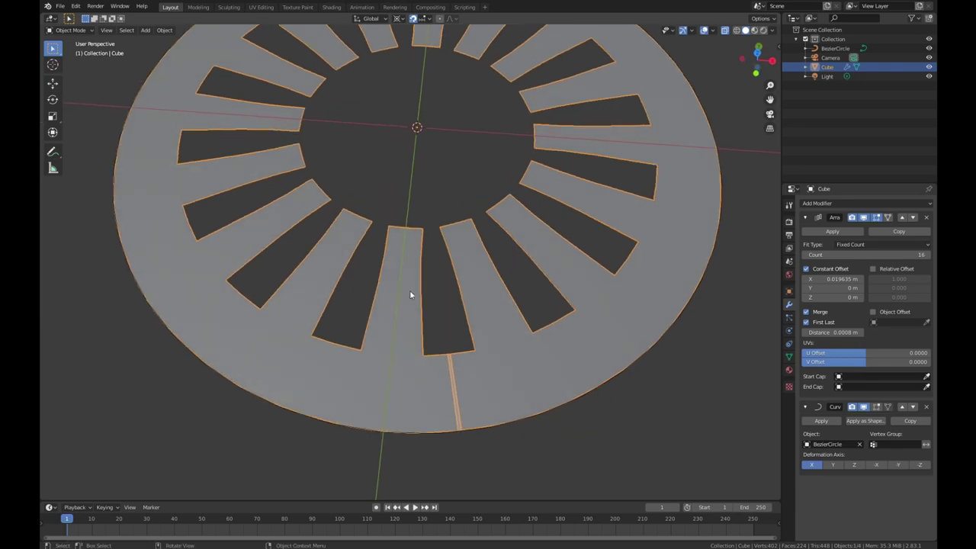
middle_drag(399, 353, 414, 285)
middle_drag(407, 239, 403, 269)
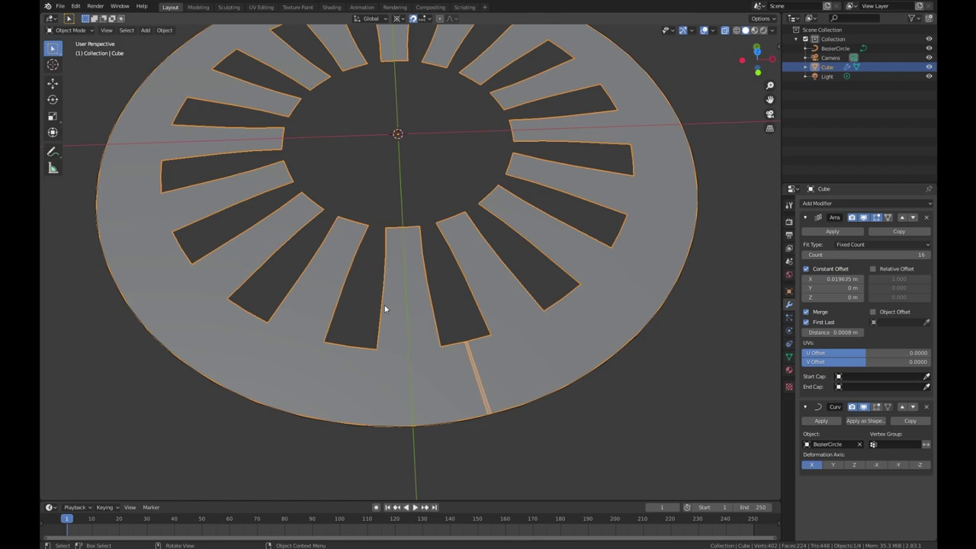
middle_drag(431, 295, 427, 355)
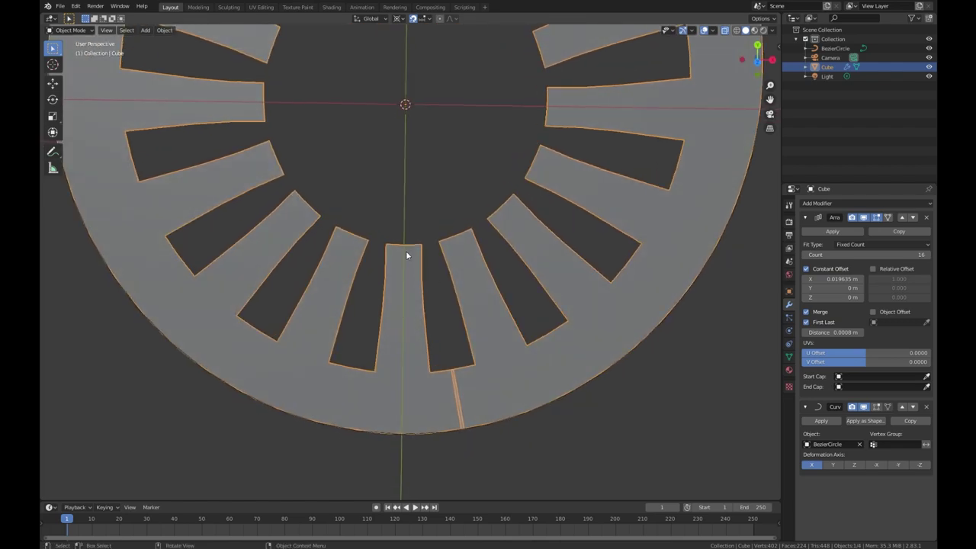
middle_drag(400, 241, 383, 429)
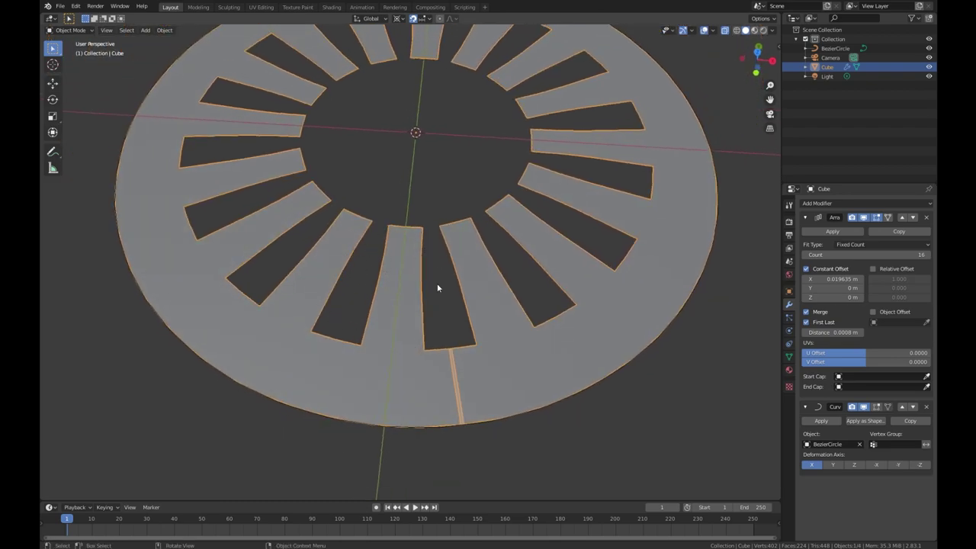
middle_drag(453, 272, 407, 221)
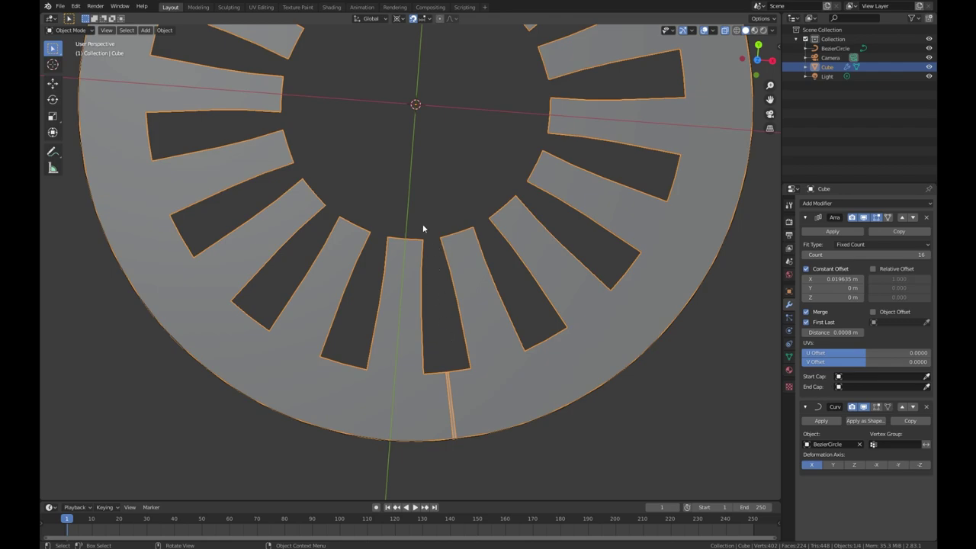
middle_drag(405, 342, 396, 251)
scroll(408, 289, up, 5)
scroll(407, 289, down, 4)
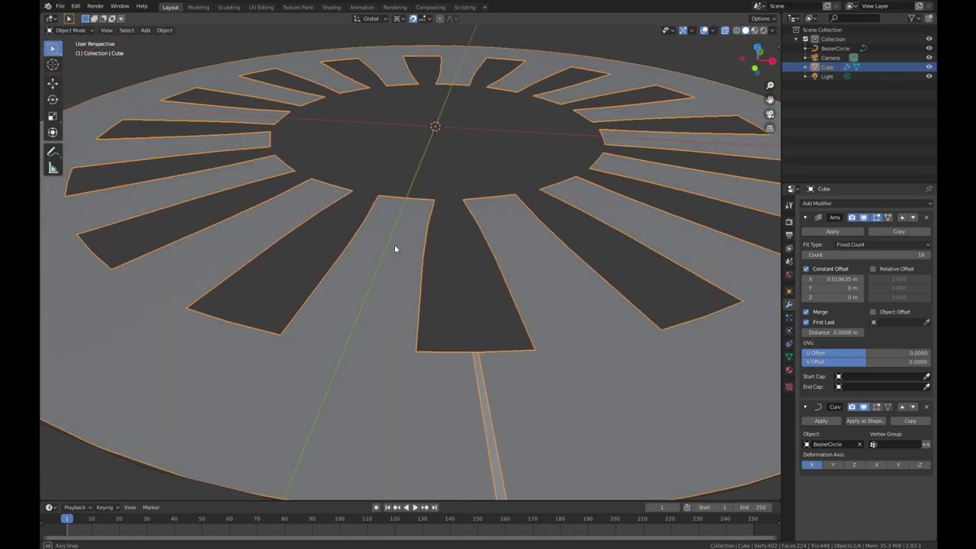
scroll(411, 251, up, 4)
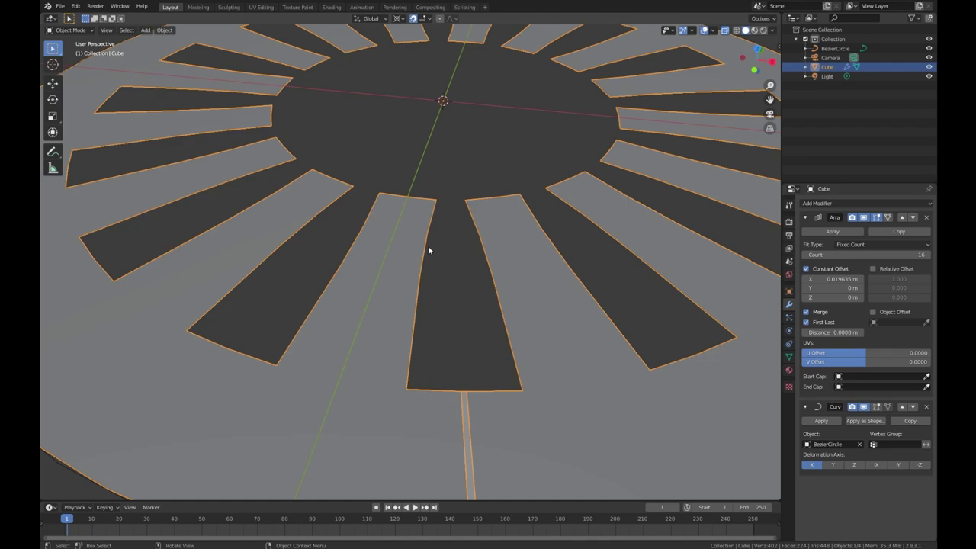
scroll(428, 250, down, 3)
middle_drag(428, 250, 446, 285)
scroll(439, 282, down, 2)
scroll(447, 286, up, 5)
scroll(436, 218, up, 2)
- Widen the segment's free end by scaling its two corner vertices along X, and return to Object Mode to check the spokes
key(Tab)
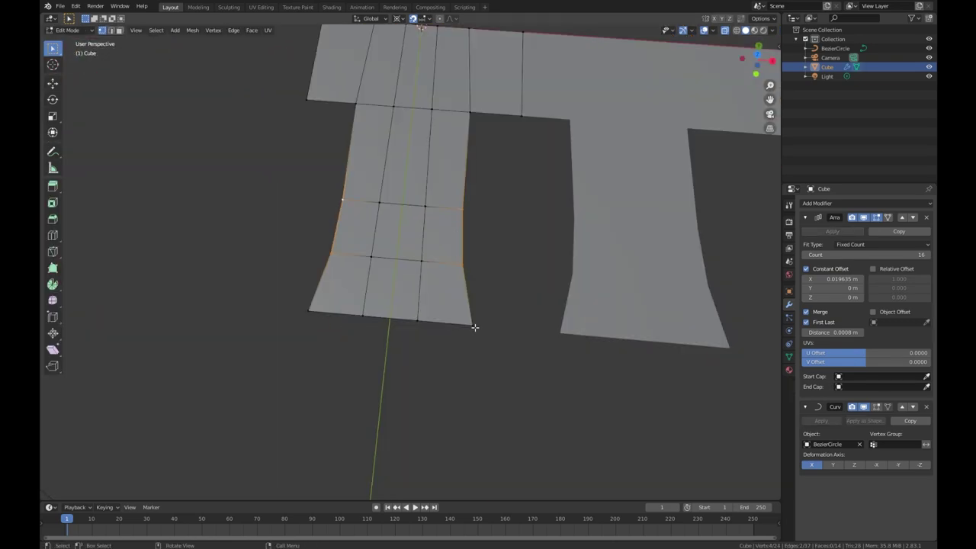
click(318, 319)
key(s)
key(x)
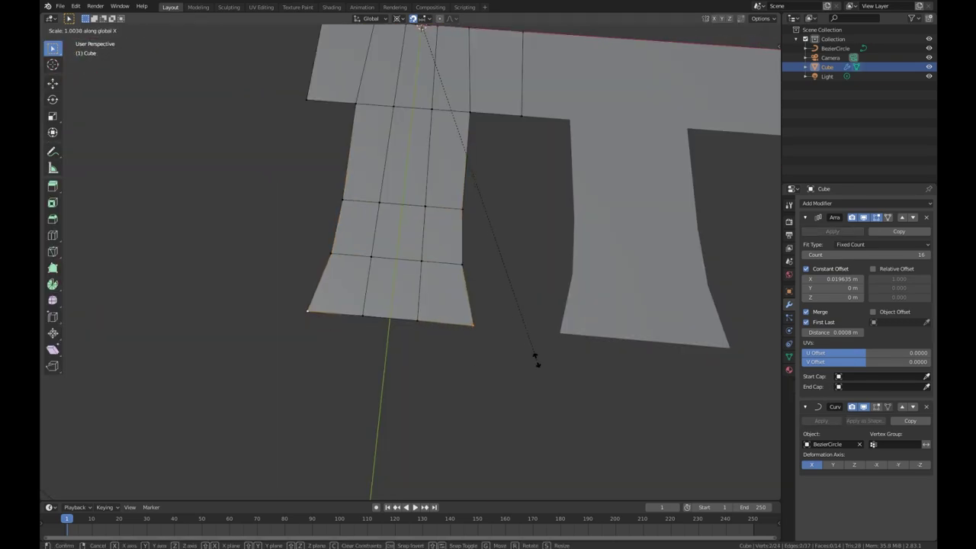
click(617, 379)
key(Tab)
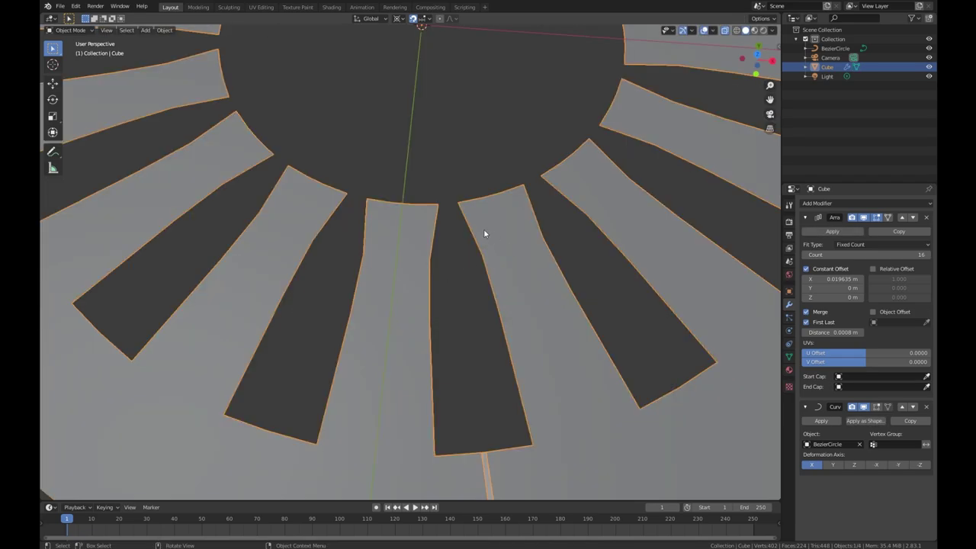
scroll(462, 282, down, 3)
middle_drag(468, 302, 382, 301)
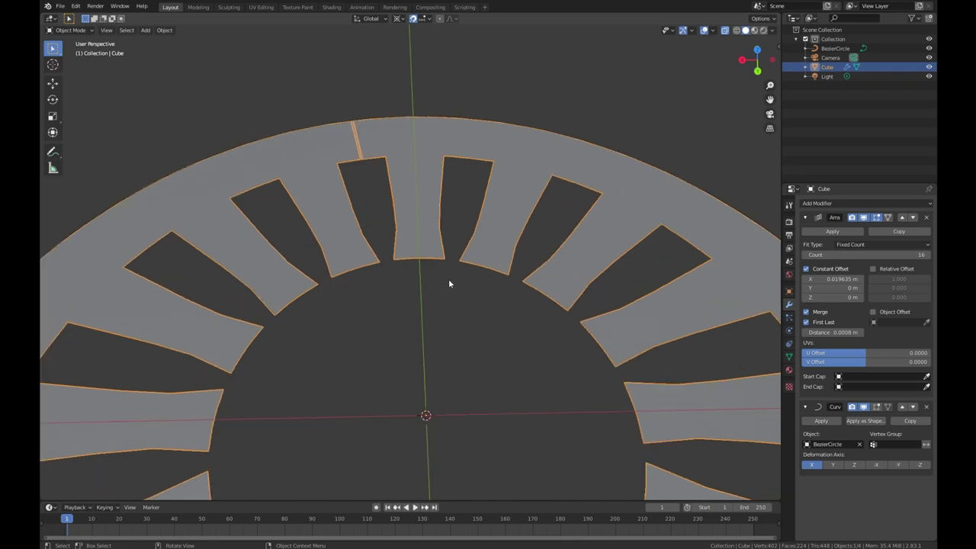
- Examine the shape of the narrowed spokes and the gaps between them, including from the top view
middle_drag(453, 265, 466, 279)
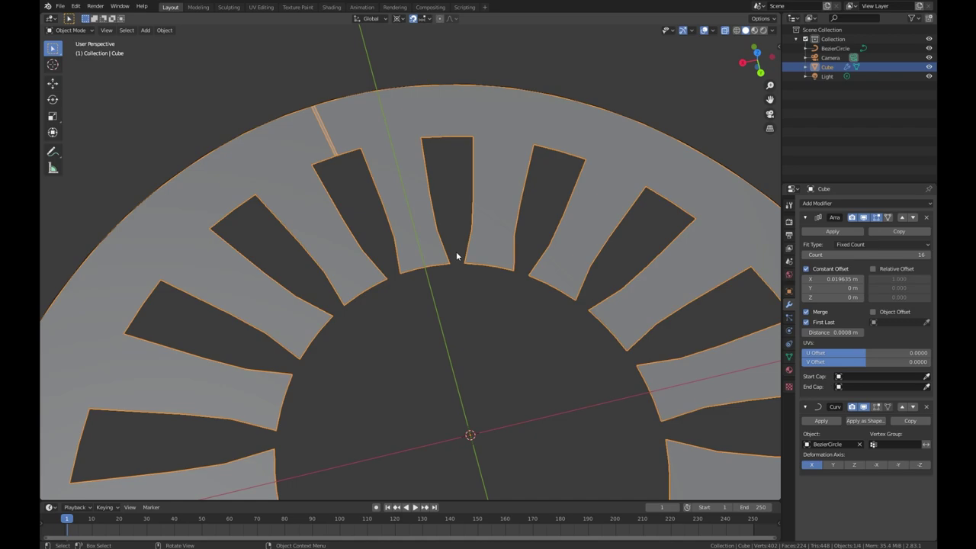
scroll(459, 271, down, 5)
key(KP_7)
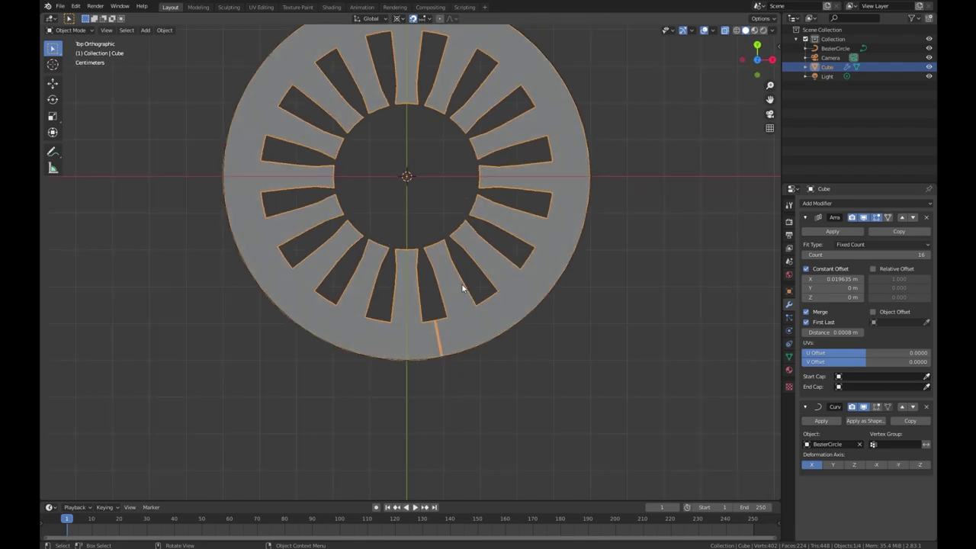
scroll(476, 244, up, 4)
scroll(477, 244, up, 3)
scroll(440, 218, up, 1)
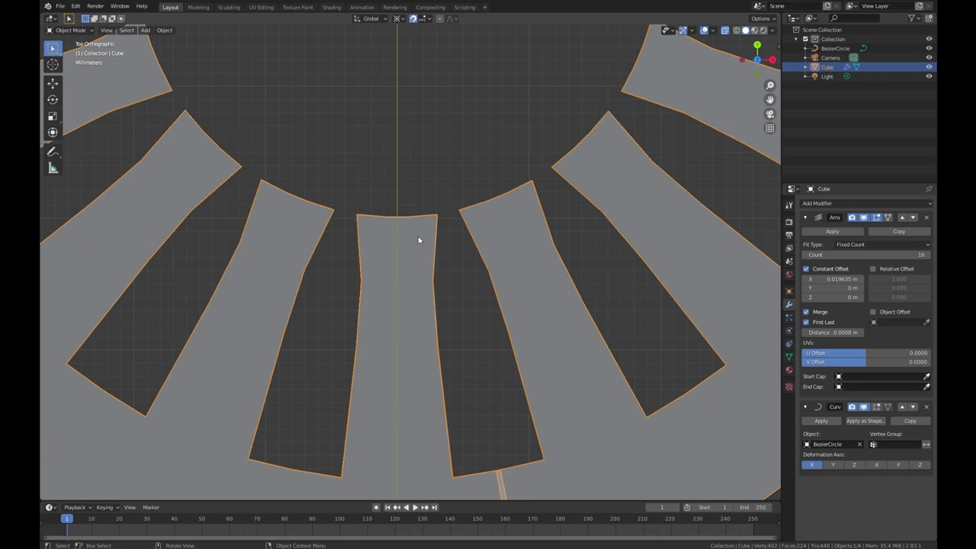
scroll(418, 241, down, 4)
- In Edit Mode, add the side vertices of the two lower cross loops to the selected end corners and scale them about 0.91 along X
key(Tab)
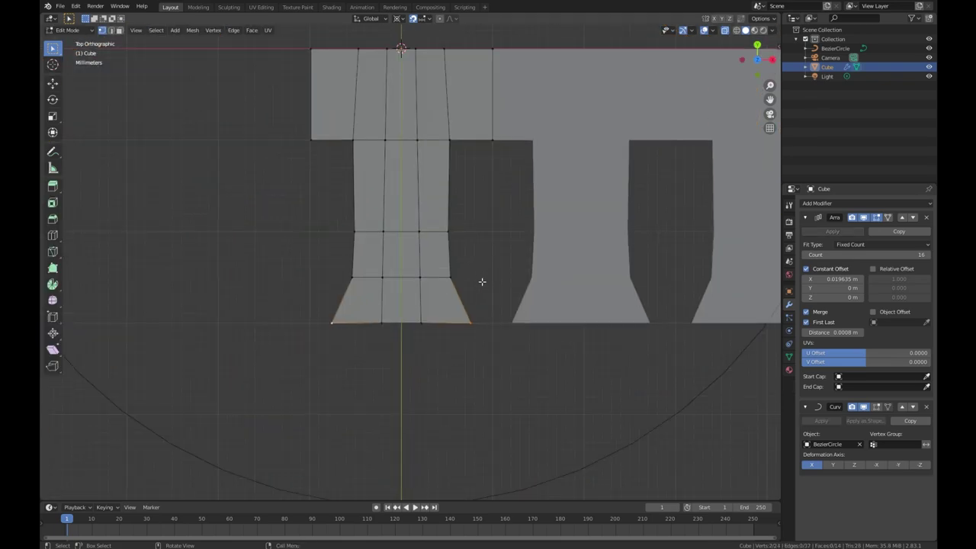
shift+click(451, 231)
shift+click(450, 276)
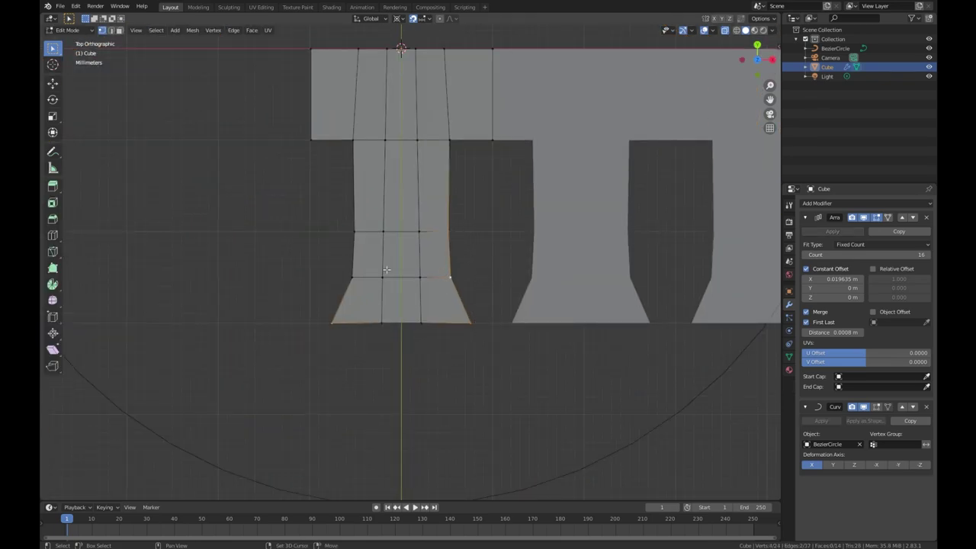
shift+click(354, 230)
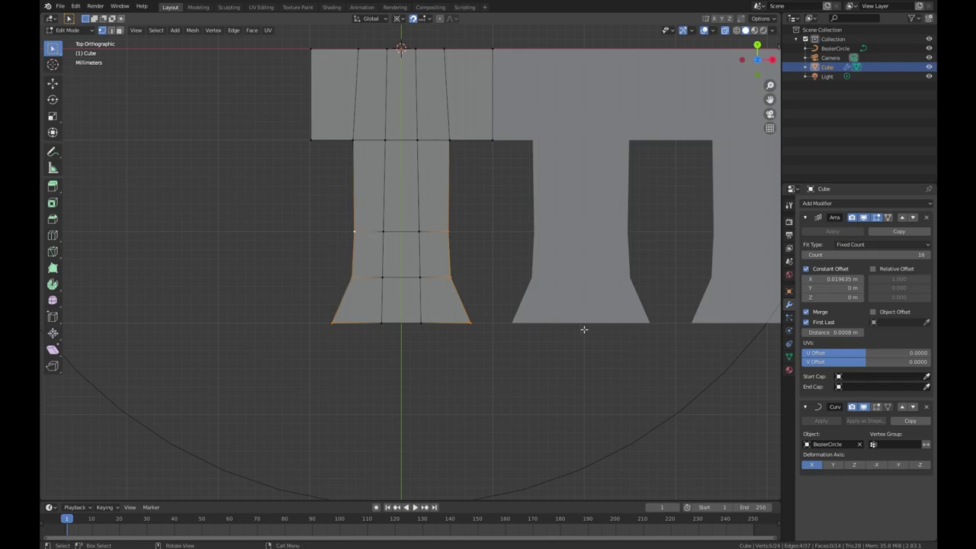
key(s)
key(x)
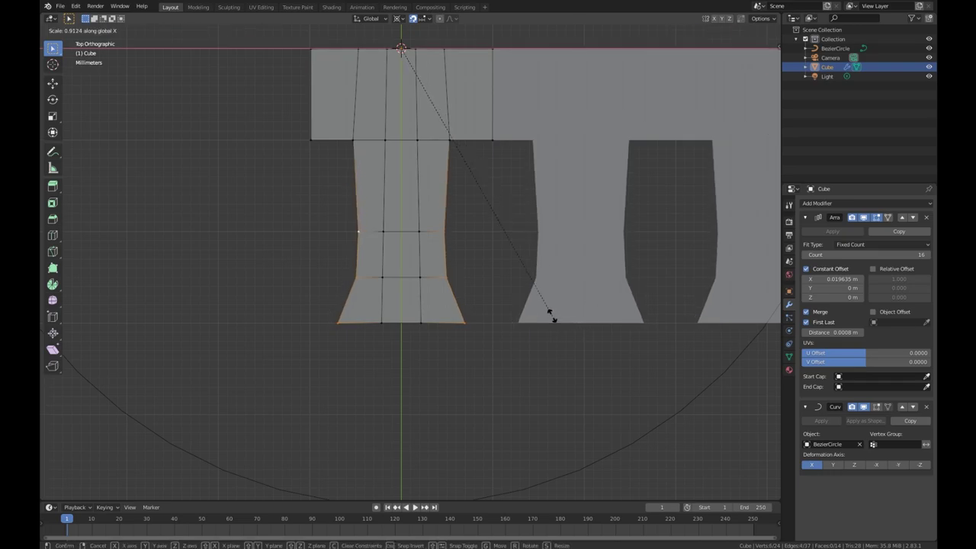
click(549, 314)
key(Tab)
- Narrow the top of the spoke by scaling its two side vertices along X, and return to Object Mode to check the ring
scroll(439, 314, down, 5)
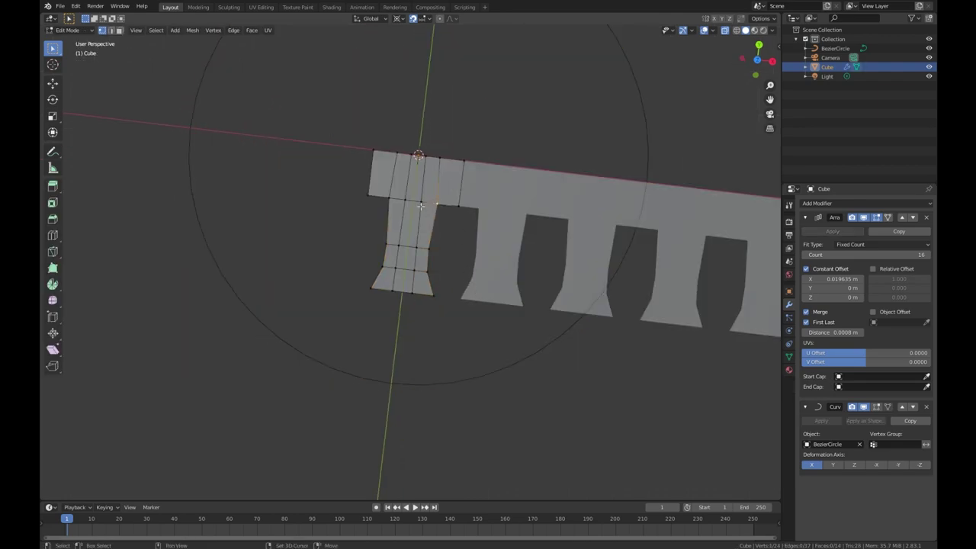
shift+click(389, 199)
key(s)
key(x)
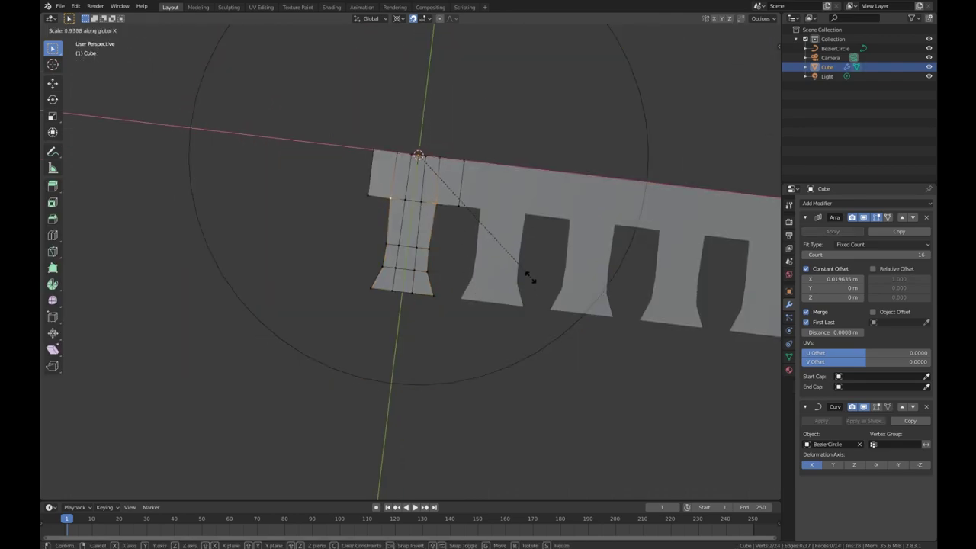
click(518, 269)
key(Tab)
scroll(449, 306, down, 3)
middle_drag(450, 306, 447, 279)
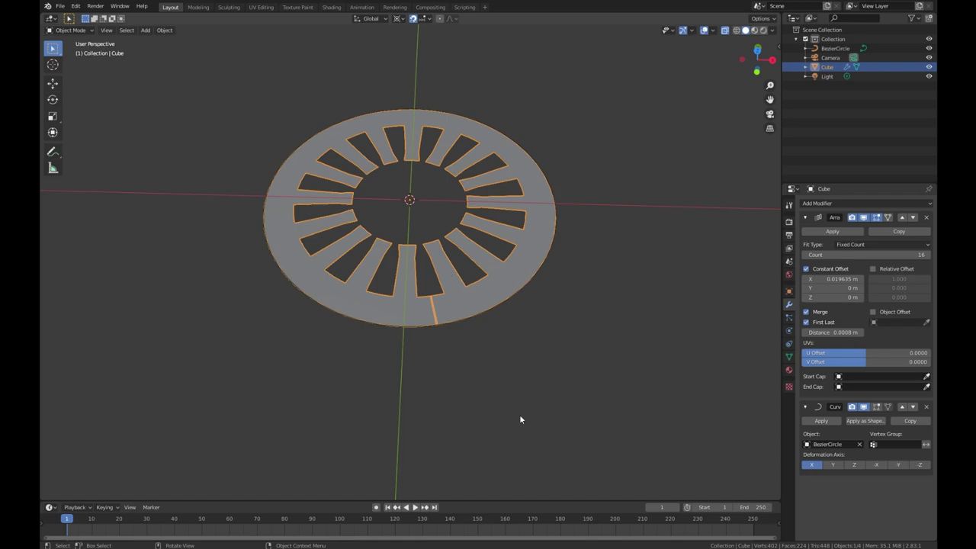
scroll(544, 298, down, 2)
middle_drag(544, 298, 519, 383)
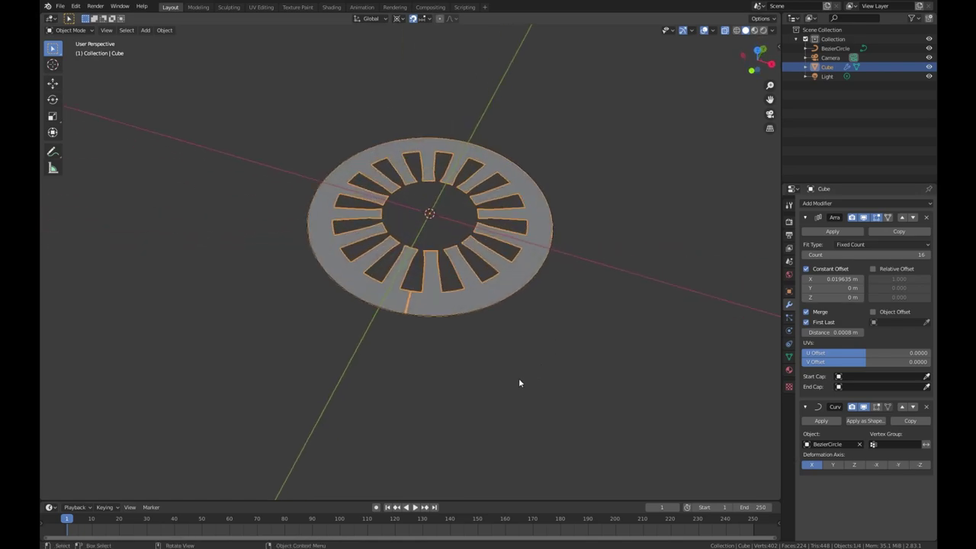
- Add a Solidify modifier to the ring and bring its settings into view
scroll(526, 374, up, 3)
click(846, 203)
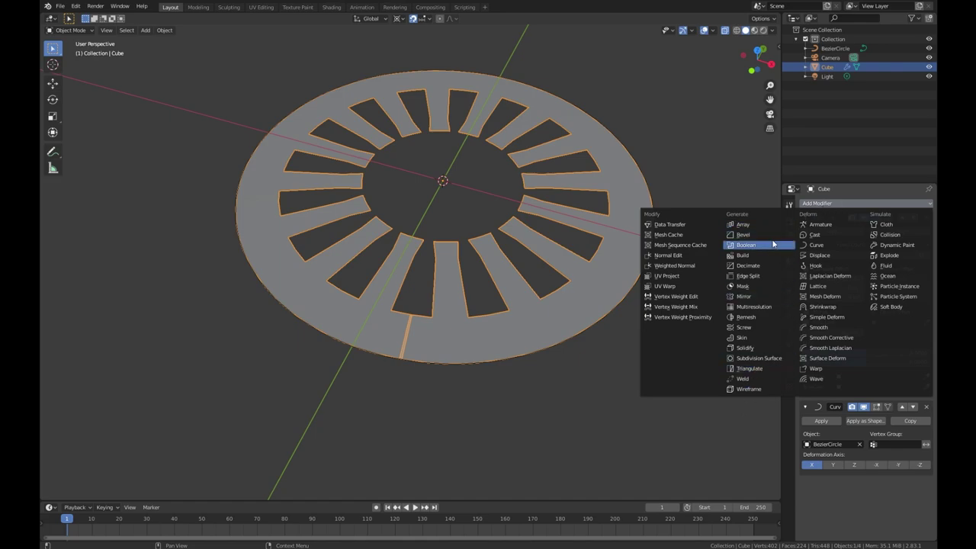
click(764, 348)
middle_drag(562, 293, 562, 244)
scroll(880, 388, down, 5)
scroll(875, 393, down, 1)
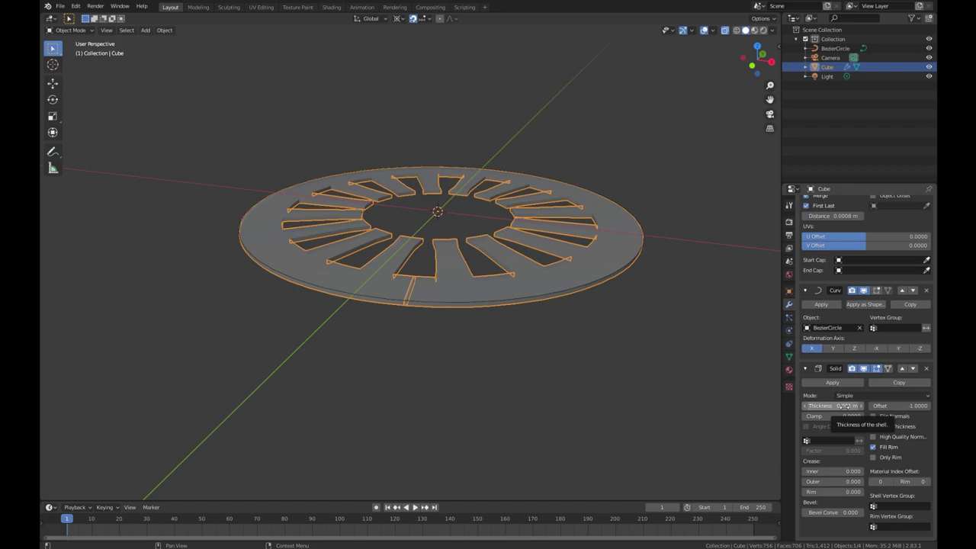
- Set the Solidify thickness to 0.05 m
click(845, 406)
click(845, 407)
key(ctrl+a)
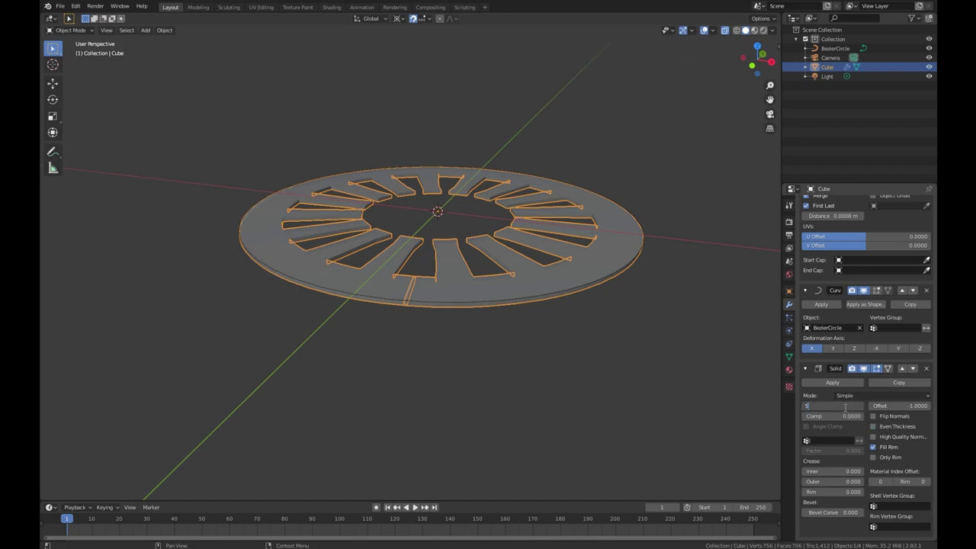
text(1)
key(Return)
- Turn off X-ray display and view the thickened ring from the side
middle_drag(566, 327, 470, 314)
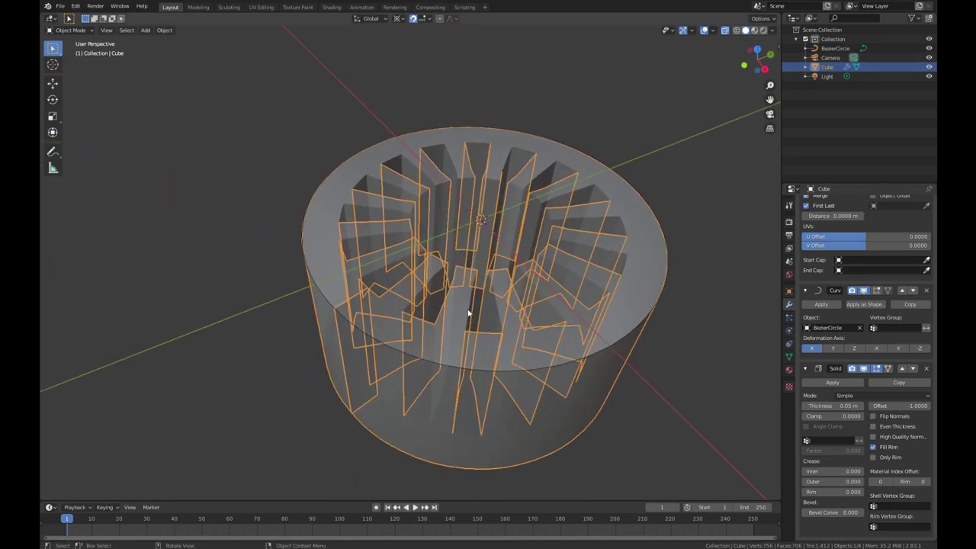
middle_drag(521, 338, 373, 133)
middle_drag(473, 276, 473, 326)
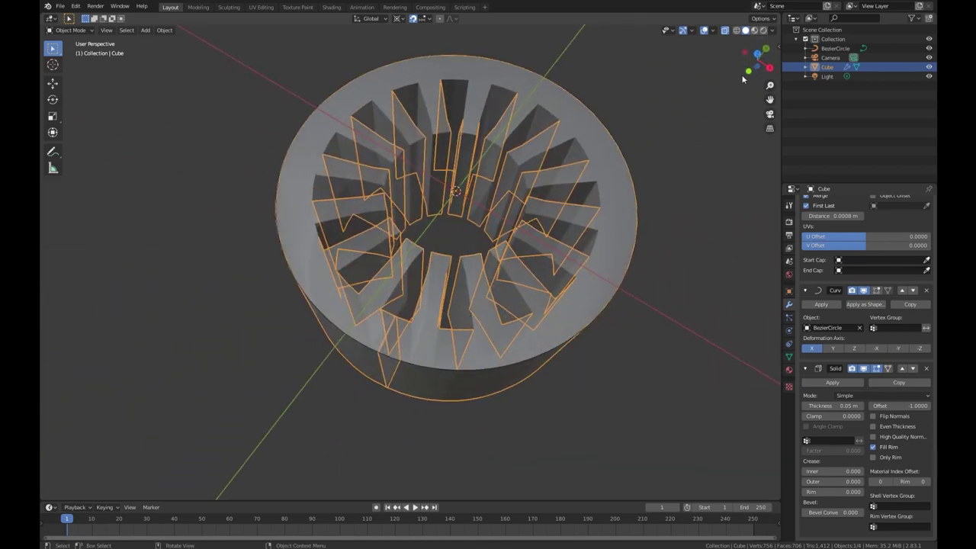
middle_drag(531, 300, 523, 220)
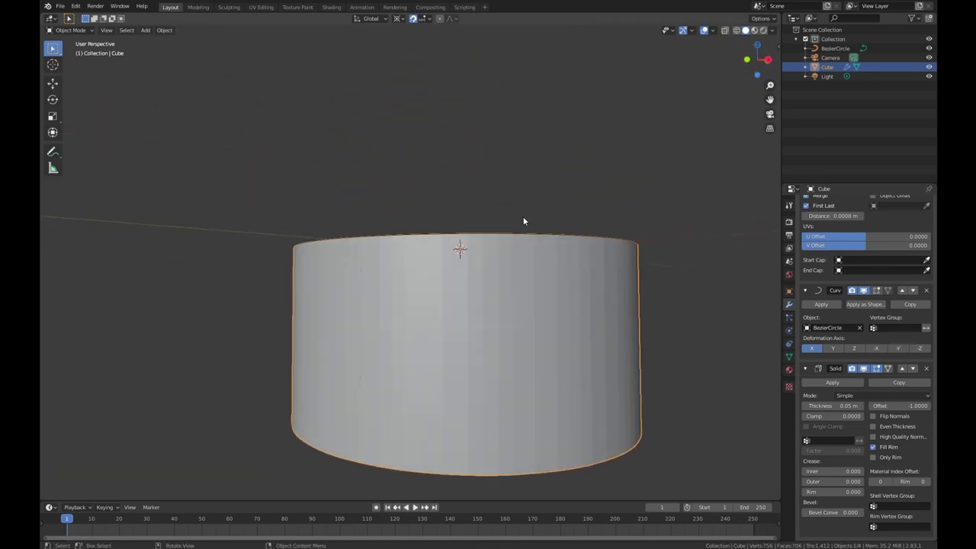
middle_drag(512, 281, 314, 279)
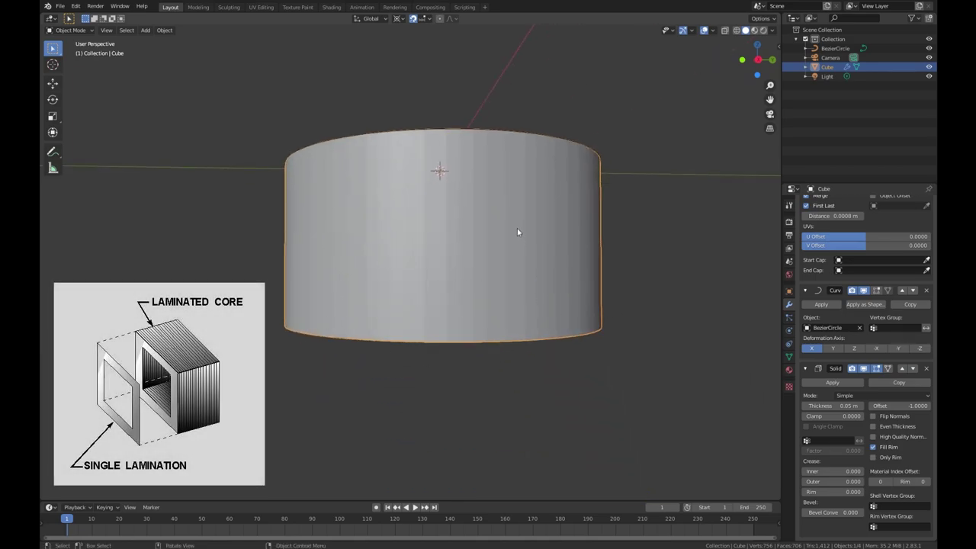
- Examine the solid core's slots, inner bore and outer wall from above, from the side and up close
middle_drag(549, 135, 526, 221)
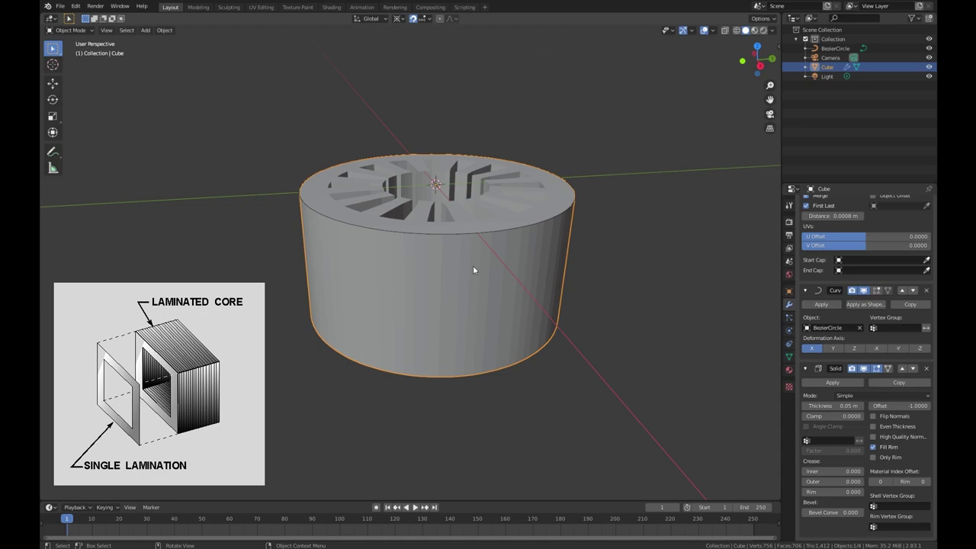
middle_drag(468, 298, 482, 328)
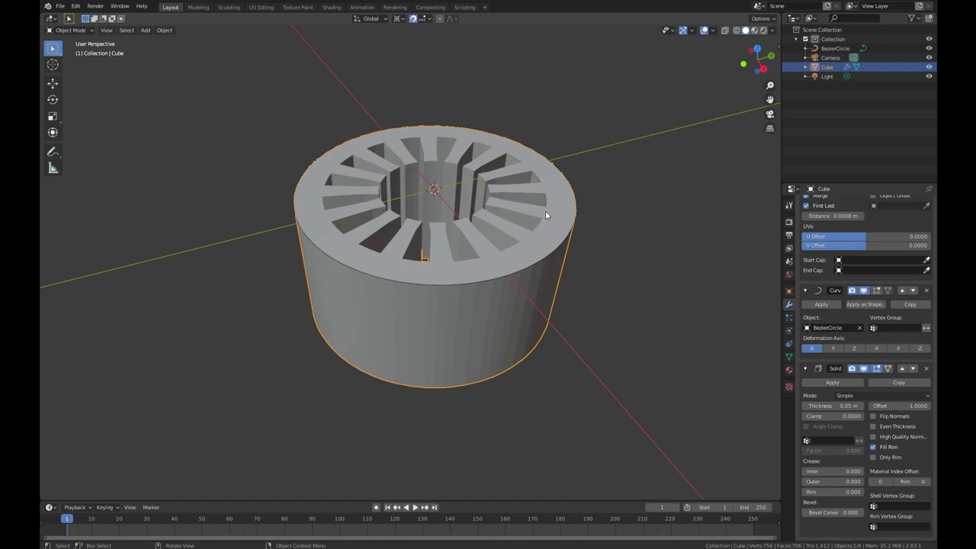
middle_drag(507, 257, 531, 263)
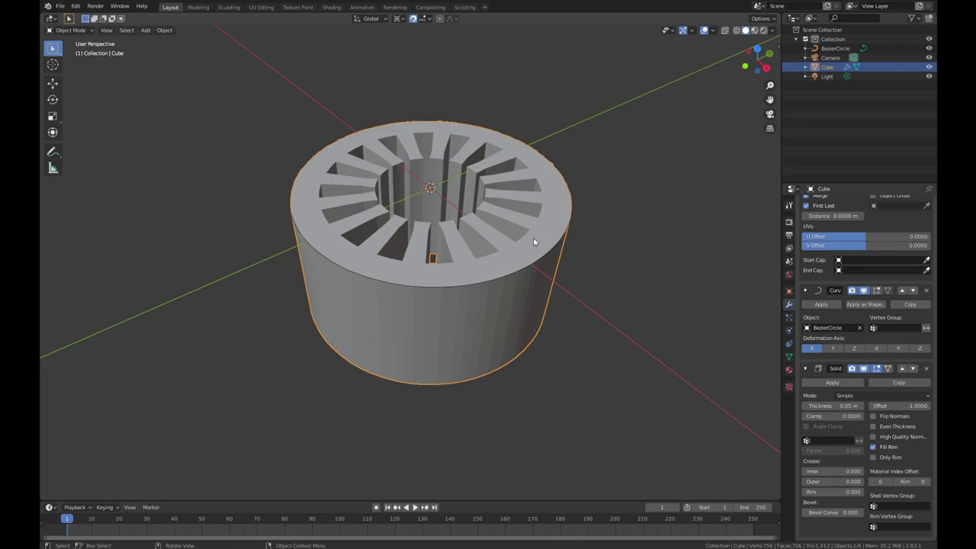
scroll(465, 267, up, 6)
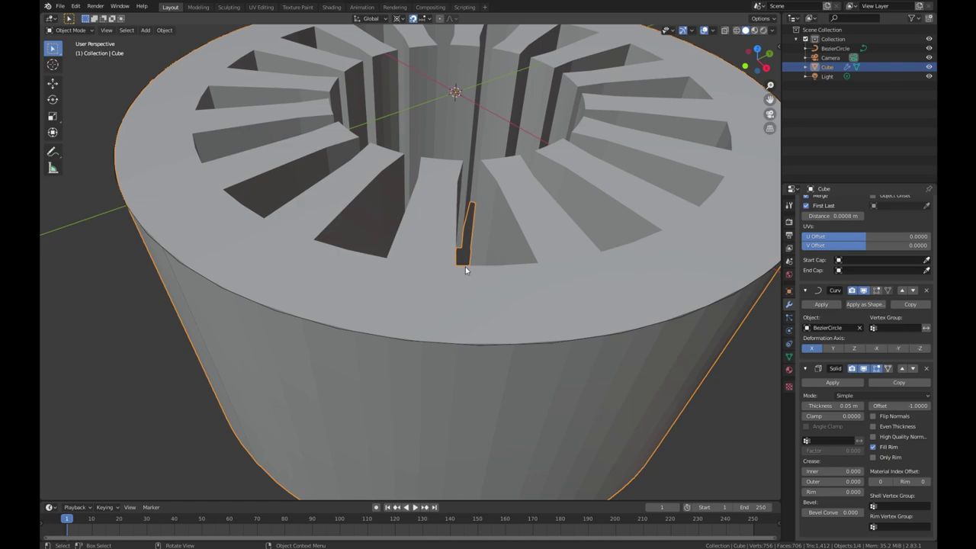
scroll(464, 267, down, 5)
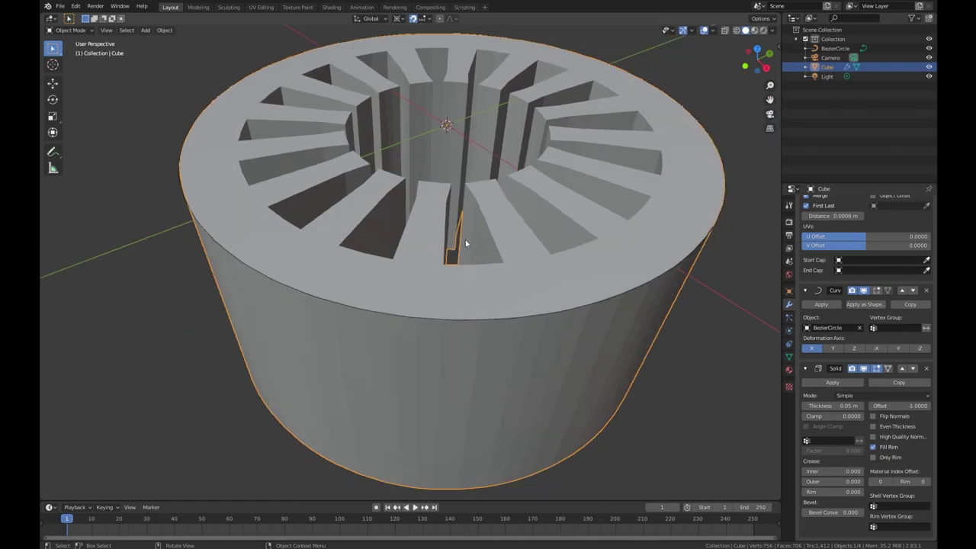
middle_drag(537, 373, 466, 232)
scroll(458, 248, up, 3)
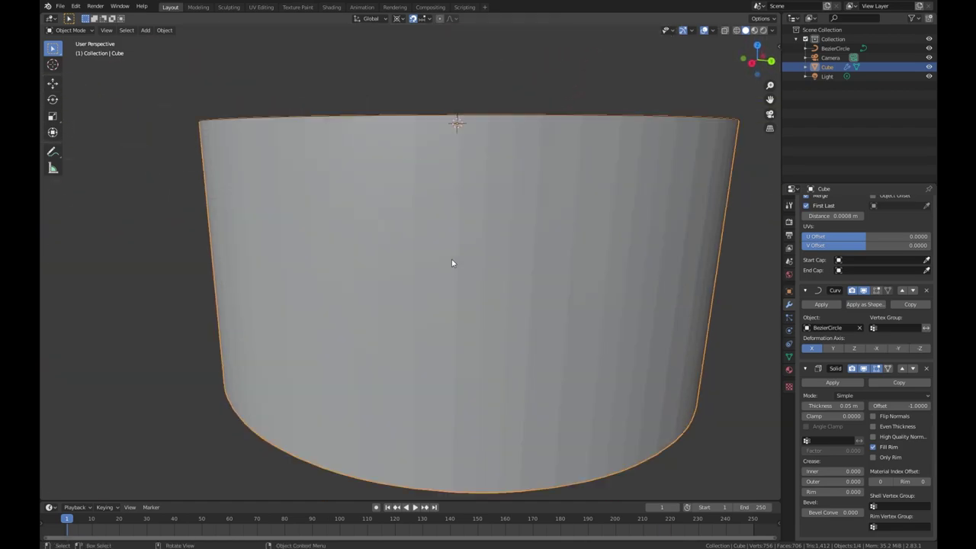
scroll(496, 248, down, 4)
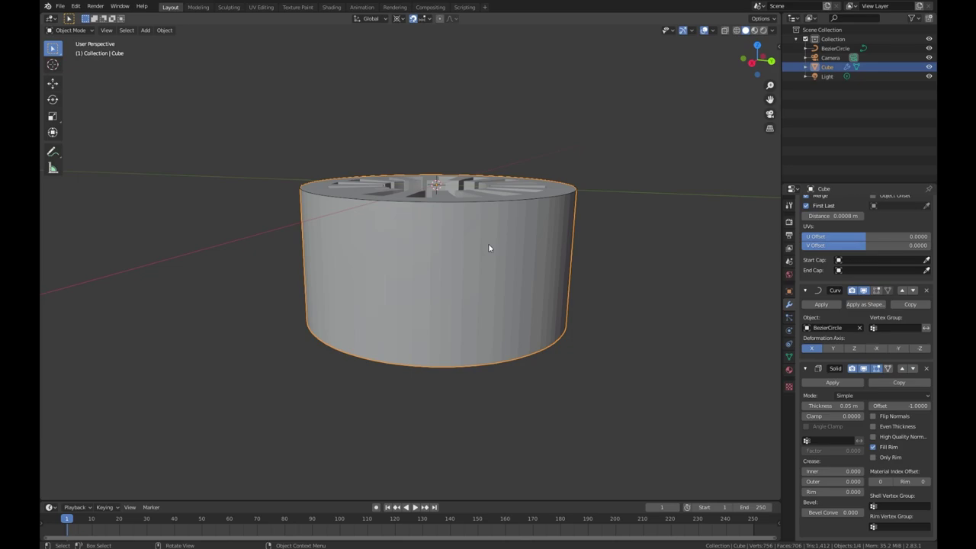
middle_drag(486, 265, 455, 273)
middle_drag(476, 341, 447, 305)
middle_drag(484, 279, 364, 219)
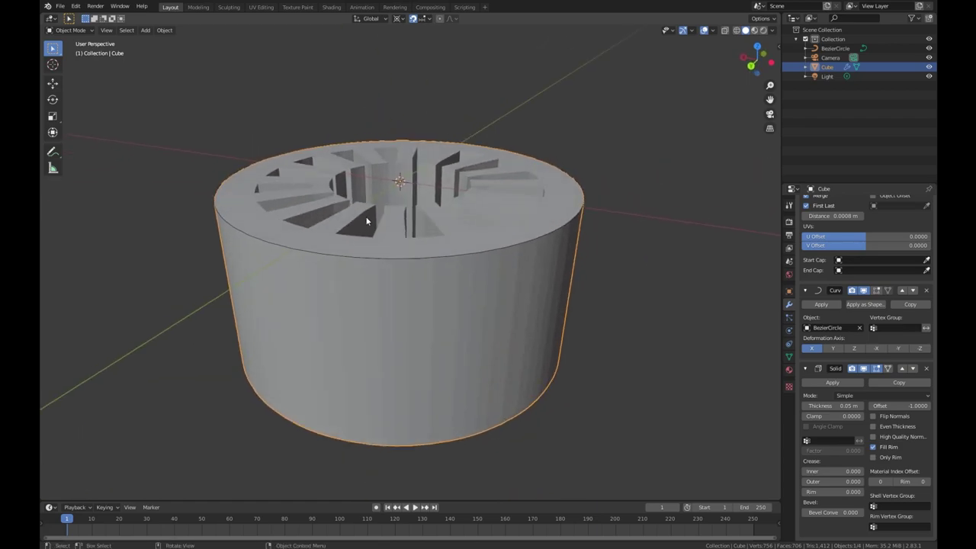
middle_drag(442, 269, 331, 335)
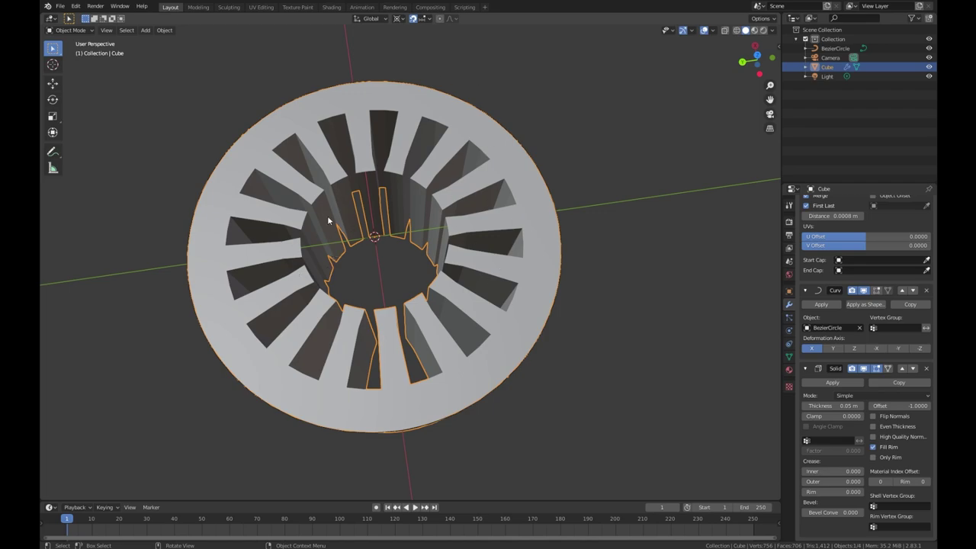
middle_drag(327, 215, 458, 260)
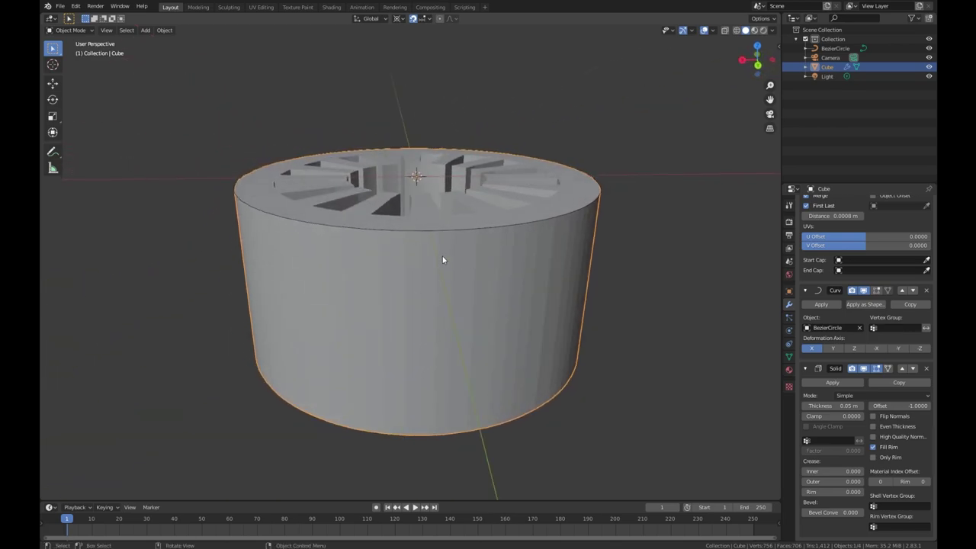
middle_drag(418, 294, 422, 302)
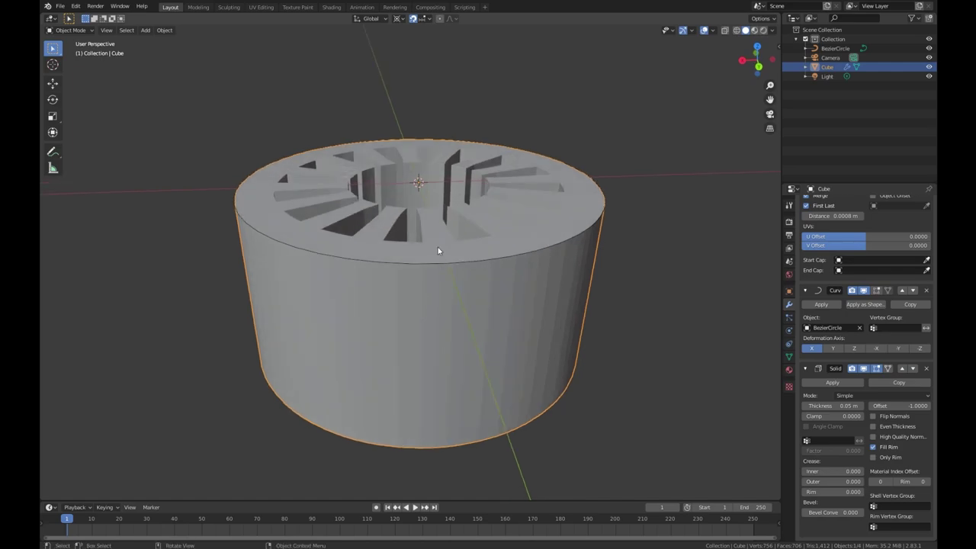
mouse_move(441, 356)
middle_down()
mouse_move(460, 231)
mouse_move(434, 324)
mouse_move(454, 353)
middle_up()
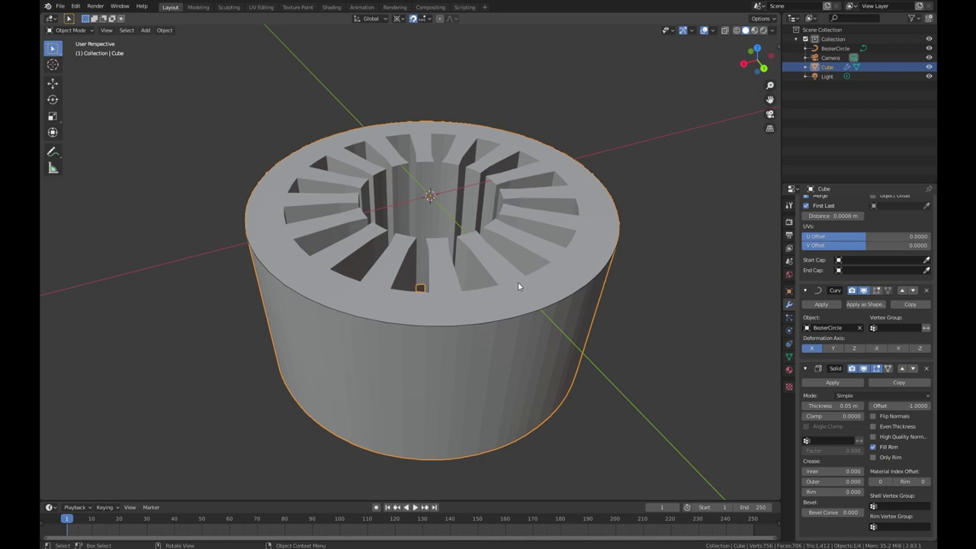
middle_drag(518, 286, 447, 317)
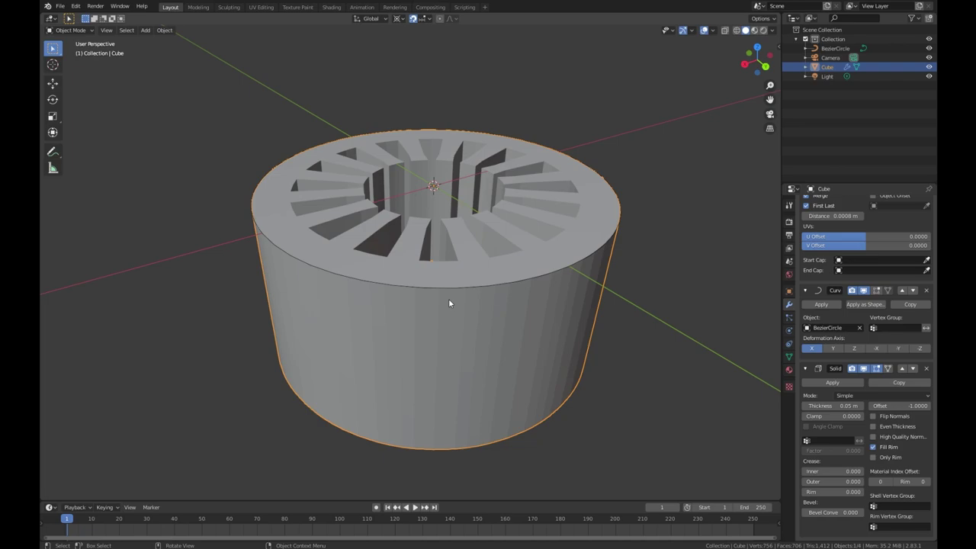
middle_drag(471, 344, 448, 234)
scroll(449, 234, up, 4)
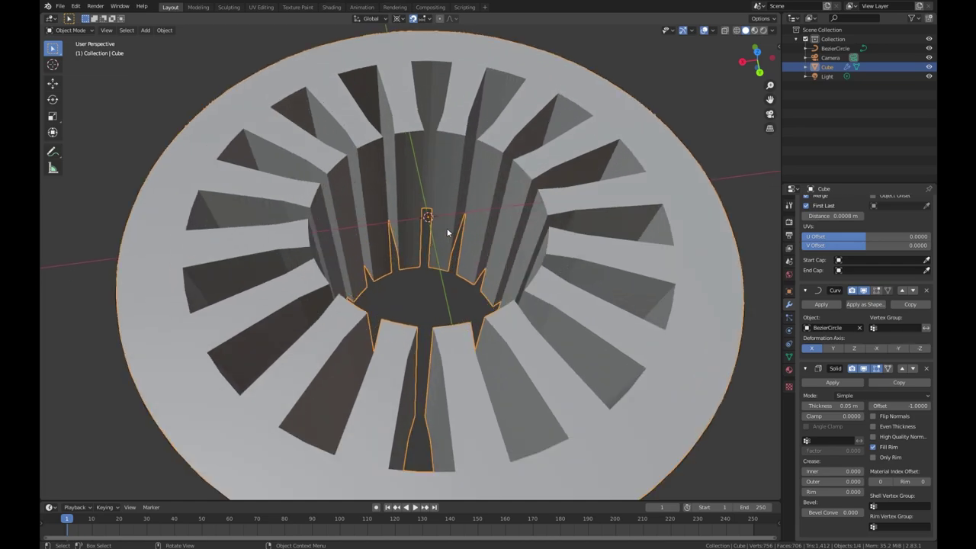
scroll(400, 216, down, 4)
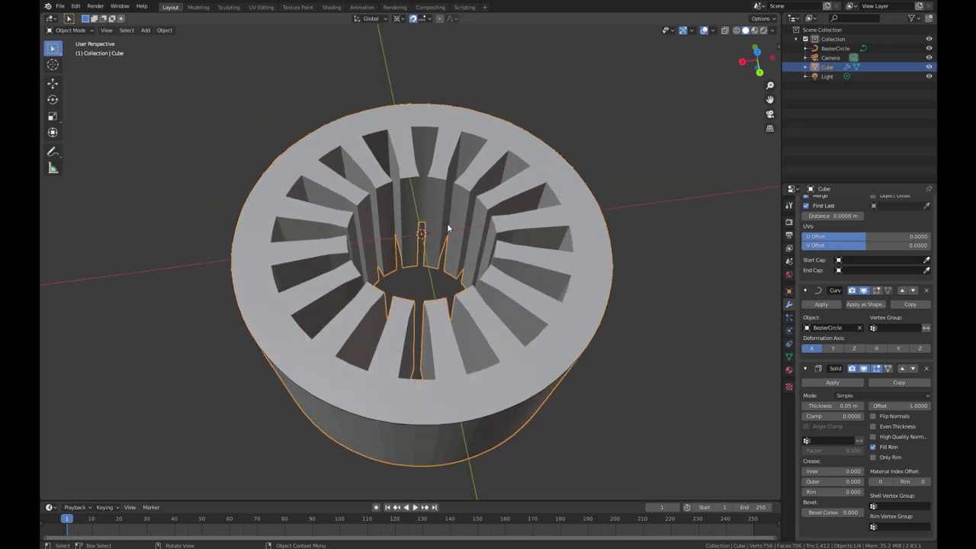
middle_drag(450, 227, 457, 216)
middle_drag(497, 296, 440, 259)
scroll(458, 268, down, 2)
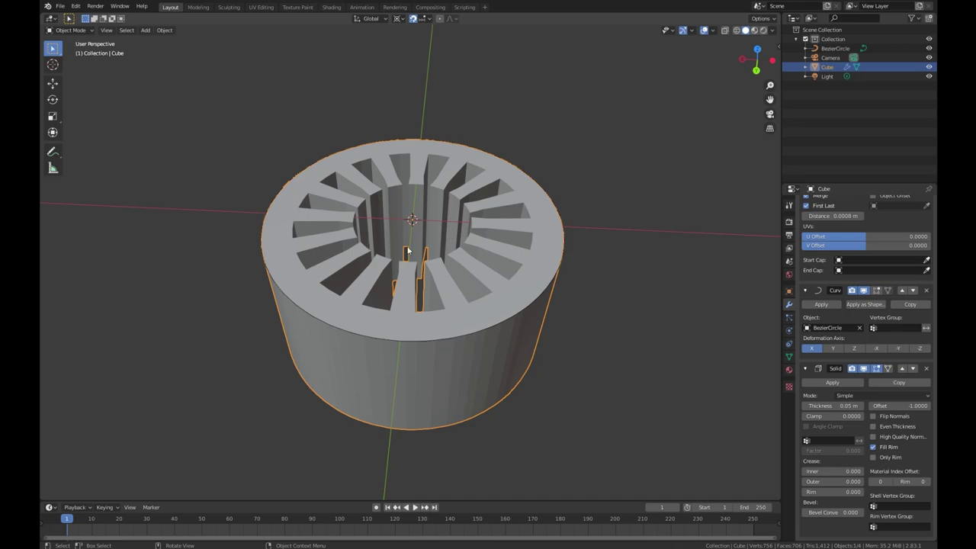
middle_drag(407, 289, 413, 279)
scroll(425, 281, up, 2)
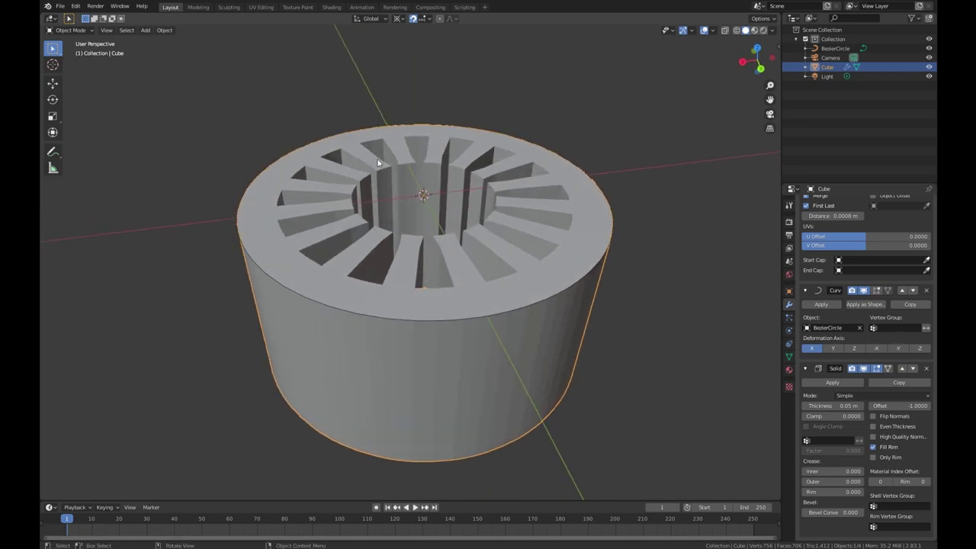
- Examine the solid core's slots, bore and outer wall from above, from below and from the side
middle_drag(464, 283, 425, 228)
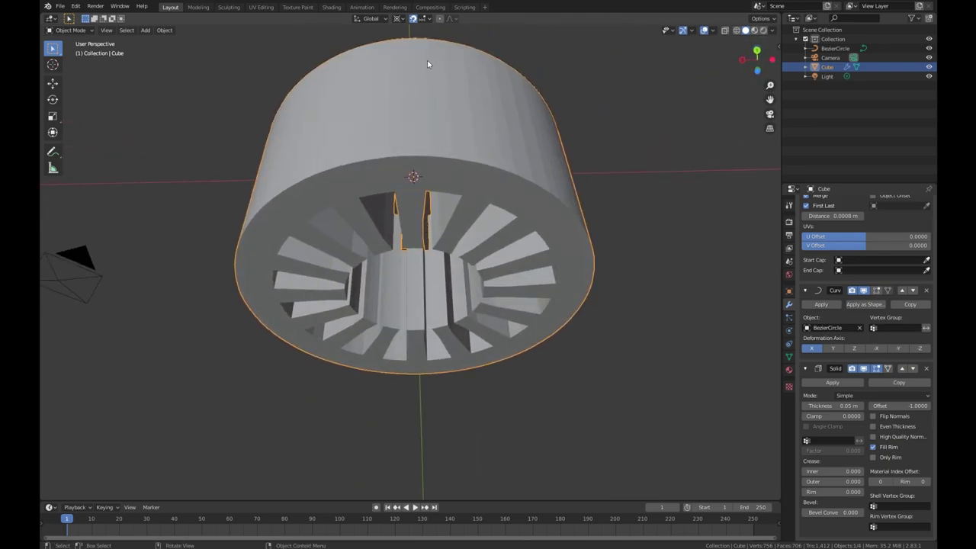
middle_drag(412, 55, 399, 124)
middle_drag(410, 163, 411, 176)
middle_drag(446, 215, 390, 303)
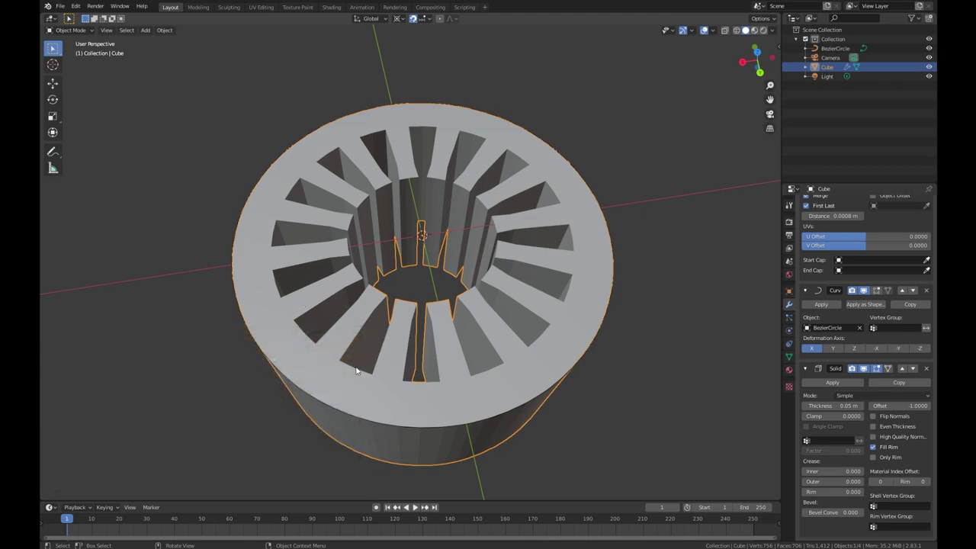
middle_drag(462, 420, 389, 310)
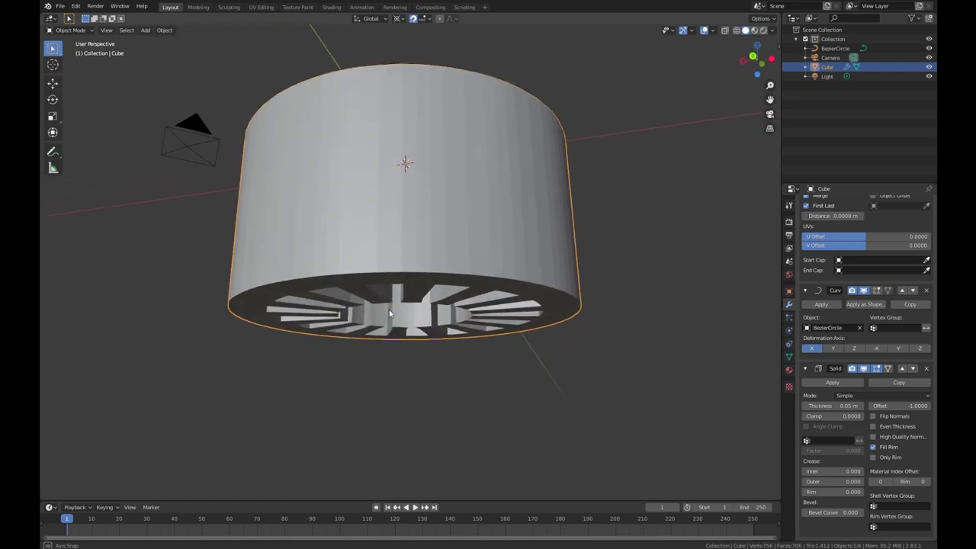
middle_drag(393, 244, 405, 233)
middle_drag(353, 211, 343, 307)
middle_drag(277, 267, 301, 290)
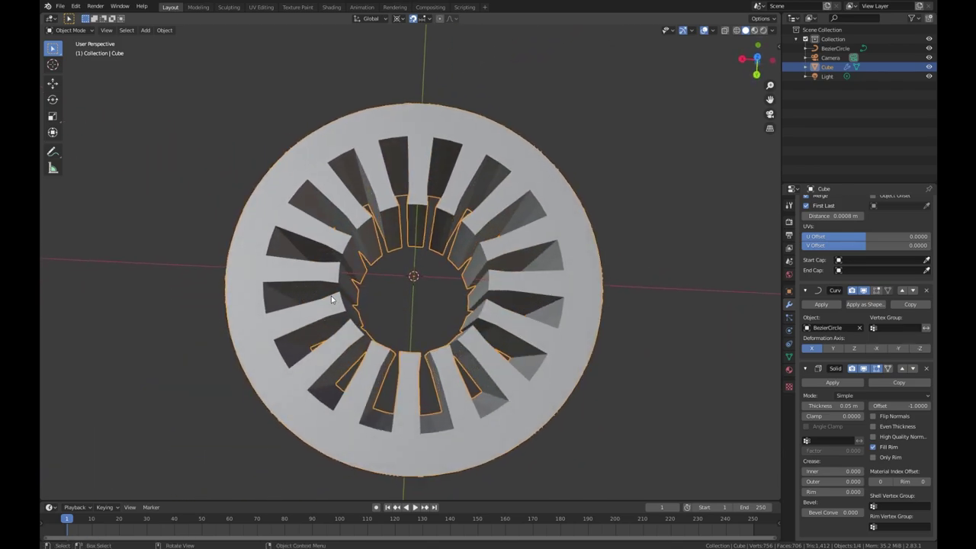
middle_drag(331, 344, 342, 291)
middle_drag(473, 335, 371, 317)
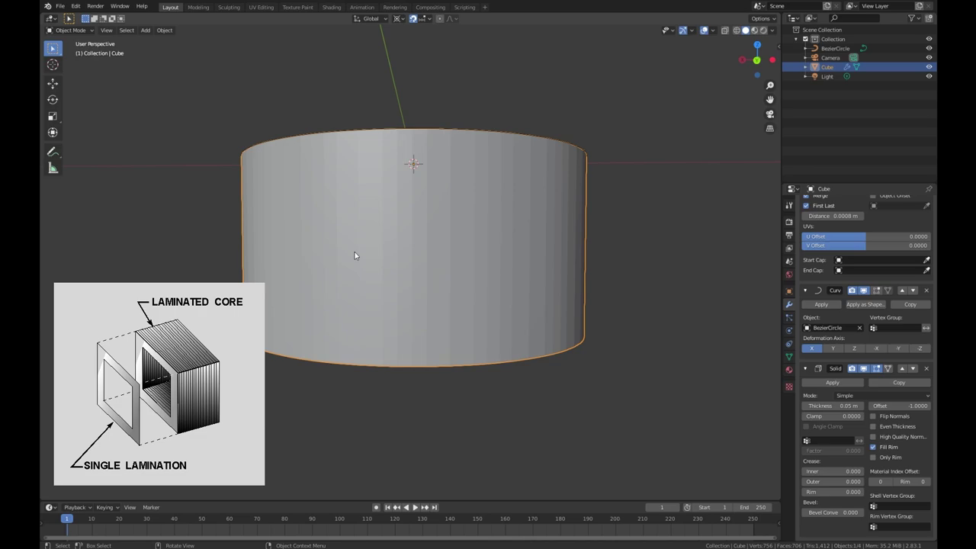
middle_drag(457, 325, 440, 240)
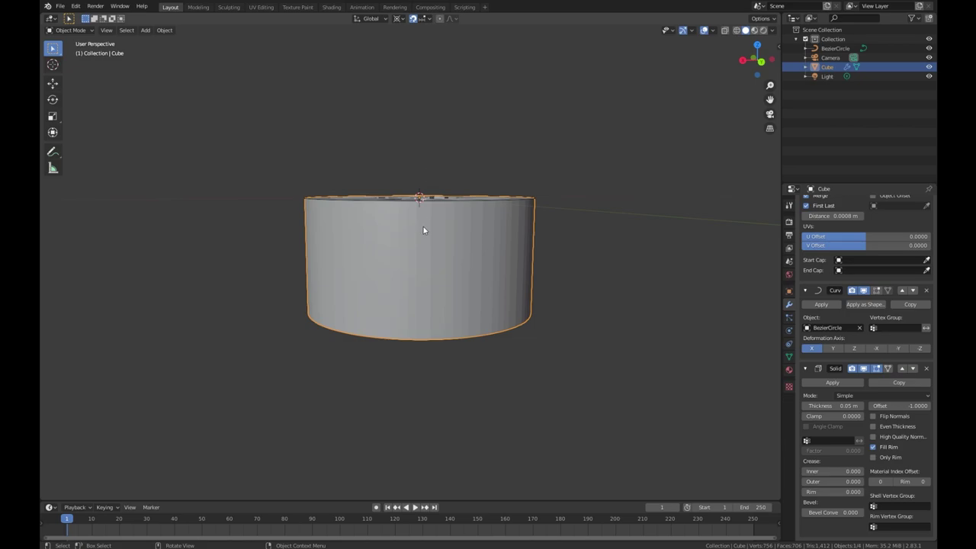
middle_drag(423, 232, 433, 298)
middle_drag(431, 375, 395, 321)
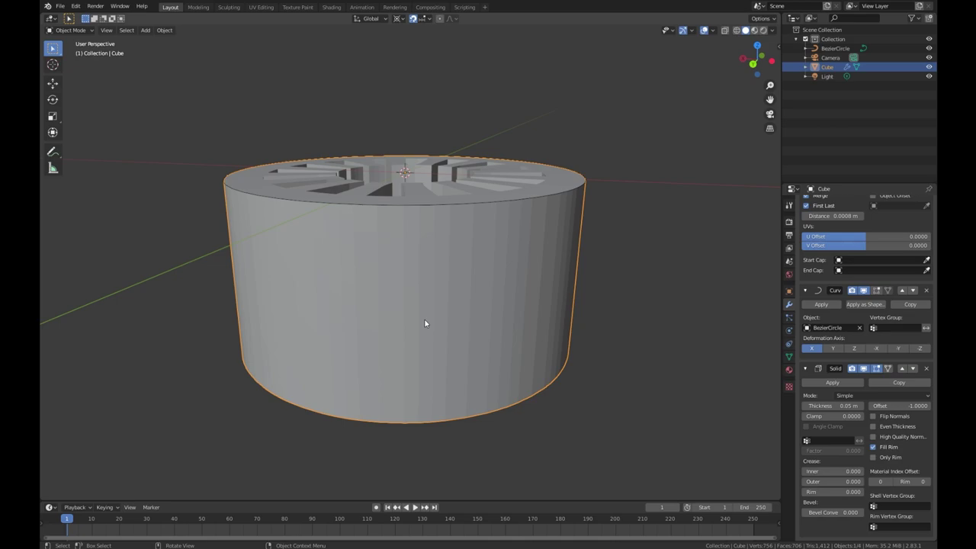
middle_drag(456, 368, 87, 342)
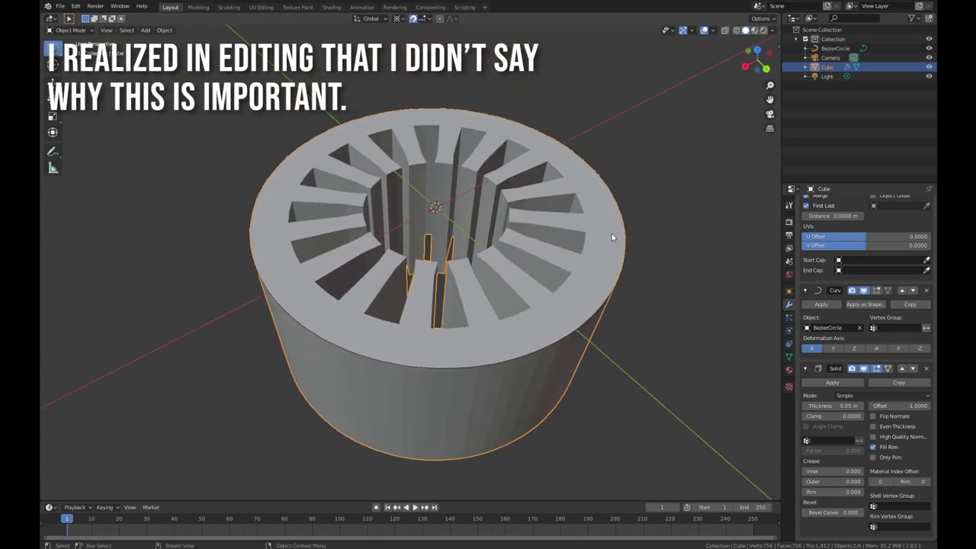
- Review the core's Array, Curve and Solidify modifier settings and look over the whole part from above
scroll(617, 236, down, 3)
middle_drag(616, 235, 456, 314)
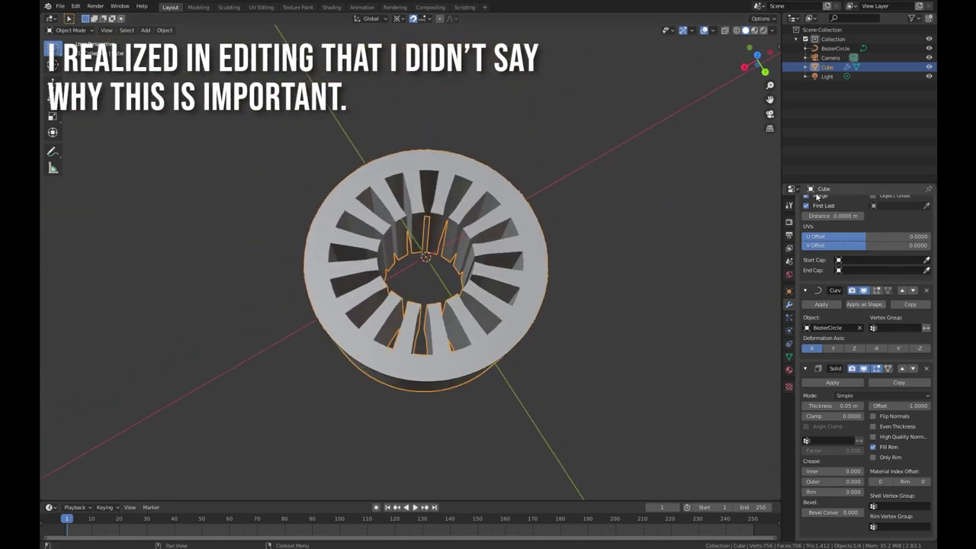
scroll(853, 382, up, 5)
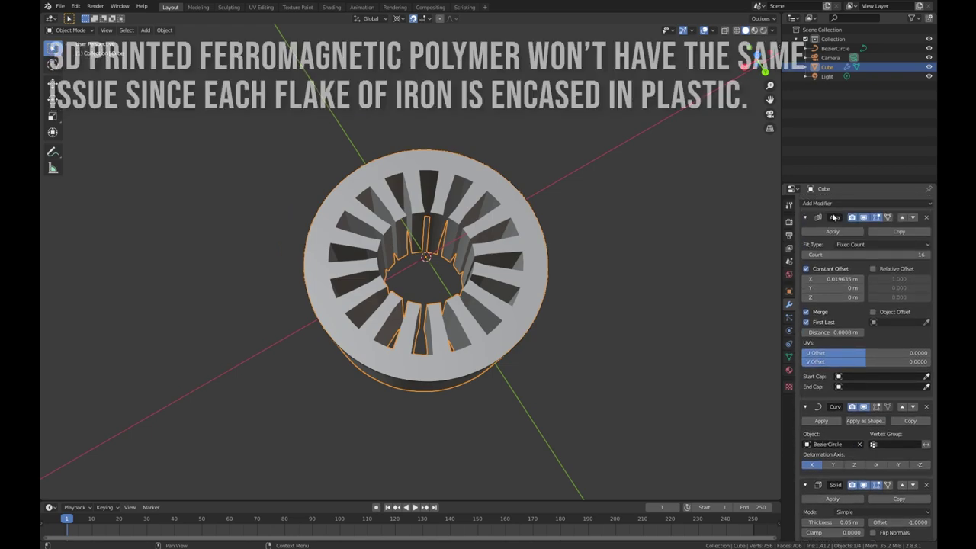
scroll(861, 366, down, 4)
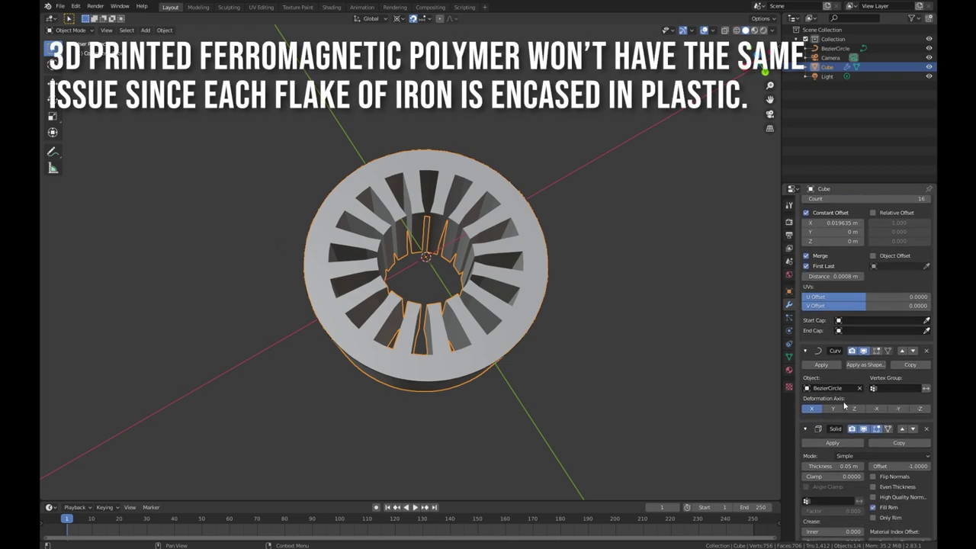
scroll(846, 454, up, 4)
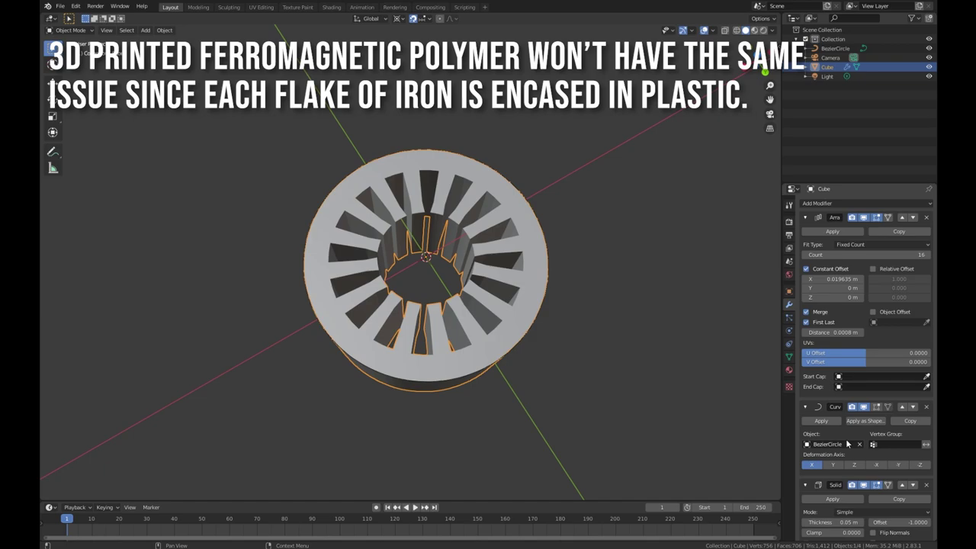
middle_drag(526, 334, 661, 209)
scroll(814, 344, down, 1)
scroll(813, 343, up, 2)
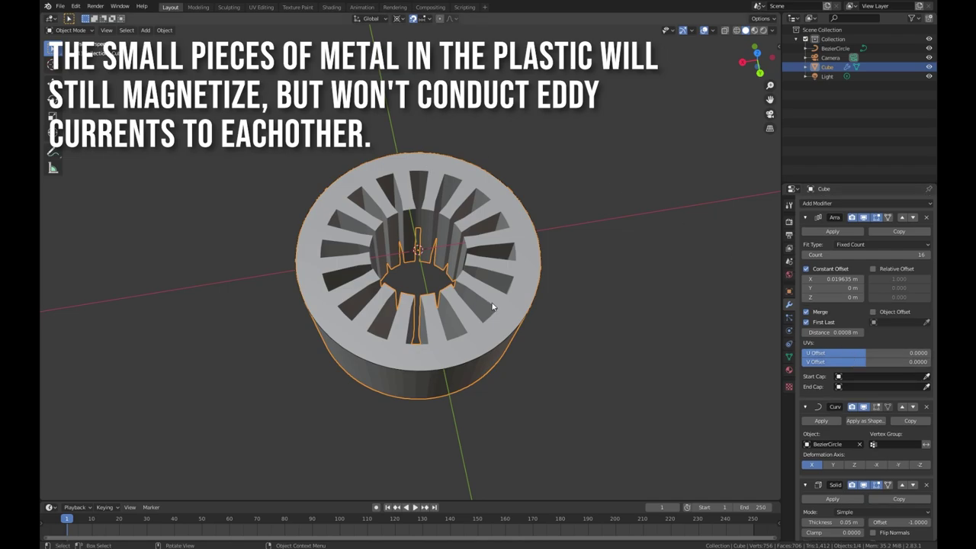
middle_drag(463, 273, 579, 221)
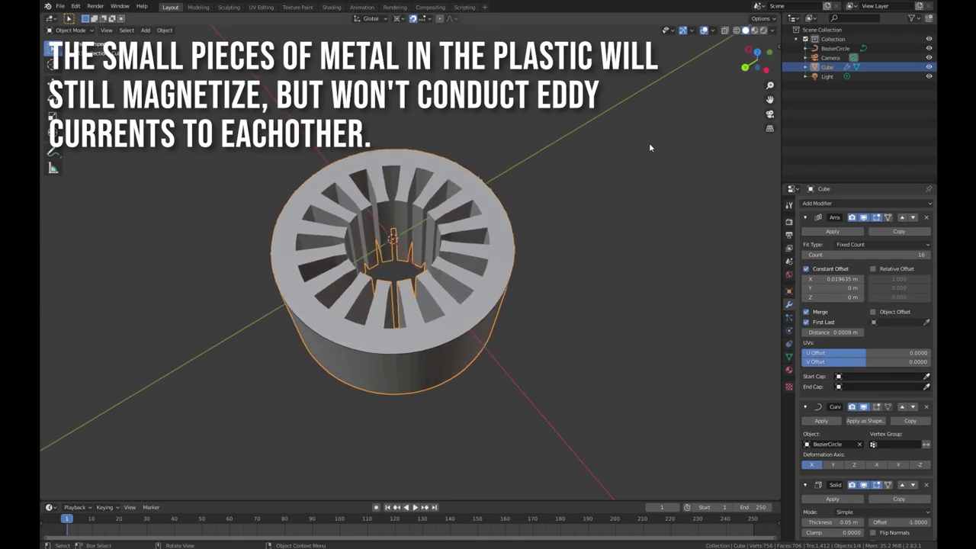
- Rename the Cube object as StatorCorePRIME
double_click(829, 67)
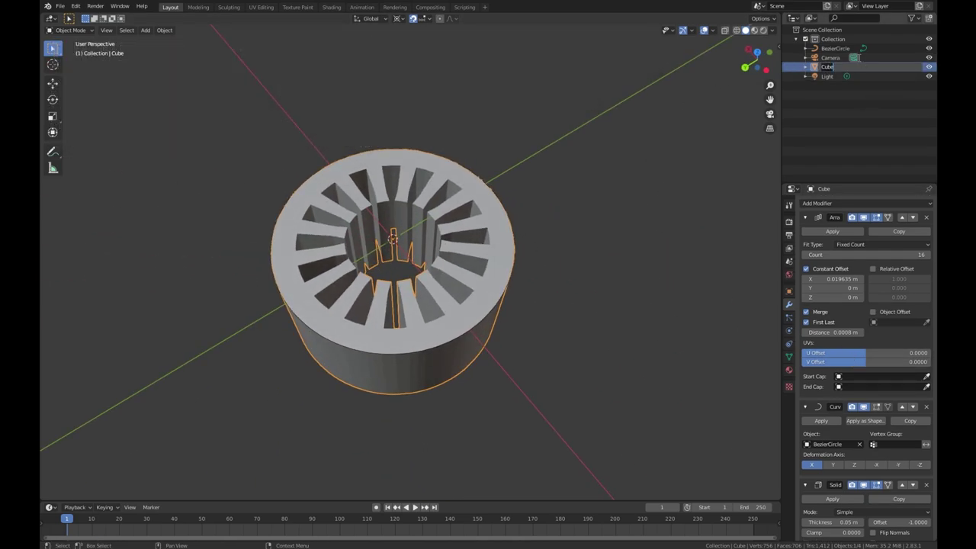
key(BackSpace)
text(r)
key(BackSpace)
key(BackSpace)
key(BackSpace)
key(BackSpace)
key(BackSpace)
text(StatorCor)
key(Return)
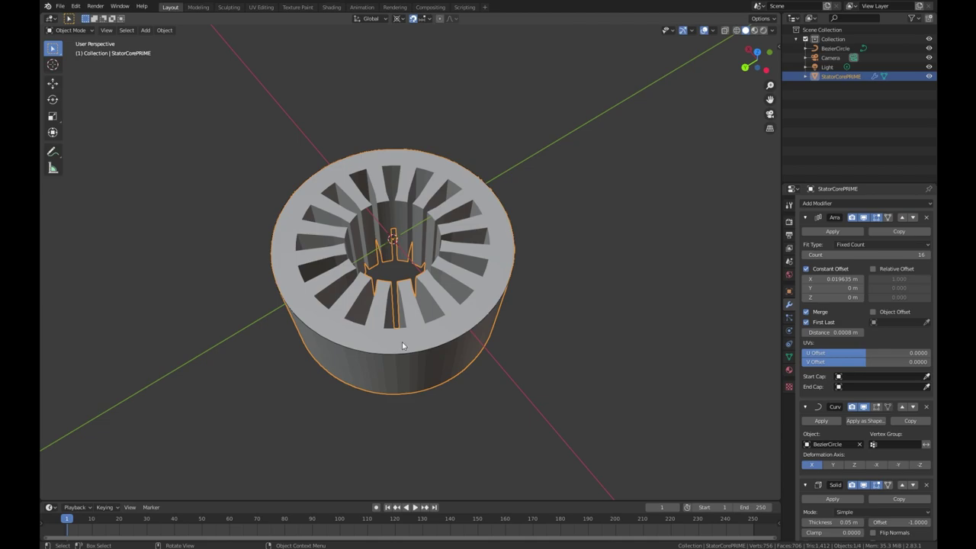
- Duplicate StatorCorePRIME in place and rename the copy as StatorCoreA
key(shift+d)
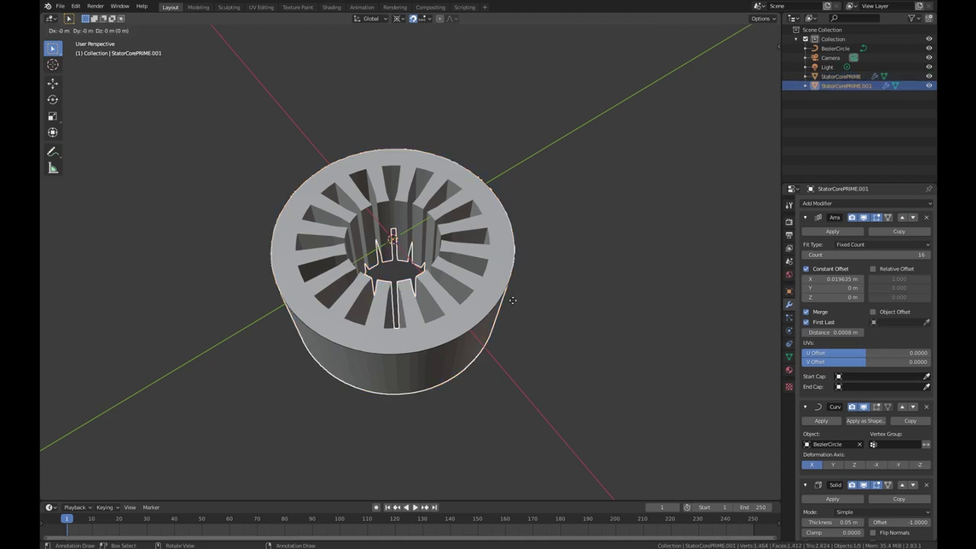
right_click(521, 304)
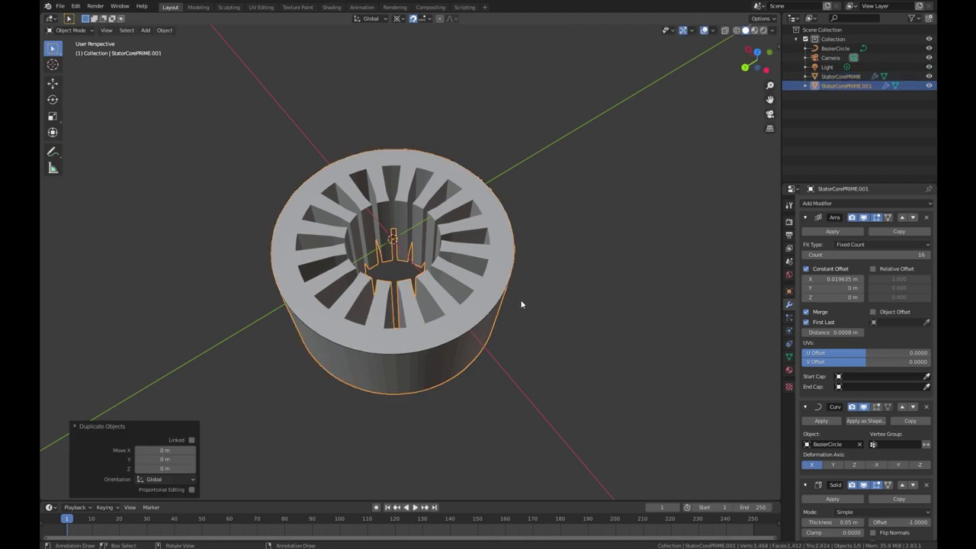
double_click(871, 86)
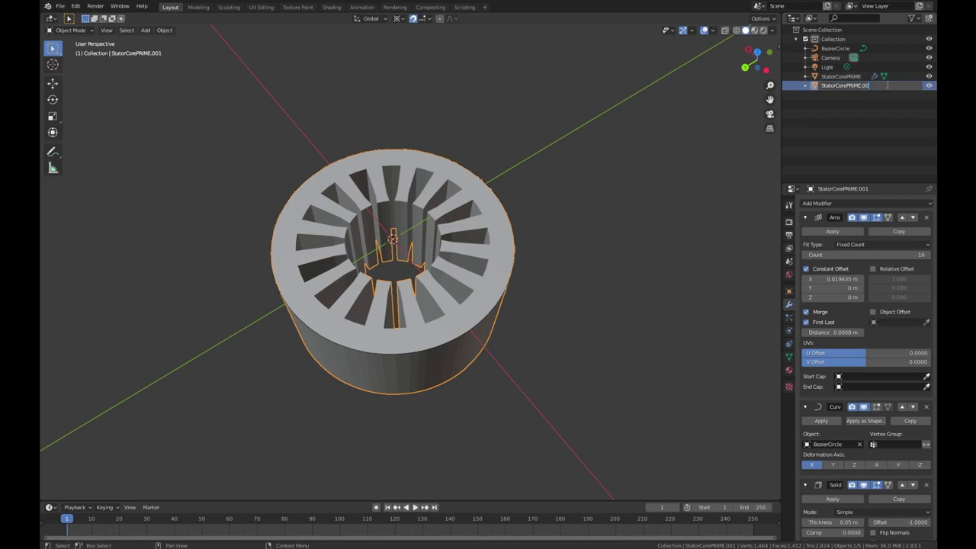
text(A)
key(Return)
scroll(853, 251, down, 2)
scroll(839, 236, up, 2)
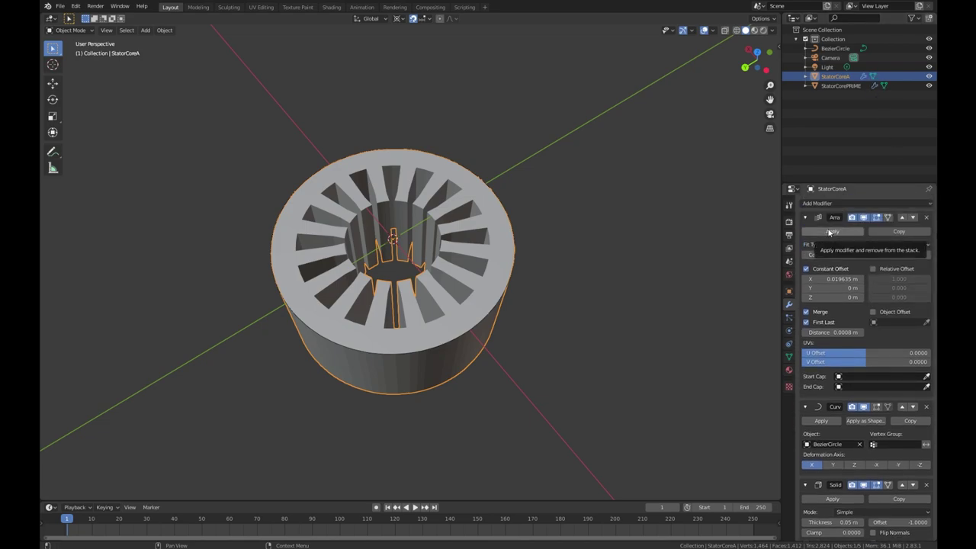
- Apply StatorCoreA's Array and Curve modifiers and remove its Solidify modifier
click(845, 233)
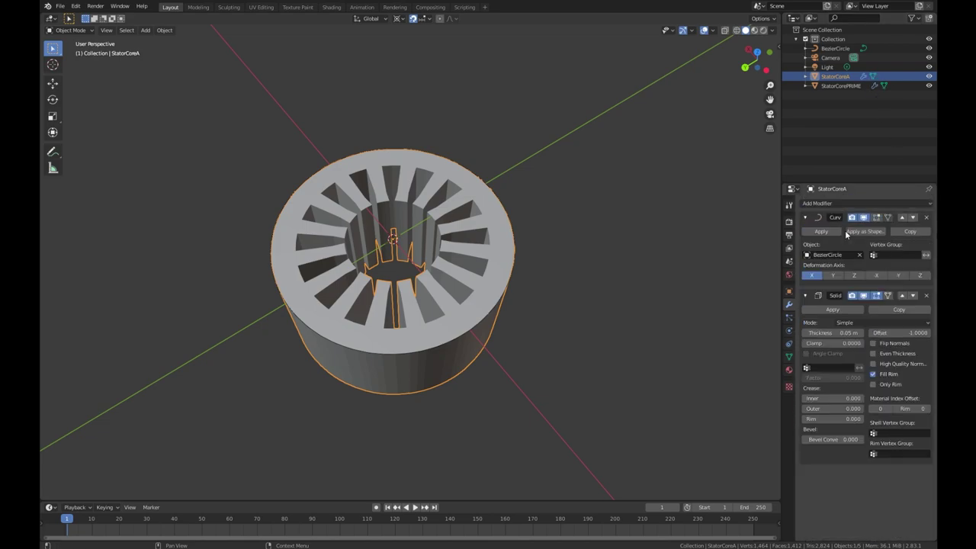
click(827, 233)
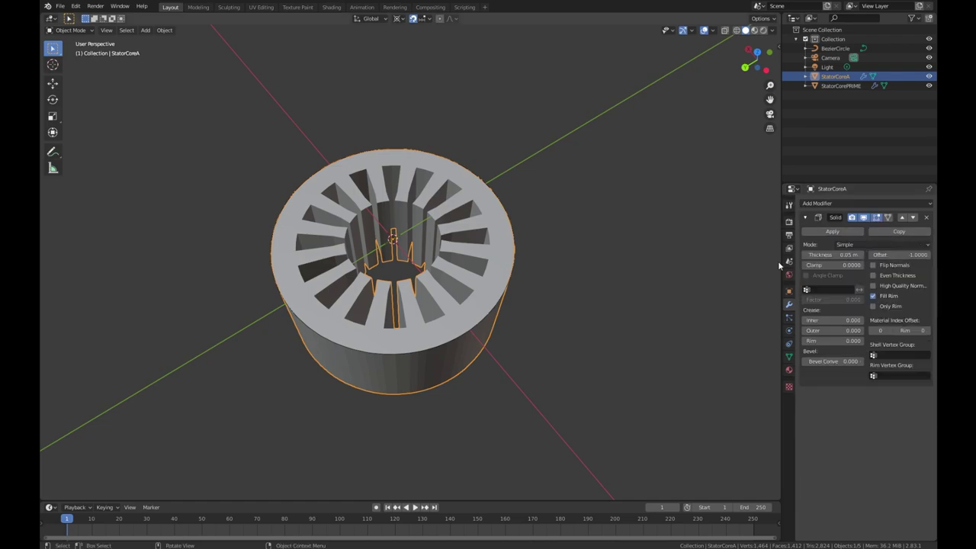
middle_drag(490, 348, 430, 359)
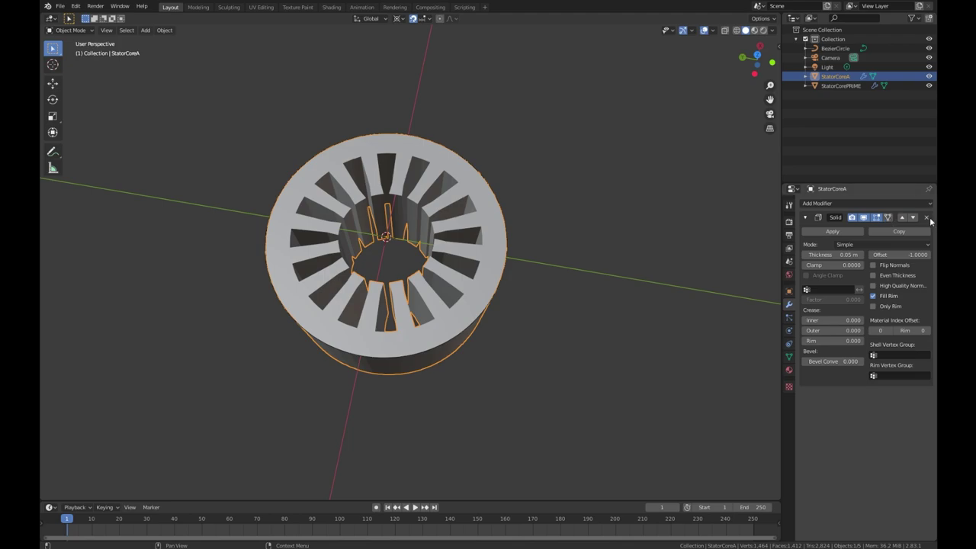
click(831, 231)
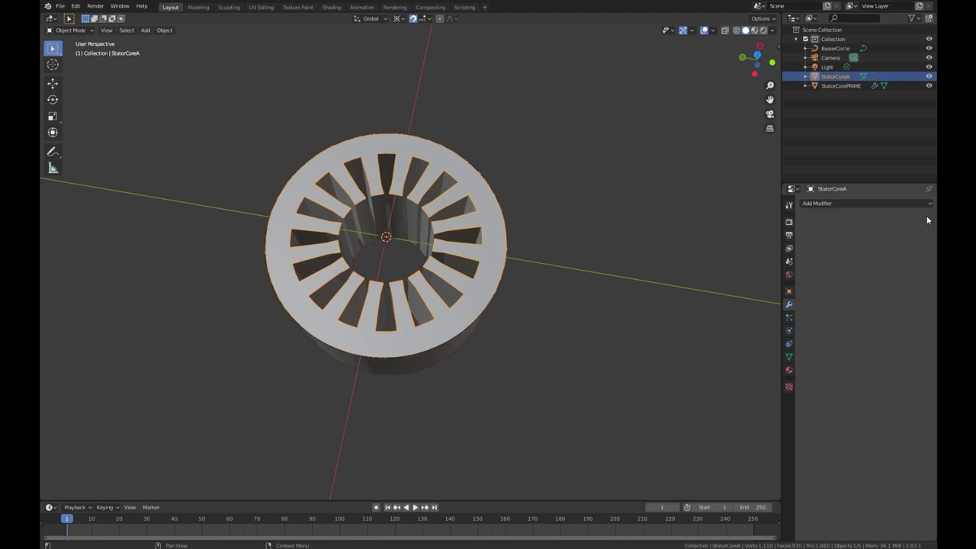
middle_drag(440, 293, 450, 307)
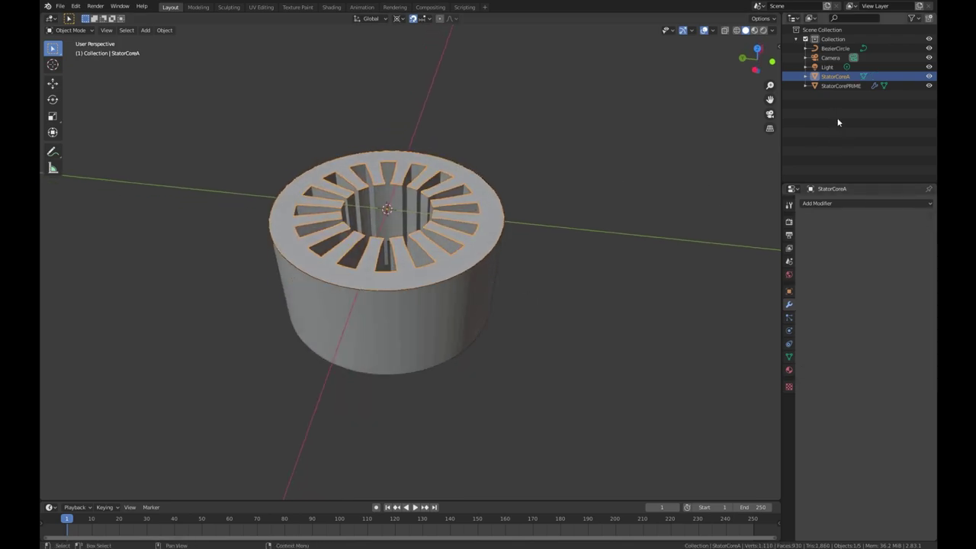
- Hide StatorCorePRIME and select StatorCoreA's entire mesh in Edit Mode
click(848, 86)
click(929, 85)
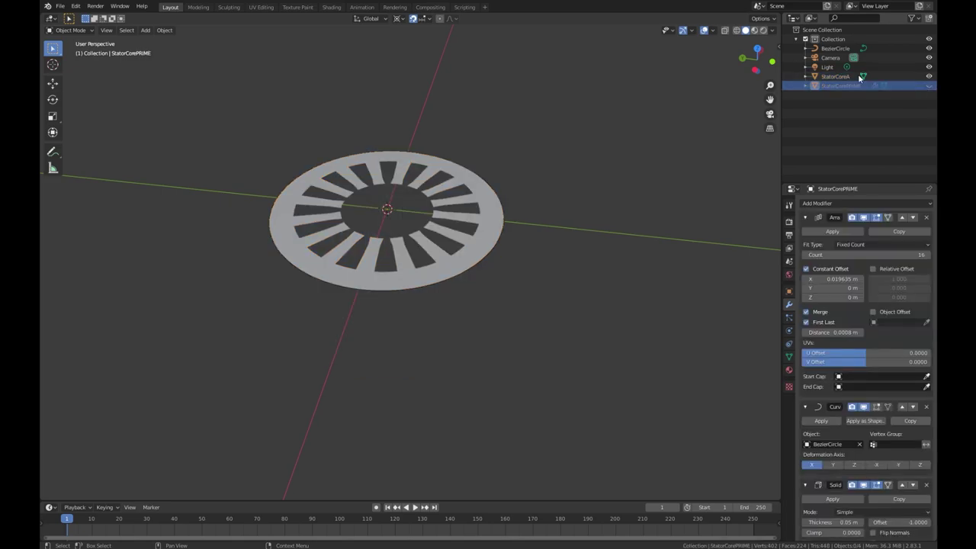
click(835, 76)
key(Tab)
middle_drag(427, 290, 429, 252)
scroll(429, 251, up, 5)
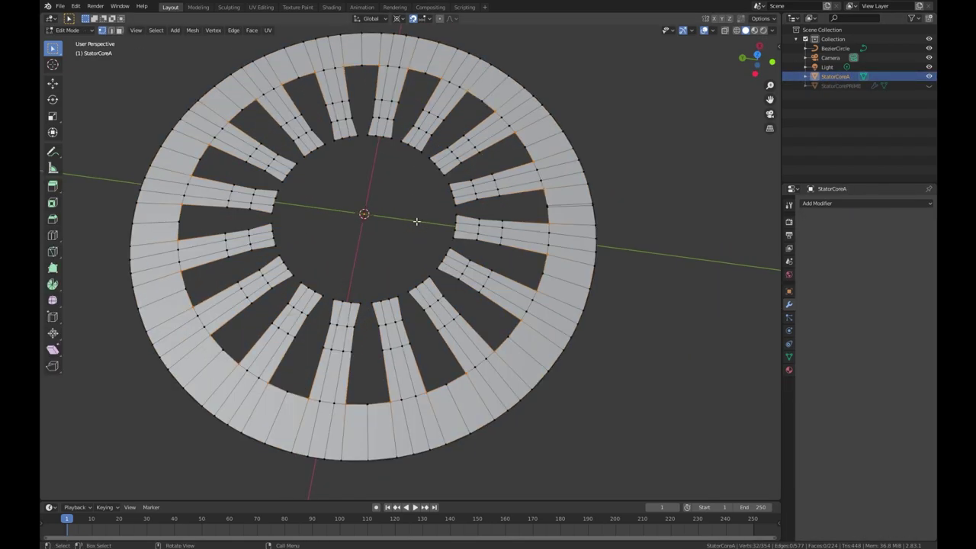
scroll(379, 379, down, 1)
middle_drag(378, 379, 375, 404)
key(a)
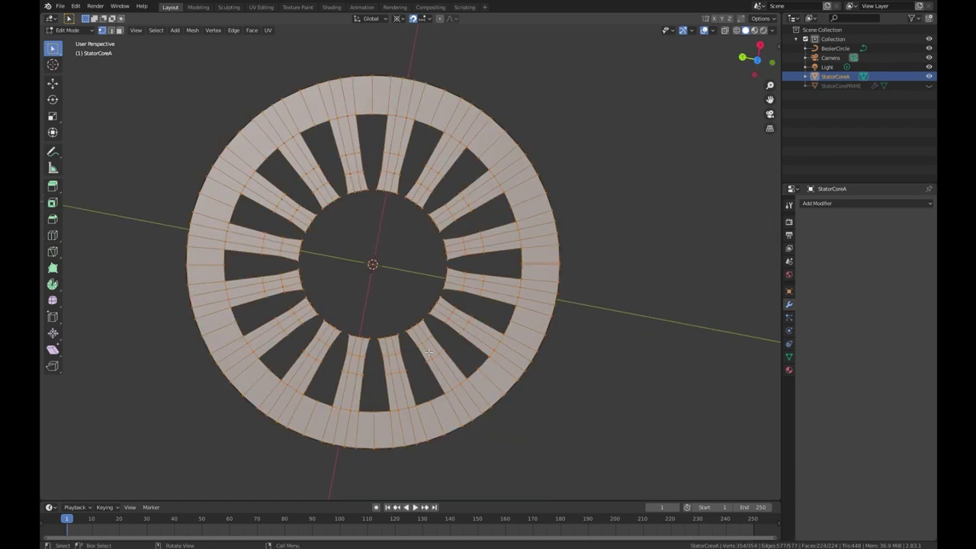
- Merge the two unjoined seam vertex pairs on the ring's outer edge and slot edge, each at center
middle_drag(465, 400, 457, 320)
scroll(423, 352, up, 2)
scroll(427, 301, up, 6)
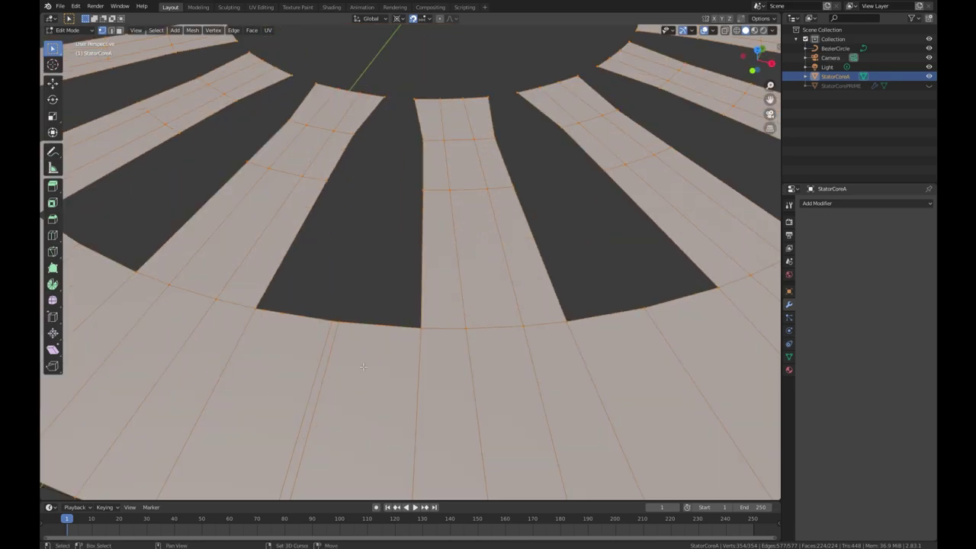
click(433, 263)
shift+click(444, 263)
key(m)
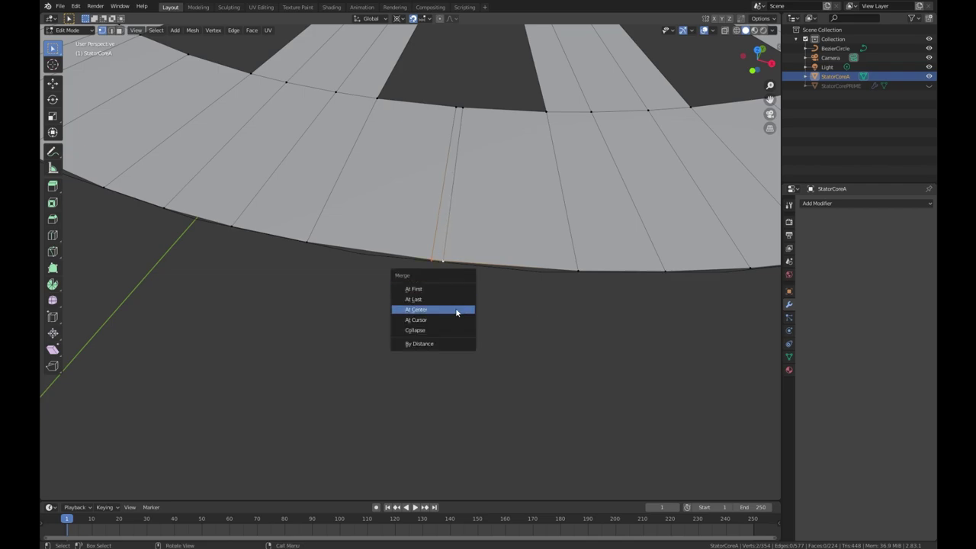
click(457, 310)
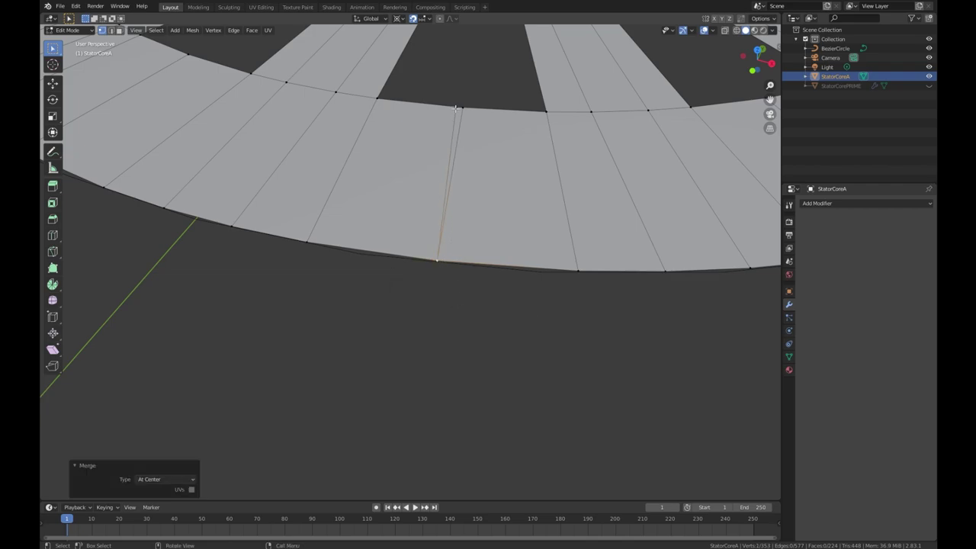
key(m)
click(489, 202)
scroll(489, 202, down, 8)
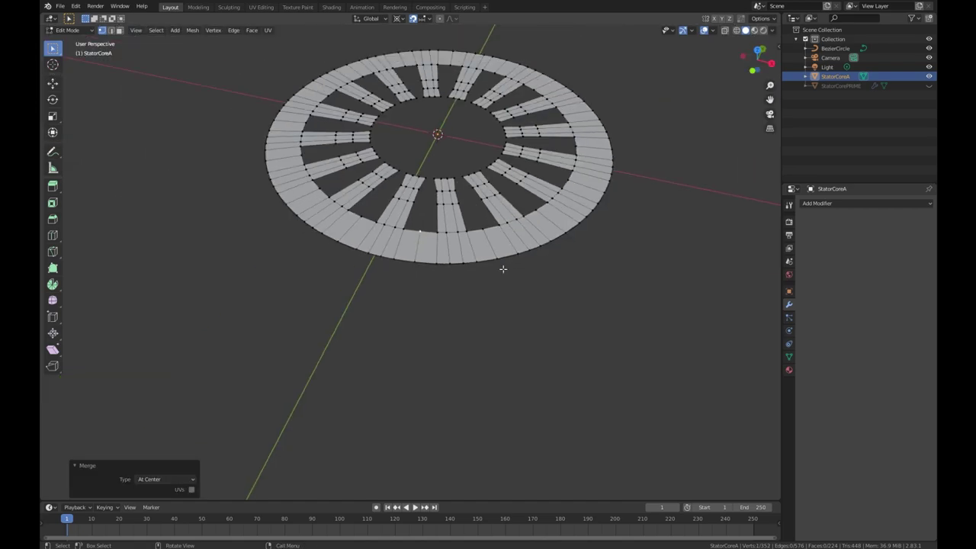
middle_drag(412, 257, 655, 245)
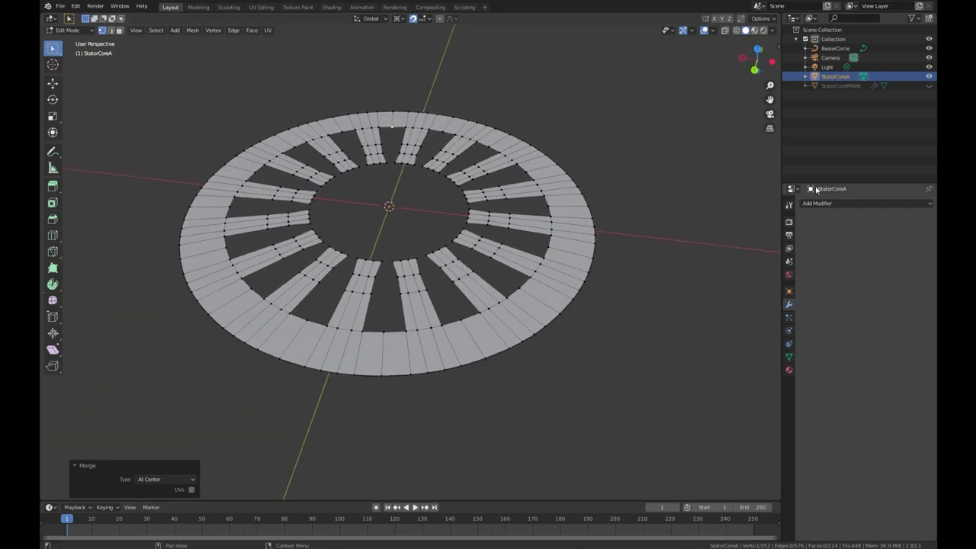
- Return to Object Mode and add a Solidify modifier to StatorCoreA
key(Tab)
click(865, 202)
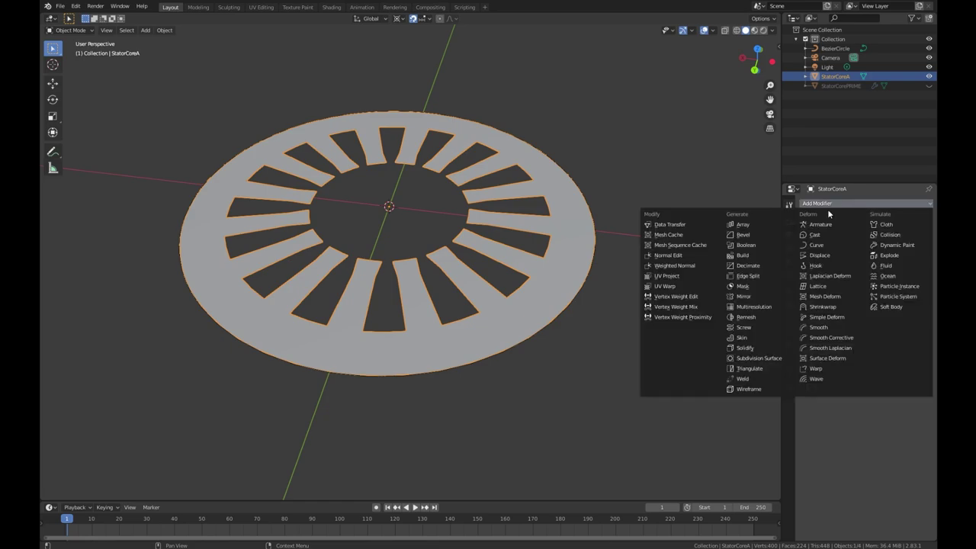
click(770, 347)
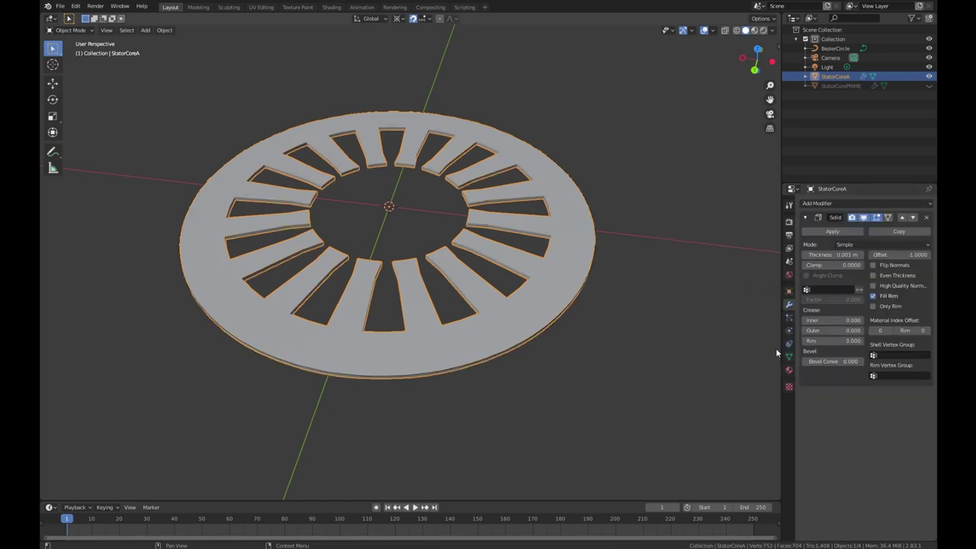
- Set StatorCoreA's Solidify thickness to 5 cm and apply the modifier
click(841, 256)
text(5cm)
key(Return)
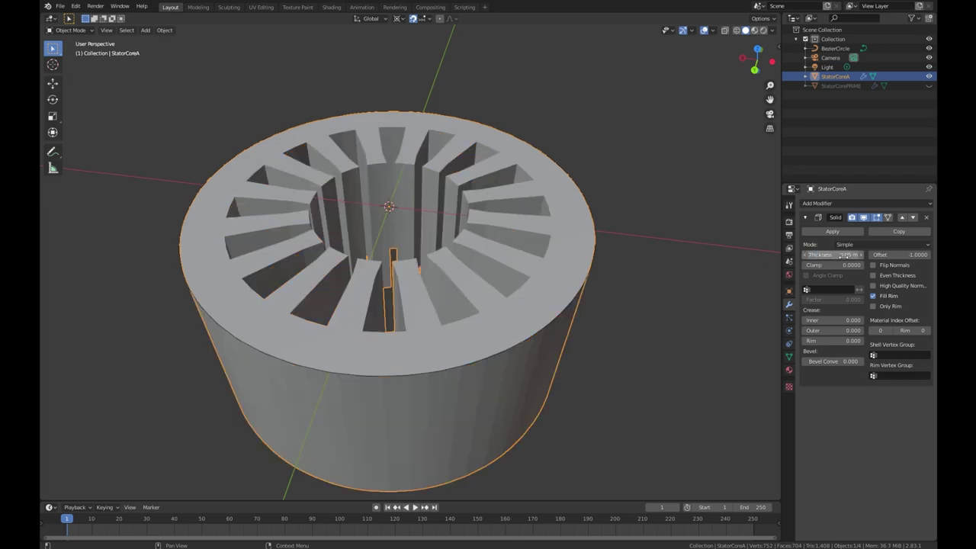
scroll(505, 331, down, 4)
mouse_move(505, 331)
middle_down()
mouse_move(555, 371)
mouse_move(523, 322)
mouse_move(504, 317)
middle_up()
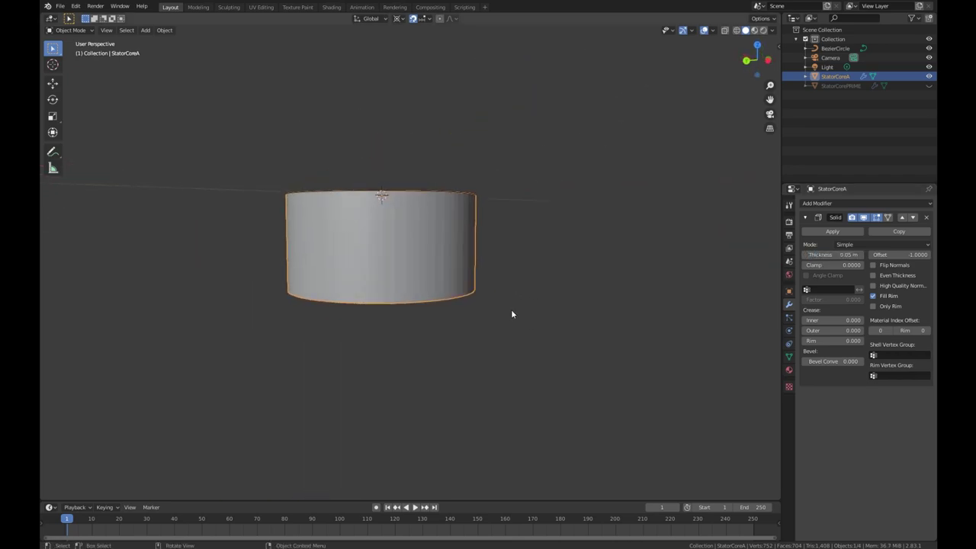
click(832, 231)
- Try to select the slot edges between StatorCoreA's teeth as edge loops in Edit Mode
scroll(458, 170, up, 4)
middle_drag(457, 171, 388, 283)
key(Tab)
scroll(383, 278, up, 2)
alt+click(373, 287)
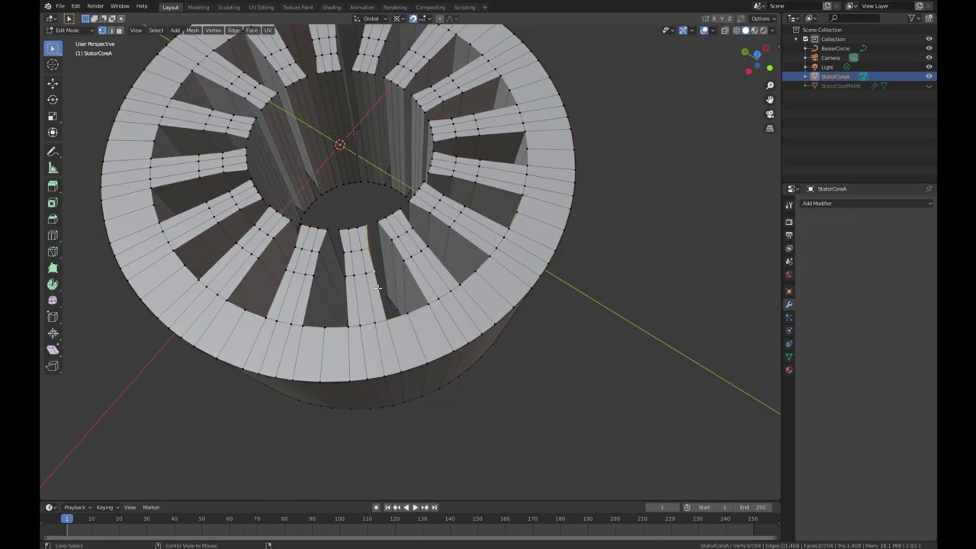
alt+shift+click(442, 269)
alt+shift+click(470, 245)
alt+shift+click(488, 224)
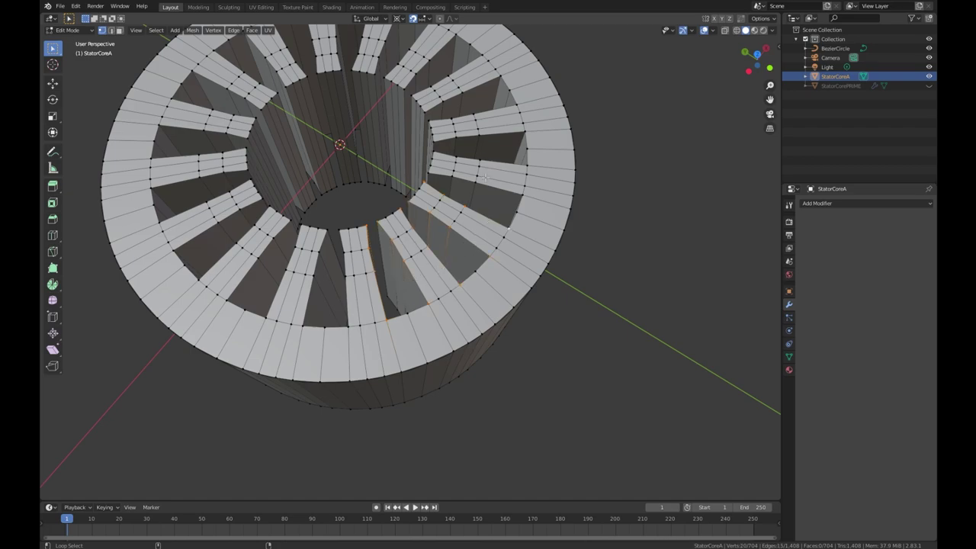
alt+shift+click(422, 186)
alt+shift+click(379, 216)
key(alt+a)
alt+click(446, 356)
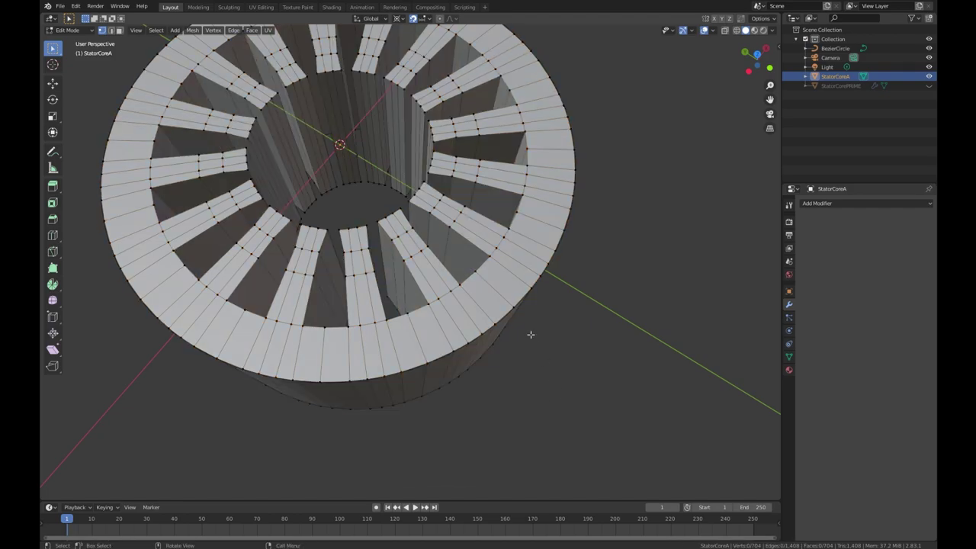
- Examine StatorCoreA's slots, teeth and edge layout from above in Edit Mode
scroll(526, 335, down, 2)
middle_drag(512, 355, 352, 331)
scroll(531, 350, up, 2)
scroll(532, 351, down, 5)
scroll(339, 267, up, 3)
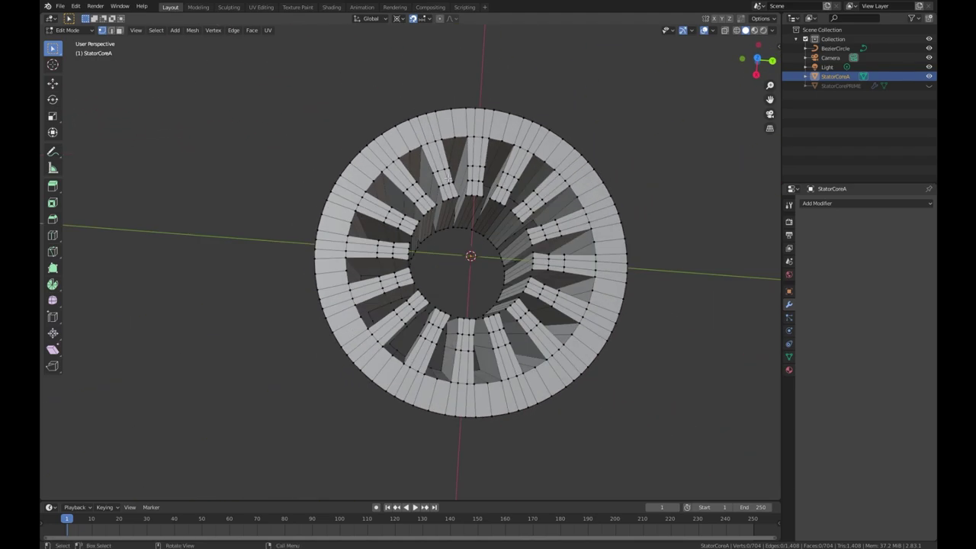
key(KP_7)
scroll(447, 176, up, 2)
shift+middle_drag(447, 176, 298, 298)
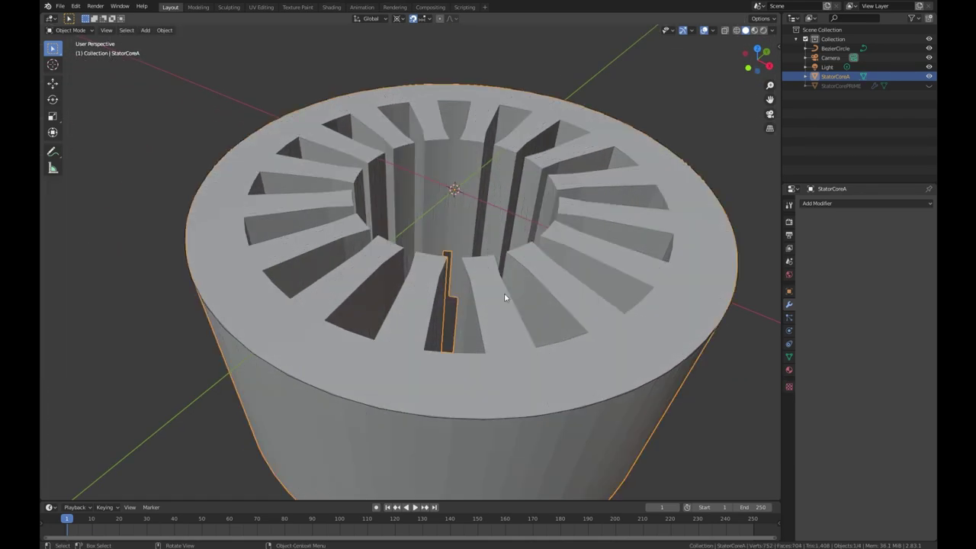
- Hide StatorCoreA in Object Mode and select the Bezier circle
scroll(505, 297, down, 4)
middle_drag(520, 302, 446, 338)
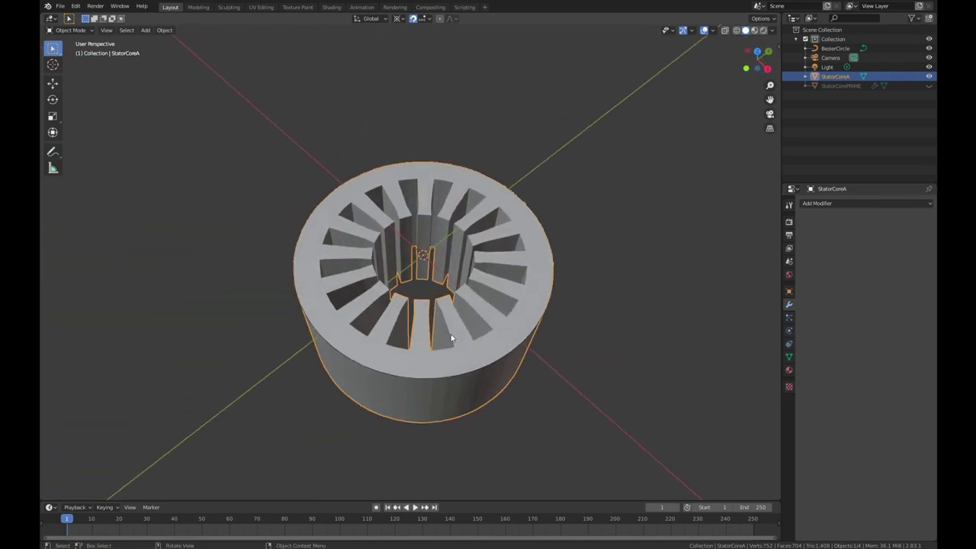
key(h)
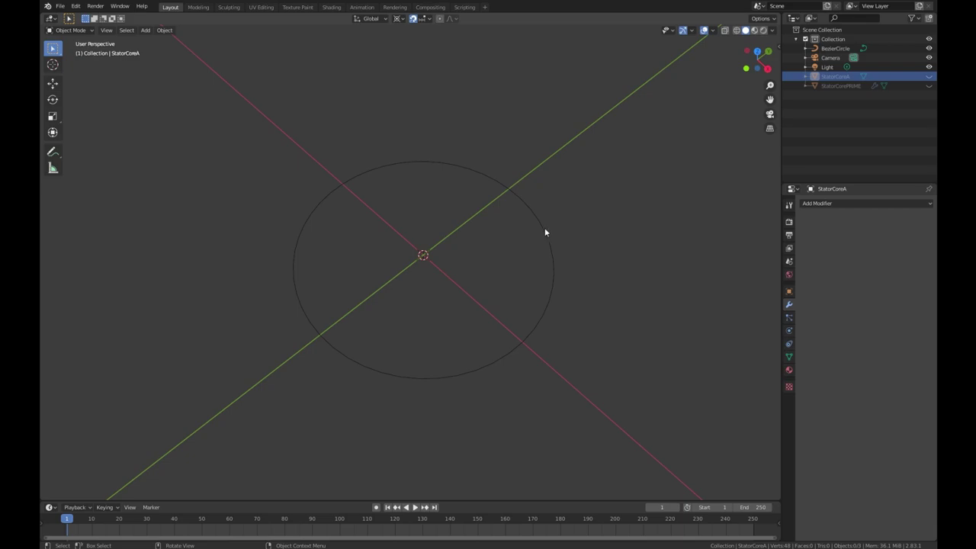
click(545, 227)
middle_drag(604, 181, 645, 200)
scroll(645, 200, down, 2)
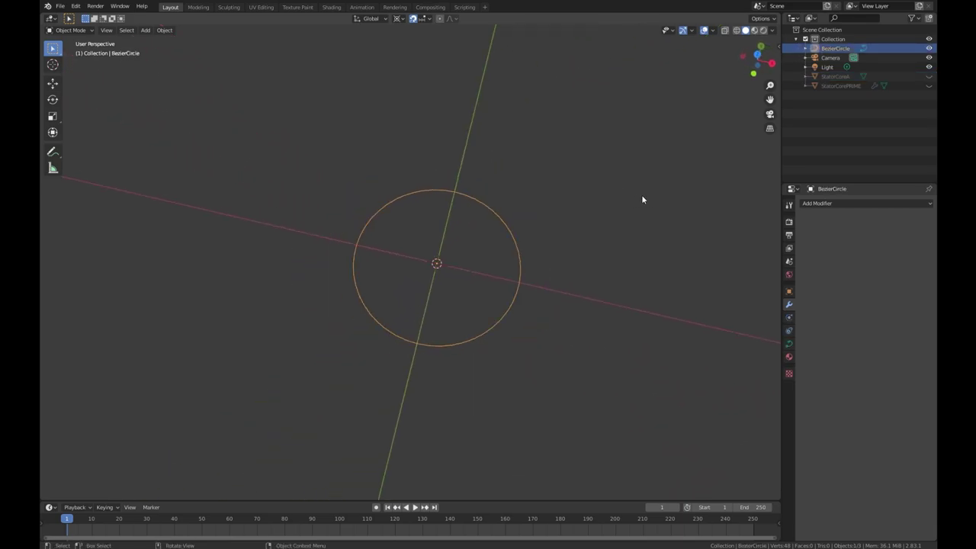
- Add a cube mesh with a size of 3 cm at the centre of the Bezier circle, working in top view
key(KP_7)
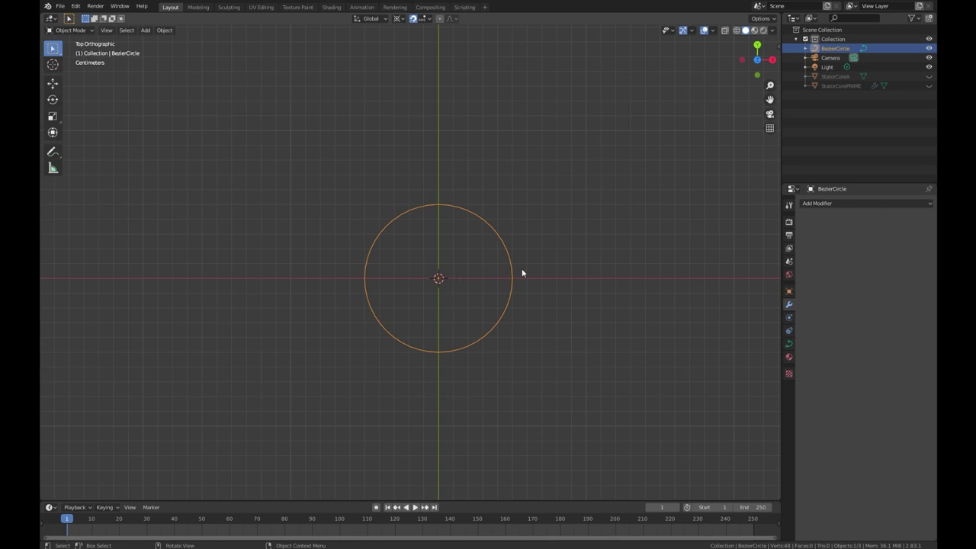
scroll(523, 278, up, 4)
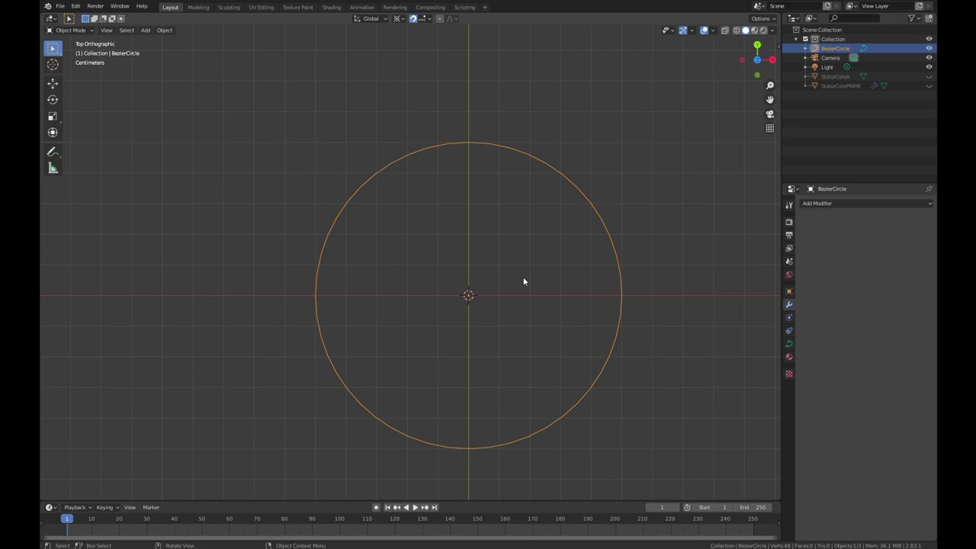
key(shift+a)
mouse_move(516, 281)
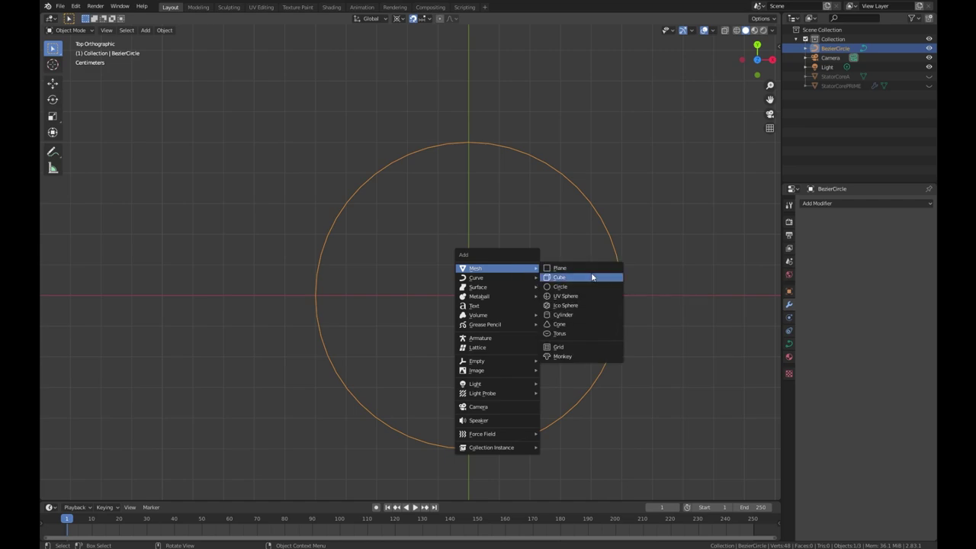
click(593, 277)
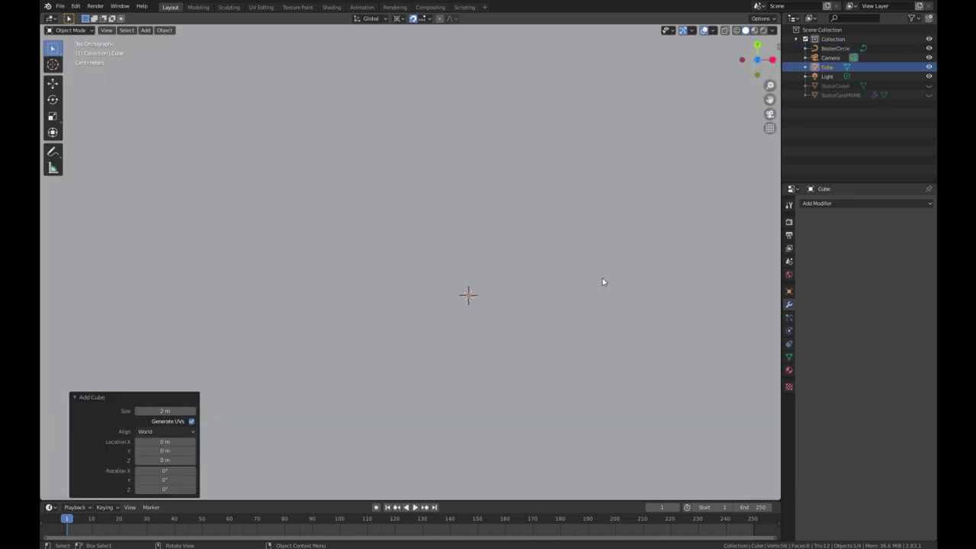
click(165, 411)
text(3cm)
key(Return)
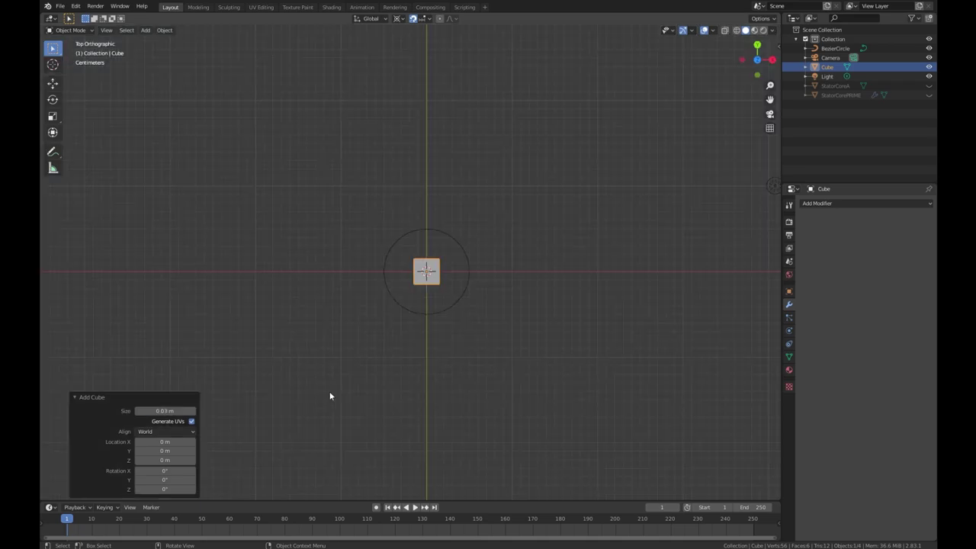
scroll(330, 396, up, 10)
shift+middle_drag(565, 206, 492, 275)
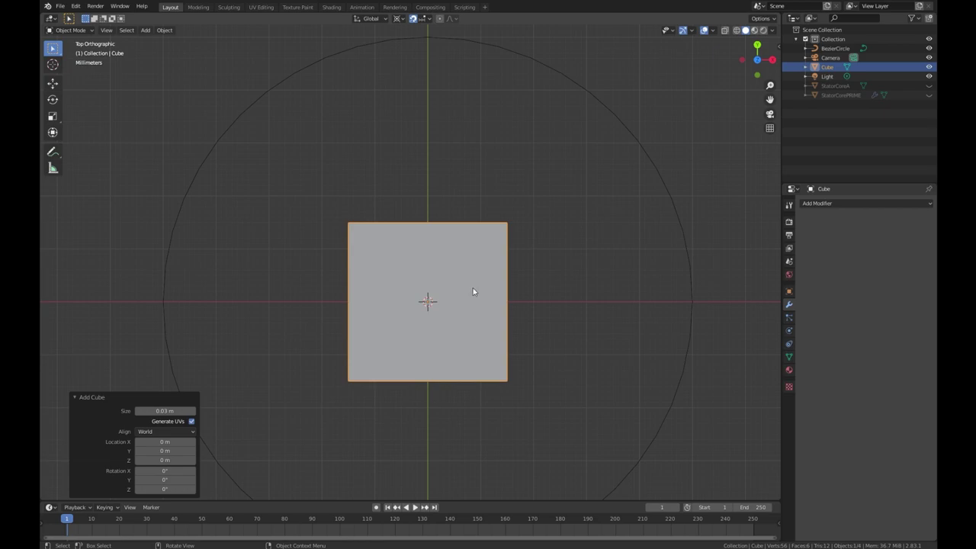
- In Edit Mode, move the cube's mesh 0.025 m along Y and scale it along X to about 0.4
key(Tab)
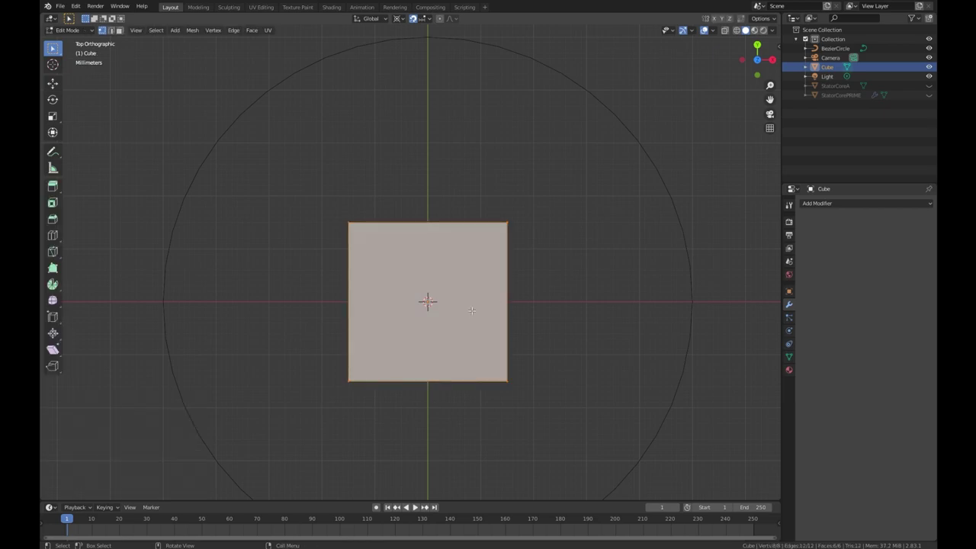
key(g)
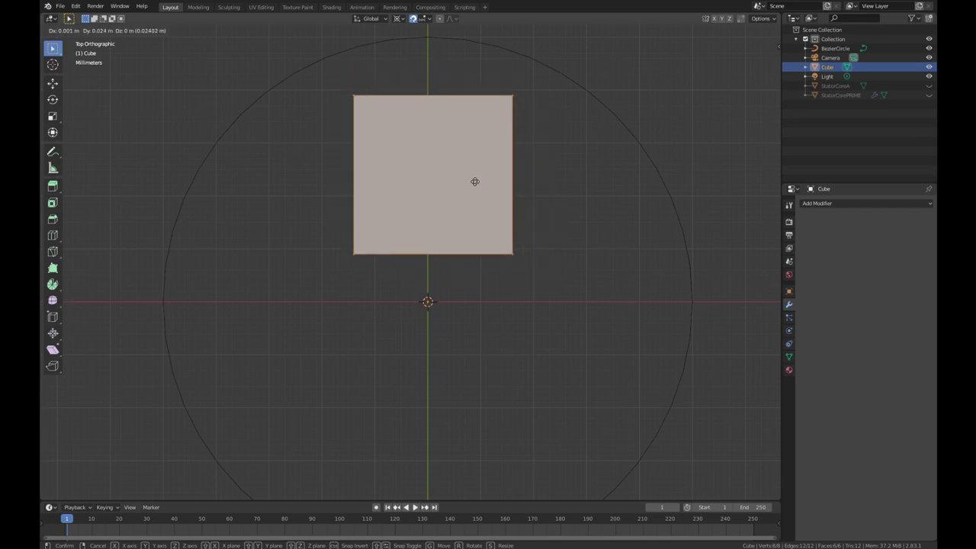
click(472, 177)
scroll(472, 177, down, 2)
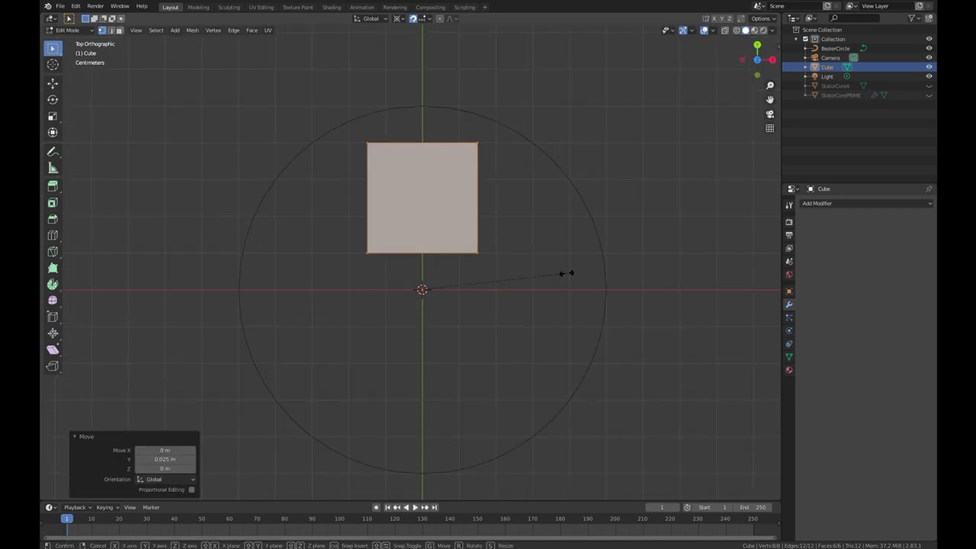
key(s)
key(x)
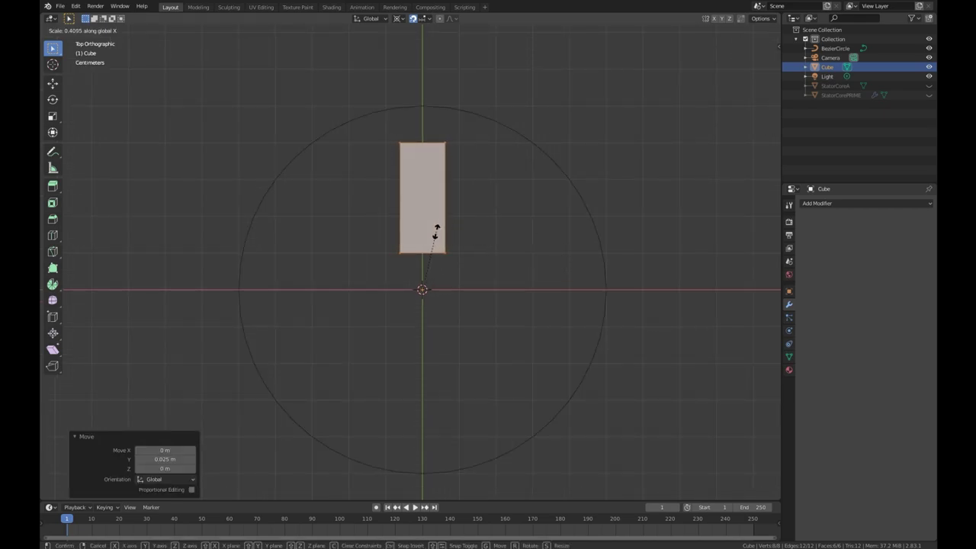
click(435, 229)
key(Tab)
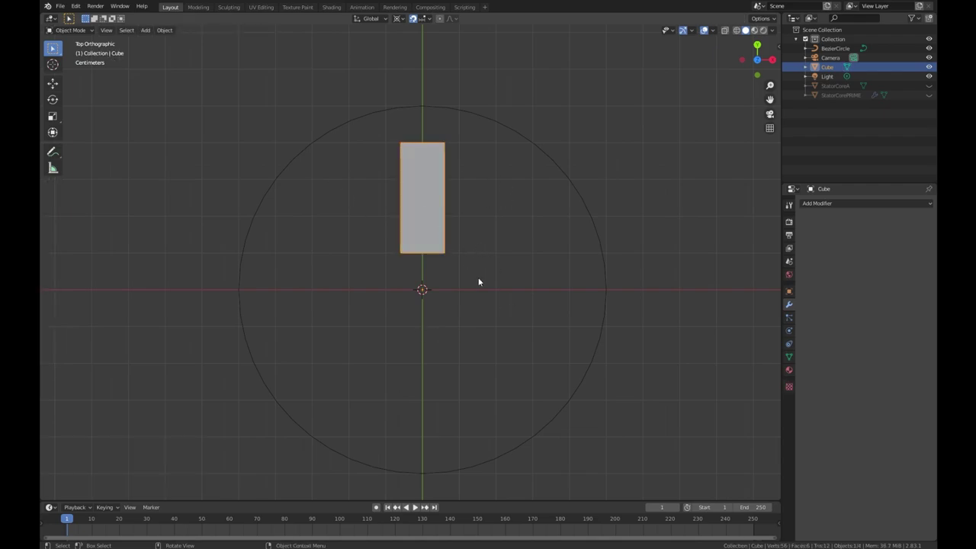
- Make a linked duplicate of the block in place and rotate it 120° about the global Z axis
key(alt)
key(shift+d)
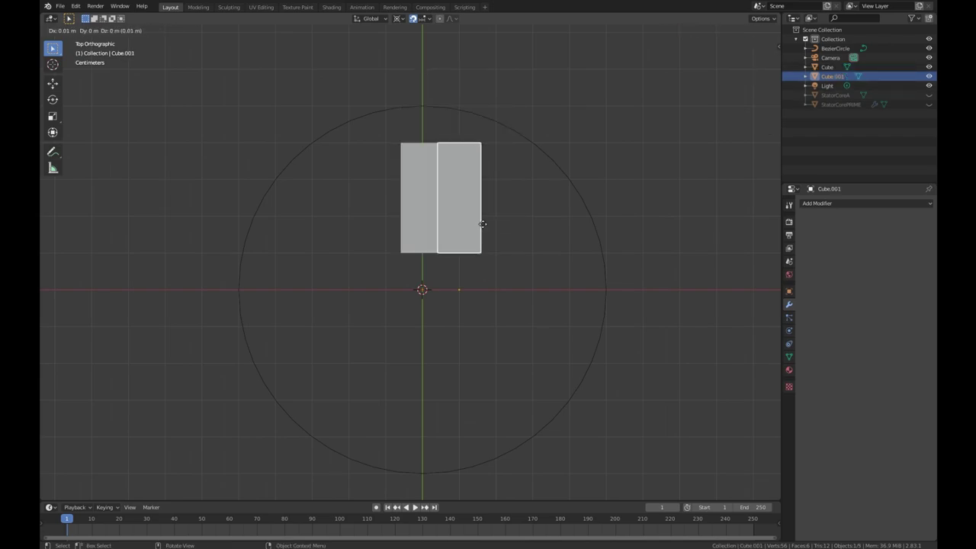
right_click(352, 239)
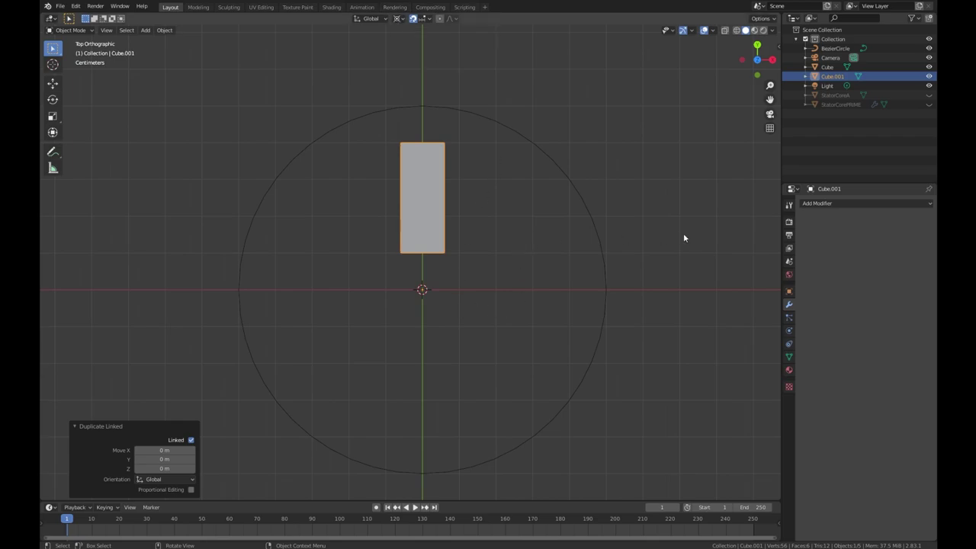
key(r)
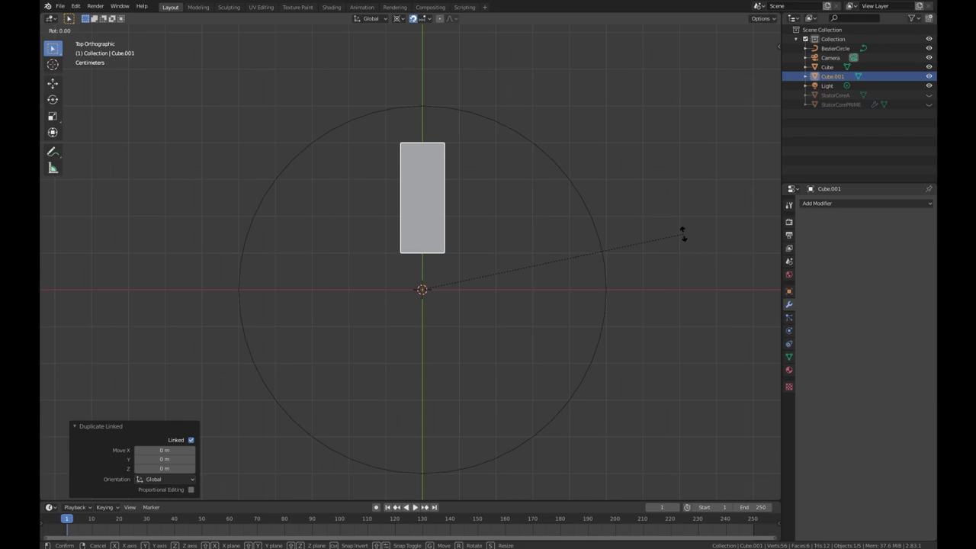
key(z)
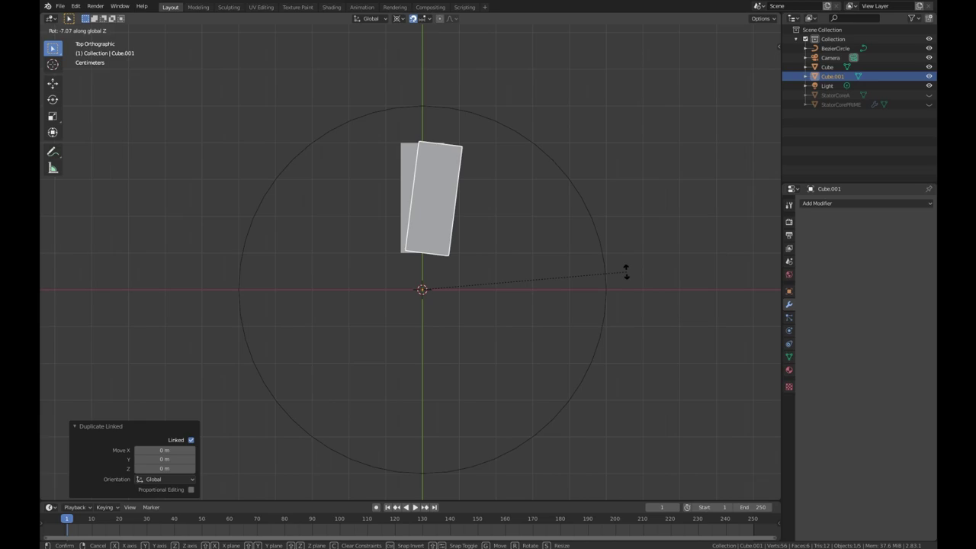
text(120)
key(Return)
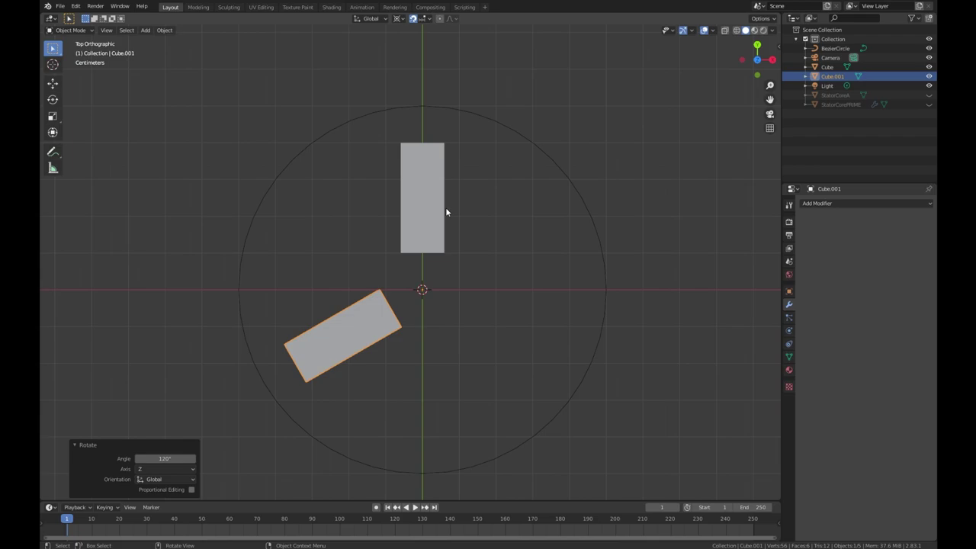
- Make another linked duplicate of the original block in place and rotate it -120° about the global Z axis
click(439, 228)
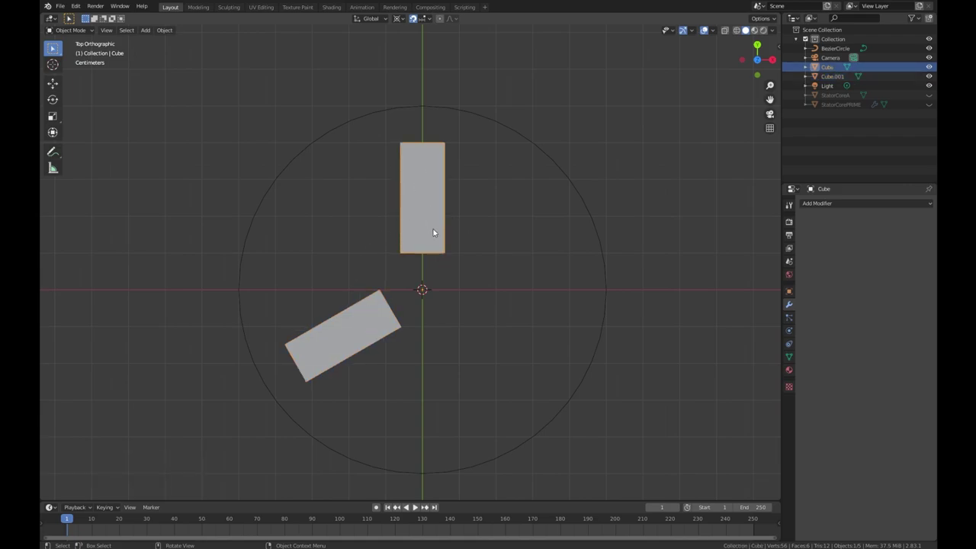
key(alt)
key(alt+d)
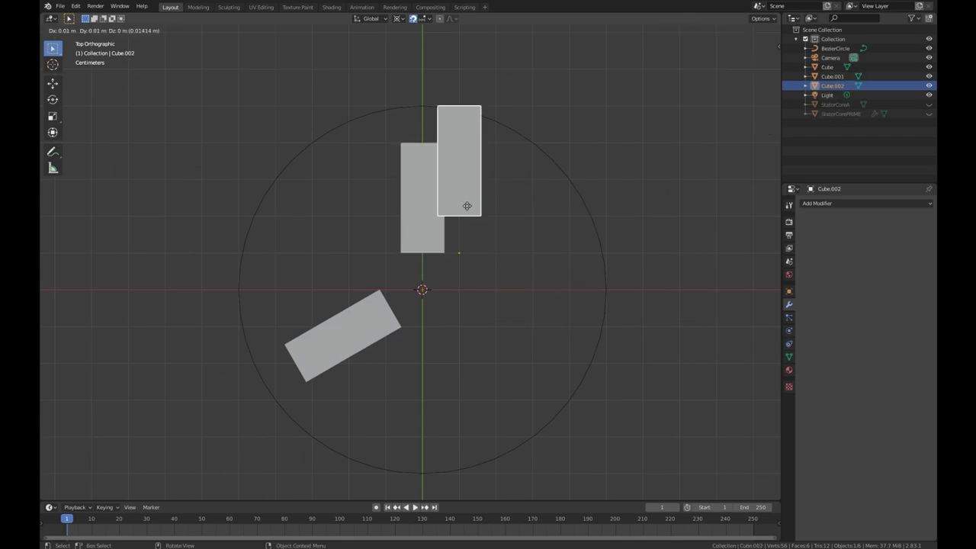
right_click(447, 224)
key(r)
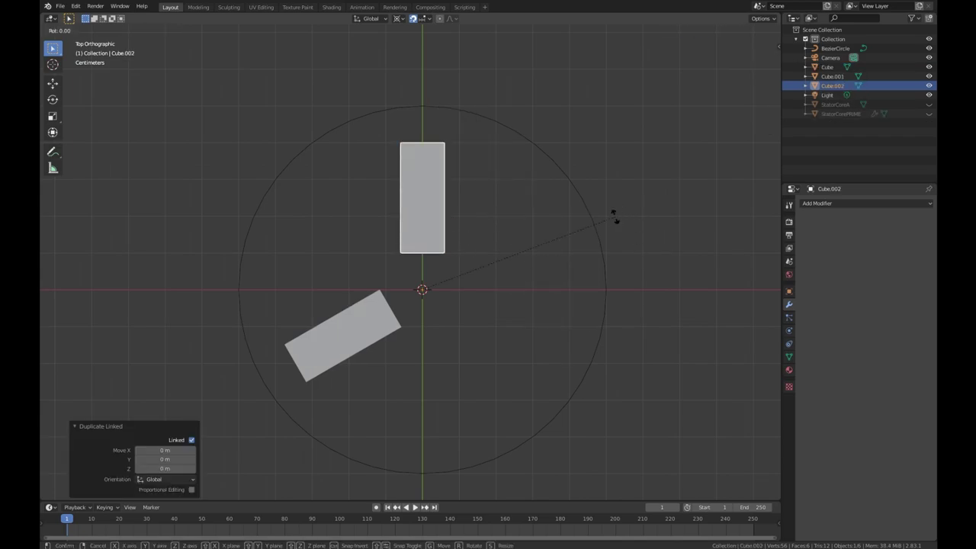
key(1)
key(2)
key(0)
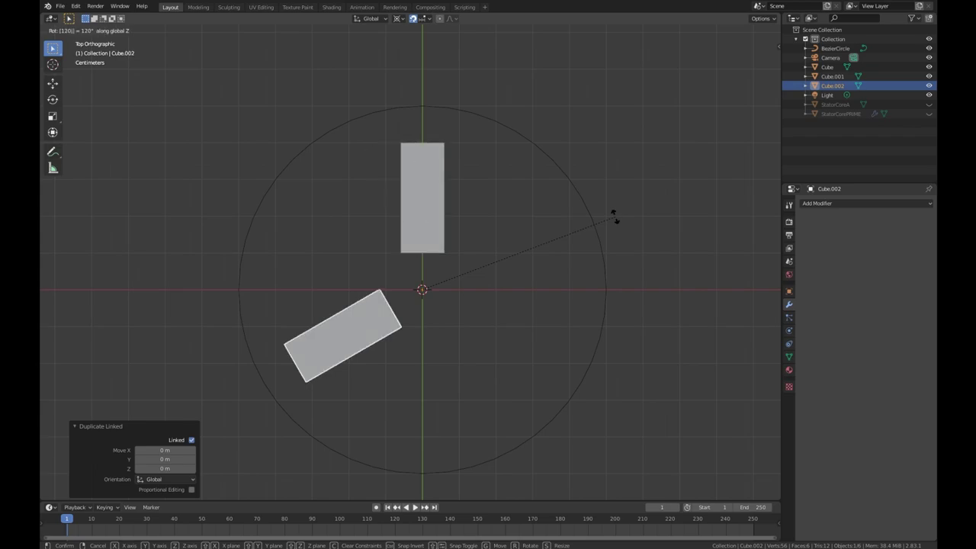
key(minus)
key(Return)
scroll(534, 337, up, 2)
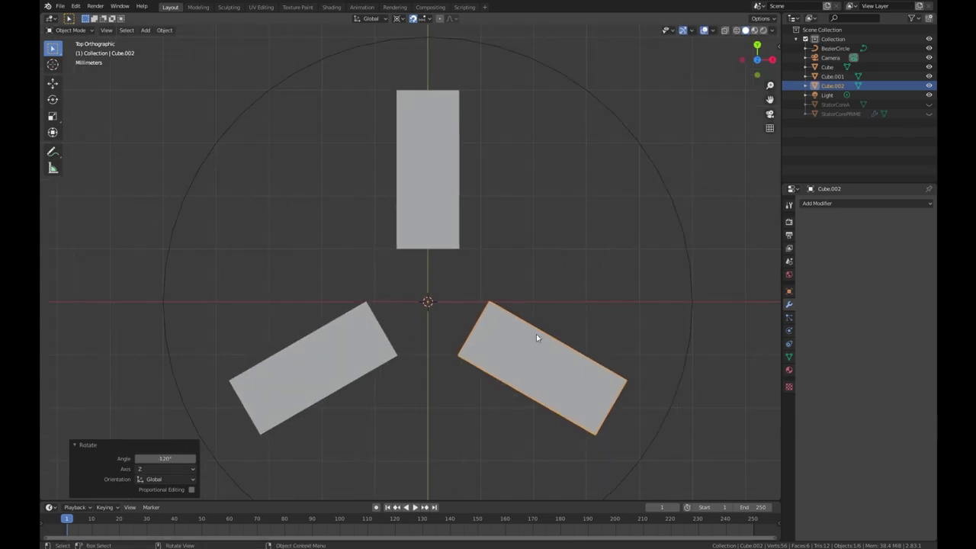
- In Edit Mode, add one centred loop cut running lengthwise along the newest linked block
key(Tab)
scroll(534, 338, up, 1)
shift+middle_drag(534, 338, 425, 299)
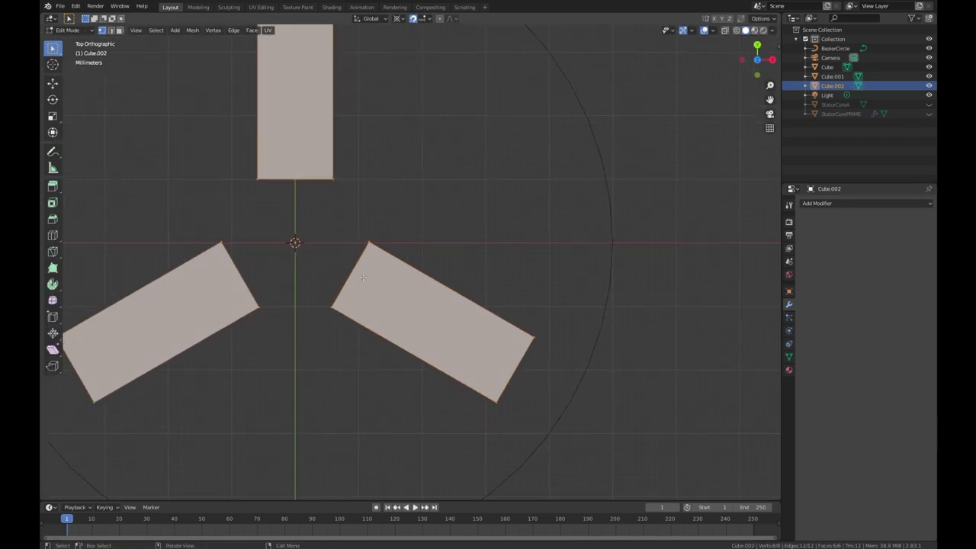
key(alt+a)
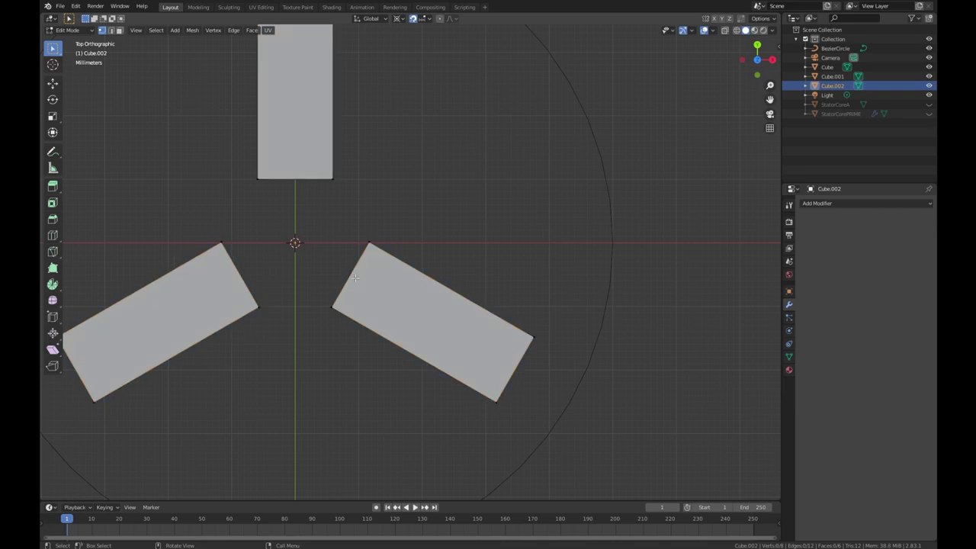
key(ctrl+r)
click(355, 277)
right_click(355, 277)
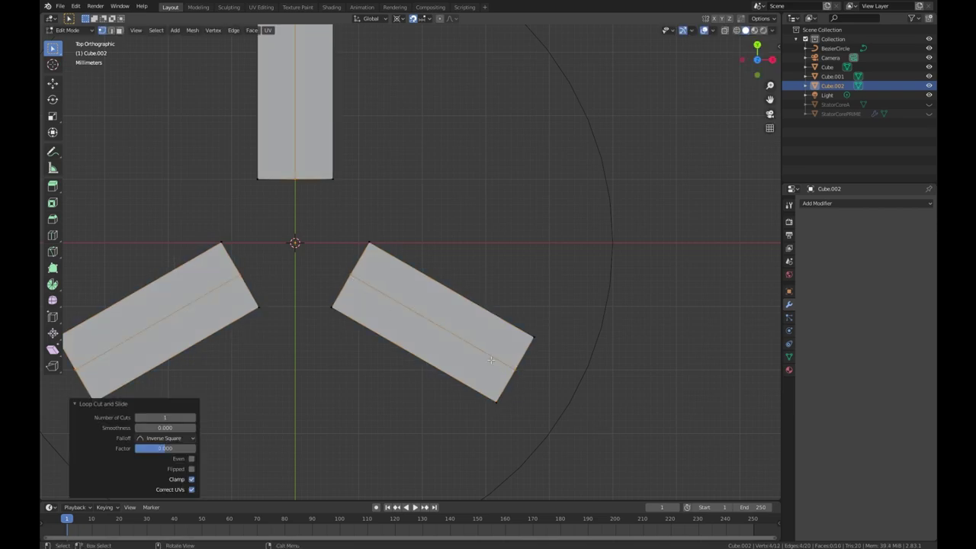
- Move the middle vertex of the block's outer end outward by 0.003 m in X and -0.002 m in Y
click(517, 369)
key(g)
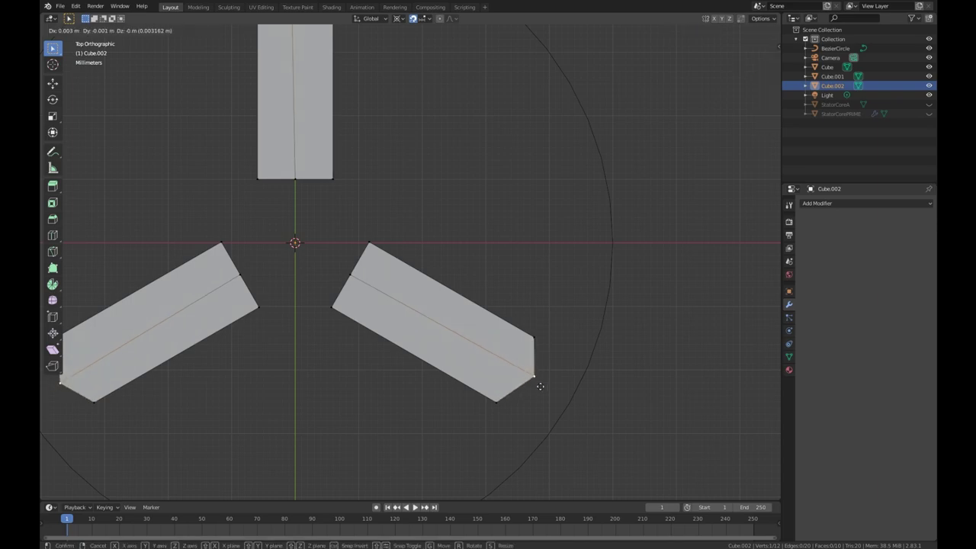
click(538, 390)
scroll(373, 272, down, 2)
scroll(400, 257, down, 1)
scroll(390, 250, up, 1)
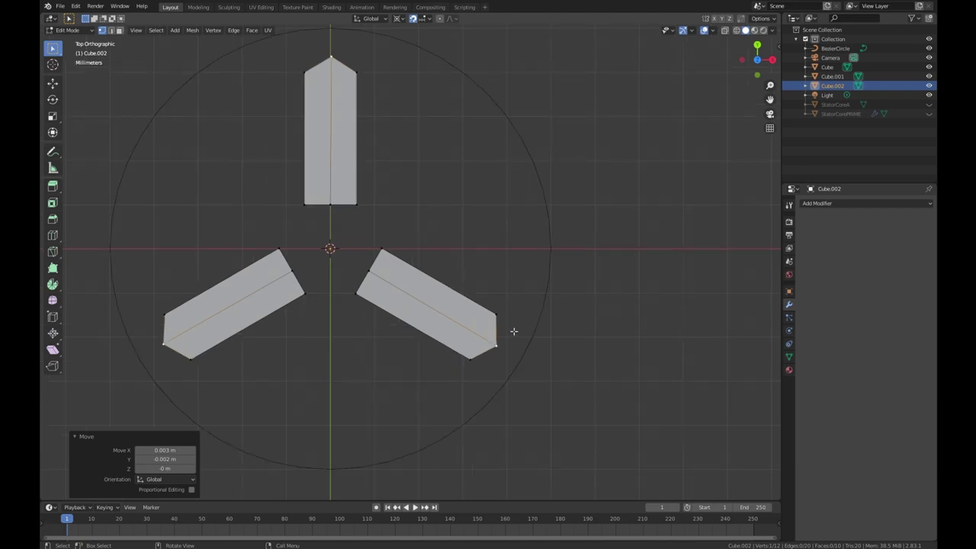
- Add five evenly spaced loop cuts across the length of the linked block
scroll(513, 332, up, 2)
key(ctrl+r)
scroll(433, 301, up, 8)
click(434, 300)
right_click(433, 301)
middle_drag(394, 389, 420, 320)
scroll(427, 335, down, 5)
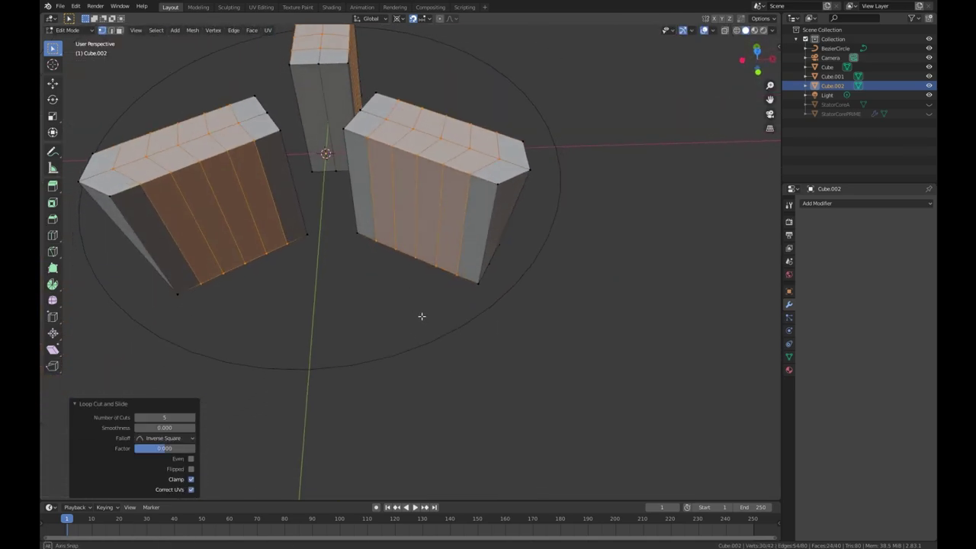
- Bevel the edge loop around the block's top by about 0.006 m, leave Edit Mode and inspect the three linked blocks
click(496, 267)
mouse_move(370, 251)
middle_down()
mouse_move(396, 276)
mouse_move(377, 269)
mouse_move(375, 241)
middle_up()
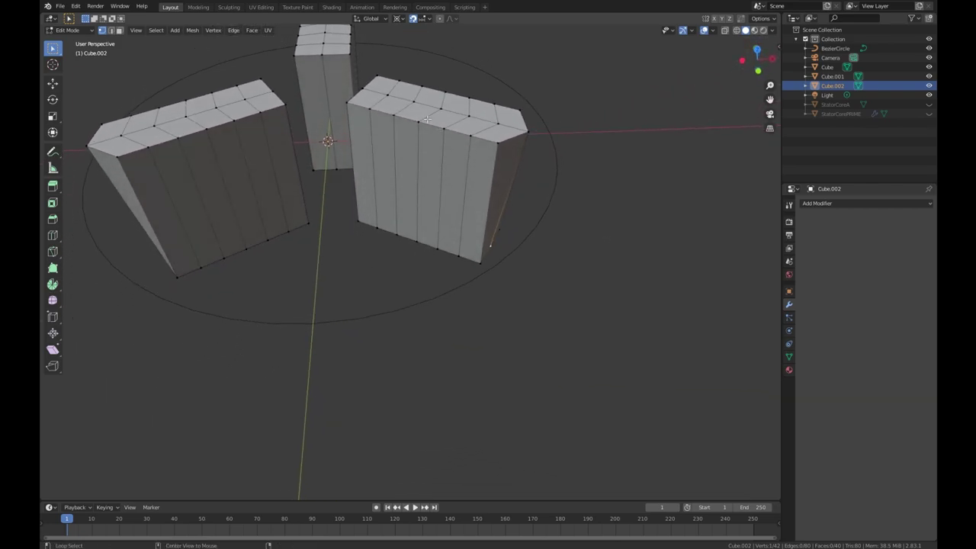
alt+click(454, 134)
middle_drag(454, 134, 409, 218)
alt+click(381, 148)
middle_drag(381, 148, 412, 230)
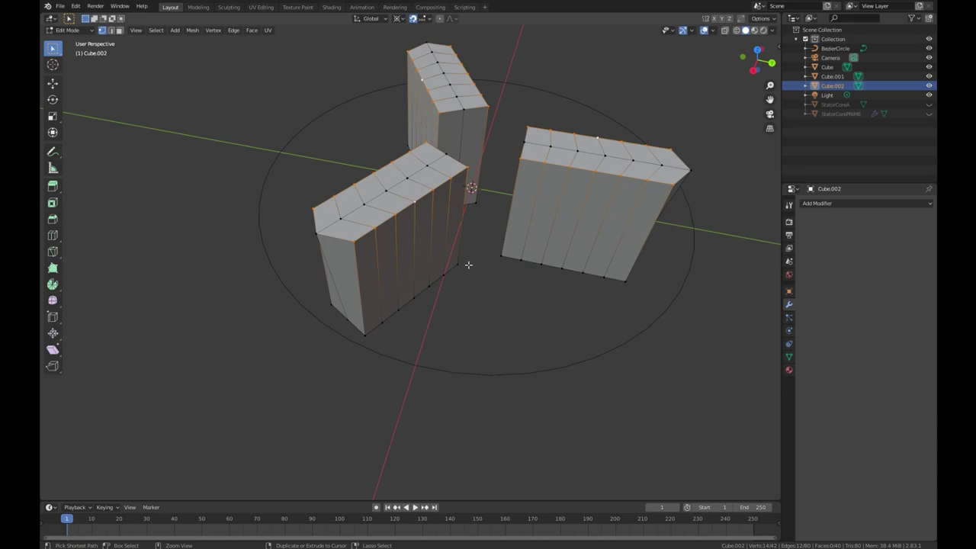
key(ctrl+b)
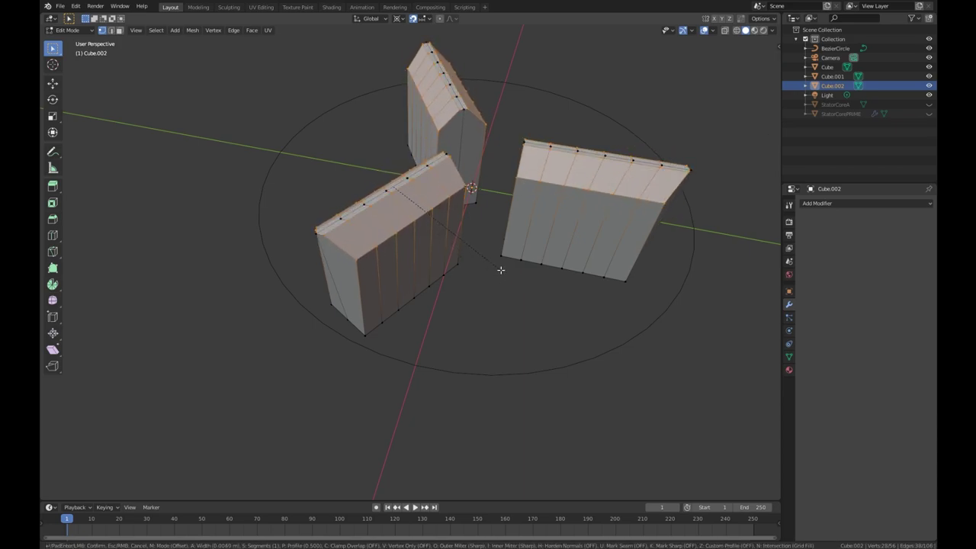
click(497, 266)
middle_drag(497, 266, 292, 244)
key(Tab)
scroll(500, 233, down, 4)
scroll(305, 252, down, 3)
middle_drag(429, 308, 767, 328)
scroll(318, 363, up, 6)
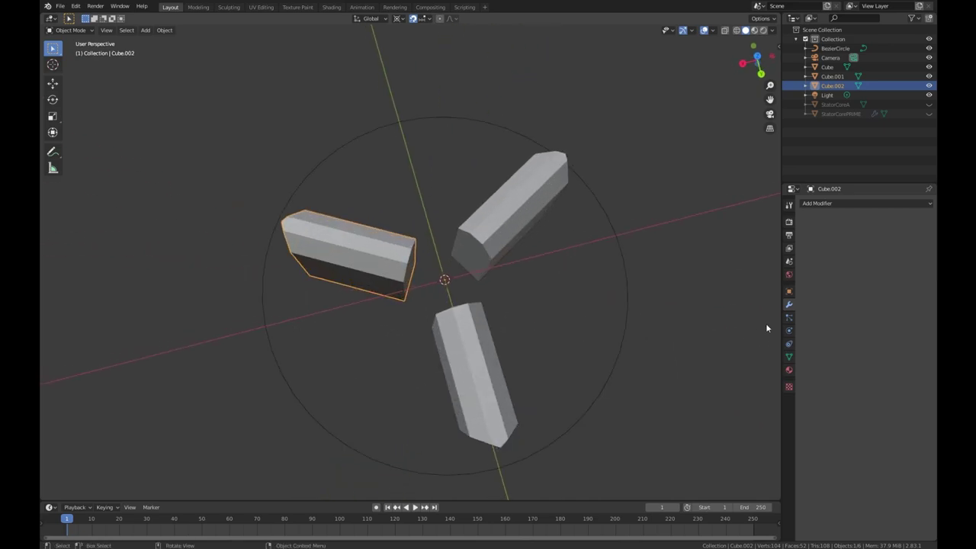
- Delete all three linked blocks from the scene, keeping the Bezier circle
key(KP_7)
click(409, 151)
shift+click(412, 241)
shift+click(354, 250)
key(Delete)
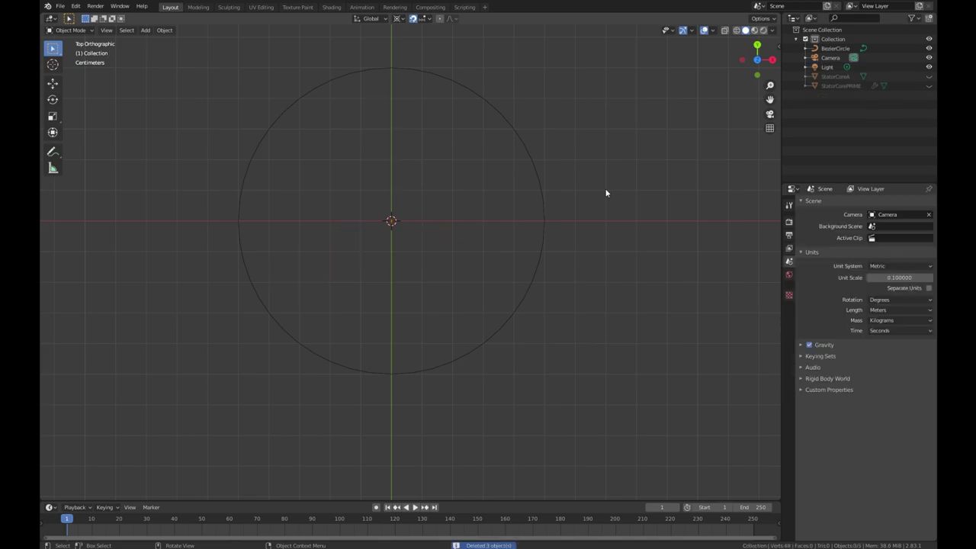
scroll(504, 180, down, 5)
scroll(503, 180, down, 4)
scroll(502, 181, up, 3)
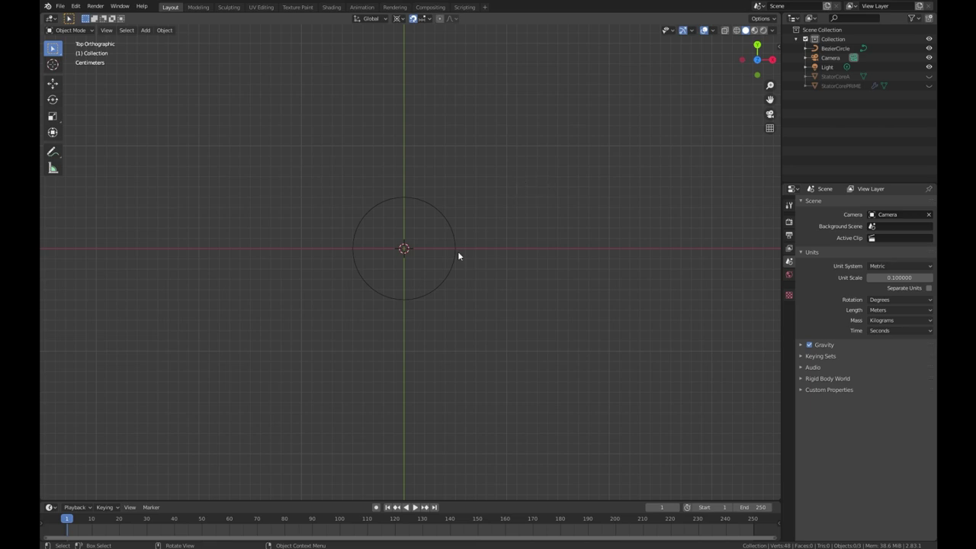
key(shift)
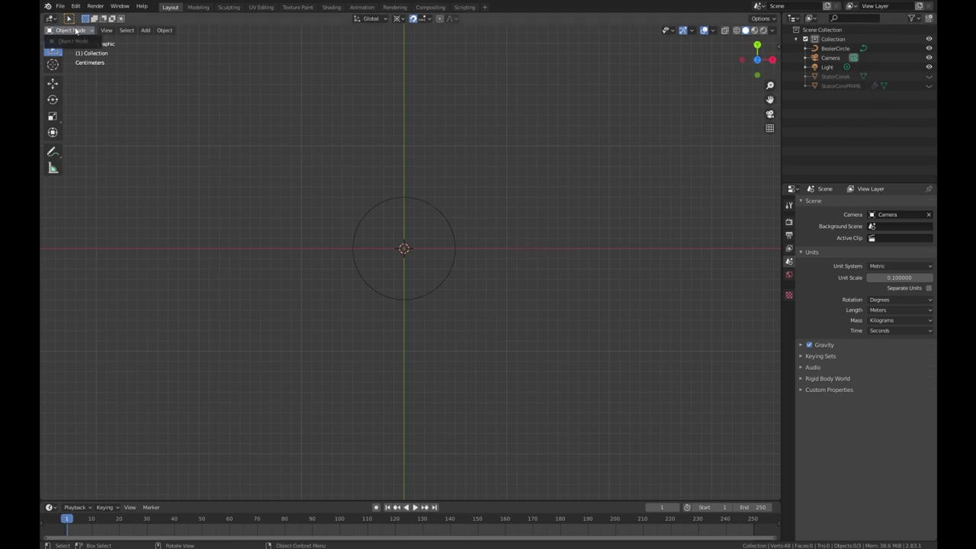
key(shift+a)
mouse_move(452, 176)
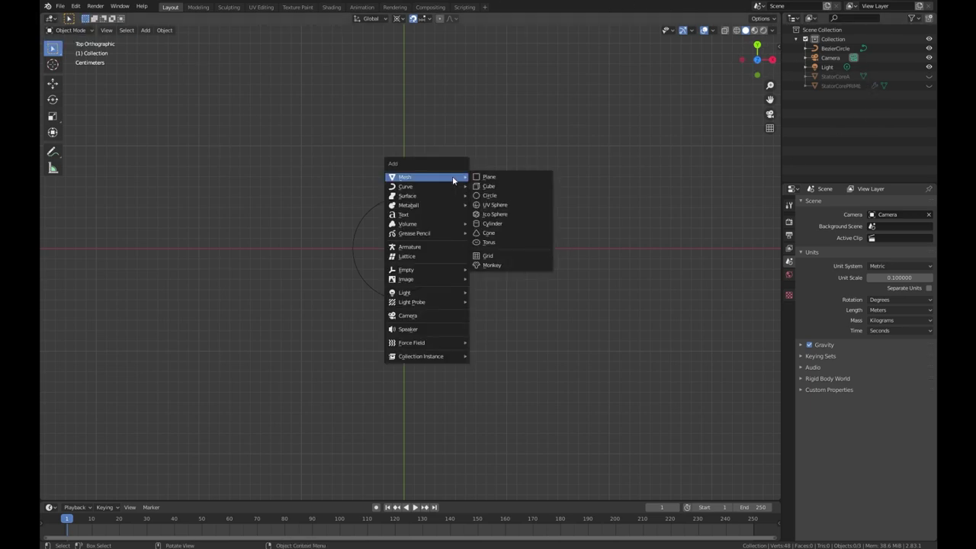
click(528, 196)
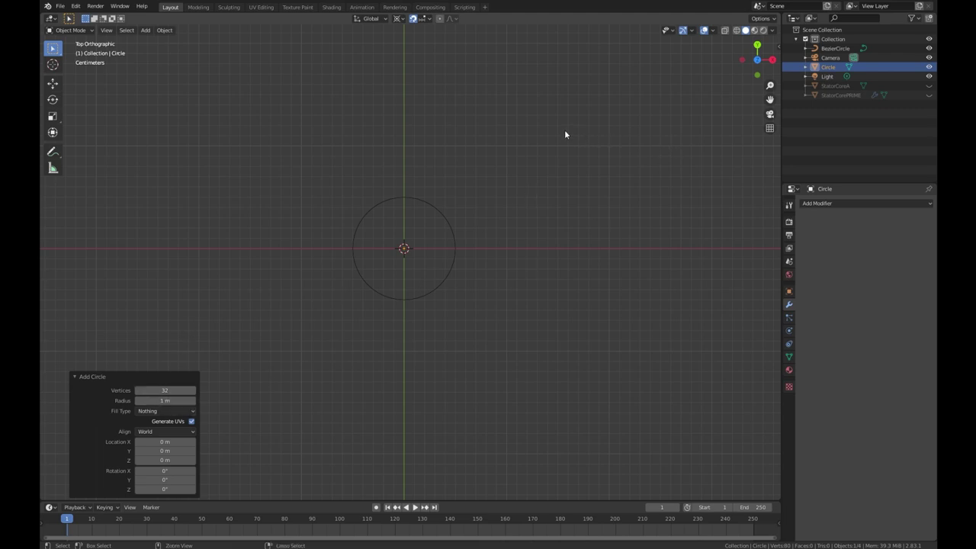
key(Delete)
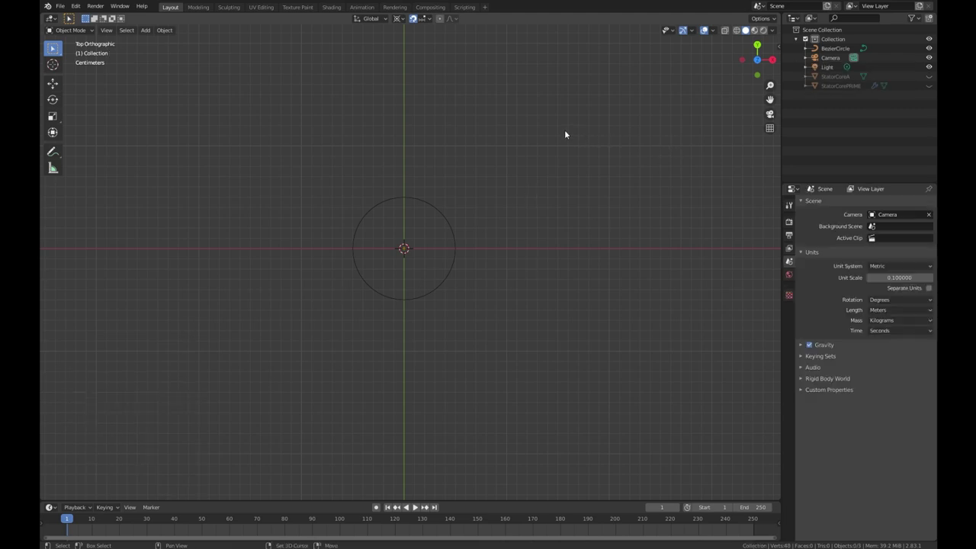
- Add a Bezier circle with a radius of 0.5 m at the origin, around the existing smaller circle
key(shift+a)
mouse_move(568, 140)
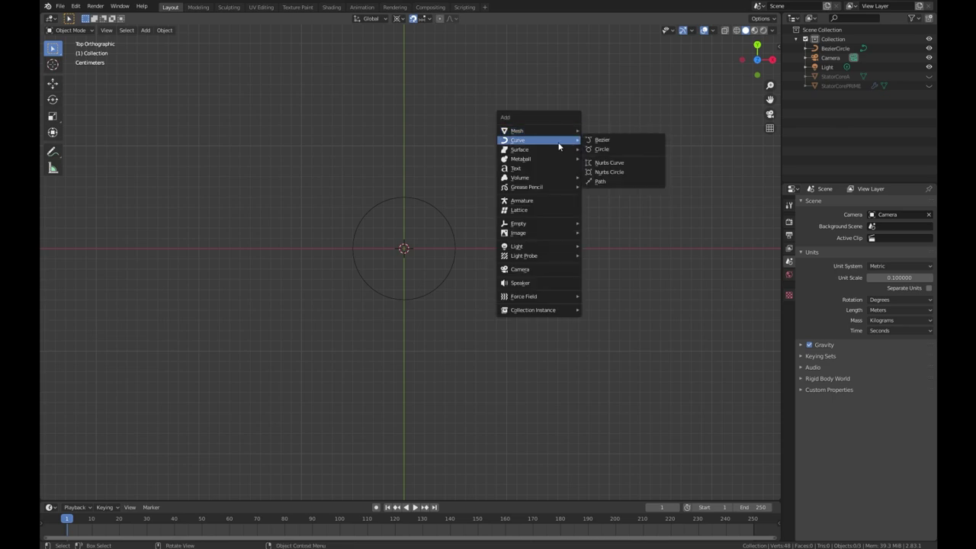
click(630, 150)
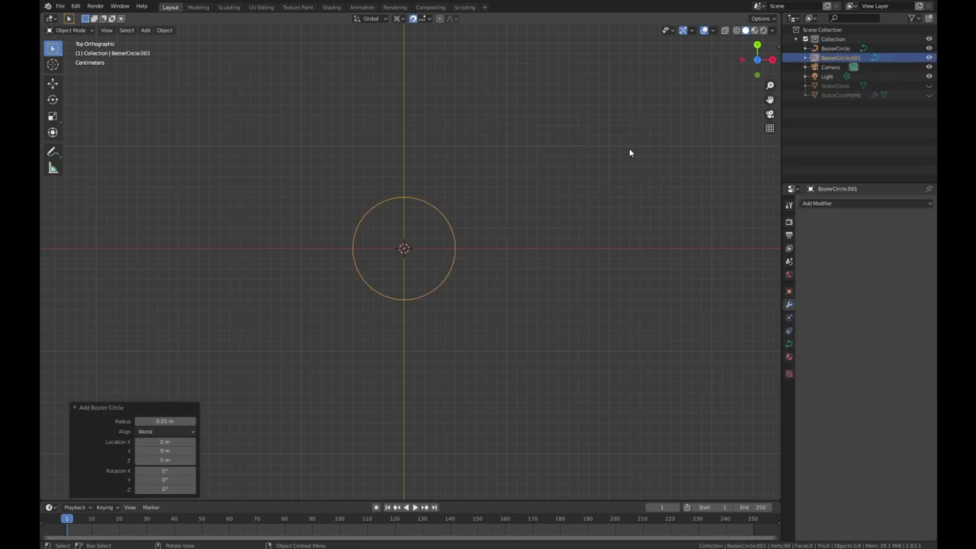
click(163, 420)
text(0.5)
key(Return)
scroll(444, 401, down, 6)
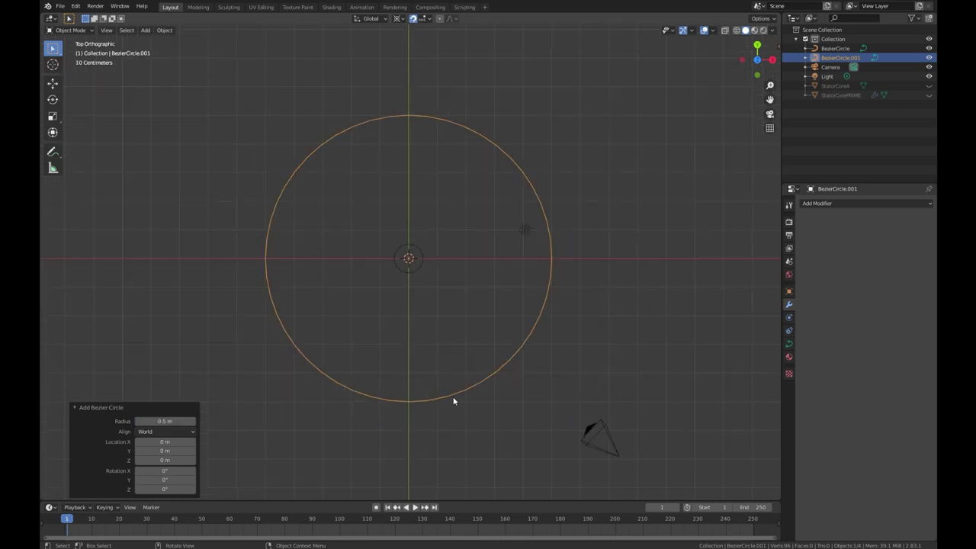
scroll(435, 338, up, 2)
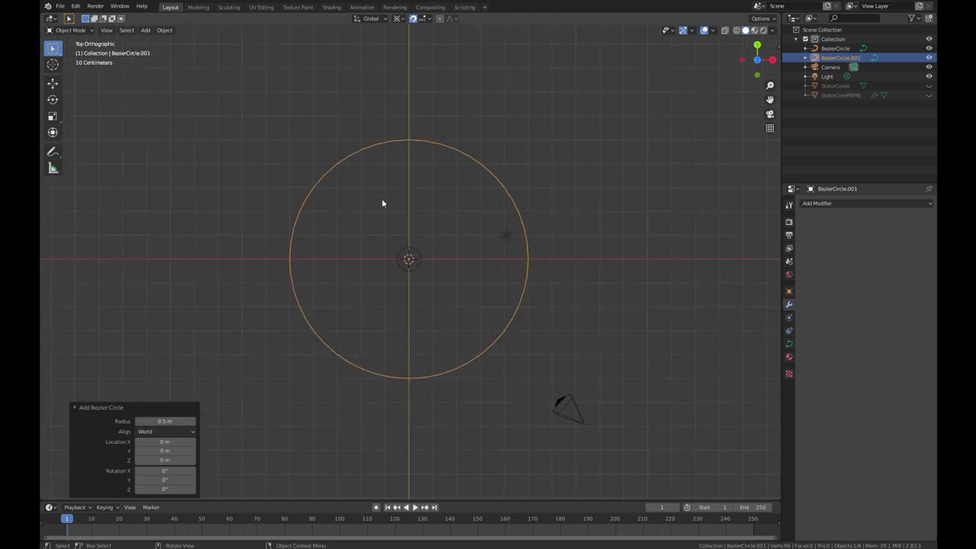
scroll(442, 266, up, 2)
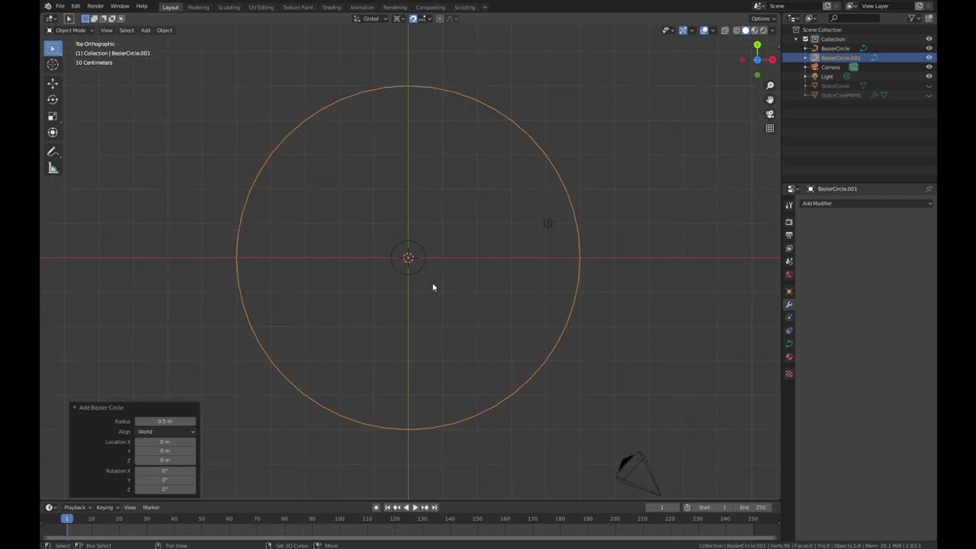
- Add a 0.03 m mesh cube at the centre of the circles
key(shift+a)
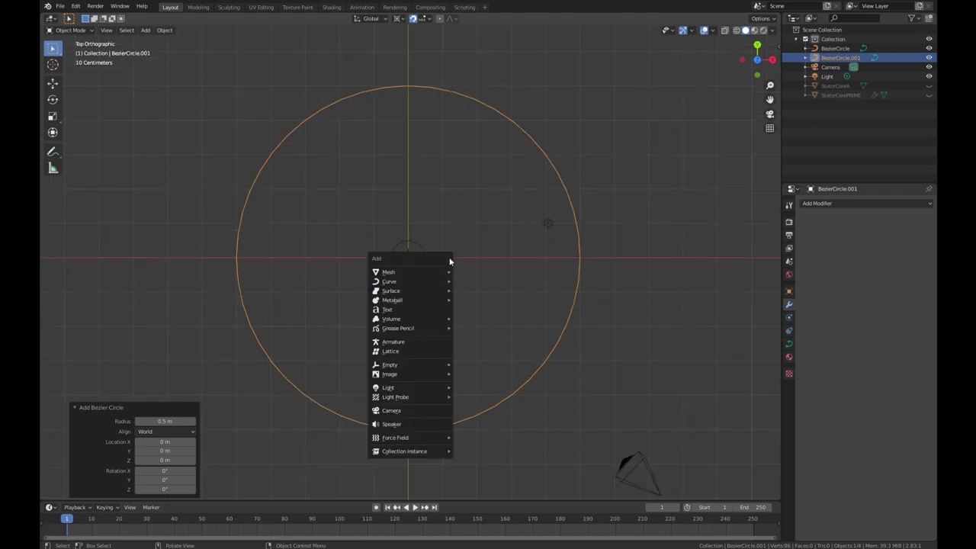
mouse_move(428, 276)
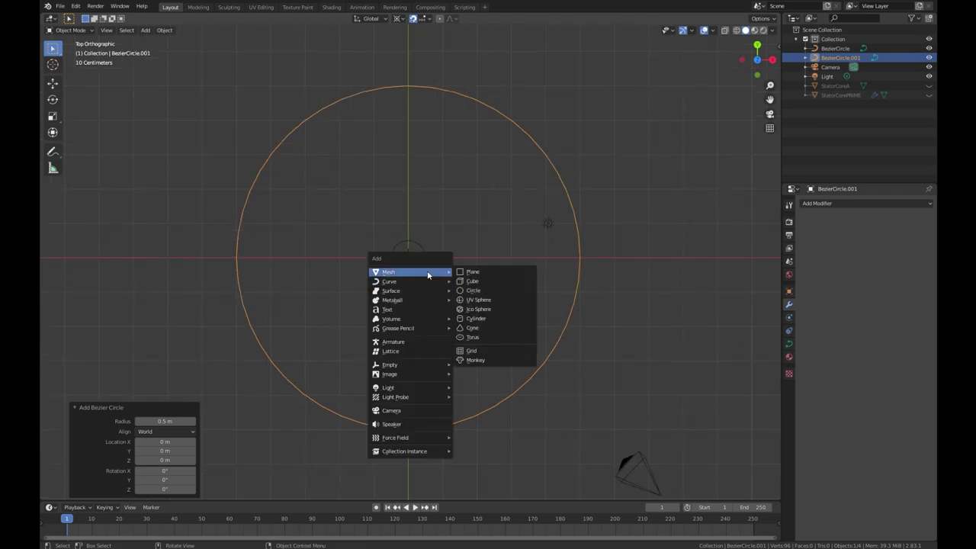
click(485, 281)
scroll(464, 263, up, 4)
scroll(394, 277, down, 4)
scroll(403, 280, up, 4)
scroll(404, 263, up, 4)
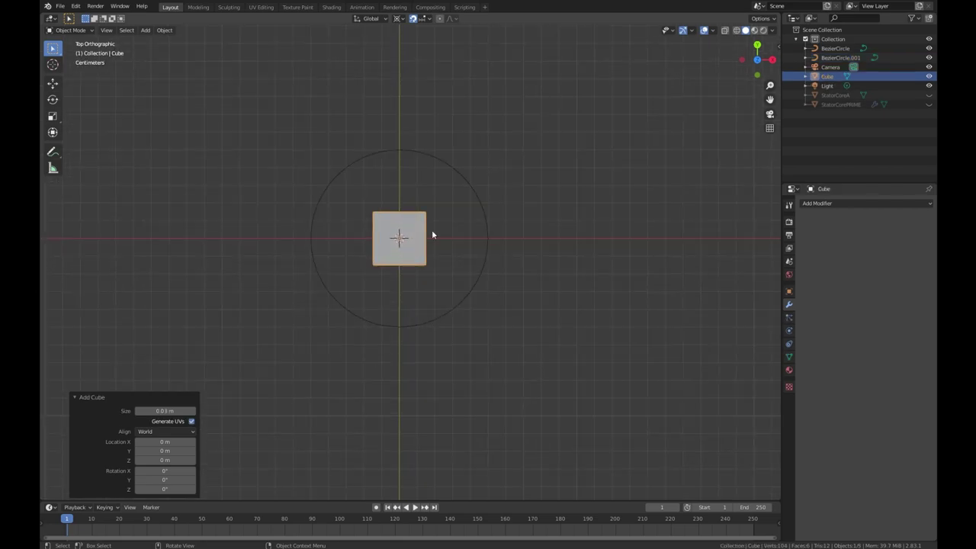
- Shift the whole cube mesh -0.015 m along Y in Edit Mode, leaving its origin at the circle centre
key(Tab)
key(g)
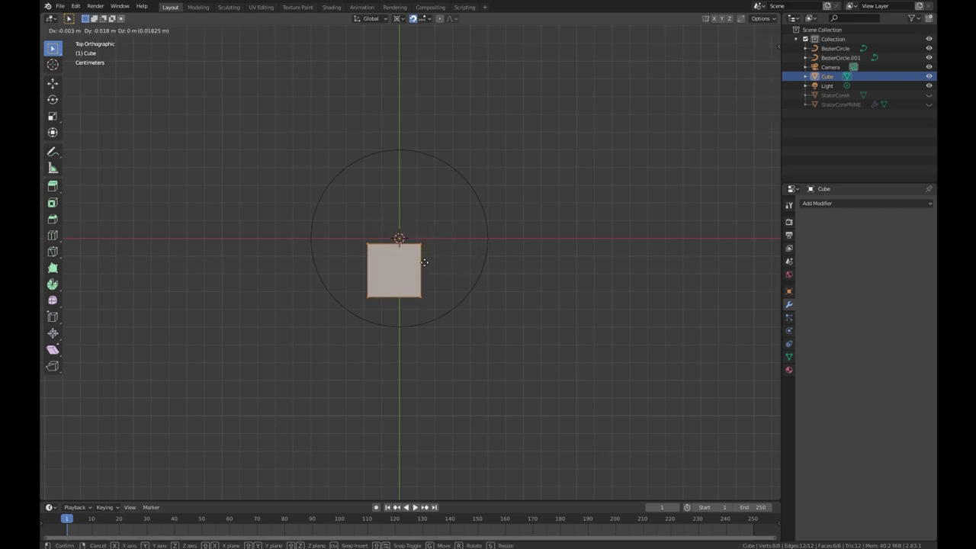
key(ctrl)
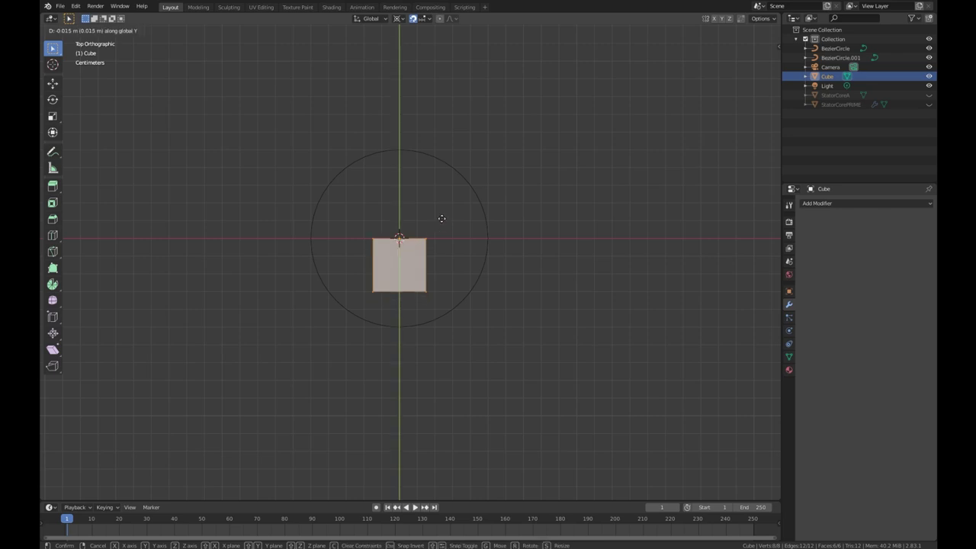
click(443, 216)
- Select the four vertices of the cube's outer -Y end and move them -0.3 m along Y
scroll(434, 251, down, 5)
click(406, 273)
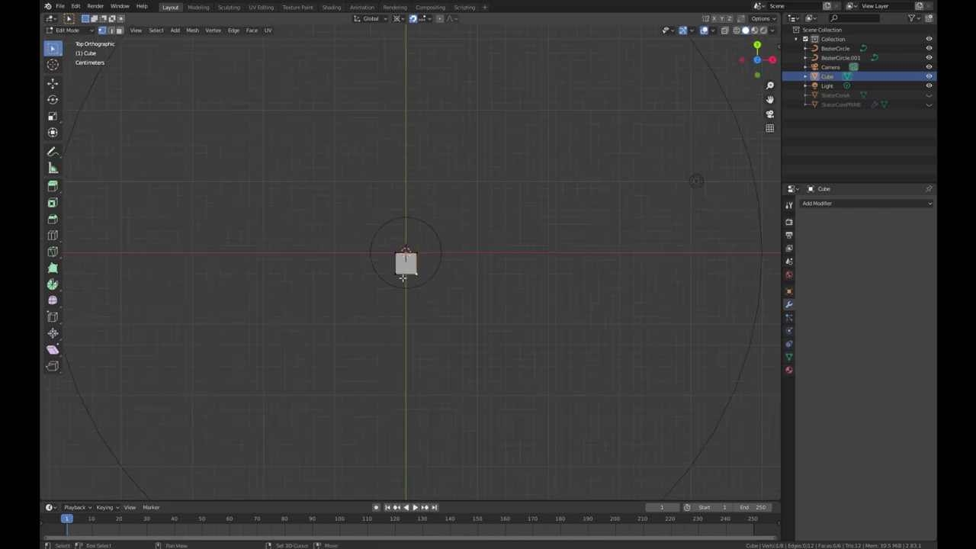
middle_drag(427, 279, 420, 279)
shift+click(396, 274)
key(g)
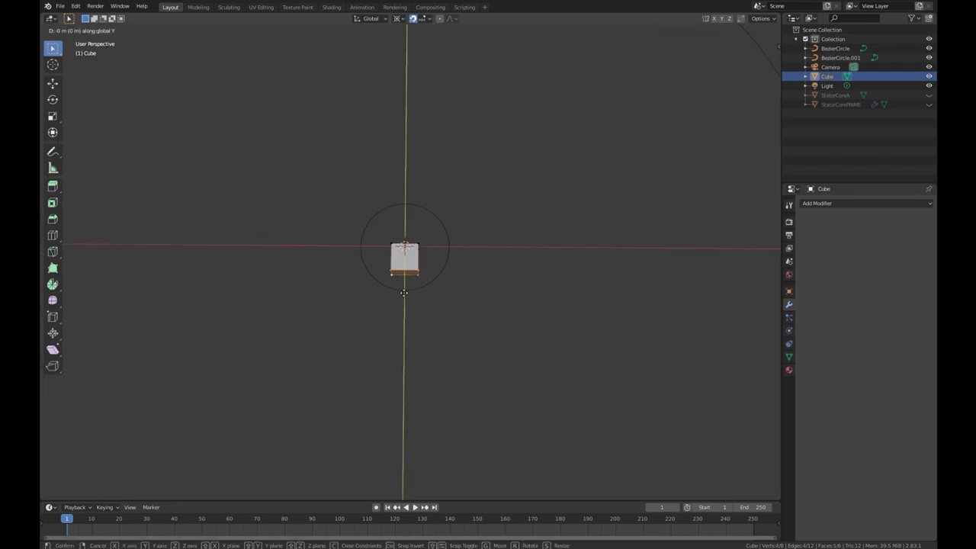
key(Escape)
key(KP_7)
scroll(442, 92, down, 6)
shift+middle_drag(483, 218, 506, 163)
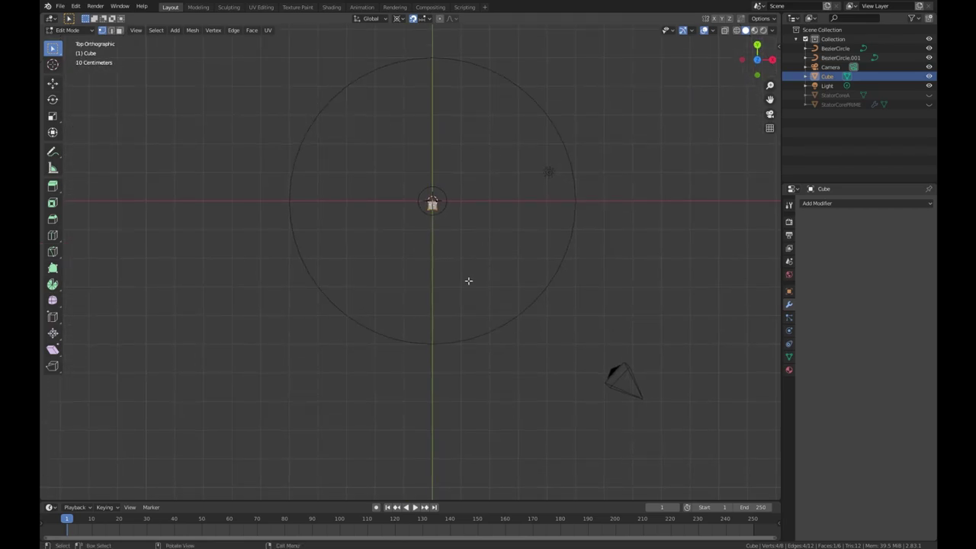
key(g)
key(y)
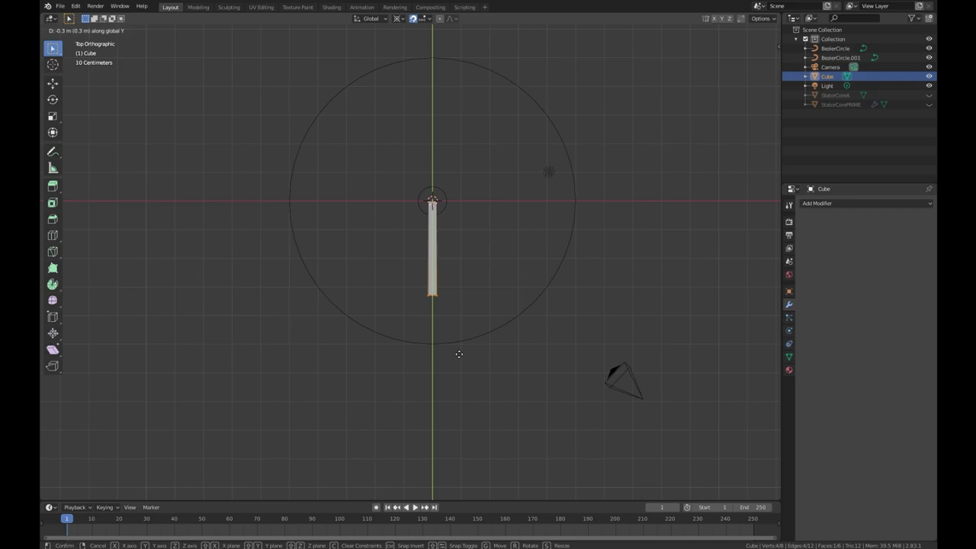
click(459, 354)
- Reselect the bar's outer end vertices and move them a further -0.12 m along Y towards the large circle
scroll(438, 272, up, 3)
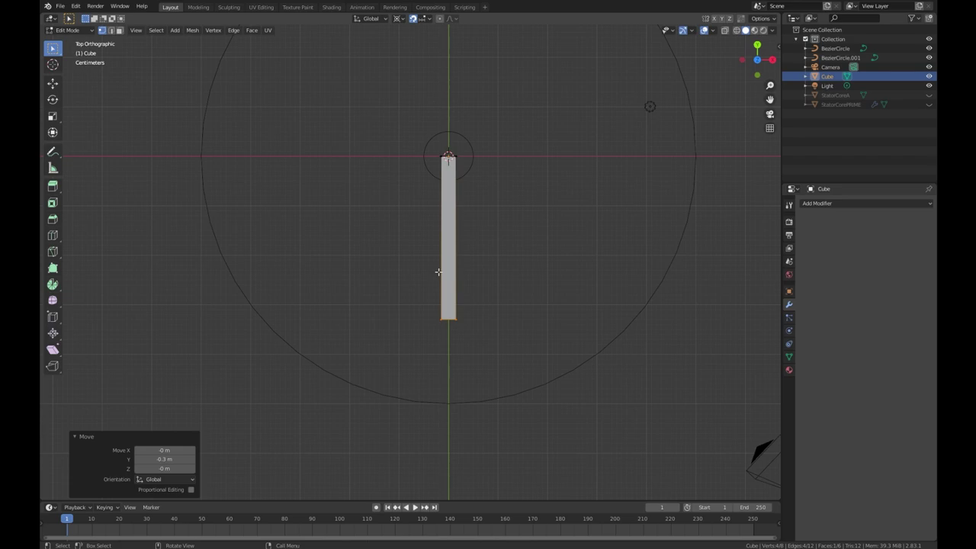
scroll(438, 271, up, 6)
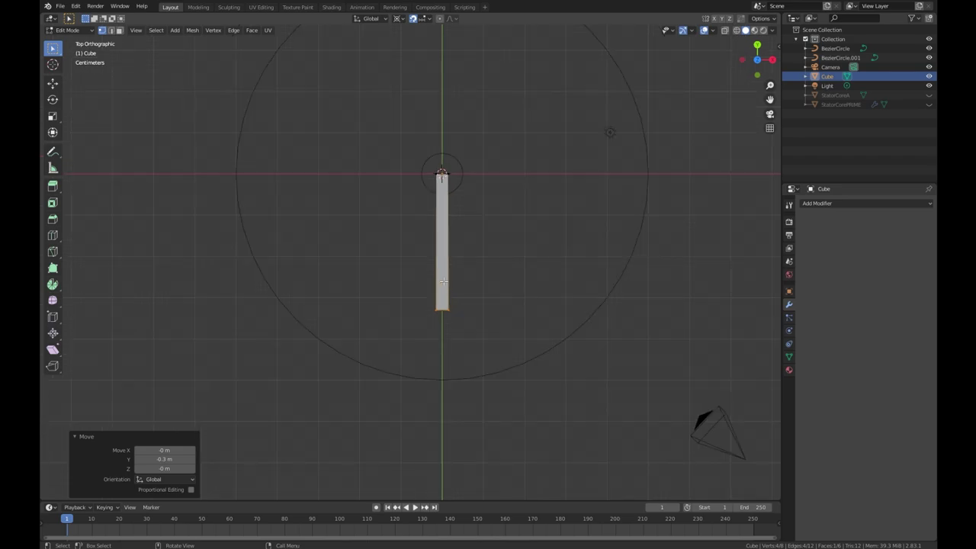
scroll(508, 329, up, 6)
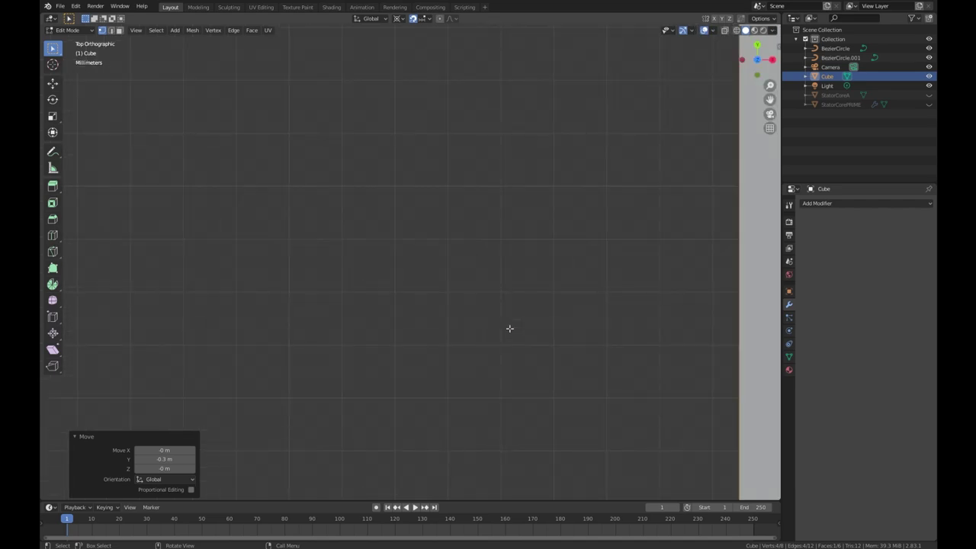
scroll(508, 329, down, 6)
shift+middle_drag(676, 385, 557, 272)
scroll(473, 276, down, 5)
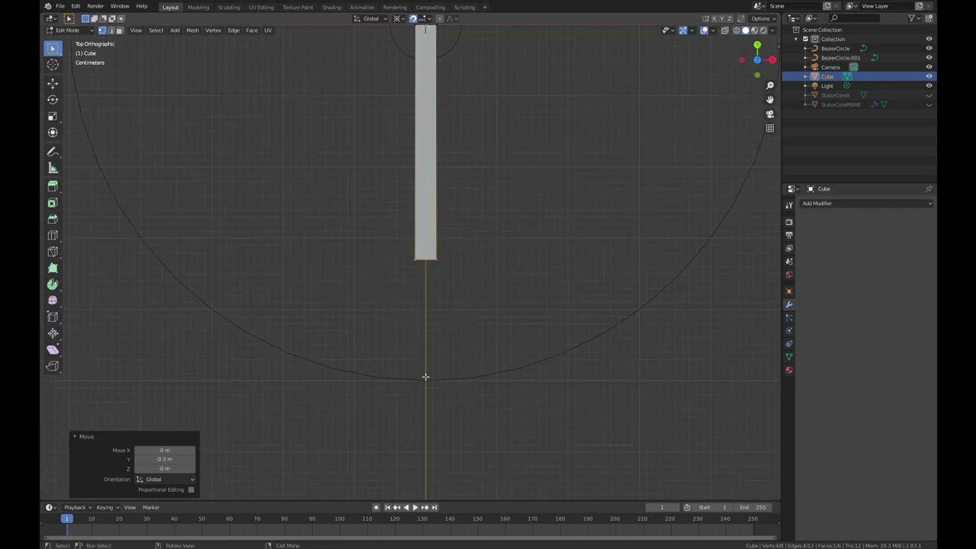
click(412, 260)
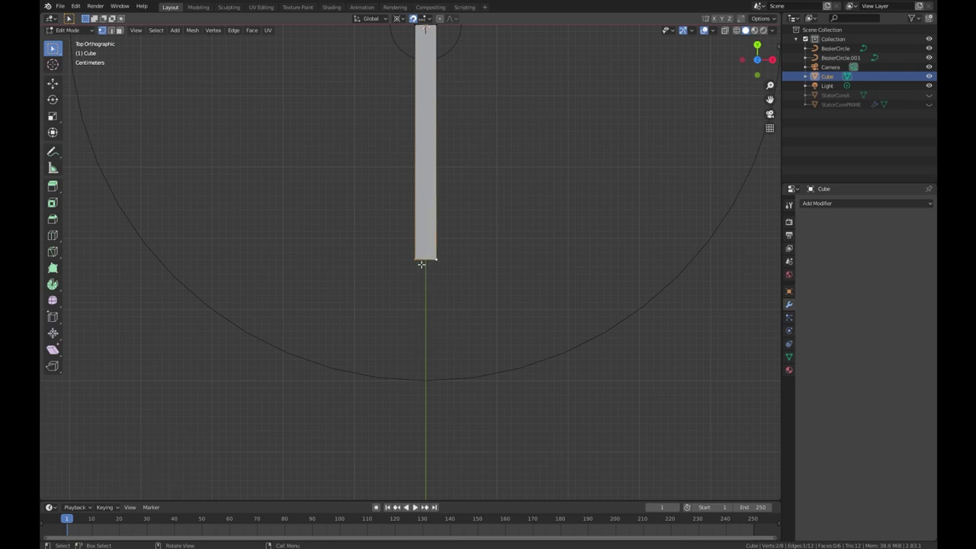
middle_drag(421, 292, 419, 266)
click(435, 266)
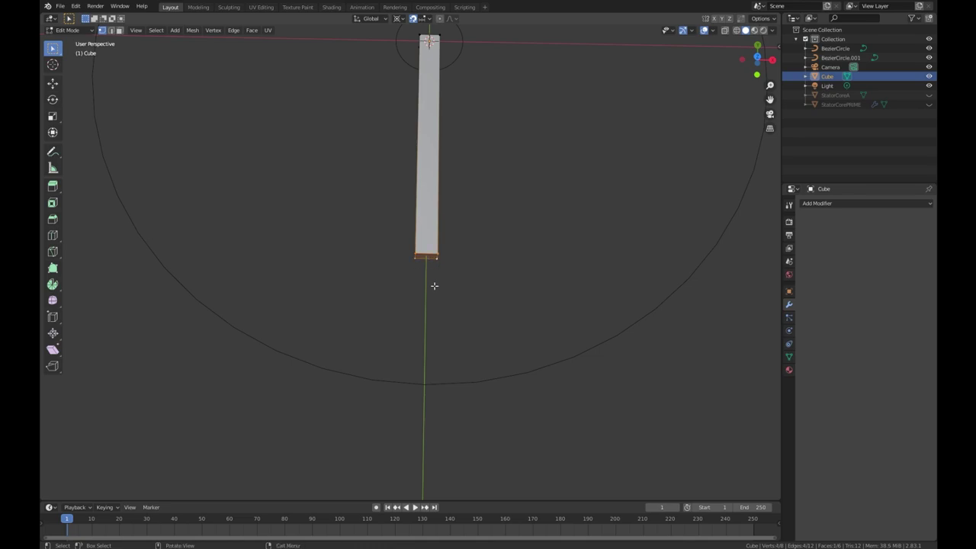
key(KP_7)
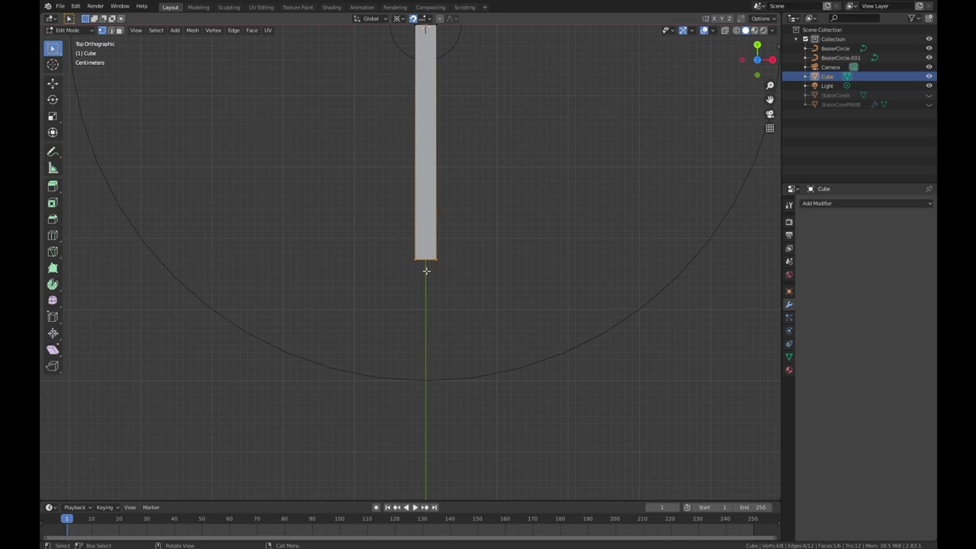
key(g)
key(y)
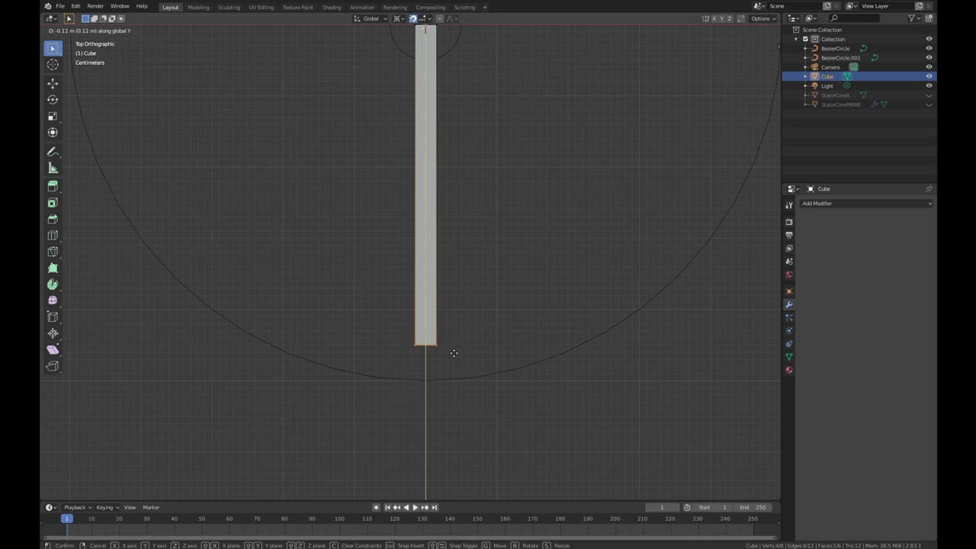
click(453, 355)
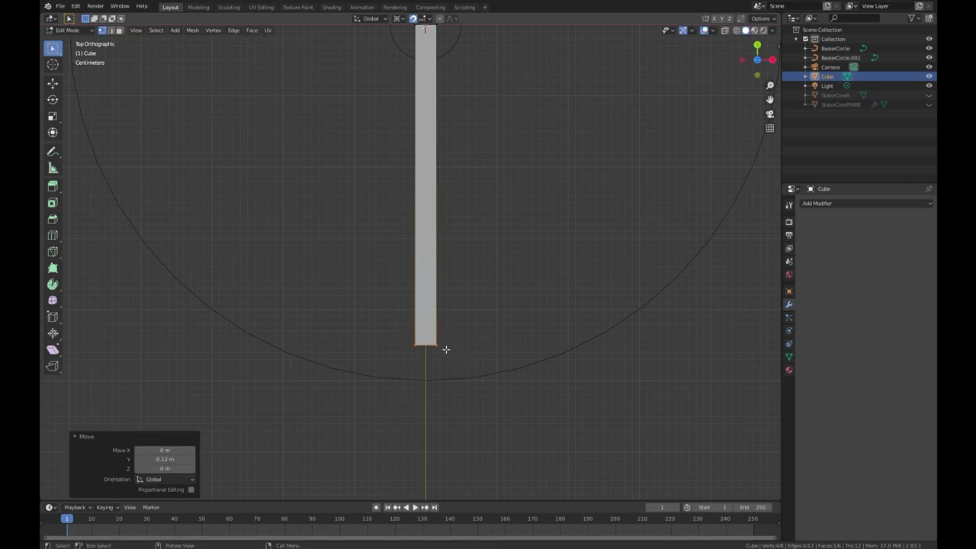
- Add an Array modifier to the bar with a fixed count of 3
scroll(427, 342, down, 5)
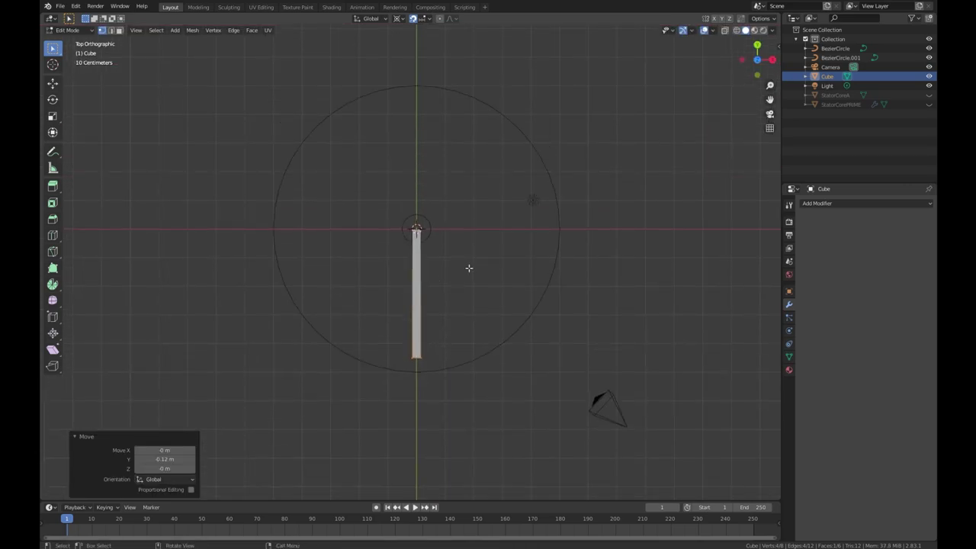
click(860, 204)
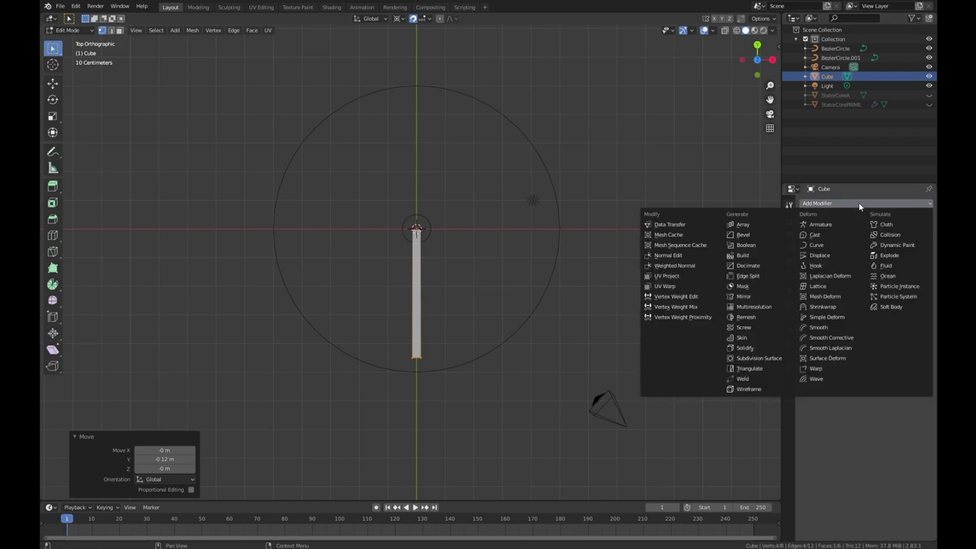
click(771, 226)
click(916, 254)
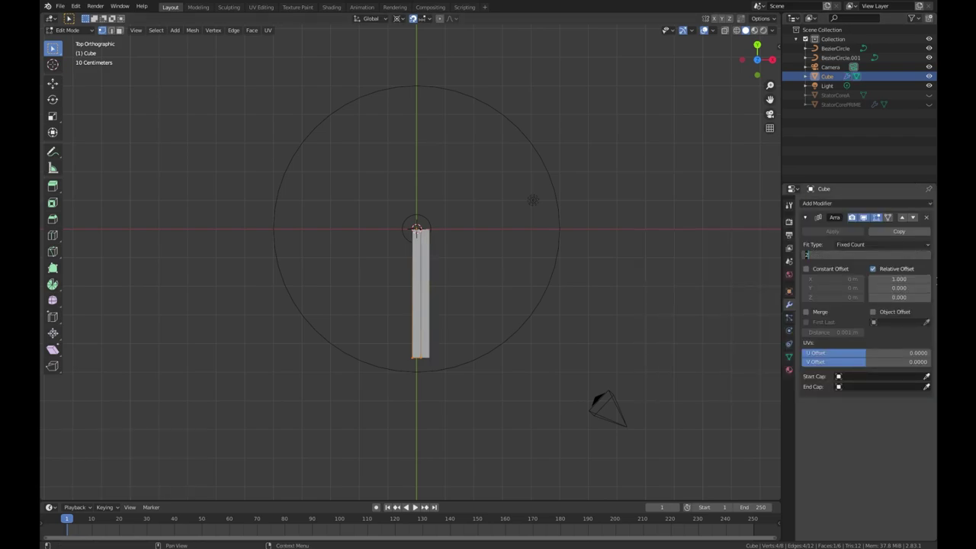
text(3)
key(Return)
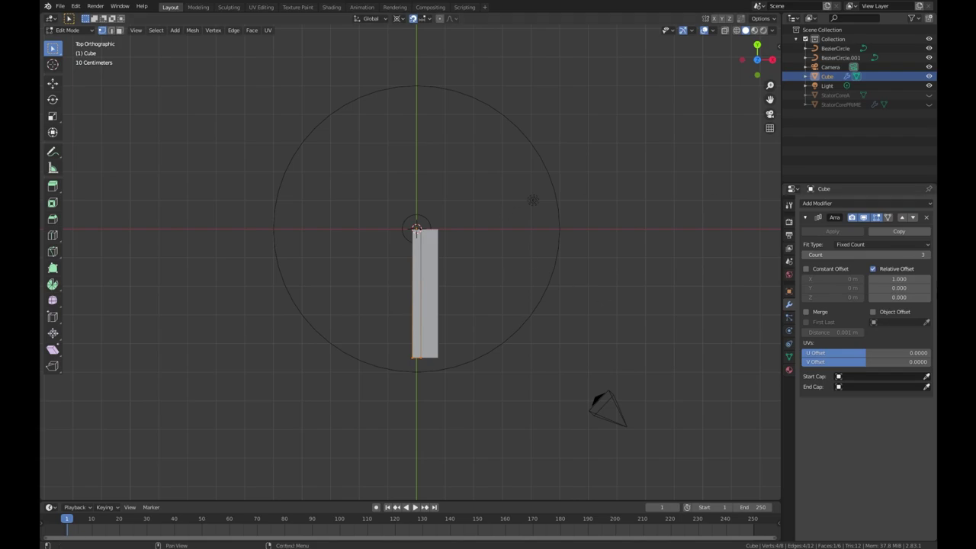
- Switch the bar's Array modifier from relative to constant offset and set the X distance to 0.5236 m
click(873, 268)
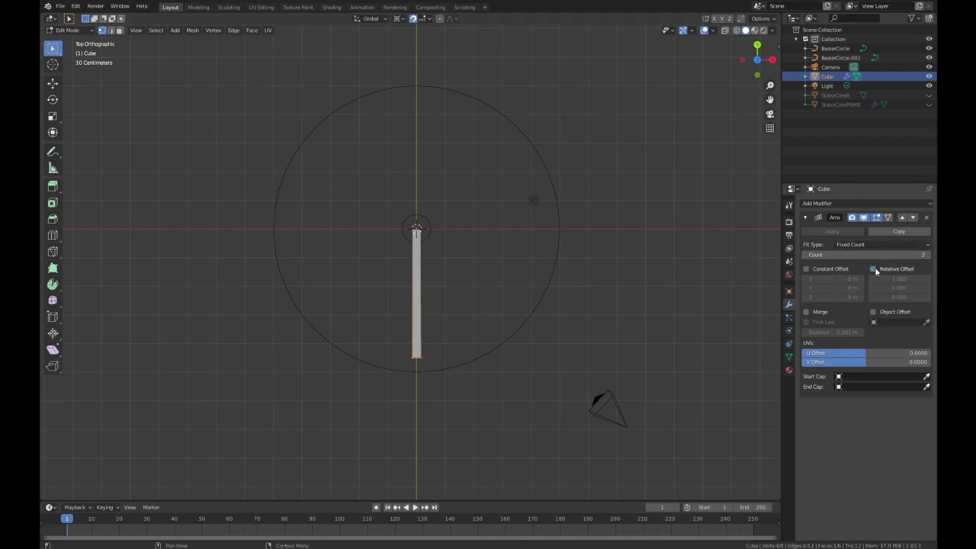
click(815, 269)
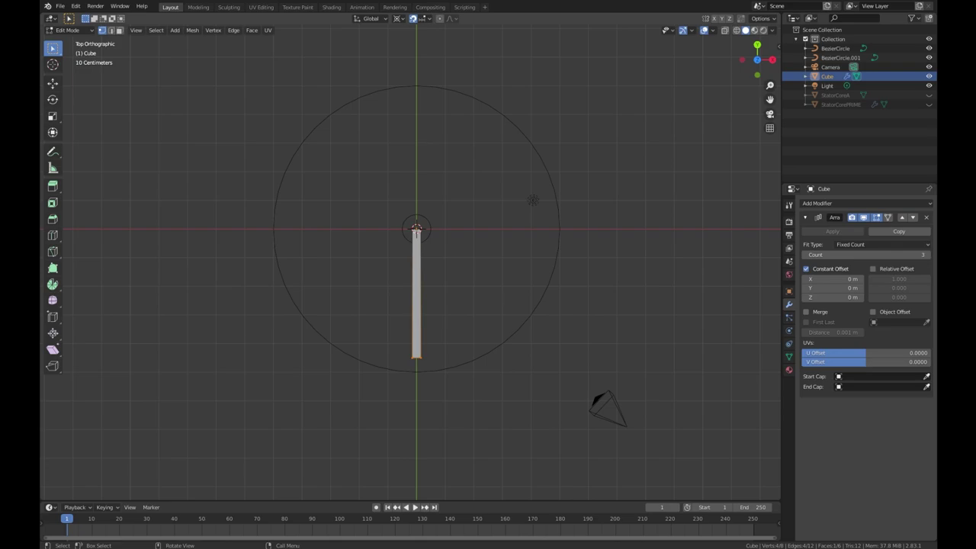
click(837, 279)
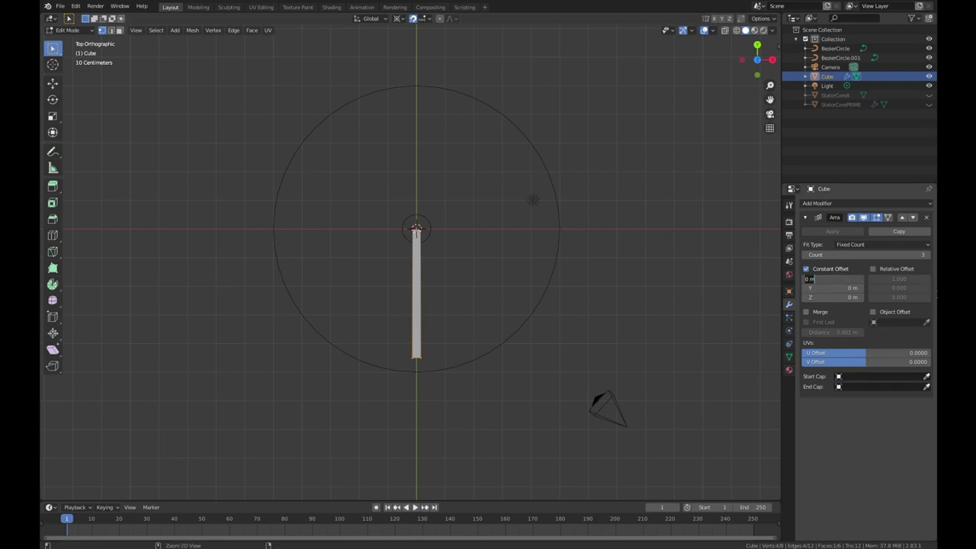
text(52.3598)
key(BackSpace)
text(9)
key(Return)
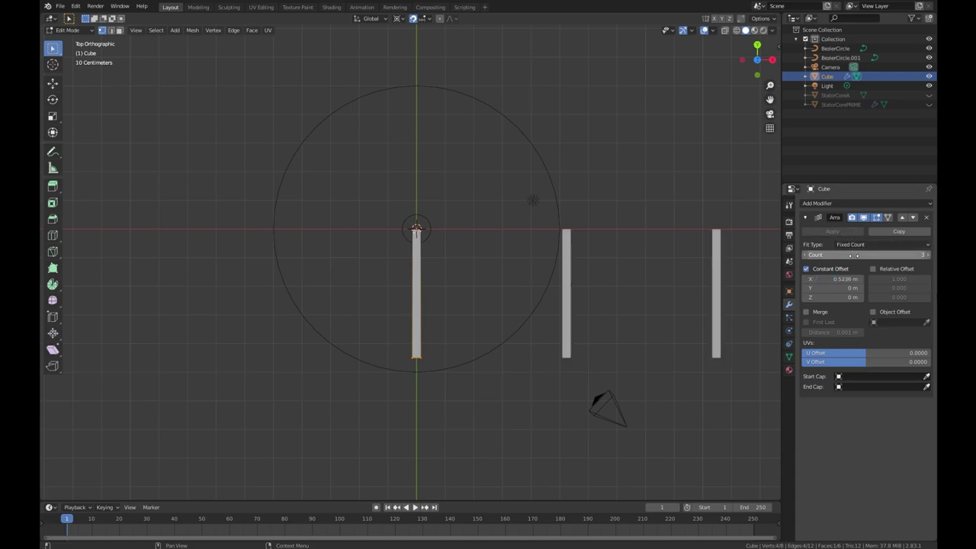
- Add a Curve modifier to the bar with the large circle as its curve object, and return to Object Mode
click(849, 203)
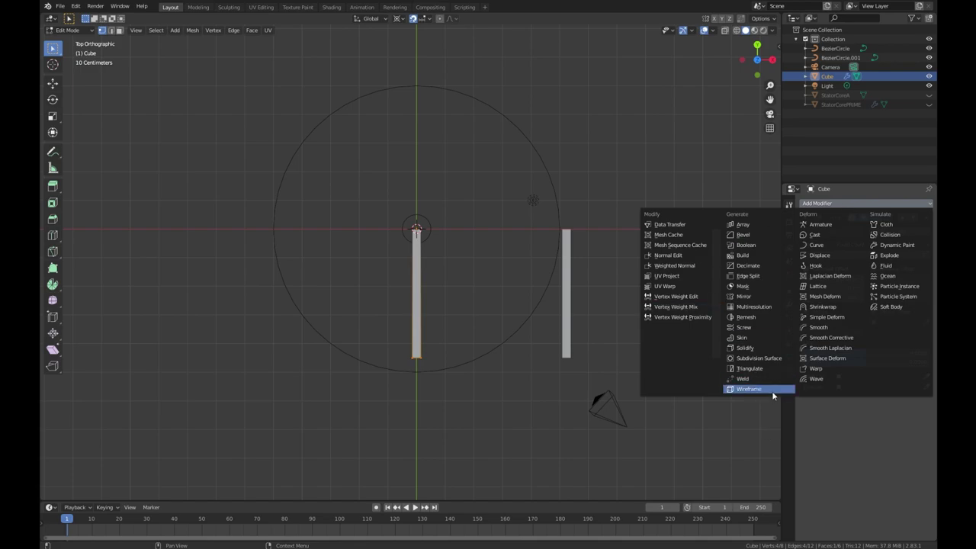
click(838, 249)
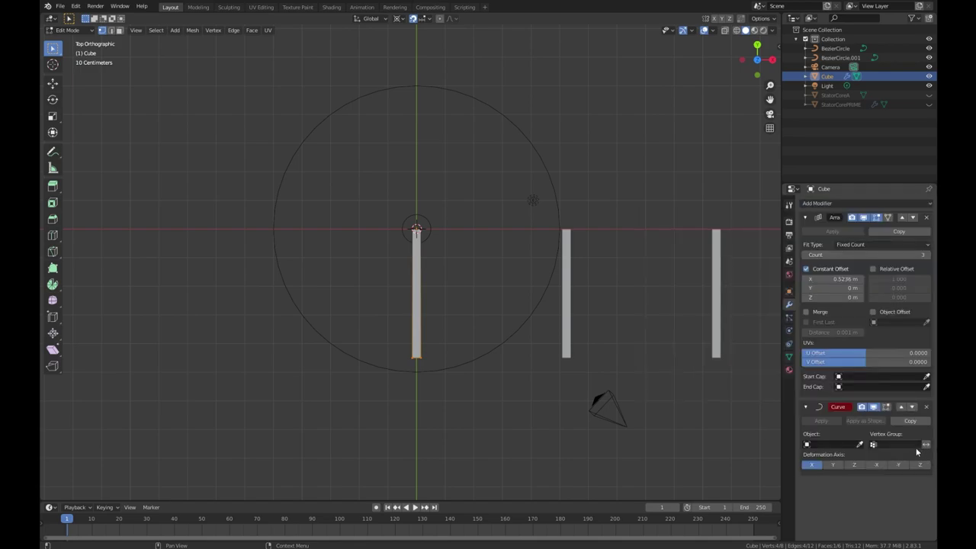
click(860, 444)
click(532, 140)
key(Tab)
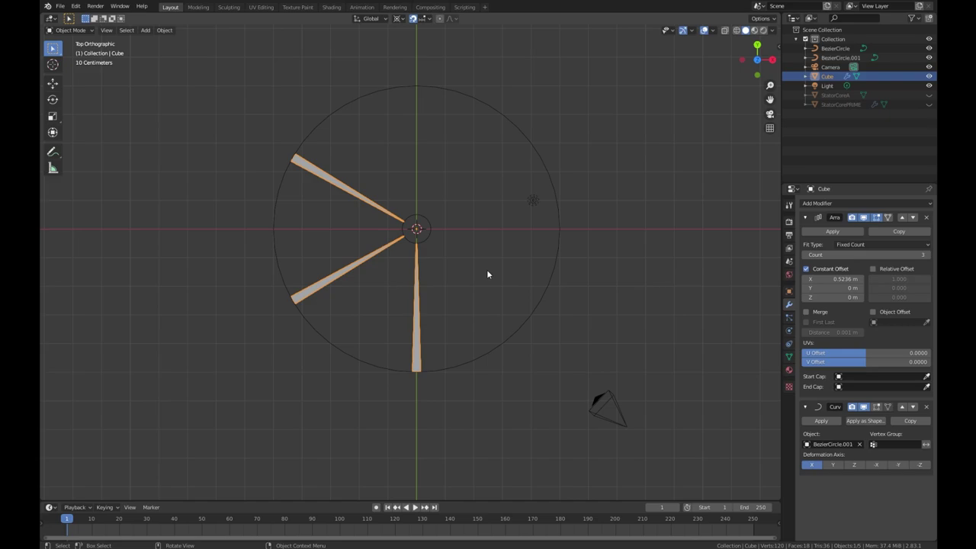
- Enter the Array modifier's constant X offset again as 52.3598 cm
scroll(488, 274, down, 1)
click(835, 279)
text(52.3598)
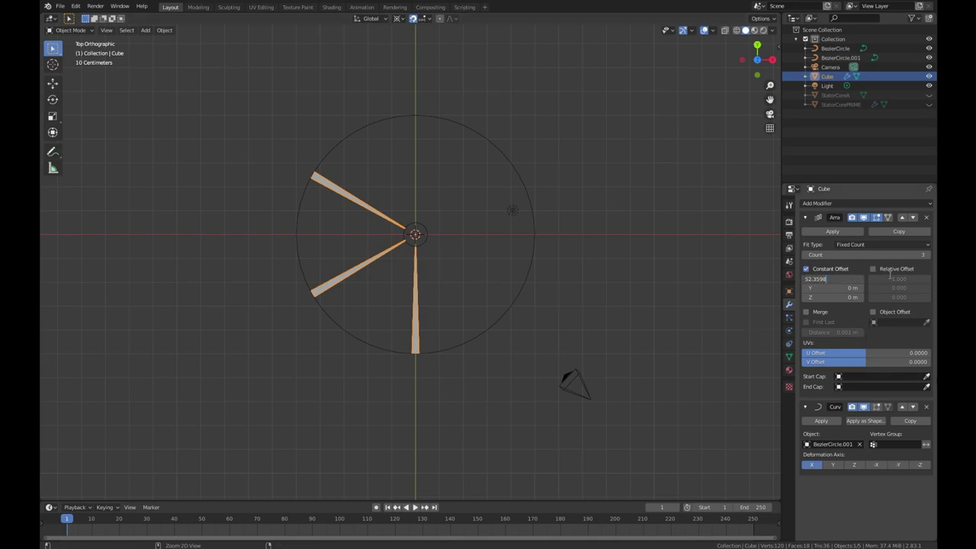
text(cm)
key(Return)
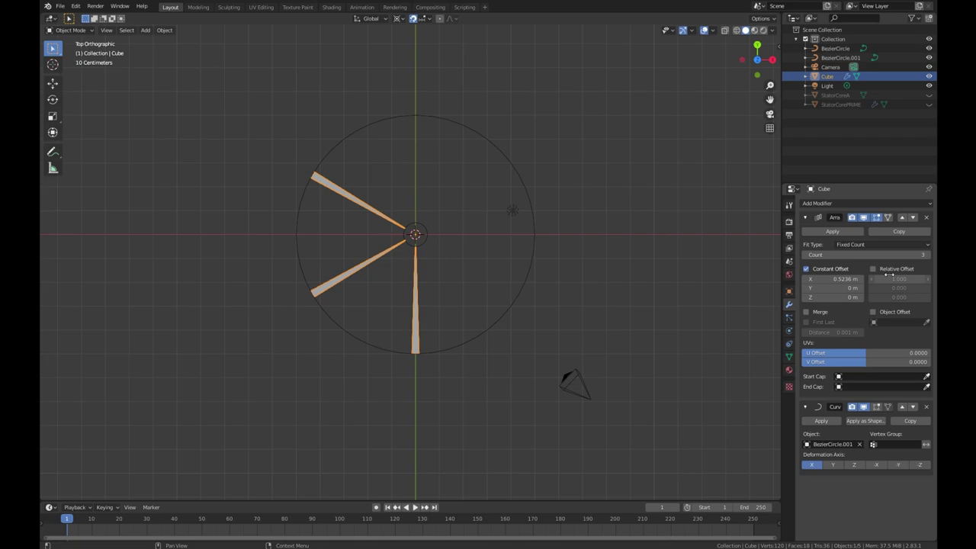
- Select the large circle and scale it uniformly by 0.5 in Object Mode
click(507, 155)
scroll(533, 234, up, 1)
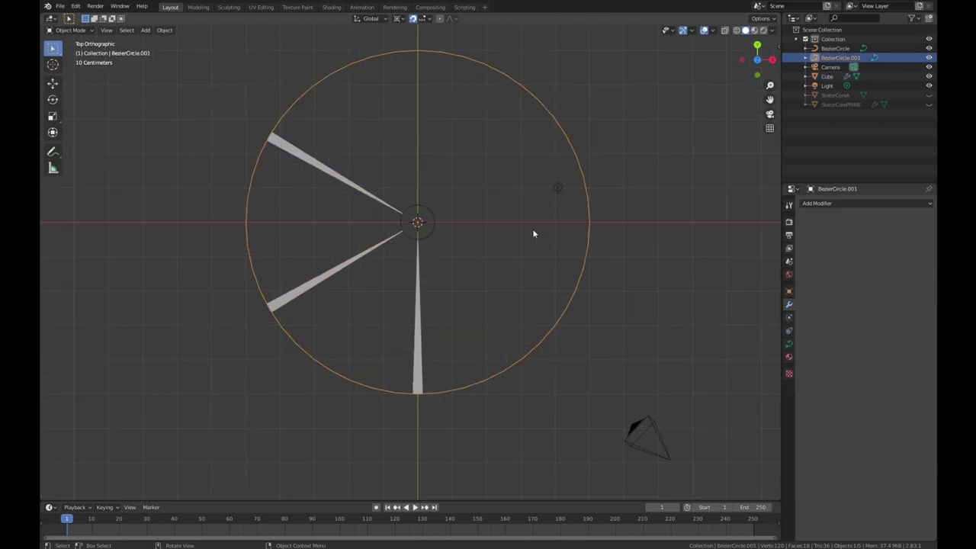
scroll(533, 234, up, 3)
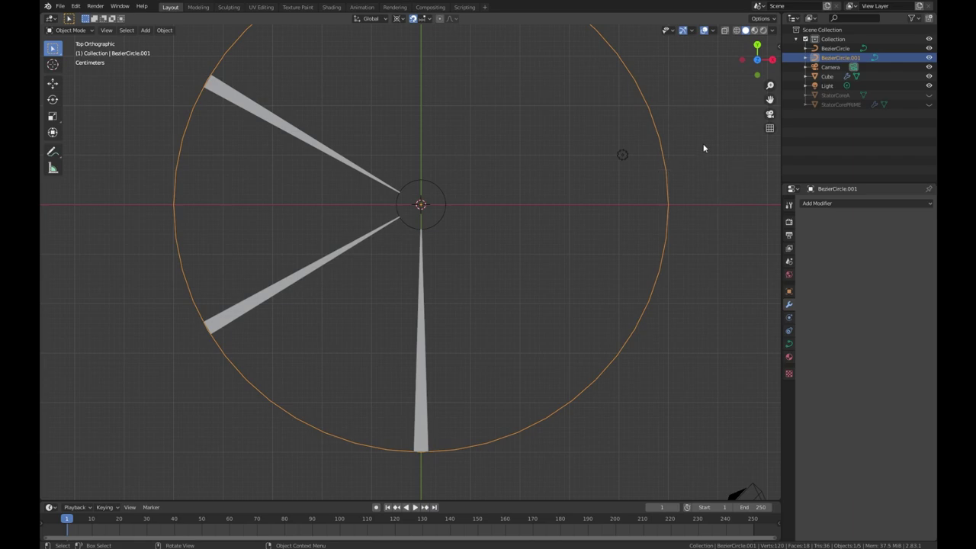
scroll(647, 100, down, 3)
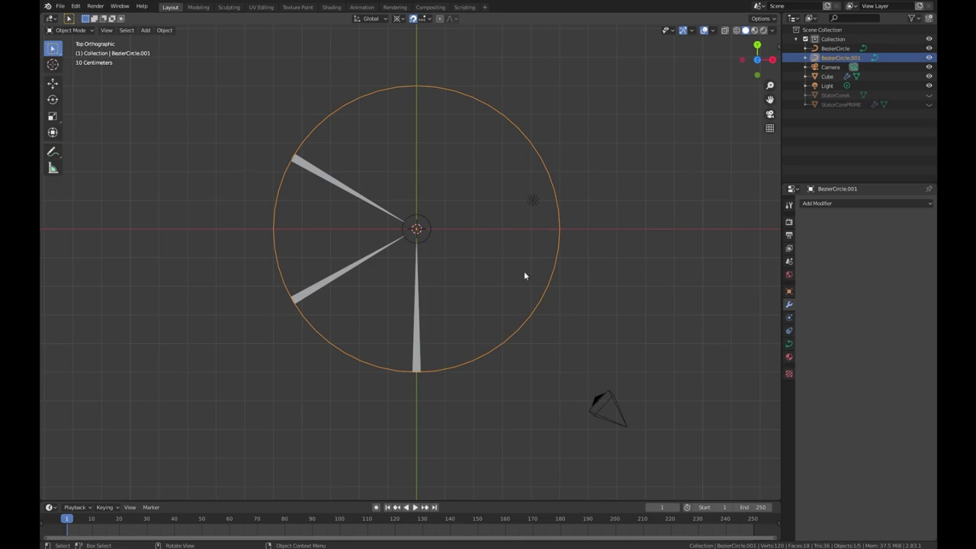
scroll(507, 275, up, 2)
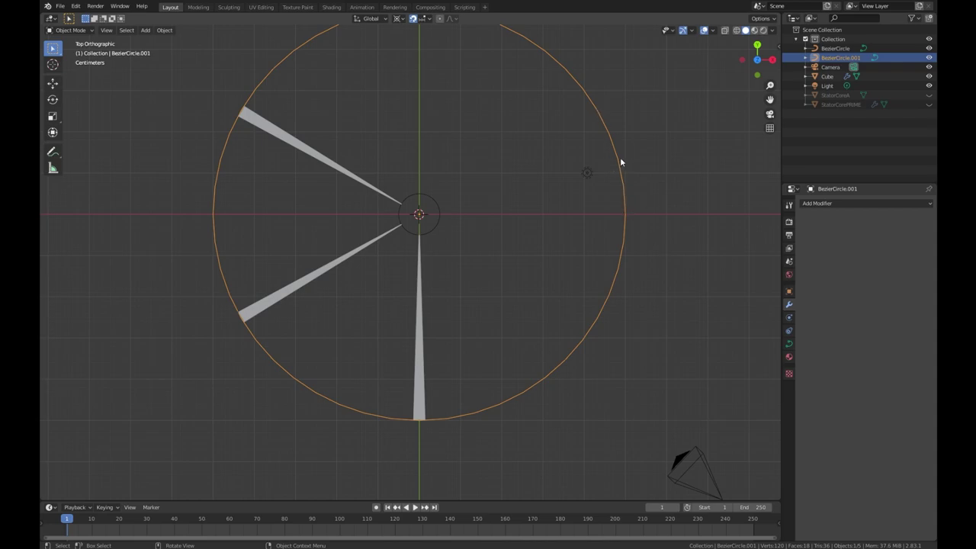
text(s)
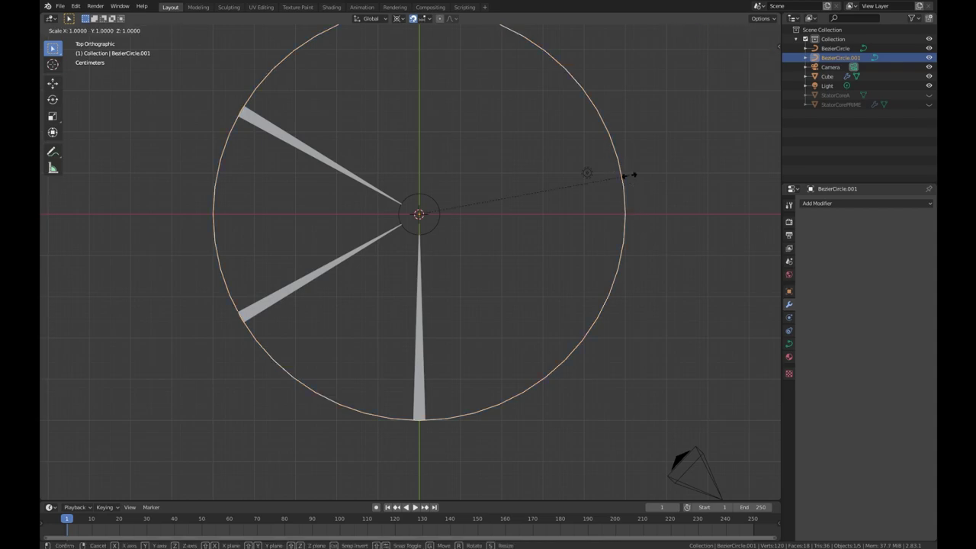
text(.5)
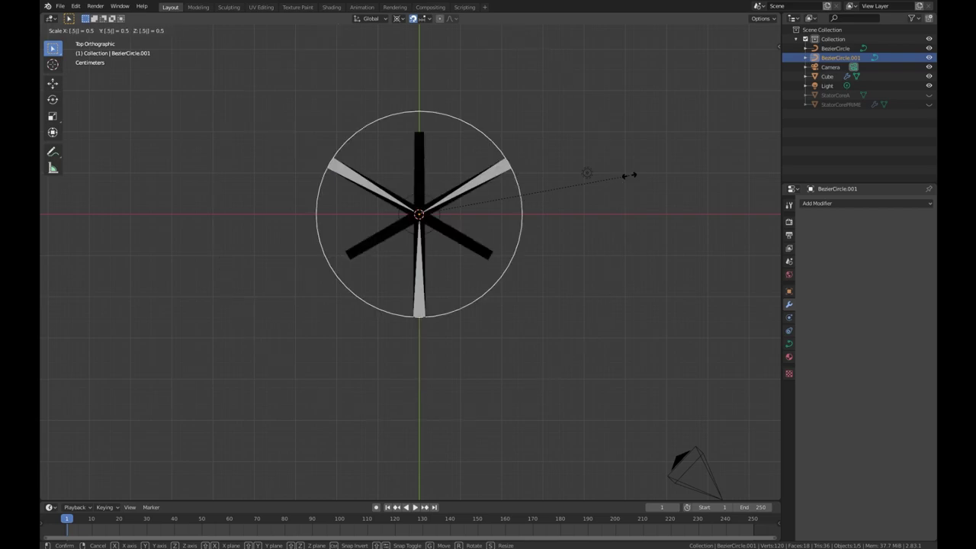
key(Return)
scroll(392, 270, up, 4)
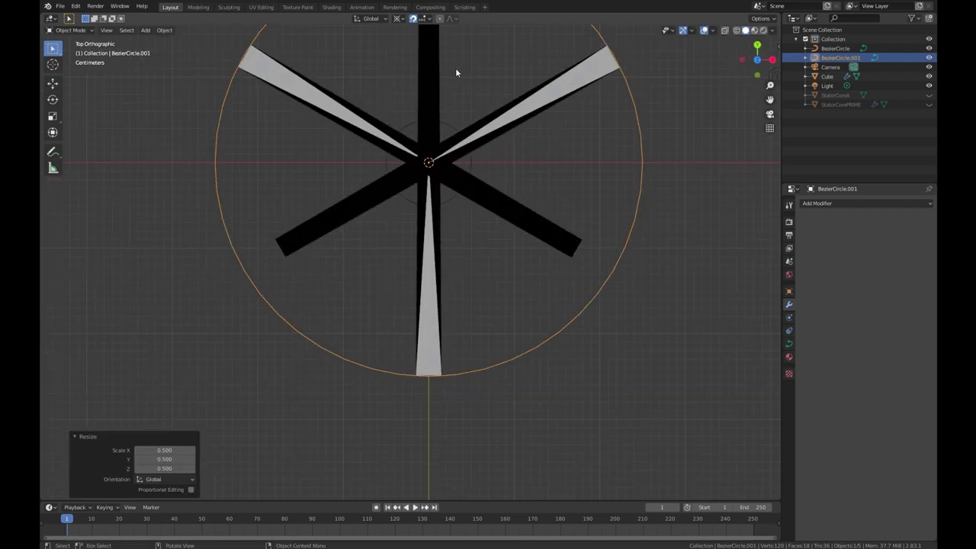
scroll(392, 195, down, 2)
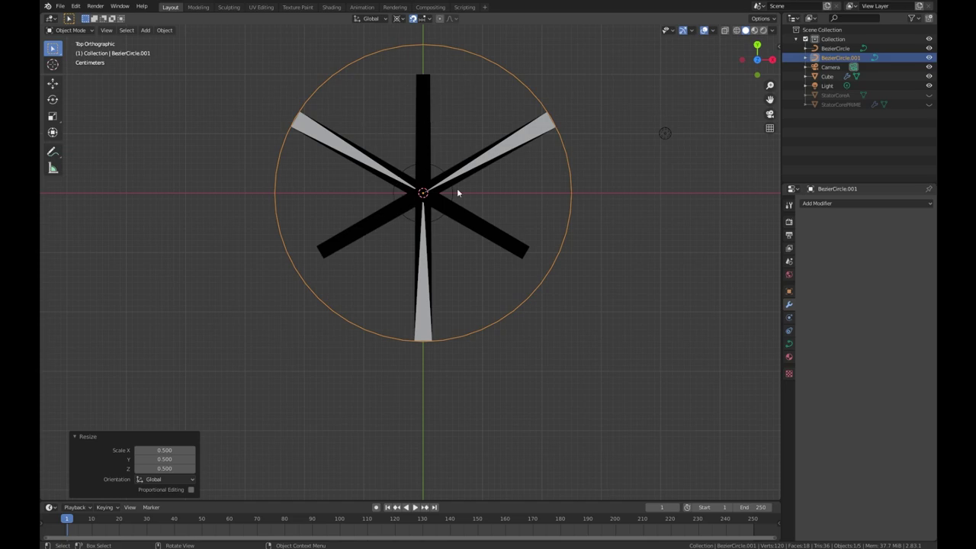
- Shorten the bar by moving its outer end vertices 0.25 m along Y, and return to Object Mode
key(Tab)
key(Tab)
click(425, 211)
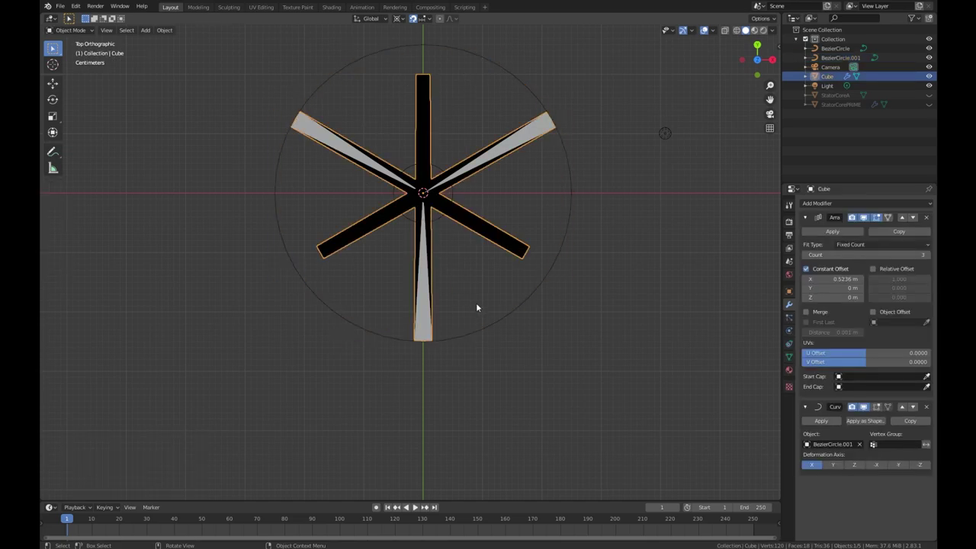
key(Tab)
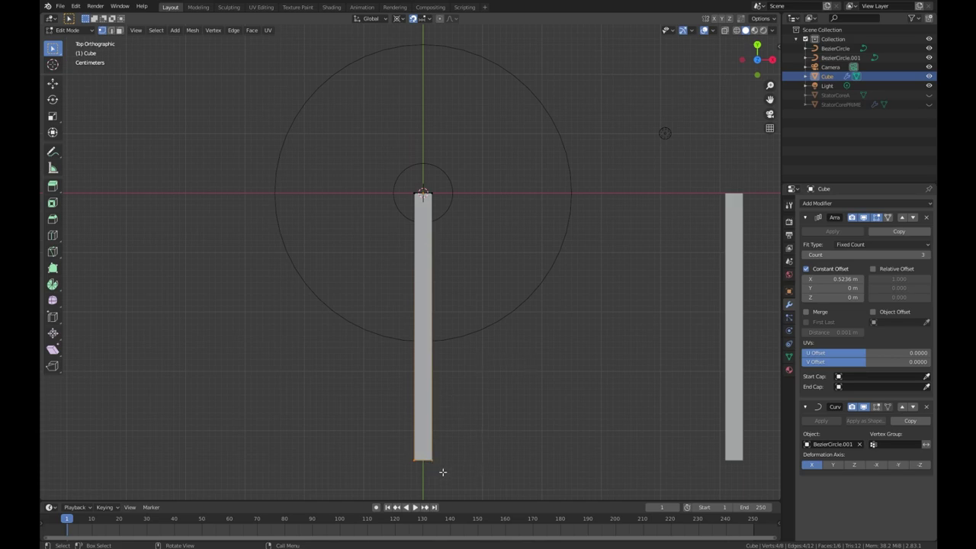
key(g)
key(y)
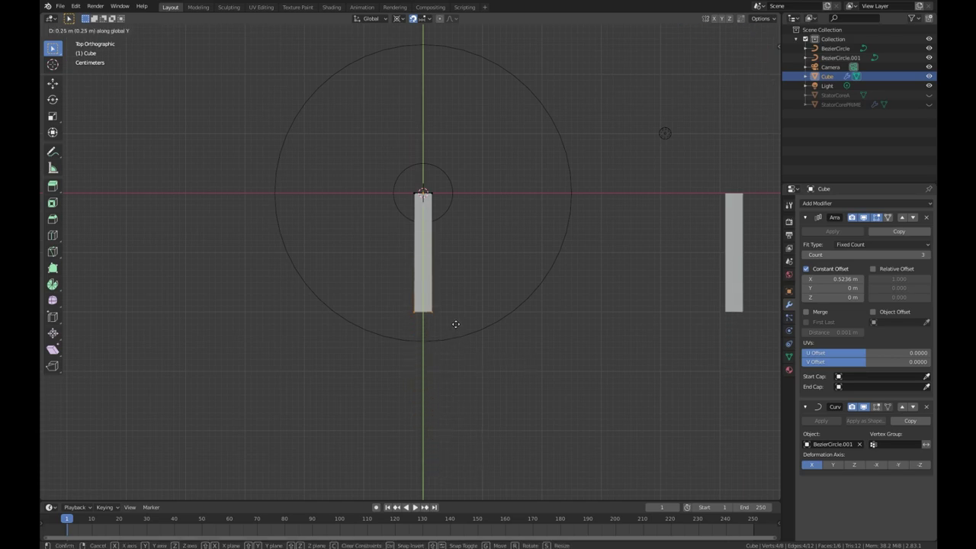
click(455, 323)
key(Tab)
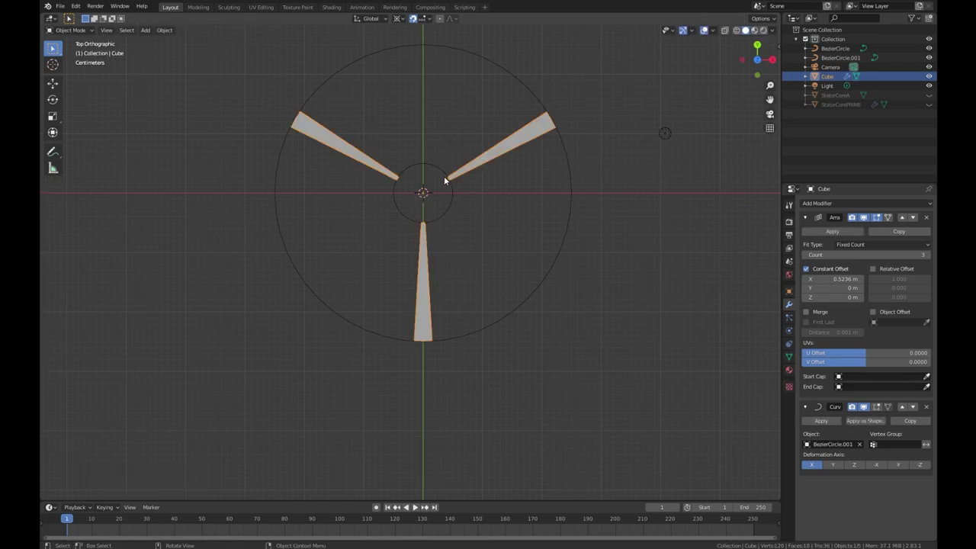
- Examine how the three arrayed bars taper and meet the small and large circles
scroll(396, 150, up, 3)
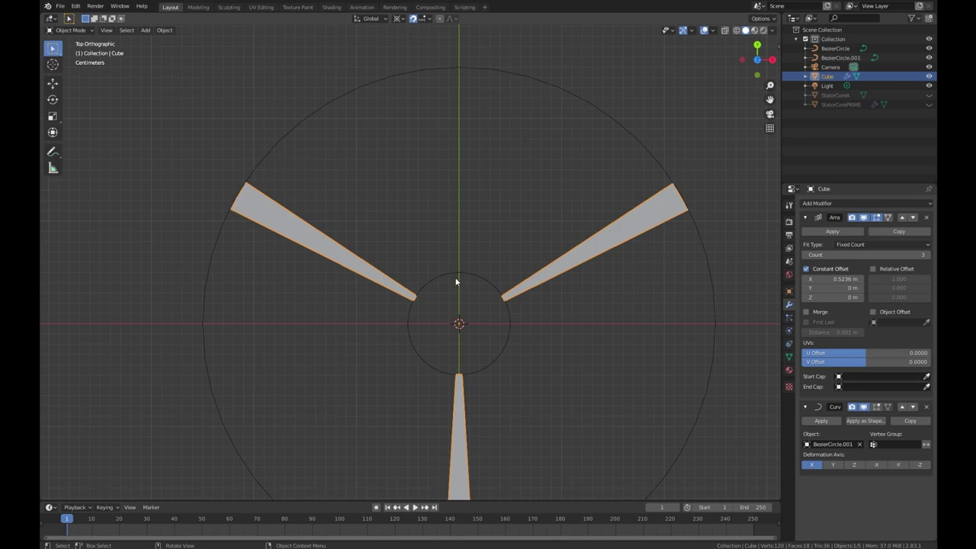
scroll(534, 366, up, 5)
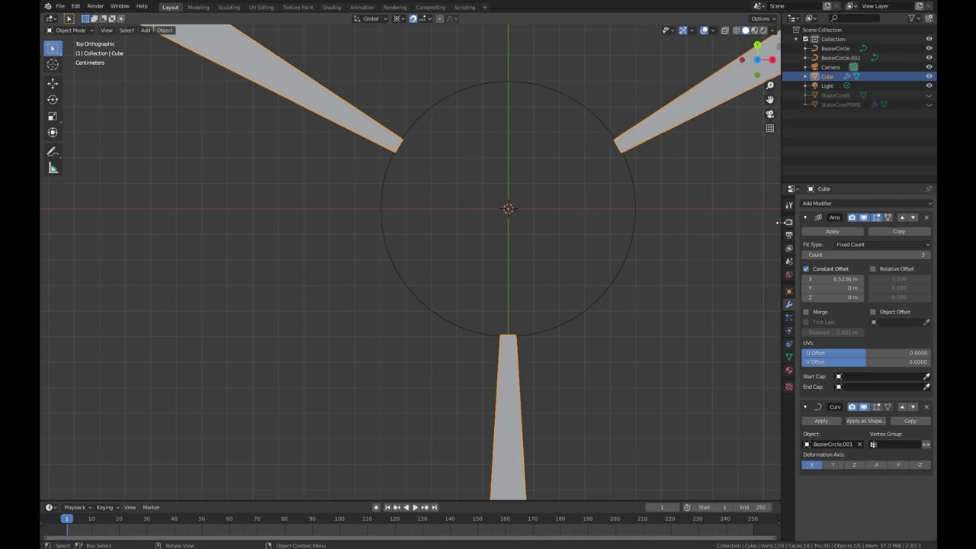
scroll(424, 157, down, 8)
shift+middle_drag(353, 167, 396, 135)
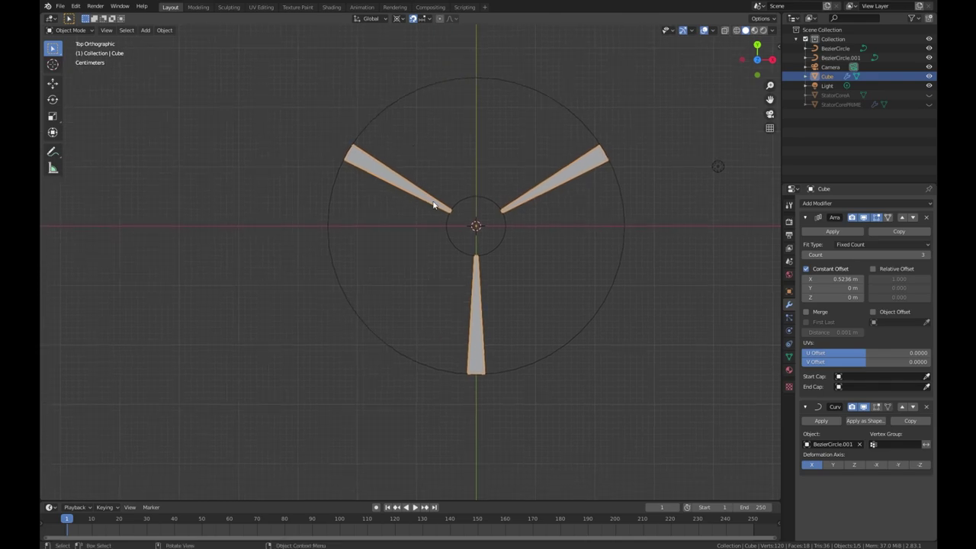
scroll(563, 188, up, 4)
scroll(540, 182, down, 3)
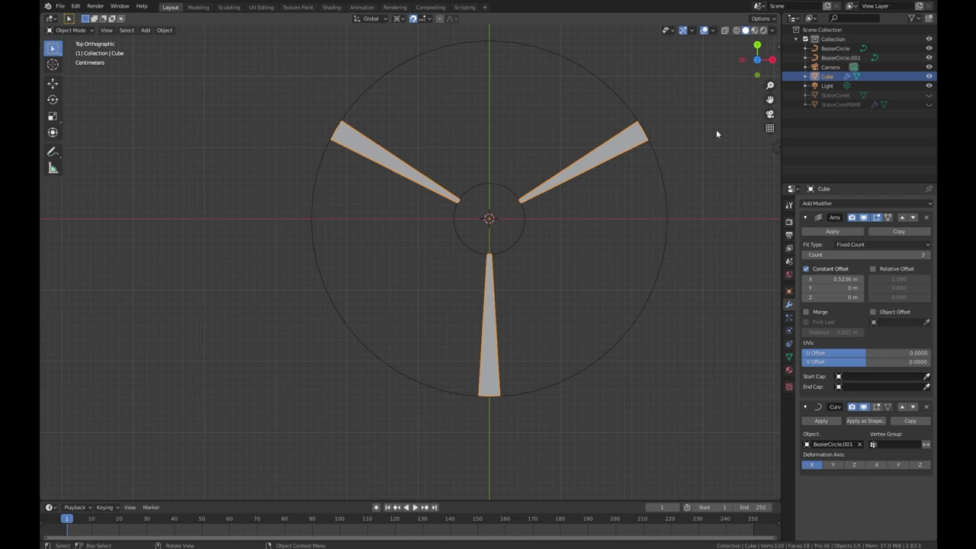
scroll(531, 194, up, 3)
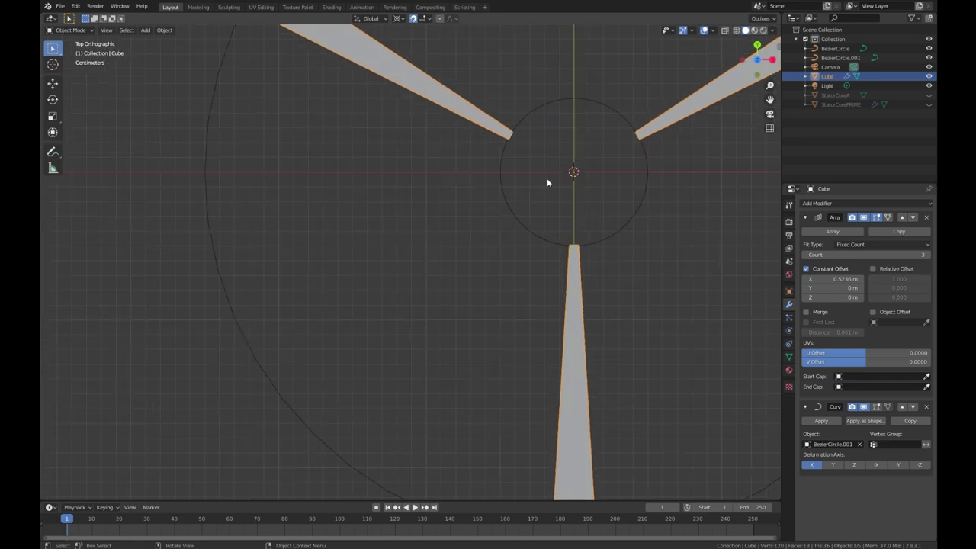
scroll(600, 335, down, 4)
middle_drag(548, 283, 592, 343)
scroll(535, 242, up, 2)
- Add five evenly spaced loop cuts across the bar's length in Edit Mode, without sliding them
key(Tab)
key(KP_7)
scroll(585, 353, down, 2)
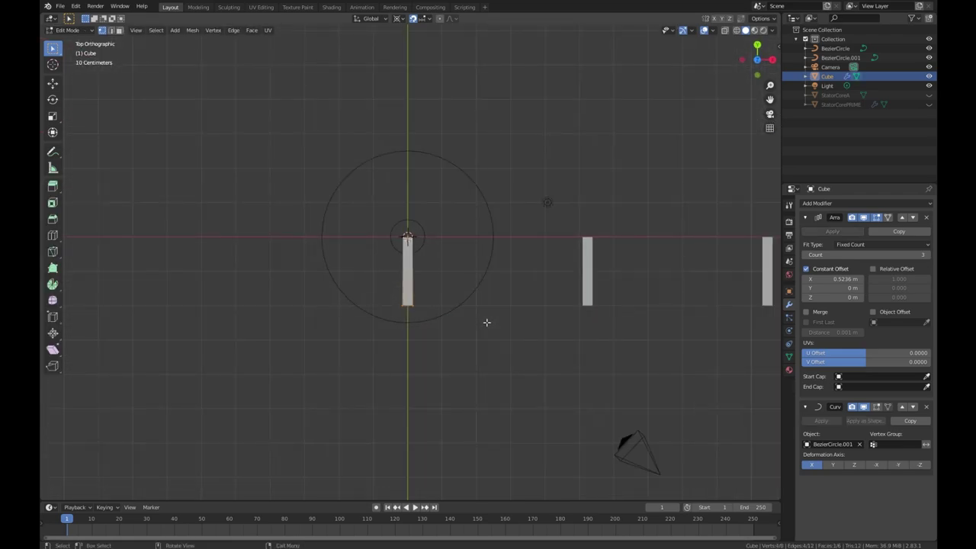
scroll(486, 322, up, 5)
shift+scroll(470, 275, up, 3)
scroll(443, 304, up, 3)
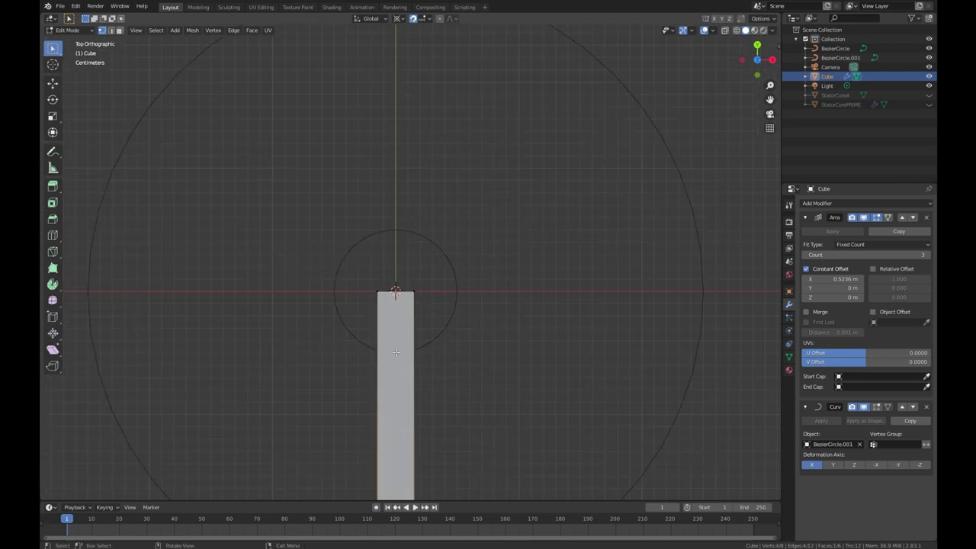
key(ctrl+r)
scroll(385, 409, up, 4)
click(384, 408)
right_click(406, 404)
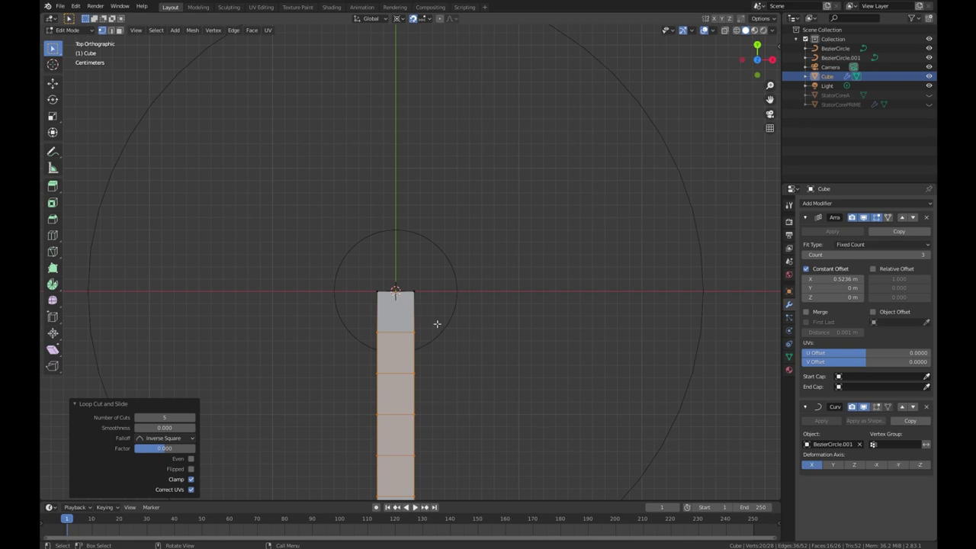
- Select the edge loop nearest the bar's origin end and move it about -0.0168 m along Y to the small circle
scroll(450, 351, up, 3)
shift+middle_drag(468, 385, 455, 296)
scroll(448, 297, up, 4)
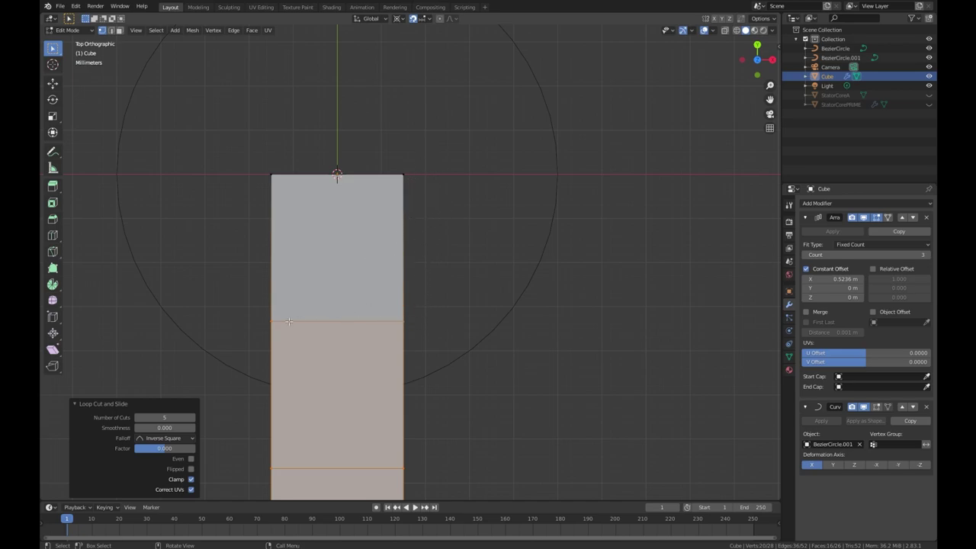
middle_drag(411, 337, 338, 228)
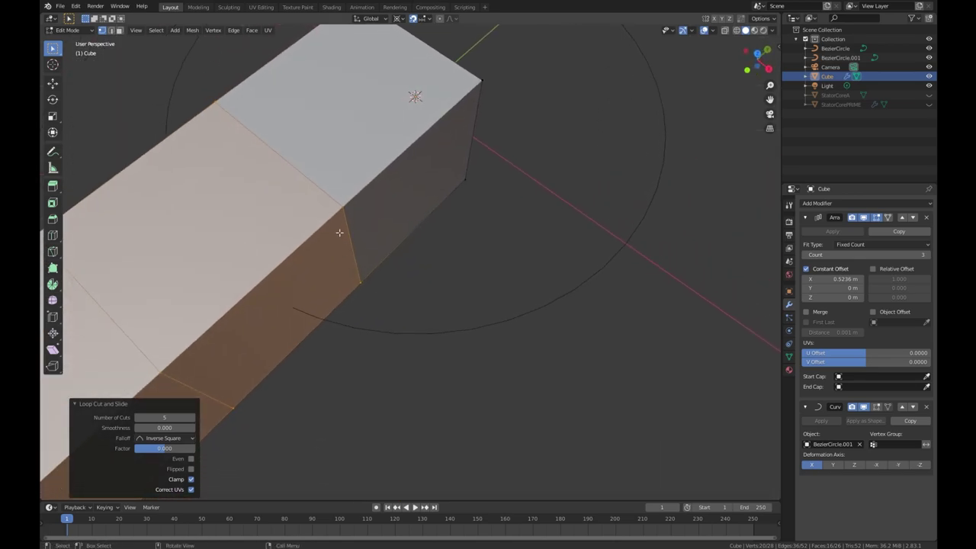
alt+click(351, 236)
key(KP_7)
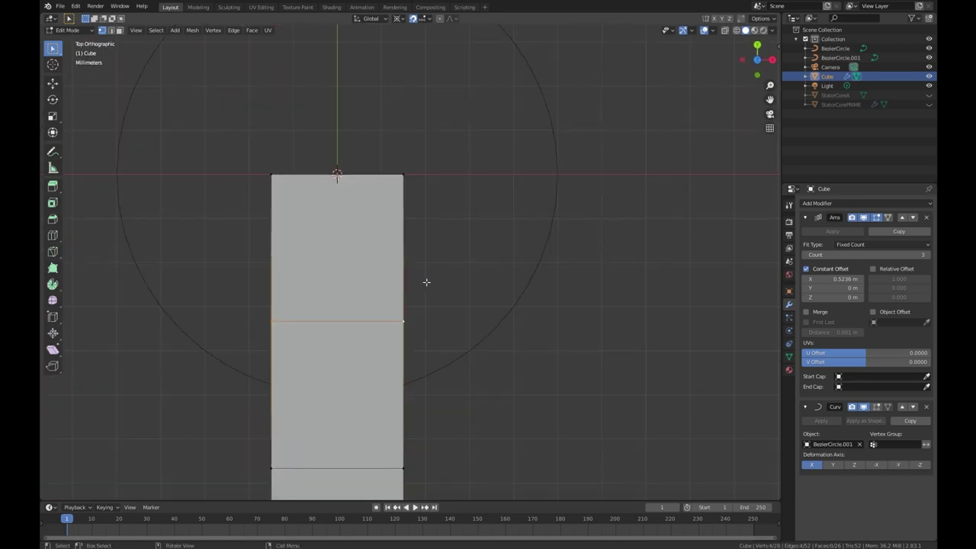
scroll(427, 295, up, 1)
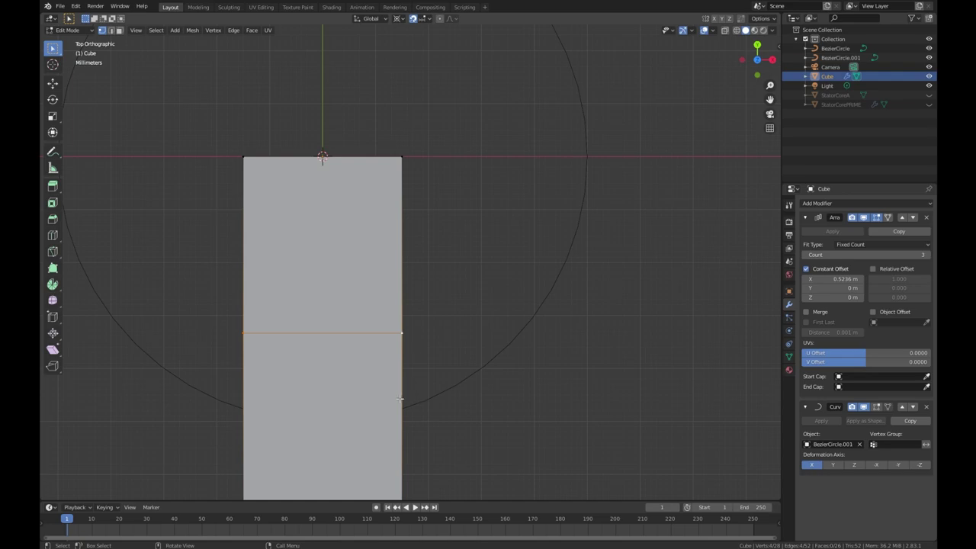
scroll(397, 324, down, 9)
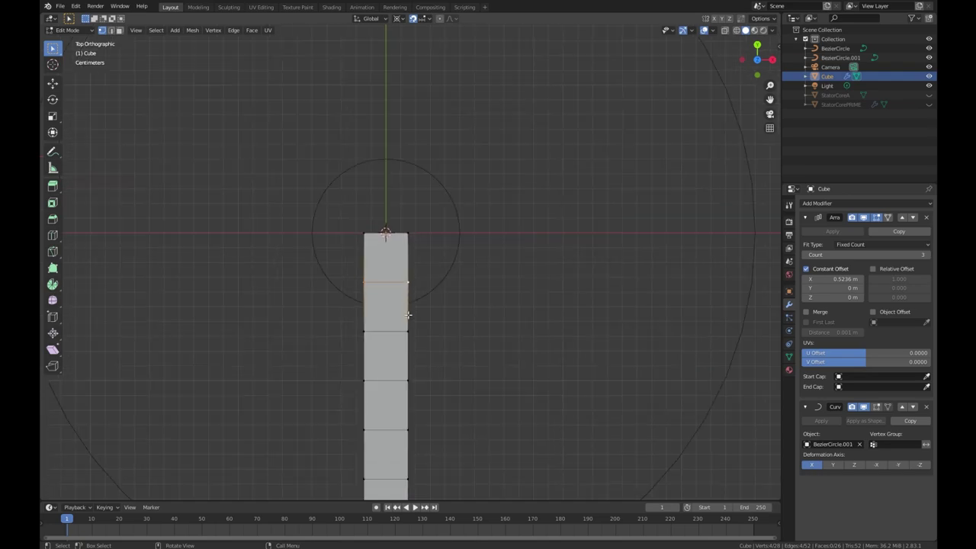
scroll(408, 312, up, 9)
shift+middle_drag(408, 311, 347, 241)
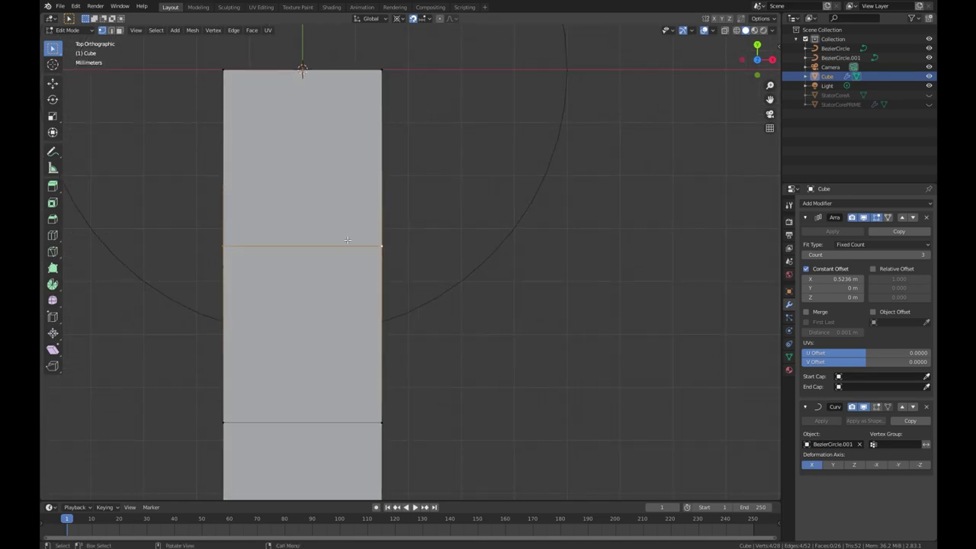
key(g)
key(y)
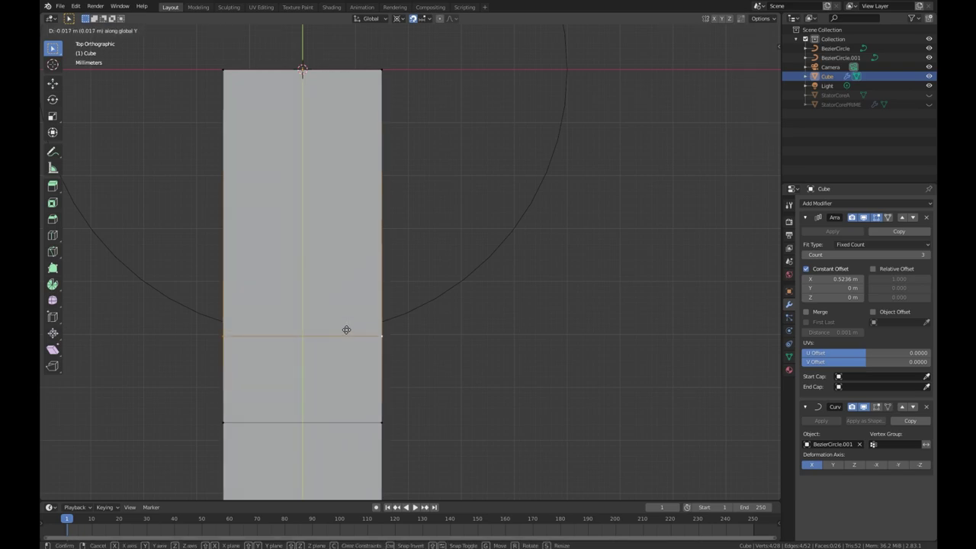
click(346, 318)
scroll(436, 333, down, 5)
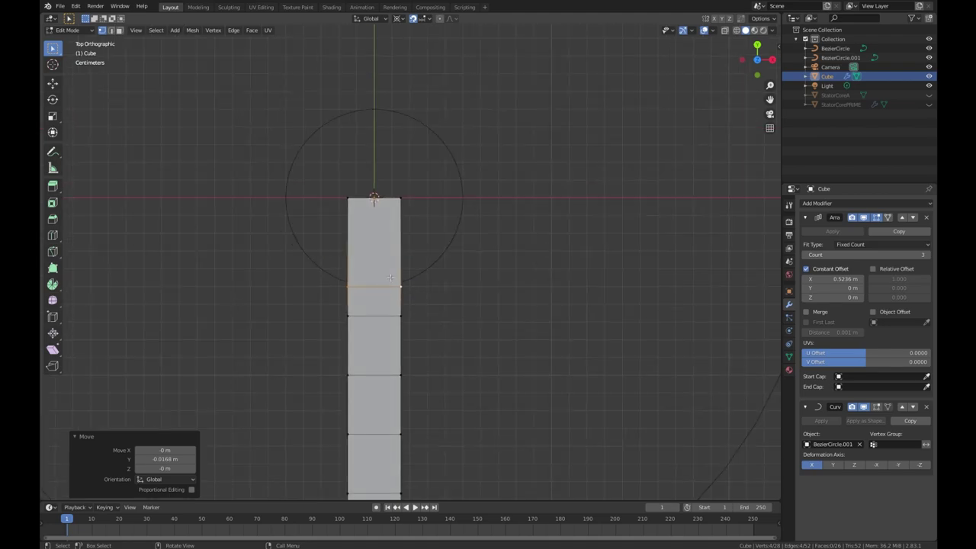
- Try to extrude one side face of the bar's origin-end segment outward by 0.39 m
key(alt+a)
middle_drag(404, 290, 391, 275)
shift+click(394, 234)
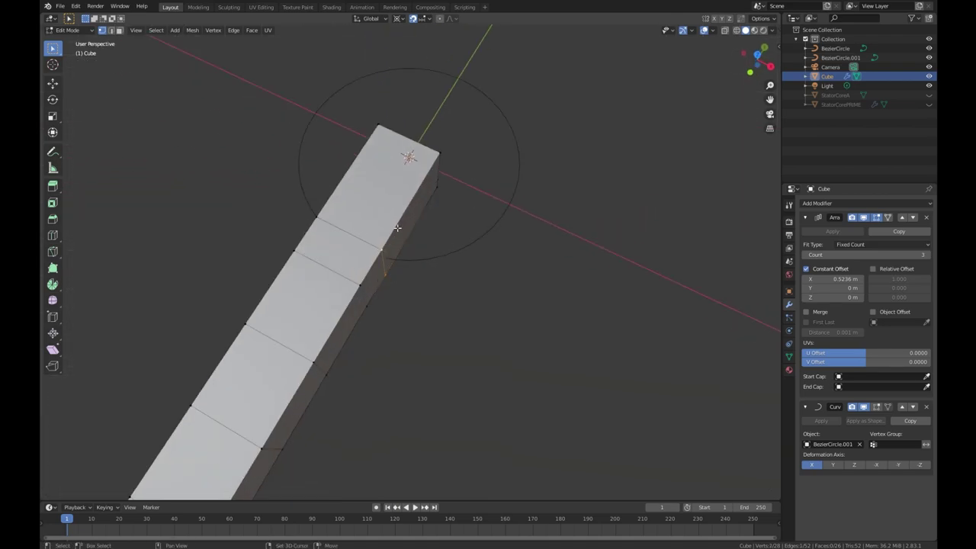
shift+click(447, 178)
key(KP_7)
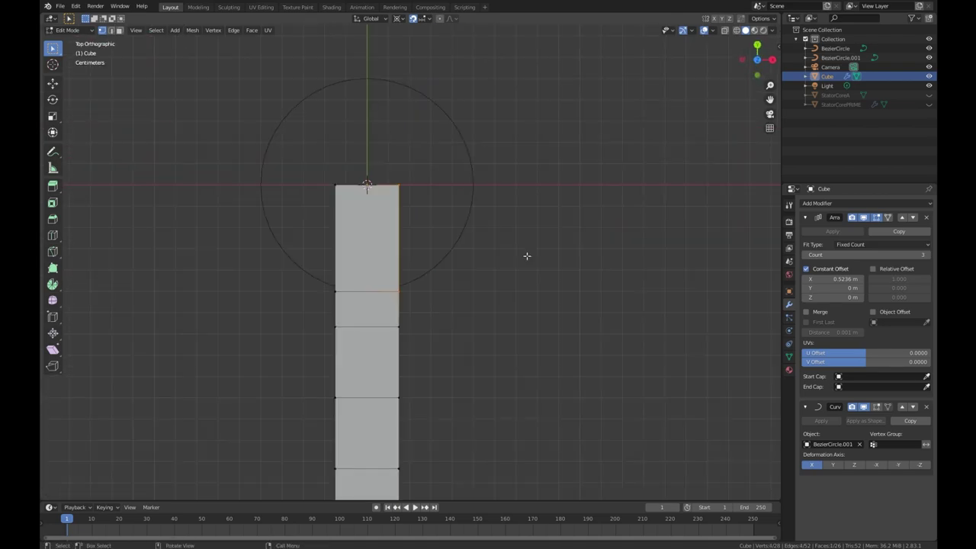
scroll(527, 257, down, 3)
shift+middle_drag(496, 231, 346, 242)
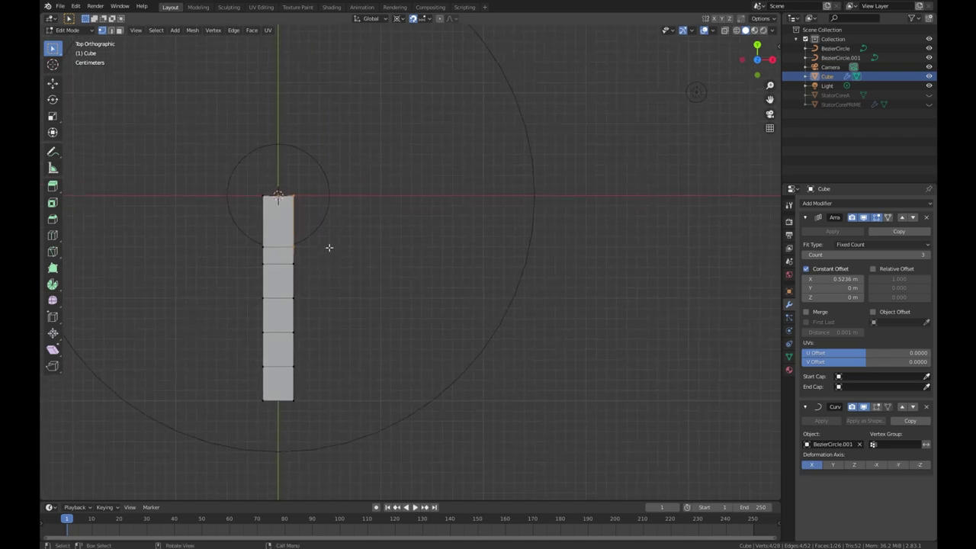
key(e)
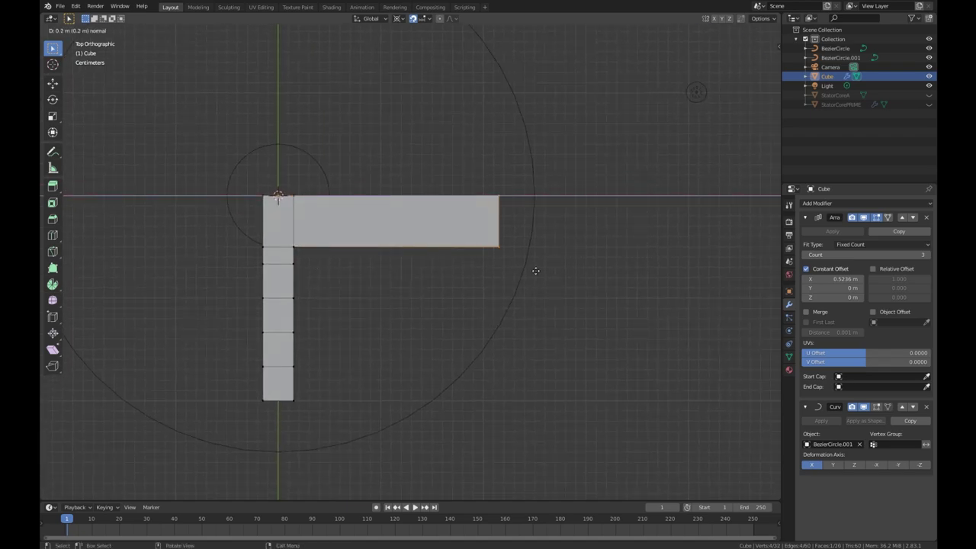
click(722, 265)
scroll(722, 265, down, 4)
scroll(580, 268, up, 4)
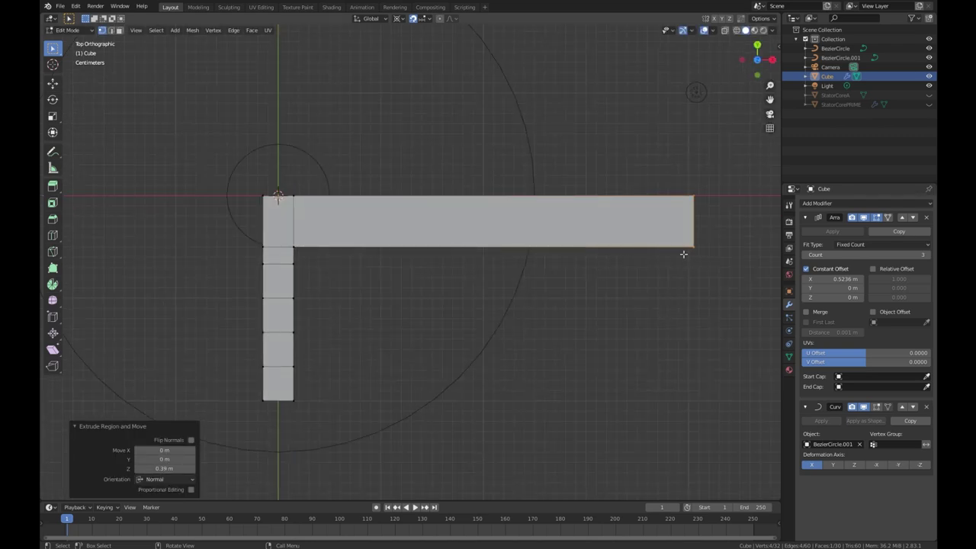
- Try moving the extruded face -0.15 m along X, and undo both the move and the extrusion
key(g)
key(x)
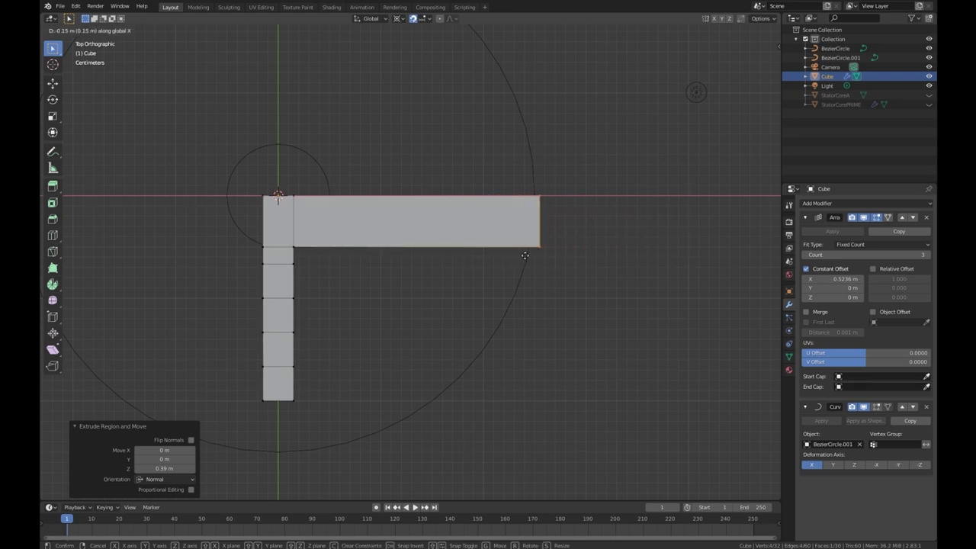
click(525, 251)
scroll(525, 255, down, 3)
ctrl+scroll(524, 276, left, 4)
scroll(564, 259, up, 4)
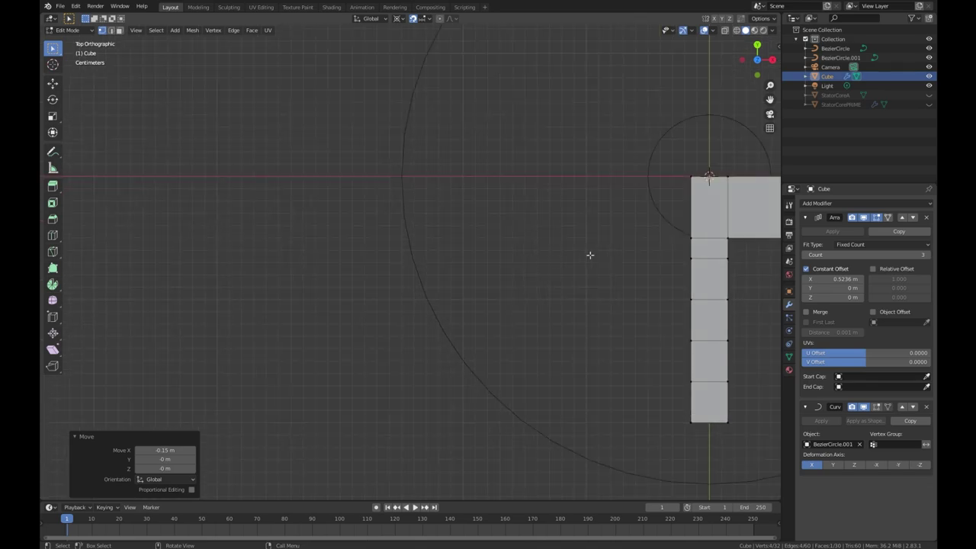
key(ctrl+z)
key(ctrl+z)
shift+middle_drag(740, 243, 445, 272)
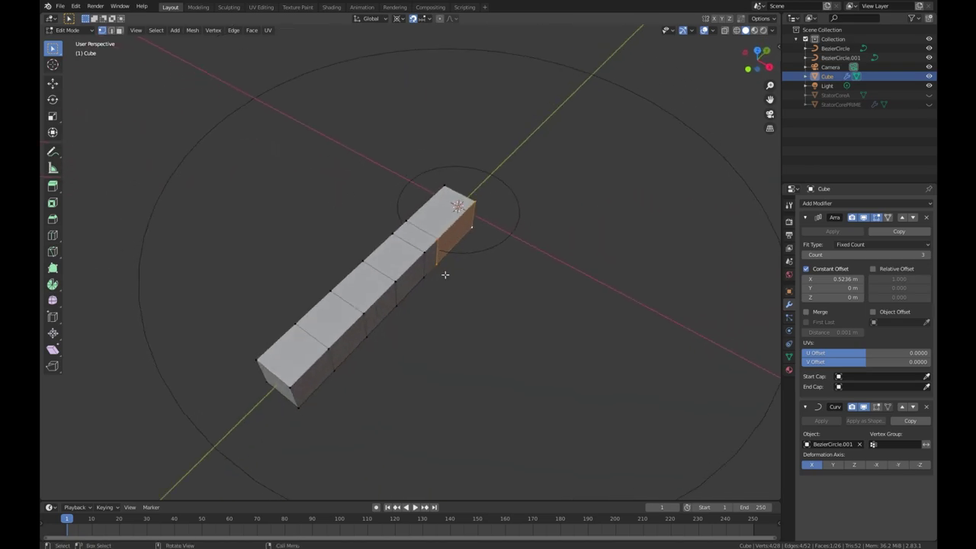
click(471, 210)
middle_drag(451, 349, 389, 256)
alt+shift+click(370, 216)
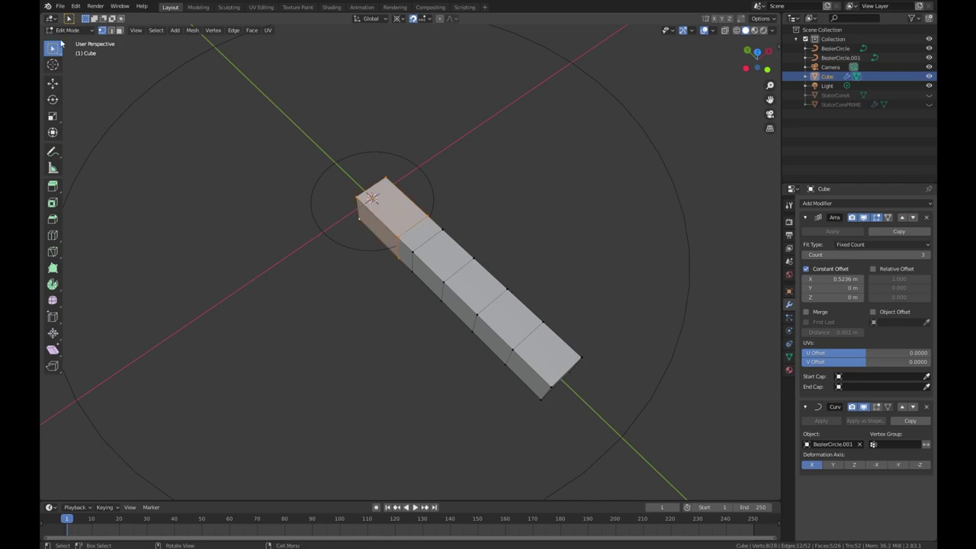
- In face selection mode, extrude both side faces of the origin-end segment in place and scale them 3.288 along X
click(120, 31)
key(alt+a)
middle_drag(510, 257, 420, 244)
click(454, 244)
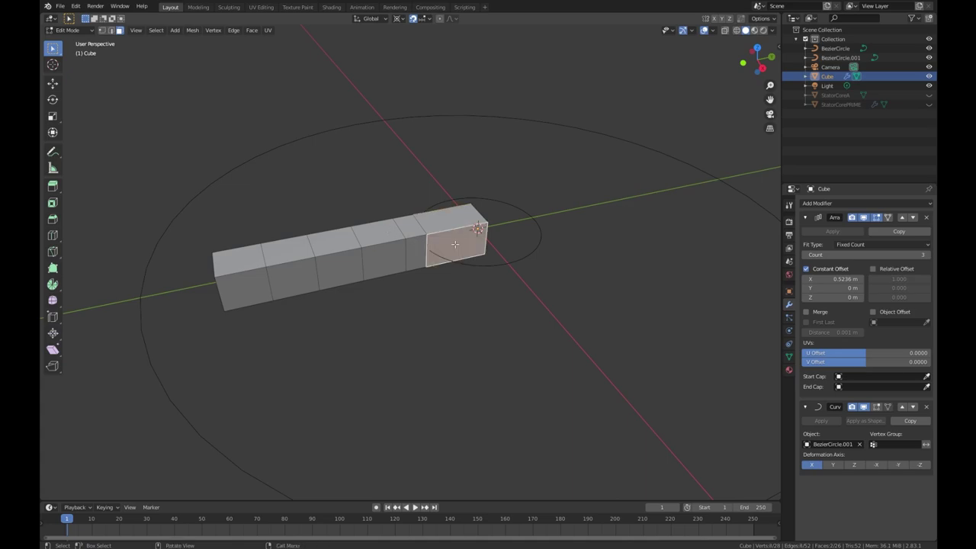
key(KP_7)
scroll(453, 244, up, 3)
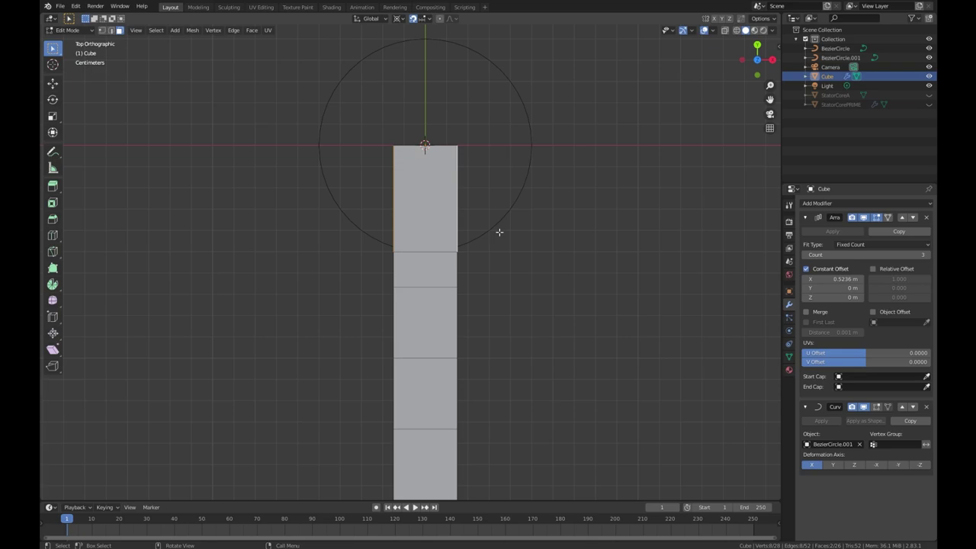
key(e)
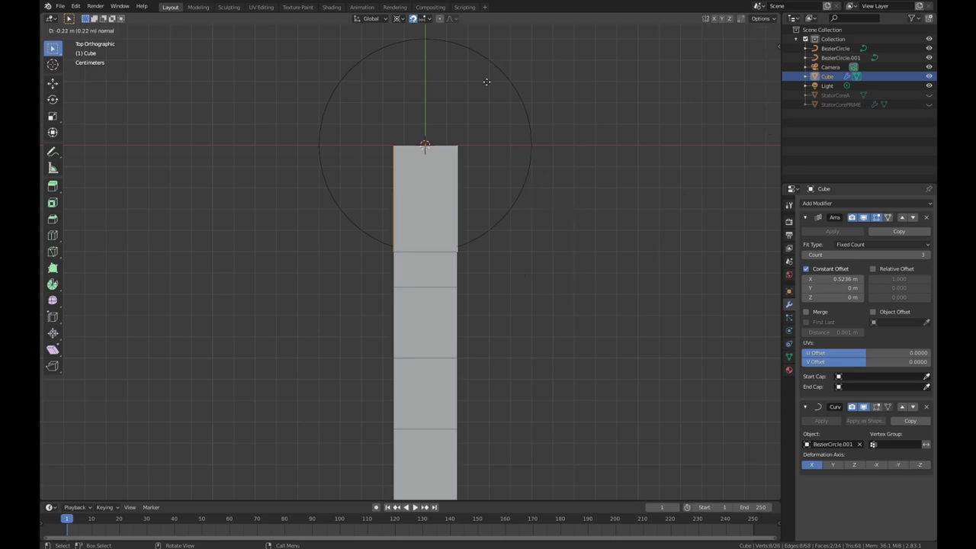
key(Escape)
key(s)
key(x)
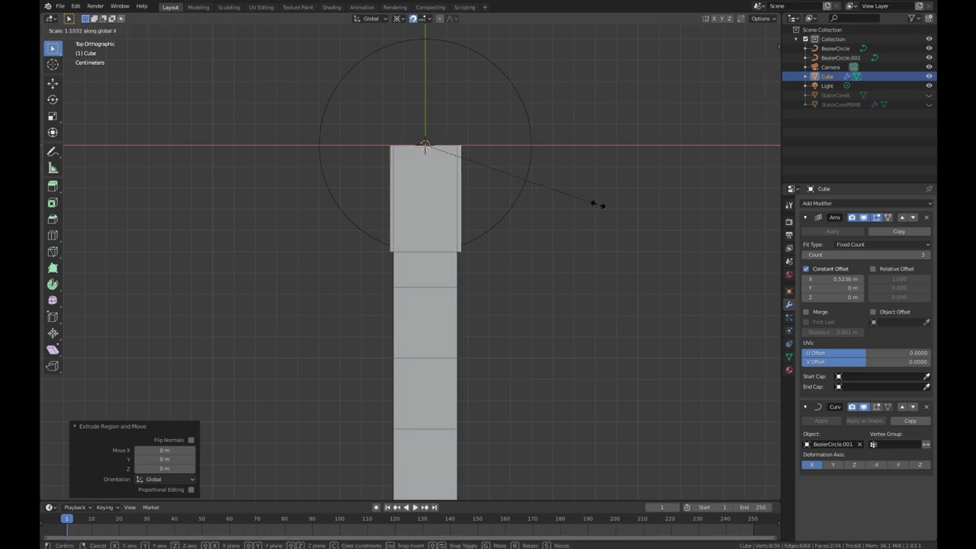
click(196, 327)
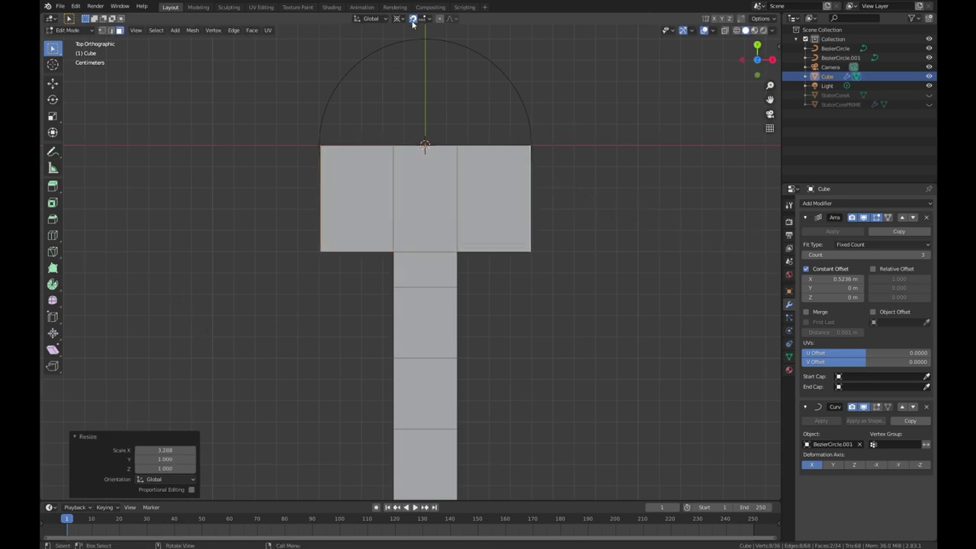
- Enable X-axis mirror editing in the active tool's options
click(774, 44)
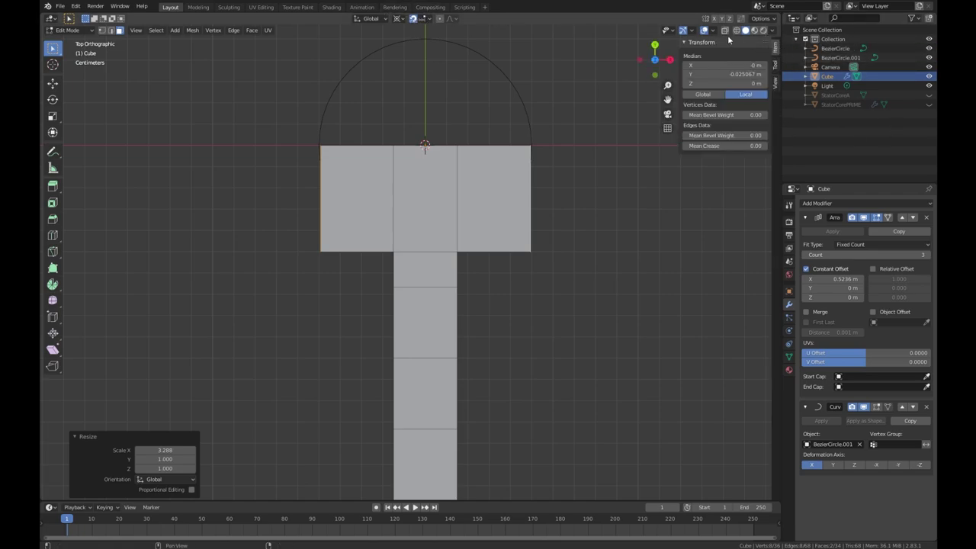
click(775, 65)
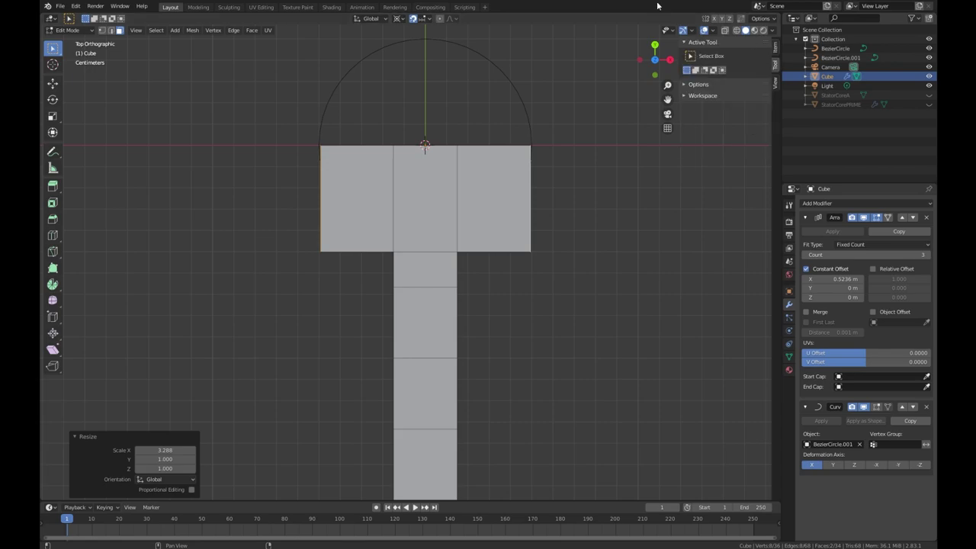
click(695, 84)
click(736, 98)
- Select the crossbar's end face on the positive X side and move it 0.16 m along X
scroll(614, 191, down, 2)
shift+middle_drag(615, 191, 302, 194)
click(302, 210)
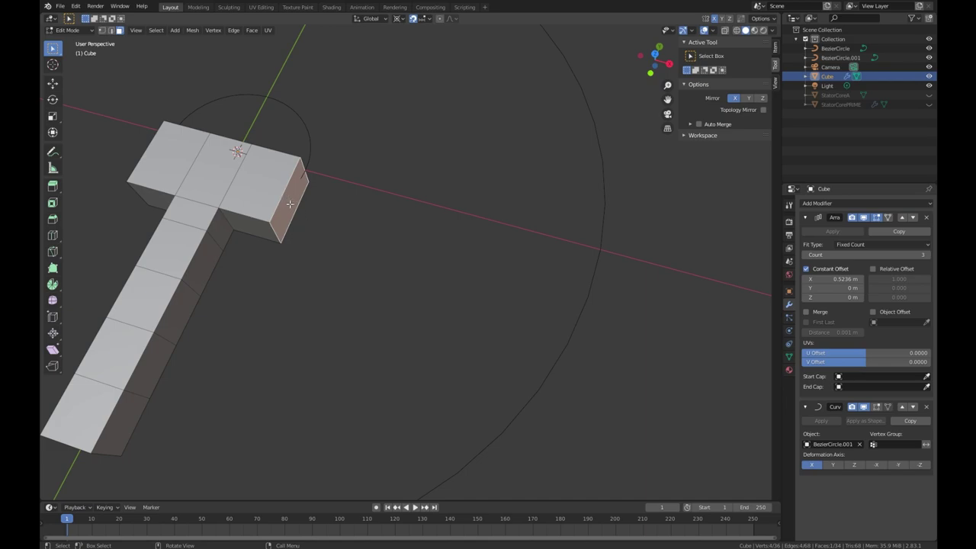
middle_drag(289, 204, 456, 265)
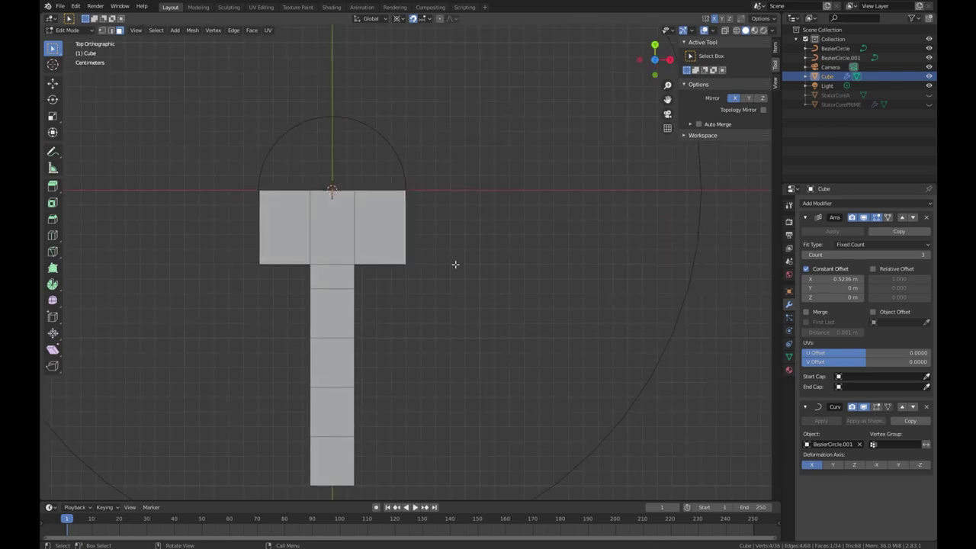
key(g)
key(x)
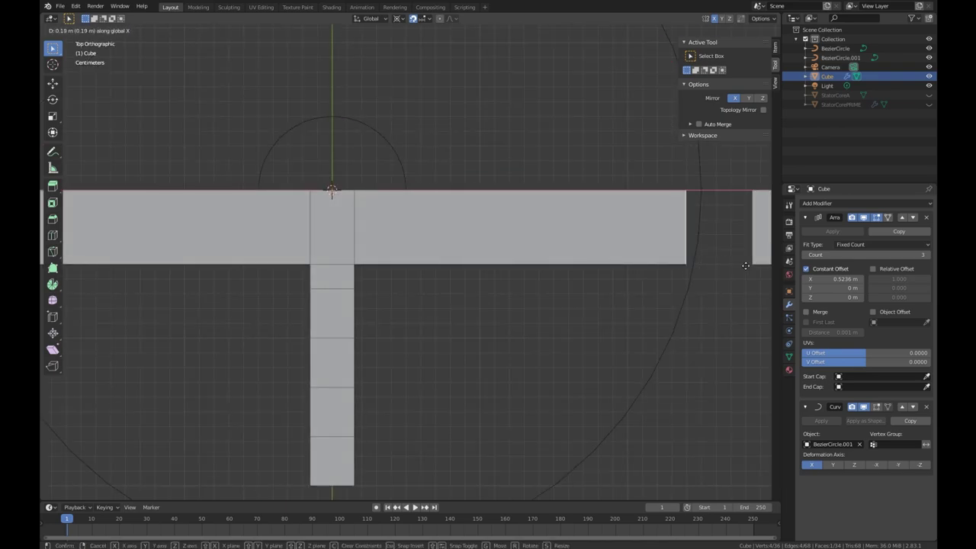
click(694, 254)
shift+middle_drag(394, 237, 638, 207)
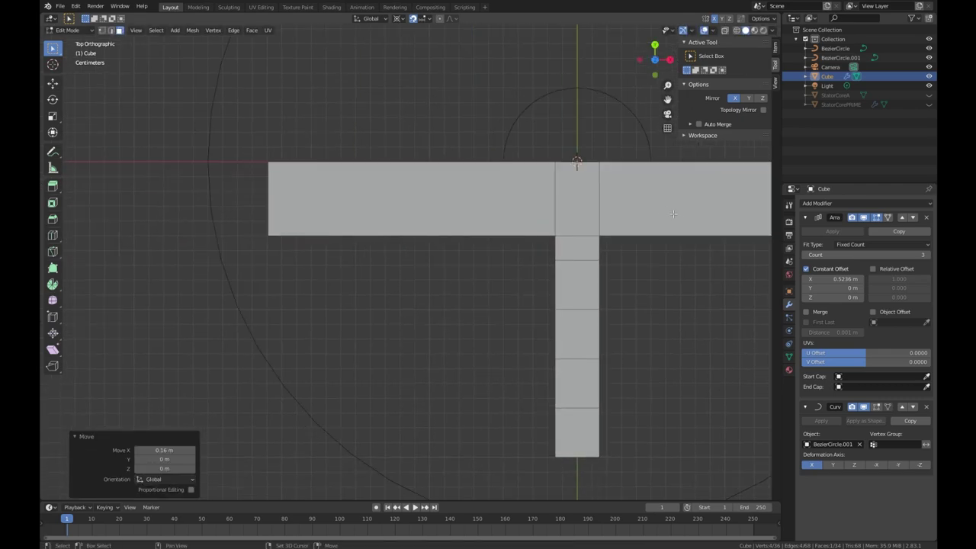
shift+middle_drag(558, 234, 79, 273)
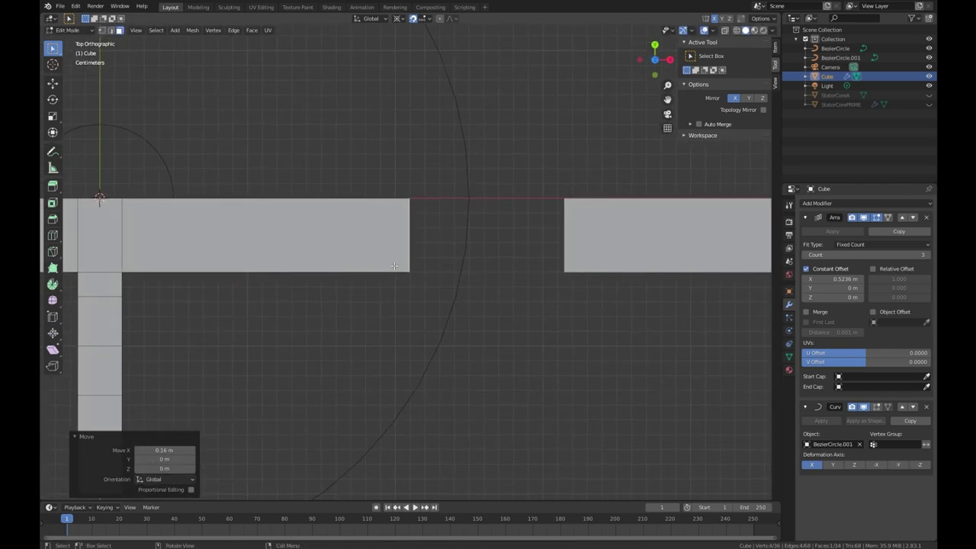
key(g)
key(y)
key(Escape)
middle_drag(508, 281, 418, 275)
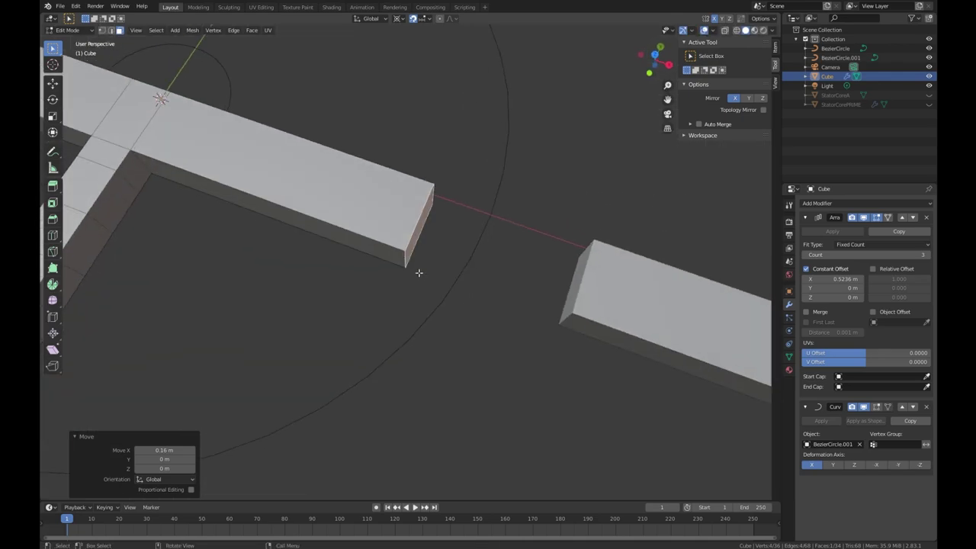
key(g)
key(x)
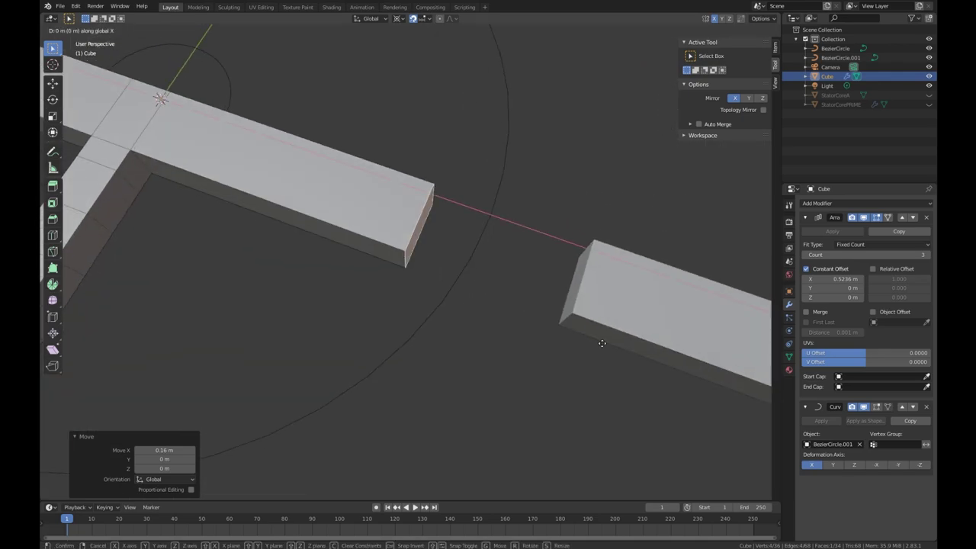
key(Escape)
- Move the crossbar's end face another 0.05 m along X toward the neighbouring array copy
key(KP_7)
key(g)
key(x)
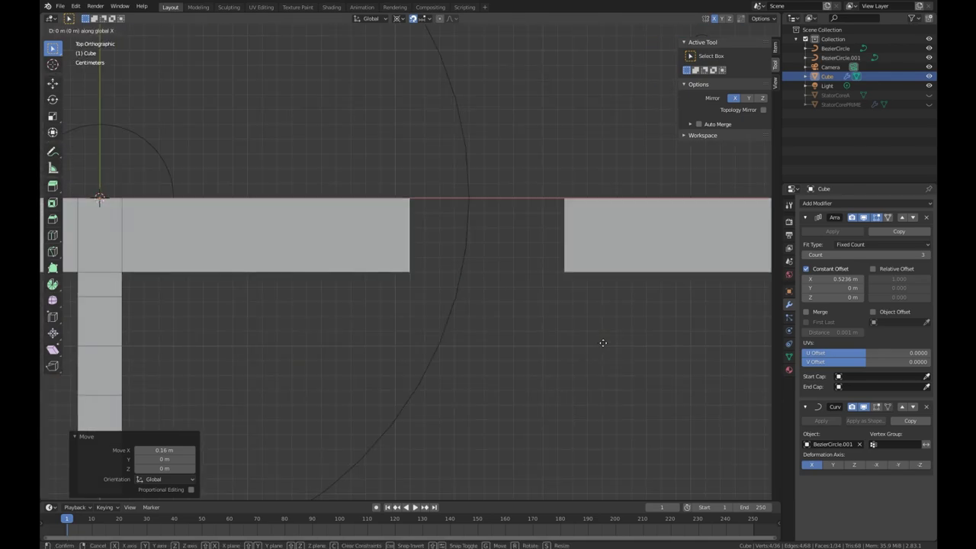
click(670, 339)
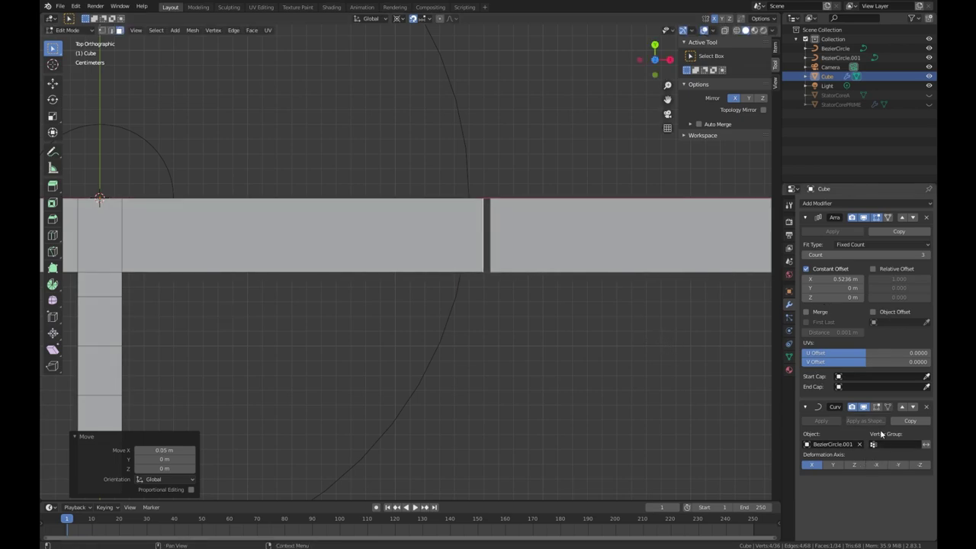
- Enable vertex merging between copies in the Array modifier
click(813, 314)
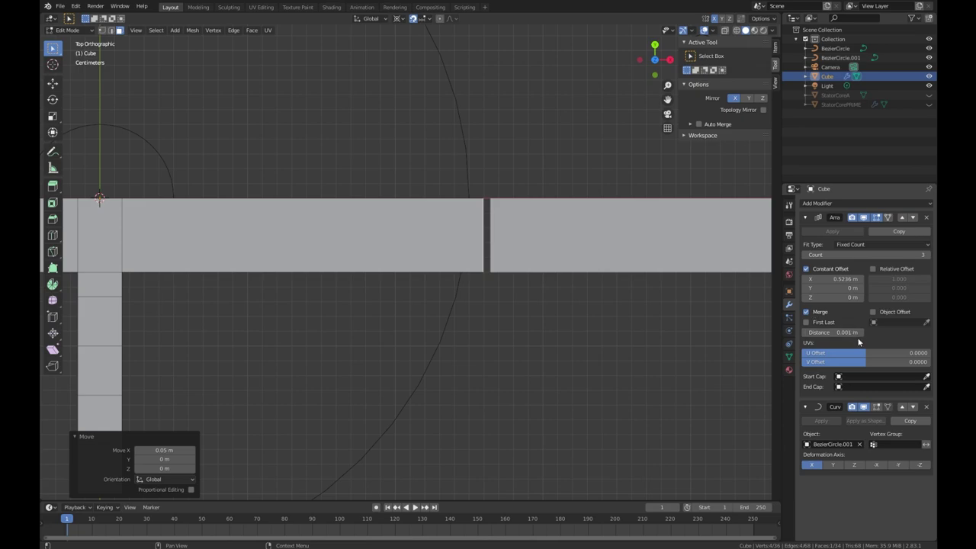
scroll(434, 238, up, 3)
shift+middle_drag(433, 238, 214, 266)
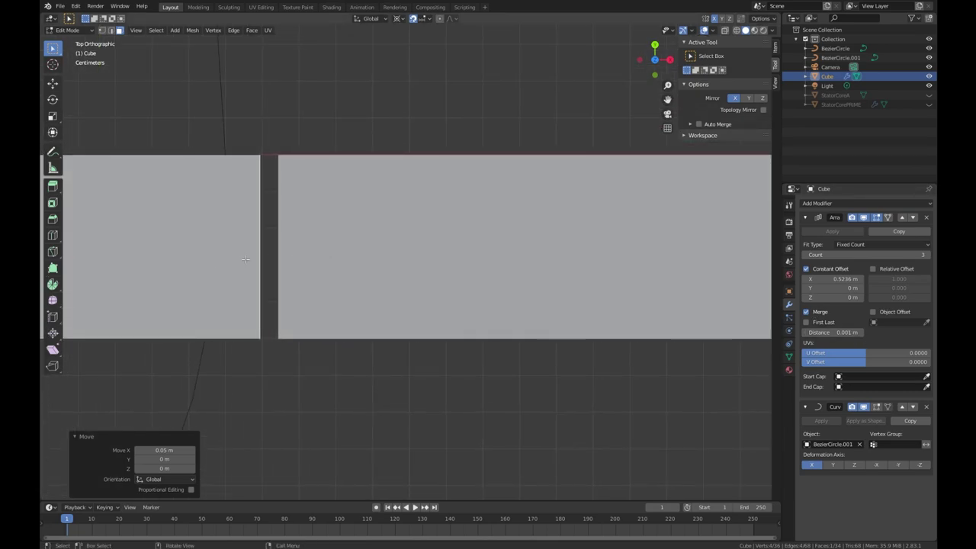
- Move the crossbar's end face along X until it meets the neighbouring array copy and check the ring in Object Mode
key(g)
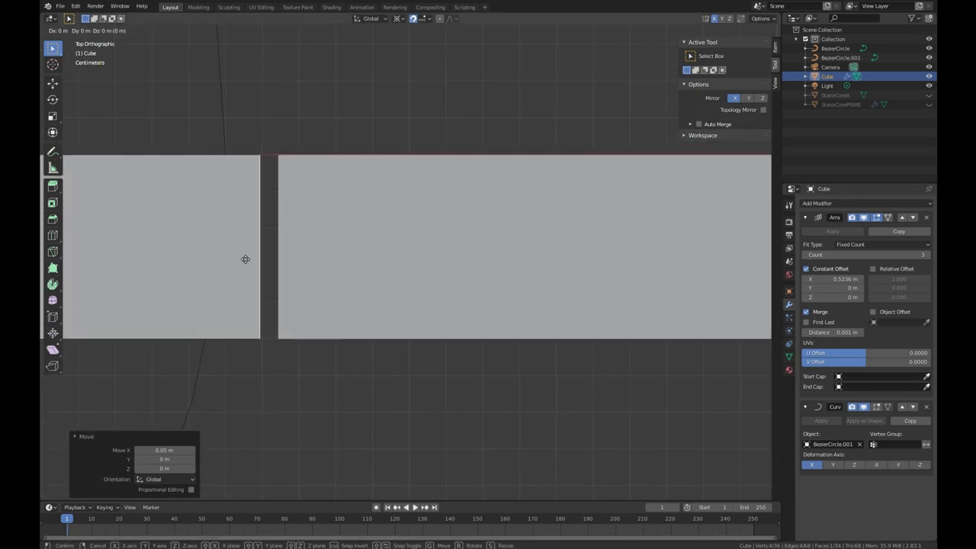
key(x)
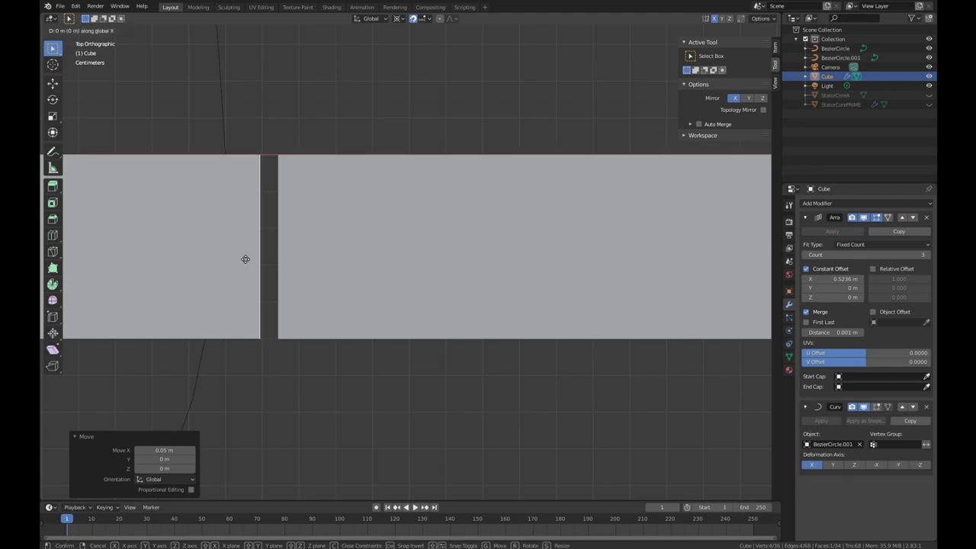
click(305, 257)
middle_drag(305, 257, 599, 223)
scroll(305, 263, down, 6)
key(Tab)
shift+middle_drag(392, 280, 325, 272)
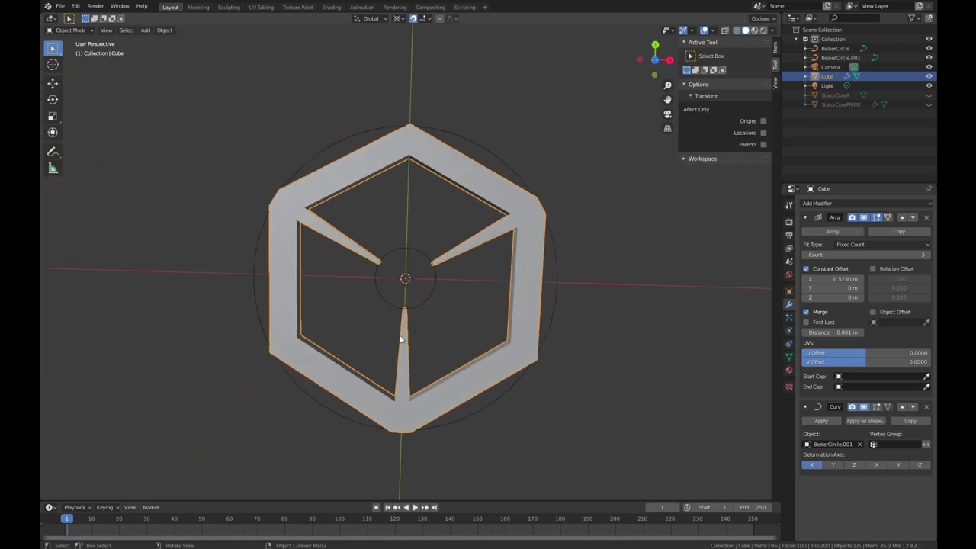
- Cut eight evenly spaced edge loops across the positive X half of the crossbar
key(KP_7)
key(Tab)
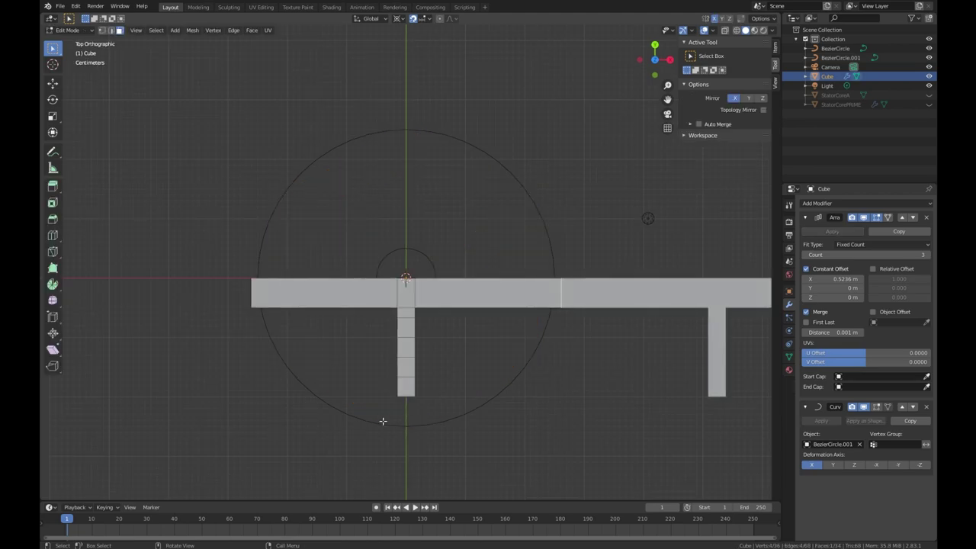
scroll(473, 325, up, 3)
key(ctrl+r)
scroll(513, 297, up, 7)
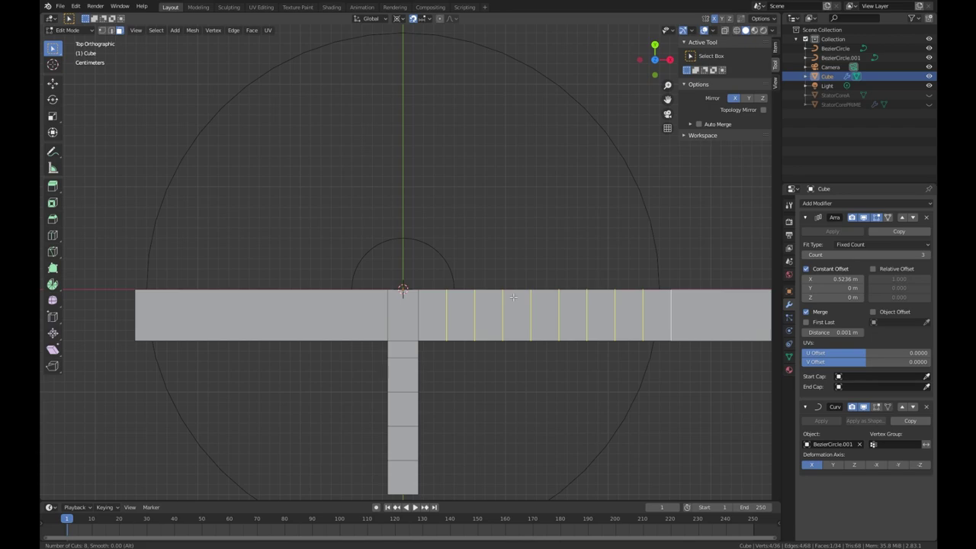
click(513, 298)
right_click(513, 298)
- Cut eight evenly spaced edge loops across the negative X half of the crossbar and return to Object Mode
key(ctrl+r)
scroll(279, 299, up, 2)
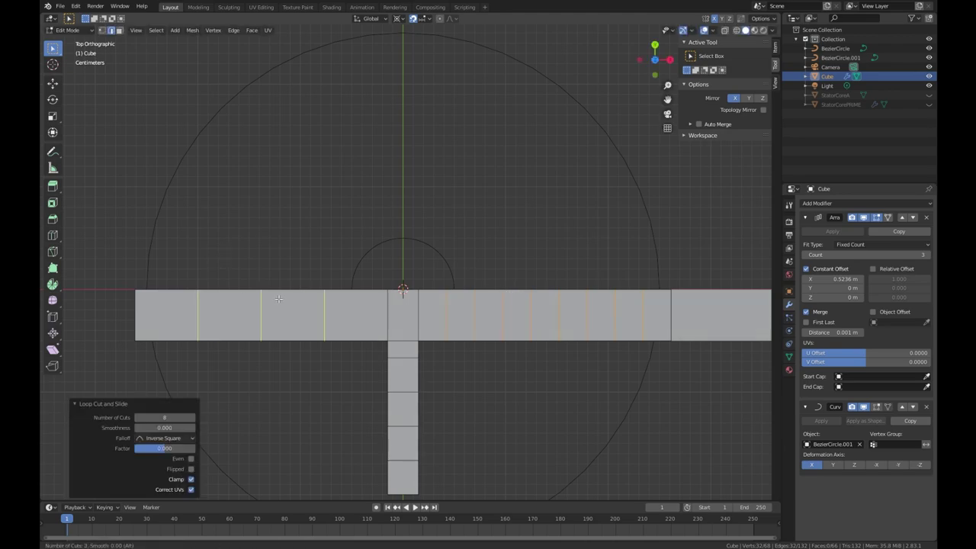
scroll(279, 298, up, 4)
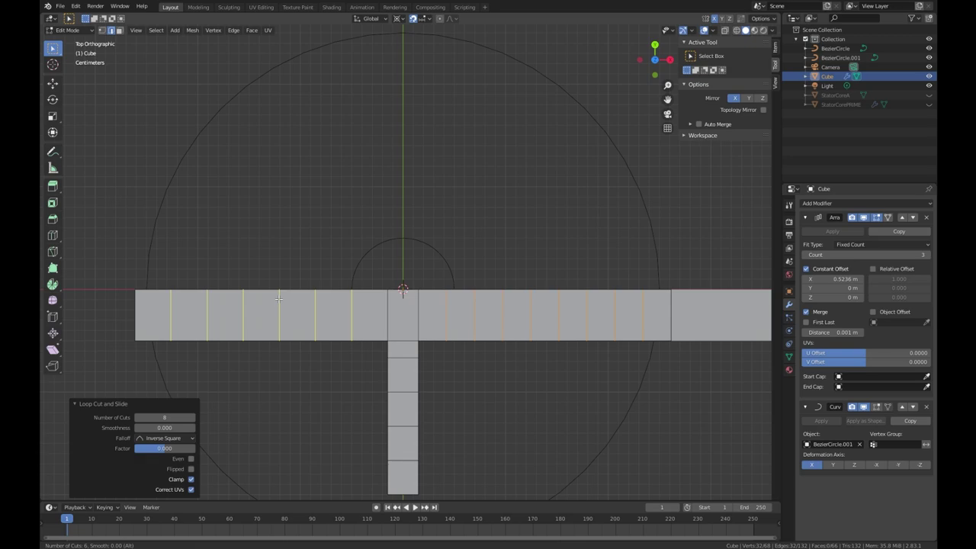
click(279, 299)
right_click(277, 298)
key(Tab)
scroll(430, 313, down, 6)
- Cut three evenly spaced lengthwise edge loops around the T-shaped segment, dividing its height into four rows
middle_drag(414, 279, 625, 322)
scroll(366, 302, up, 3)
key(Tab)
scroll(325, 303, up, 4)
key(ctrl+r)
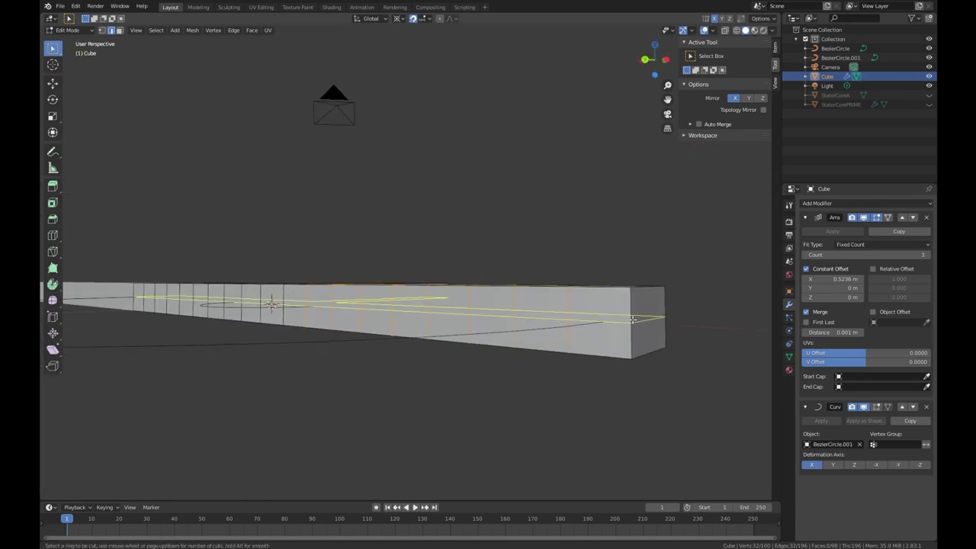
scroll(633, 320, up, 1)
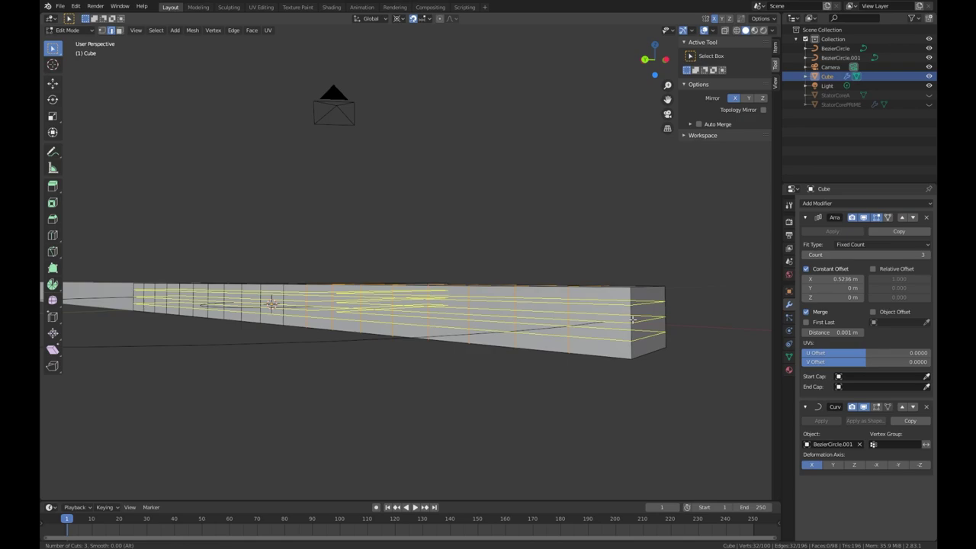
click(632, 321)
right_click(633, 322)
middle_drag(556, 371, 500, 343)
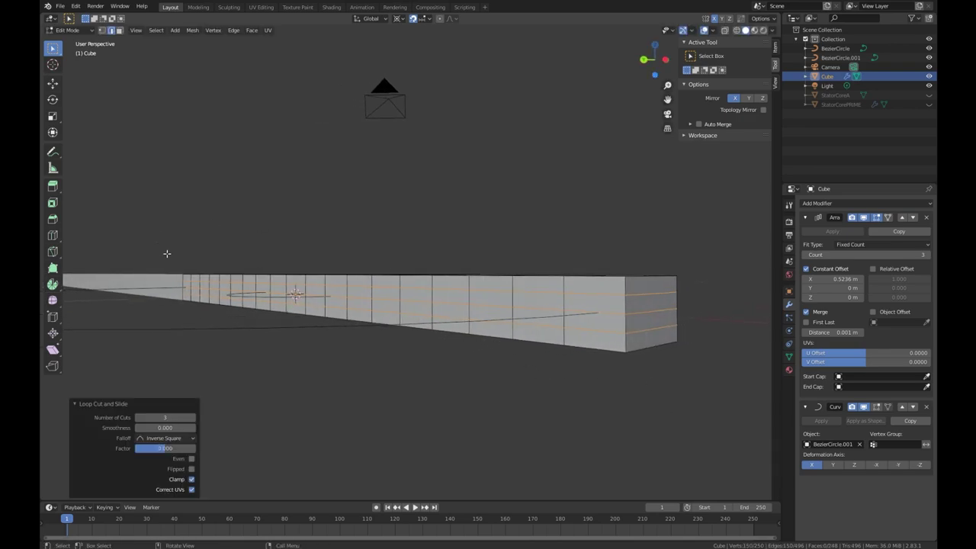
- Switch to face selection and try selecting the middle face loops around the segment
click(119, 30)
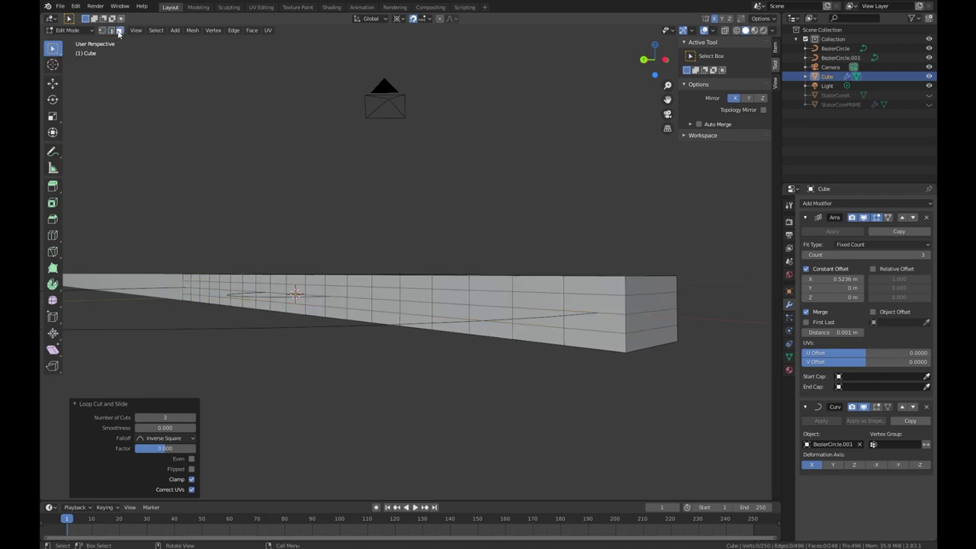
alt+click(519, 300)
alt+click(513, 316)
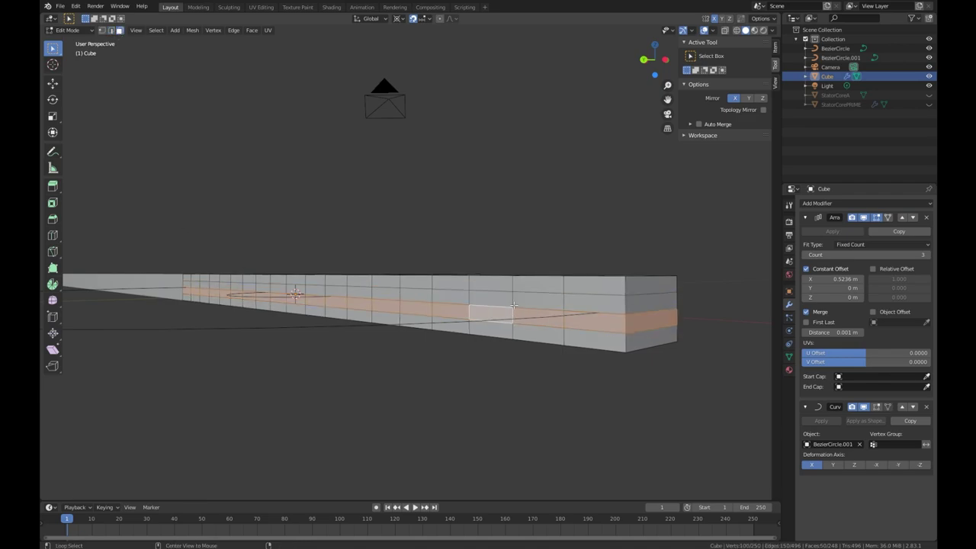
scroll(549, 331, down, 3)
middle_drag(549, 331, 478, 342)
- Circle-select the two middle rows of faces along the crossbar's long outer side, deselecting any stray faces
click(359, 309)
middle_drag(359, 309, 439, 316)
key(c)
mouse_move(249, 291)
mouse_down()
mouse_move(324, 282)
mouse_move(552, 293)
mouse_move(544, 274)
mouse_up()
mouse_move(545, 275)
middle_down()
mouse_move(535, 321)
mouse_move(435, 295)
middle_up()
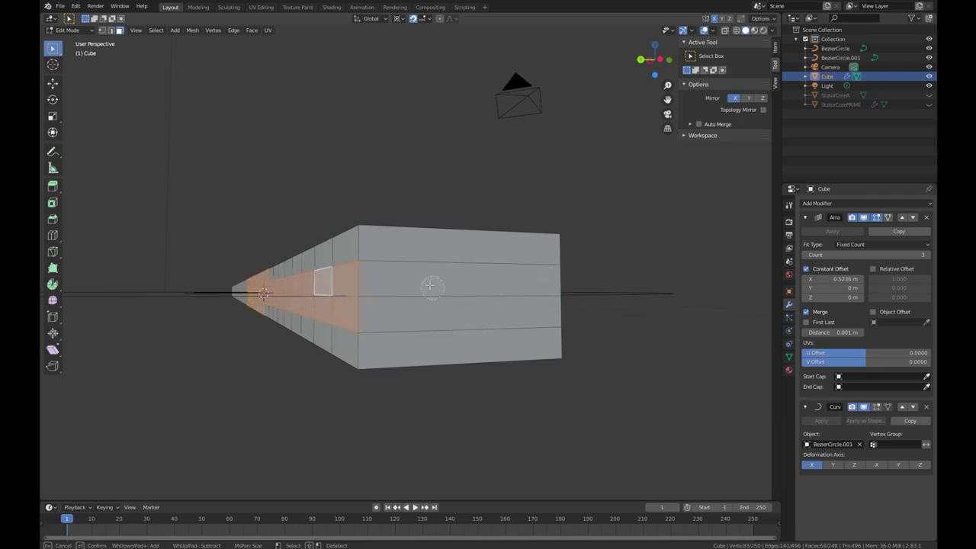
middle_drag(252, 267, 257, 331)
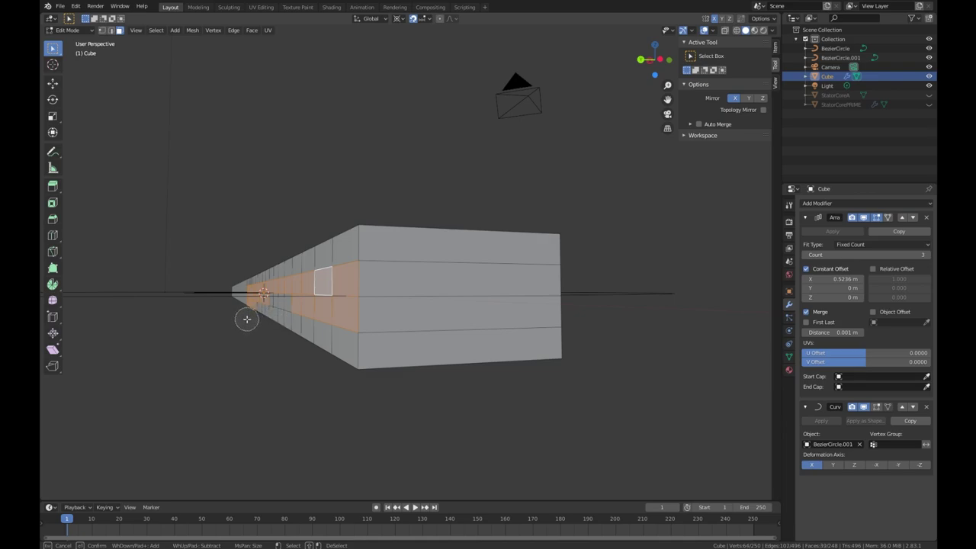
drag(276, 297, 272, 295)
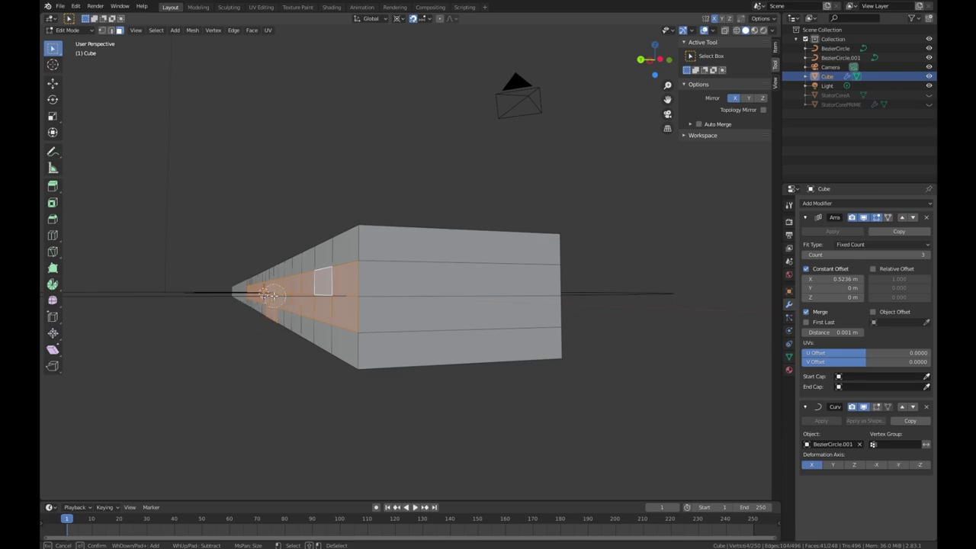
middle_drag(276, 329, 260, 324)
key(Escape)
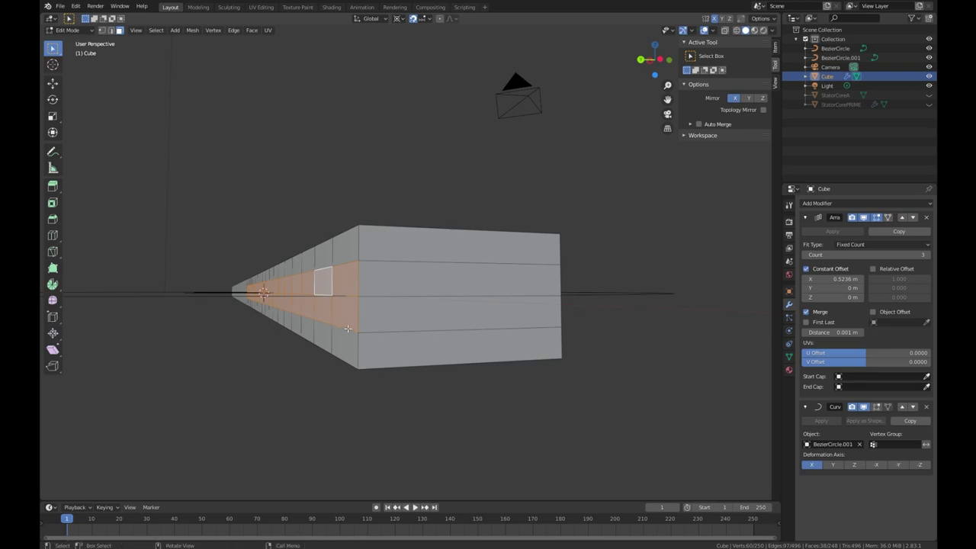
- Extrude the selected middle faces in place with zero offset and turn on X-ray in the right orthographic view
key(e)
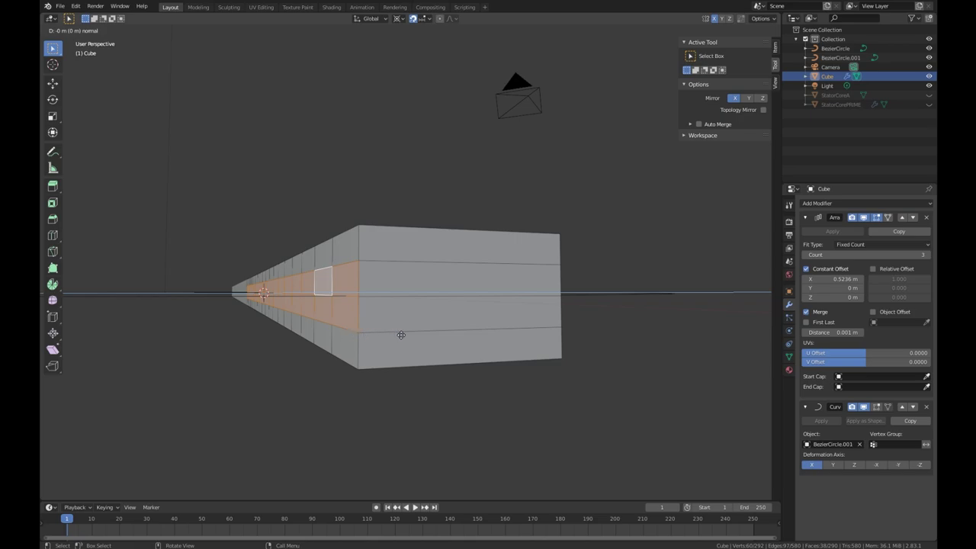
right_click(472, 240)
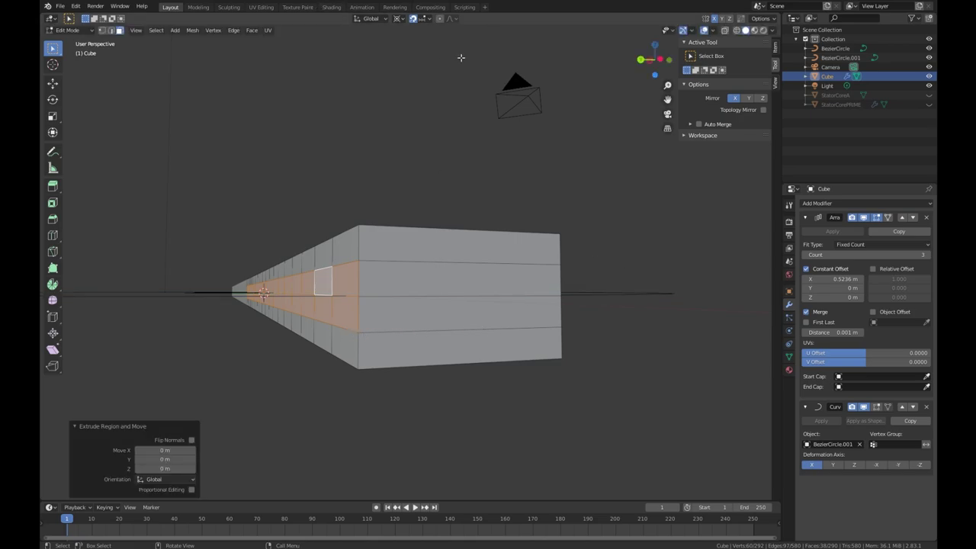
key(KP_3)
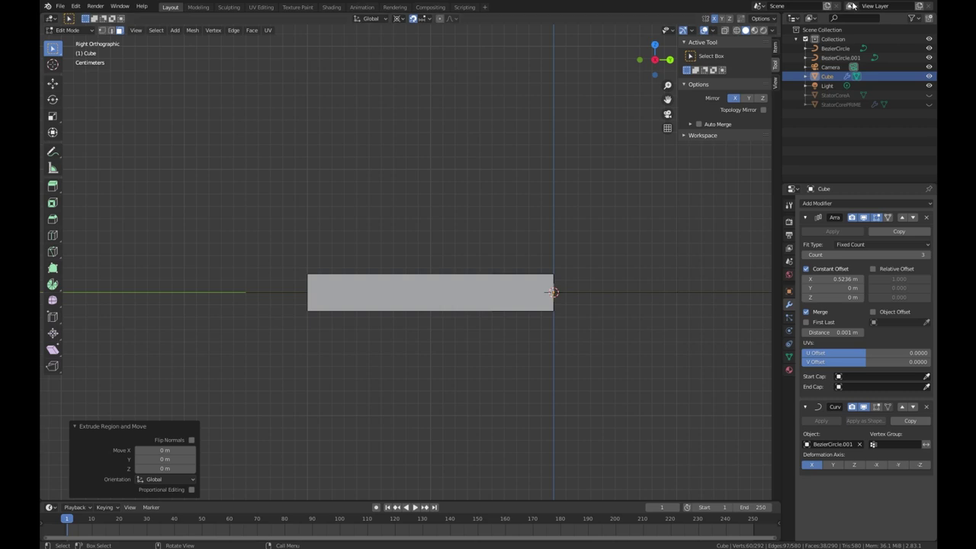
click(725, 29)
scroll(617, 243, up, 2)
scroll(617, 243, up, 2)
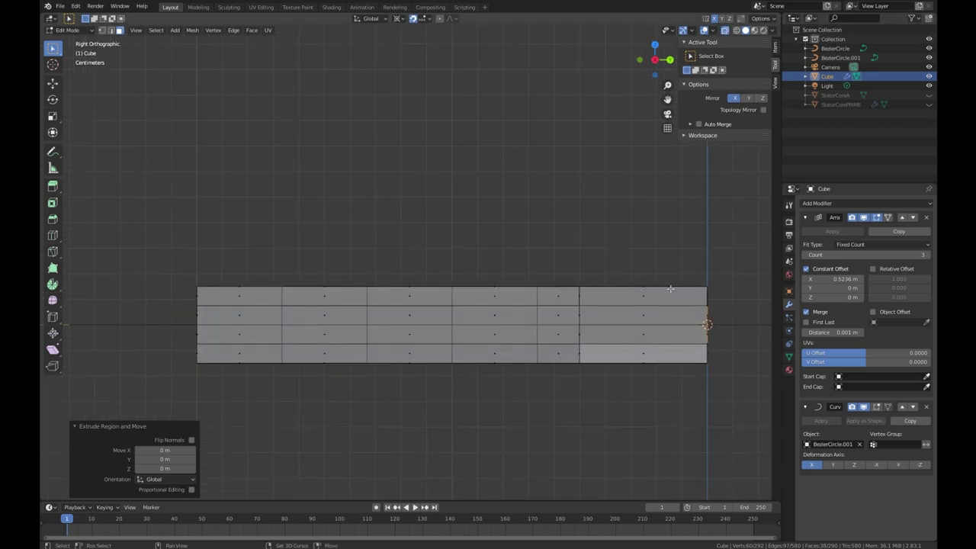
shift+middle_drag(738, 339, 594, 304)
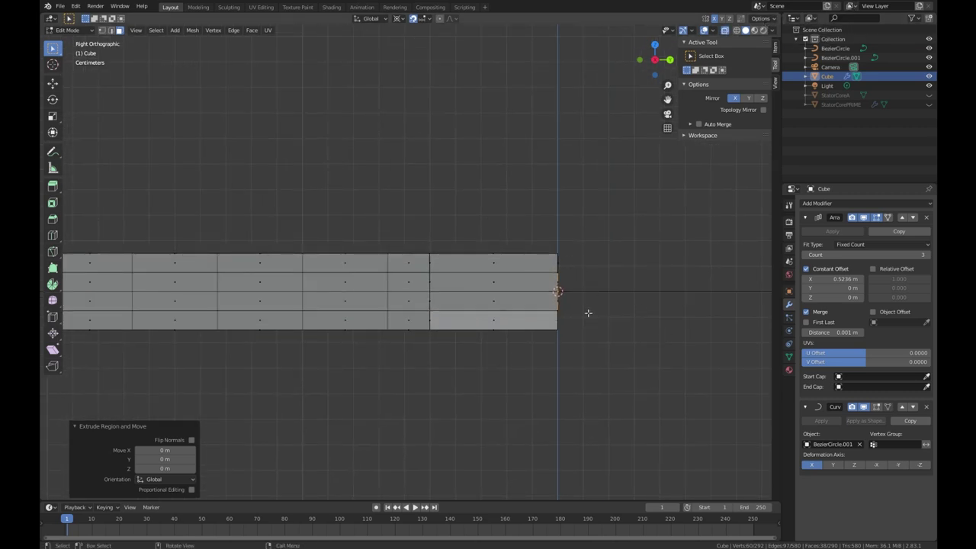
- Try moving the extruded faces, cancel the move, and disable X-axis mirror editing
key(g)
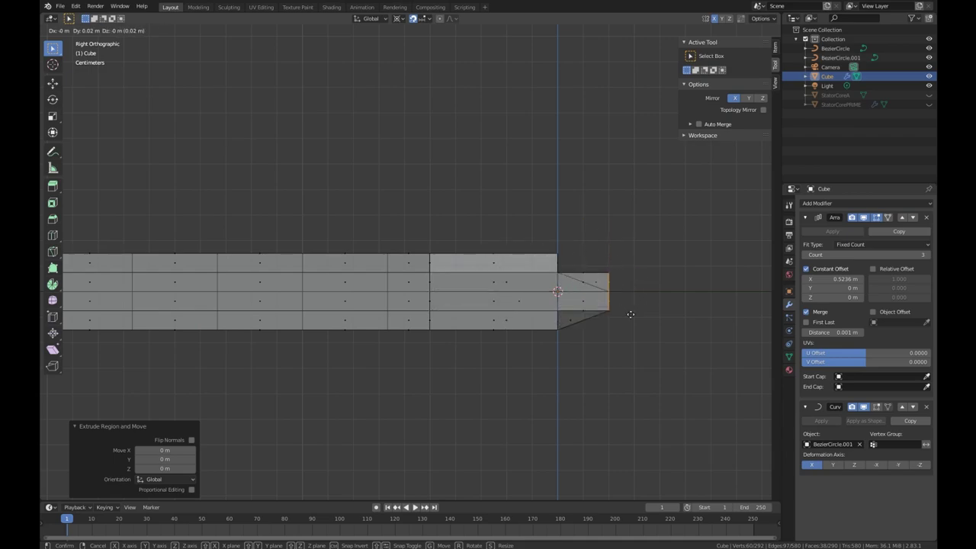
key(Escape)
click(734, 98)
scroll(491, 246, up, 2)
shift+middle_drag(490, 246, 445, 305)
key(g)
key(Escape)
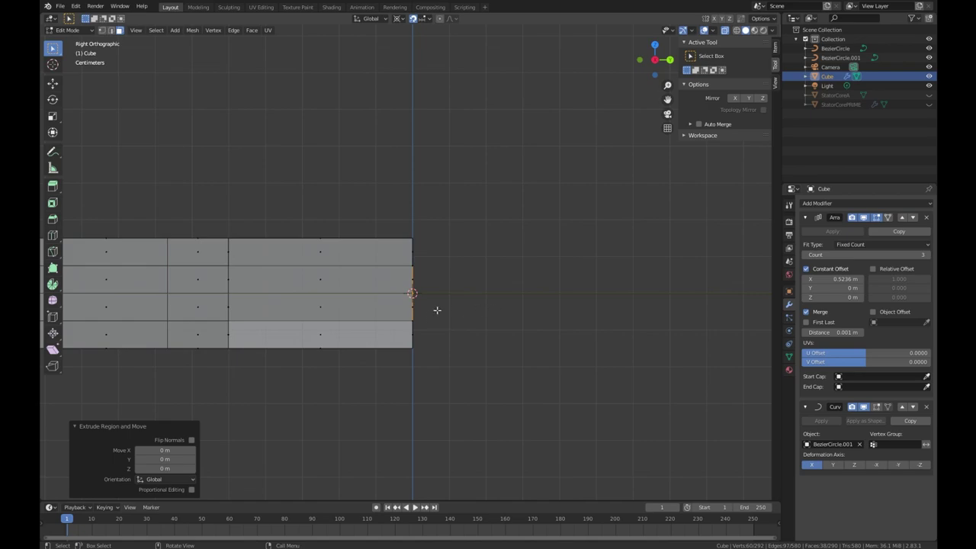
- Move the extruded faces -0.01 m along Y to recess a groove into the crossbar's outer side
key(g)
key(y)
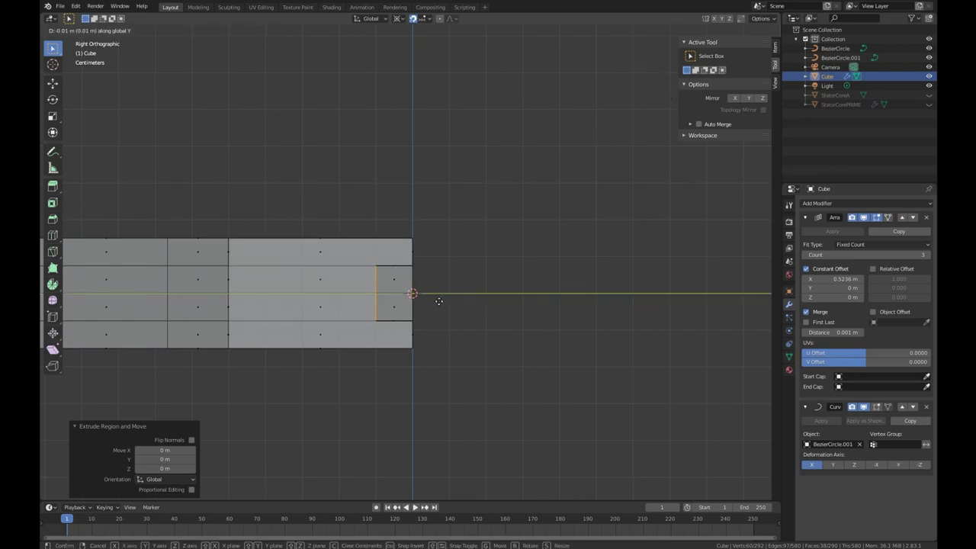
click(433, 302)
- Examine the recessed faces inside the crossbar in perspective and in the right orthographic view
middle_drag(433, 303, 446, 245)
scroll(444, 244, down, 5)
scroll(549, 218, up, 10)
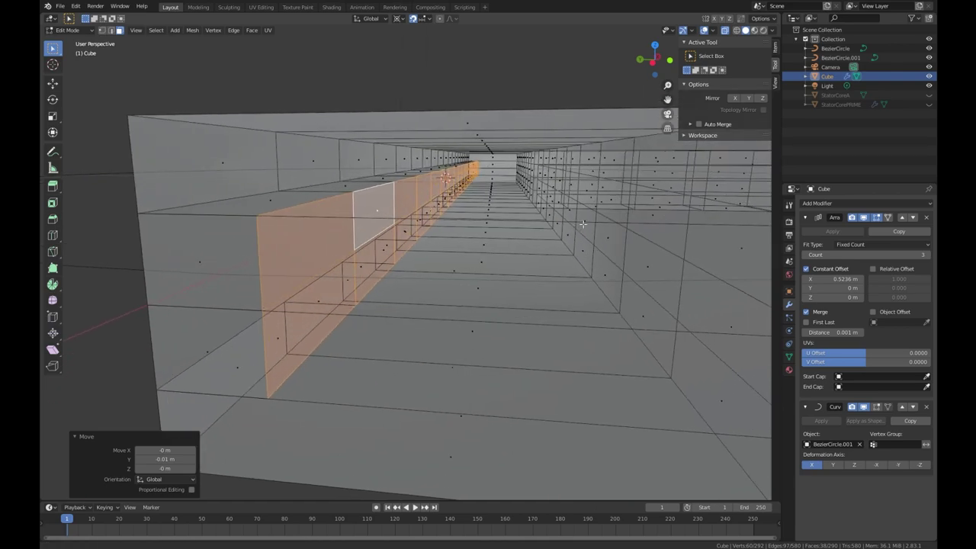
scroll(583, 223, down, 5)
middle_drag(483, 208, 479, 208)
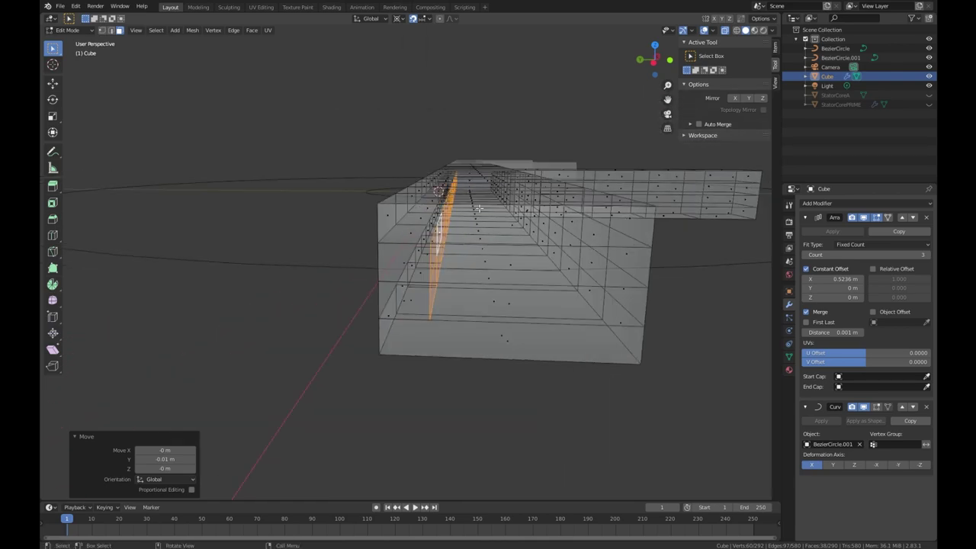
key(KP_3)
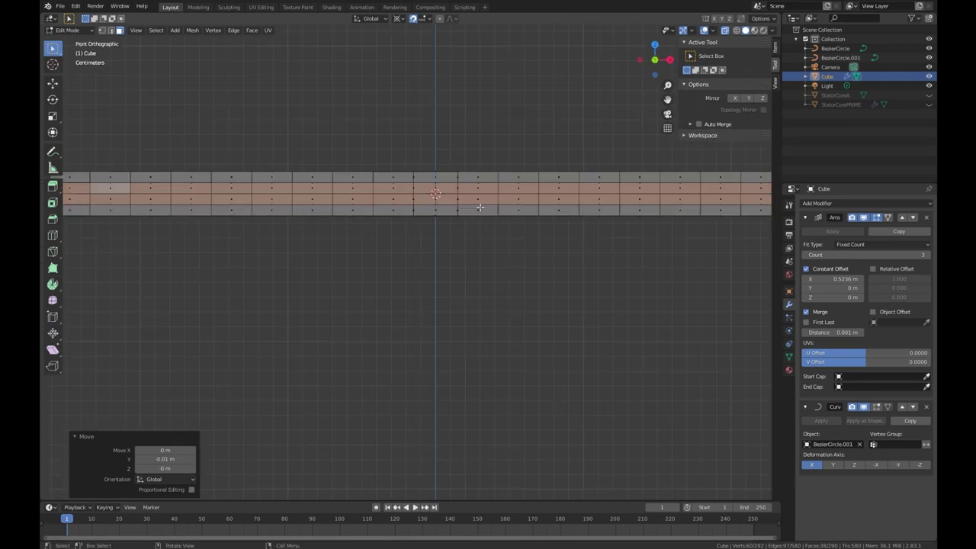
scroll(348, 221, up, 3)
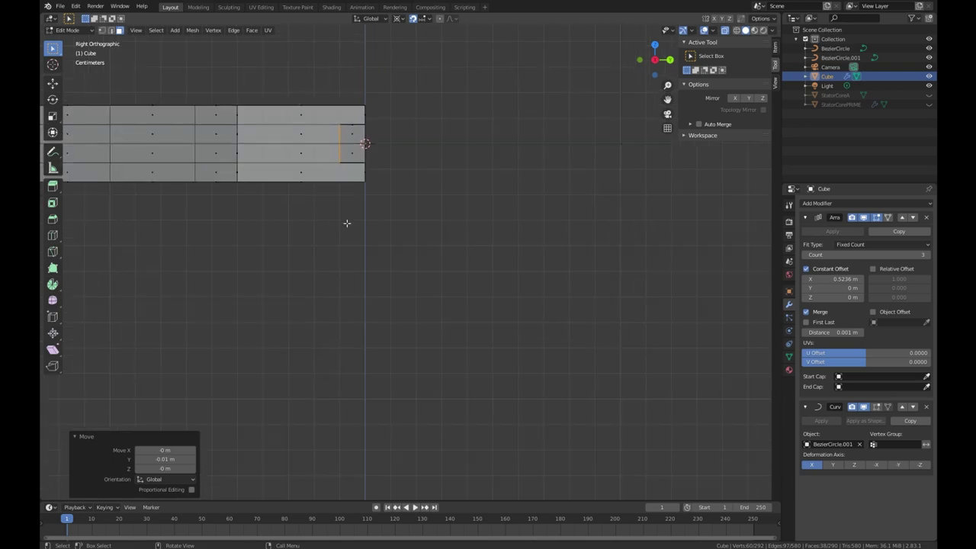
shift+middle_drag(349, 221, 422, 355)
scroll(433, 303, up, 3)
- Return to Object Mode, turn off X-ray and inspect the grooved ring
key(Tab)
scroll(457, 290, down, 5)
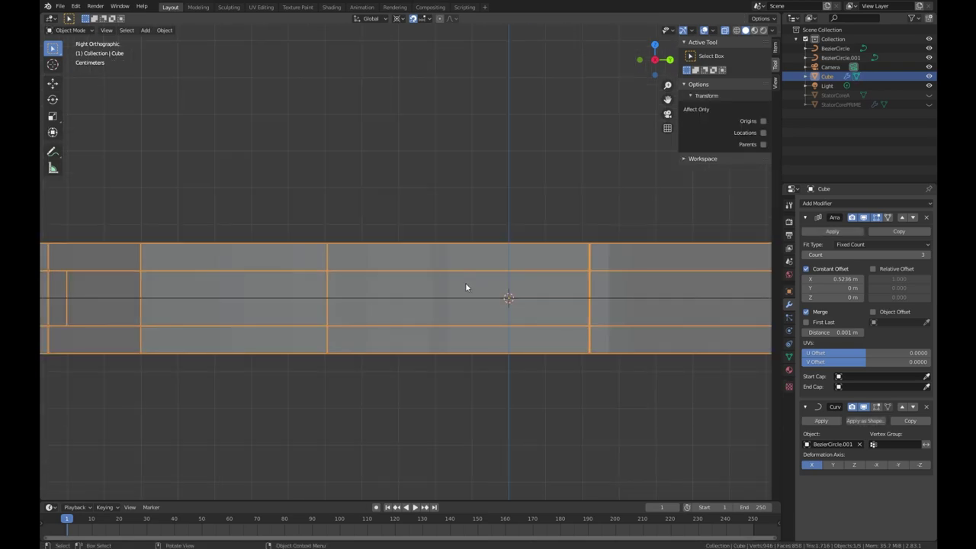
mouse_move(455, 268)
middle_down()
mouse_move(414, 255)
mouse_move(420, 287)
middle_up()
scroll(425, 273, down, 4)
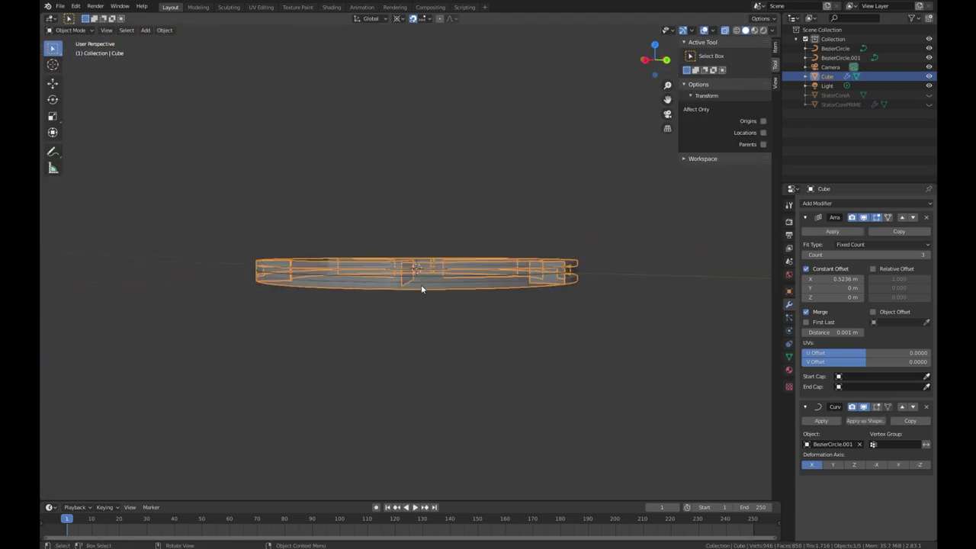
click(725, 31)
middle_drag(336, 243, 250, 324)
scroll(458, 261, up, 2)
- In Edit Mode, select three of the middle-row faces capping one end of the crossbar and delete them
key(Tab)
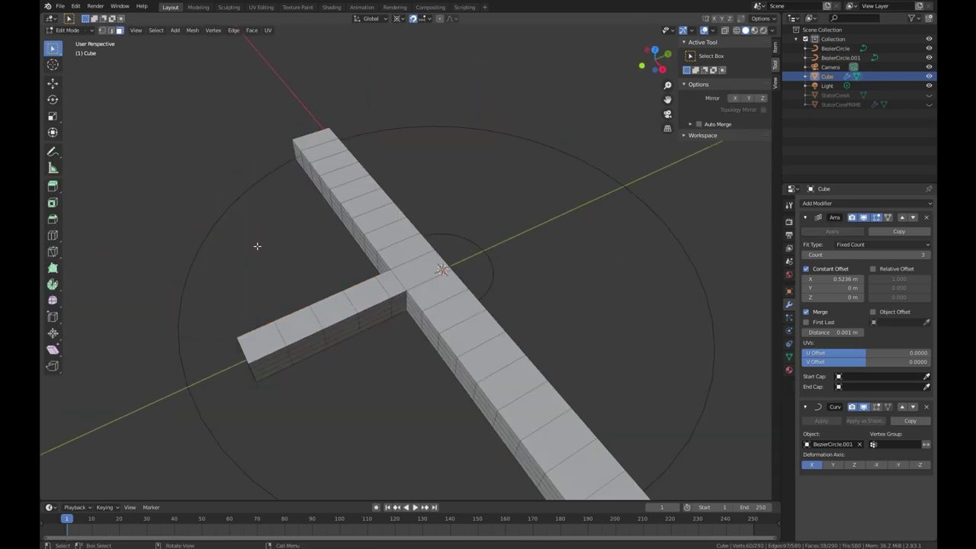
alt+click(445, 342)
middle_drag(445, 342, 439, 316)
click(449, 353)
shift+middle_drag(639, 258, 659, 283)
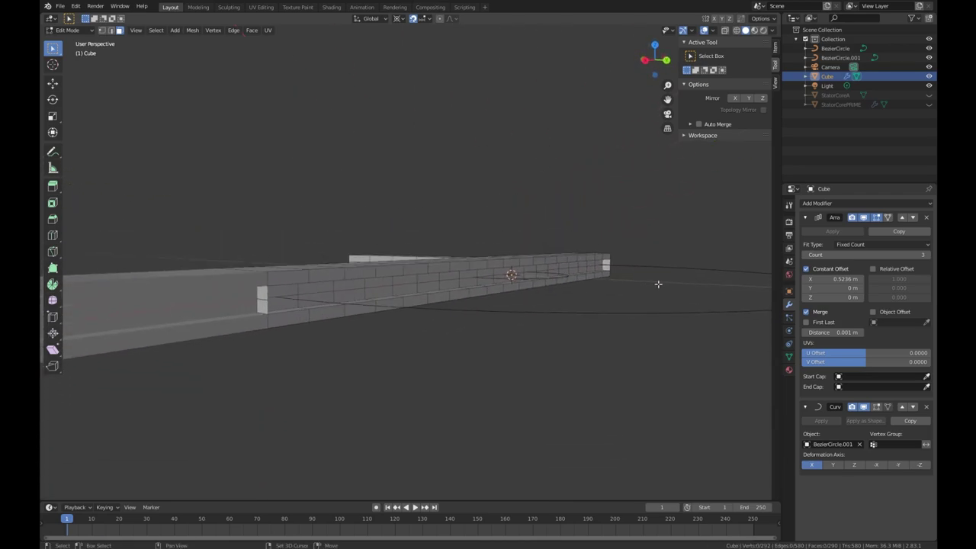
middle_drag(589, 305, 373, 290)
click(404, 282)
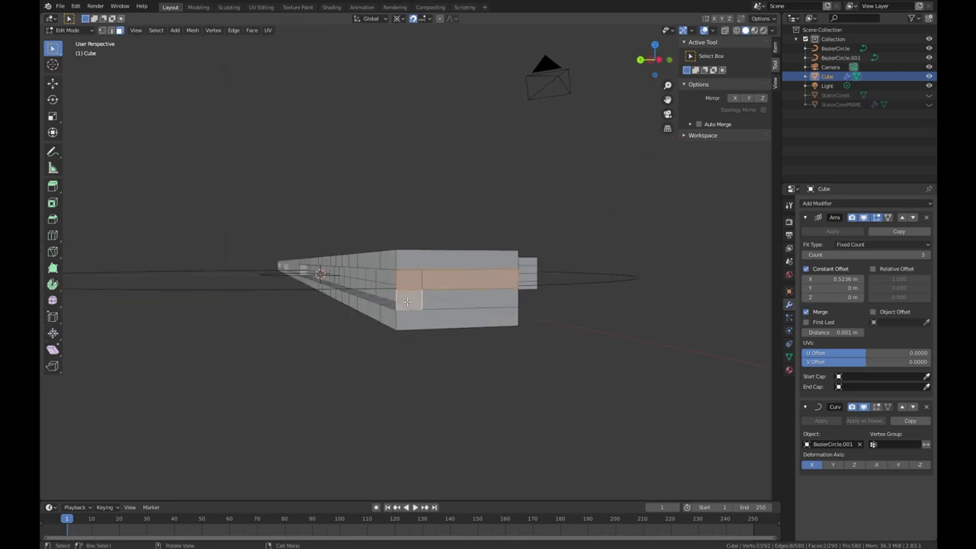
click(443, 280)
shift+click(413, 282)
middle_drag(413, 282, 413, 383)
shift+click(444, 344)
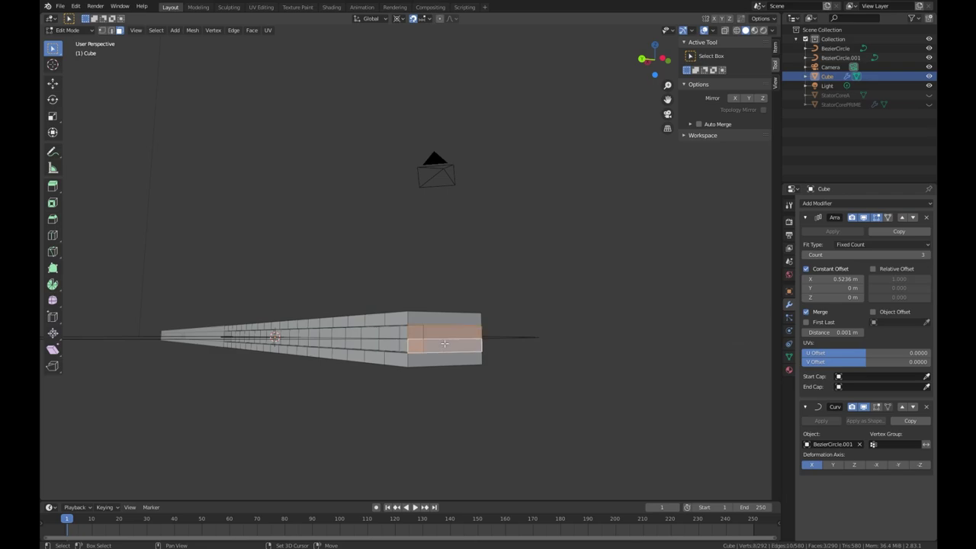
key(x)
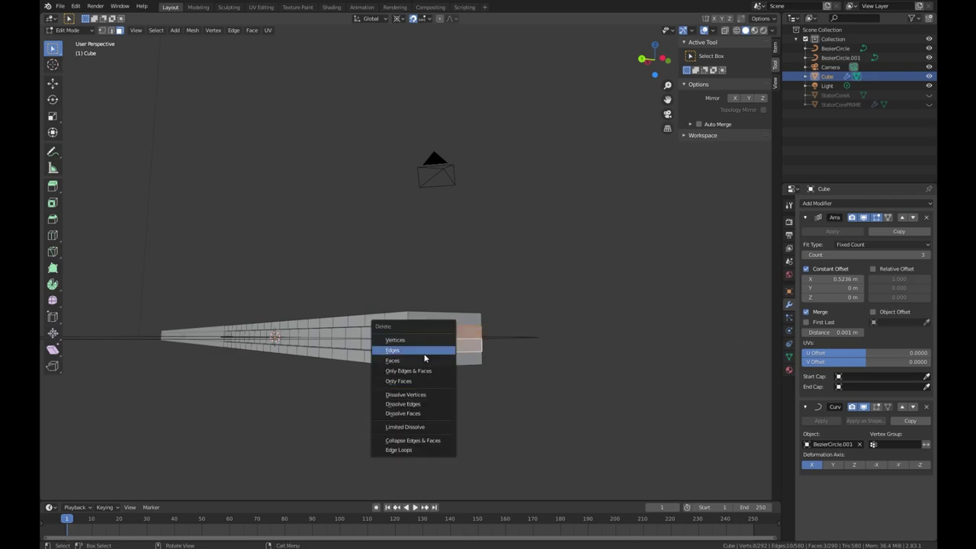
click(426, 360)
- Delete the remaining narrow middle-row face at the same end of the crossbar
middle_drag(427, 359, 454, 347)
scroll(454, 347, up, 3)
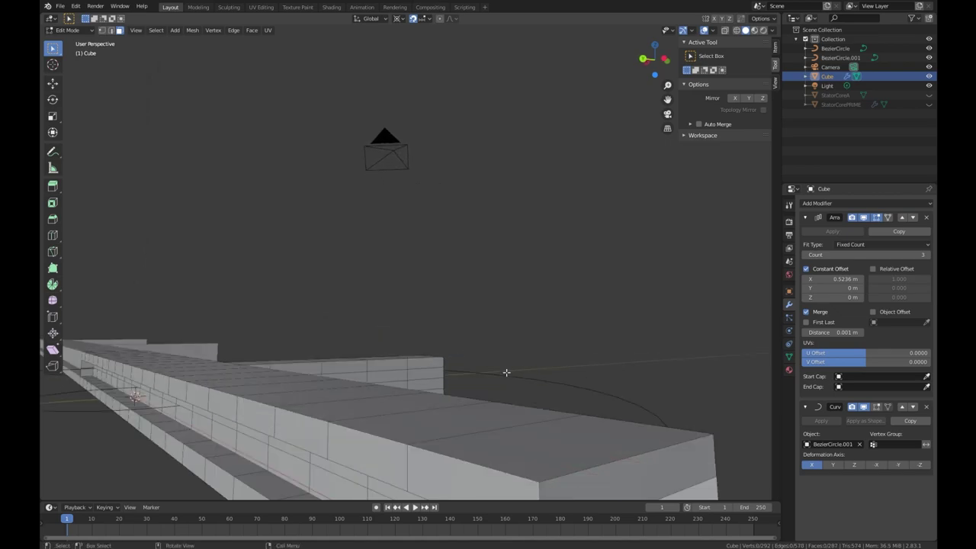
click(429, 455)
key(x)
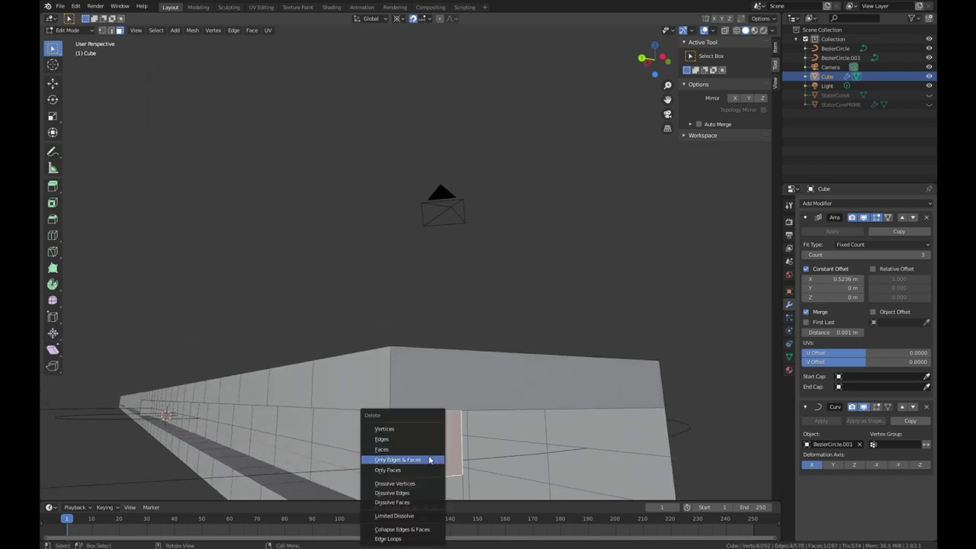
click(420, 450)
- Delete the middle-row cap faces at the opposite end of the crossbar
shift+middle_drag(419, 449, 580, 313)
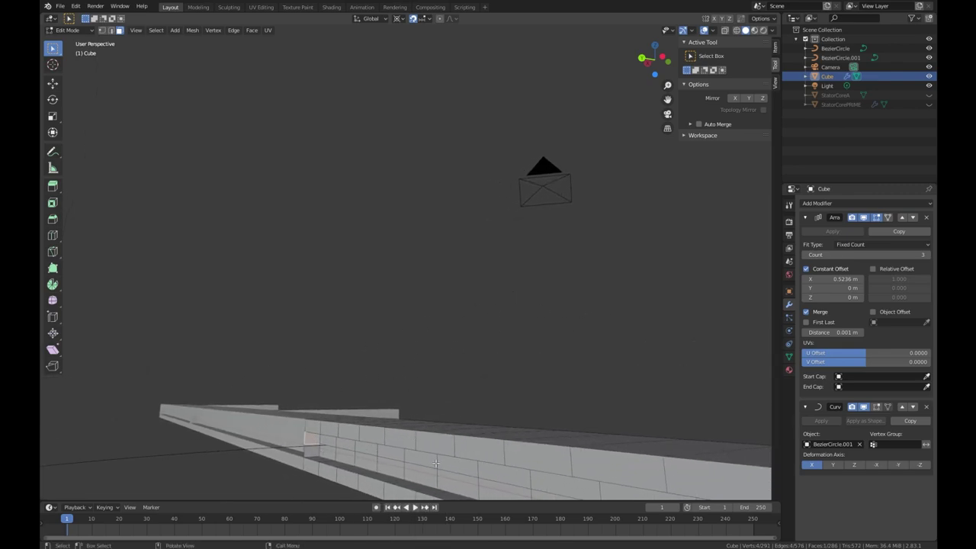
middle_drag(435, 463, 321, 365)
middle_drag(336, 308, 362, 362)
key(x)
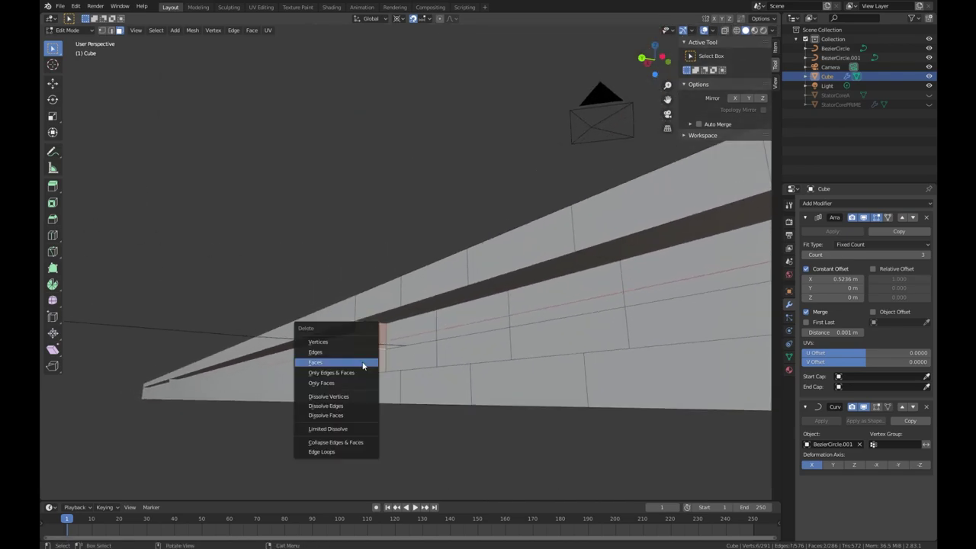
click(345, 363)
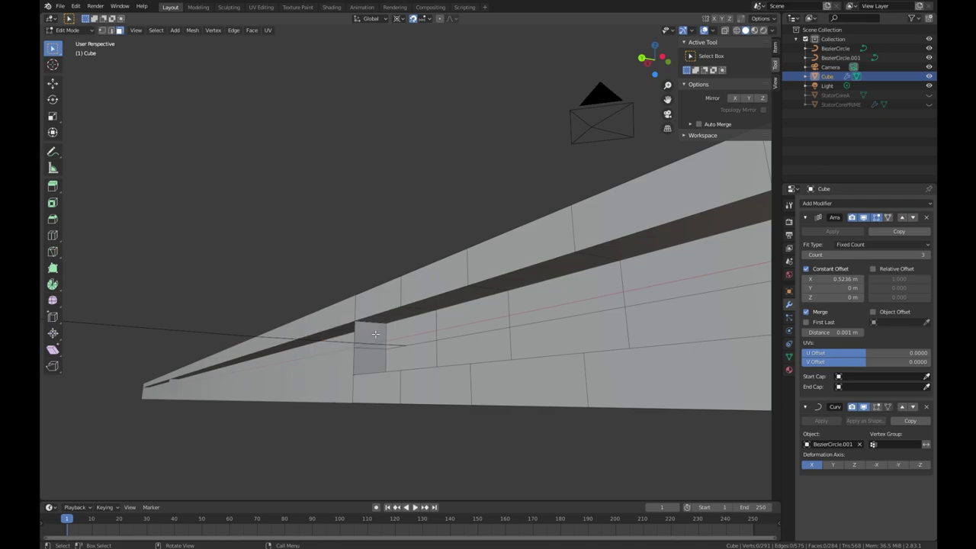
click(369, 356)
key(x)
click(372, 356)
- Switch to Object Mode and inspect the grooved ring along its outer side
middle_drag(372, 356, 447, 376)
key(Tab)
middle_drag(580, 392, 275, 270)
scroll(259, 266, up, 5)
scroll(441, 292, down, 3)
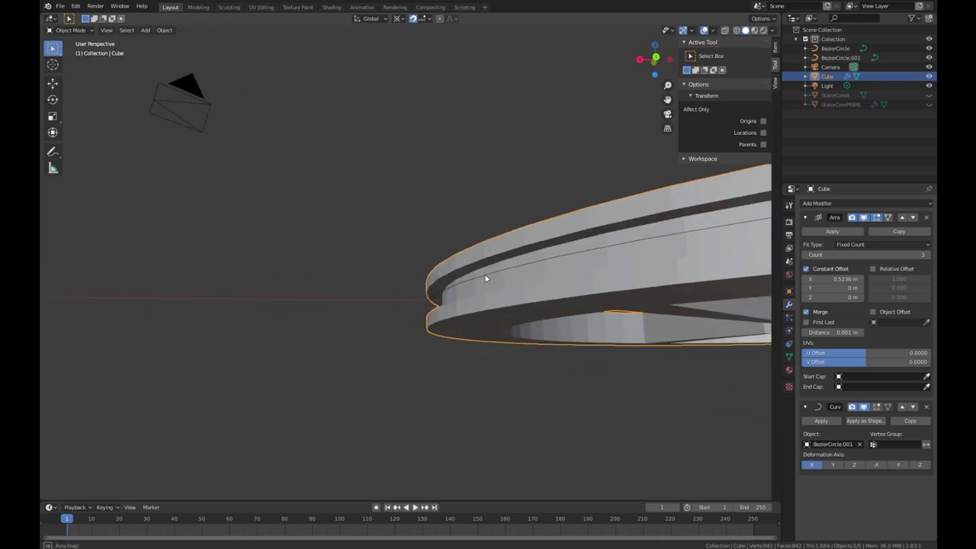
- In Edit Mode, delete the upper and lower cap faces at both ends of the crossbar
key(Tab)
middle_drag(557, 266, 452, 272)
scroll(644, 176, down, 4)
click(553, 183)
shift+click(553, 259)
key(x)
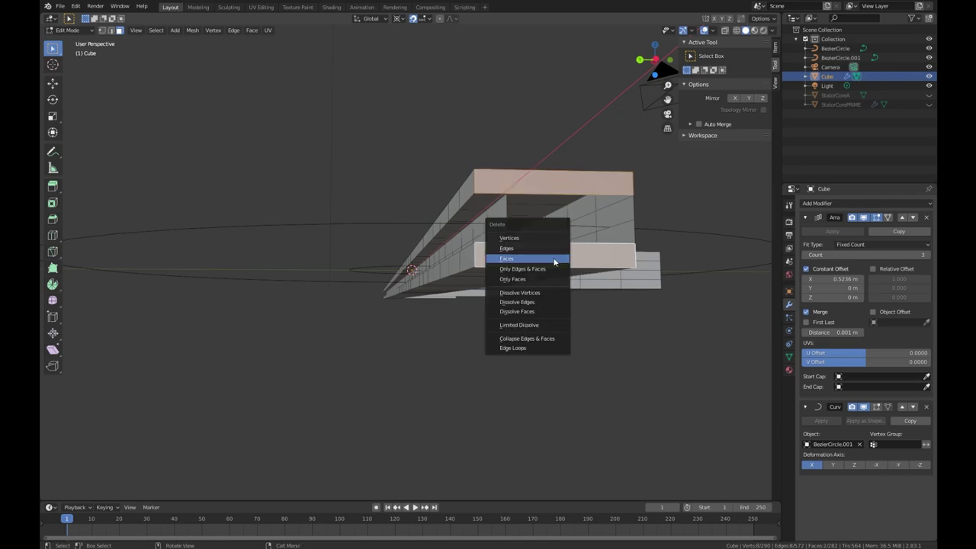
click(549, 258)
middle_drag(549, 258, 448, 316)
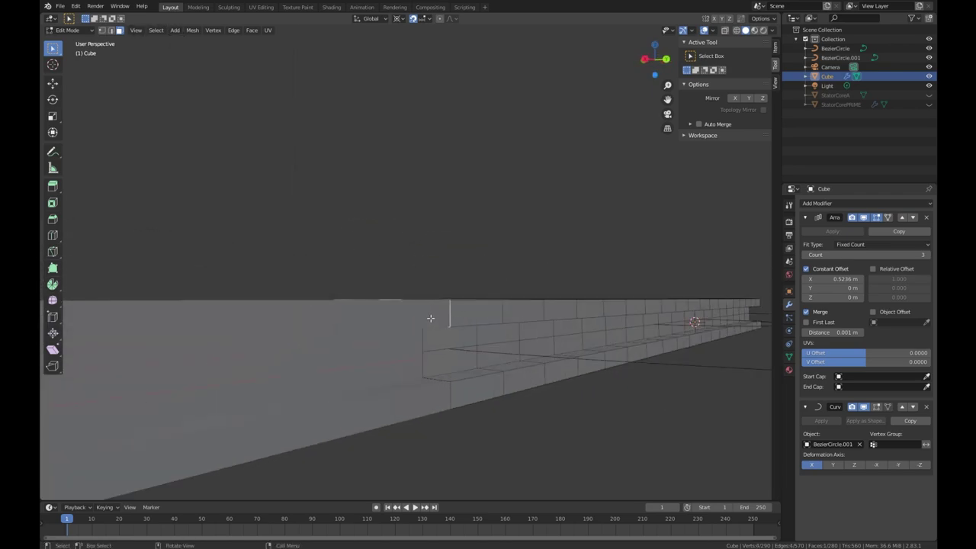
key(x)
click(400, 361)
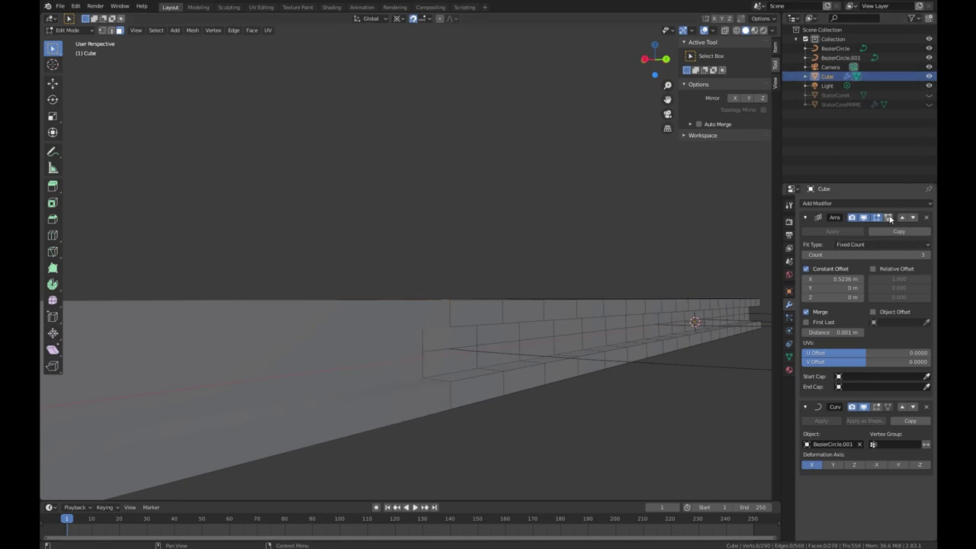
- Temporarily hide the array copies to examine the crossbar's open end, restore them, and inspect the ring in Object Mode
click(863, 217)
mouse_move(413, 259)
middle_down()
mouse_move(447, 241)
mouse_move(409, 270)
mouse_move(449, 273)
mouse_move(464, 251)
mouse_move(407, 255)
middle_up()
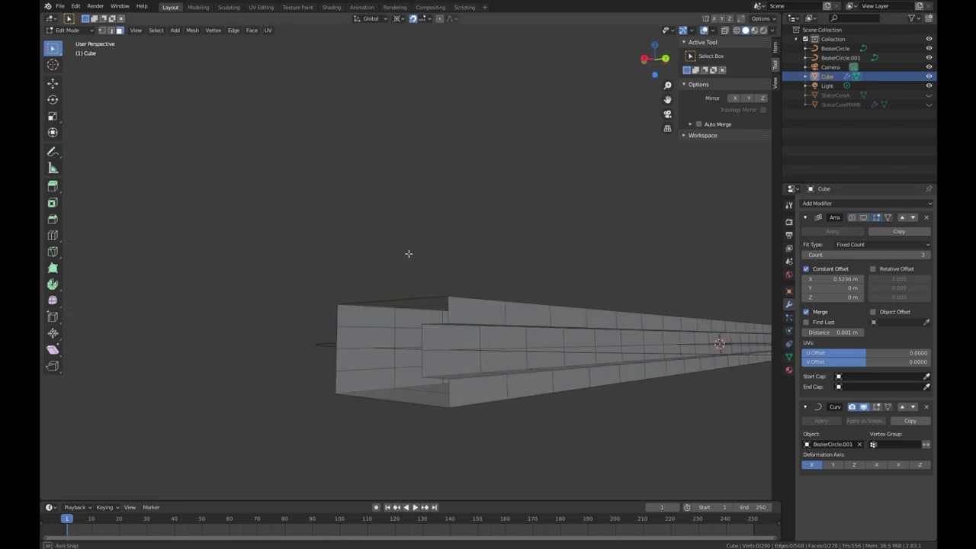
click(864, 217)
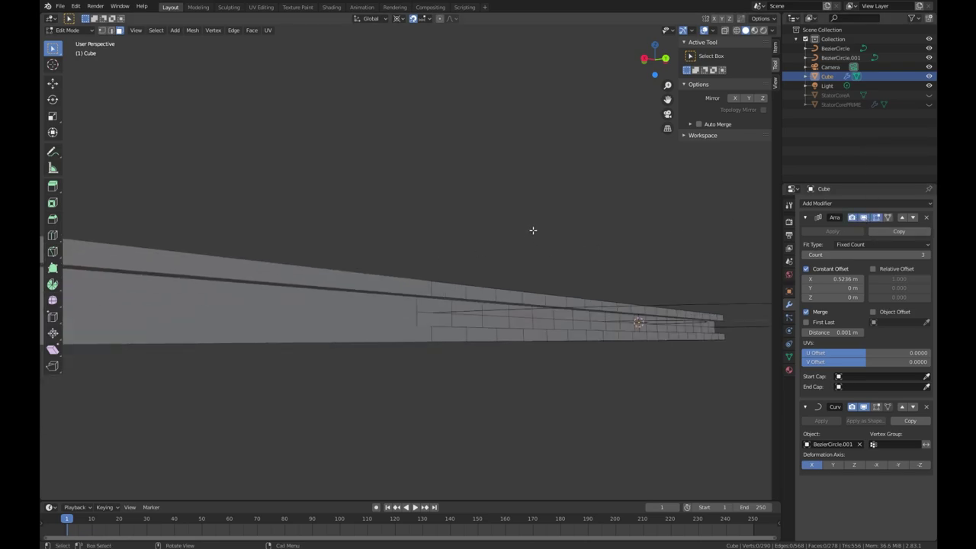
key(Tab)
scroll(564, 274, down, 5)
middle_drag(542, 240, 464, 323)
scroll(473, 313, up, 2)
scroll(468, 326, up, 4)
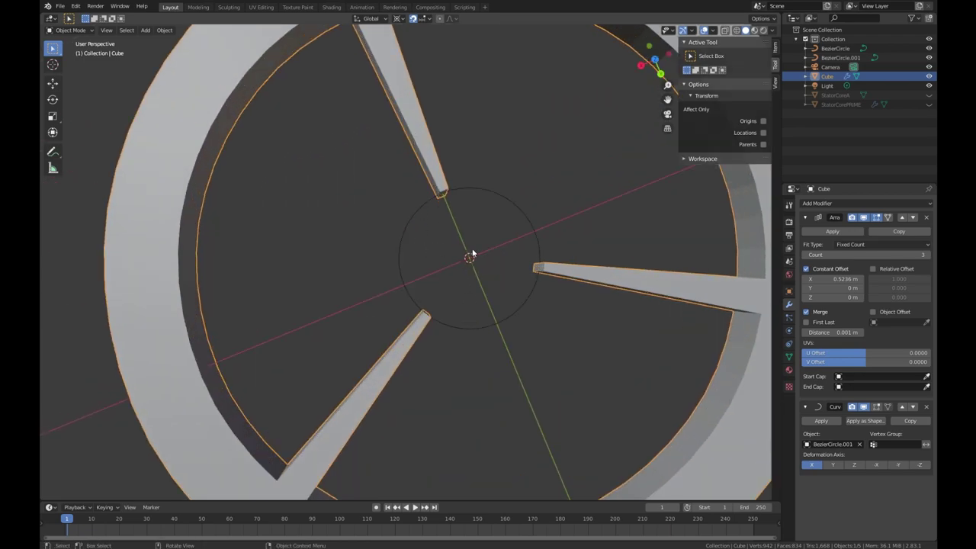
- Return to Edit Mode and bring the free end of the T-shaped segment's stem into view
key(Tab)
scroll(431, 303, down, 4)
shift+scroll(376, 231, up, 1)
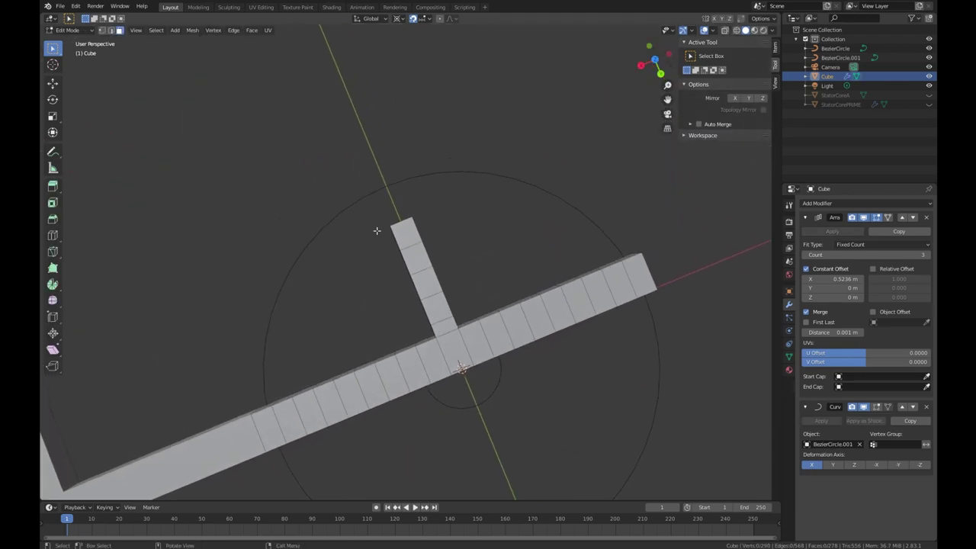
key(KP_7)
scroll(450, 218, up, 3)
ctrl+scroll(475, 231, down, 3)
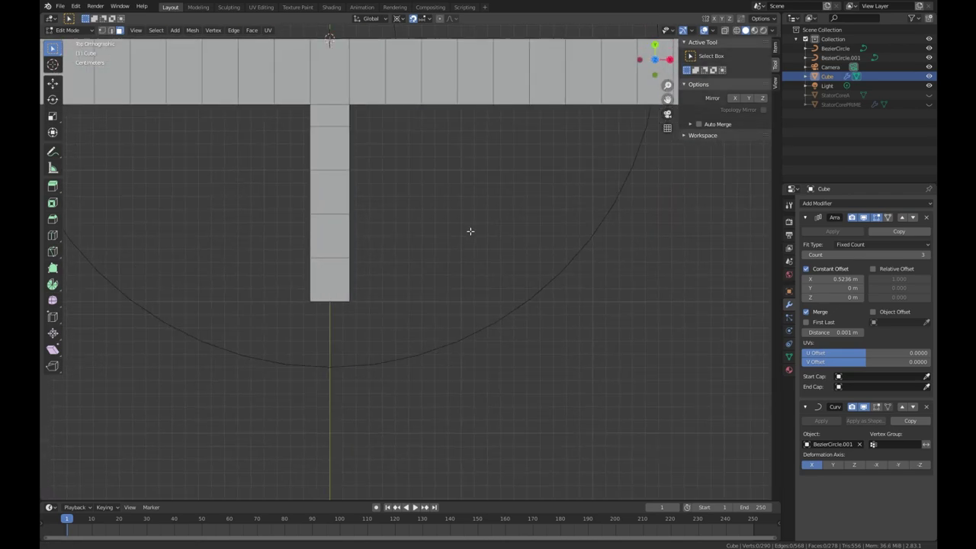
middle_drag(370, 304, 289, 264)
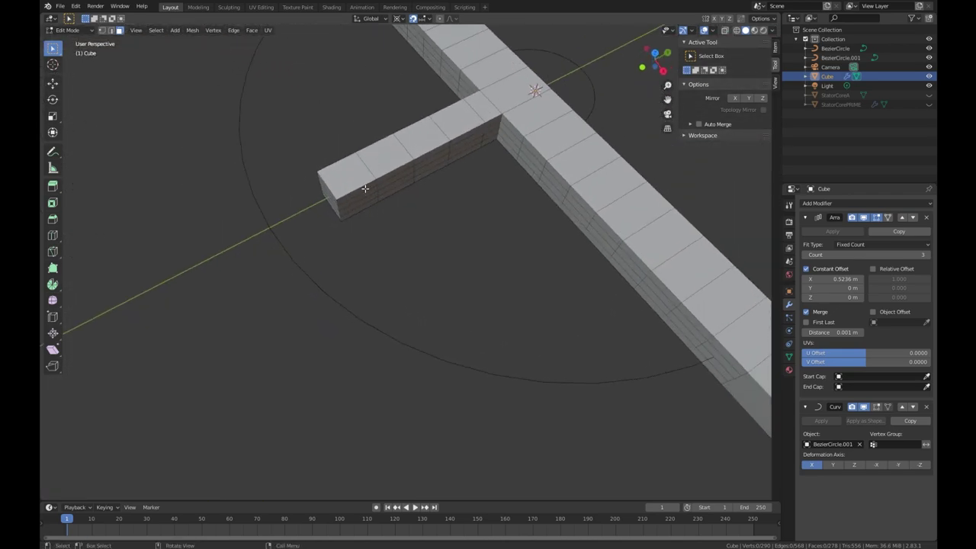
- Try adding a single loop cut across the end segment of the stem
key(ctrl+r)
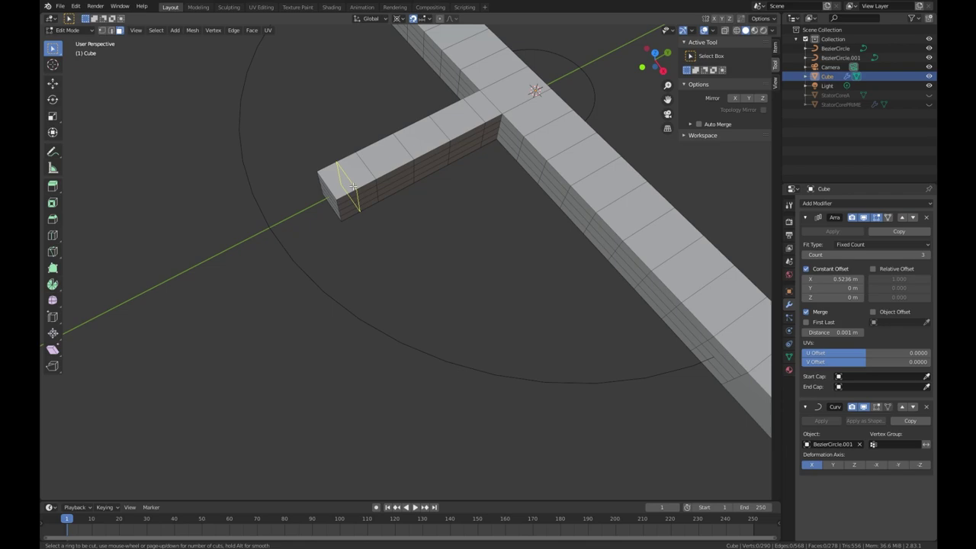
click(353, 186)
right_click(363, 216)
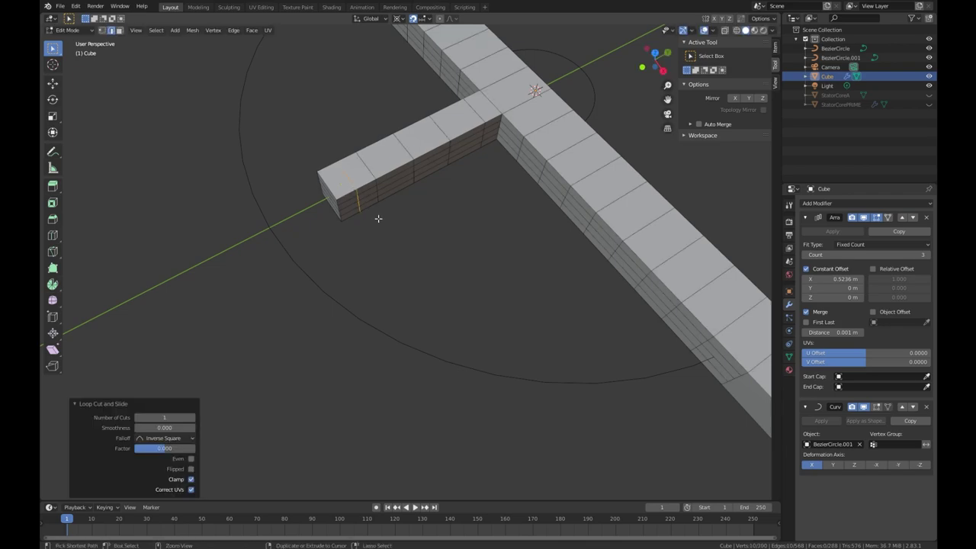
- Select the four faces on each side of the stem's end segment and extrude them in place with no offset
key(3)
scroll(377, 218, up, 4)
click(334, 168)
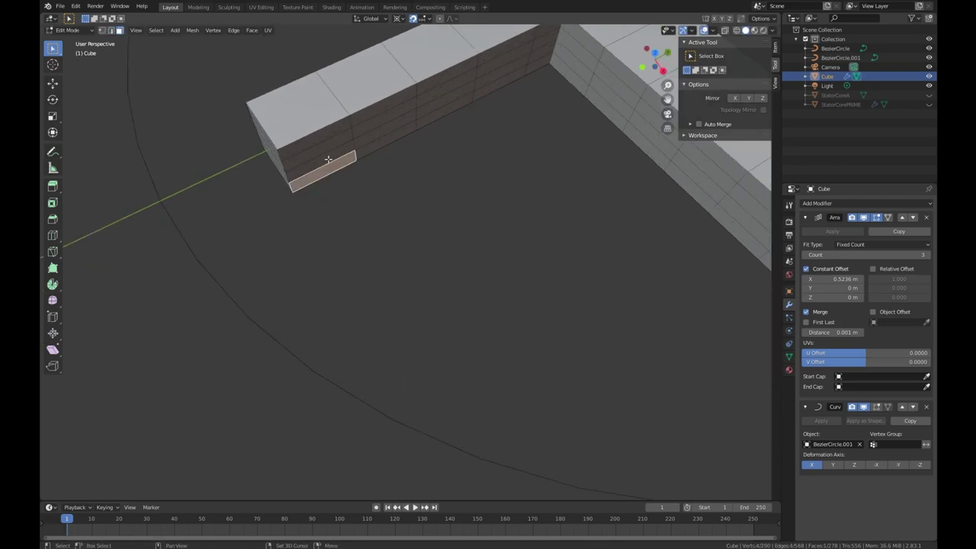
shift+click(324, 150)
shift+click(322, 140)
shift+click(320, 131)
middle_drag(320, 131, 324, 216)
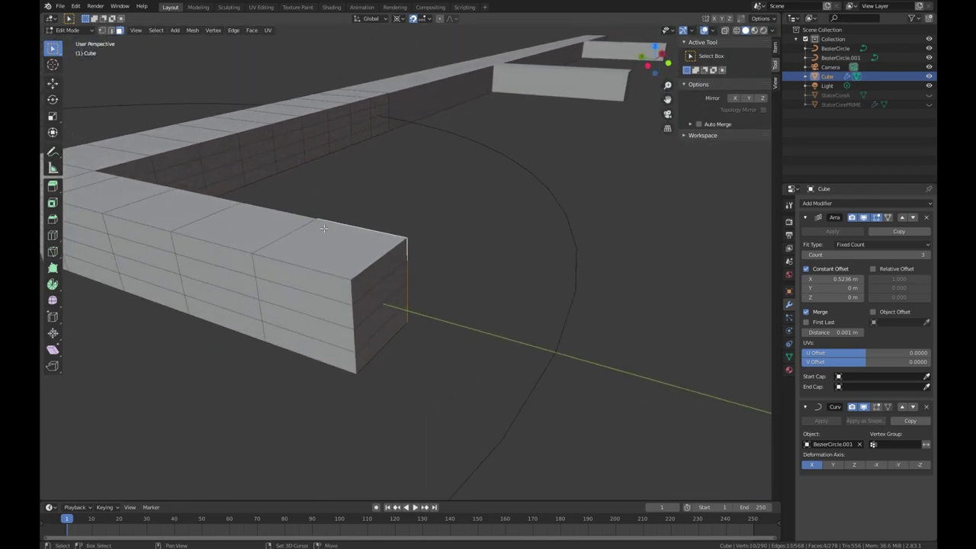
shift+click(323, 334)
shift+click(324, 305)
shift+click(328, 282)
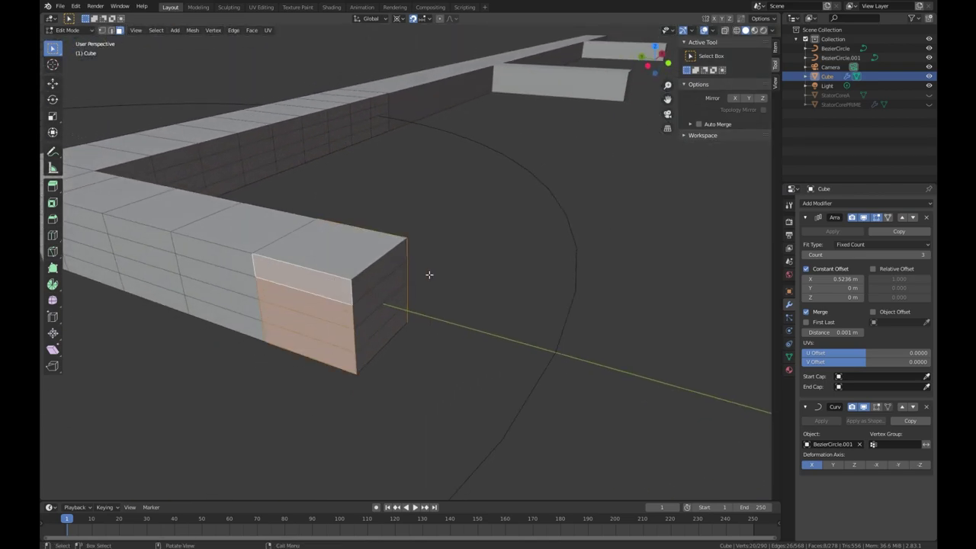
key(KP_7)
shift+middle_drag(381, 287, 520, 274)
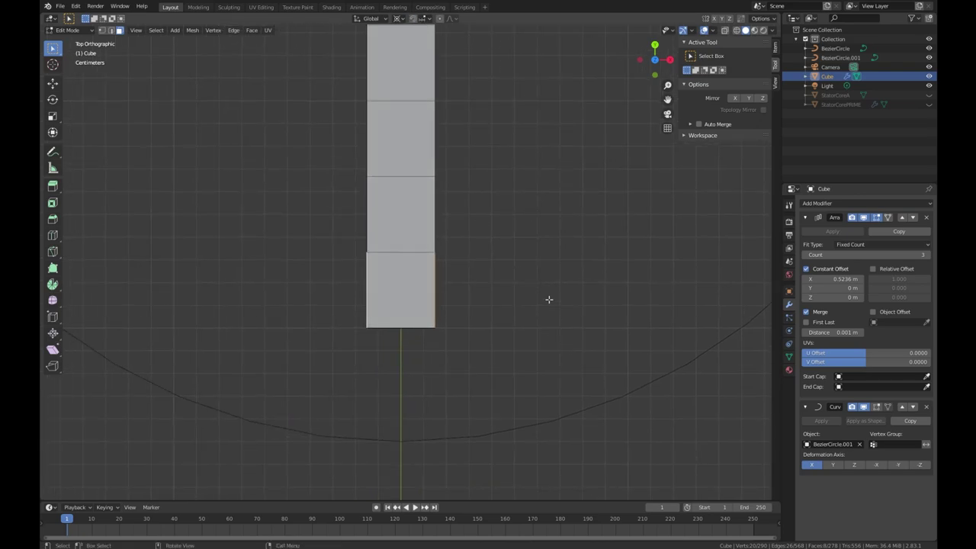
key(e)
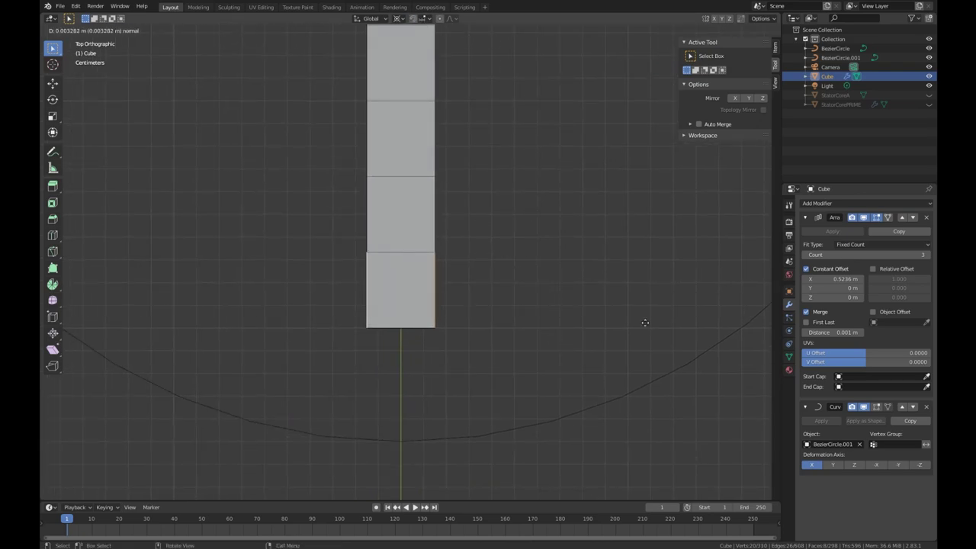
right_click(547, 285)
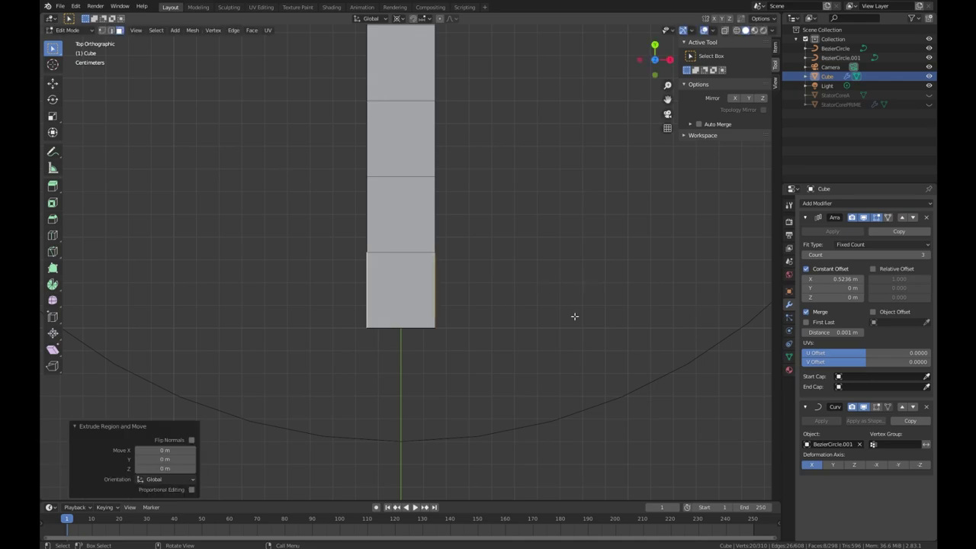
- Scale the extruded side faces by about 2.685 along X to form a wider foot on the stem
key(s)
key(x)
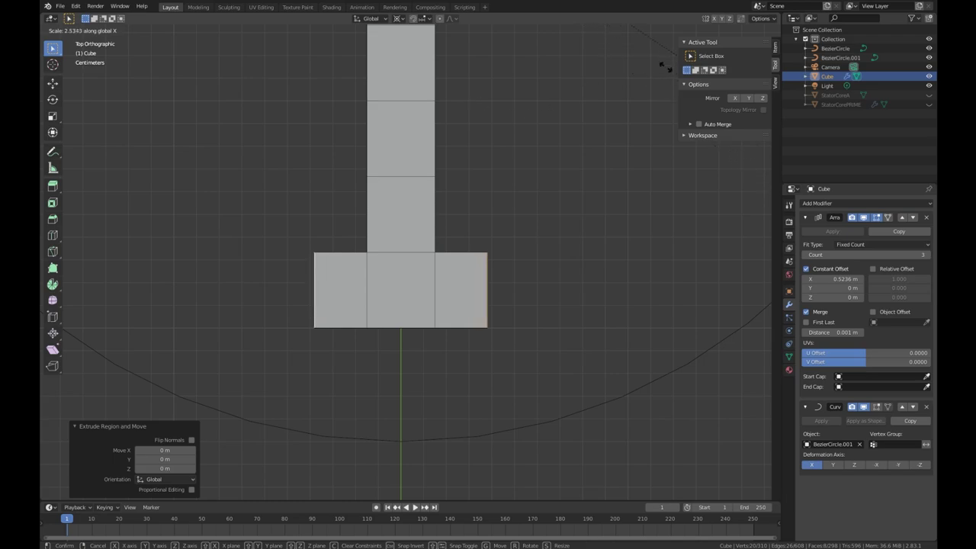
click(672, 178)
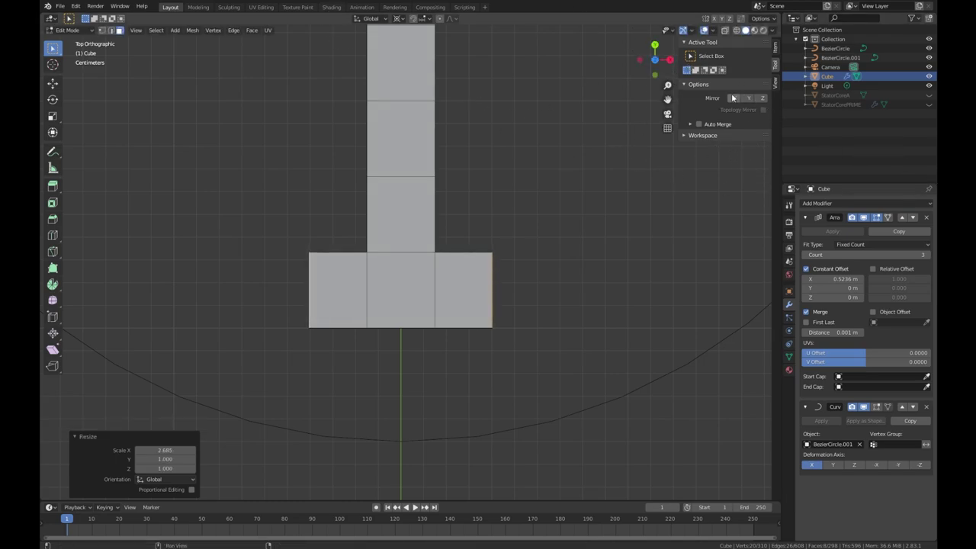
- Enable snapping and X-axis mirror editing, select the four end faces on one side of the foot, and move them 0.19 m along X
click(414, 18)
middle_drag(572, 328, 499, 269)
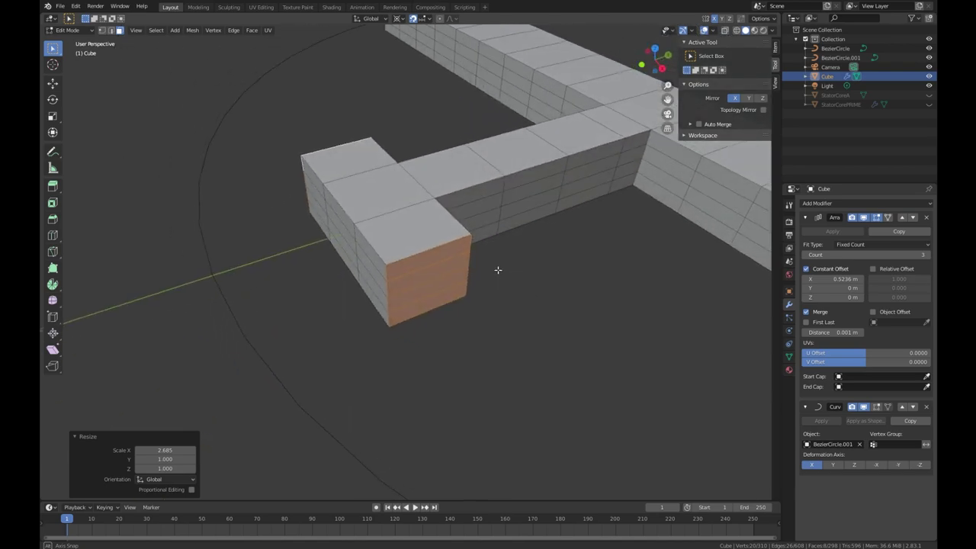
click(441, 288)
shift+click(436, 275)
shift+click(433, 261)
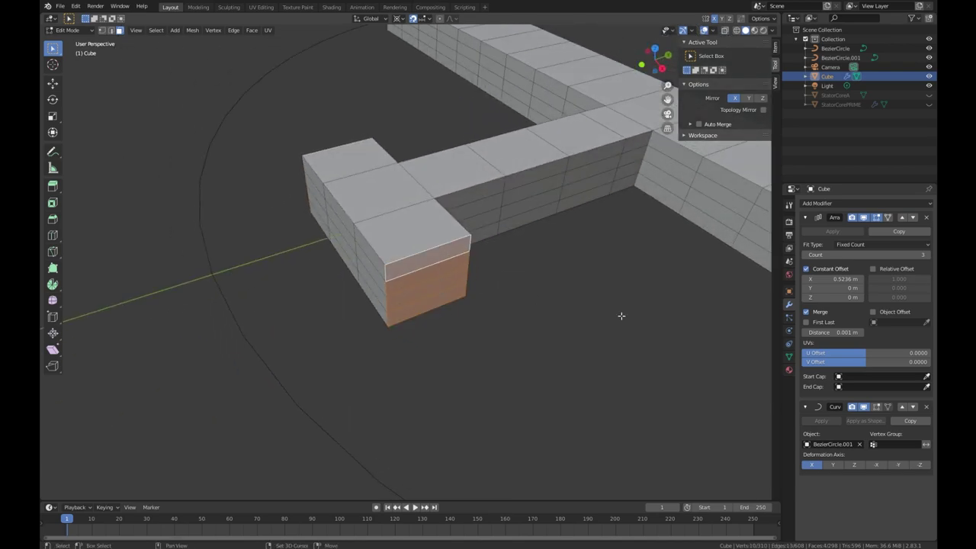
key(KP_7)
shift+middle_drag(620, 316, 430, 361)
key(g)
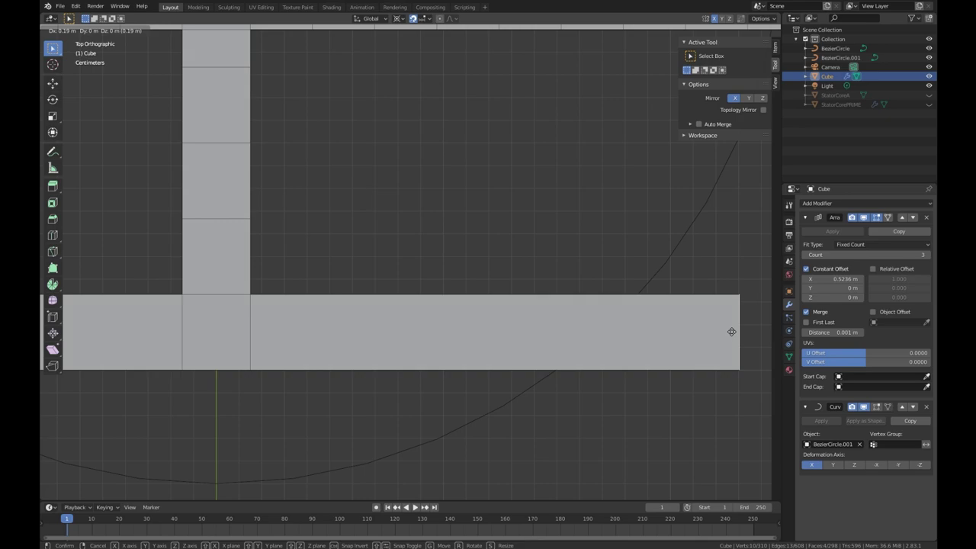
click(729, 331)
- Move the selected end faces of the foot a further 0.03 m along X
scroll(694, 328, down, 1)
scroll(694, 327, down, 2)
scroll(595, 305, up, 3)
shift+middle_drag(594, 305, 374, 286)
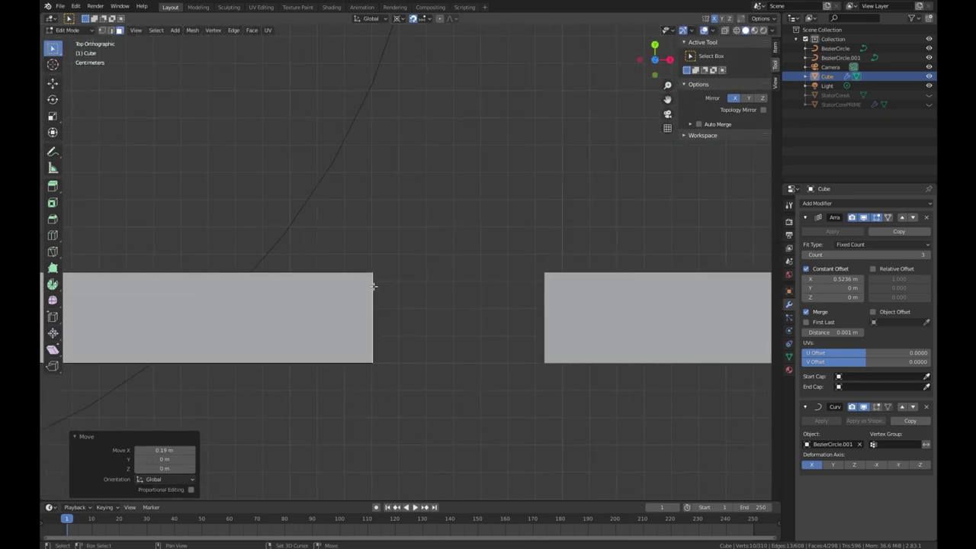
key(g)
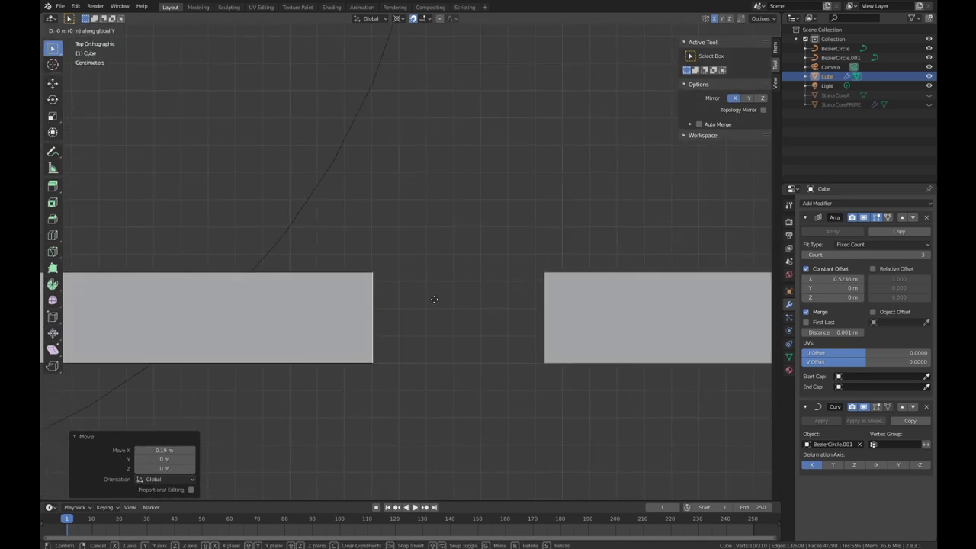
key(x)
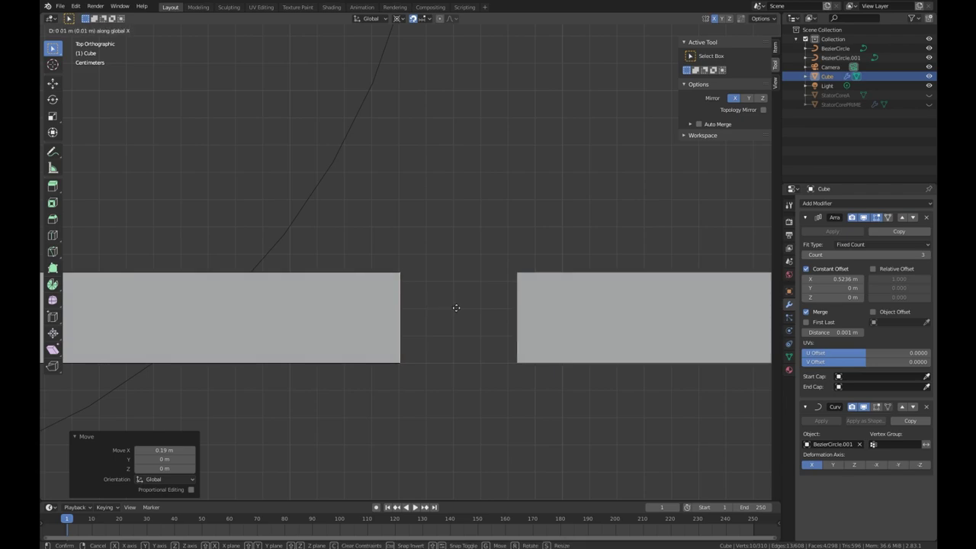
click(501, 303)
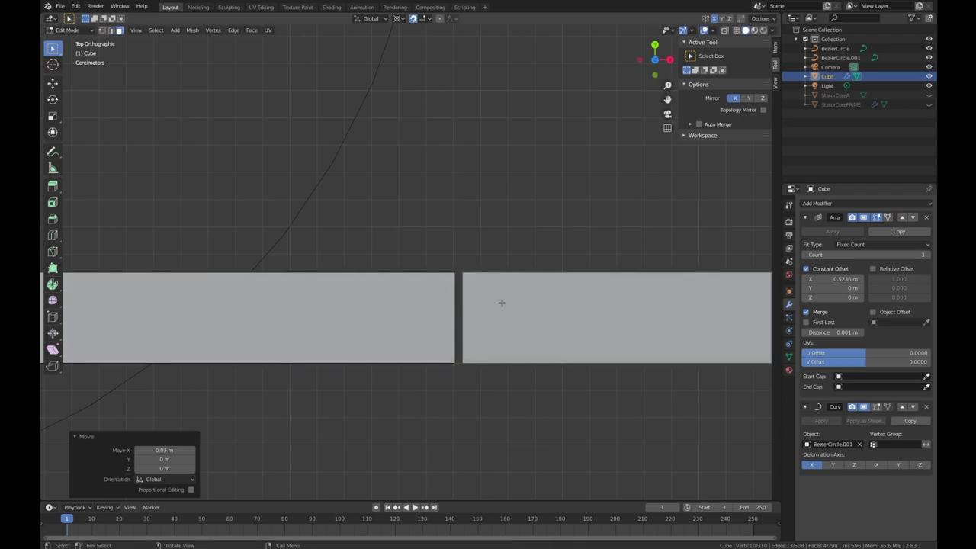
- Move the foot's end faces slightly further along X to close the remaining gap between segments, and return to Object Mode
scroll(435, 366, up, 3)
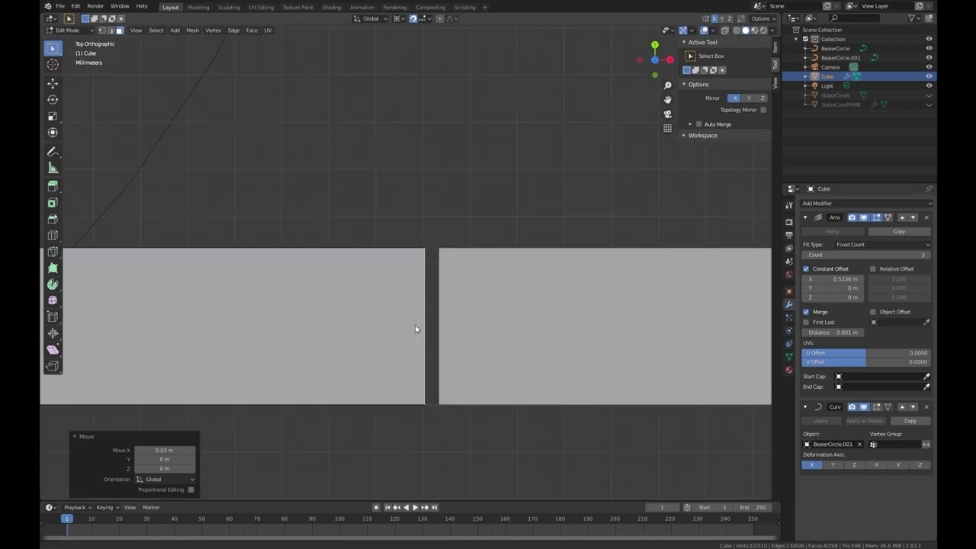
key(g)
key(x)
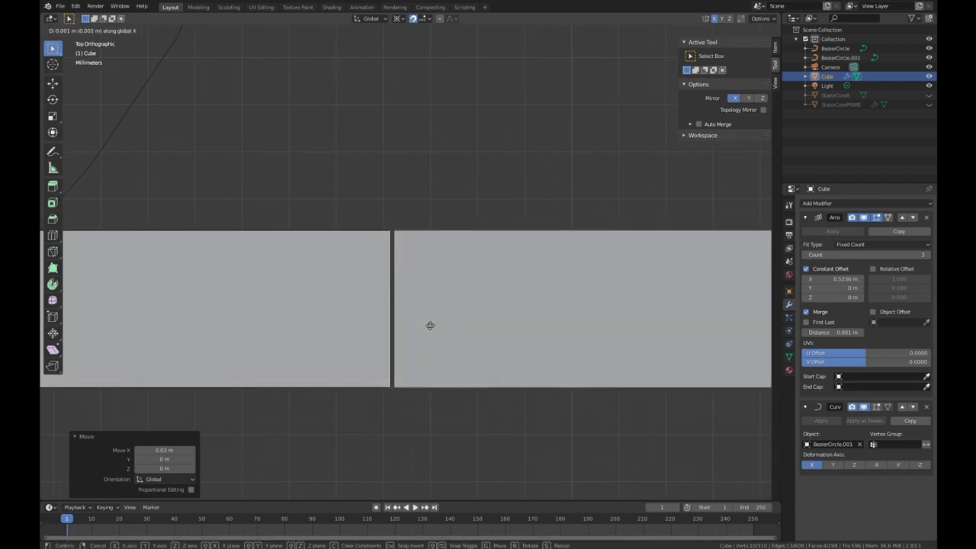
click(435, 327)
scroll(436, 332, down, 2)
key(Tab)
scroll(387, 338, down, 3)
middle_drag(388, 337, 386, 436)
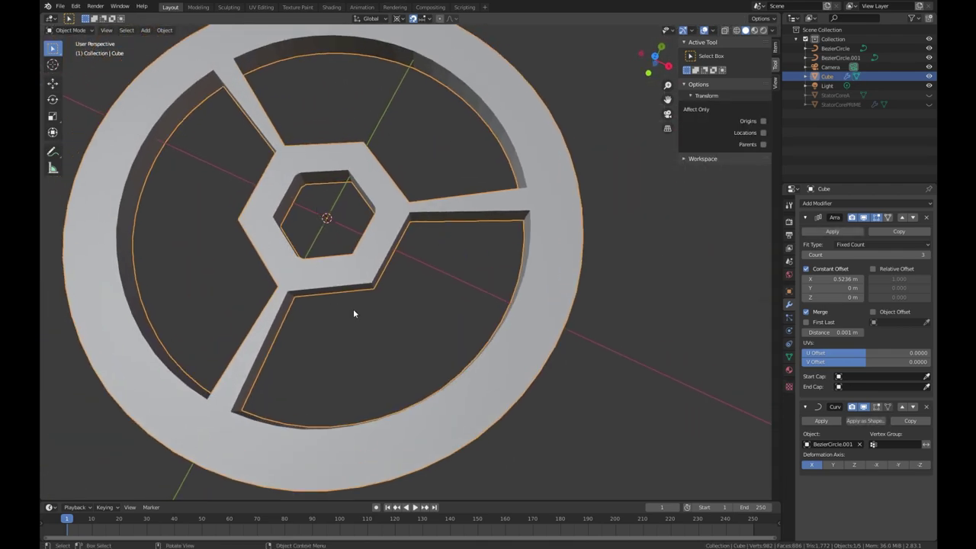
- Add eight evenly spaced loop cuts across one side of the foot in Edit Mode, without sliding them
key(Tab)
shift+middle_drag(484, 386, 518, 261)
scroll(422, 154, up, 2)
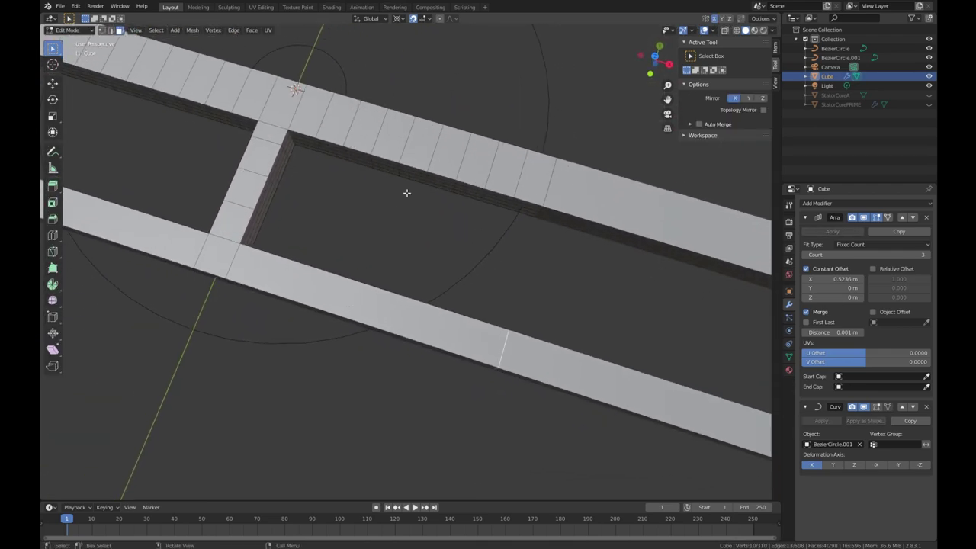
key(ctrl+r)
scroll(353, 316, up, 4)
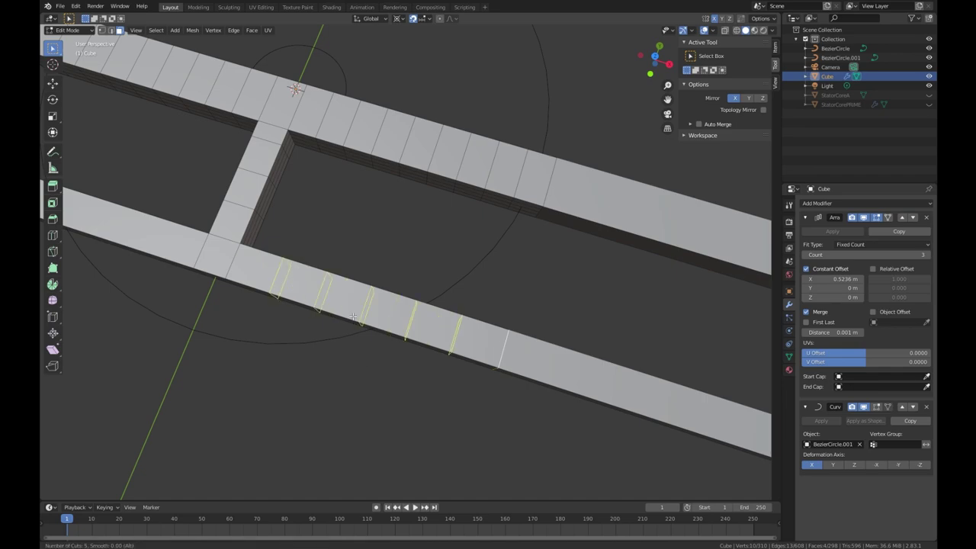
click(353, 316)
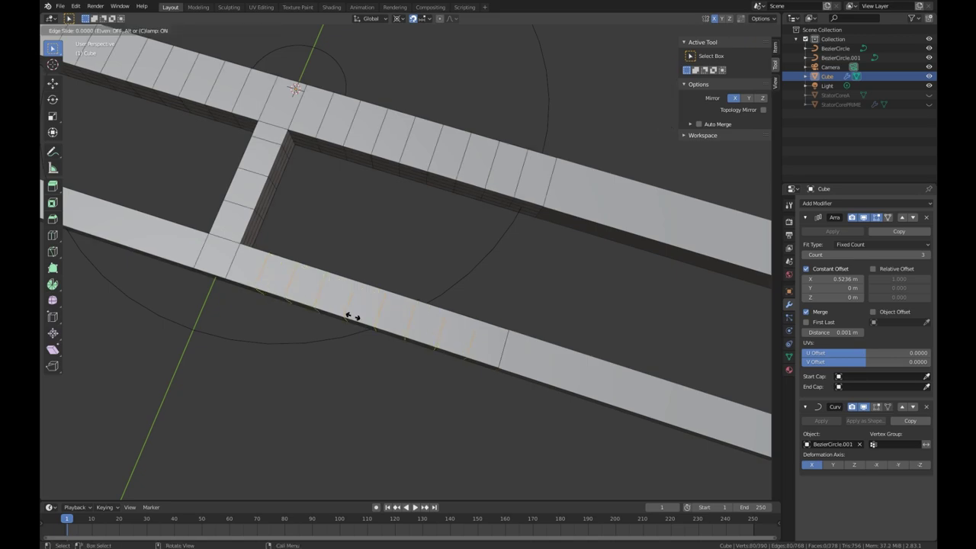
right_click(353, 316)
- Add eight evenly spaced loop cuts across the foot's other side and return to Object Mode to view the curved ring
middle_drag(353, 315, 414, 224)
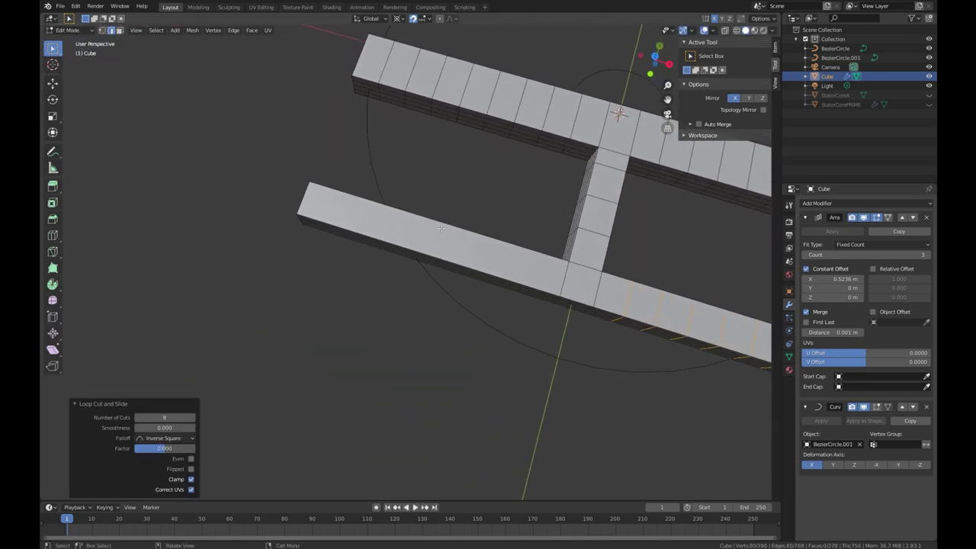
key(ctrl+r)
scroll(413, 223, up, 3)
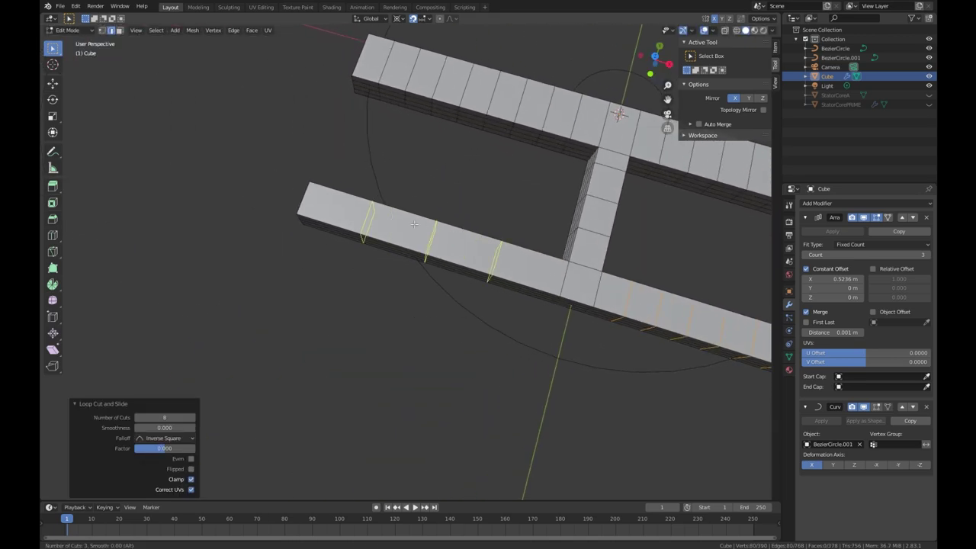
scroll(413, 222, up, 4)
click(414, 224)
click(414, 224)
key(Tab)
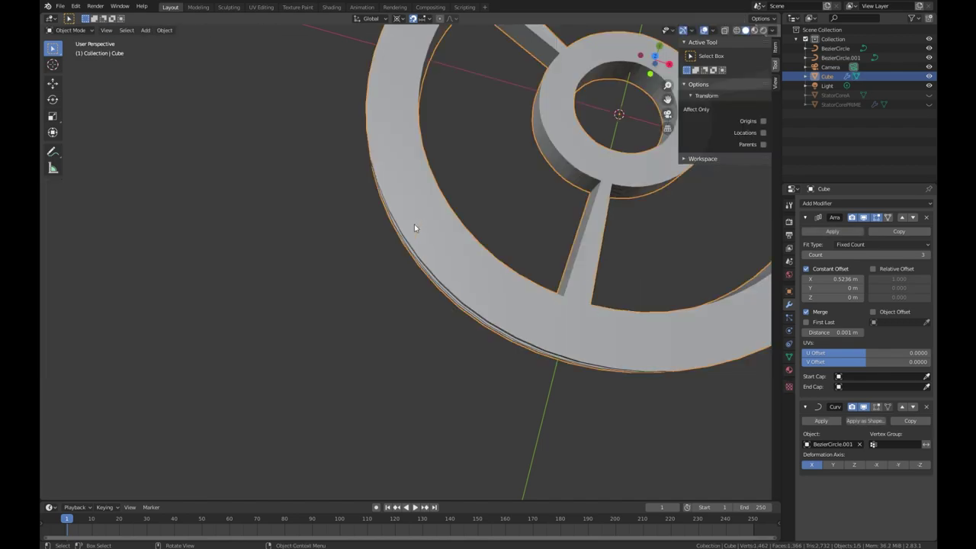
scroll(414, 224, down, 5)
middle_drag(609, 312, 437, 257)
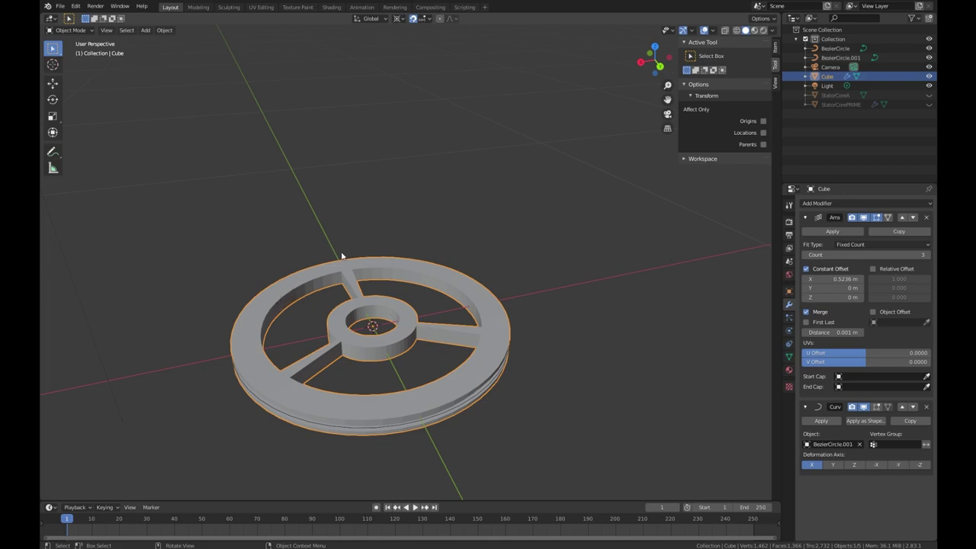
scroll(345, 259, down, 3)
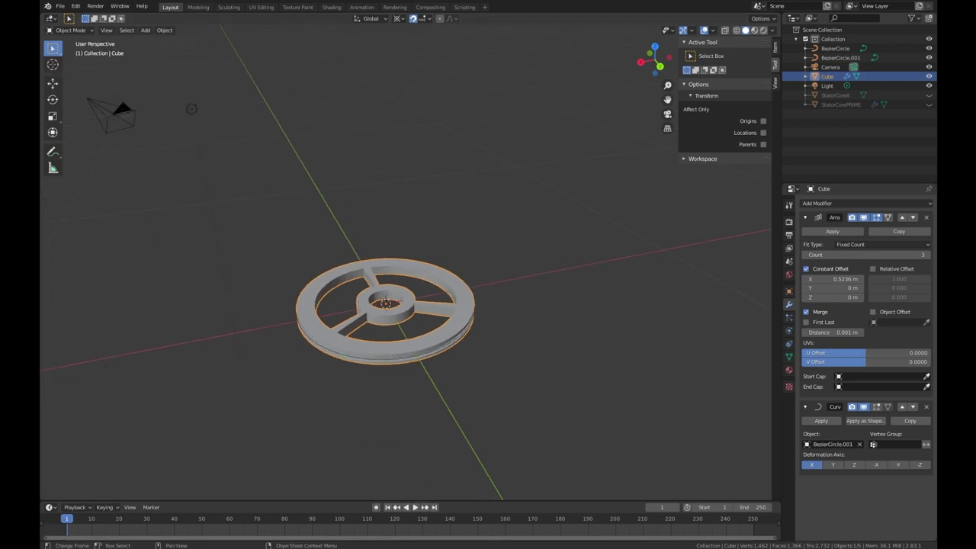
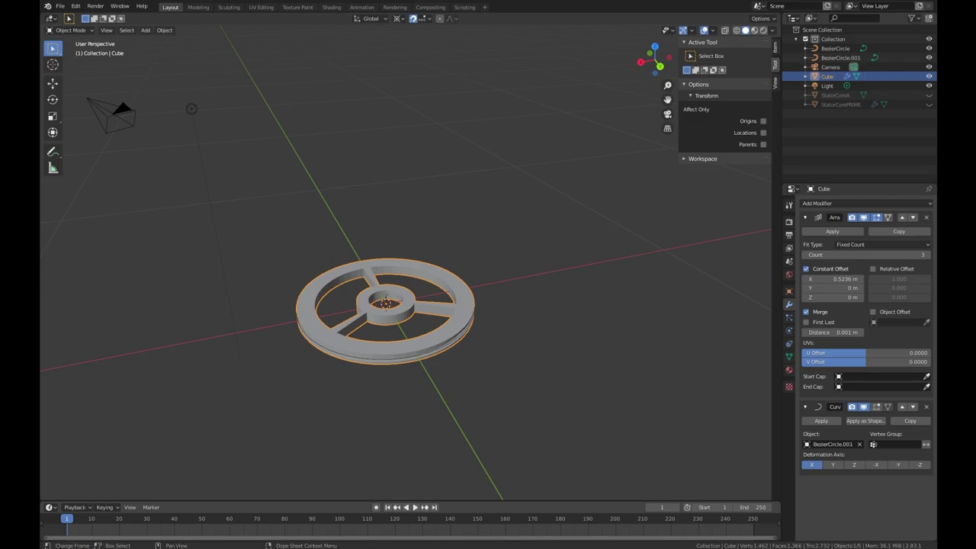
- Set the Array modifier's constant X offset to 31.416 cm and its count to 5
double_click(831, 278)
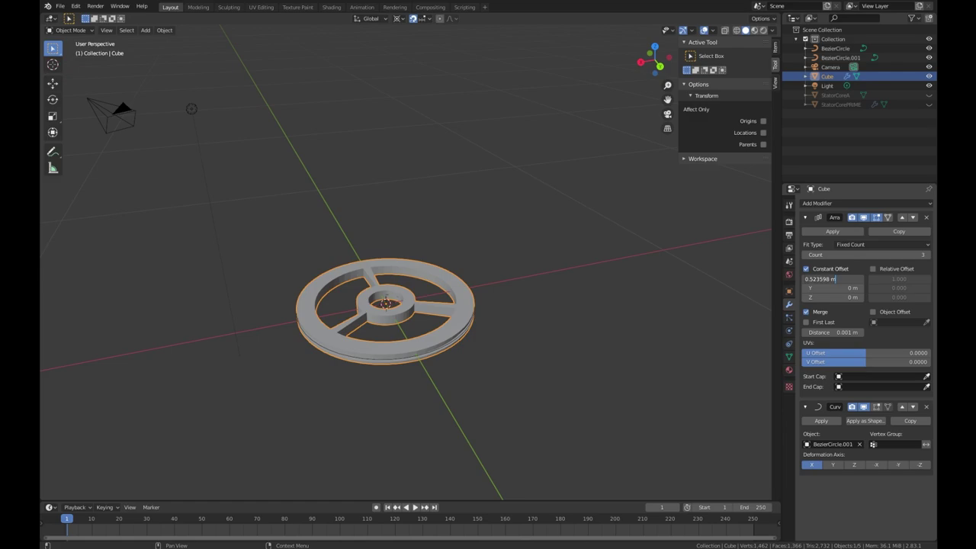
key(ctrl+a)
text(31.416cm)
key(Return)
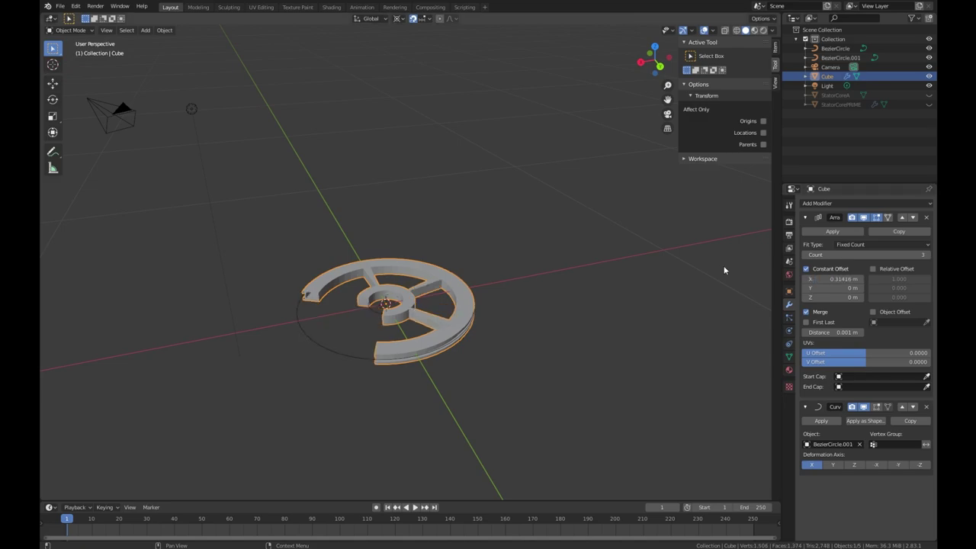
middle_drag(409, 344, 452, 232)
scroll(437, 394, up, 3)
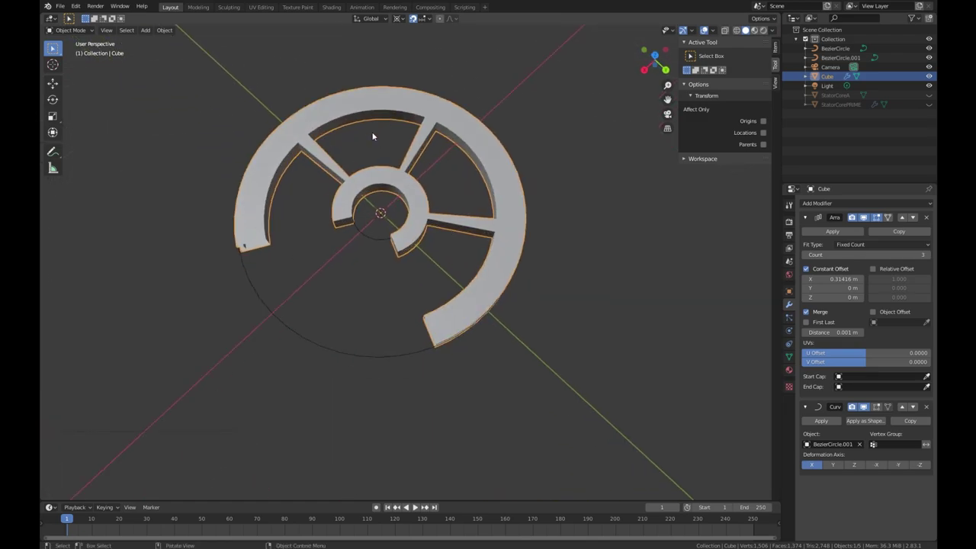
click(925, 255)
click(925, 254)
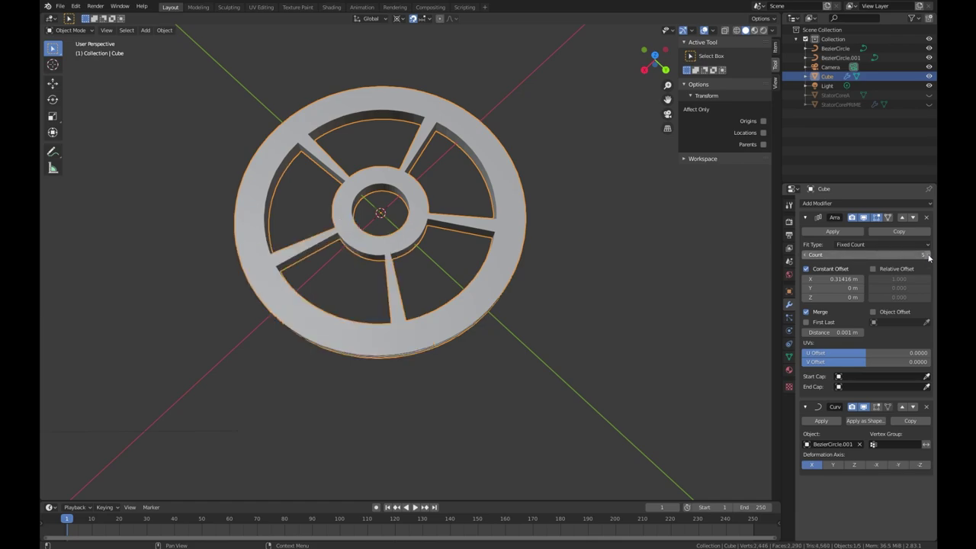
- Examine the five-spoke ring from several angles, using X-ray display to check the joints between segments
scroll(402, 262, down, 1)
scroll(402, 262, down, 2)
middle_drag(384, 279, 392, 244)
scroll(392, 244, up, 4)
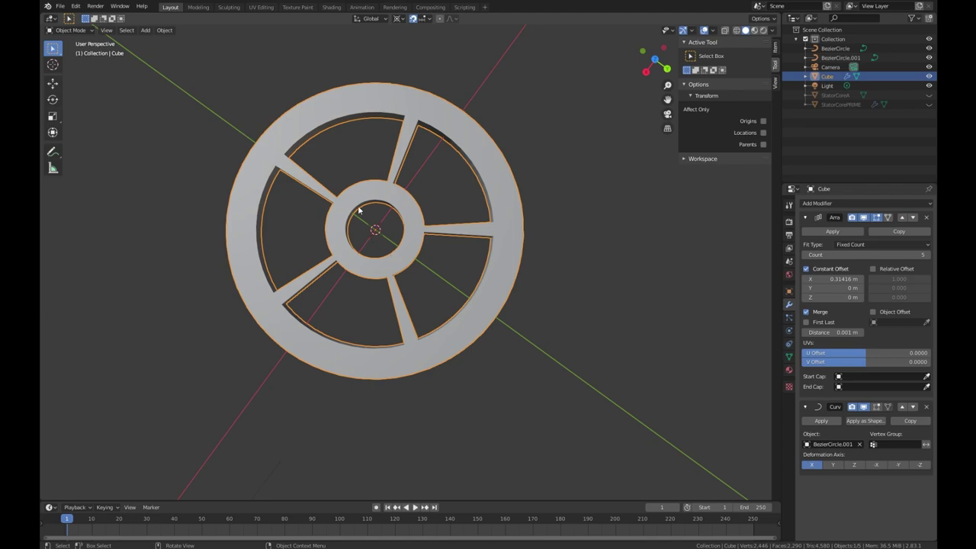
click(725, 30)
middle_drag(485, 344, 471, 302)
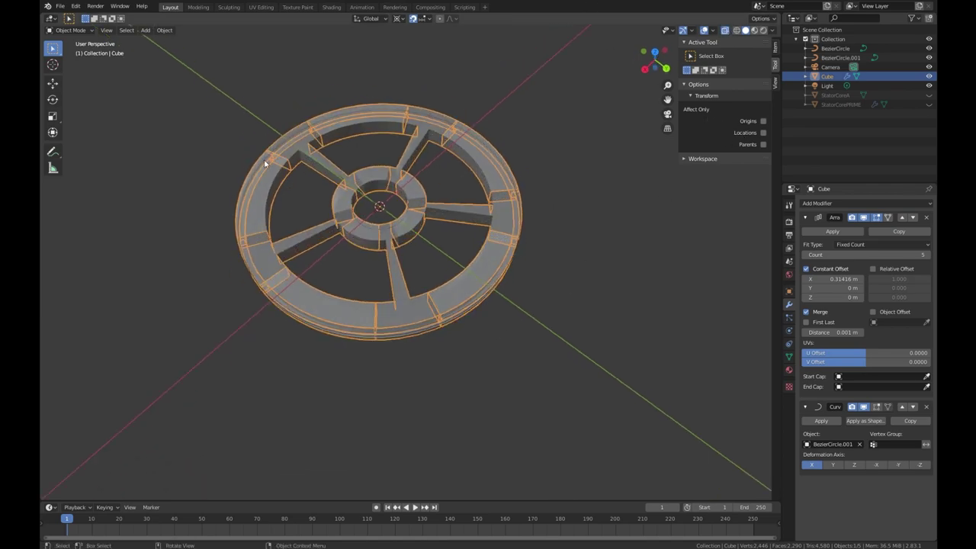
middle_drag(381, 298, 405, 268)
scroll(405, 268, up, 2)
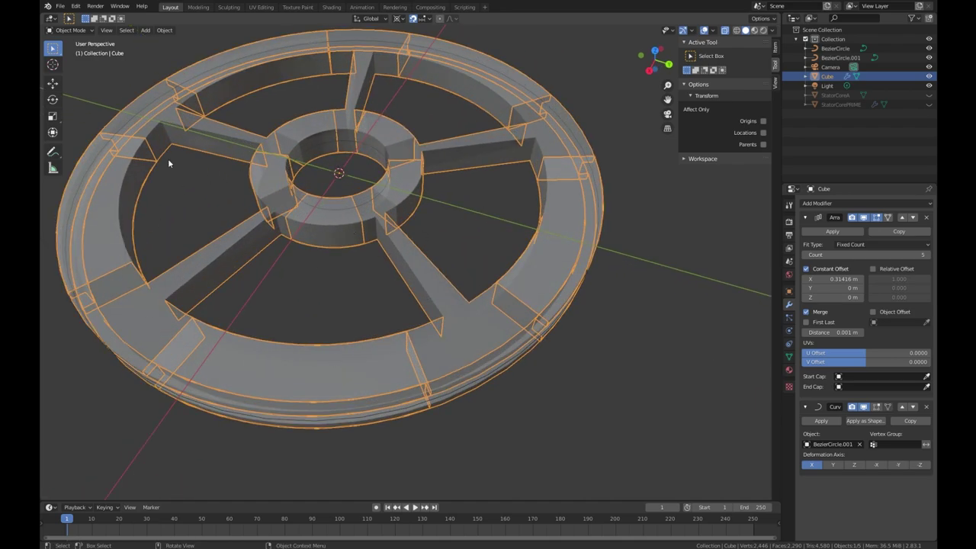
click(725, 31)
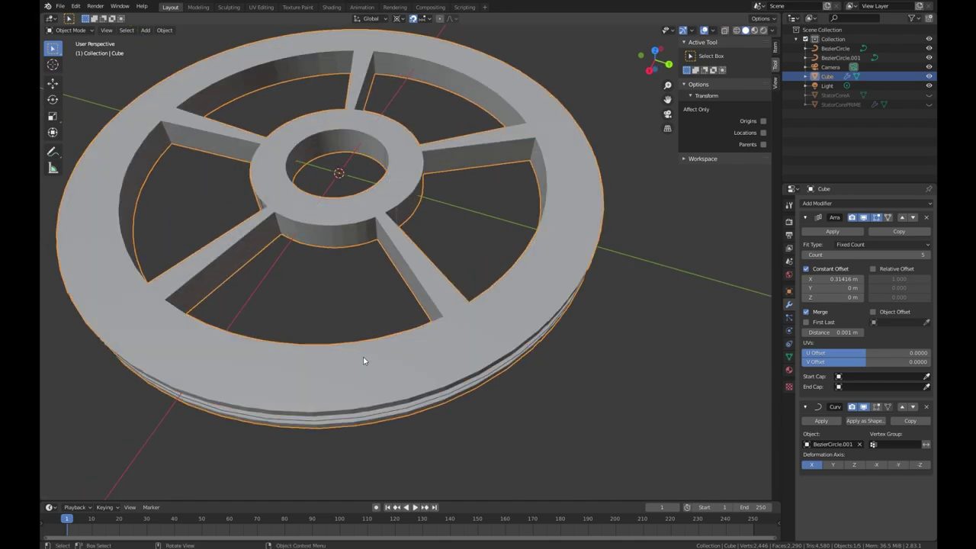
- Enter Edit Mode with edge selection and select the edge loops at the ends of the segment's two long bars
key(Tab)
middle_drag(353, 262, 486, 323)
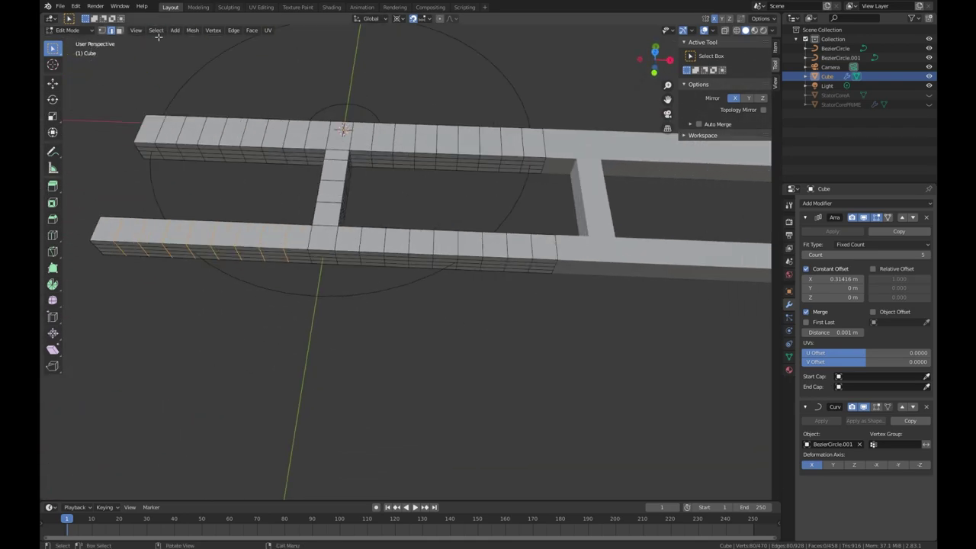
click(113, 31)
click(114, 30)
alt+click(556, 246)
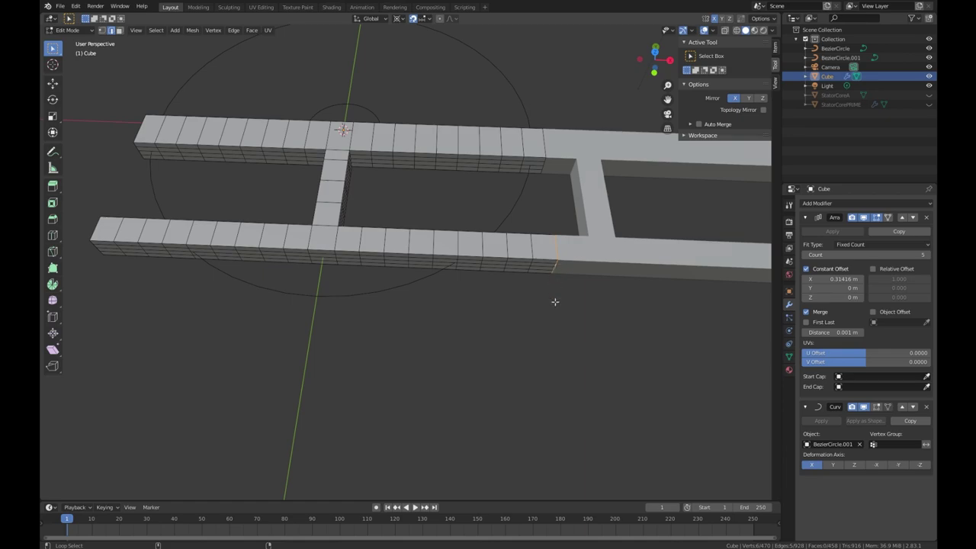
alt+shift+click(543, 166)
middle_drag(543, 166, 449, 327)
alt+shift+click(280, 130)
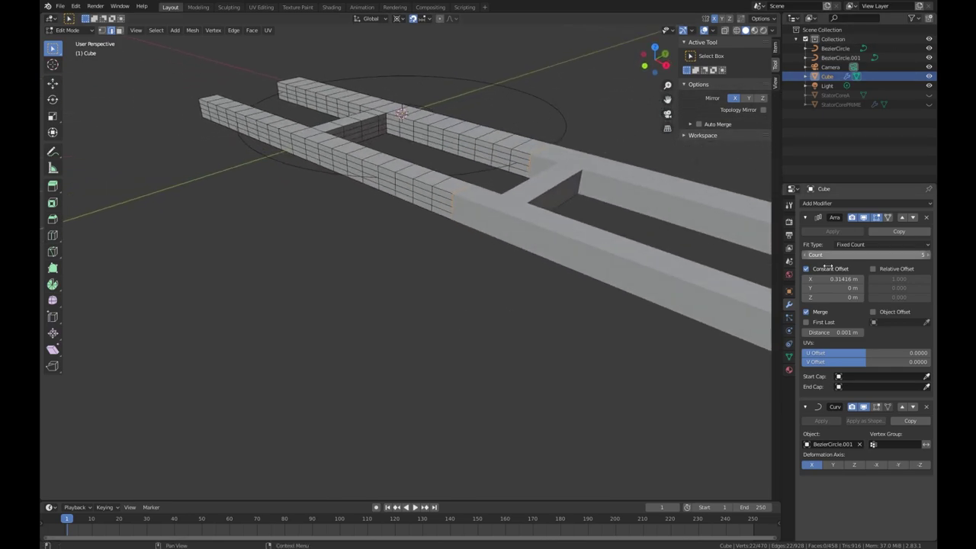
- Turn off the Array modifier's viewport display and delete the four faces capping one end of the foot
click(863, 217)
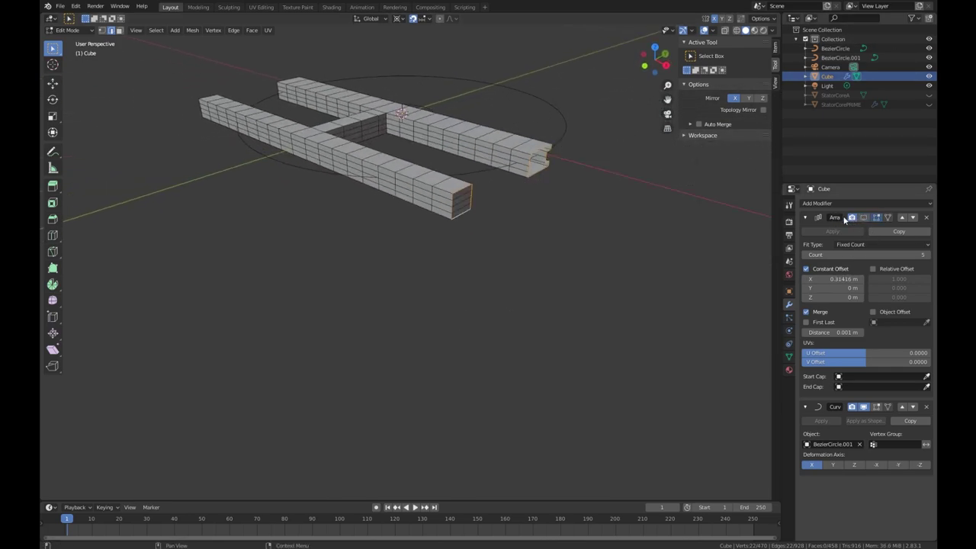
scroll(453, 315, up, 3)
middle_drag(452, 316, 376, 275)
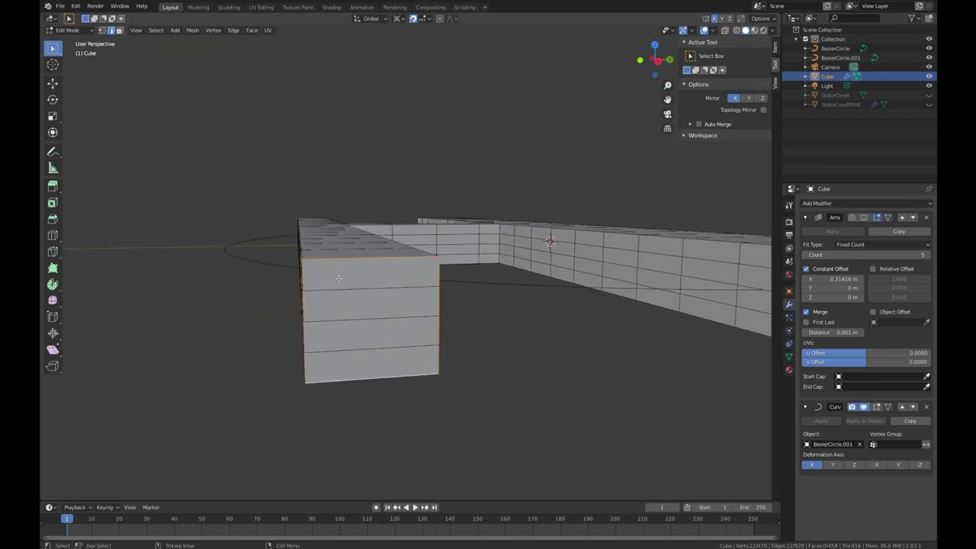
click(119, 29)
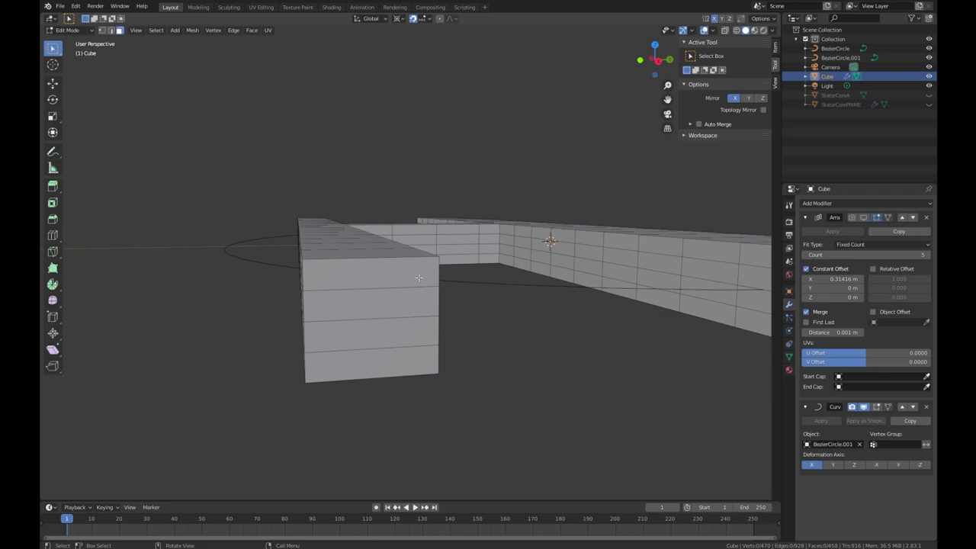
shift+click(377, 276)
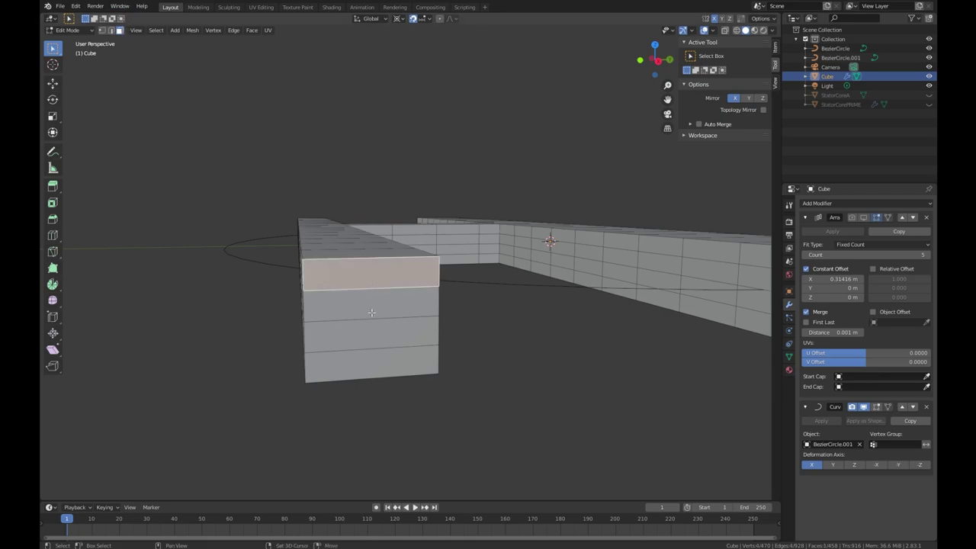
shift+click(371, 307)
shift+click(362, 337)
shift+click(374, 368)
key(x)
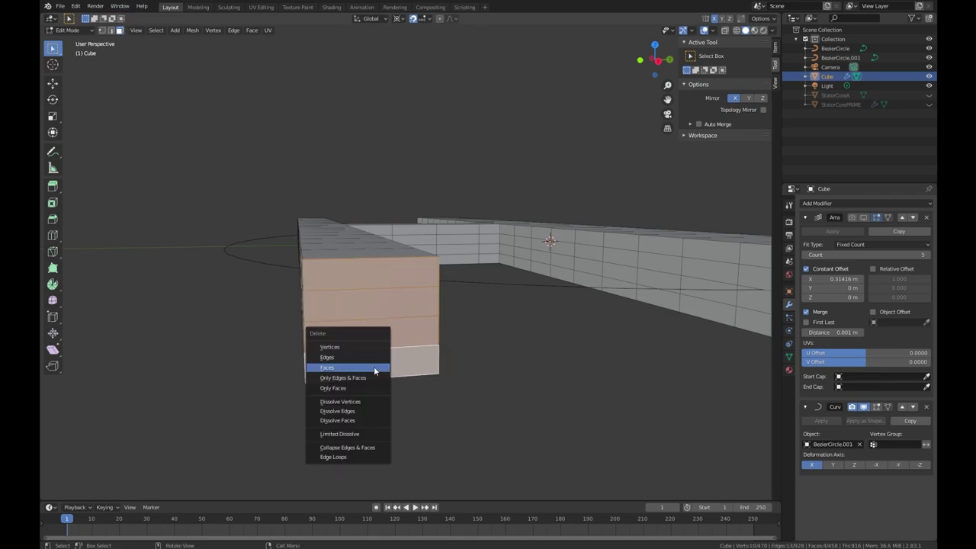
click(375, 367)
- Delete the four faces capping the opposite end of the foot and turn the Array modifier's viewport display back on
middle_drag(374, 367, 434, 220)
click(433, 220)
shift+click(412, 259)
shift+click(412, 242)
shift+click(413, 282)
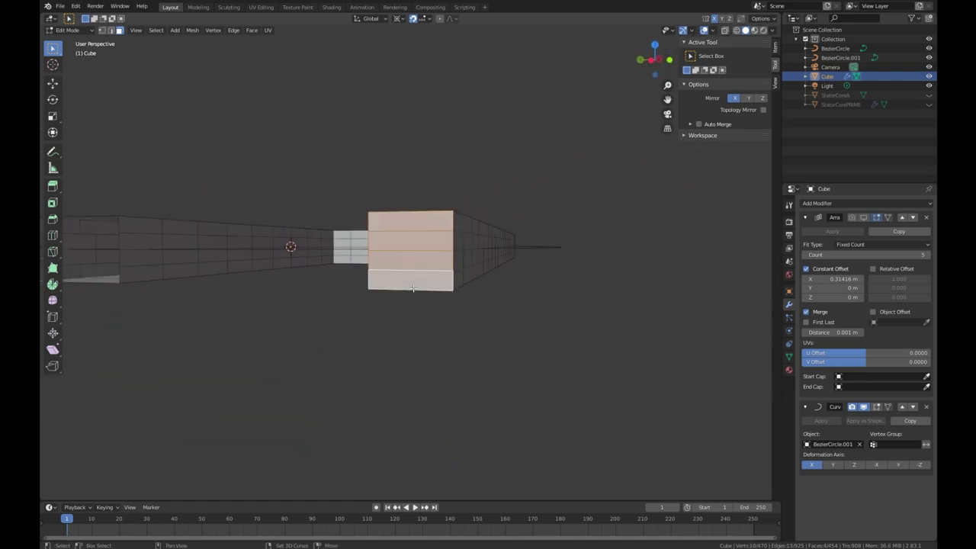
key(x)
click(414, 292)
middle_drag(414, 292, 311, 256)
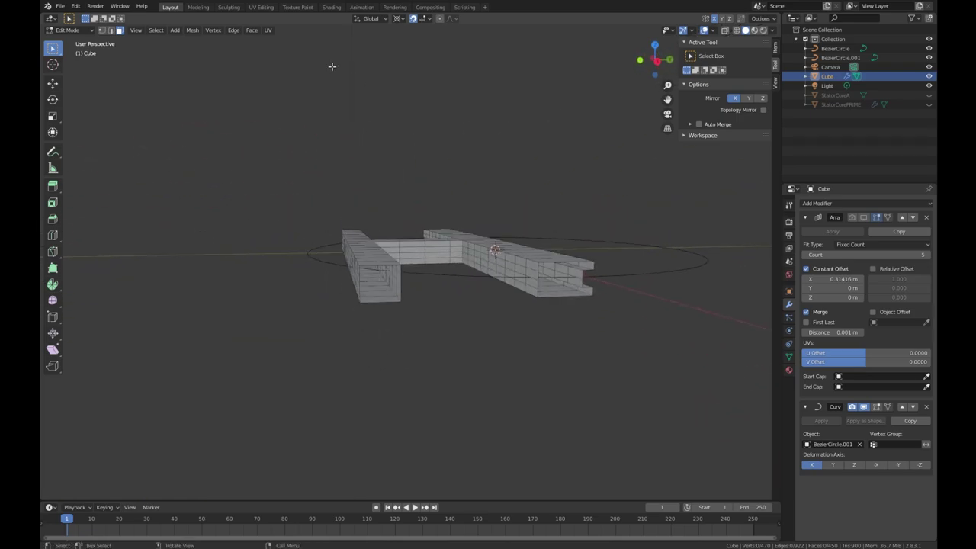
click(119, 30)
click(862, 217)
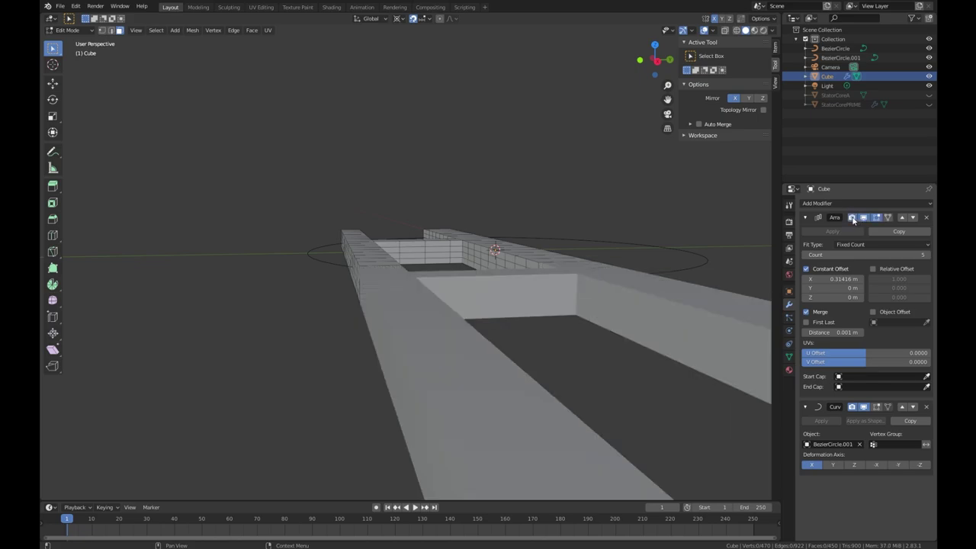
- Select the end edge loops of both long bars and move them about -0.11 m along X with proportional editing at size about 2.36
scroll(414, 191, down, 3)
middle_drag(414, 192, 561, 320)
scroll(562, 320, up, 3)
click(111, 30)
alt+click(610, 347)
alt+click(629, 264)
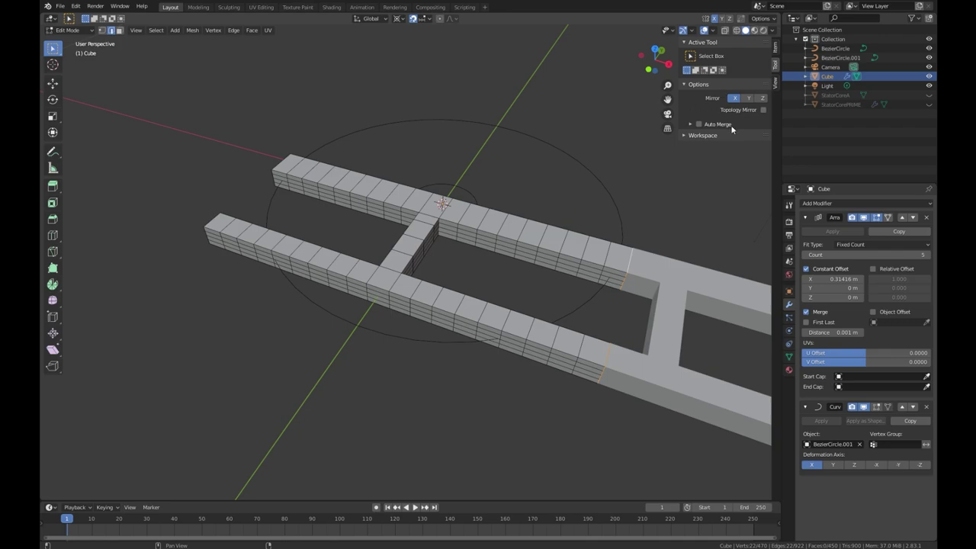
key(KP_7)
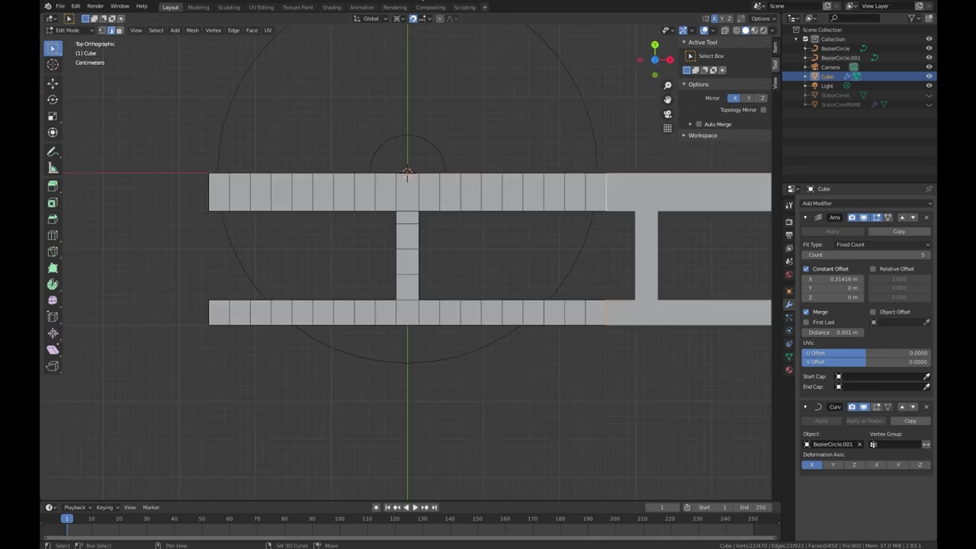
click(440, 19)
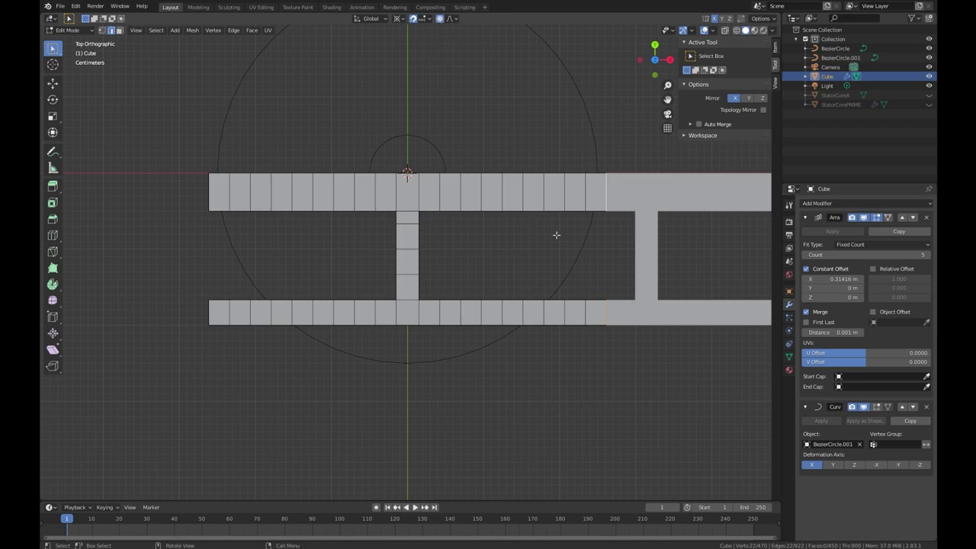
scroll(629, 278, up, 3)
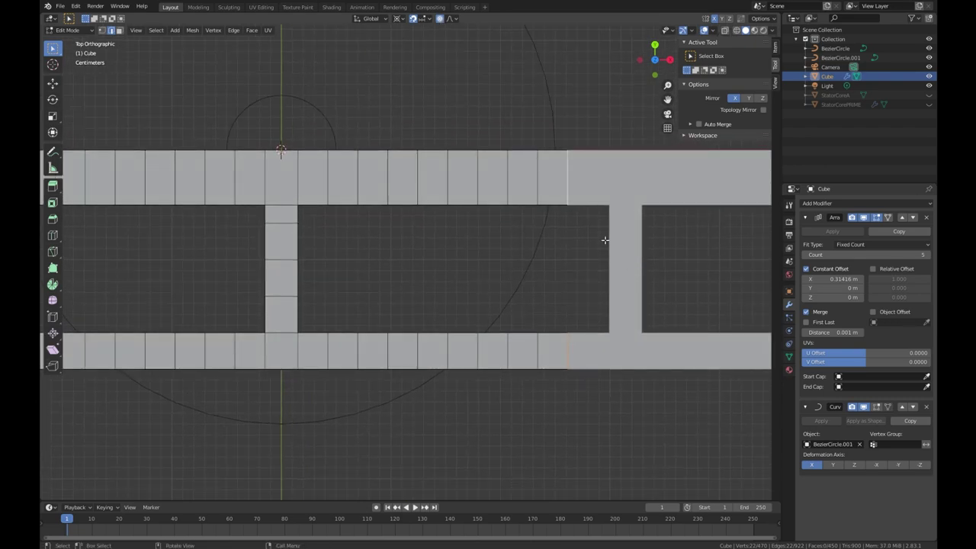
key(g)
key(x)
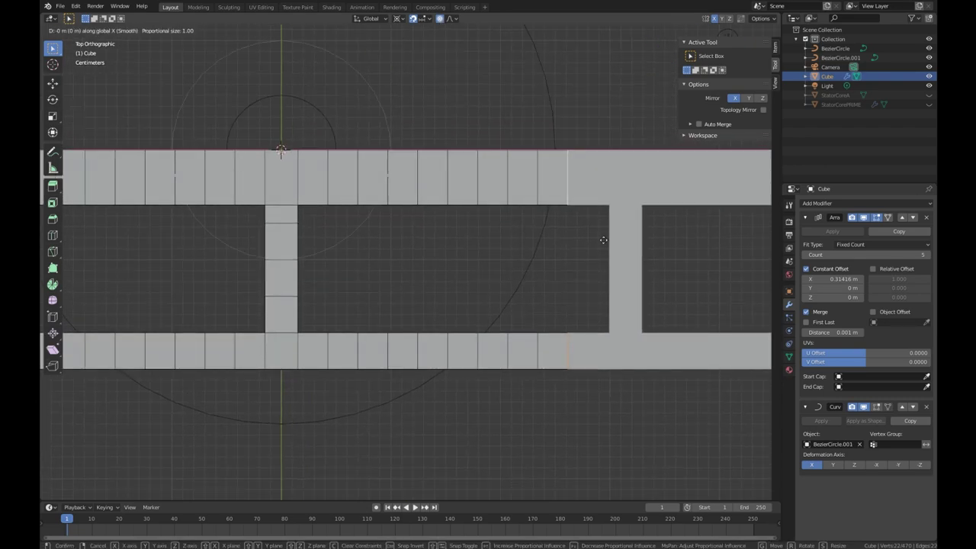
scroll(579, 241, down, 4)
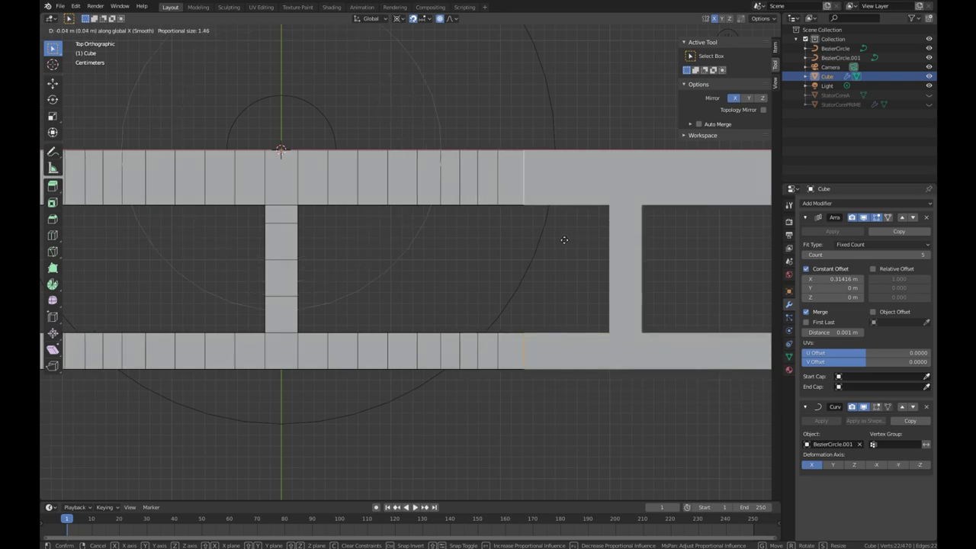
scroll(545, 239, down, 4)
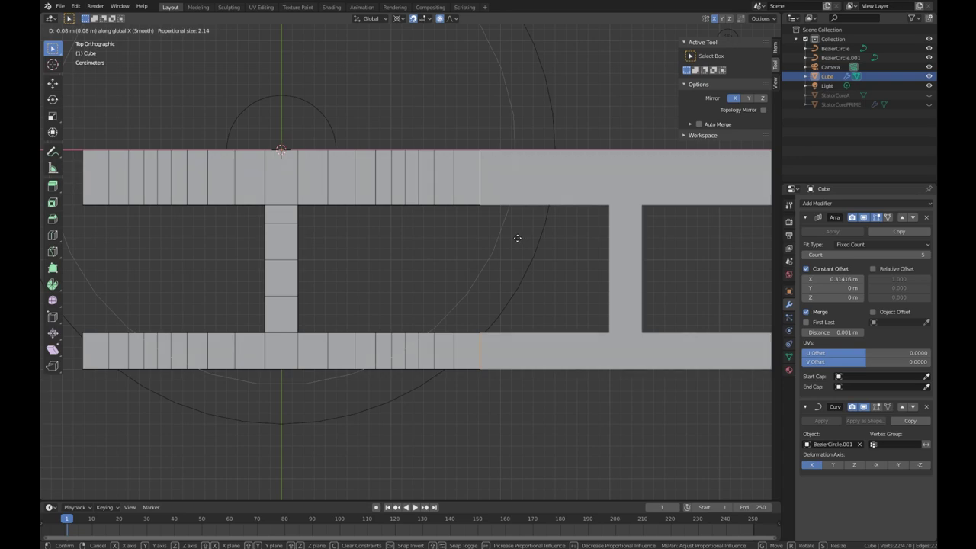
key(ctrl)
scroll(488, 236, down, 1)
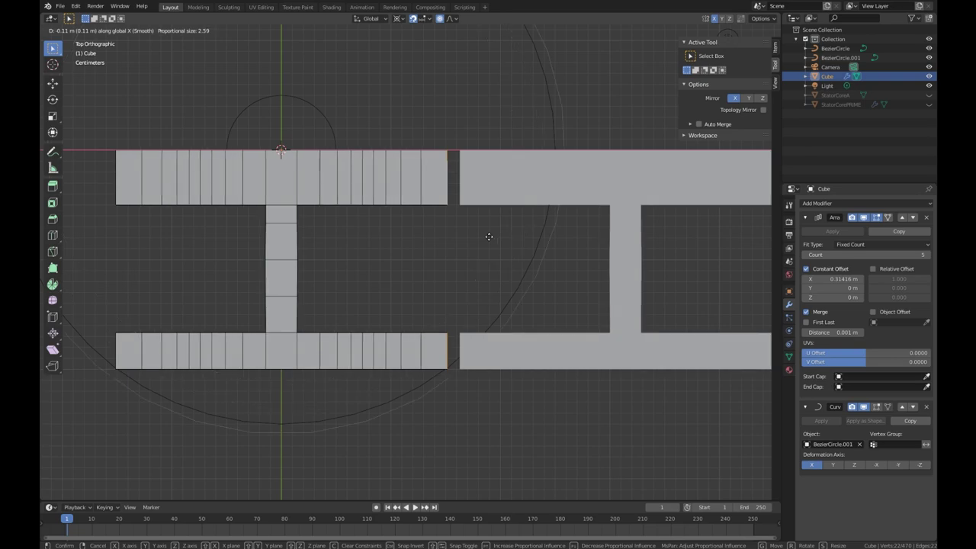
scroll(488, 237, down, 1)
scroll(488, 236, up, 1)
scroll(488, 236, down, 1)
scroll(488, 237, up, 1)
scroll(489, 237, down, 1)
scroll(489, 236, up, 1)
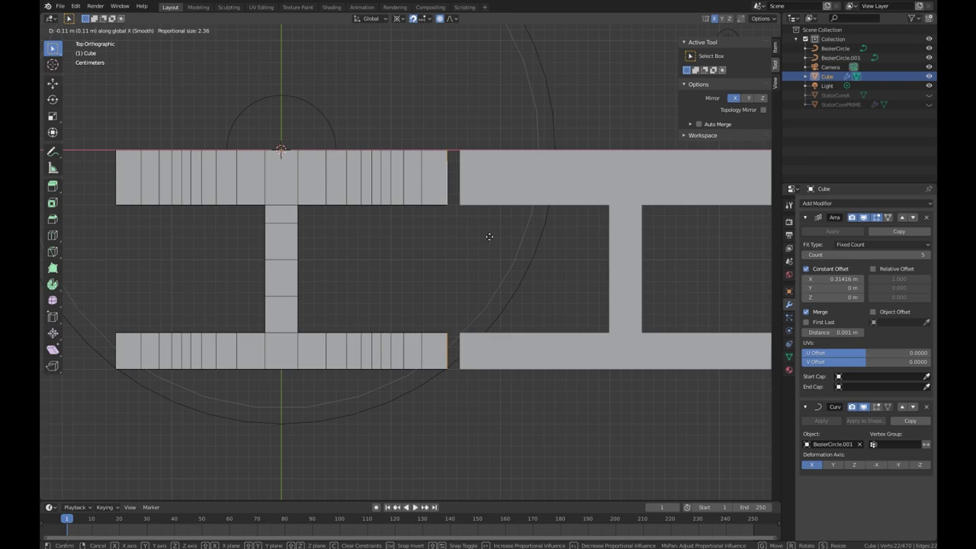
click(489, 237)
- Move the selected end loops back about 0.006 m along X with a proportional size of about 1.32, closing the gap to the neighbouring segment
scroll(474, 233, up, 2)
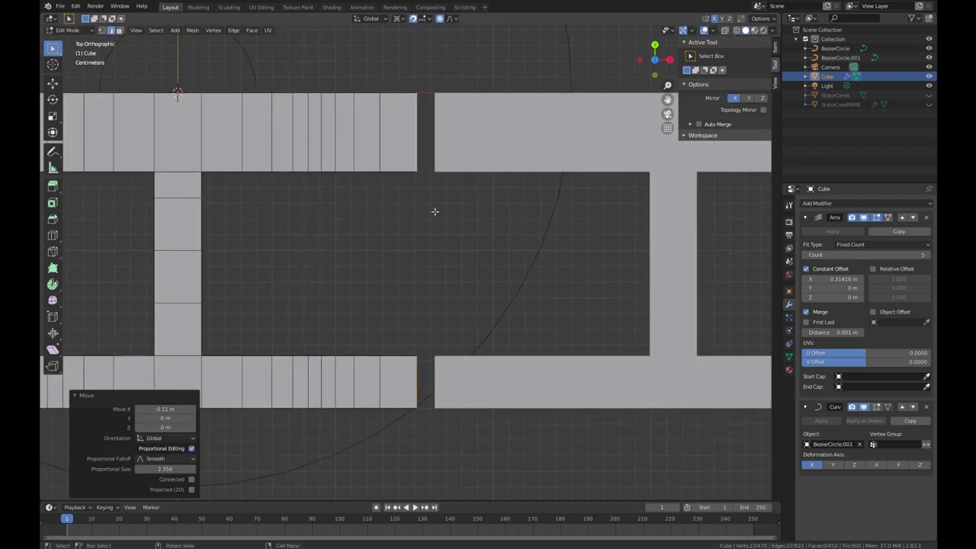
key(g)
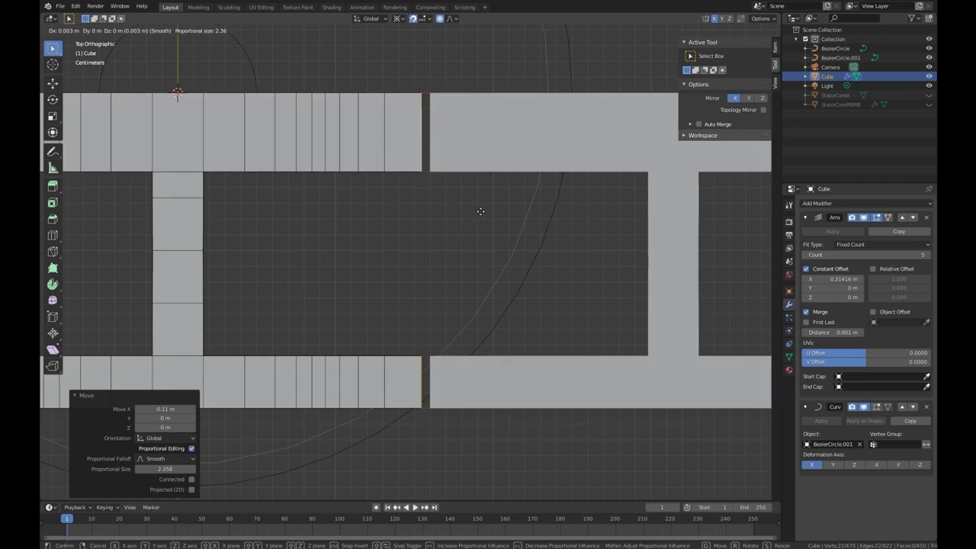
scroll(490, 211, up, 2)
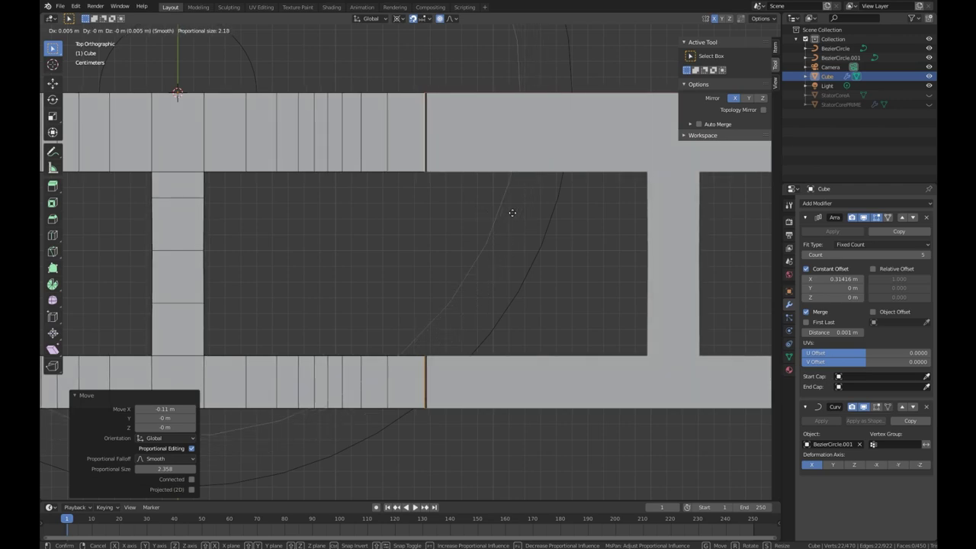
scroll(513, 213, up, 3)
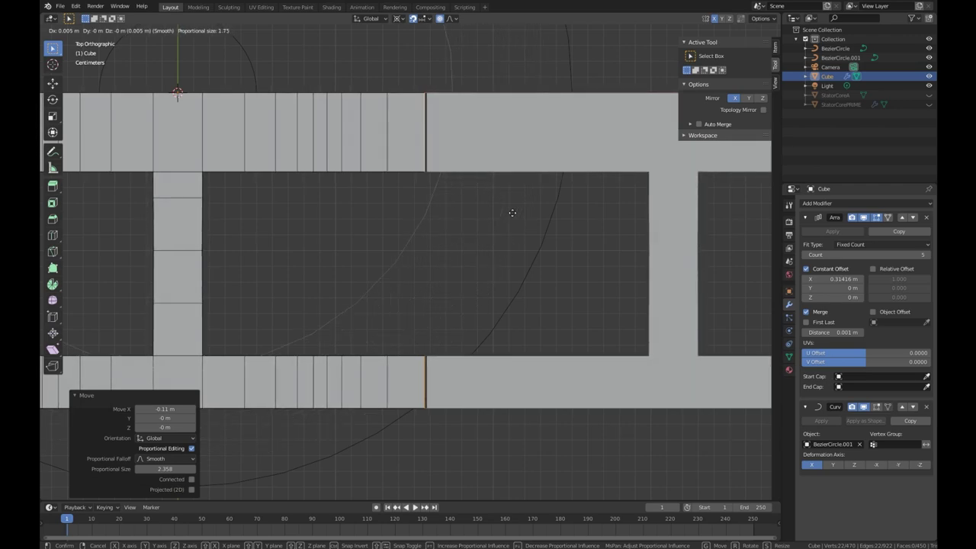
scroll(512, 212, up, 2)
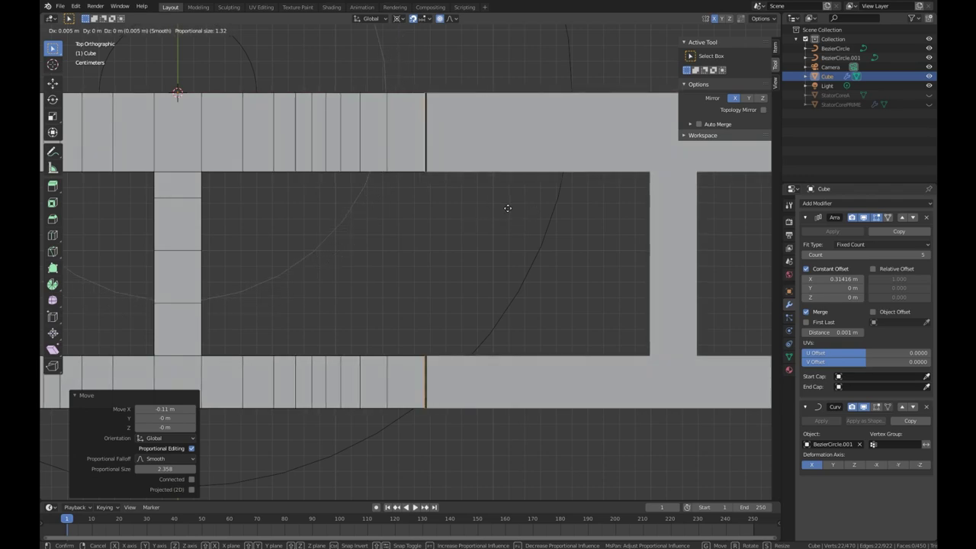
click(524, 209)
scroll(472, 299, down, 6)
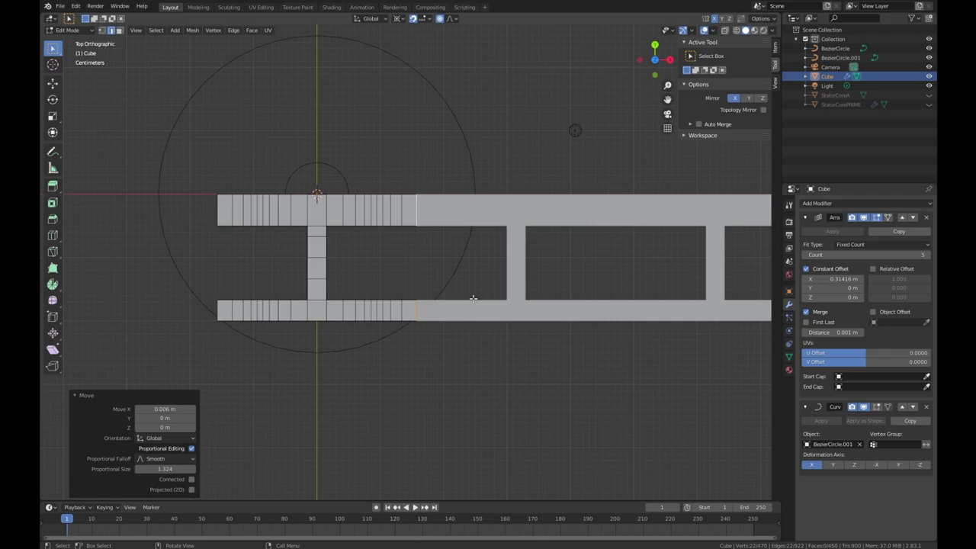
- Return to Object Mode and rename the Cube object as RimPrime
key(Tab)
scroll(473, 297, down, 3)
middle_drag(473, 297, 414, 246)
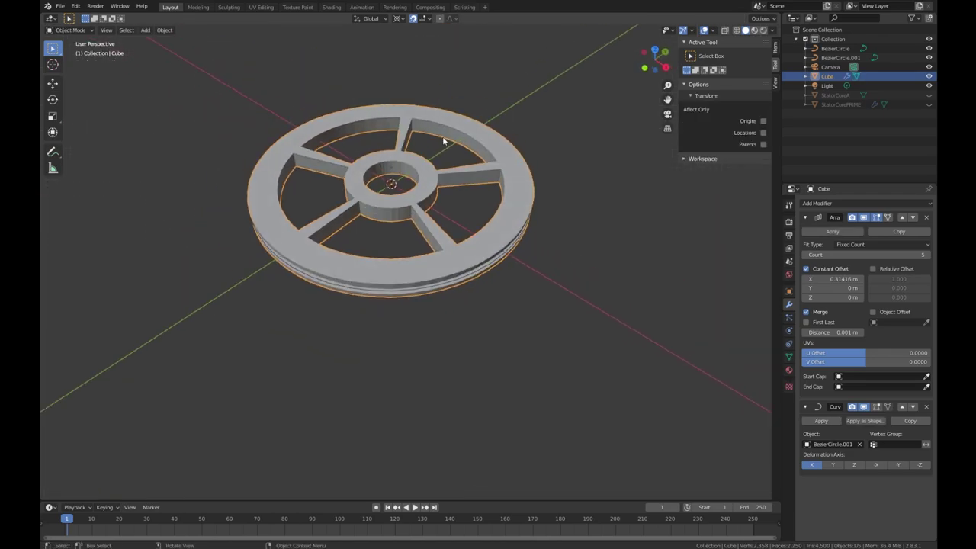
middle_drag(447, 218, 381, 271)
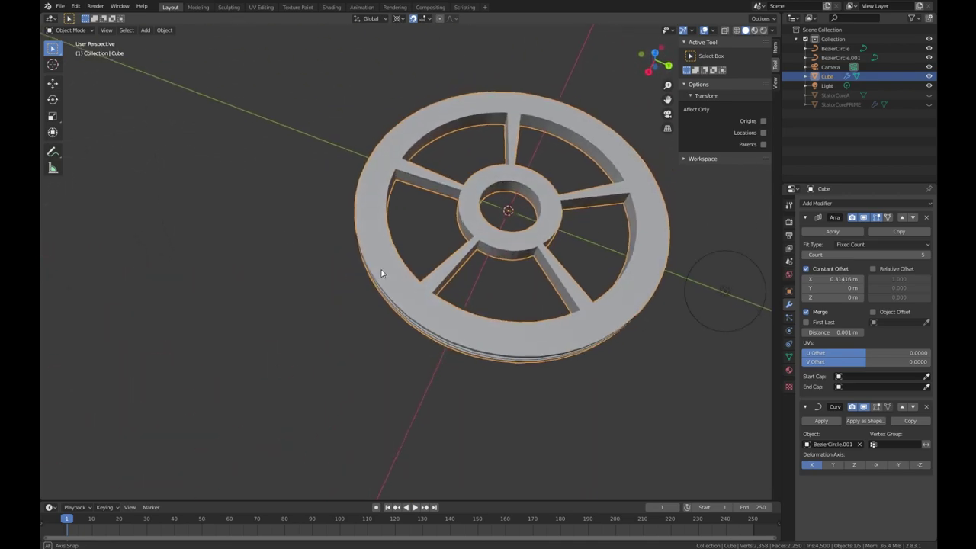
scroll(513, 253, up, 4)
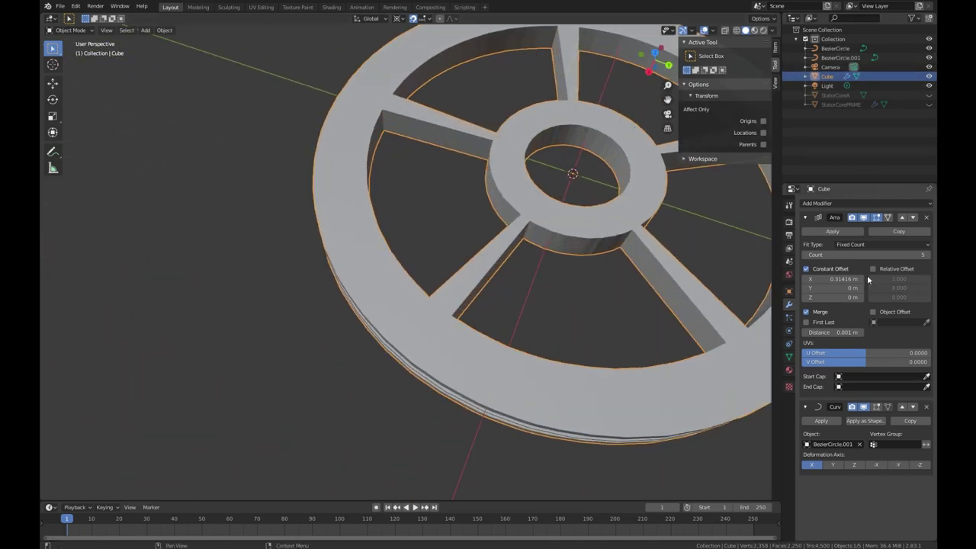
double_click(829, 76)
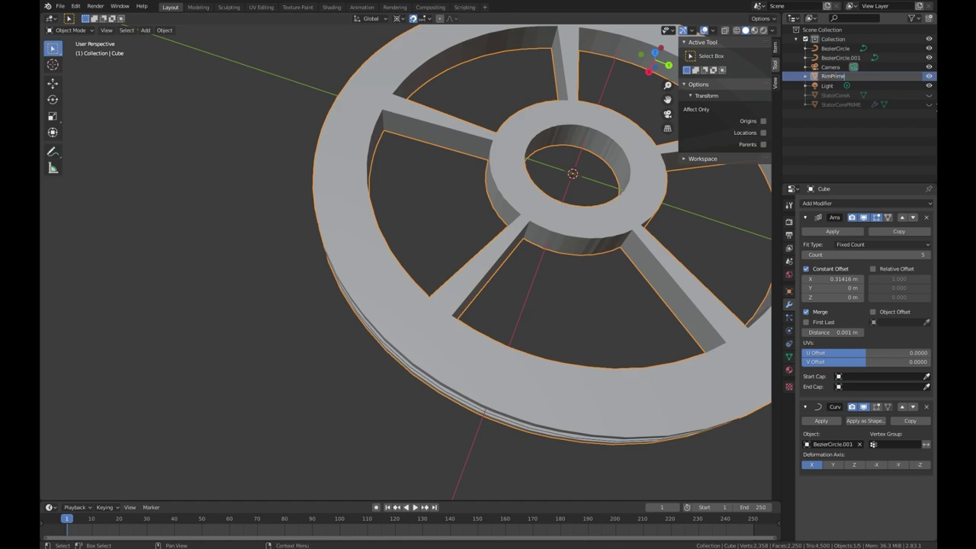
key(Return)
scroll(516, 323, down, 5)
middle_drag(516, 323, 500, 286)
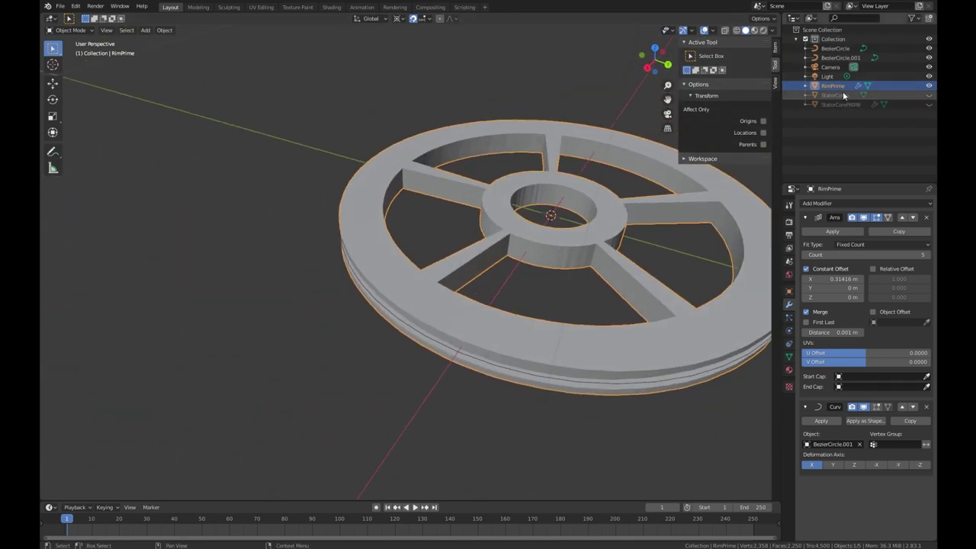
- Hide RimPrime, show it again and reselect it
key(h)
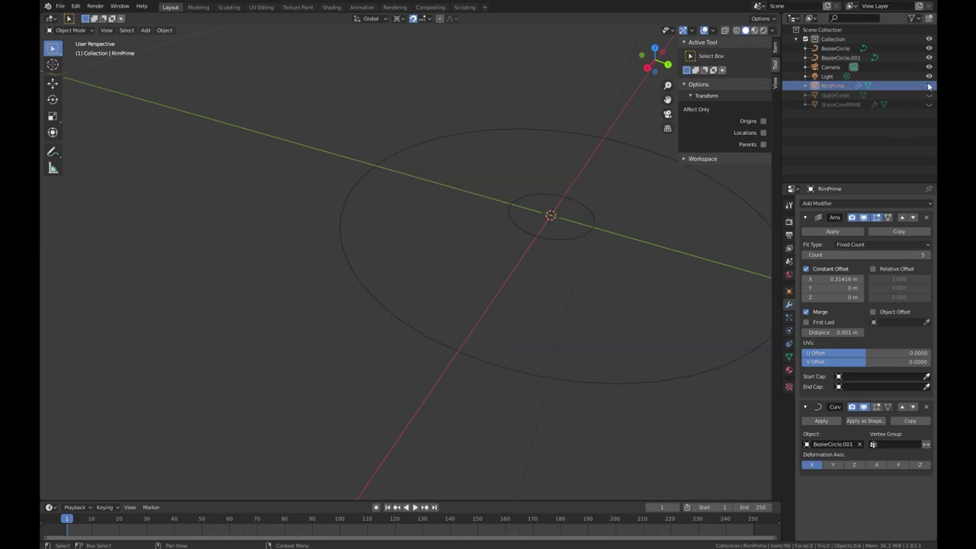
click(930, 86)
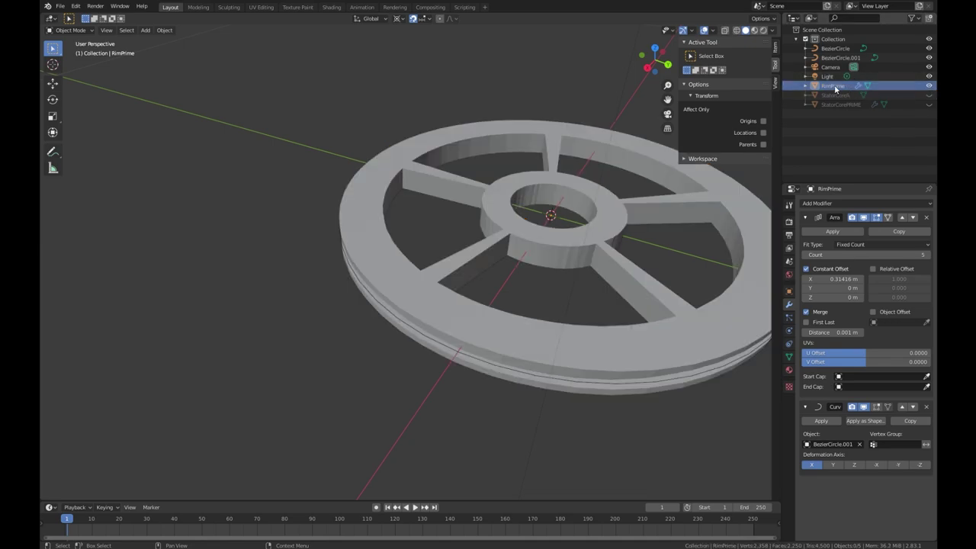
shift+middle_drag(605, 226, 351, 193)
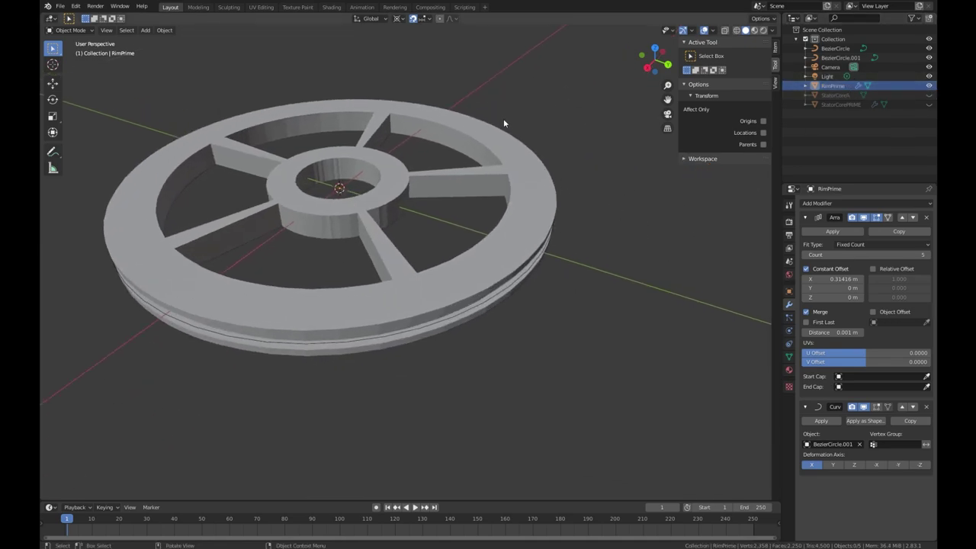
middle_drag(503, 122, 486, 254)
click(514, 274)
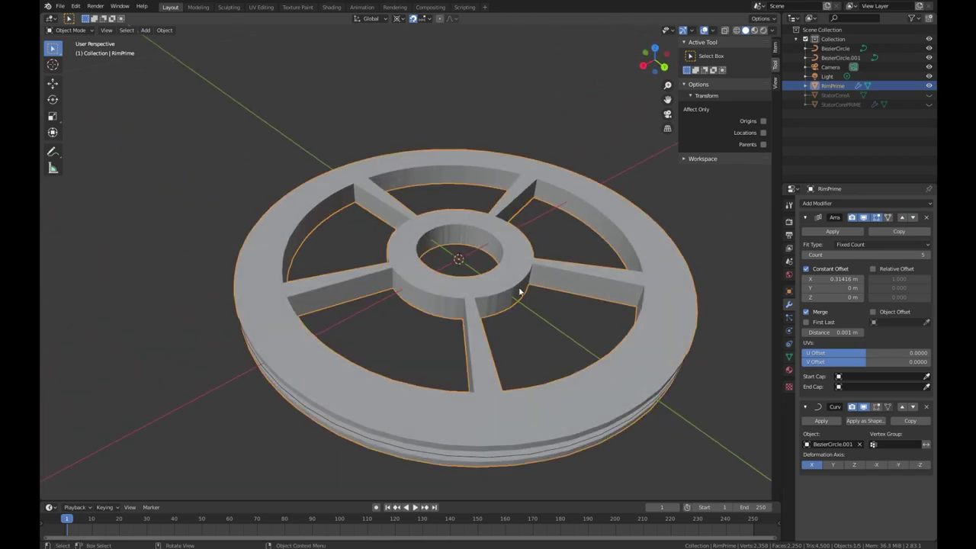
- Inspect the wheel's hub and spokes from several angles and enter Edit Mode on RimPrime
middle_drag(477, 169, 473, 272)
scroll(554, 234, down, 5)
scroll(451, 273, up, 3)
scroll(473, 272, up, 4)
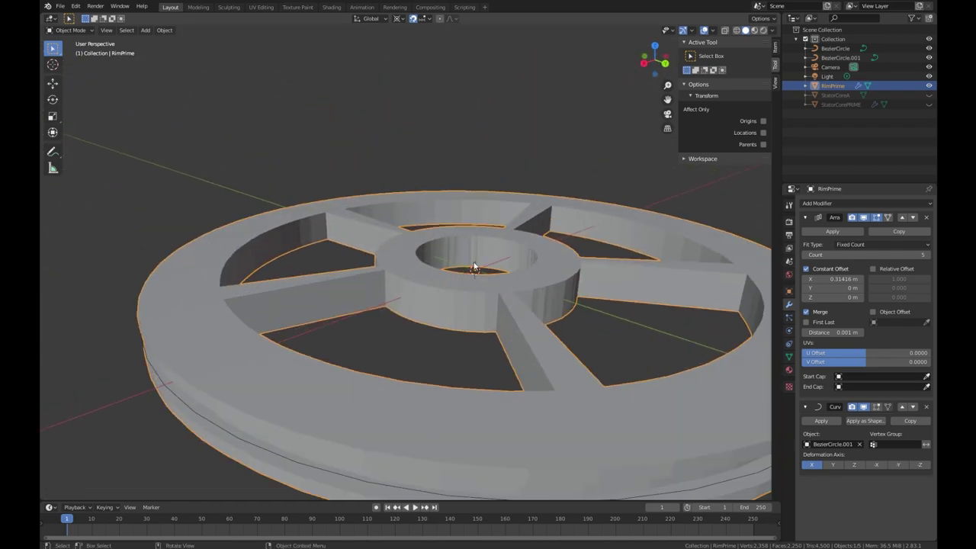
middle_drag(486, 220, 505, 294)
scroll(371, 331, up, 3)
scroll(415, 290, down, 2)
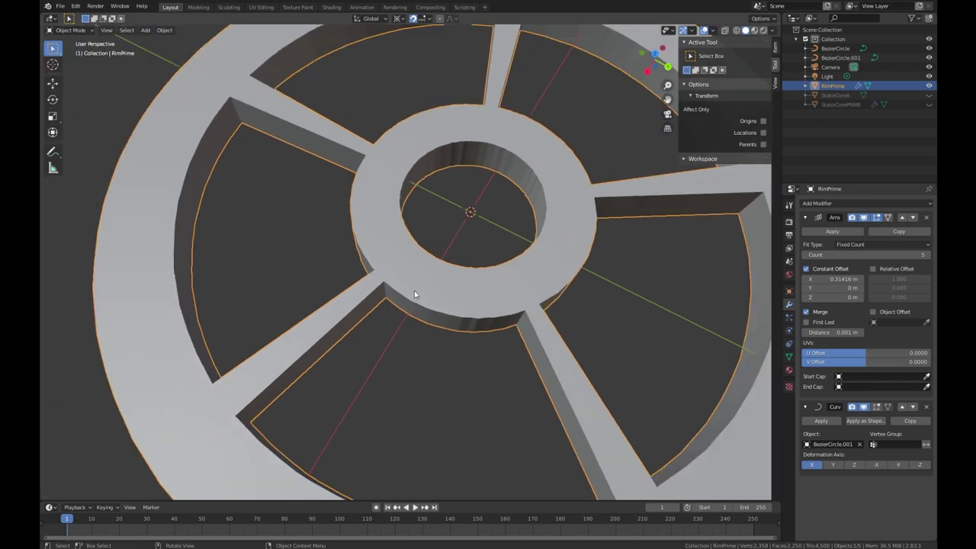
key(Tab)
scroll(444, 234, down, 3)
middle_drag(444, 234, 489, 301)
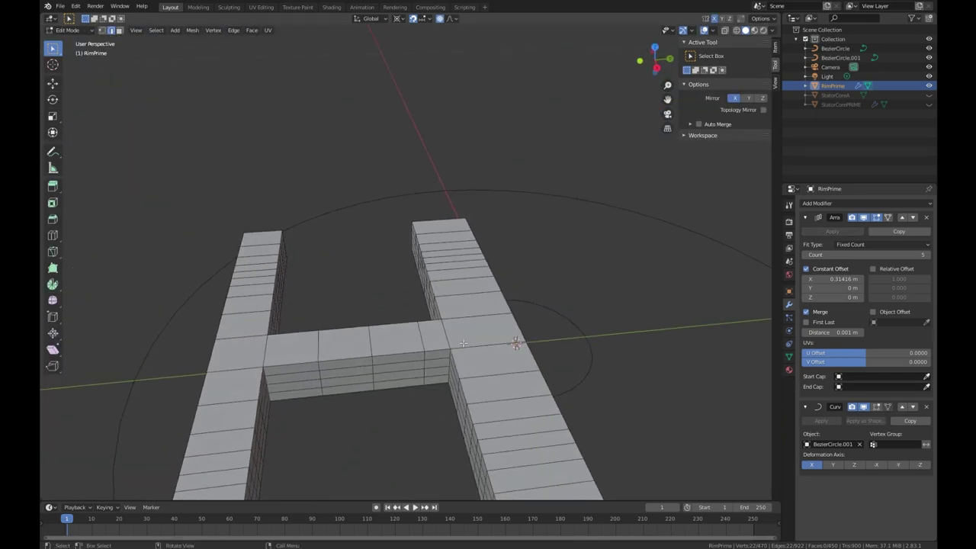
scroll(489, 301, up, 2)
- Select the upper and lower edge loops along the spoke's sides and the inner sides of both long bars
alt+click(485, 294)
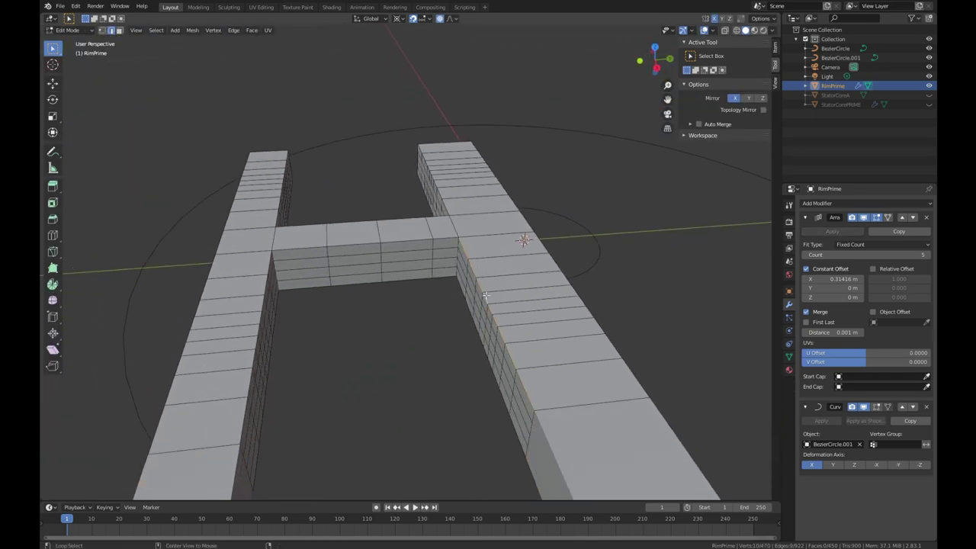
alt+shift+click(267, 293)
alt+shift+click(303, 246)
alt+shift+click(282, 196)
alt+shift+click(298, 224)
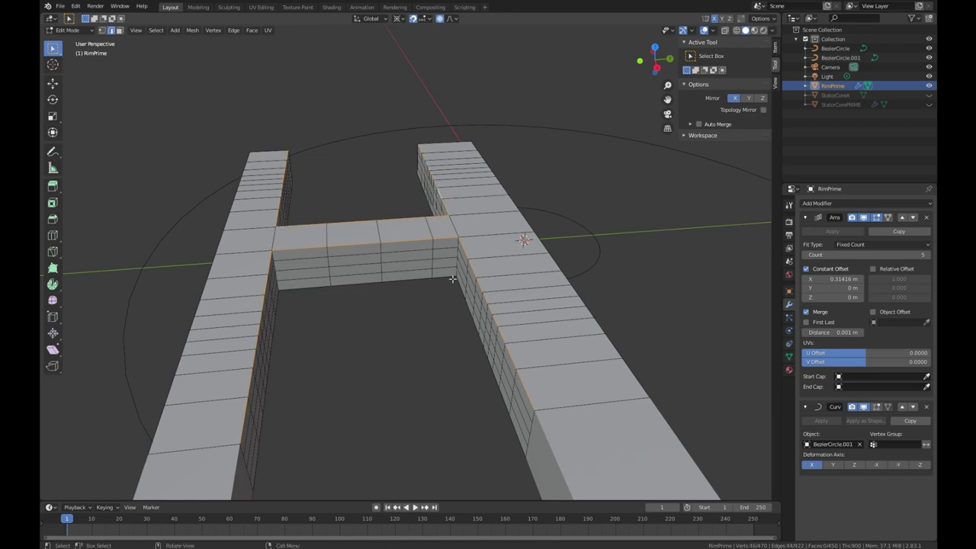
alt+shift+click(494, 375)
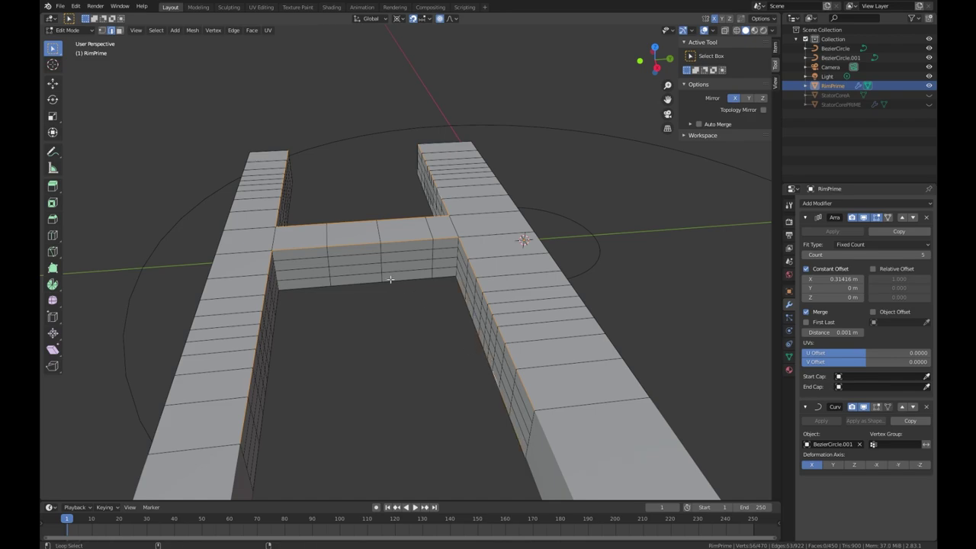
alt+shift+click(391, 279)
alt+shift+click(273, 359)
middle_drag(273, 359, 216, 238)
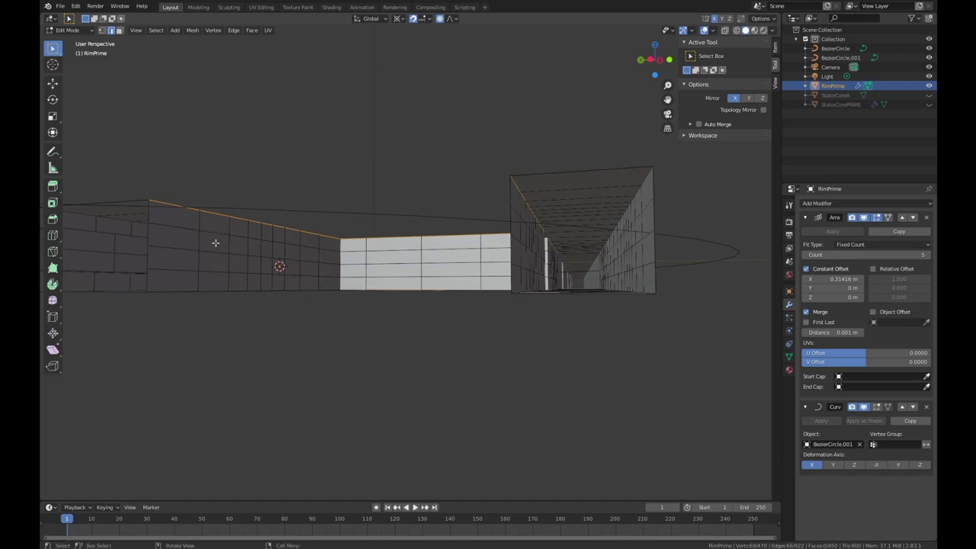
middle_drag(286, 290, 381, 311)
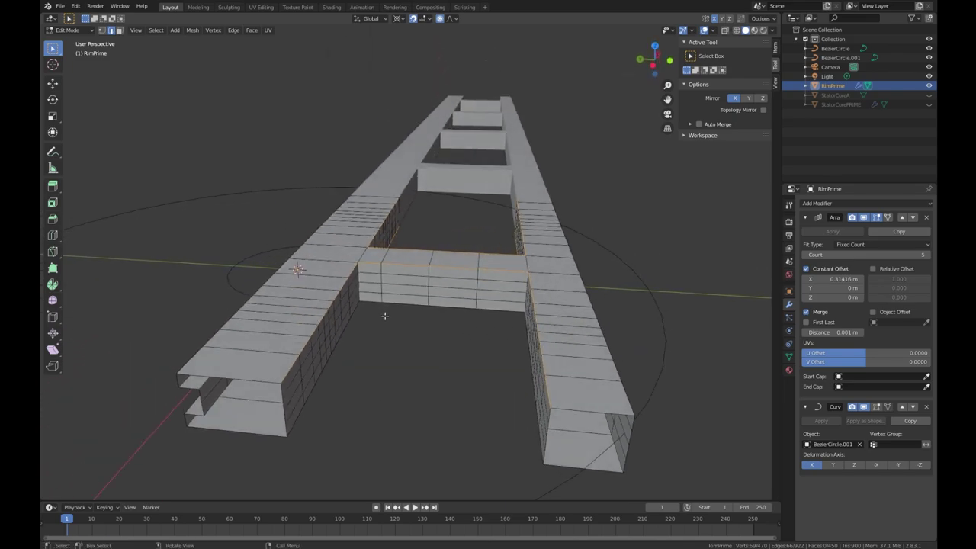
scroll(385, 309, up, 4)
key(Tab)
key(Tab)
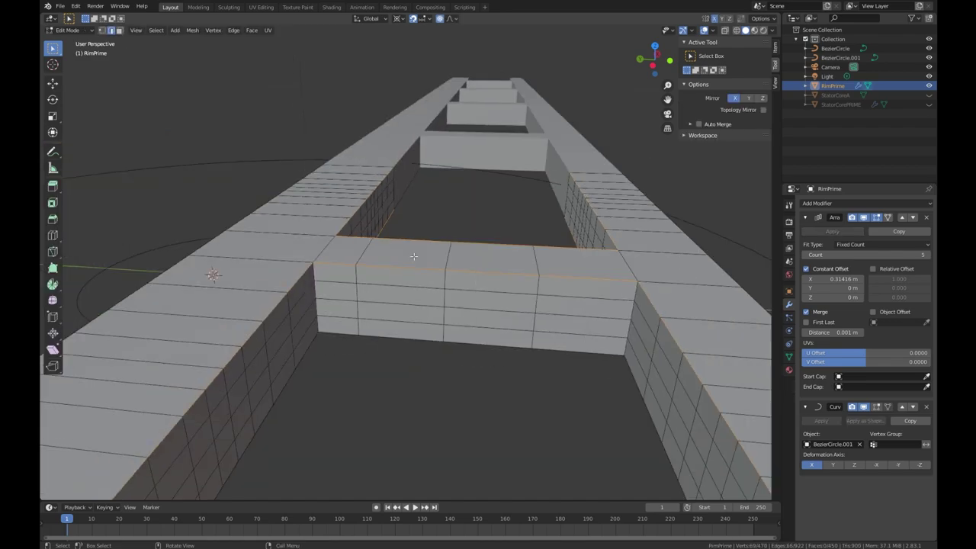
- Switch to face selection and select the four top and four bottom faces of the front spoke
click(120, 31)
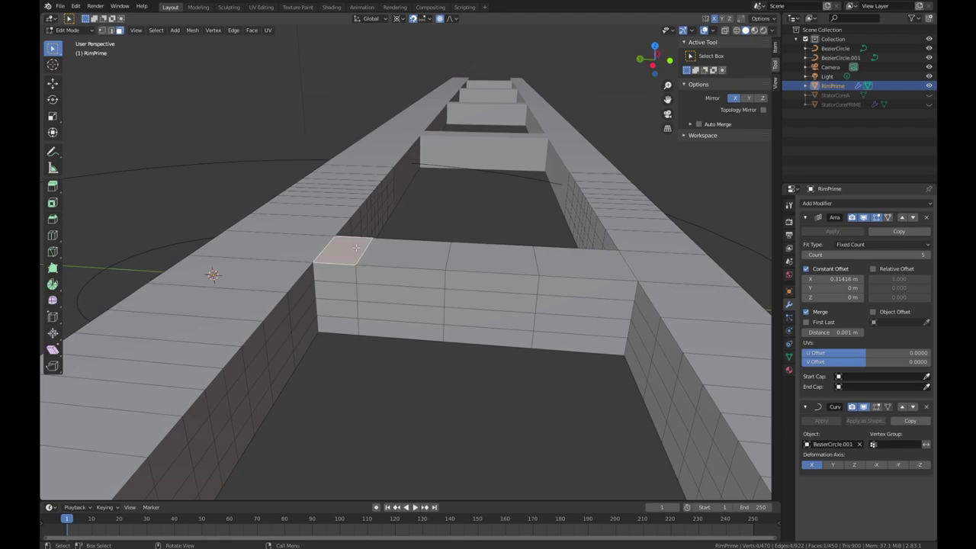
click(336, 250)
shift+click(402, 252)
shift+click(492, 256)
shift+click(554, 263)
middle_drag(554, 263, 562, 225)
click(561, 226)
shift+click(488, 236)
shift+click(408, 242)
shift+click(348, 250)
middle_drag(428, 251, 170, 191)
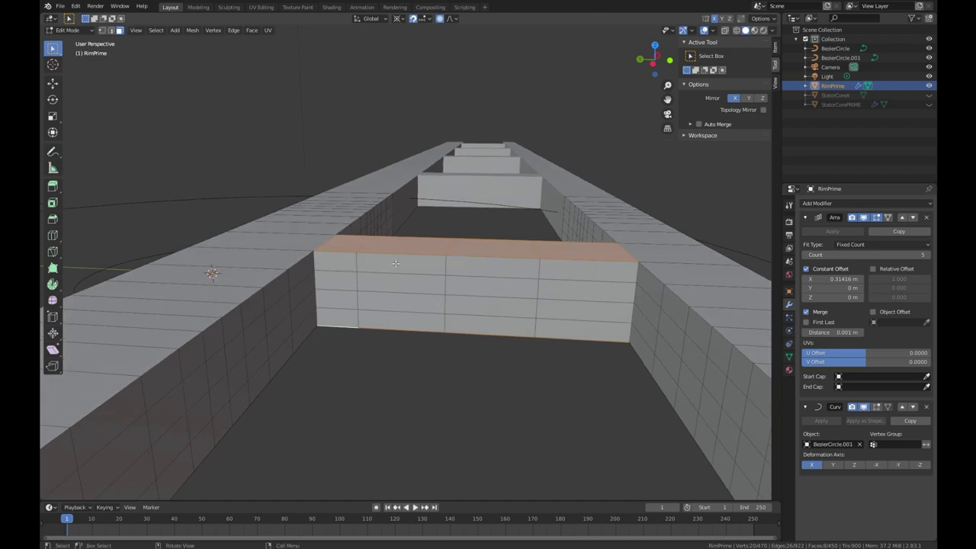
- Try deleting only the spoke's selected top and bottom faces
key(x)
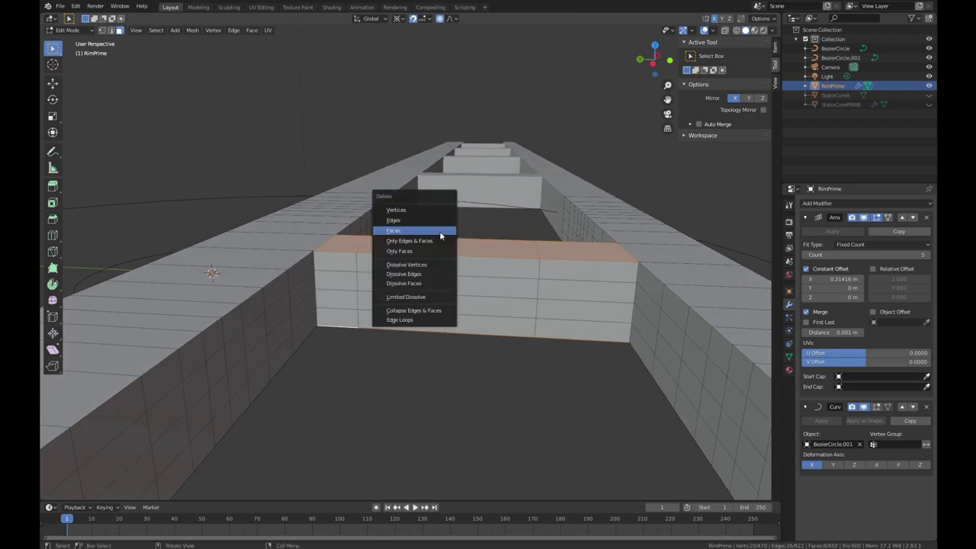
click(431, 231)
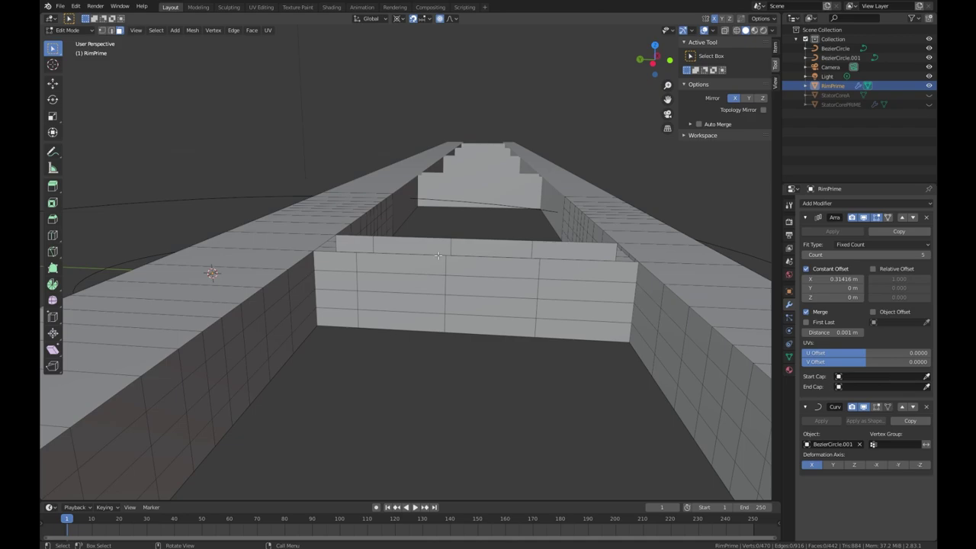
key(ctrl+z)
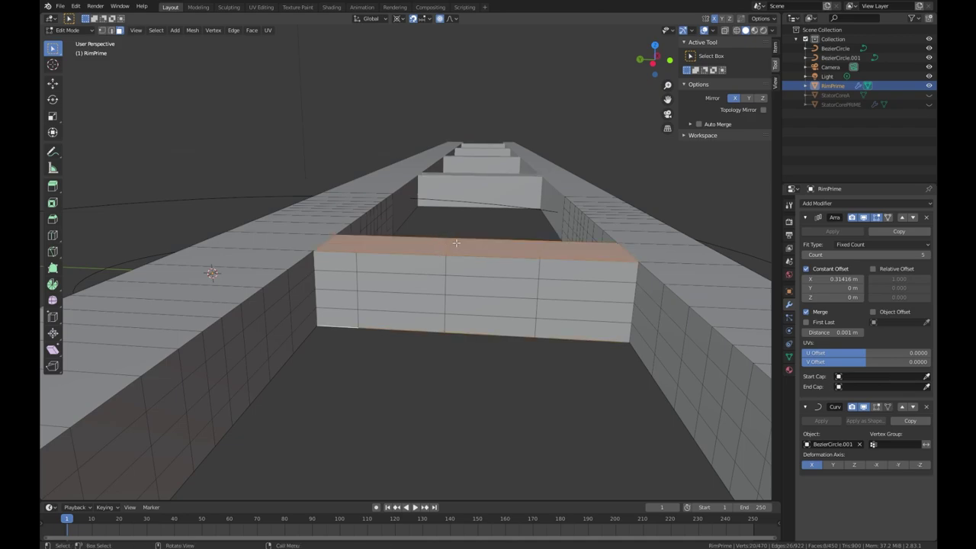
- Add the uppermost and lowermost rows of faces on the spoke's front side to the selection
shift+click(335, 268)
shift+click(401, 269)
shift+click(492, 269)
shift+click(587, 271)
shift+click(575, 327)
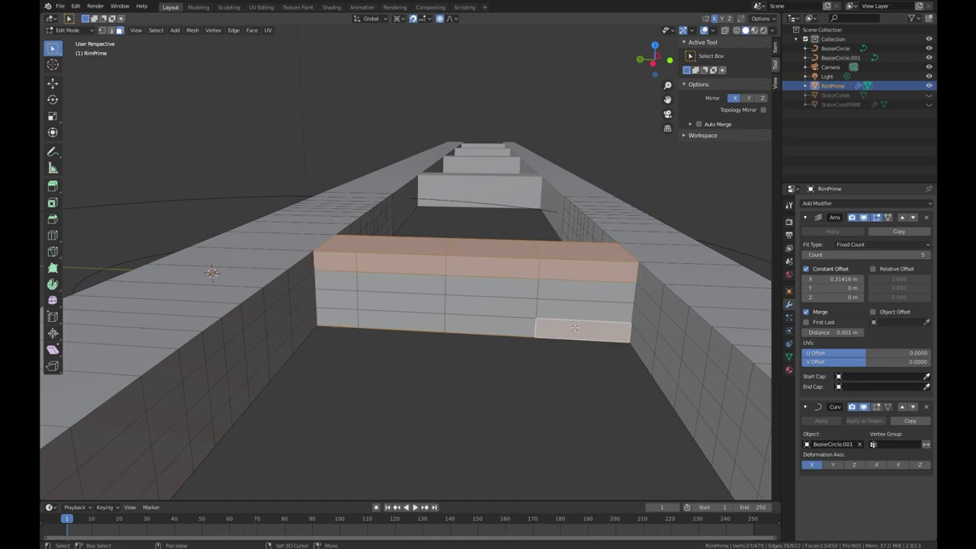
shift+click(489, 326)
shift+click(401, 323)
shift+click(337, 320)
- Add the lowermost row of faces on the spoke's opposite side to the selection
middle_drag(337, 320, 272, 275)
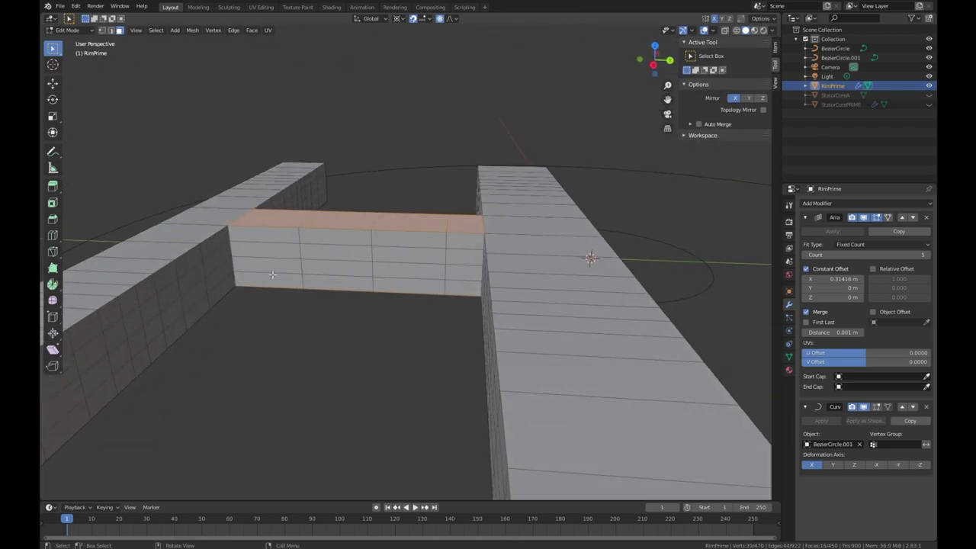
shift+click(461, 289)
shift+click(429, 287)
shift+click(335, 286)
shift+click(293, 283)
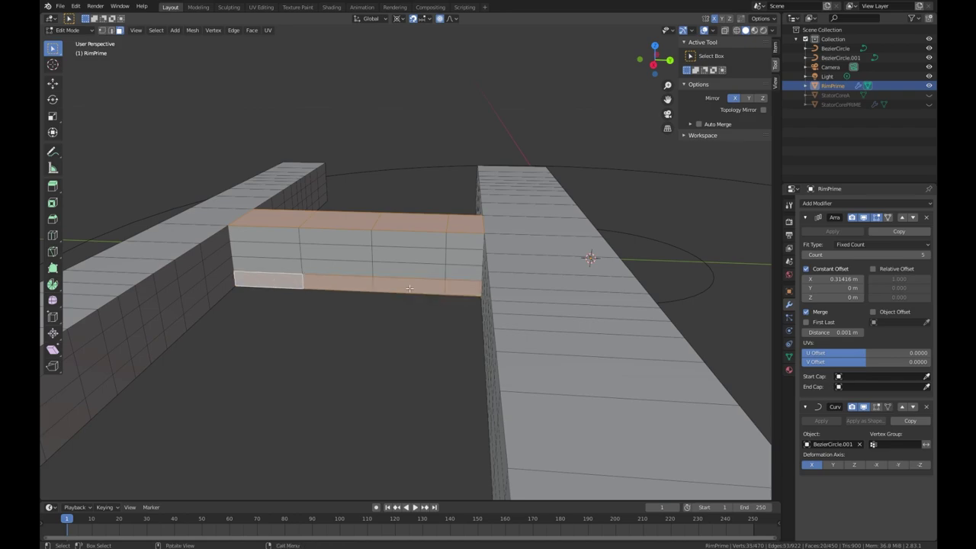
- Try deleting the selected faces without the upper row on the spoke's opposite side
key(x)
click(410, 290)
middle_drag(410, 285, 255, 258)
key(ctrl+z)
- Add the missing upper row of side faces to the selection and delete all selected spoke faces
drag(203, 263, 458, 239)
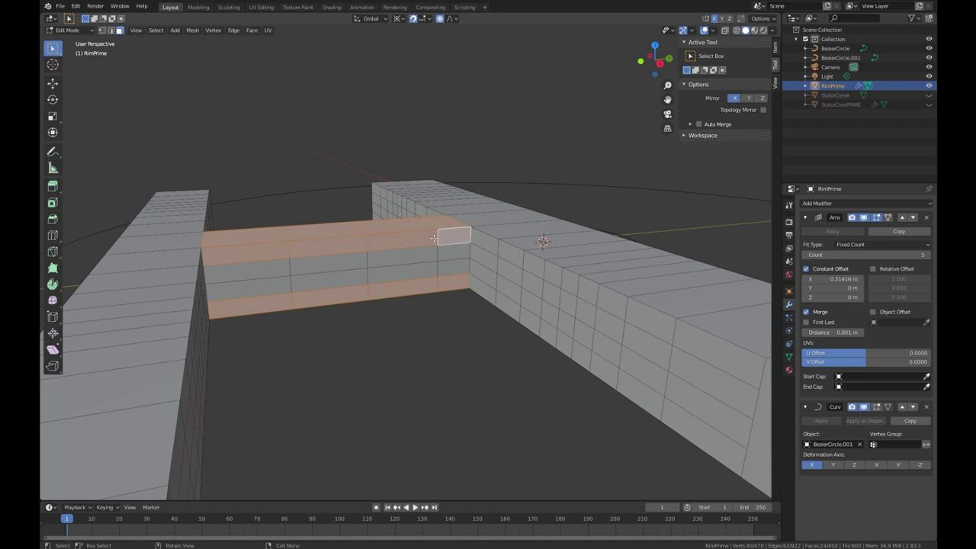
key(x)
click(434, 241)
- Select the open edge loop around the spoke's top, leaving out the edges on the two long bars
scroll(415, 271, up, 3)
middle_drag(416, 270, 244, 171)
scroll(244, 171, up, 2)
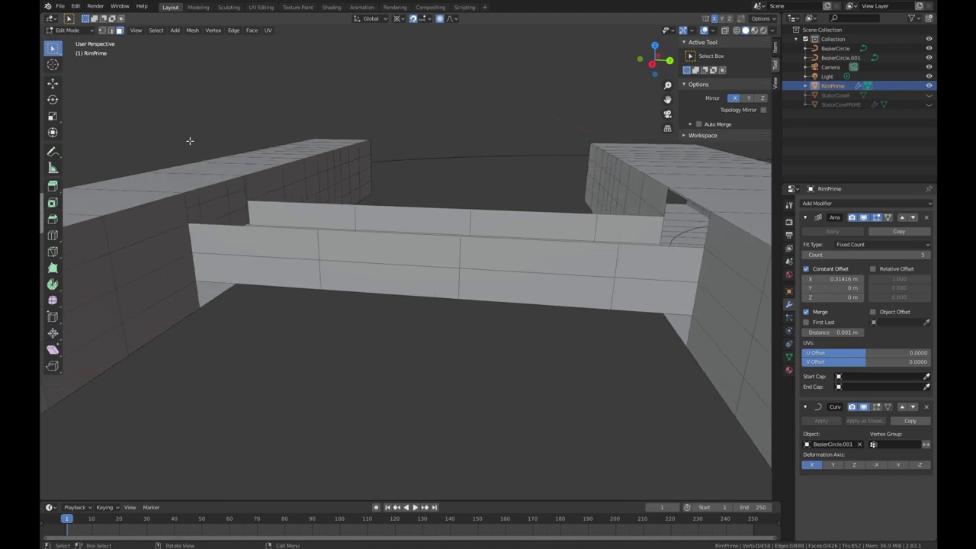
click(111, 29)
alt+click(367, 231)
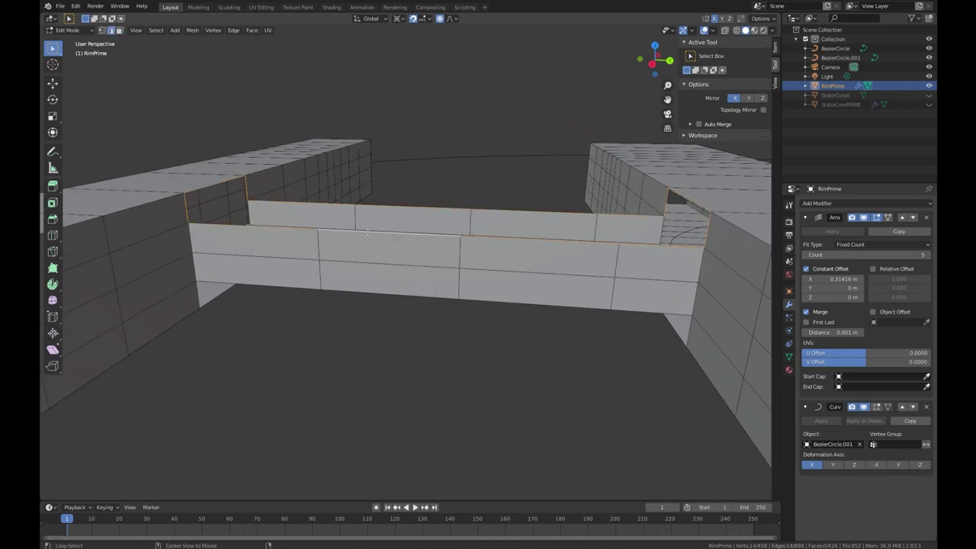
mouse_move(388, 212)
middle_down()
mouse_move(371, 130)
mouse_move(338, 152)
mouse_move(517, 206)
middle_up()
key(c)
right_click(316, 157)
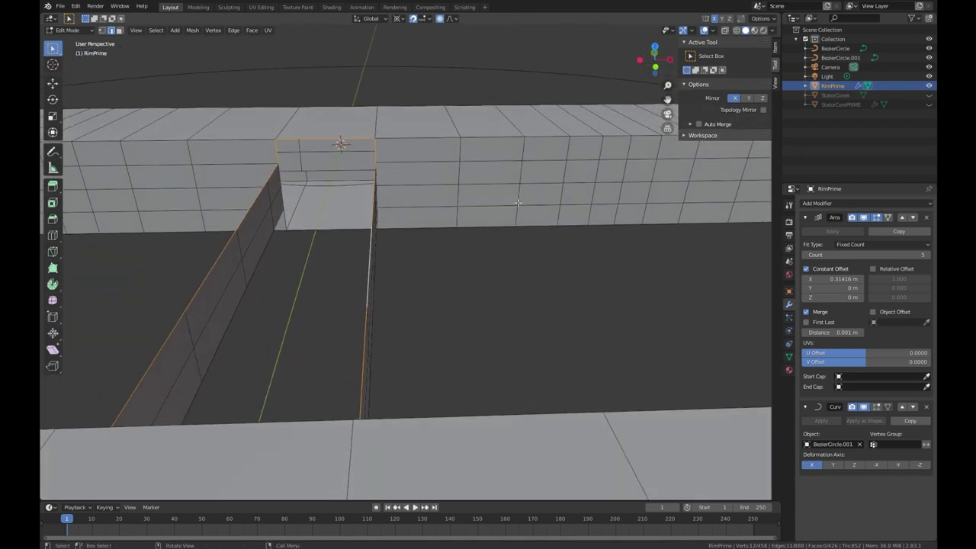
key(c)
middle_drag(373, 138, 278, 138)
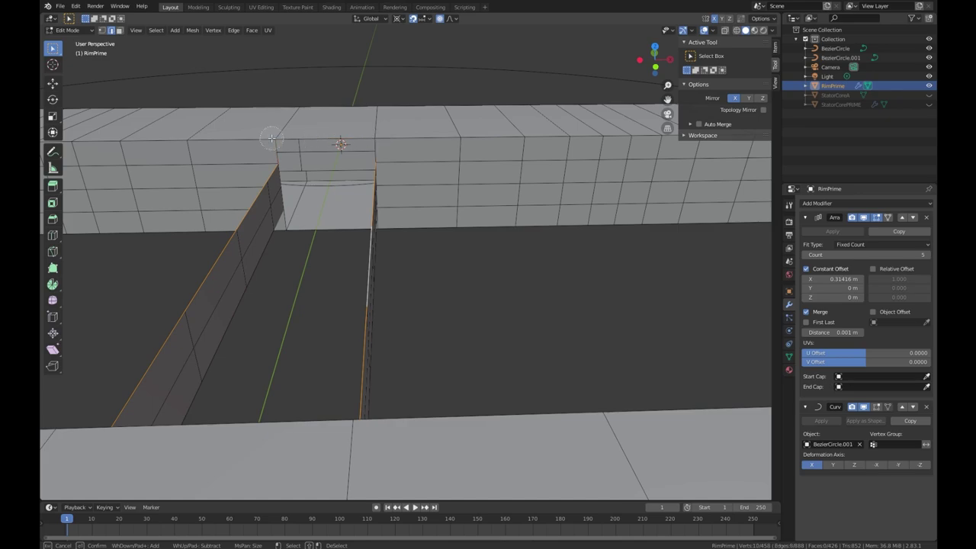
right_click(446, 186)
- Close the spoke's top between its two side walls with Bridge Edge Loops
key(F3)
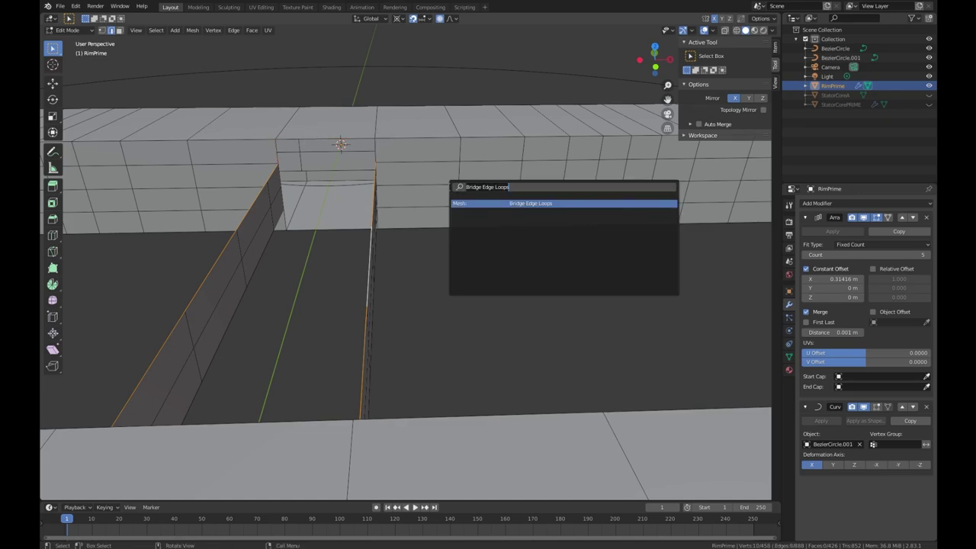
key(BackSpace)
text(bri)
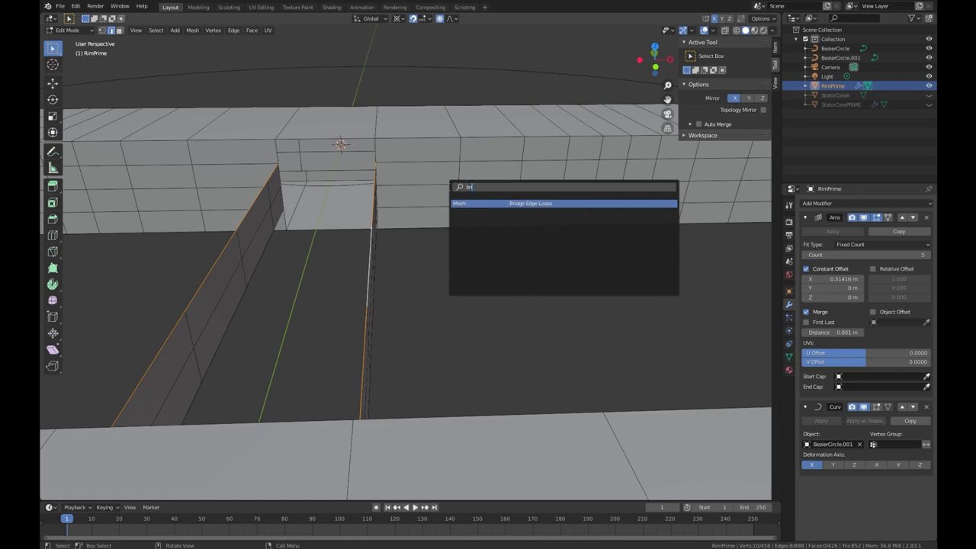
key(Return)
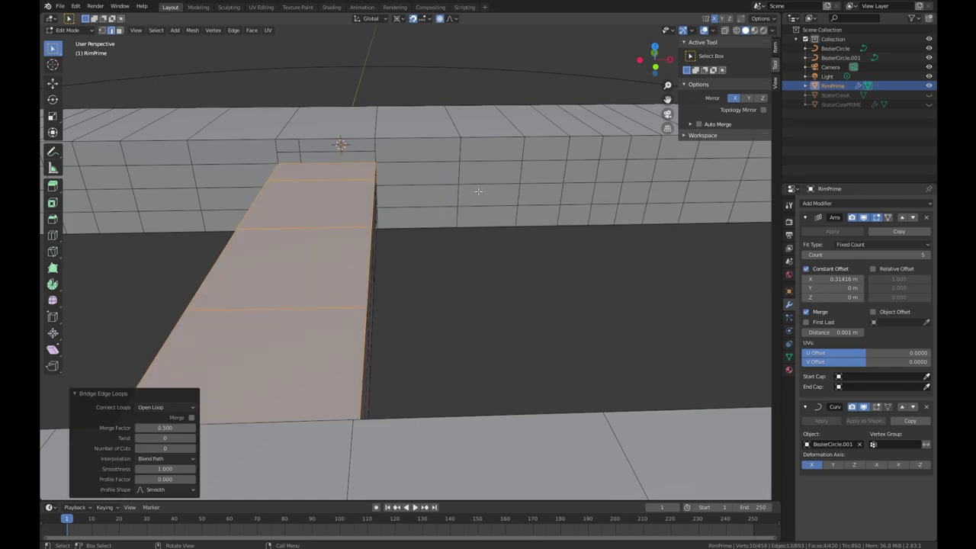
- Fill the small openings in both long bars above the ends of the spoke's top with faces
key(alt+a)
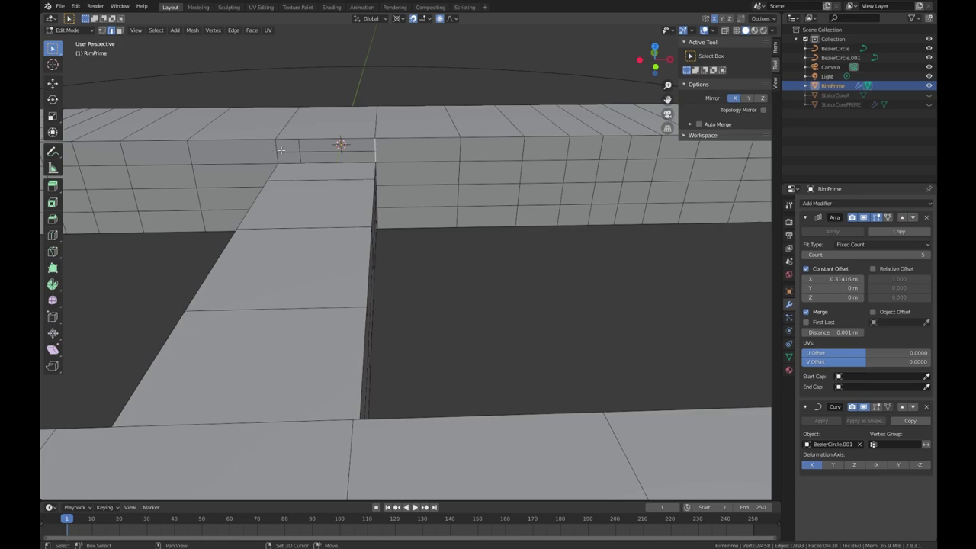
alt+click(326, 138)
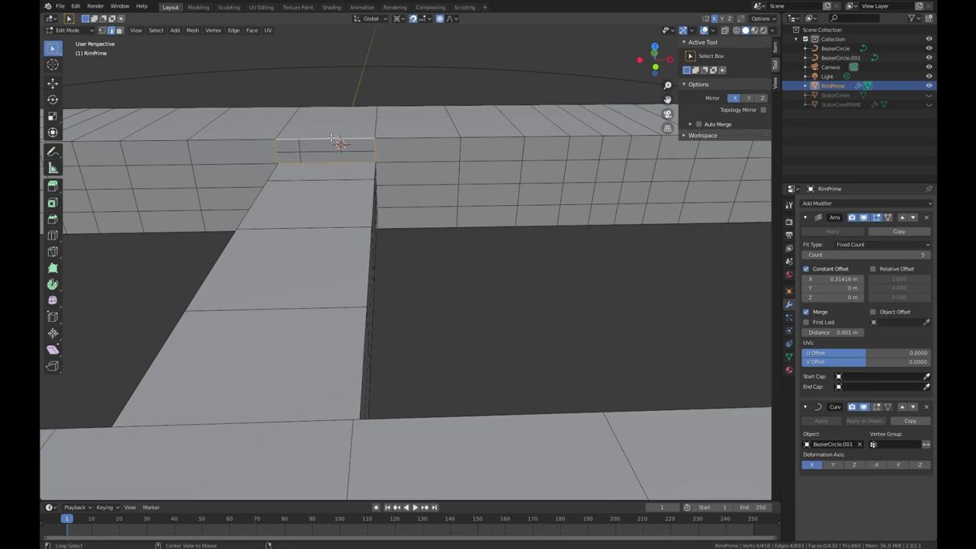
middle_drag(362, 196, 274, 158)
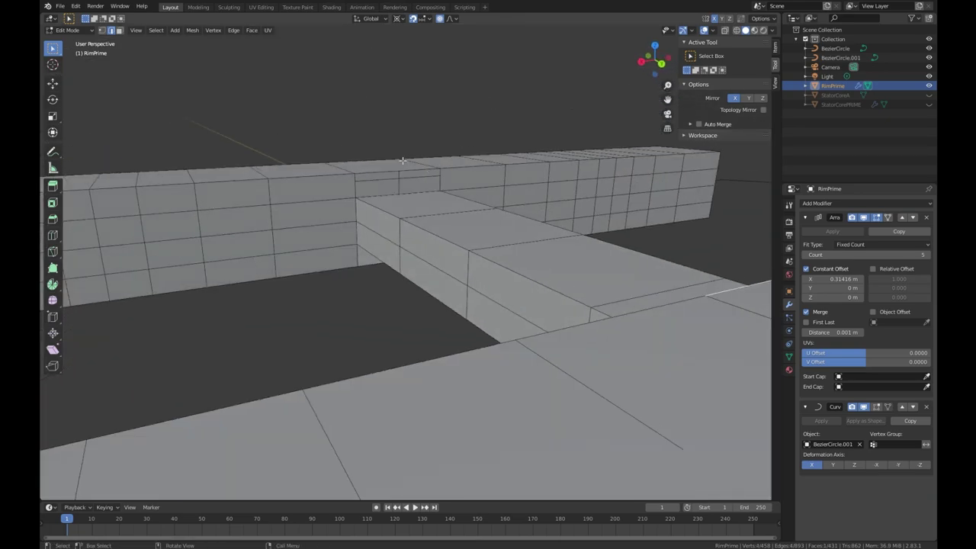
alt+click(402, 171)
- Select the open edges along the spoke's underside, leaving out those on the bars, and bridge them with Bridge Edge Loops
middle_drag(401, 234, 420, 249)
alt+click(420, 327)
middle_drag(420, 328, 433, 244)
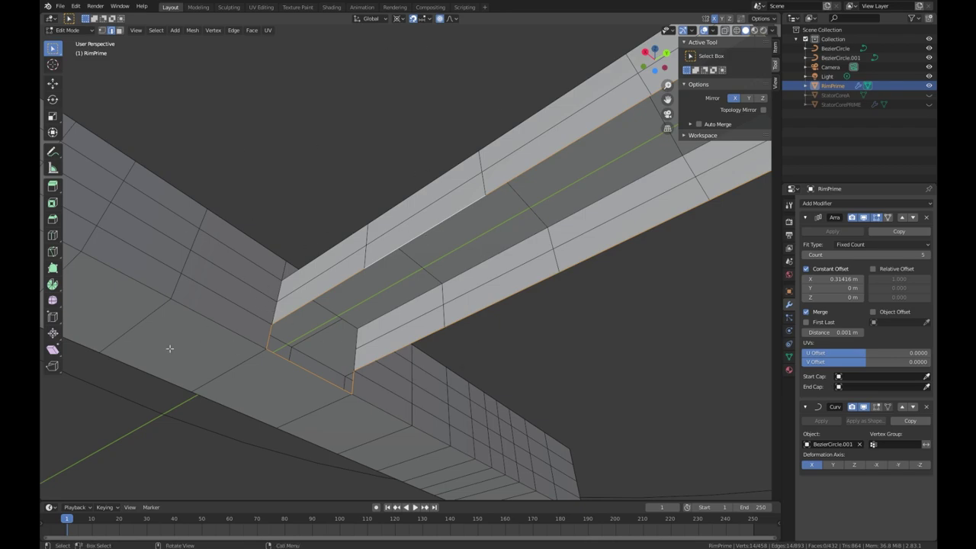
middle_drag(295, 371, 274, 383)
key(c)
middle_drag(327, 348, 356, 349)
key(Escape)
middle_drag(448, 365, 582, 388)
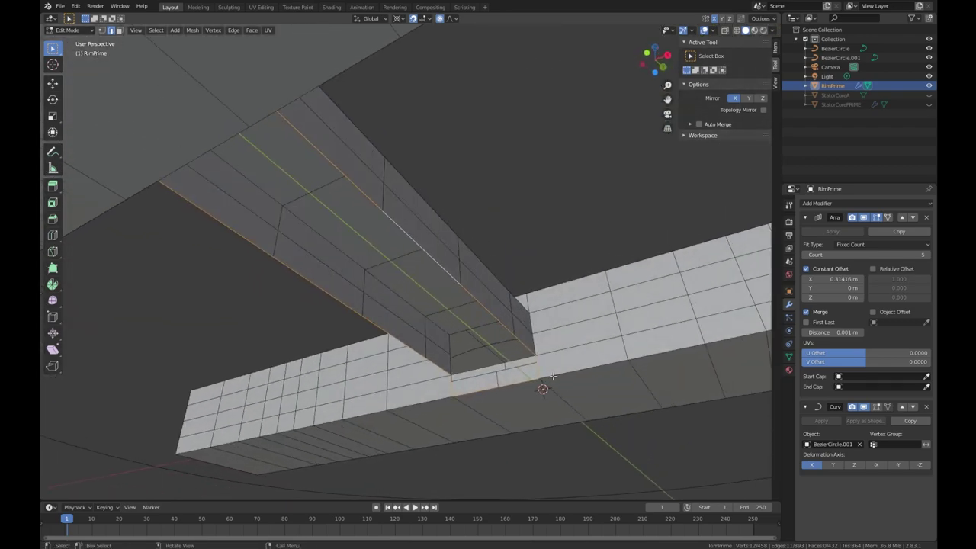
shift+click(519, 384)
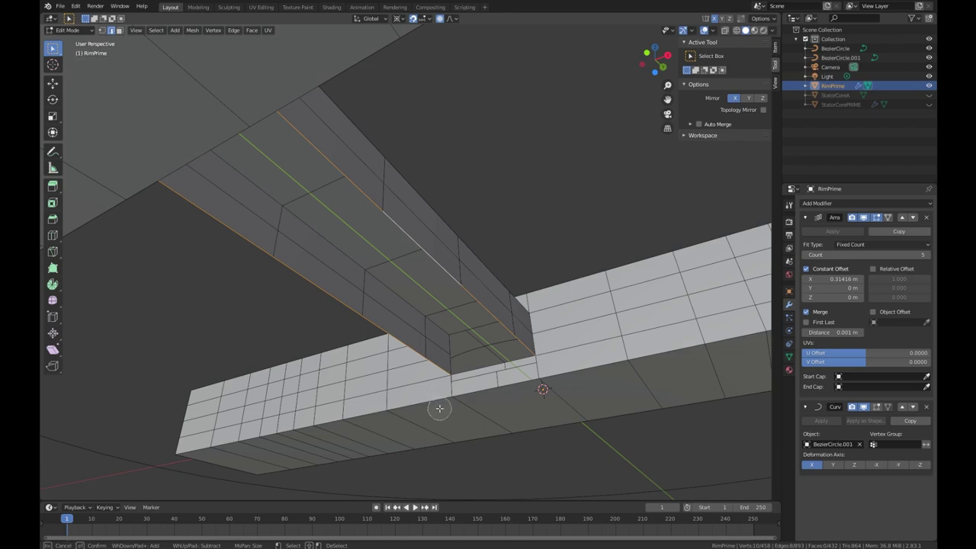
middle_drag(440, 407, 577, 399)
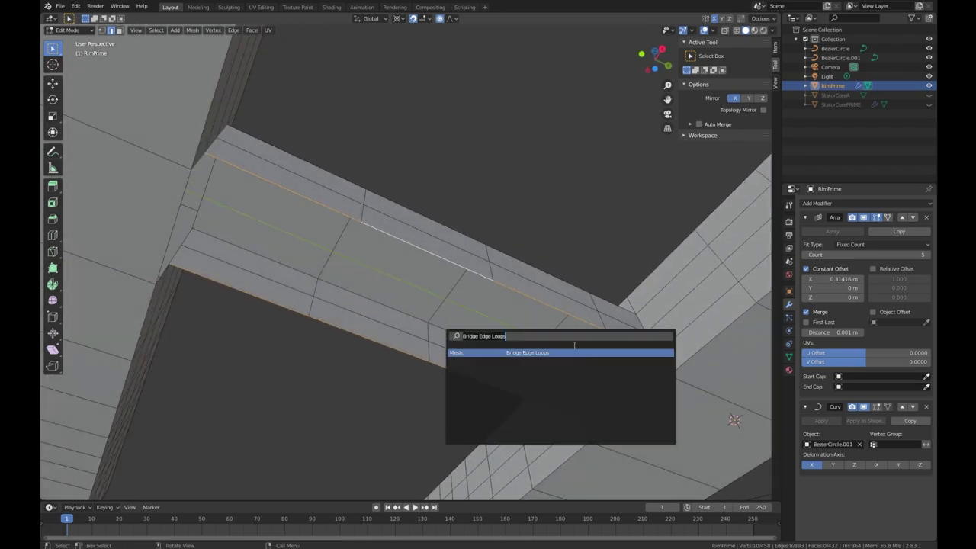
key(Return)
- Fill the small openings in both long bars beneath the ends of the spoke with faces
middle_drag(567, 348, 470, 344)
alt+click(295, 398)
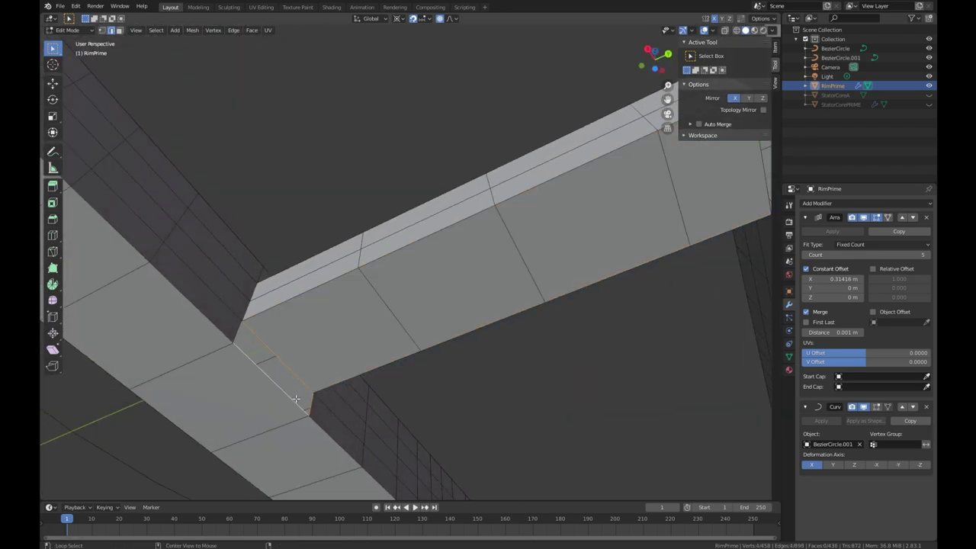
key(f)
middle_drag(429, 375, 499, 311)
click(548, 382)
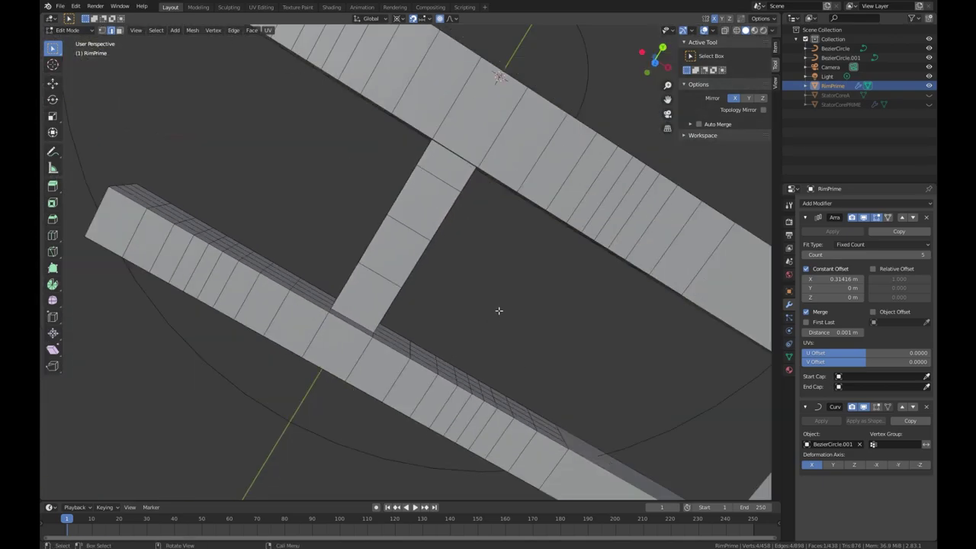
- Inspect the rebuilt spokes in Object Mode and return to Edit Mode
key(Tab)
scroll(499, 311, down, 5)
middle_drag(489, 374, 355, 241)
scroll(389, 250, up, 4)
key(Tab)
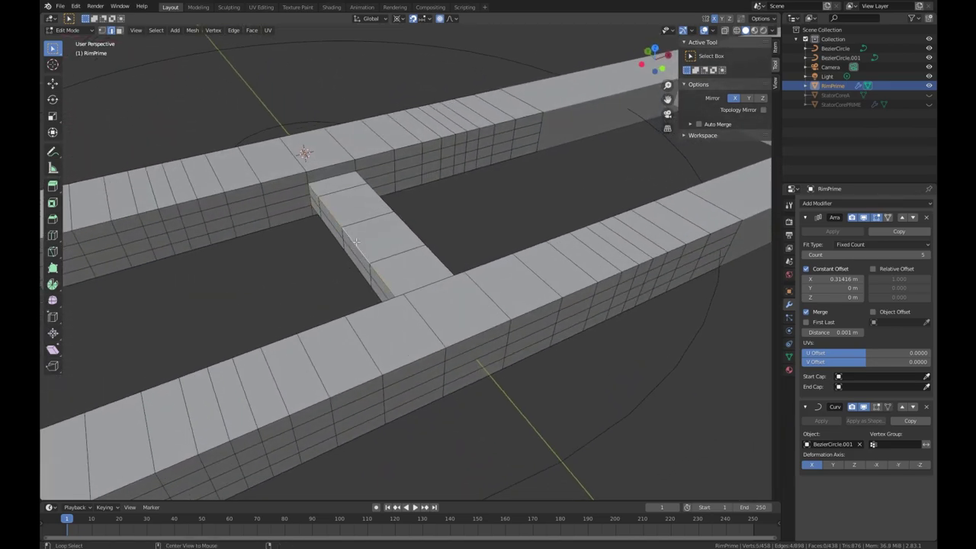
- Select the edge loops along the spoke's upper and lower long edges
middle_drag(410, 225, 374, 210)
alt+click(401, 248)
middle_drag(329, 172, 348, 185)
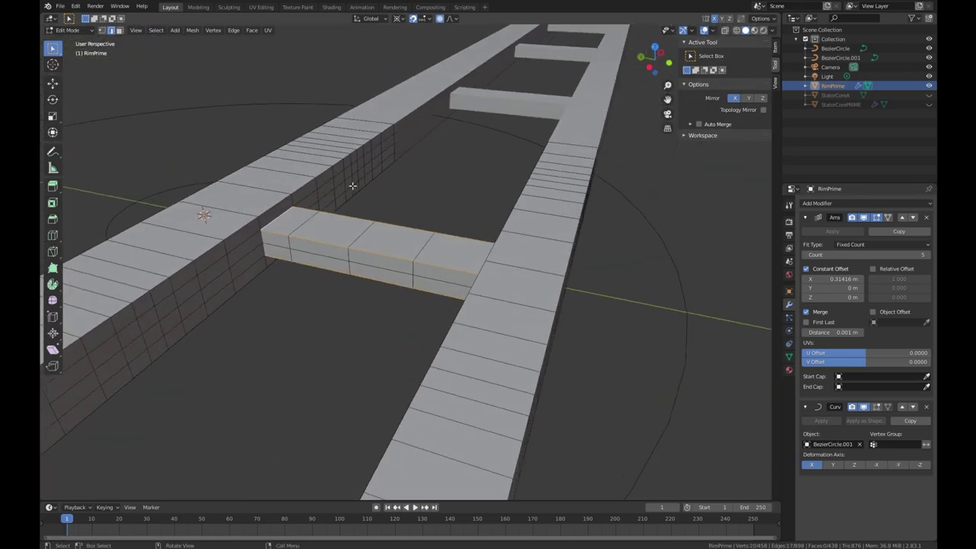
middle_drag(404, 167, 228, 159)
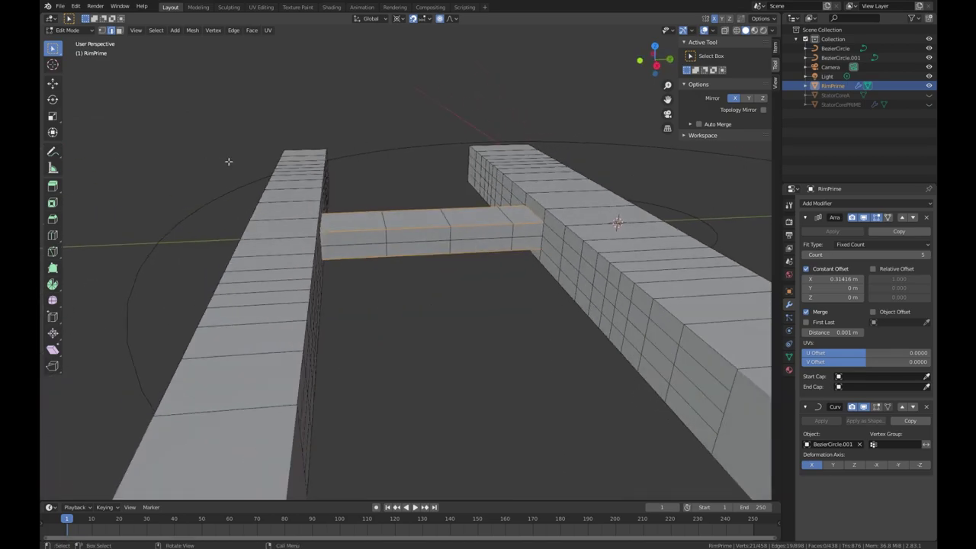
- Bevel the selected edges of the spoke and its joints by about 0.002 m with one segment
middle_drag(539, 231, 490, 248)
middle_drag(519, 223, 464, 282)
key(ctrl+b)
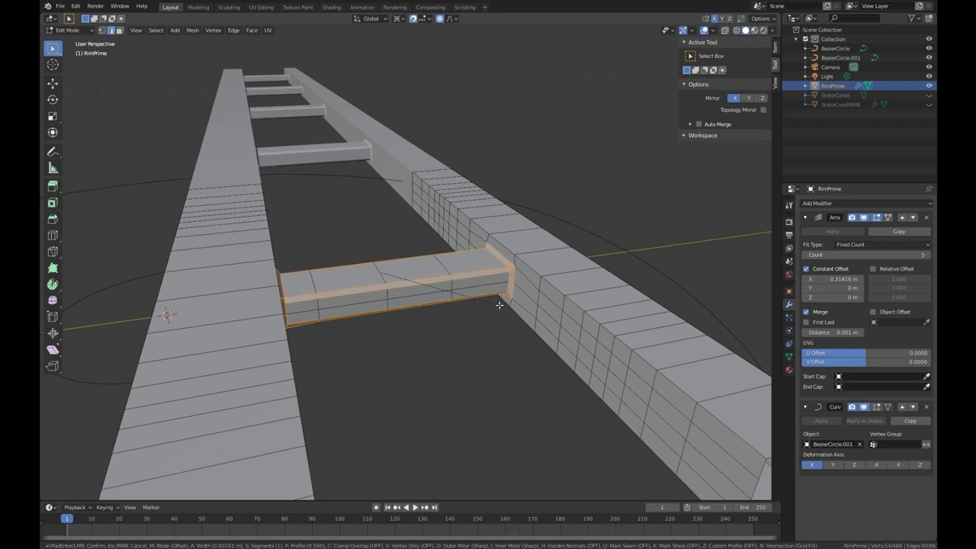
click(499, 305)
key(Tab)
middle_drag(494, 302, 413, 303)
key(Tab)
- Select the long edge loops of both bars and bevel them by about 0.003 m with one segment
middle_drag(453, 243, 401, 301)
alt+click(550, 349)
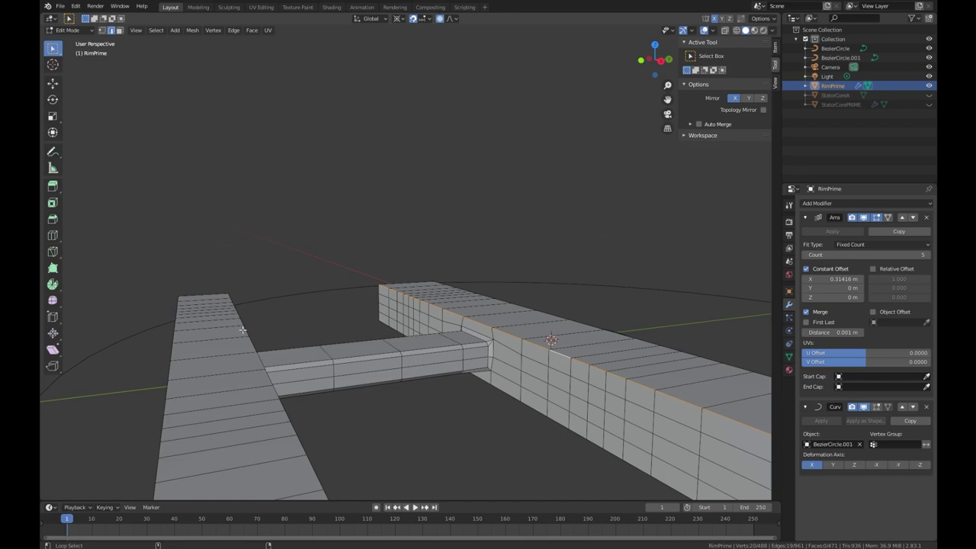
middle_drag(244, 327, 561, 349)
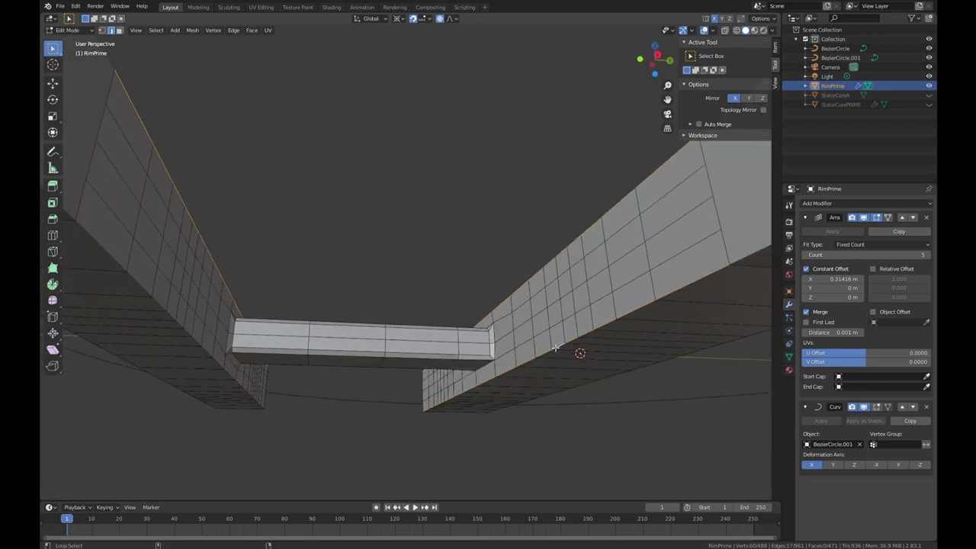
middle_drag(168, 313, 209, 340)
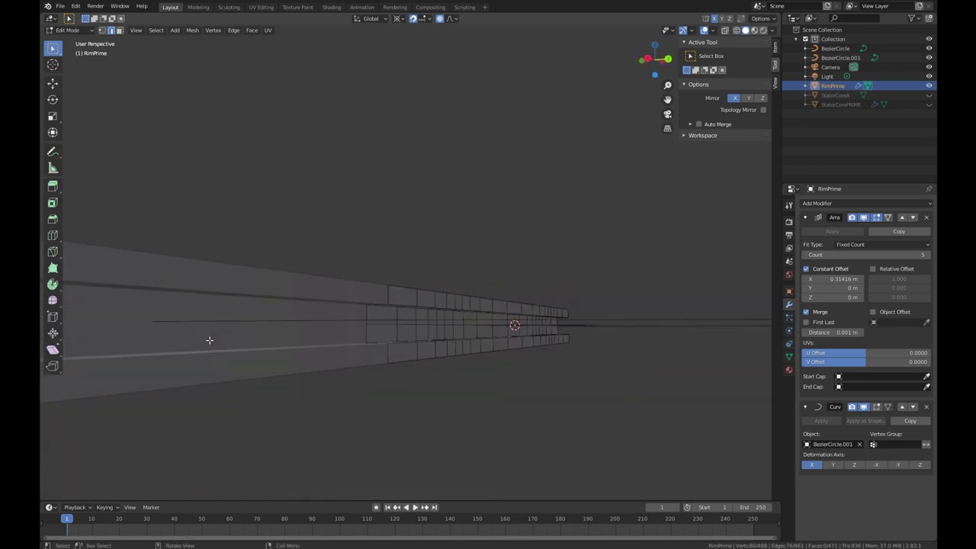
alt+shift+click(425, 308)
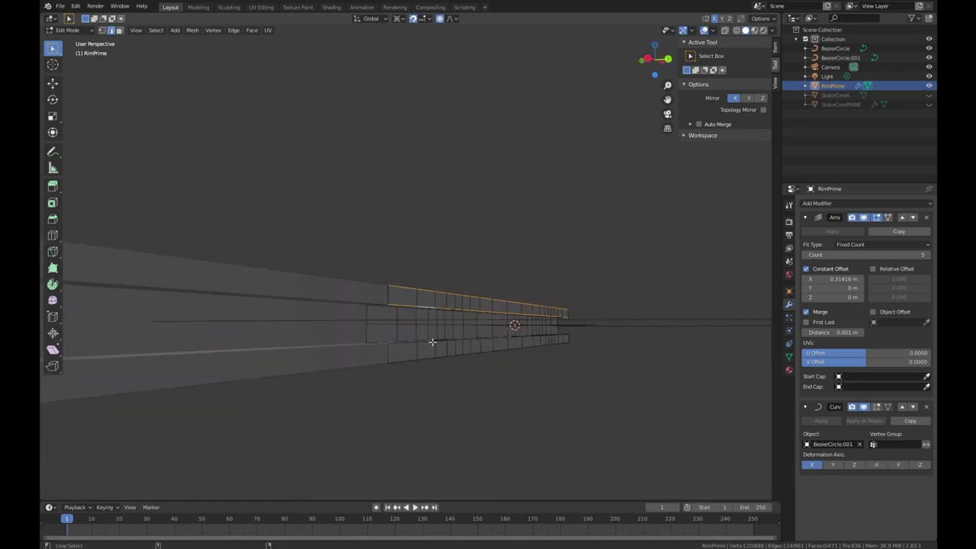
middle_drag(435, 350, 457, 392)
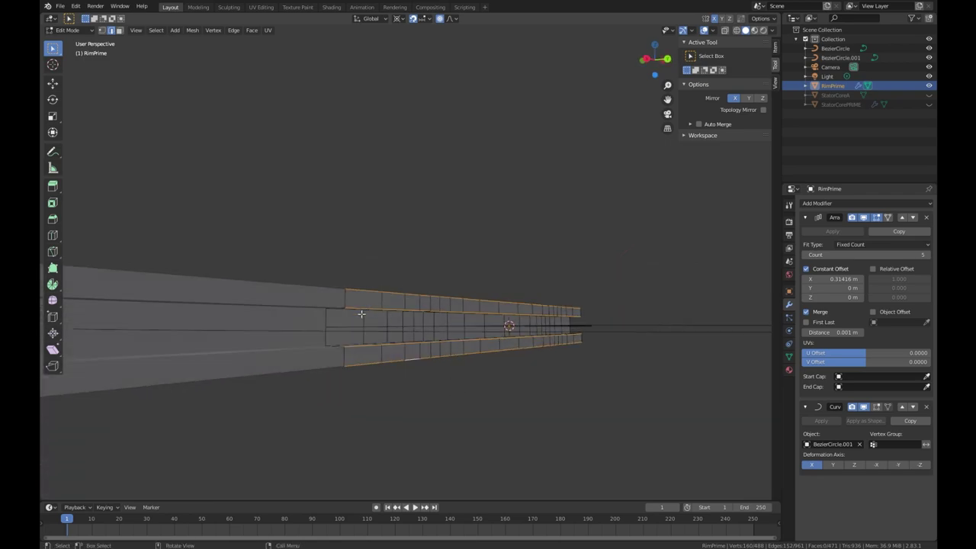
middle_drag(357, 314, 466, 320)
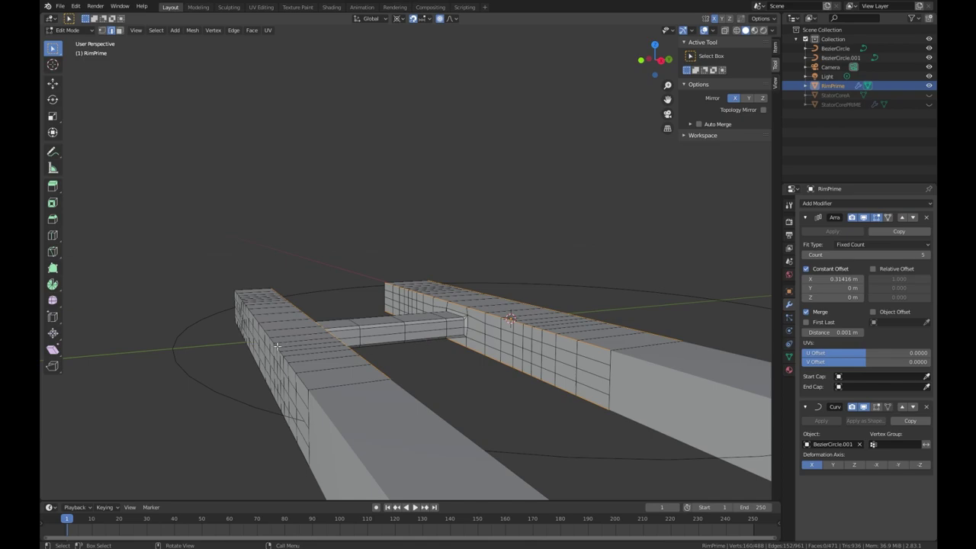
middle_drag(260, 348, 406, 328)
key(ctrl+b)
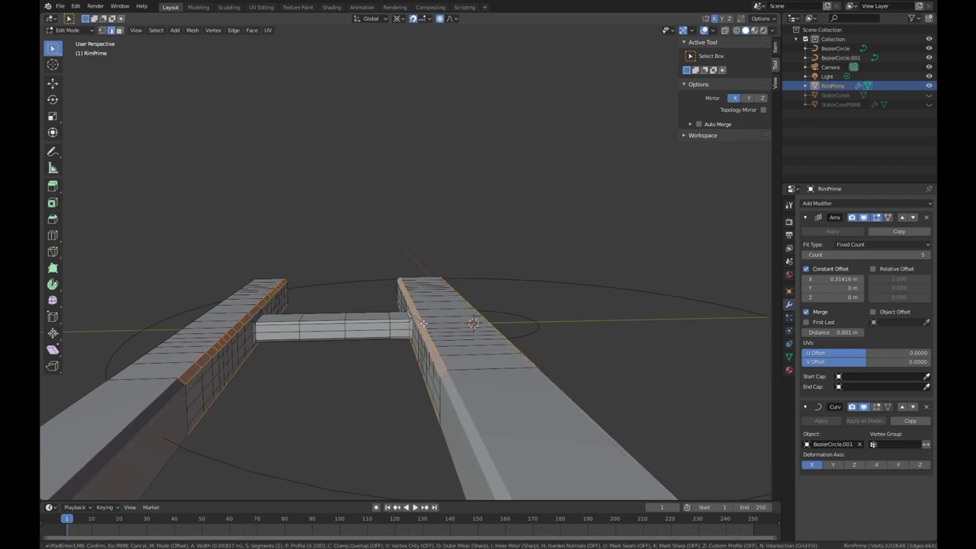
click(424, 324)
- Apply smooth shading to the whole RimPrime wheel in Object Mode
key(Tab)
scroll(490, 335, down, 2)
middle_drag(490, 334, 424, 250)
right_click(425, 250)
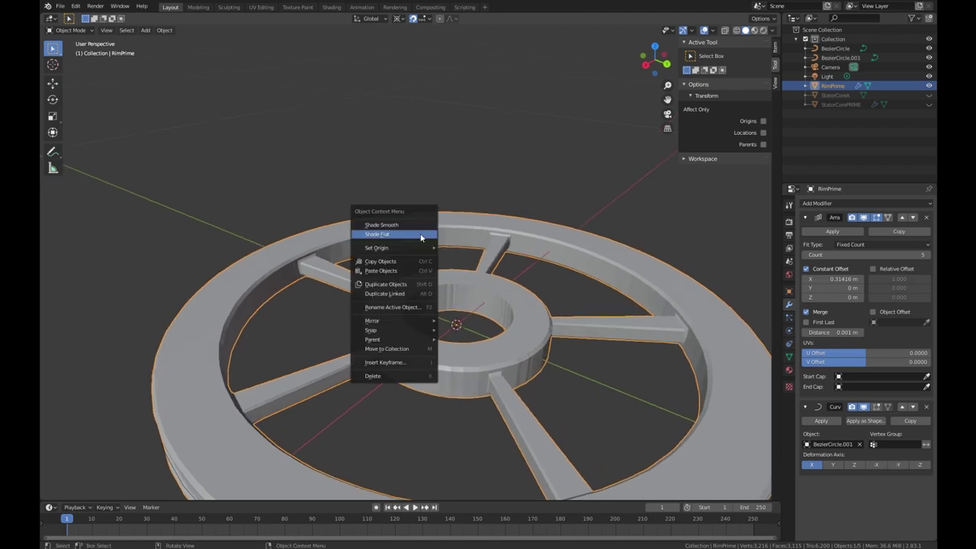
click(412, 231)
scroll(454, 294, down, 2)
middle_drag(454, 294, 301, 337)
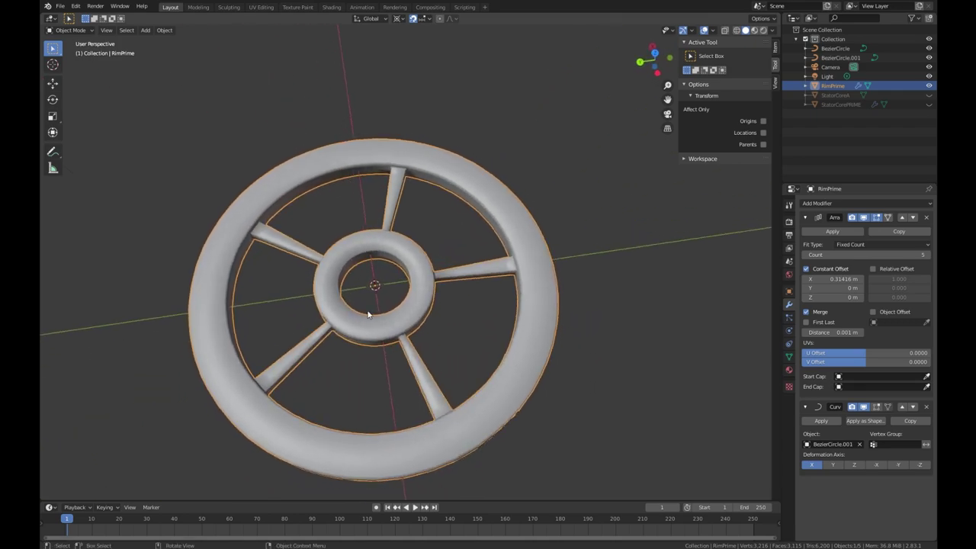
- Clear the mesh selection and add two centred loop cuts running lengthwise through the spoke and across both bars
key(Tab)
middle_drag(368, 313, 309, 286)
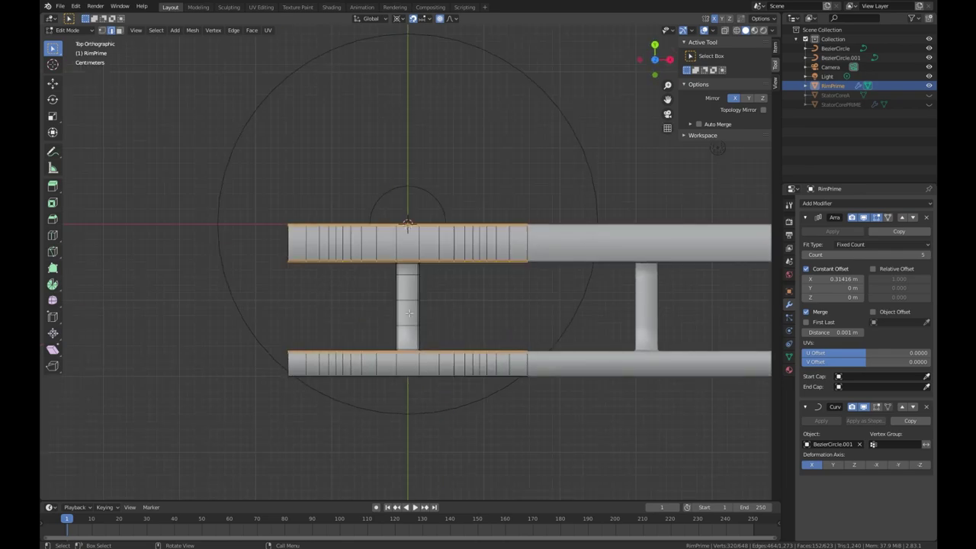
scroll(385, 304, up, 5)
shift+middle_drag(488, 310, 506, 218)
key(a)
key(alt+a)
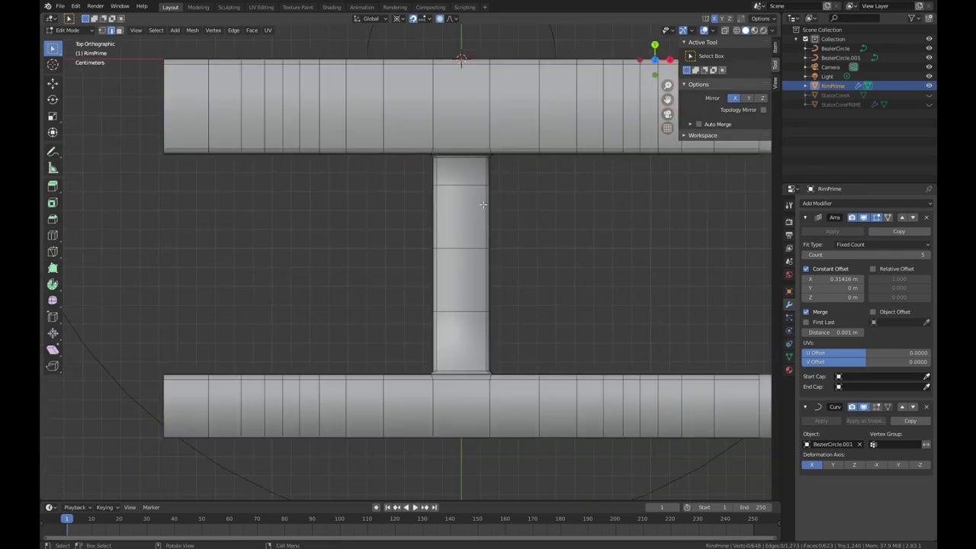
key(ctrl+r)
scroll(458, 139, up, 1)
click(458, 139)
right_click(458, 139)
middle_drag(528, 304, 497, 270)
- Select the full spoke section in see-through top view and scale it about 1.65 along X with a proportional size of about 0.13
key(KP_7)
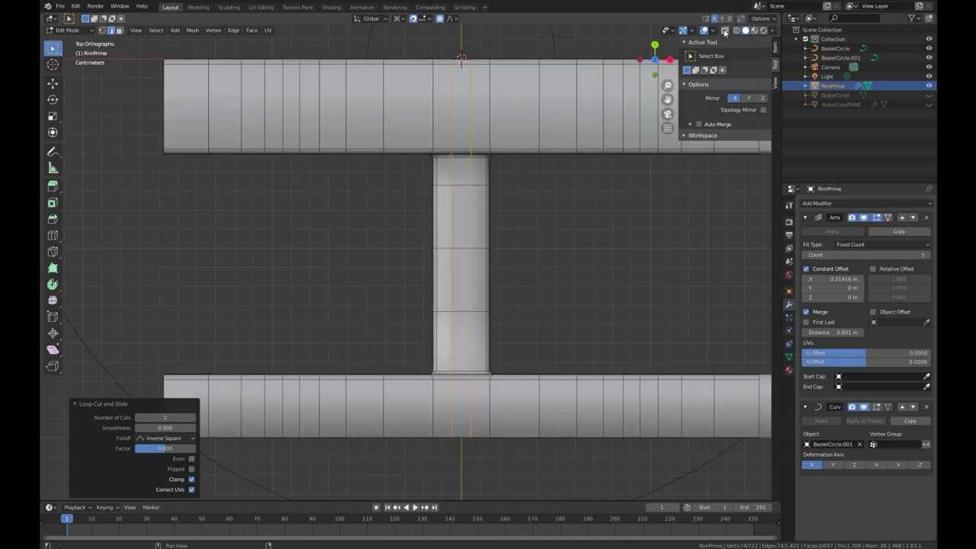
scroll(444, 127, down, 2)
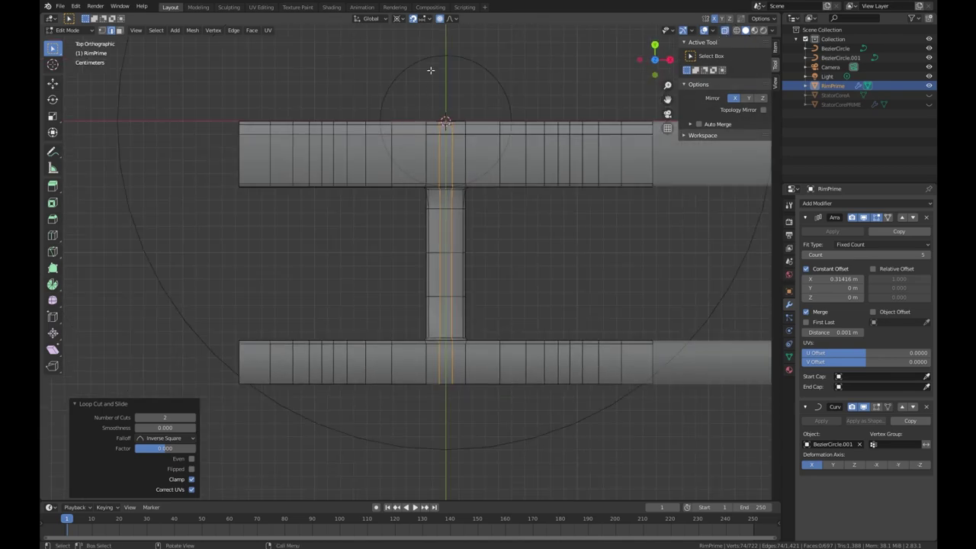
key(a)
key(alt+a)
drag(408, 44, 481, 427)
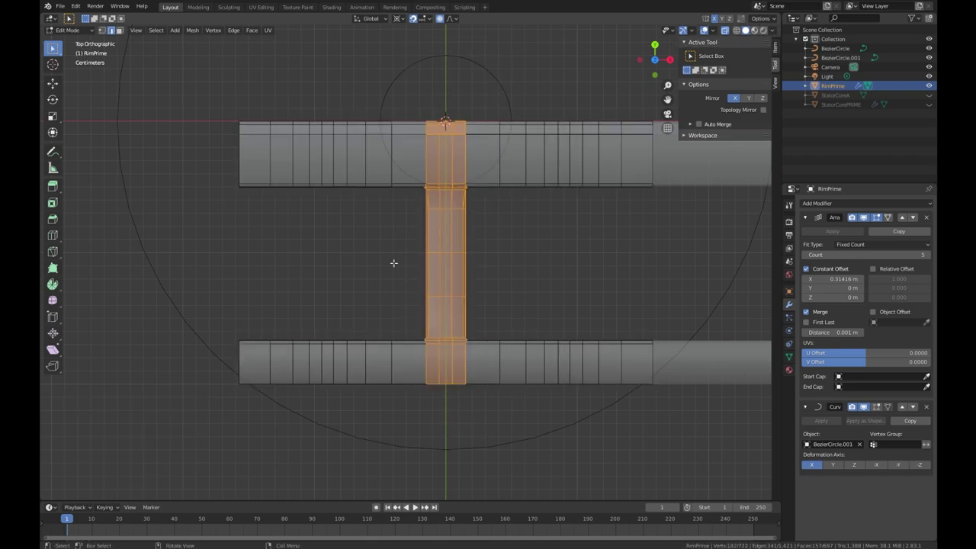
key(s)
key(x)
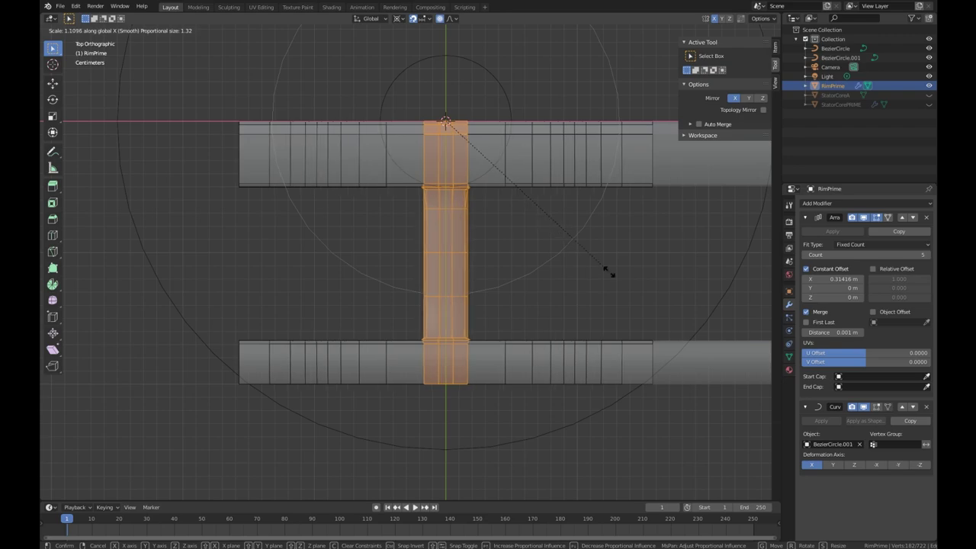
scroll(612, 272, up, 15)
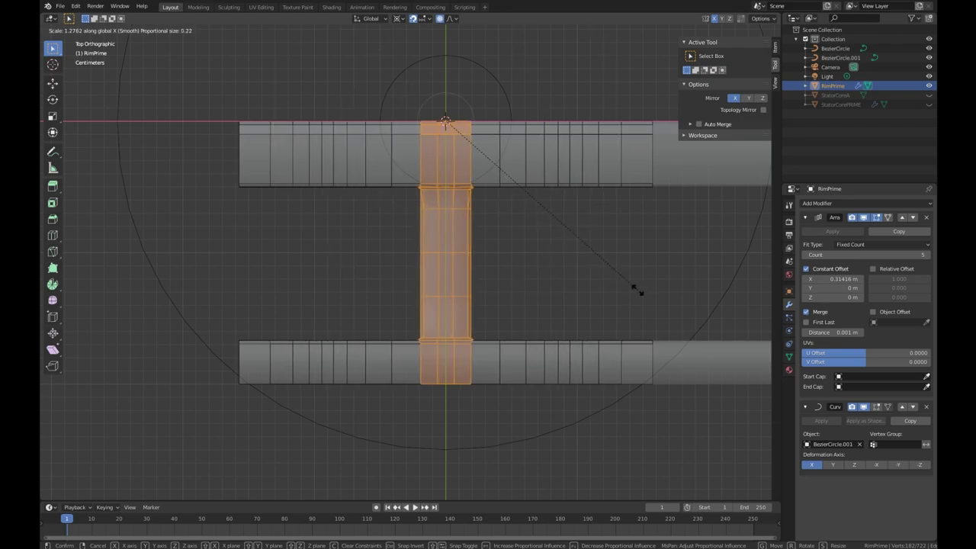
click(696, 331)
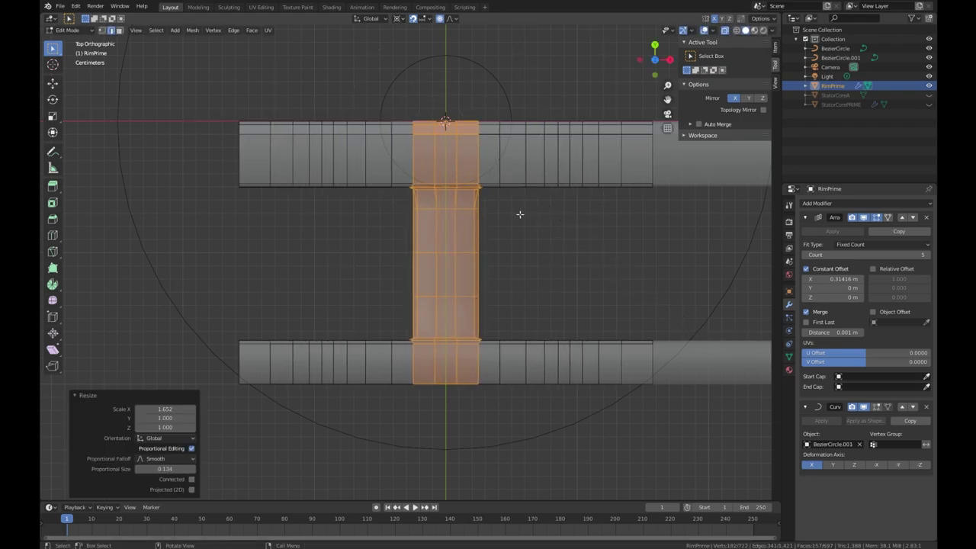
key(Tab)
scroll(520, 219, down, 2)
middle_drag(510, 266, 499, 211)
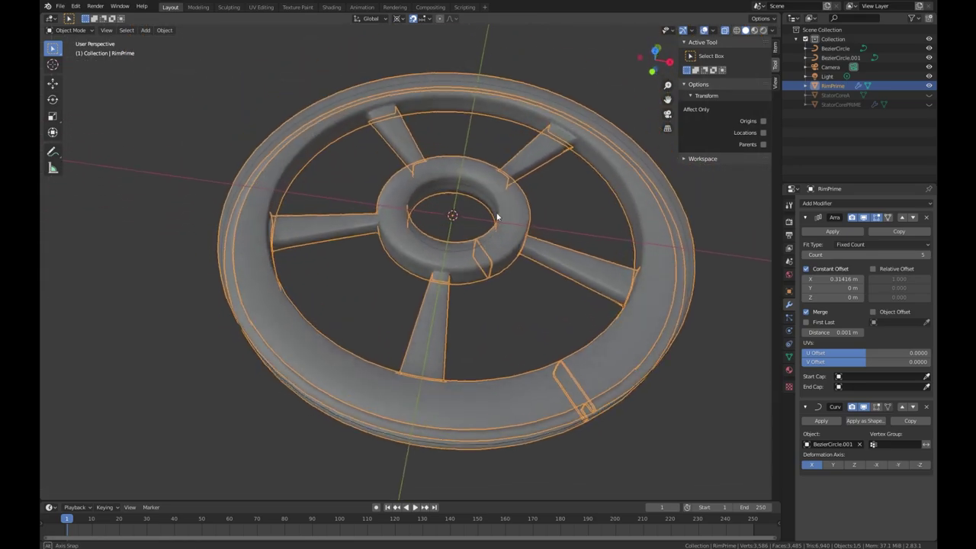
key(Tab)
middle_drag(511, 251, 520, 294)
key(Tab)
- Delete the two middle faces on the spoke's upper side and the two matching faces on its underside
key(Tab)
key(alt+a)
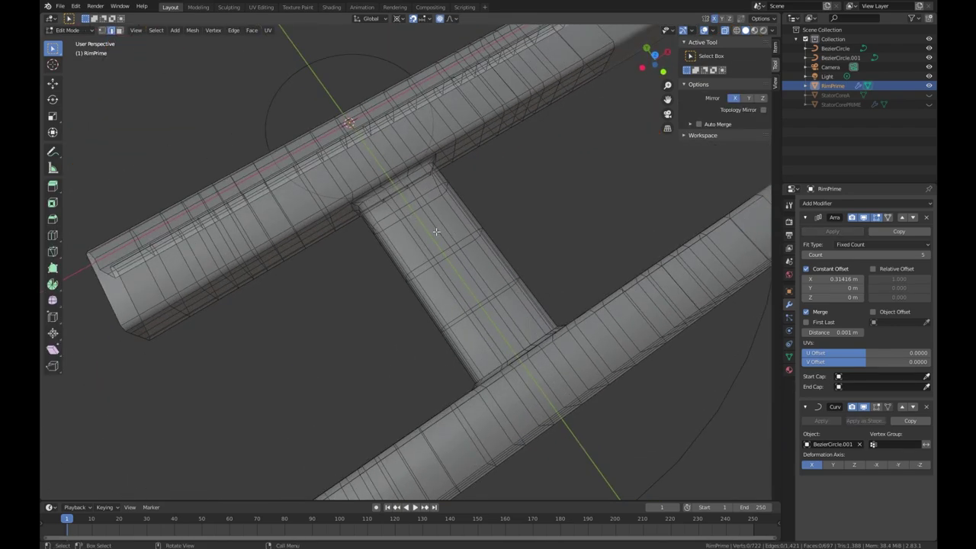
click(119, 30)
click(725, 30)
middle_drag(425, 240, 446, 226)
click(427, 238)
shift+click(460, 281)
middle_drag(424, 348, 385, 399)
shift+click(438, 403)
shift+click(385, 403)
key(x)
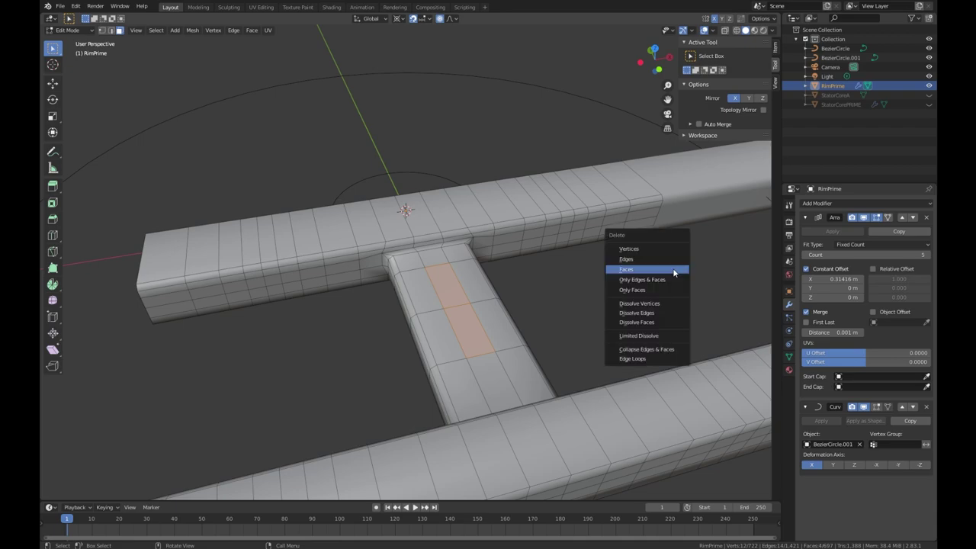
click(665, 274)
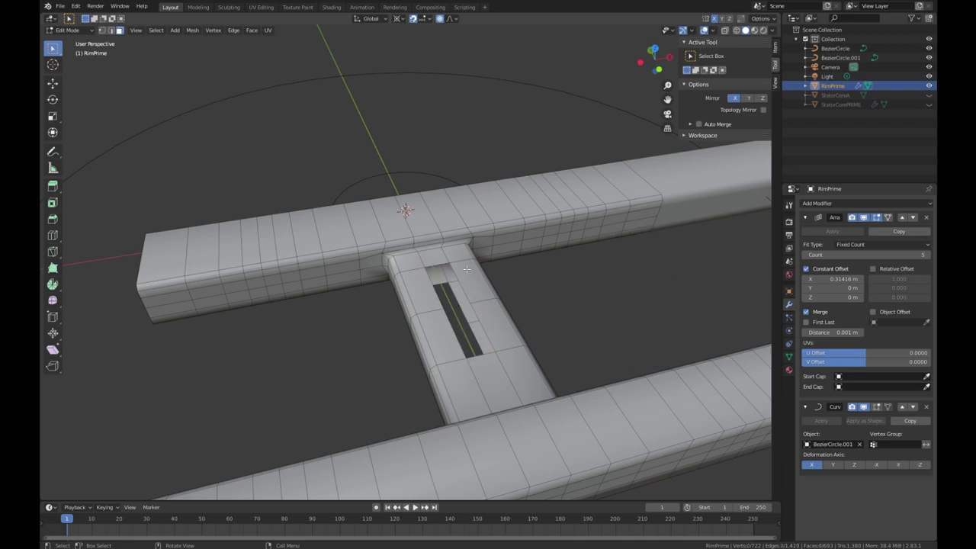
- Select the edge loops around both openings in the spoke and connect them with Bridge Edge Loops
middle_drag(665, 274, 474, 303)
click(111, 30)
alt+click(467, 251)
key(F3)
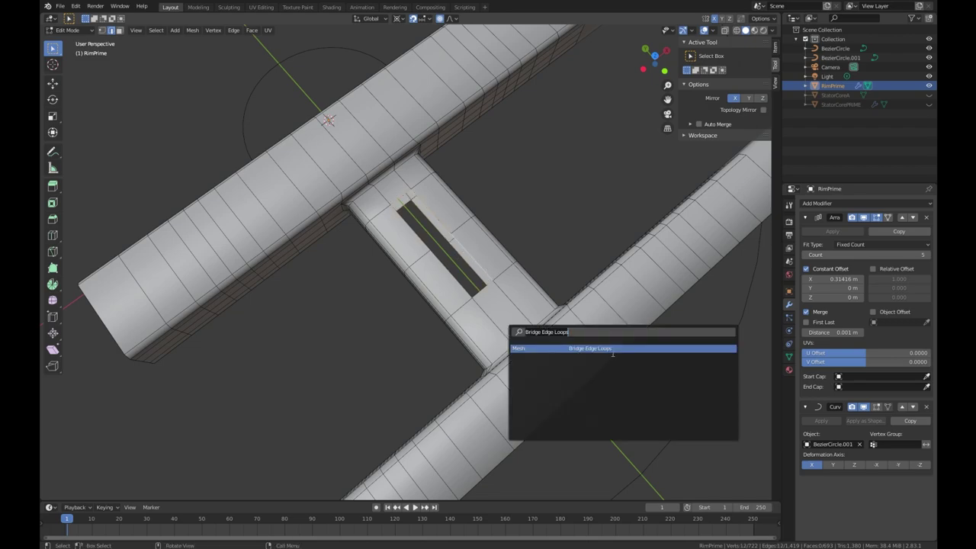
key(Return)
middle_drag(533, 290, 495, 260)
scroll(496, 260, up, 3)
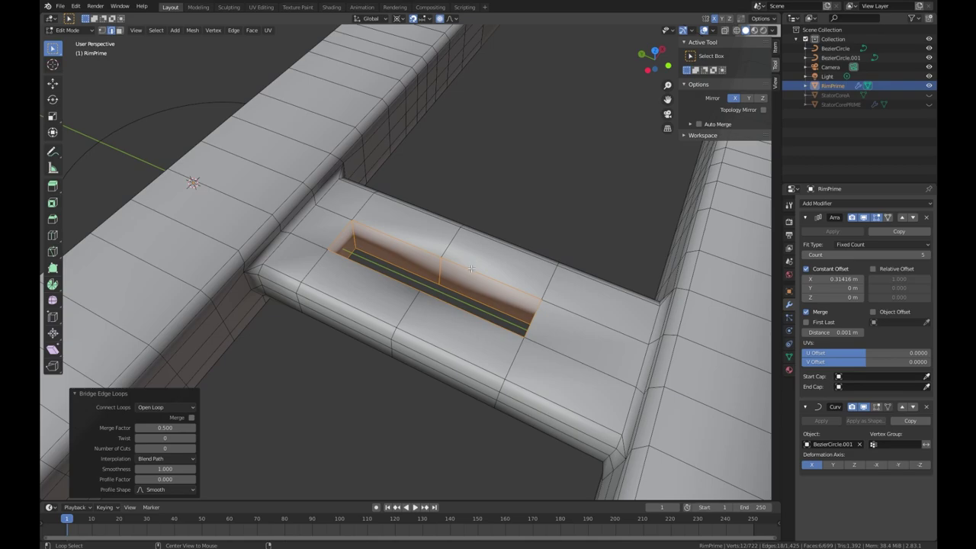
- Select the upper and lower border edges of the spoke slot and bevel them by about 0.002 m with one segment
alt+click(471, 269)
alt+click(453, 305)
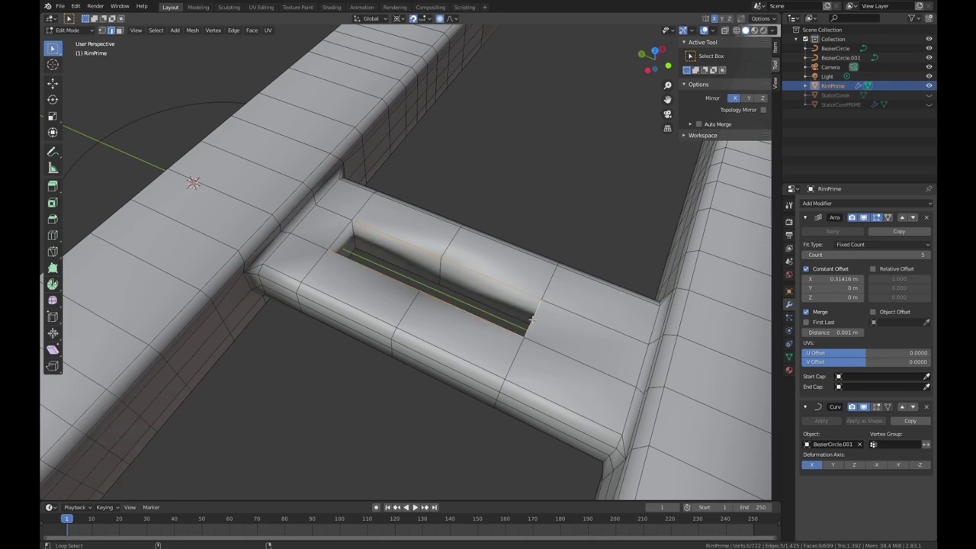
middle_drag(343, 231, 467, 306)
alt+shift+click(385, 482)
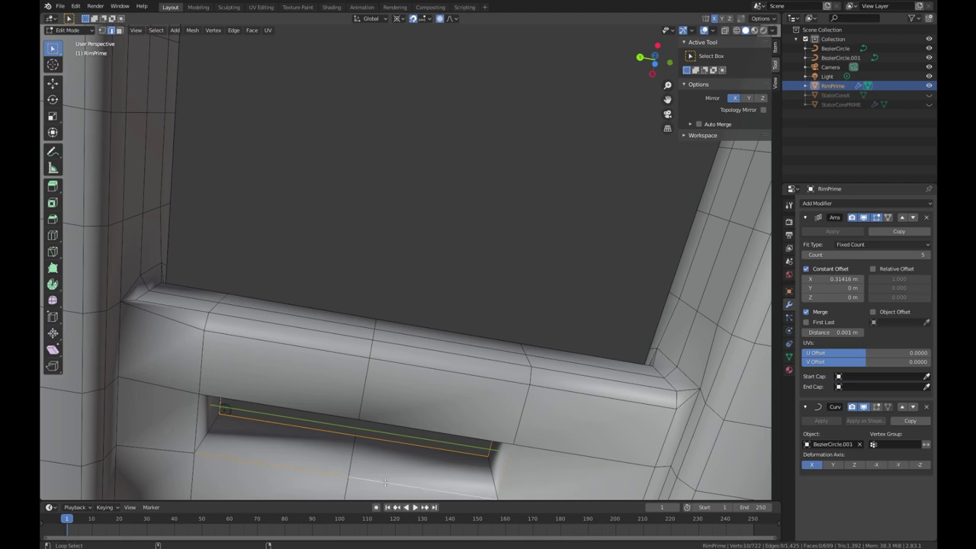
shift+click(200, 417)
shift+click(269, 405)
middle_drag(268, 405, 477, 316)
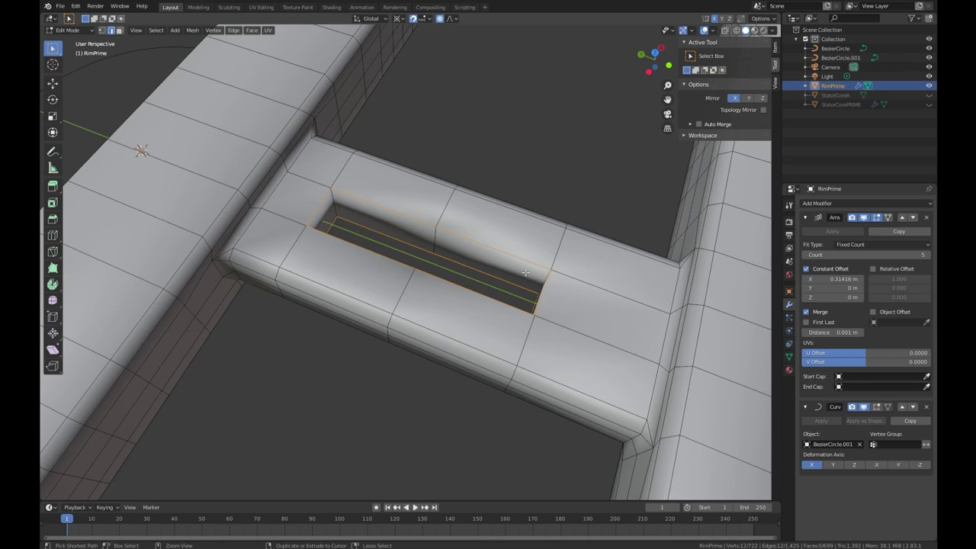
key(ctrl+b)
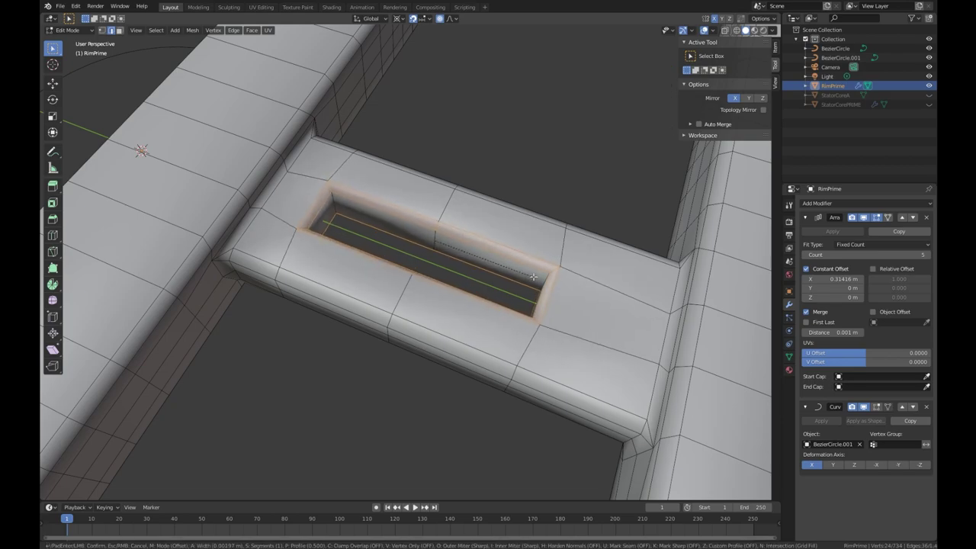
click(531, 294)
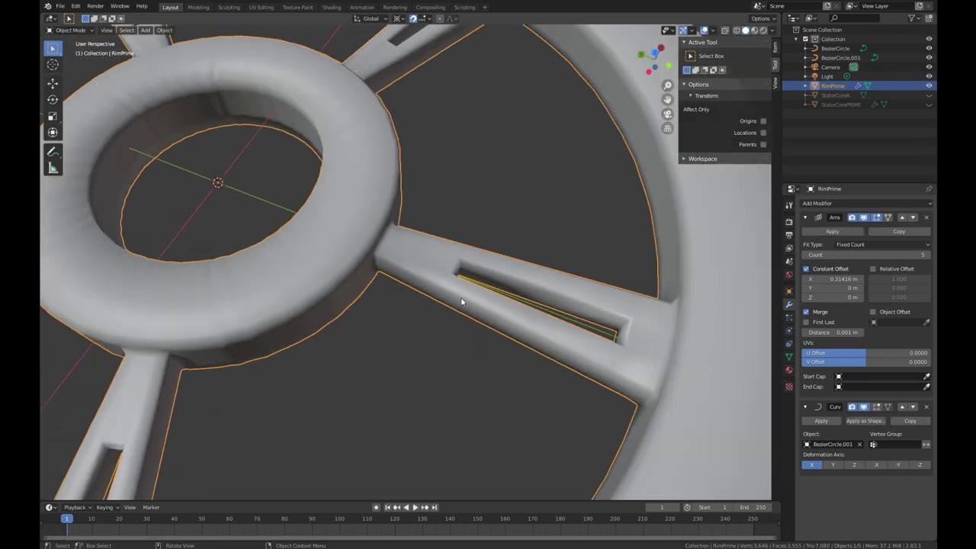
mouse_move(462, 302)
middle_down()
mouse_move(542, 302)
mouse_move(487, 325)
mouse_move(539, 311)
mouse_move(450, 300)
middle_up()
scroll(450, 300, up, 4)
- Select the slotted middle section of the spoke through the mesh in top view and move it about -0.01 m along Y
key(Tab)
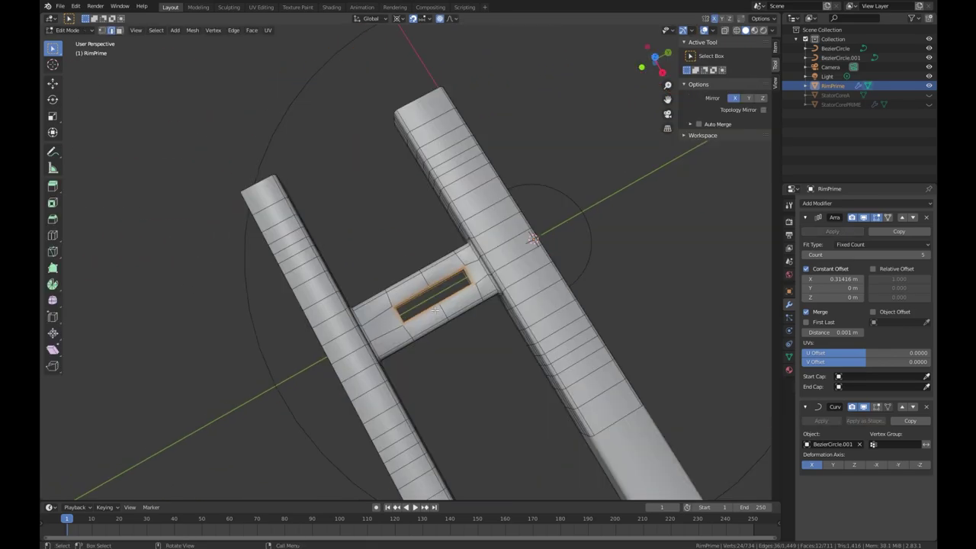
scroll(451, 301, up, 2)
middle_drag(497, 298, 554, 275)
key(KP_7)
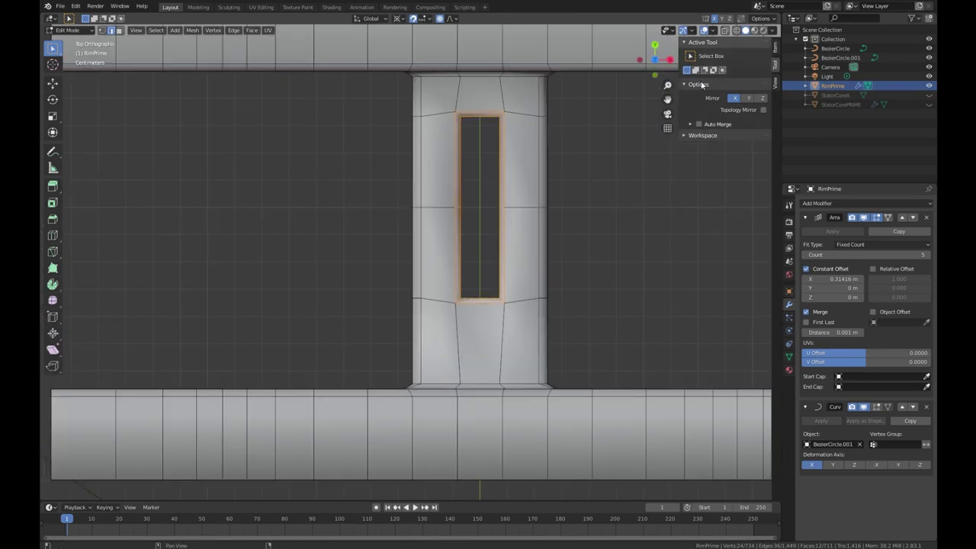
click(723, 31)
key(a)
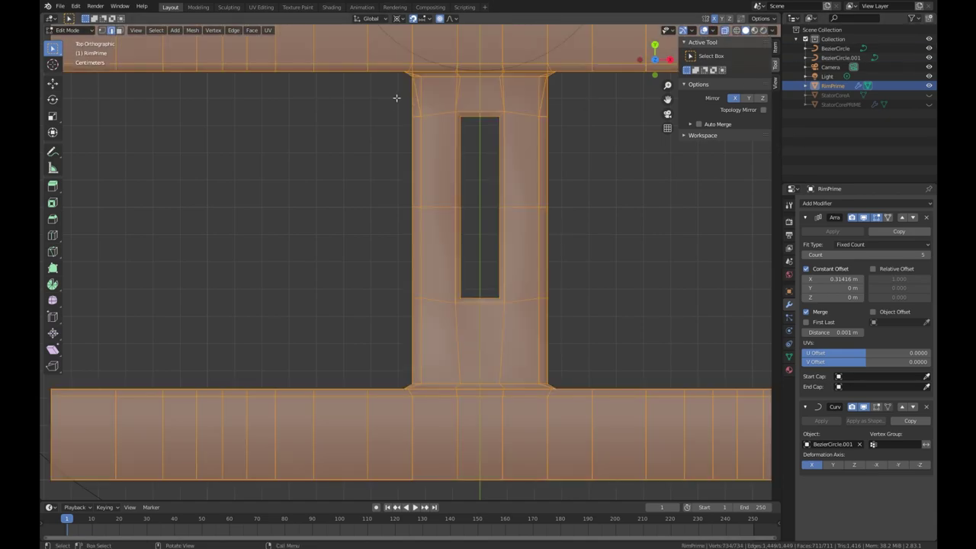
key(alt+a)
drag(363, 99, 644, 336)
key(g)
key(y)
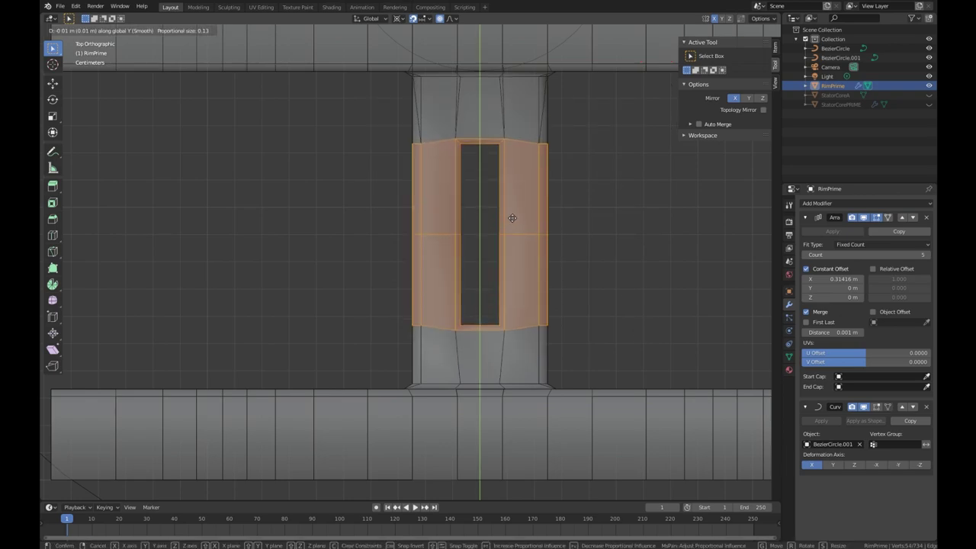
click(515, 205)
key(Tab)
scroll(579, 263, down, 8)
middle_drag(579, 264, 515, 219)
middle_drag(589, 215, 530, 216)
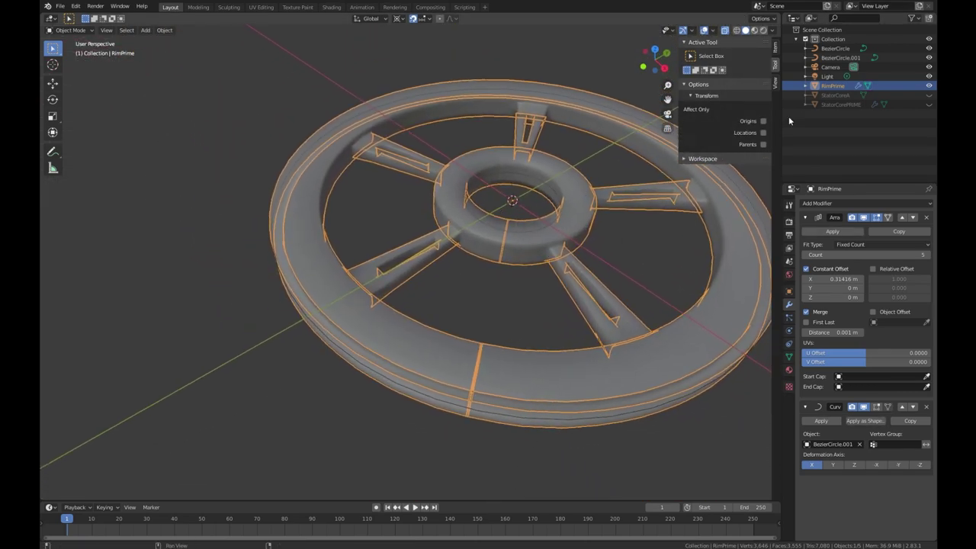
click(723, 31)
- Examine the wheel and its slotted spokes in solid view at several zoom levels
mouse_move(540, 211)
middle_down()
mouse_move(511, 206)
mouse_move(499, 221)
mouse_move(543, 212)
mouse_move(496, 231)
mouse_move(414, 218)
mouse_move(482, 257)
mouse_move(523, 228)
mouse_move(455, 194)
mouse_move(451, 237)
mouse_move(429, 213)
mouse_move(485, 184)
mouse_move(432, 269)
mouse_move(437, 115)
mouse_move(407, 298)
mouse_move(416, 262)
middle_up()
scroll(510, 206, up, 1)
scroll(455, 196, down, 3)
scroll(485, 184, up, 1)
scroll(410, 239, up, 2)
scroll(407, 298, down, 2)
scroll(414, 283, down, 3)
scroll(416, 261, up, 3)
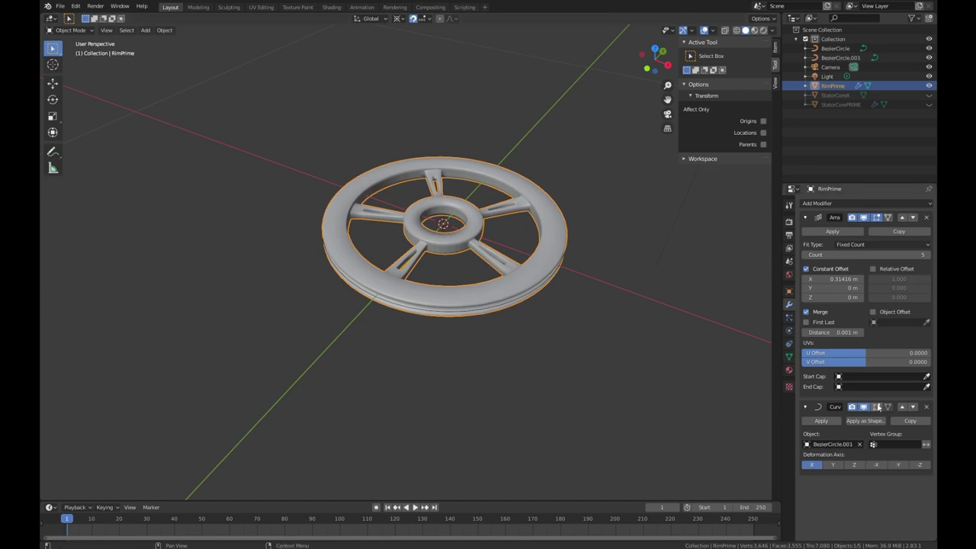
- Examine the complete wheel rim, hub and spokes from above and from oblique angles
scroll(539, 251, up, 4)
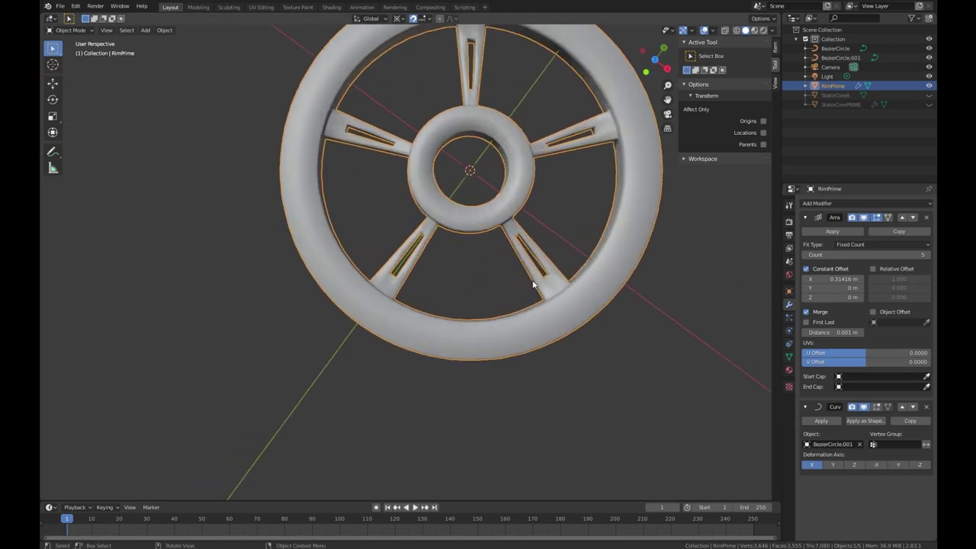
scroll(294, 249, down, 3)
middle_drag(294, 249, 505, 272)
scroll(501, 272, up, 2)
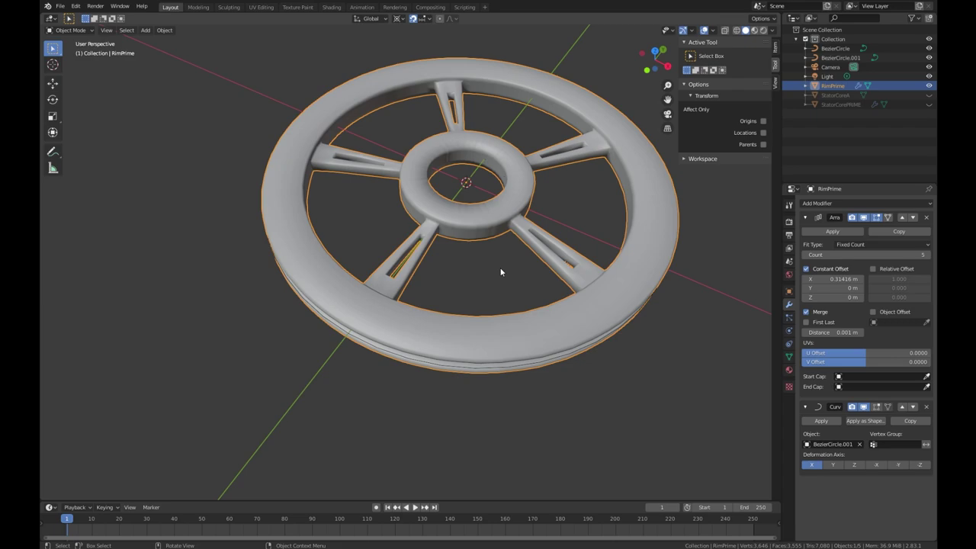
middle_drag(501, 271, 447, 298)
middle_drag(564, 320, 592, 338)
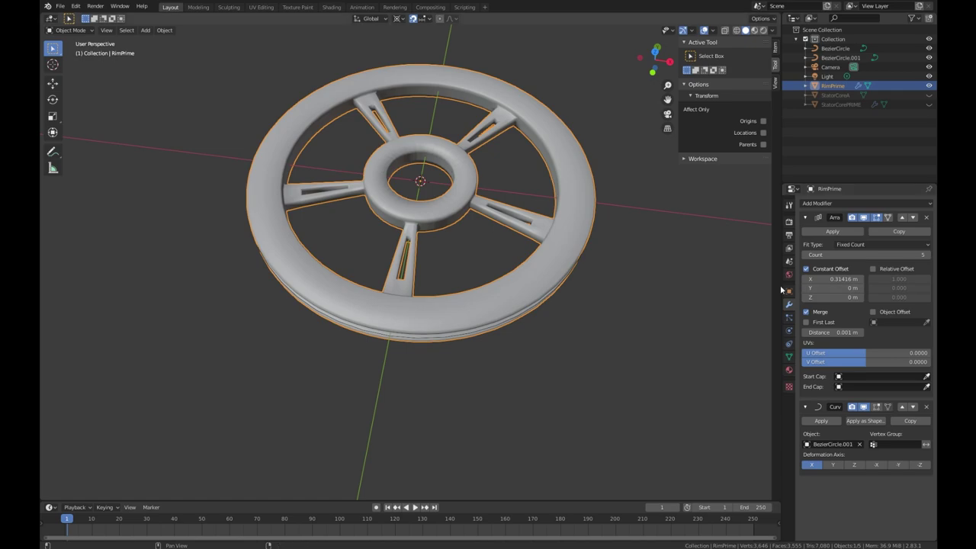
scroll(498, 331, down, 4)
middle_drag(499, 330, 441, 321)
scroll(441, 321, up, 2)
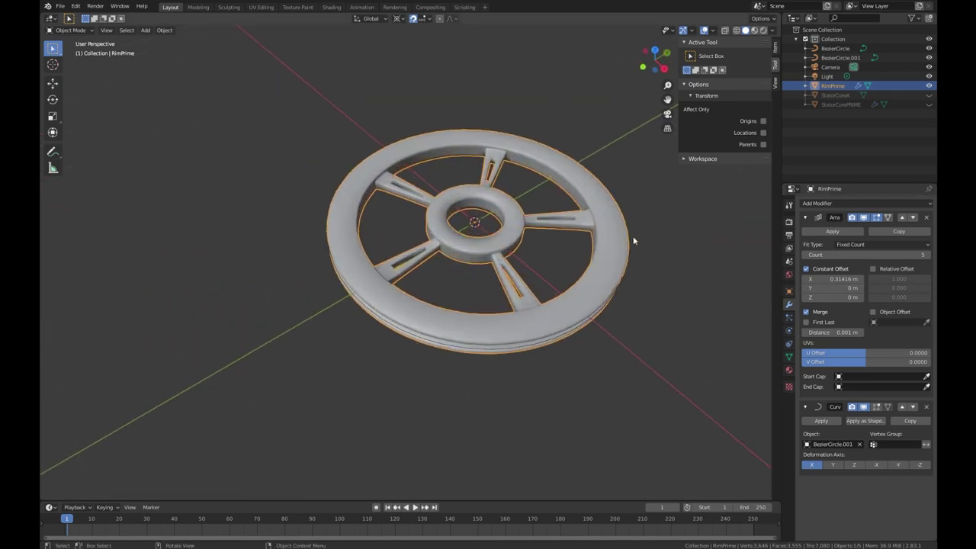
- Unhide StatorCoreA and StatorCorePRIME and hide RimPrime
click(929, 94)
click(928, 104)
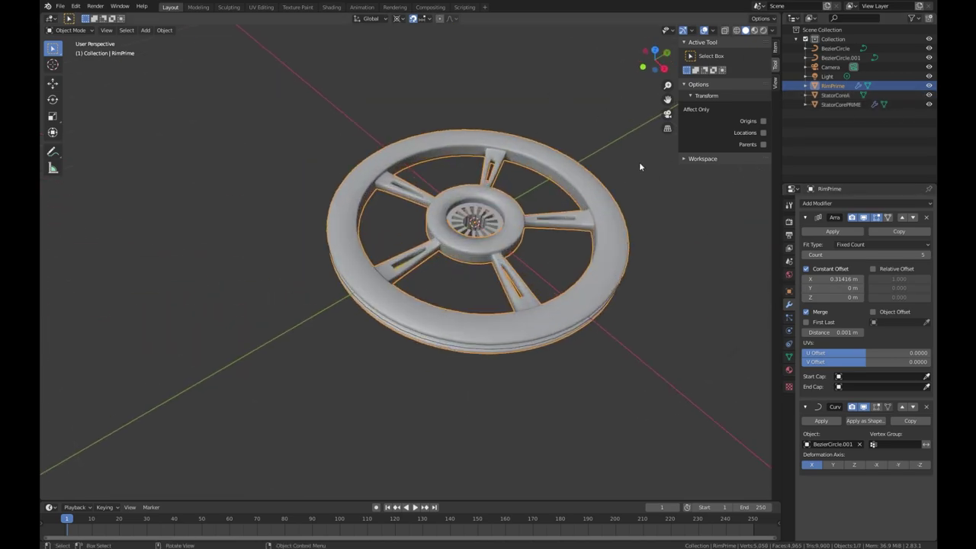
click(497, 221)
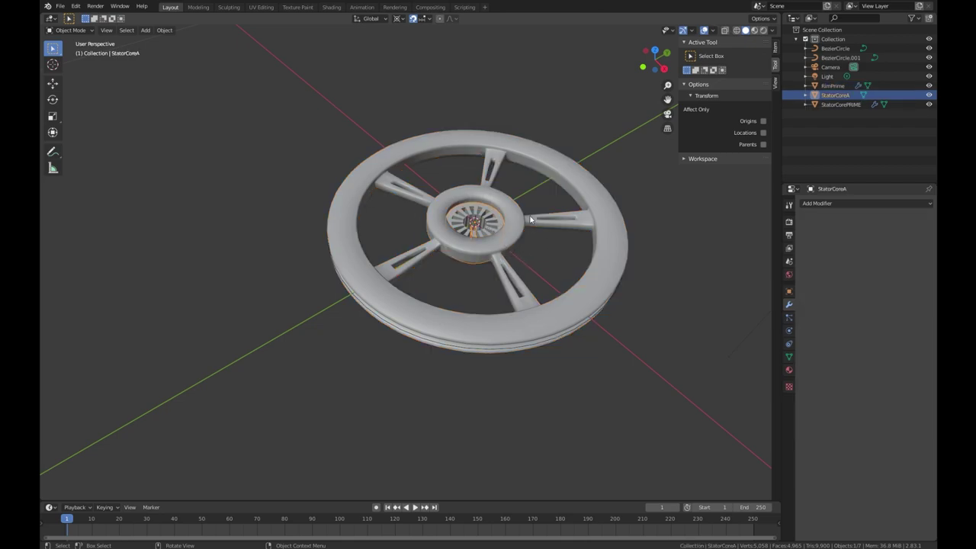
click(613, 238)
key(h)
scroll(587, 231, up, 4)
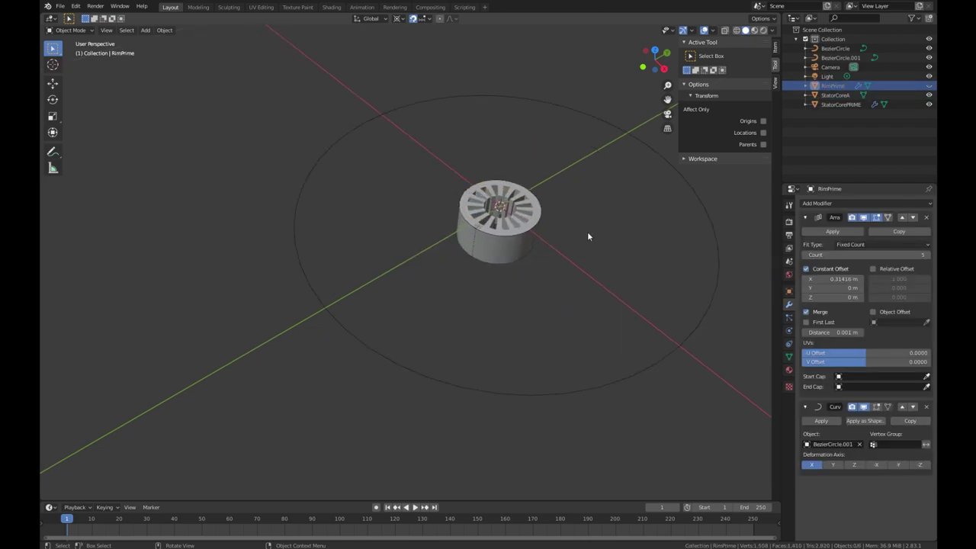
- Select StatorCoreA, frame it in the view and examine its slots, teeth and outer wall from all sides
click(558, 222)
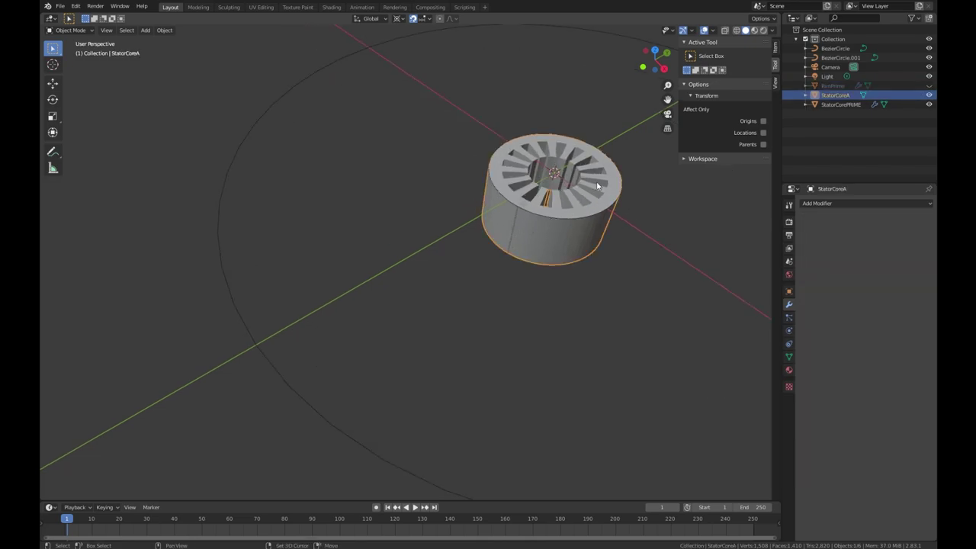
key(KP_Decimal)
middle_drag(367, 245, 354, 139)
scroll(545, 297, down, 3)
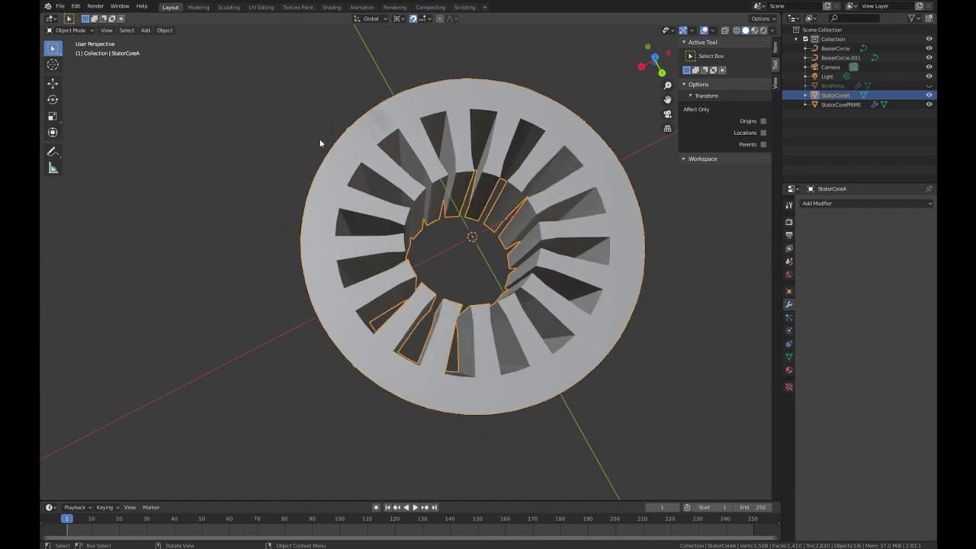
middle_drag(414, 242, 310, 207)
scroll(374, 231, down, 3)
middle_drag(374, 231, 489, 280)
scroll(411, 267, up, 4)
scroll(489, 280, down, 2)
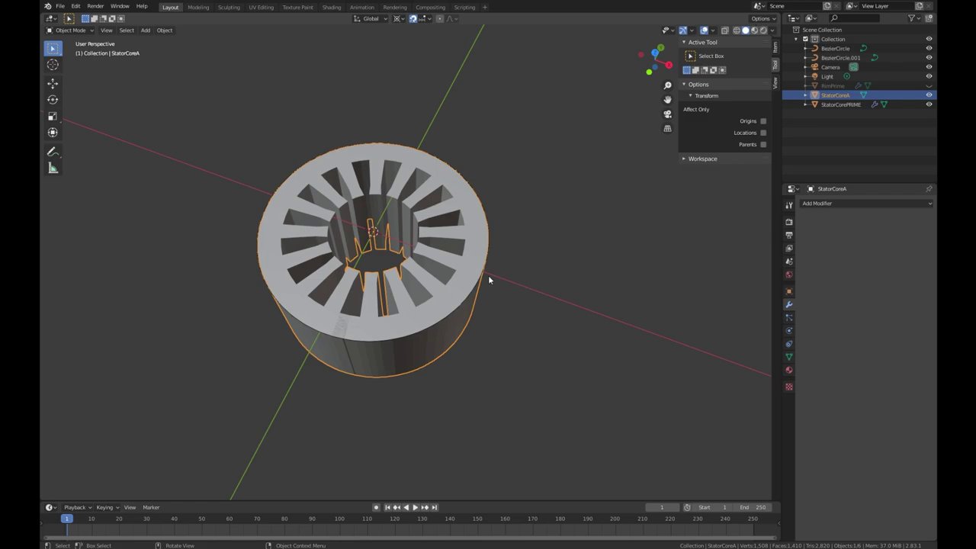
middle_drag(542, 195, 391, 343)
scroll(351, 319, up, 3)
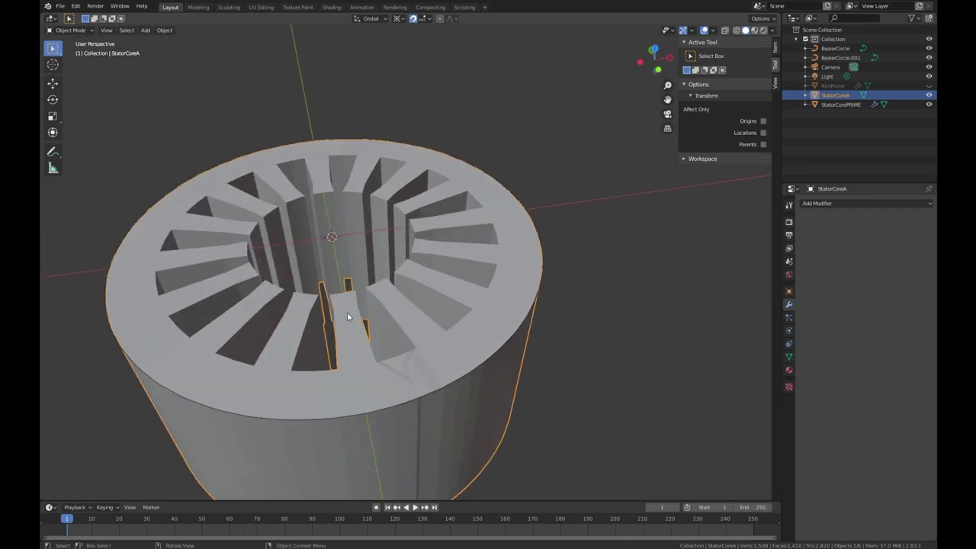
middle_drag(323, 345, 336, 412)
scroll(401, 369, up, 4)
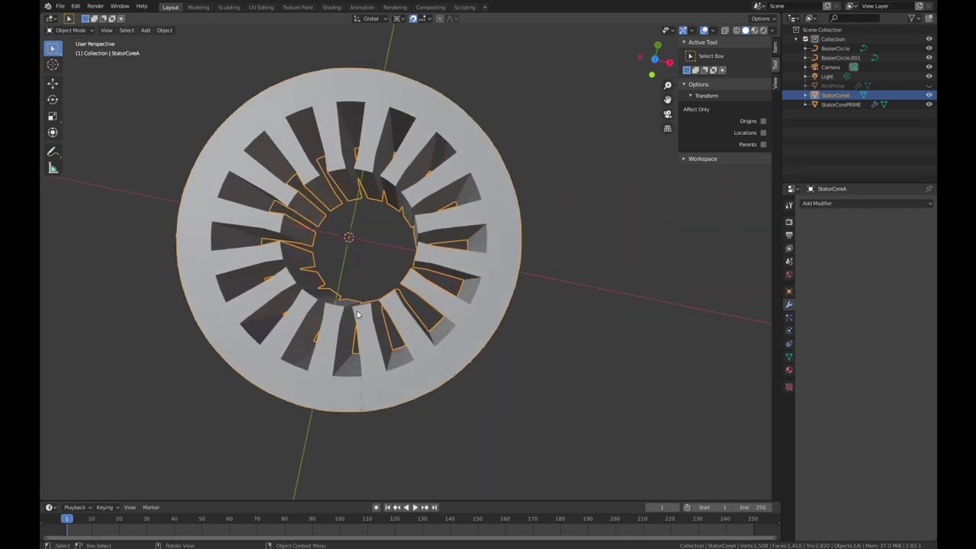
middle_drag(402, 369, 366, 272)
scroll(366, 273, down, 3)
middle_drag(423, 337, 442, 405)
scroll(249, 231, up, 3)
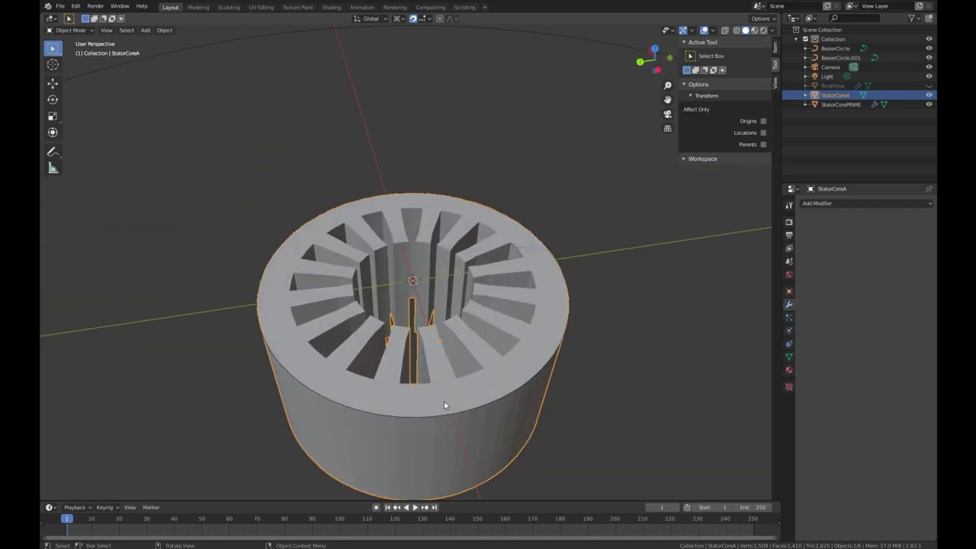
scroll(475, 338, down, 2)
middle_drag(512, 292, 518, 370)
scroll(523, 331, up, 3)
middle_drag(523, 334, 285, 274)
scroll(504, 413, down, 2)
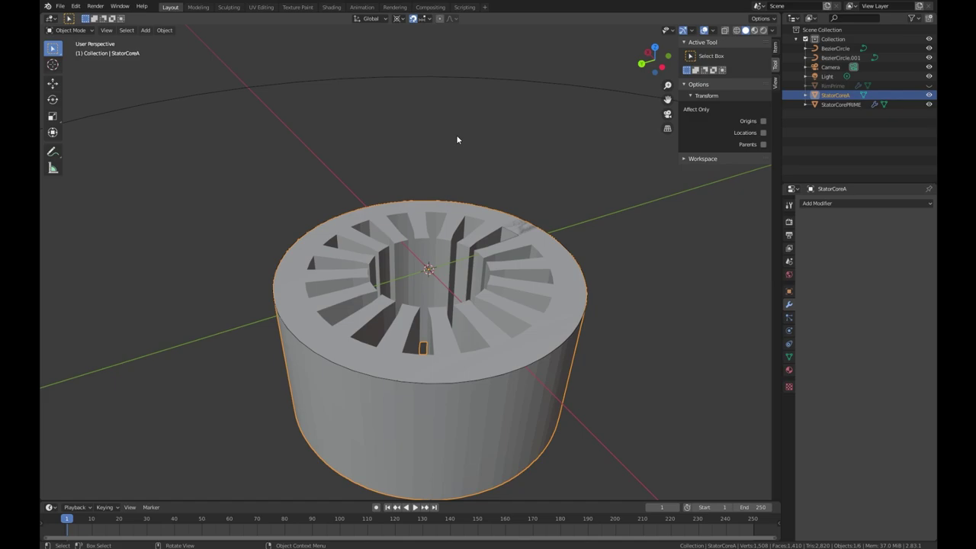
- Examine the underside of the stator core and the overlapping surfaces around its seam
middle_drag(458, 139, 361, 168)
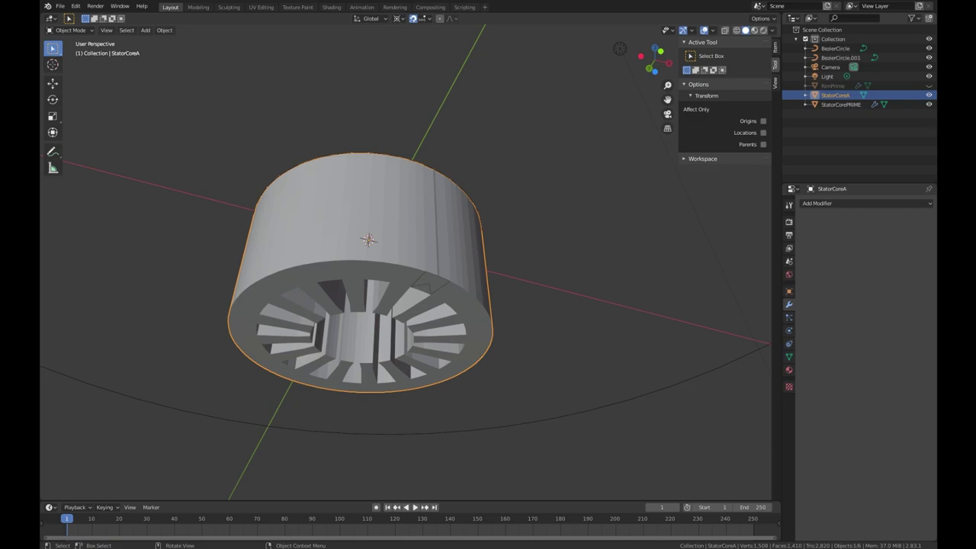
middle_drag(483, 359, 451, 437)
scroll(451, 438, up, 4)
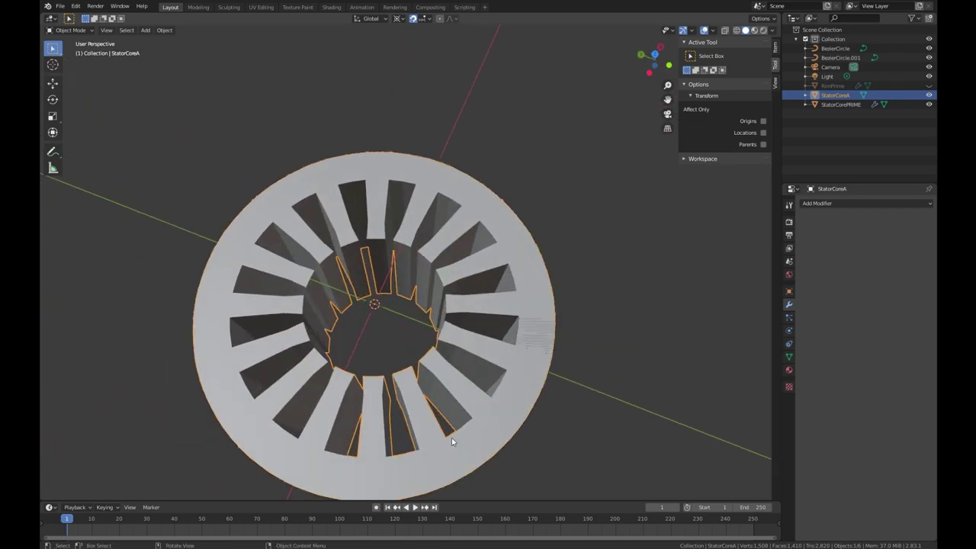
scroll(479, 418, down, 3)
middle_drag(513, 381, 417, 139)
middle_drag(424, 283, 454, 271)
scroll(427, 288, up, 4)
scroll(419, 289, down, 4)
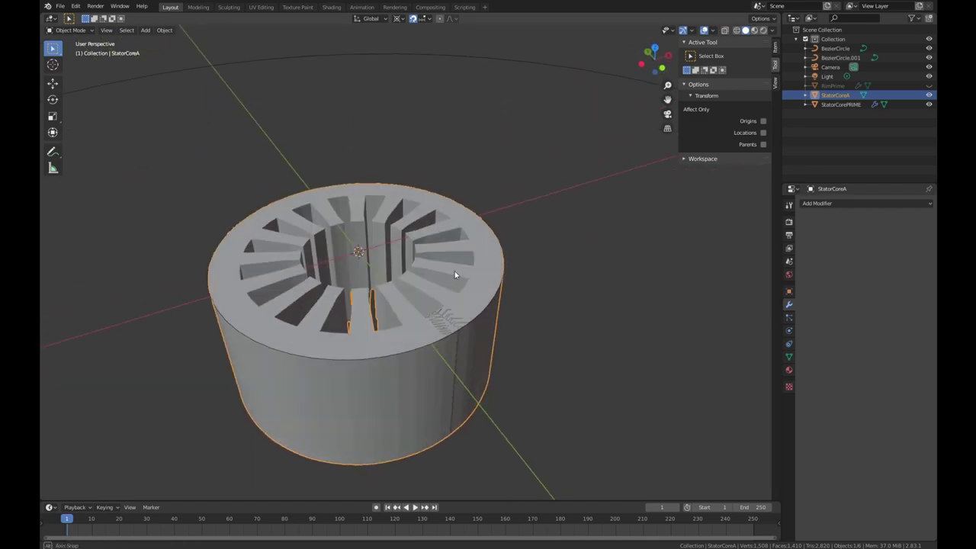
- Hide StatorCorePRIME, leave only StatorCoreA shown among the meshes, and view it from the top
click(928, 86)
mouse_move(928, 93)
mouse_down()
mouse_move(929, 103)
mouse_move(930, 90)
mouse_up()
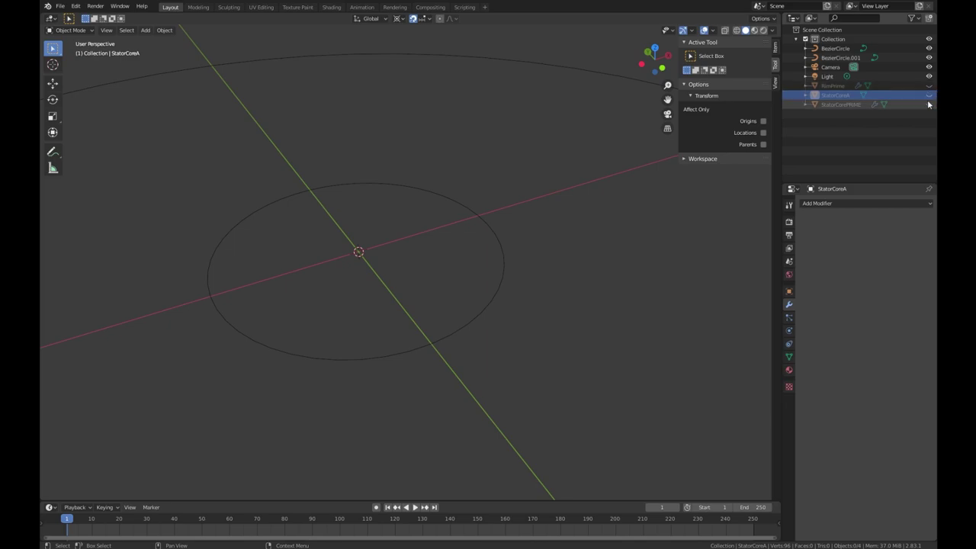
click(928, 94)
click(484, 305)
scroll(481, 221, down, 3)
mouse_move(481, 220)
middle_down()
mouse_move(465, 297)
mouse_move(468, 222)
middle_up()
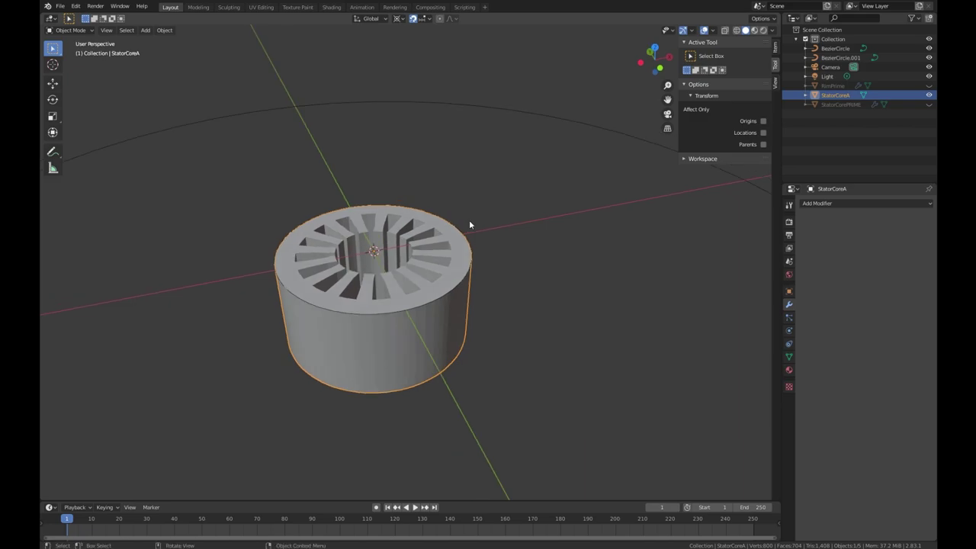
key(KP_7)
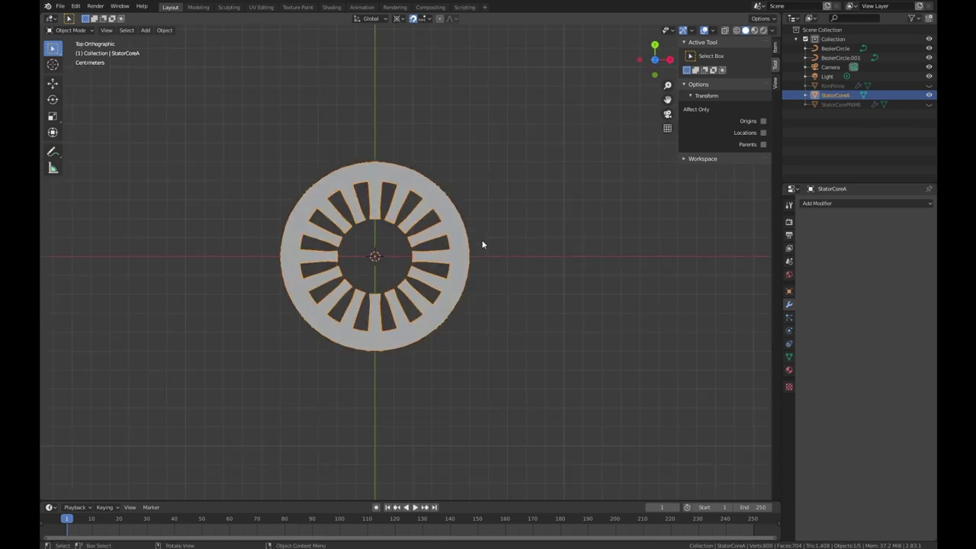
- Open a recently used project file without saving the changes to the current one
click(61, 7)
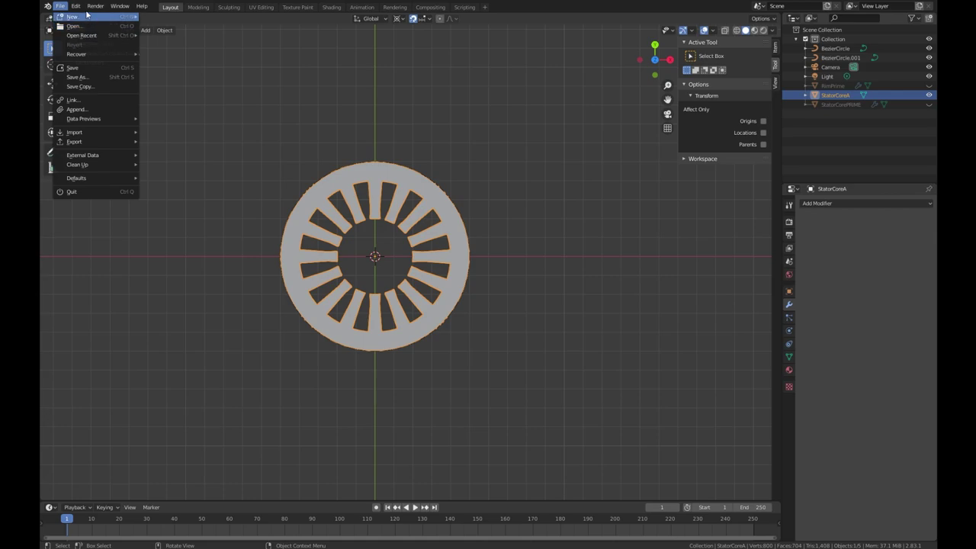
click(60, 7)
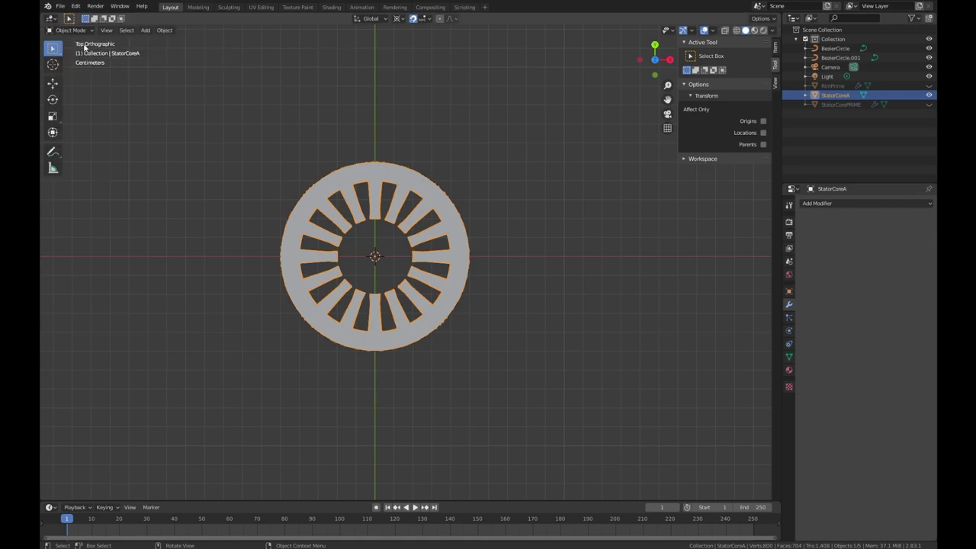
click(60, 7)
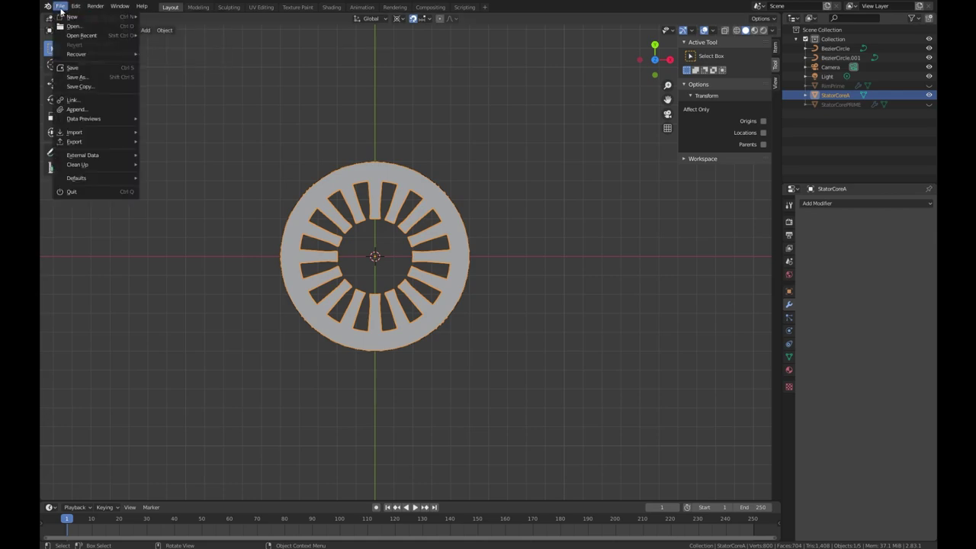
mouse_move(80, 35)
click(183, 35)
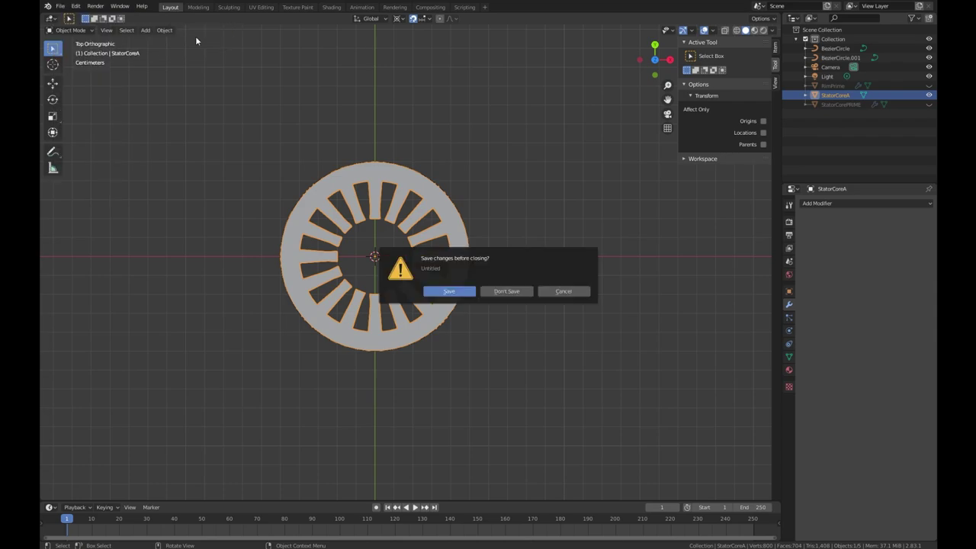
click(507, 293)
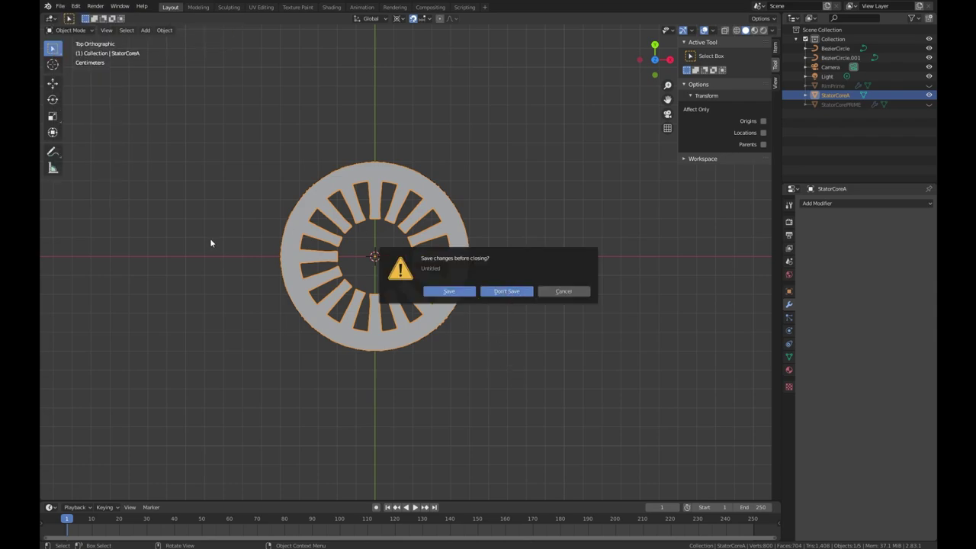
- Hide the propeller and the Tail_B part to expose the stator inside the hull
middle_drag(375, 293, 450, 309)
click(574, 311)
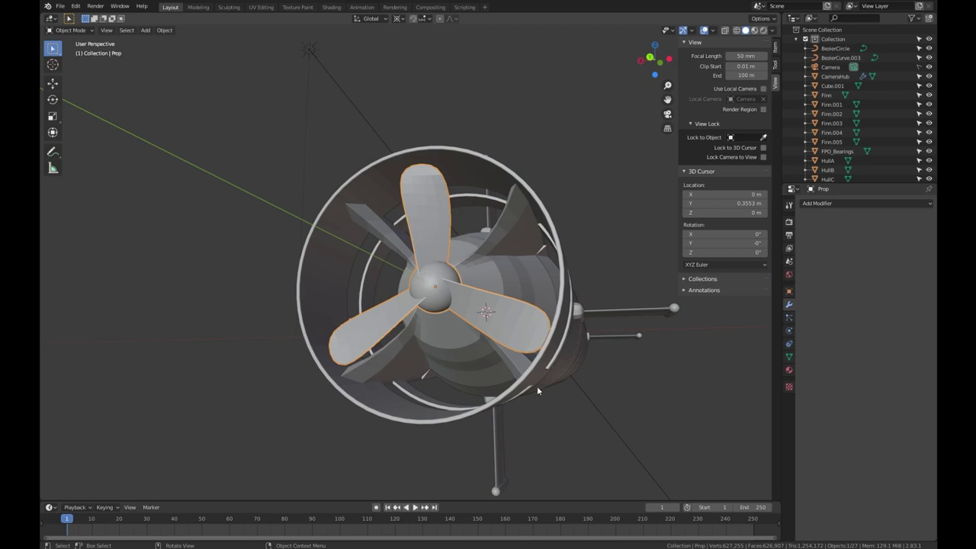
middle_drag(412, 266, 415, 245)
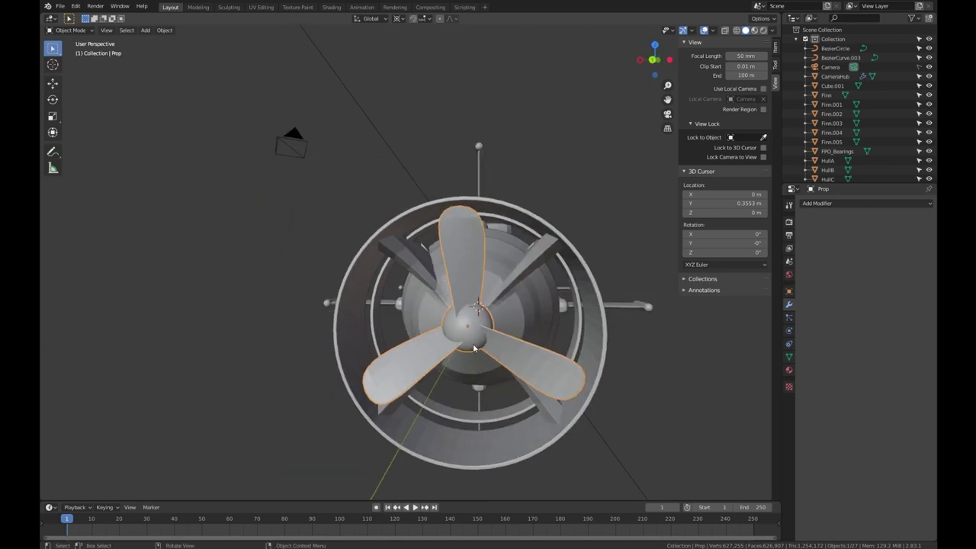
key(h)
middle_drag(502, 319, 493, 322)
click(491, 315)
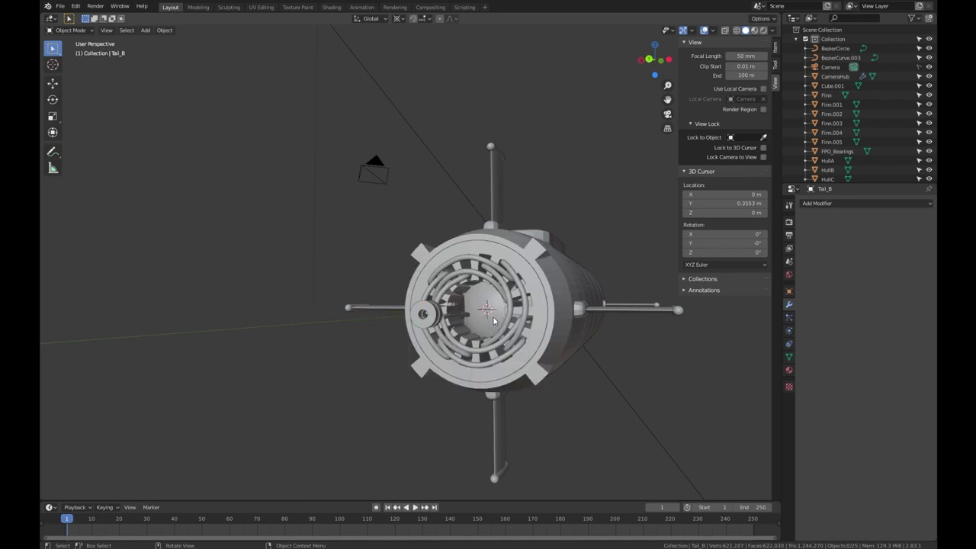
- Isolate the slotted stator core (Plane) and its winding curve BezierCurve.003 by hiding all other objects
scroll(494, 322, up, 5)
mouse_move(534, 252)
middle_down()
mouse_move(507, 238)
mouse_move(452, 242)
mouse_move(538, 269)
middle_up()
scroll(537, 269, up, 3)
shift+click(565, 324)
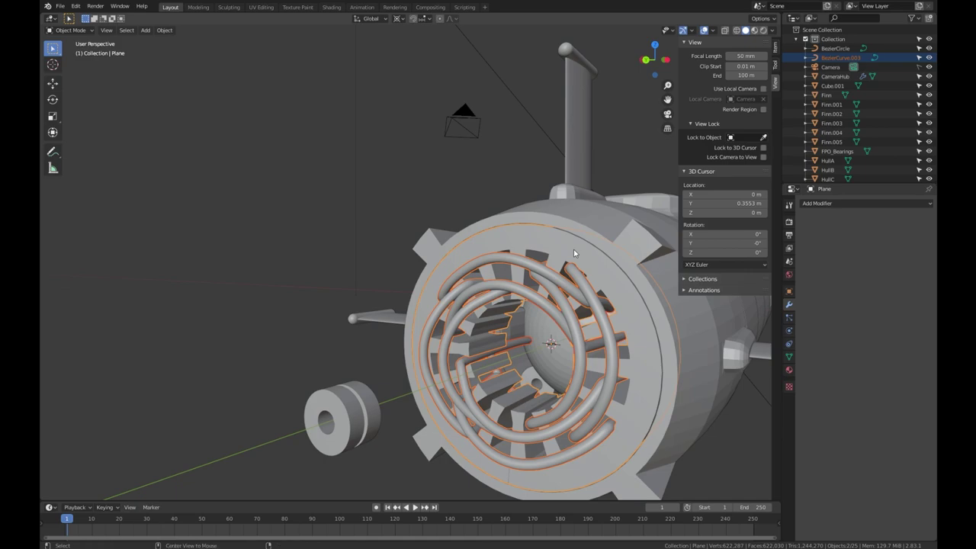
key(alt+h)
click(548, 305)
key(h)
click(617, 295)
shift+click(620, 293)
key(shift+h)
- Examine how the coil windings run through the stator core's slots, from the front and at oblique angles
scroll(620, 291, down, 3)
middle_drag(575, 355, 409, 279)
click(496, 282)
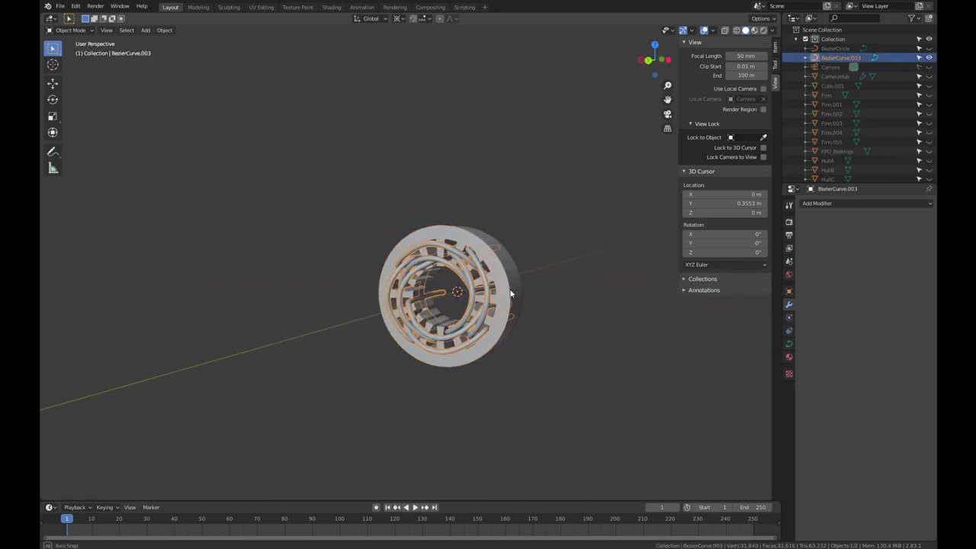
middle_drag(496, 282, 587, 294)
click(397, 250)
middle_drag(396, 249, 577, 170)
scroll(474, 202, up, 3)
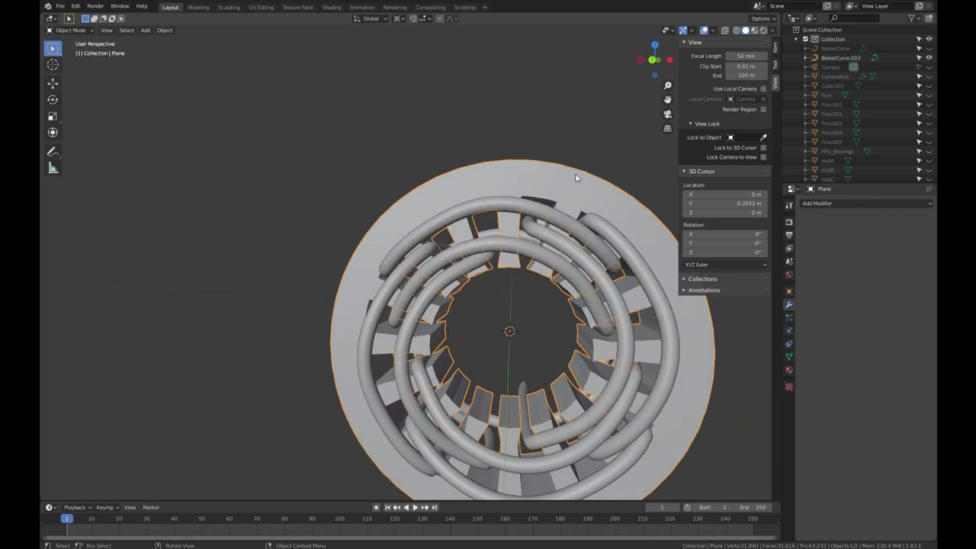
scroll(495, 252, down, 2)
middle_drag(484, 239, 497, 230)
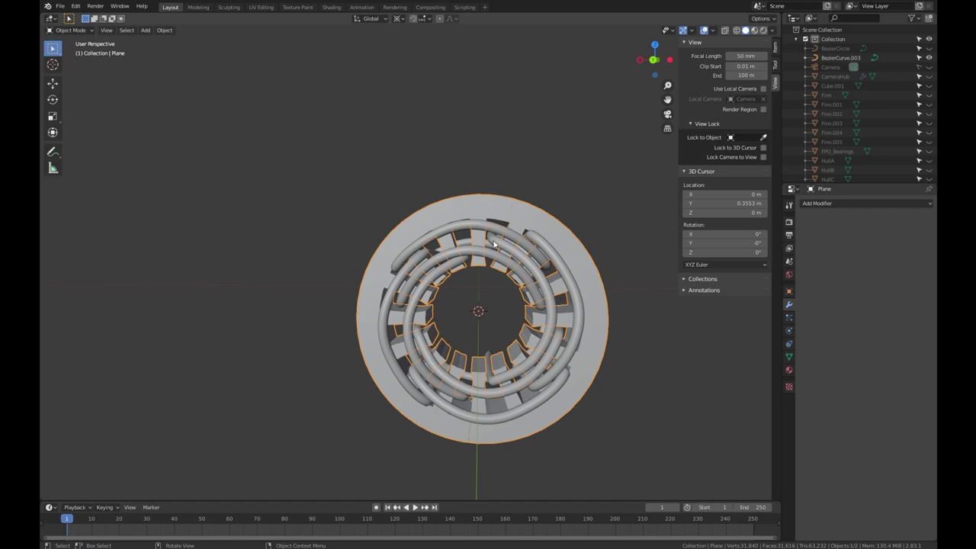
scroll(426, 241, up, 3)
middle_drag(425, 241, 473, 131)
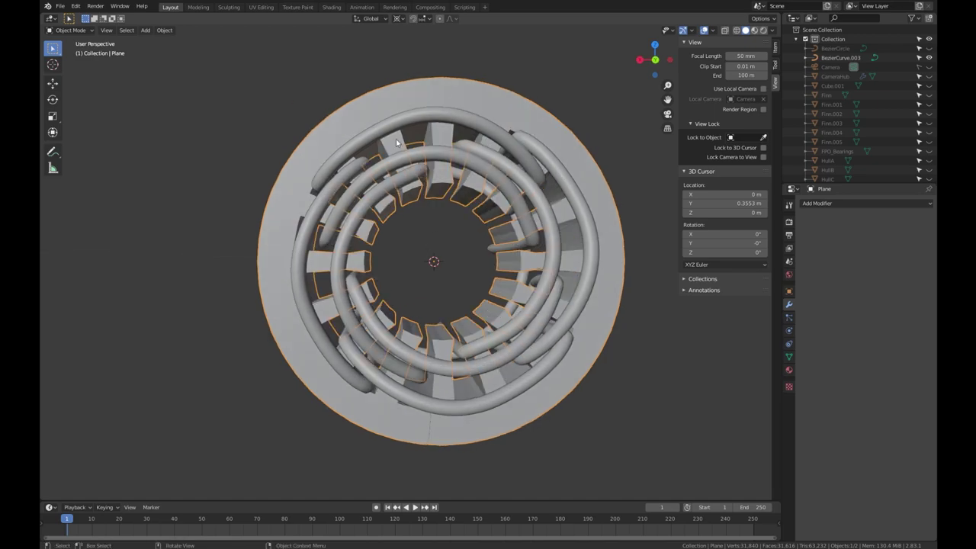
scroll(423, 211, down, 2)
middle_drag(423, 211, 315, 343)
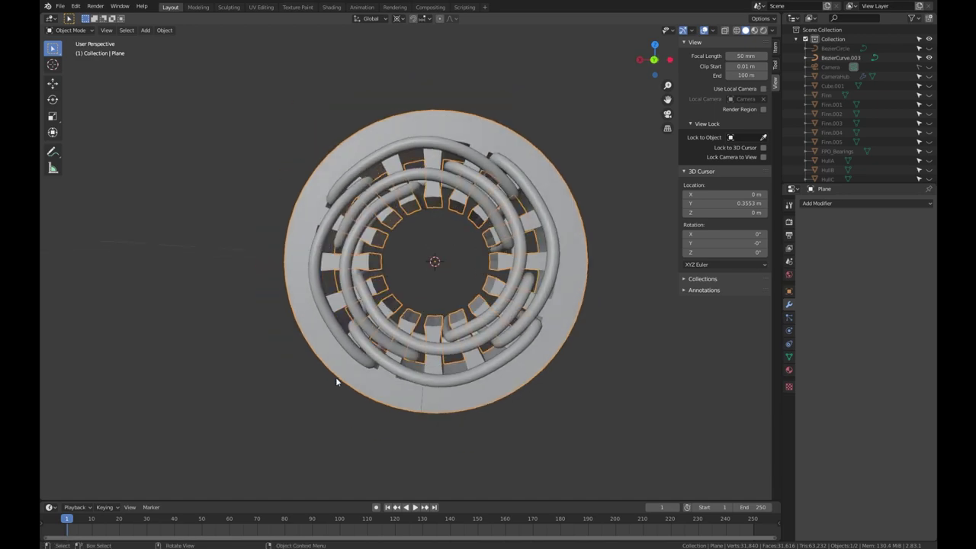
middle_drag(414, 229, 431, 228)
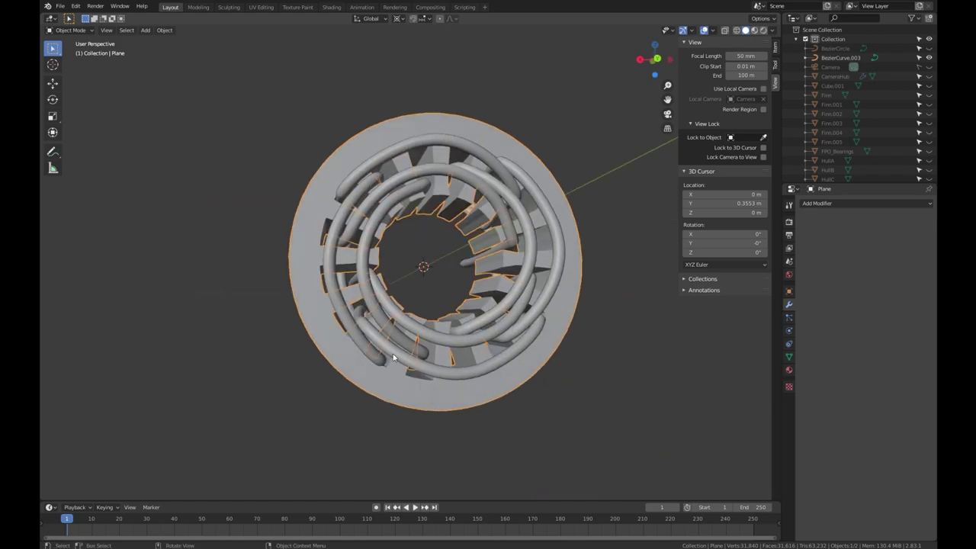
- Display the stator core and its windings in Material Preview shading to show the coil colours
middle_drag(365, 326, 560, 337)
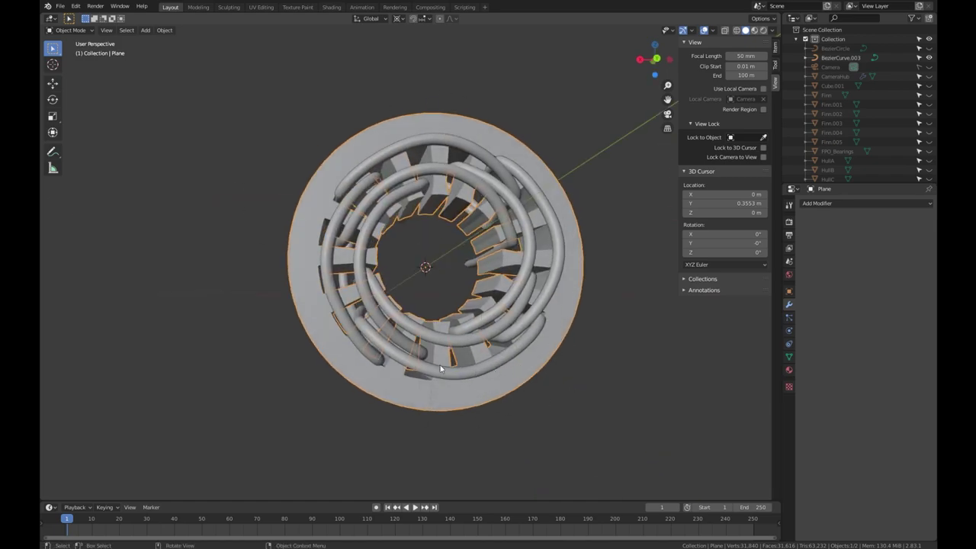
middle_drag(490, 340, 474, 303)
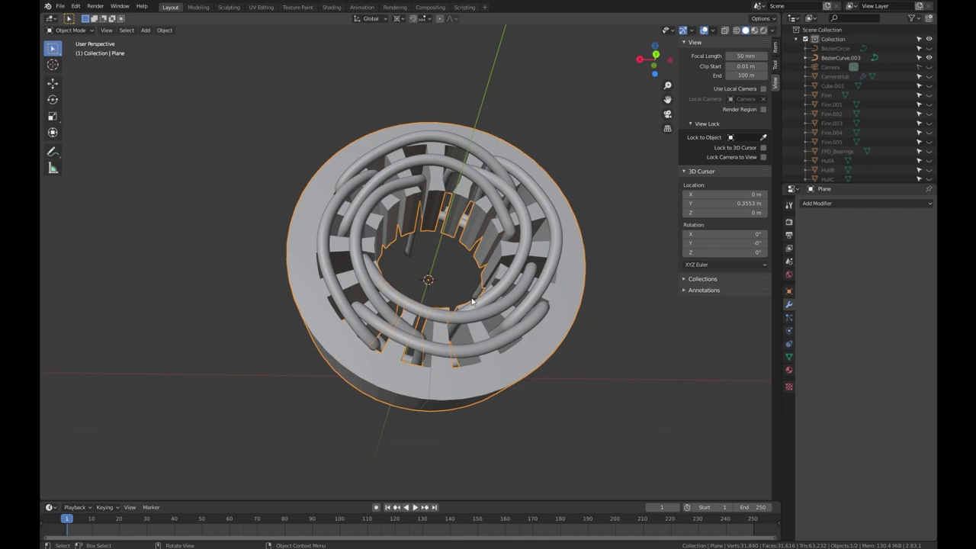
click(754, 30)
mouse_move(447, 264)
middle_down()
mouse_move(485, 298)
mouse_move(500, 269)
mouse_move(539, 279)
mouse_move(521, 300)
mouse_move(509, 293)
middle_up()
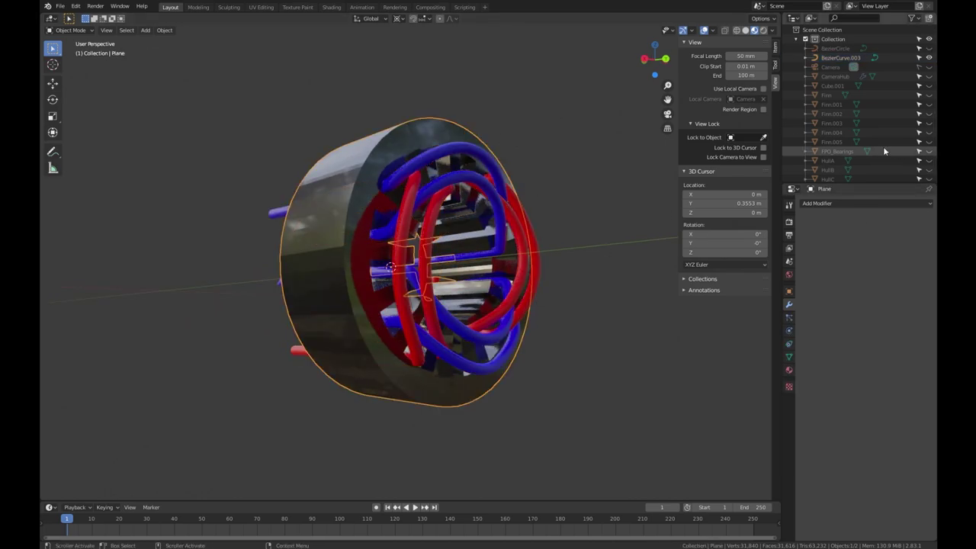
- Set the roughness of the stator core's Material.002 to 0.450
click(789, 369)
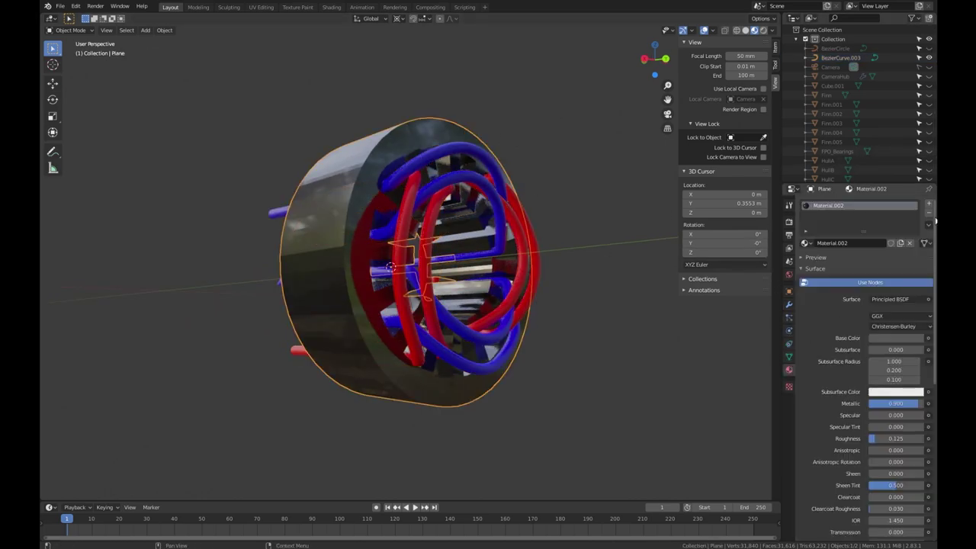
scroll(869, 381, down, 4)
drag(872, 363, 893, 363)
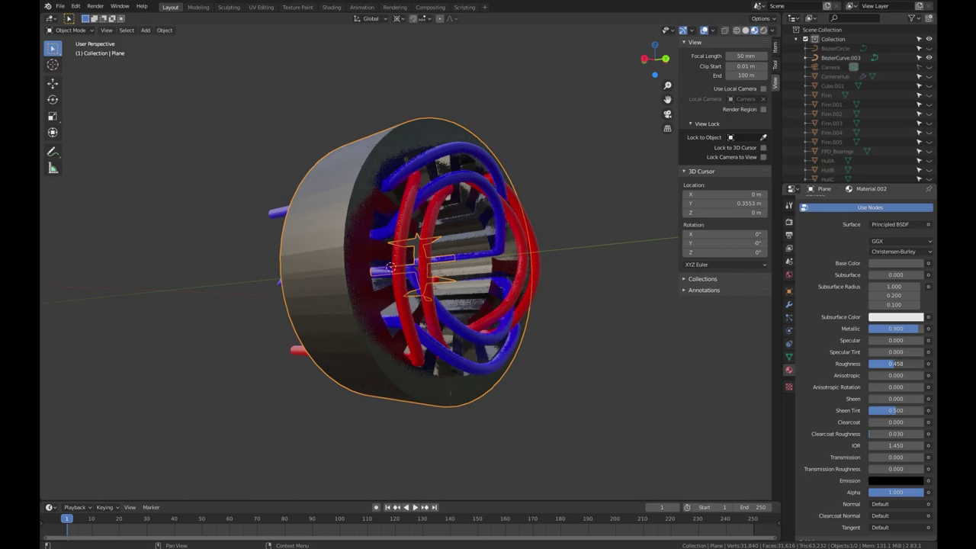
middle_drag(335, 232, 458, 260)
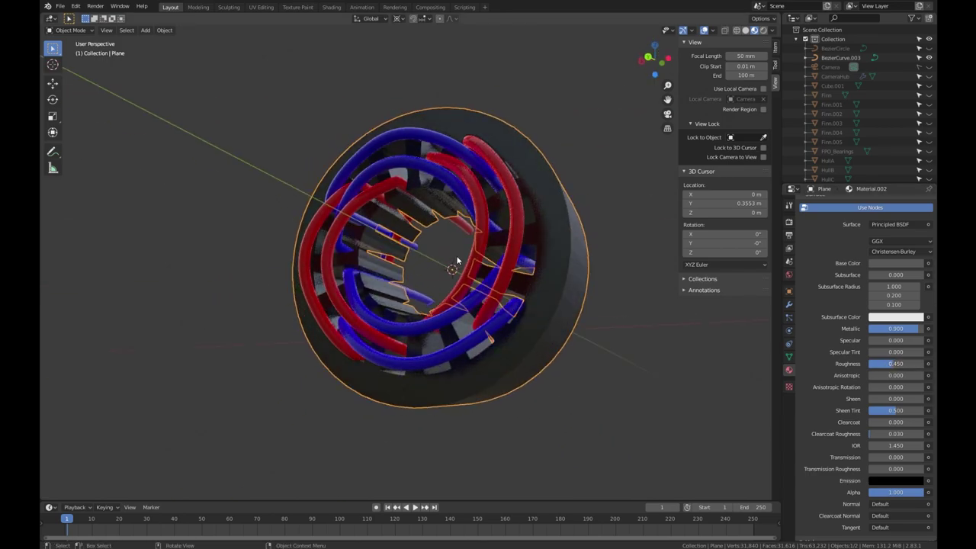
- Inspect the control points of winding curve BezierCurve.003 in Edit Mode, along with its shape and bevel object settings
mouse_move(503, 208)
middle_down()
mouse_move(457, 259)
mouse_move(394, 271)
mouse_move(491, 179)
mouse_move(506, 216)
middle_up()
click(506, 217)
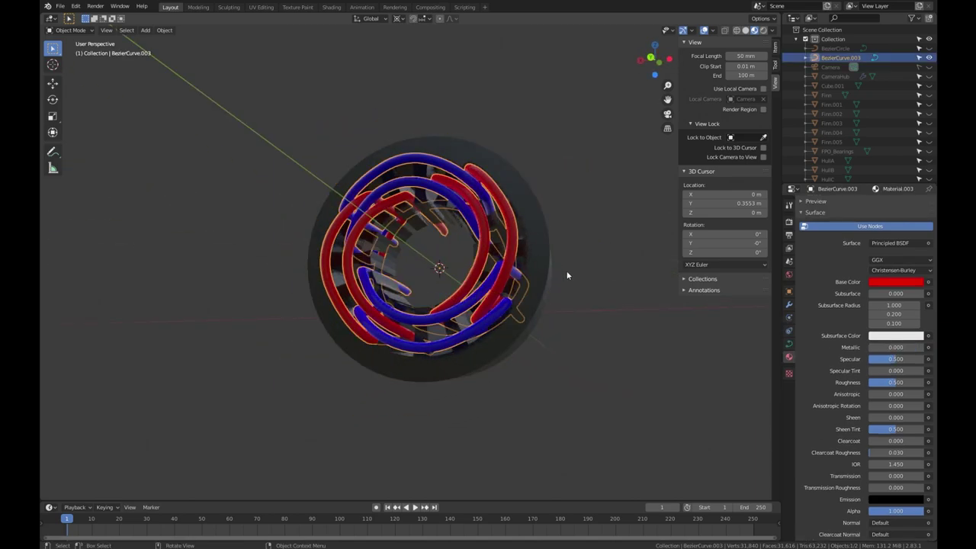
key(Tab)
middle_drag(529, 254, 599, 270)
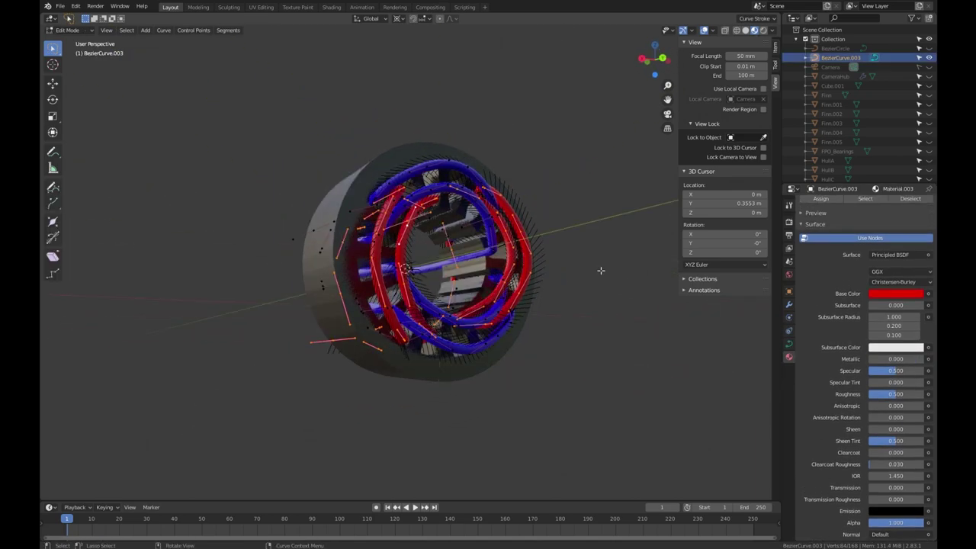
scroll(599, 270, up, 5)
middle_drag(590, 235, 503, 106)
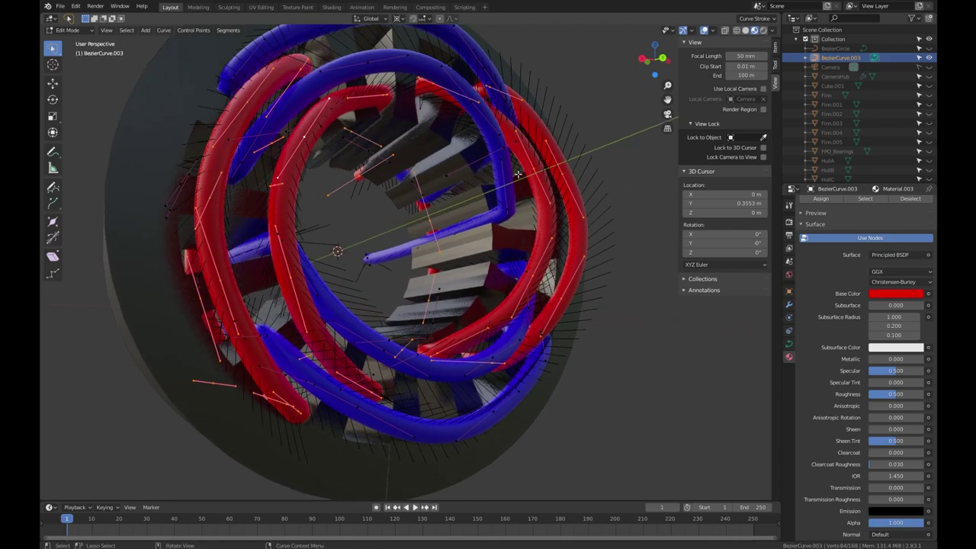
scroll(789, 305, down, 4)
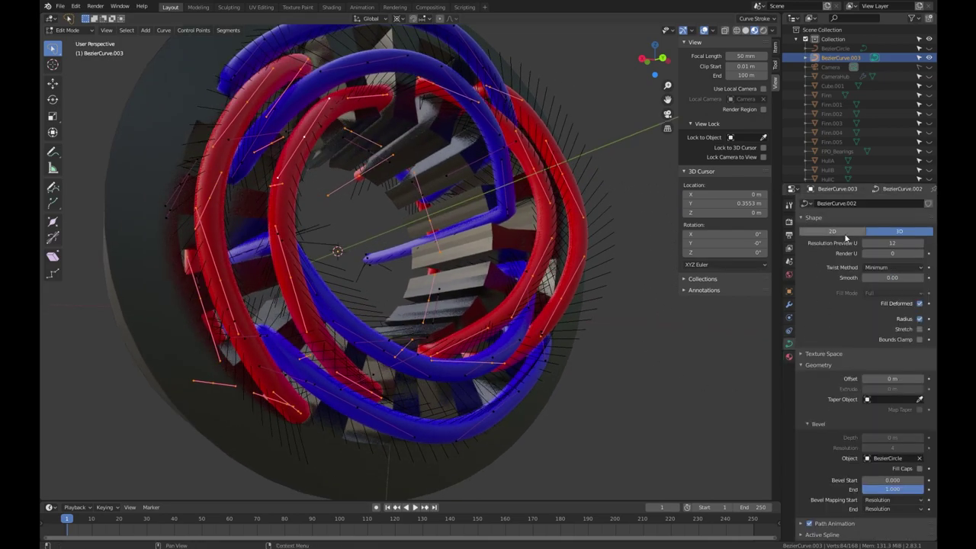
scroll(846, 244, down, 2)
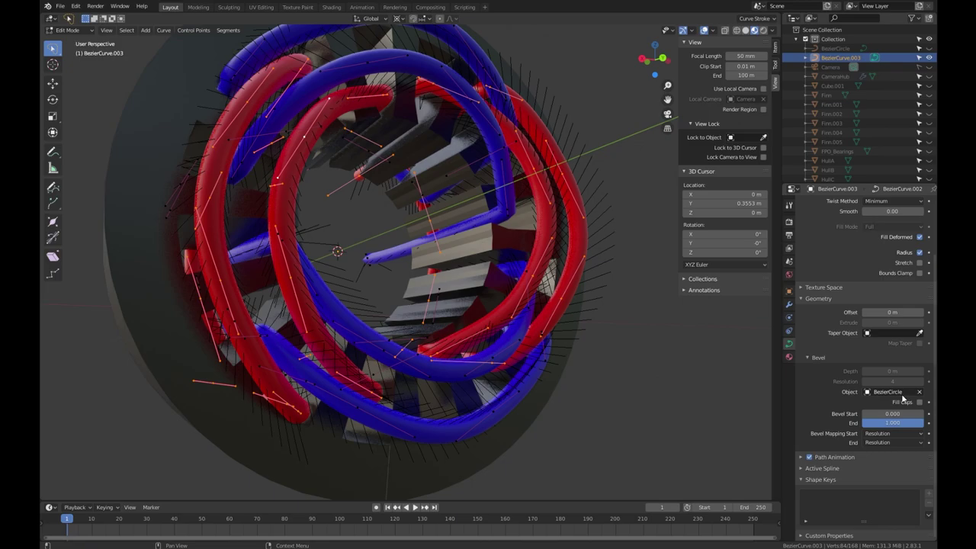
key(Tab)
- Examine from the front how the red and blue coils overlap around the stator's face
middle_drag(458, 229, 411, 232)
scroll(472, 225, down, 4)
scroll(490, 218, up, 2)
mouse_move(424, 185)
middle_down()
mouse_move(403, 191)
mouse_move(431, 175)
mouse_move(403, 179)
mouse_move(419, 183)
mouse_move(429, 167)
mouse_move(442, 190)
middle_up()
scroll(431, 176, down, 2)
scroll(403, 178, up, 2)
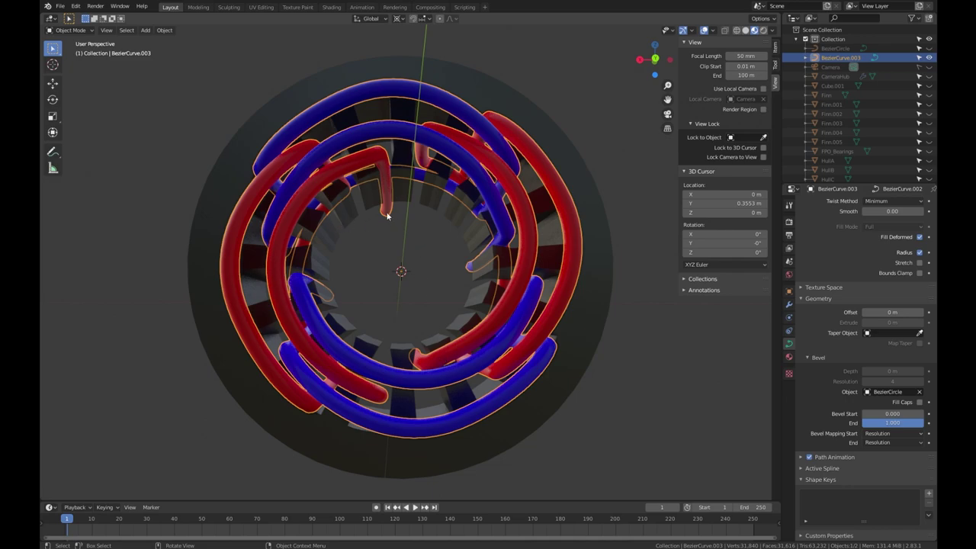
middle_drag(433, 172, 391, 179)
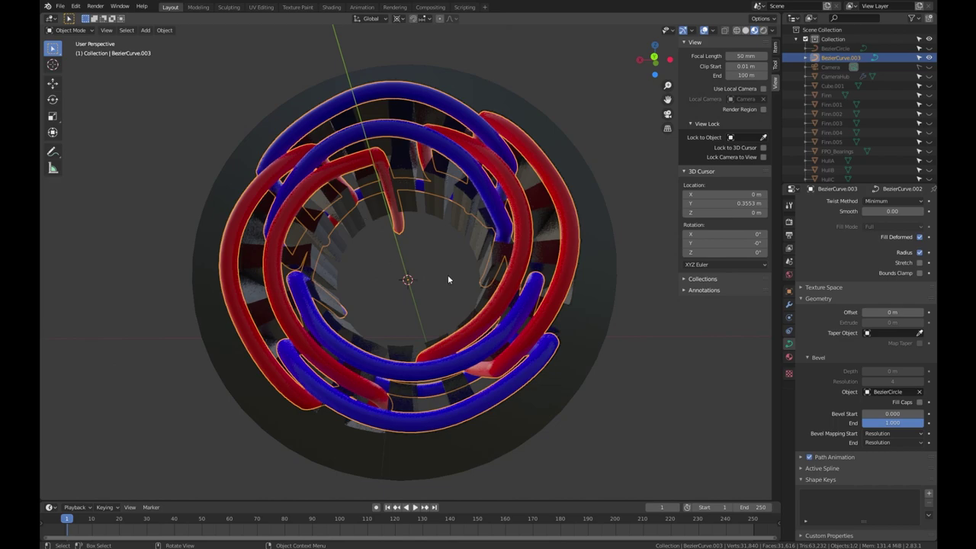
scroll(410, 279, down, 2)
middle_drag(405, 276, 414, 174)
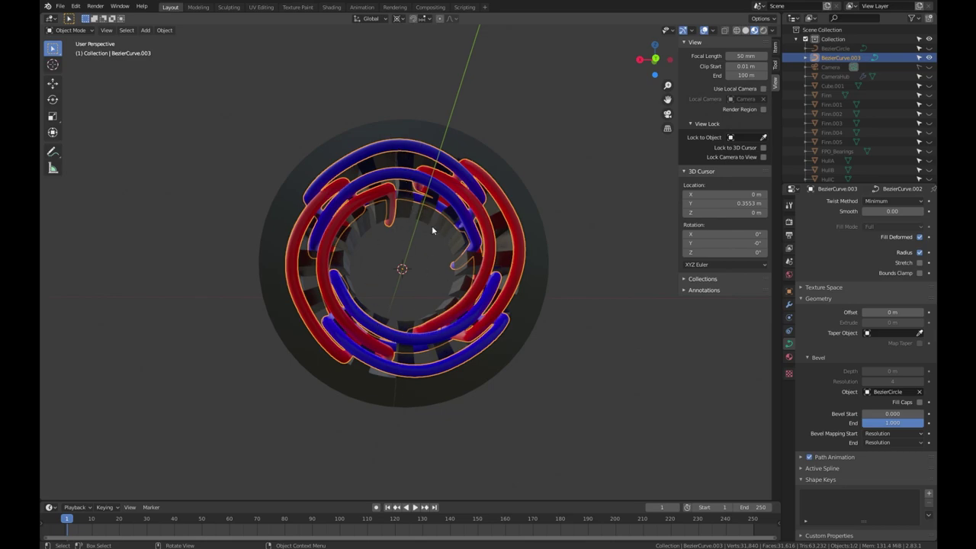
middle_drag(443, 234, 409, 250)
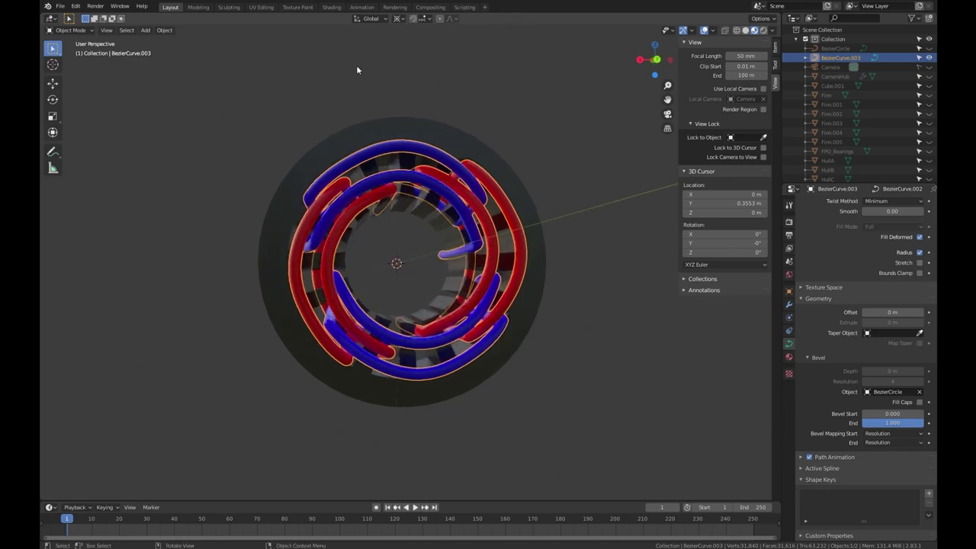
mouse_move(397, 267)
middle_down()
mouse_move(419, 300)
mouse_move(424, 257)
mouse_move(404, 287)
mouse_move(388, 268)
middle_up()
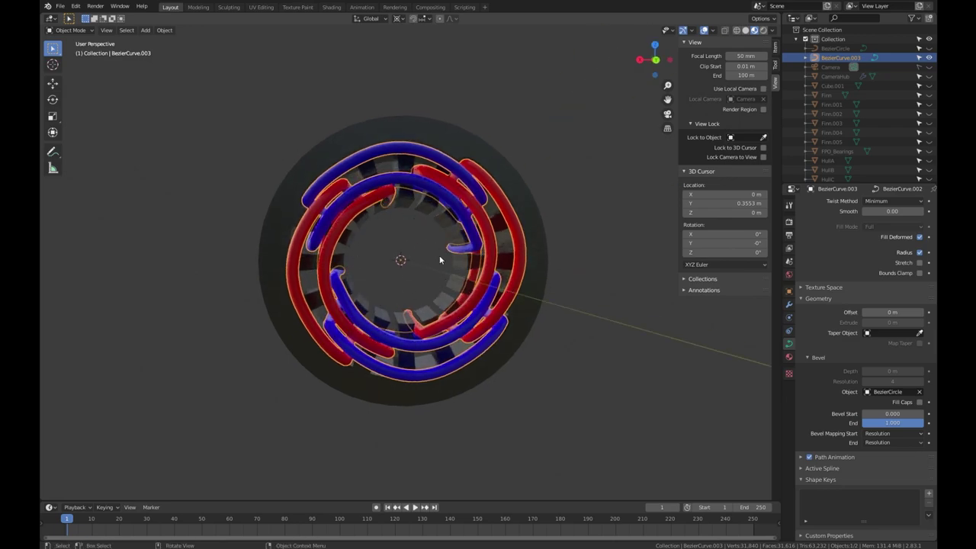
mouse_move(436, 287)
middle_down()
mouse_move(409, 281)
mouse_move(389, 289)
mouse_move(430, 279)
middle_up()
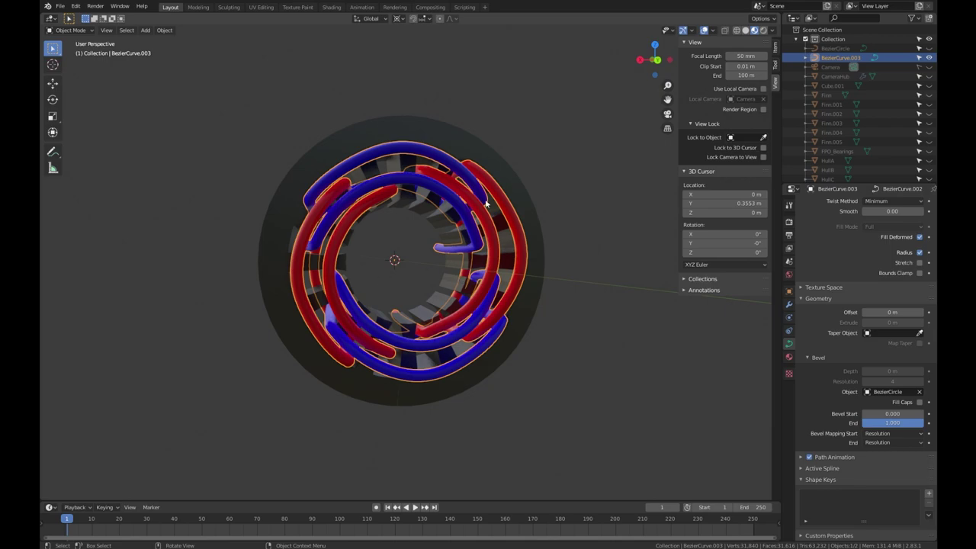
- Study the coil ends and their paths through the stator slots, up close and at slight angles
scroll(422, 261, down, 1)
key(KP_8)
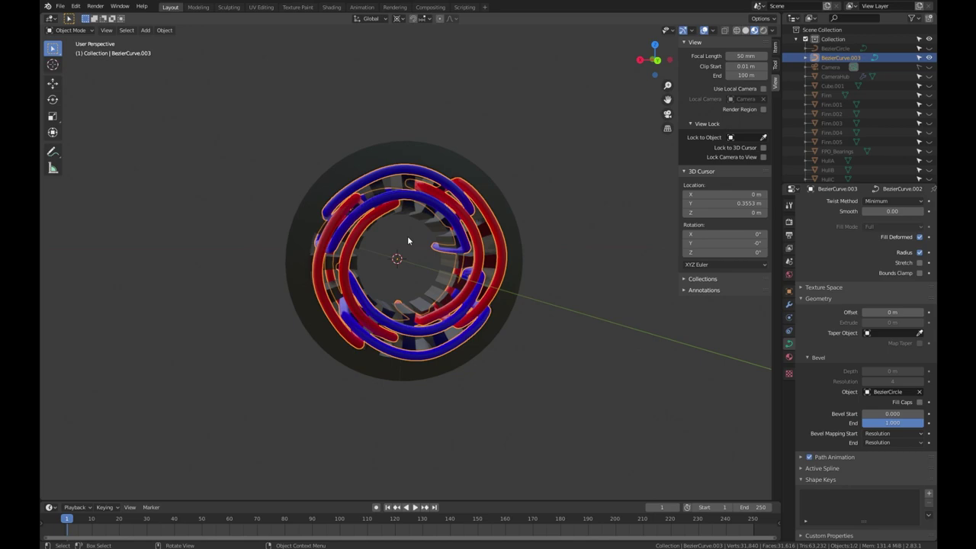
scroll(408, 241, up, 2)
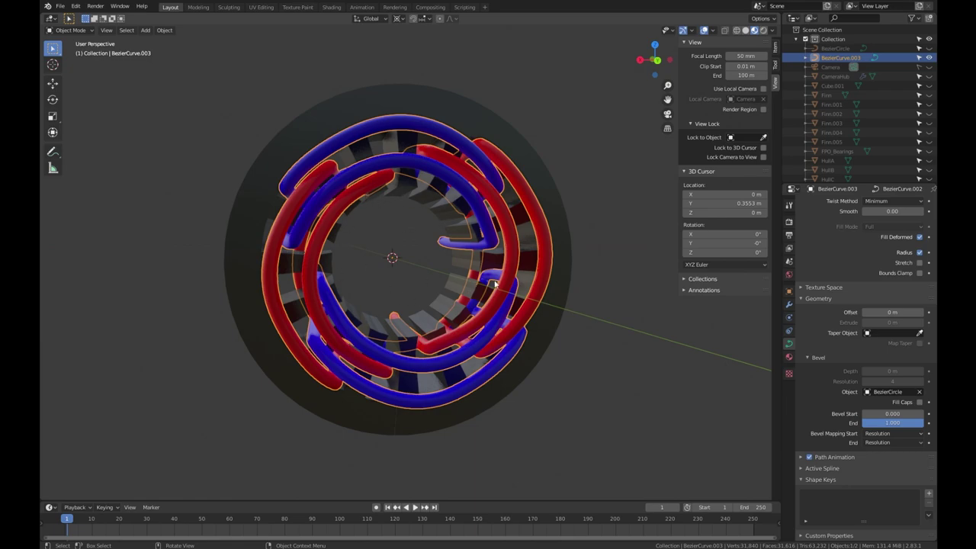
middle_drag(425, 282, 432, 223)
mouse_move(432, 292)
middle_down()
mouse_move(415, 297)
mouse_move(427, 291)
middle_up()
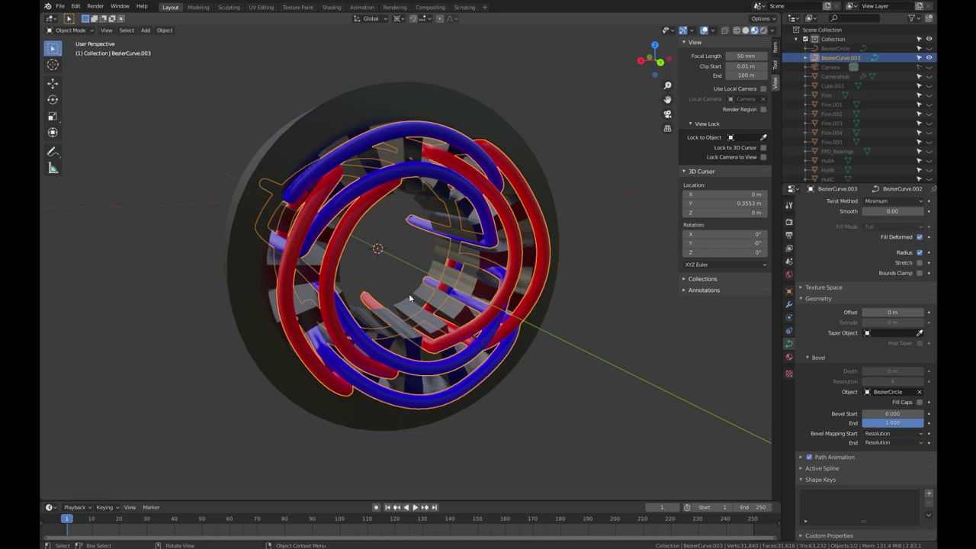
middle_drag(426, 297, 389, 233)
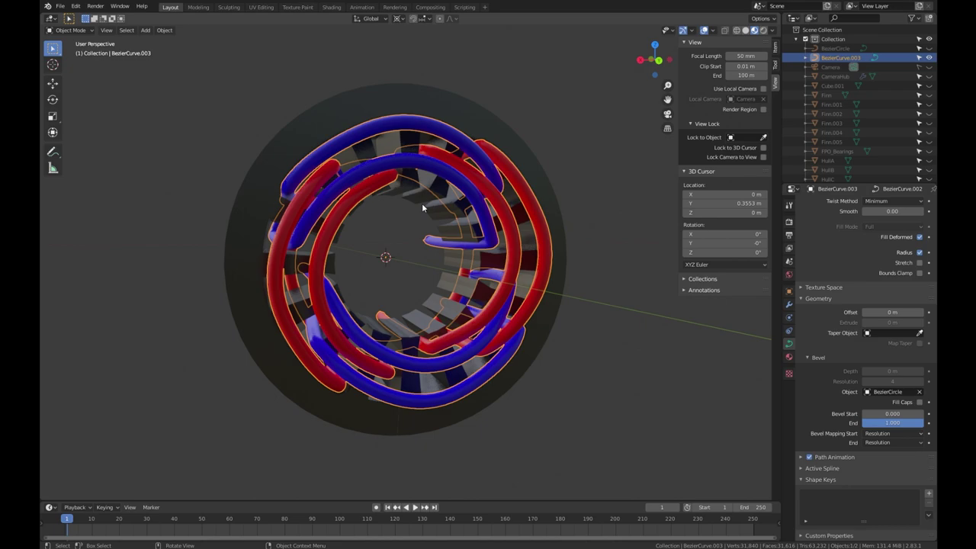
middle_drag(426, 237, 408, 213)
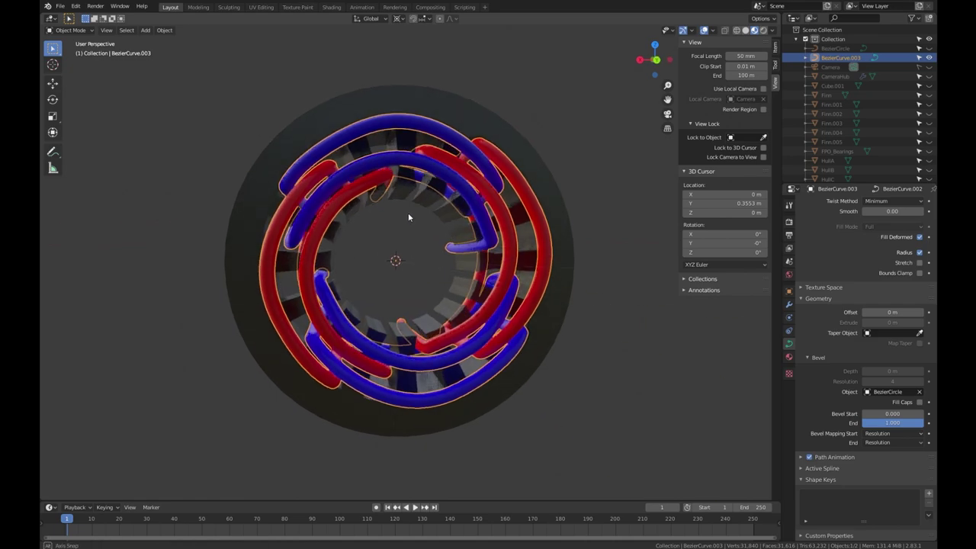
scroll(408, 211, up, 2)
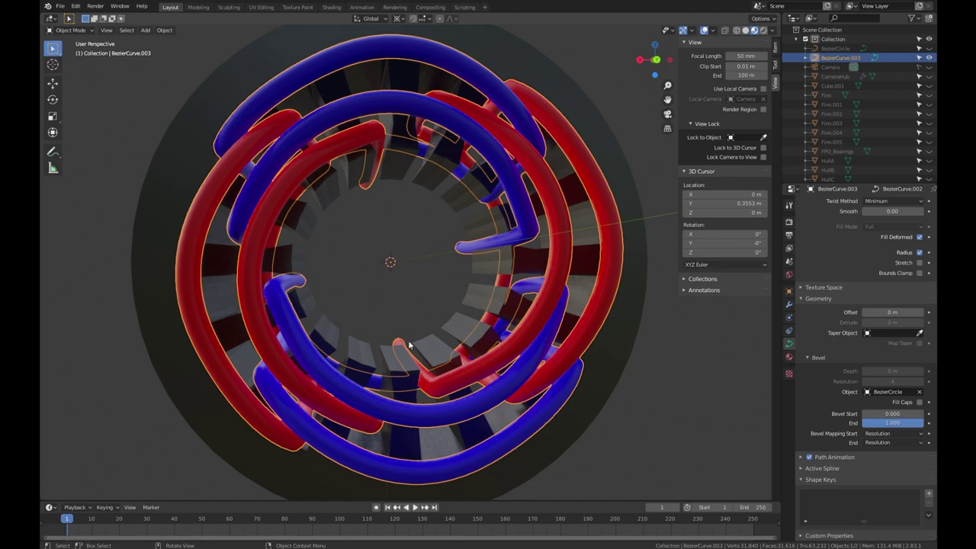
scroll(353, 232, down, 3)
middle_drag(354, 232, 410, 241)
scroll(410, 241, up, 4)
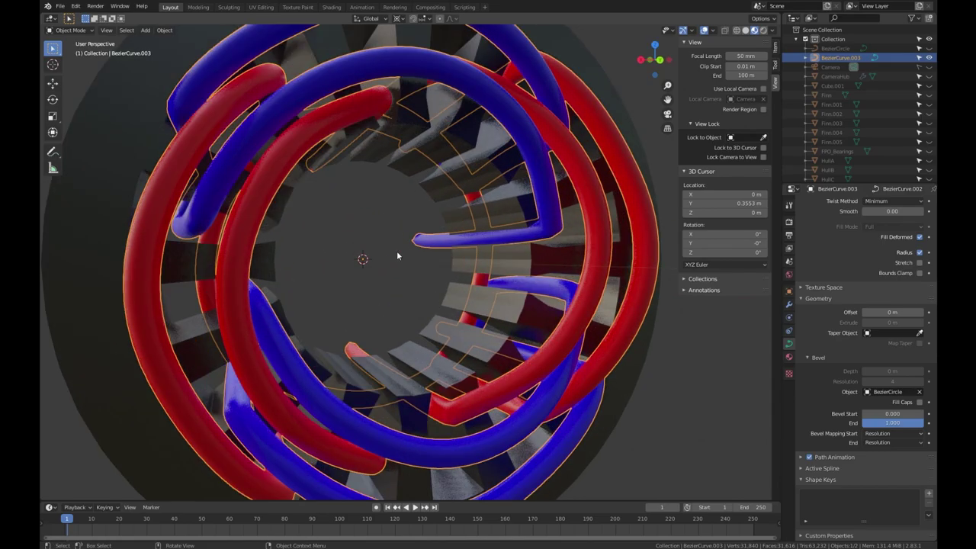
middle_drag(479, 216, 443, 224)
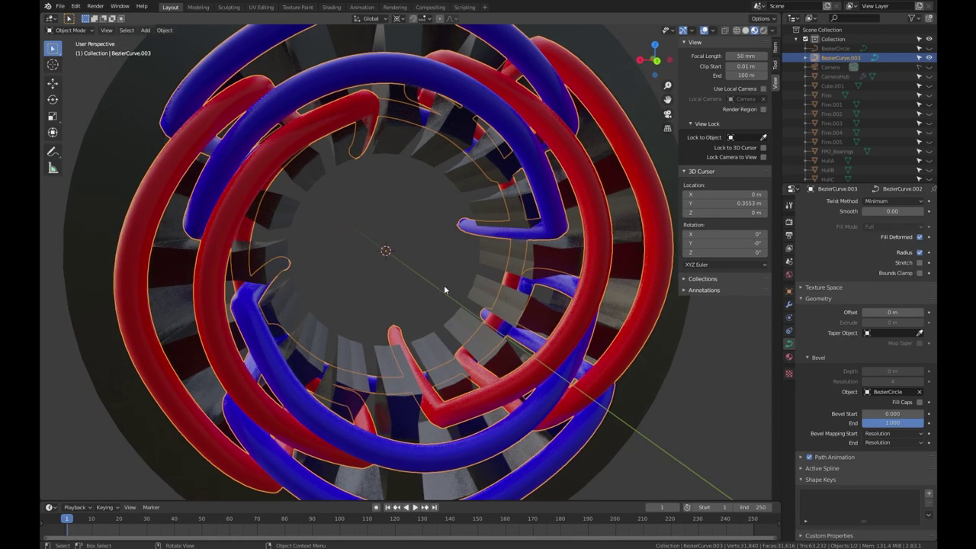
scroll(557, 245, down, 2)
key(ctrl+z)
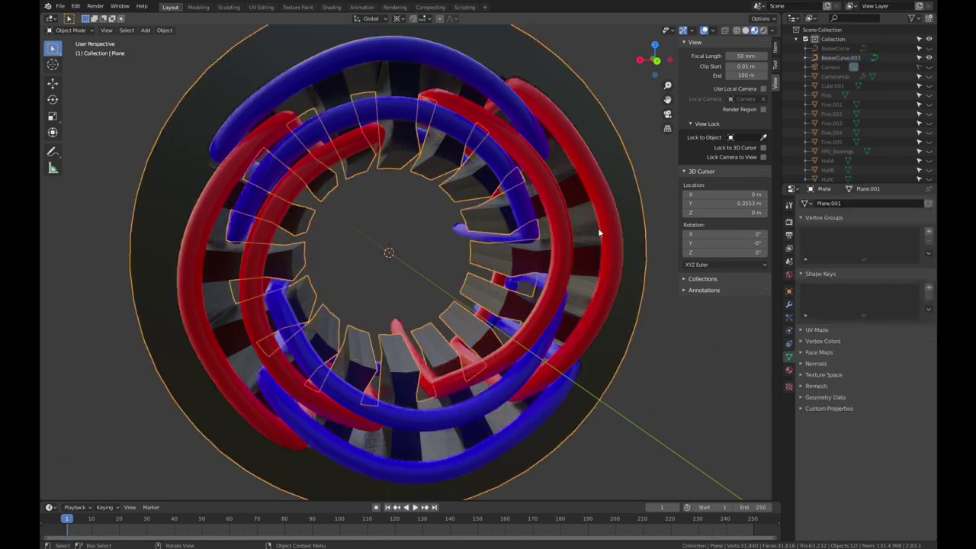
key(ctrl+shift+z)
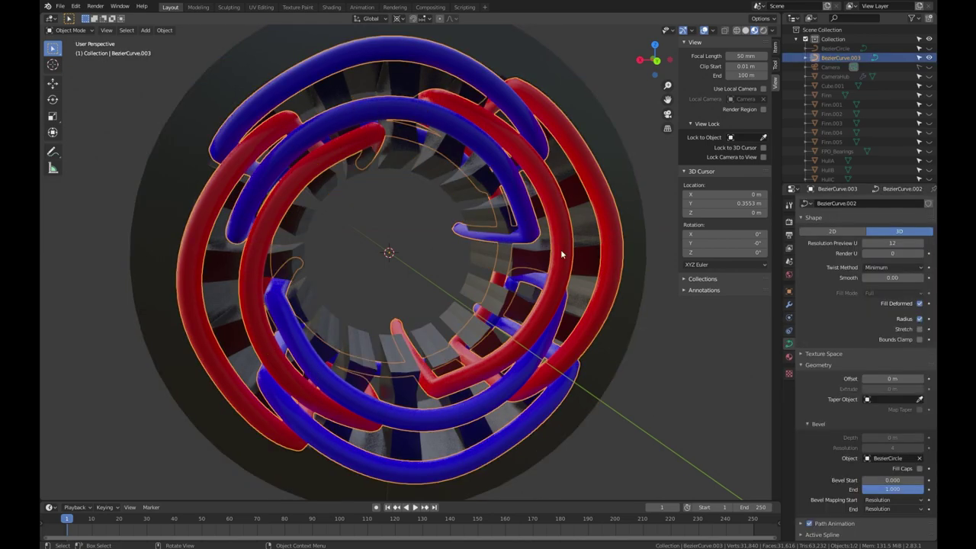
middle_drag(349, 237, 164, 281)
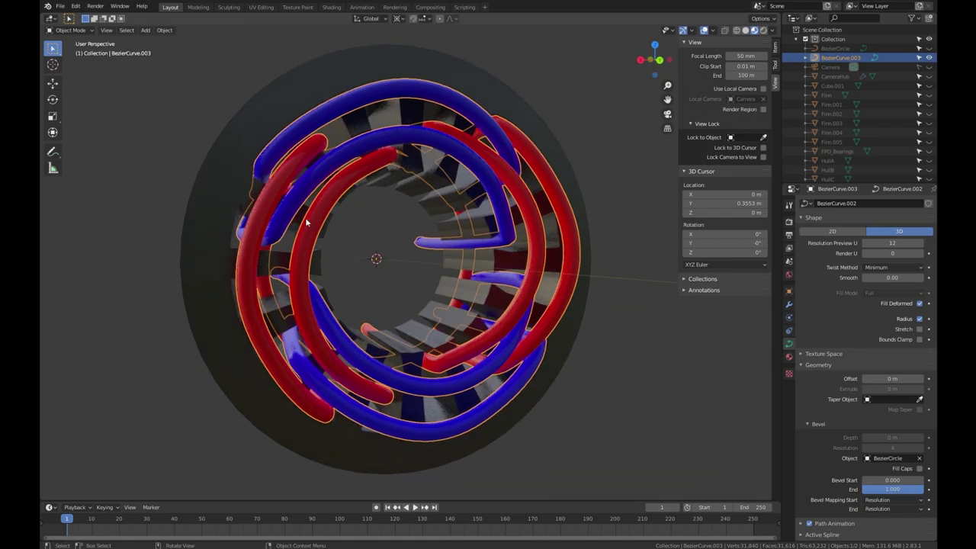
click(539, 231)
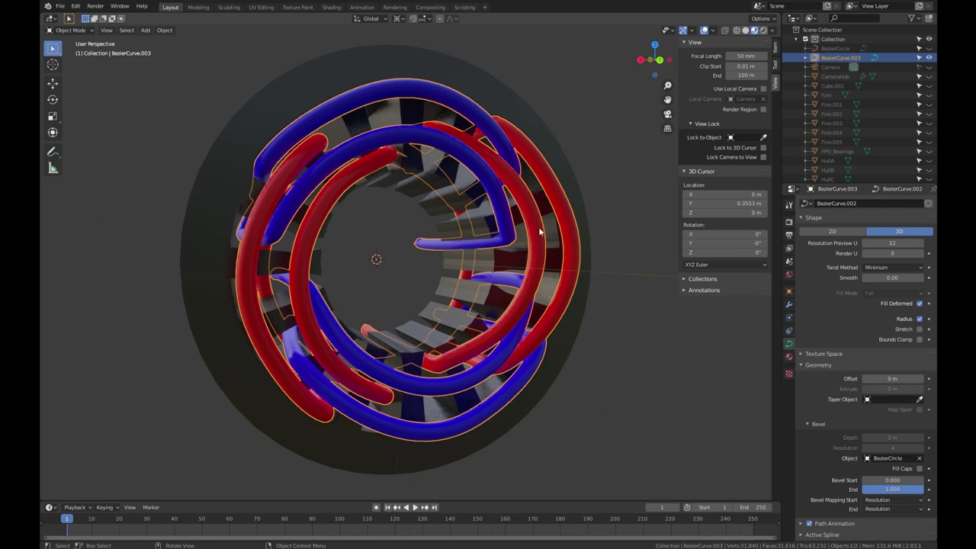
click(538, 227)
key(ctrl+z)
click(418, 135)
- Convert the winding curve BezierCurve.003 to a mesh
middle_drag(429, 263, 519, 263)
scroll(861, 362, down, 3)
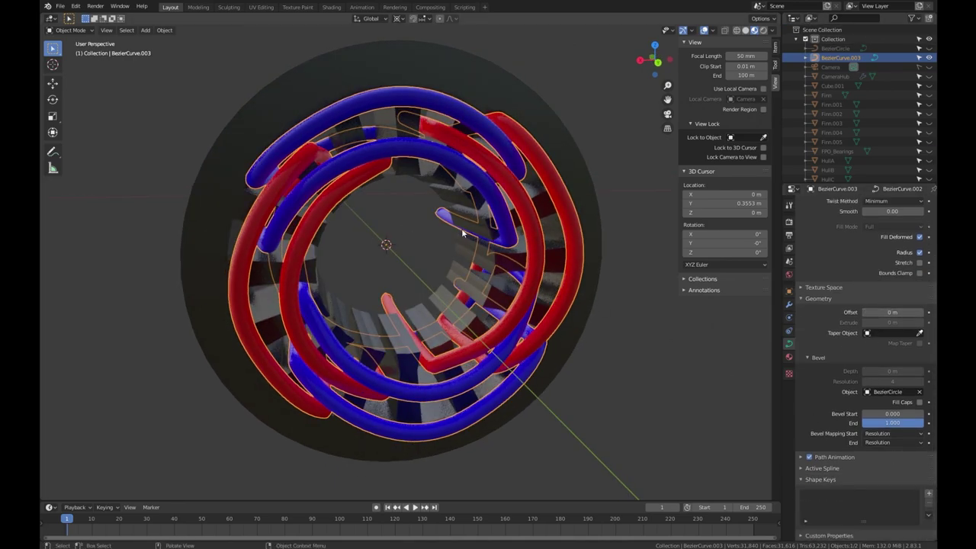
middle_drag(427, 198, 444, 149)
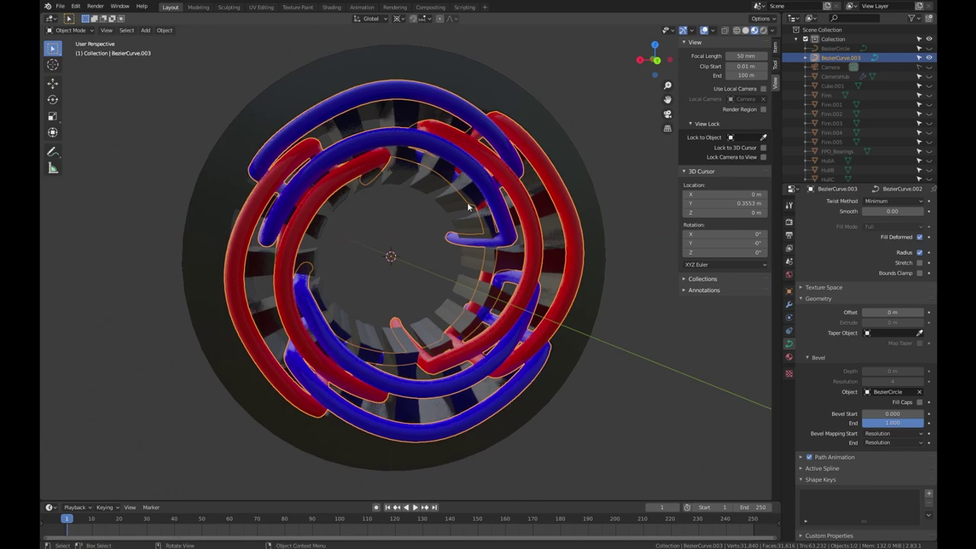
right_click(528, 220)
click(528, 218)
click(529, 223)
click(532, 226)
right_click(535, 226)
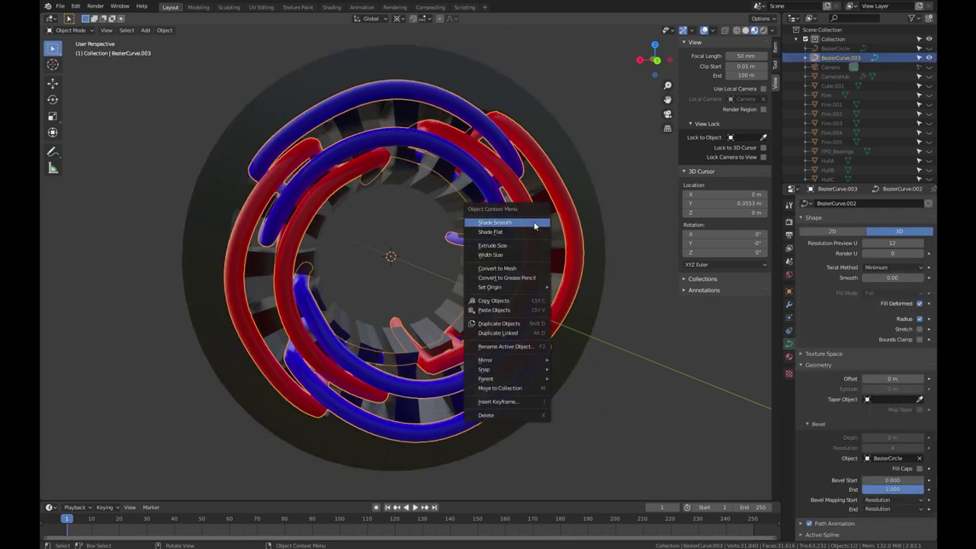
click(526, 268)
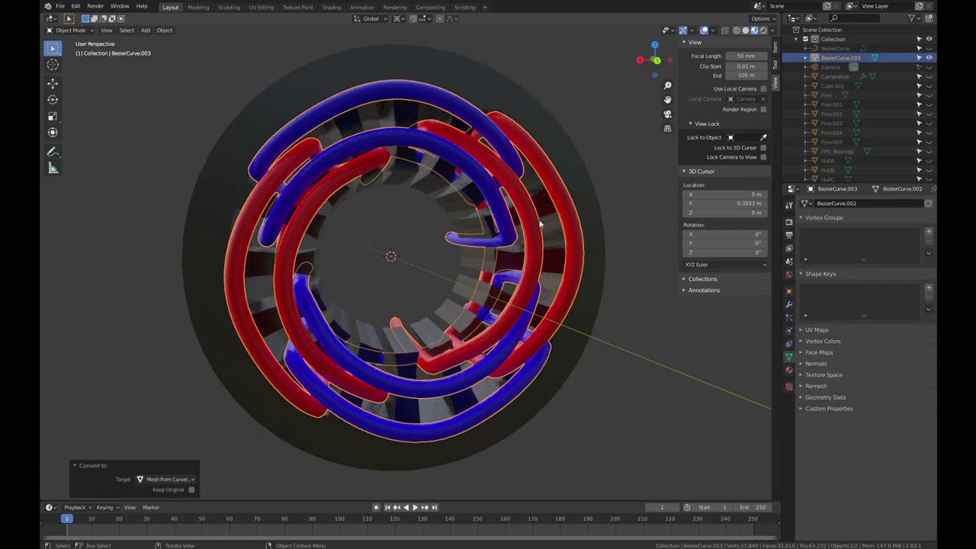
- In the winding mesh, select both red coils and thin them with Shrink/Fatten by about -0.0126
key(Tab)
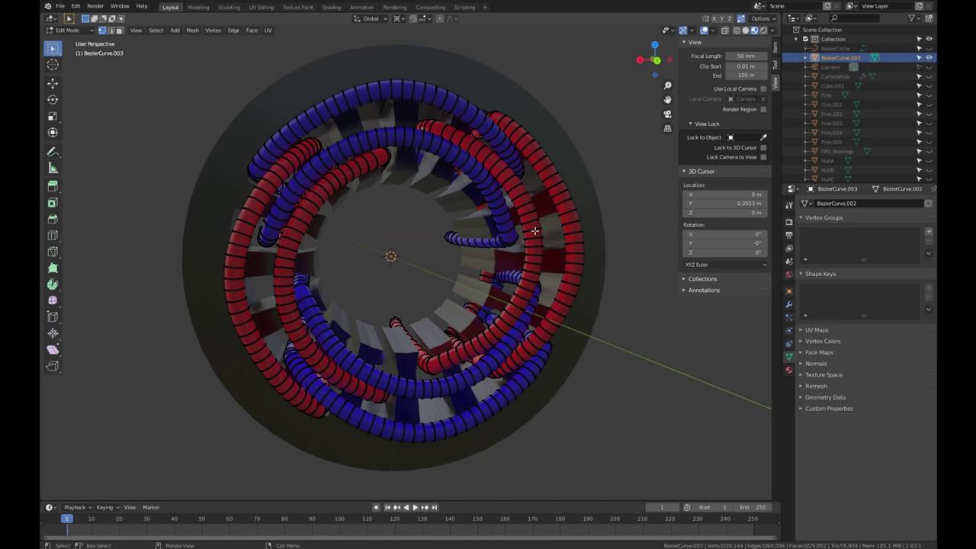
key(l)
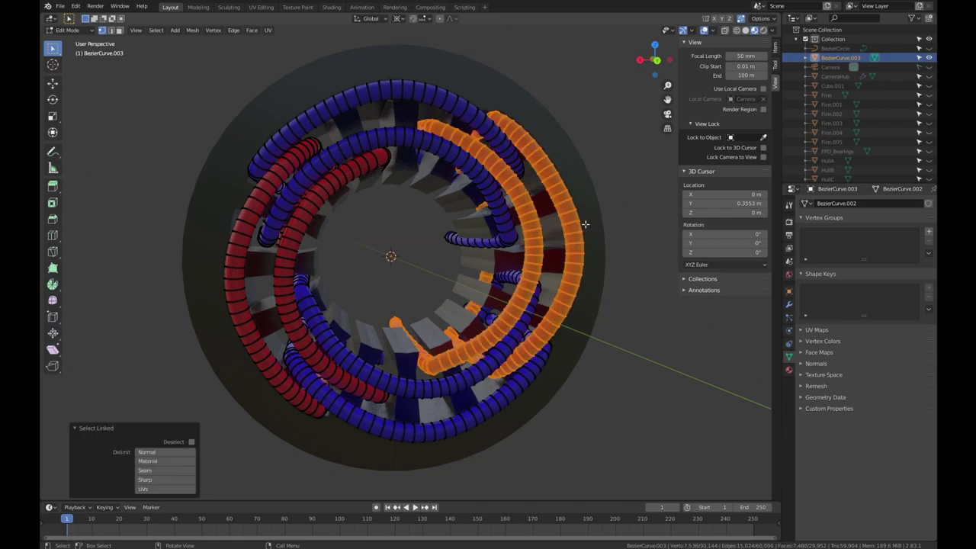
key(l)
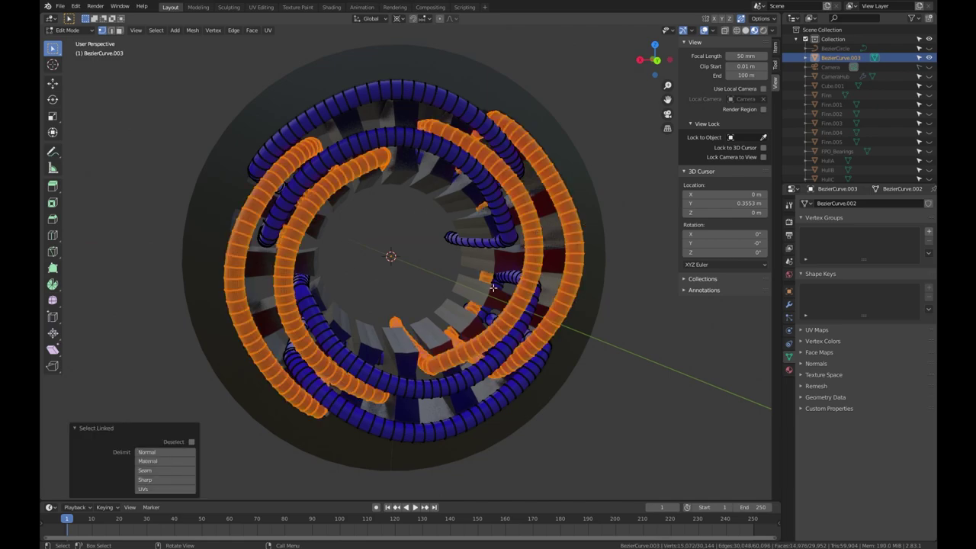
key(alt+s)
mouse_move(488, 305)
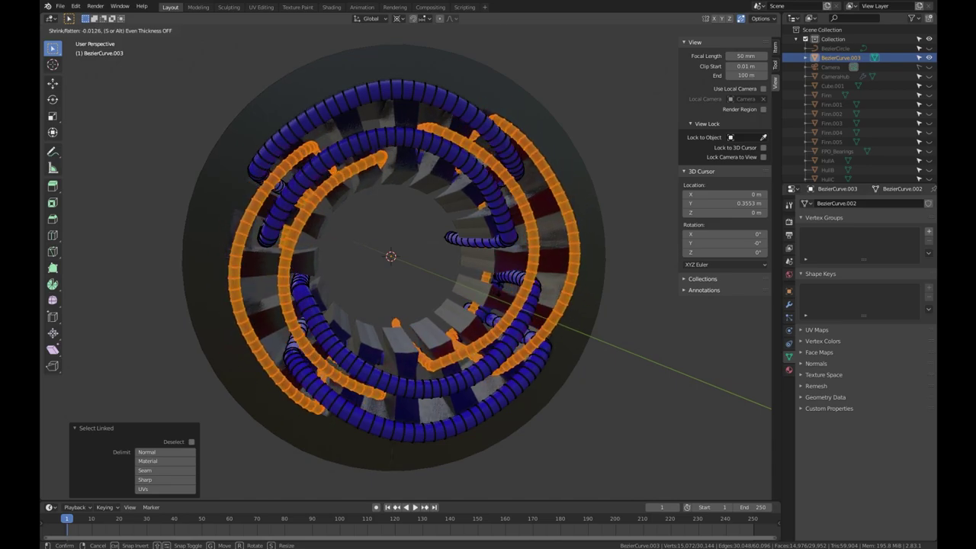
click(423, 362)
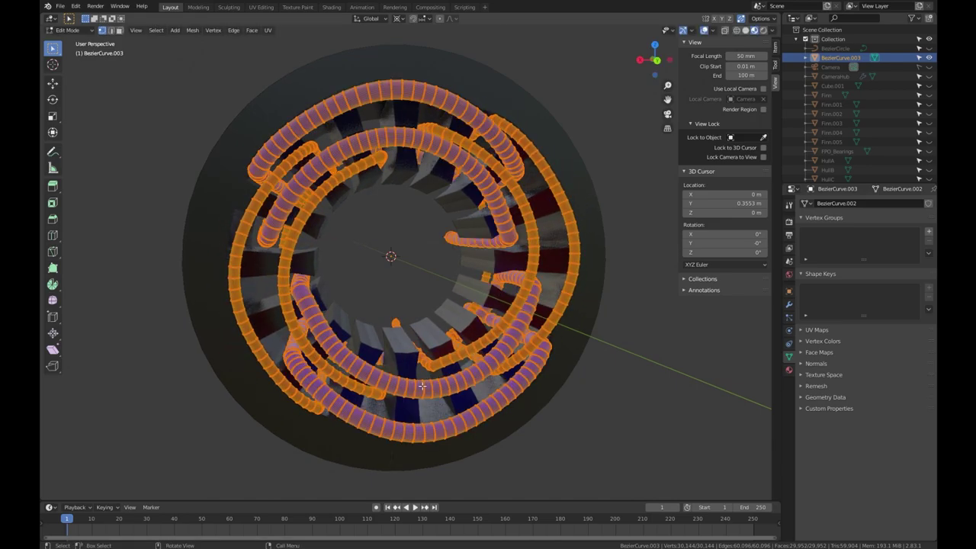
- Select only the two blue coils and thicken them with Shrink/Fatten by about 0.0084, then return to Object Mode
key(alt+a)
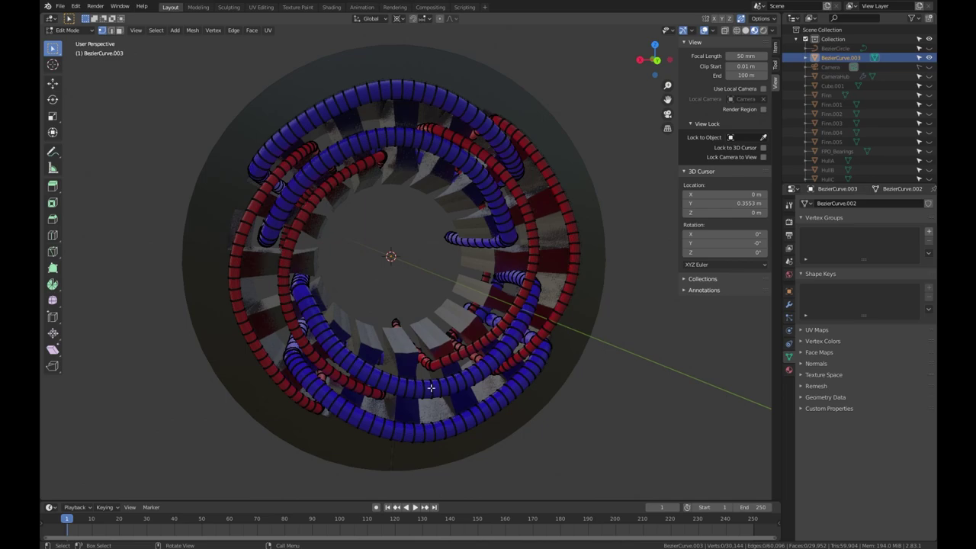
key(l)
key(l)
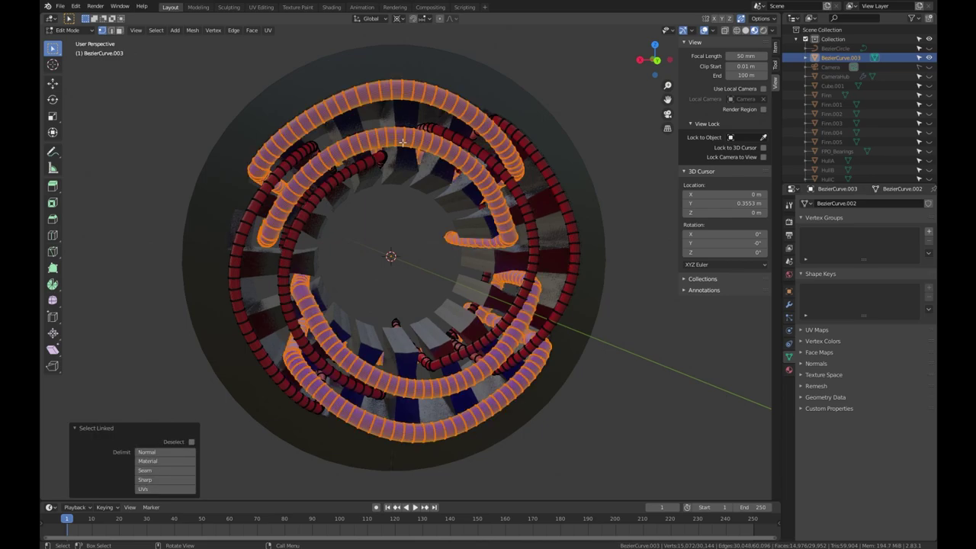
key(alt+s)
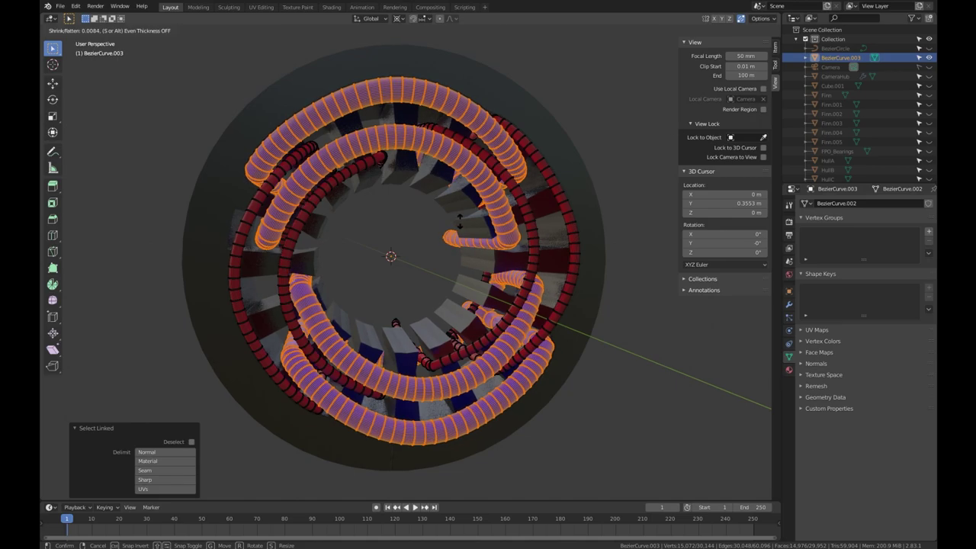
click(459, 220)
key(Tab)
- Compare the thinner red coils with the thicker blue coils around the stator, up close and from several angles
scroll(448, 251, down, 3)
scroll(437, 240, up, 5)
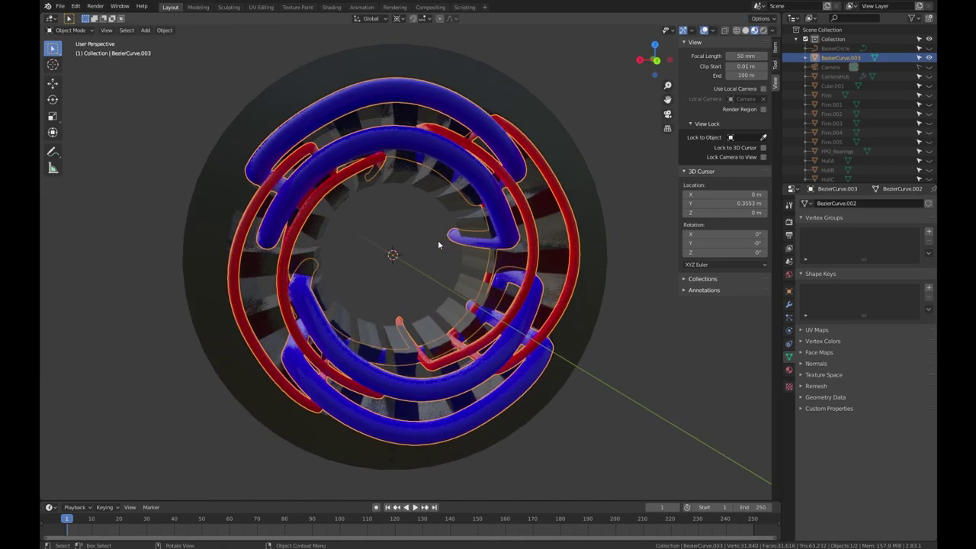
click(565, 241)
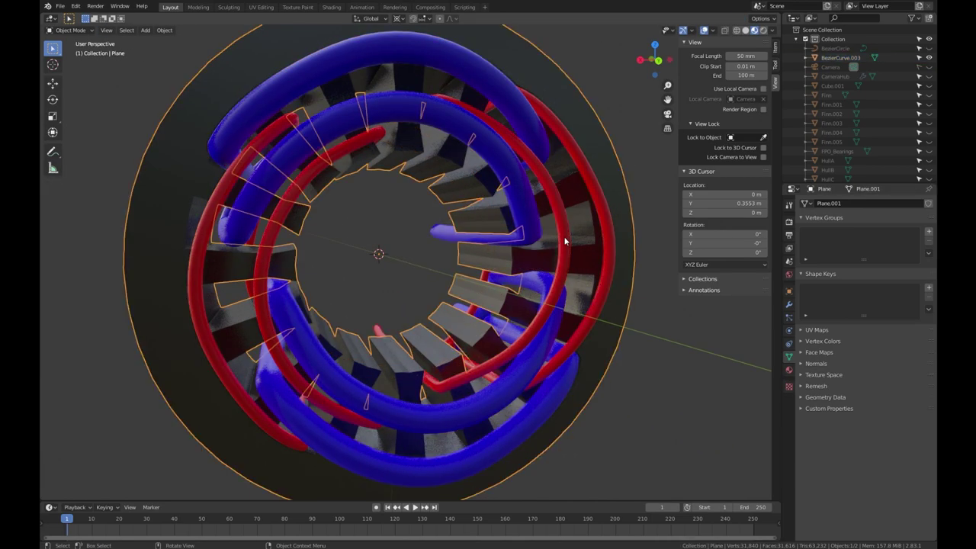
click(565, 241)
scroll(565, 241, down, 2)
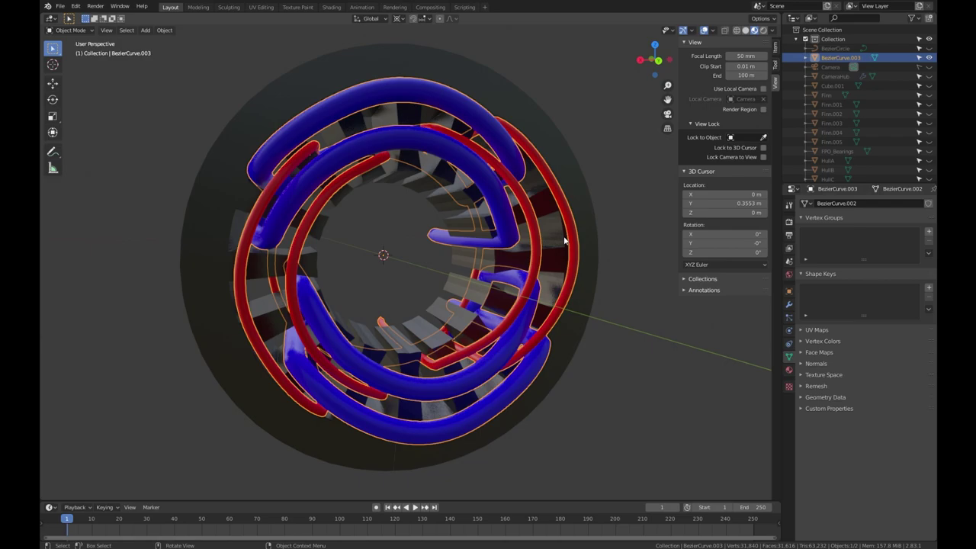
scroll(565, 241, up, 4)
scroll(533, 222, down, 6)
scroll(521, 207, up, 2)
scroll(425, 229, down, 2)
click(408, 250)
mouse_move(408, 162)
middle_down()
mouse_move(408, 250)
mouse_move(407, 175)
middle_up()
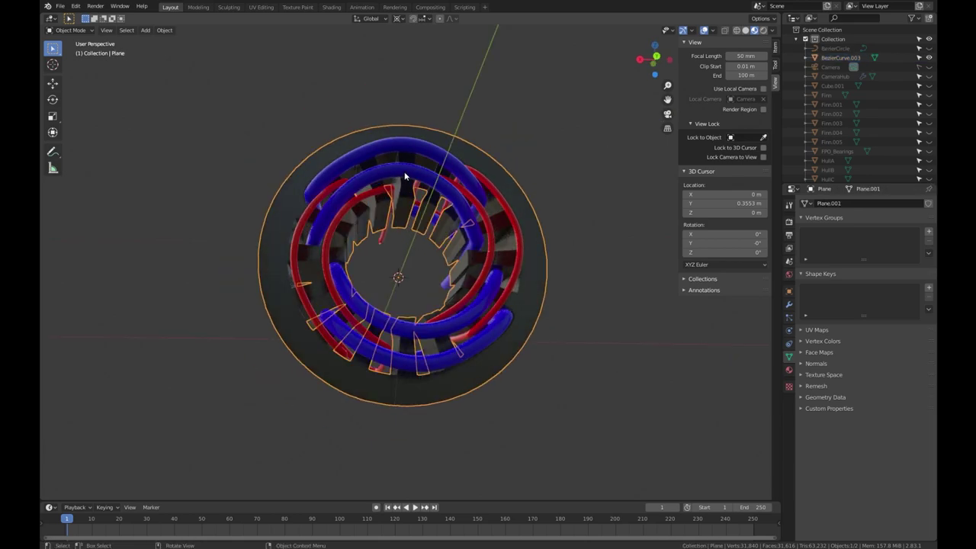
scroll(407, 160, up, 2)
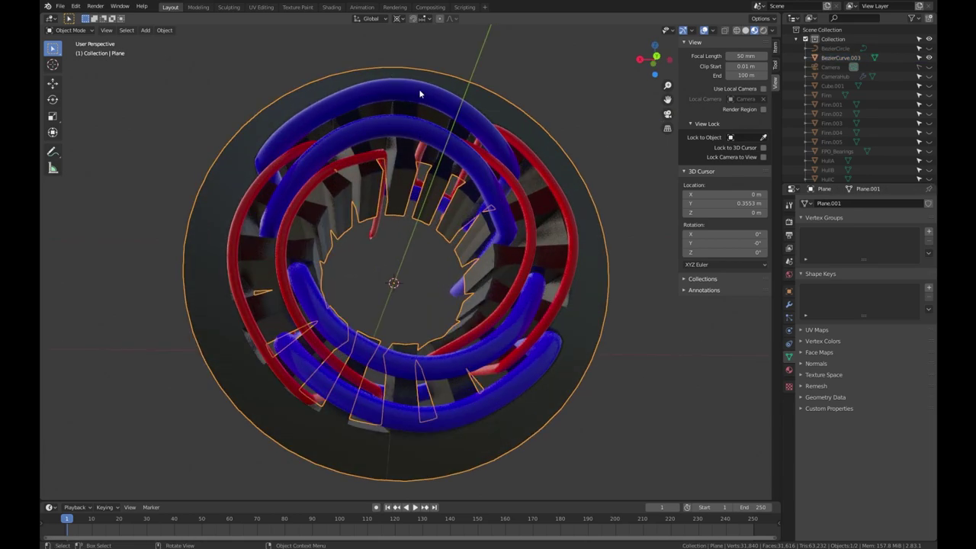
middle_drag(410, 256, 397, 214)
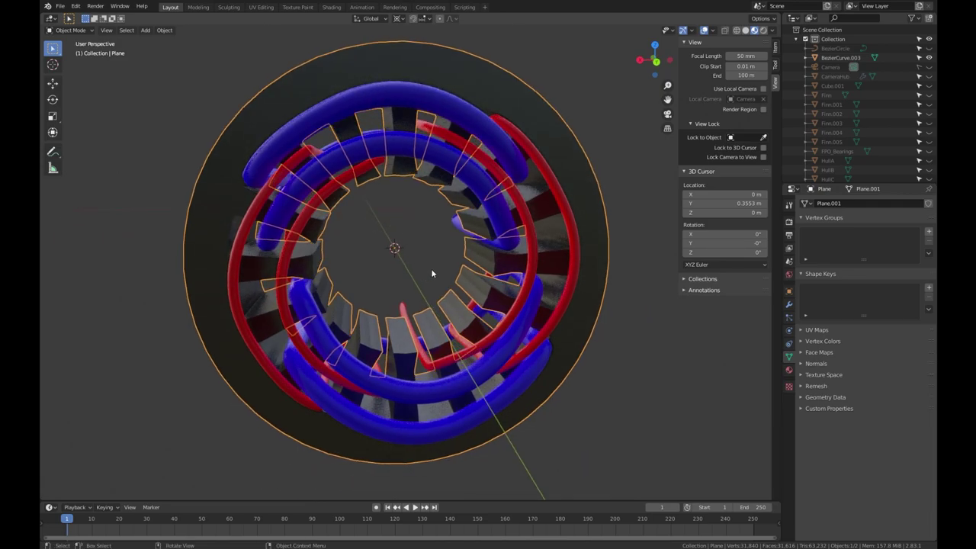
- Add a Bezier circle with a 3 cm radius at the centre of the stator
key(KP_3)
key(ctrl+KP_1)
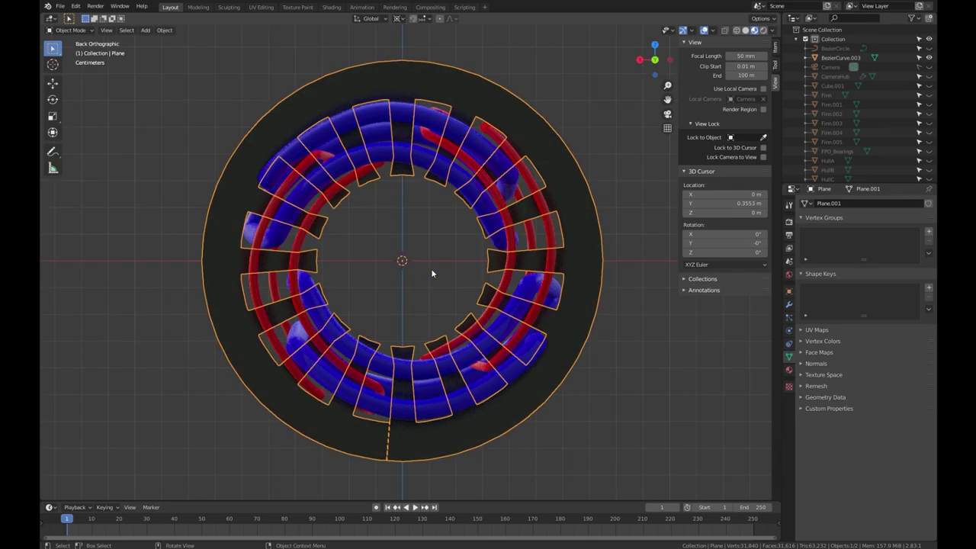
scroll(431, 269, down, 2)
scroll(416, 256, up, 3)
scroll(417, 261, down, 3)
scroll(417, 260, up, 1)
key(shift)
key(shift+a)
mouse_move(408, 252)
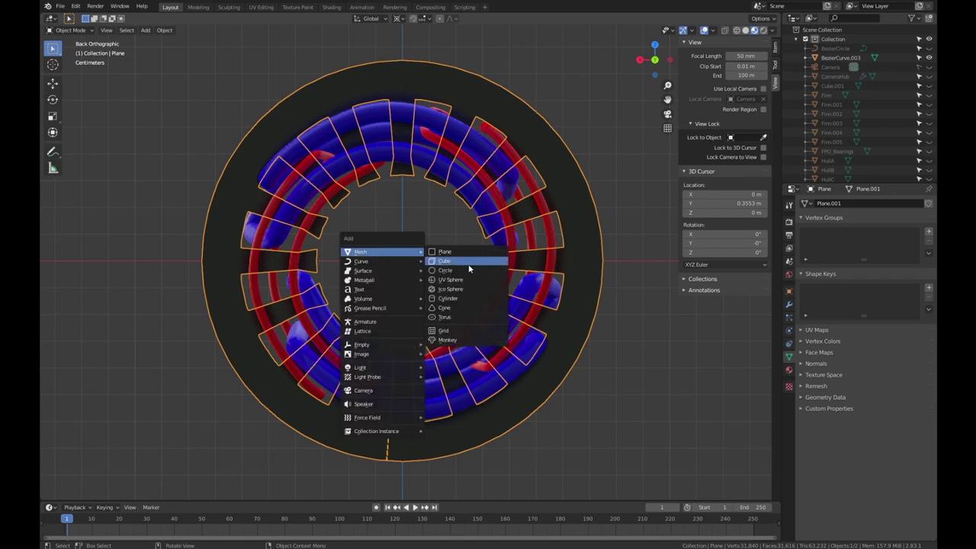
mouse_move(377, 262)
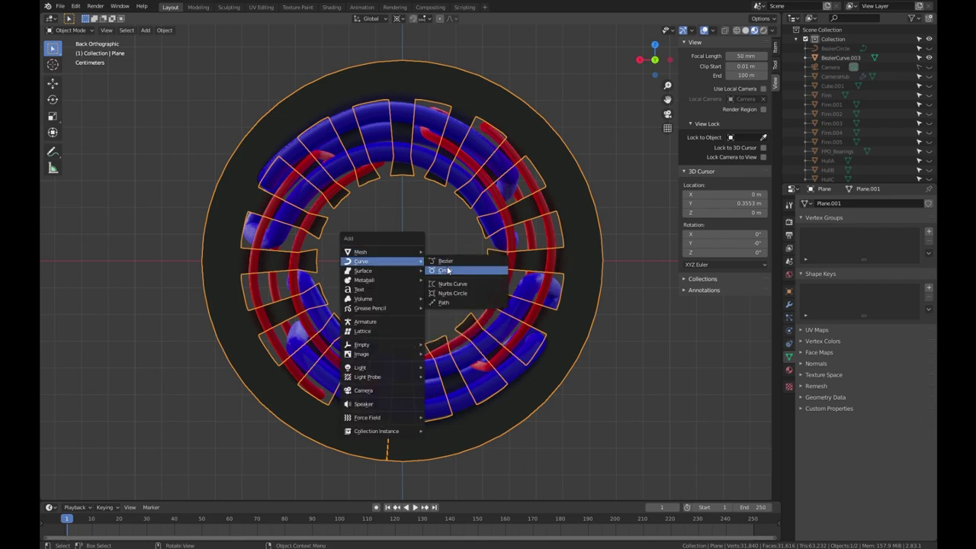
click(448, 271)
scroll(447, 272, down, 3)
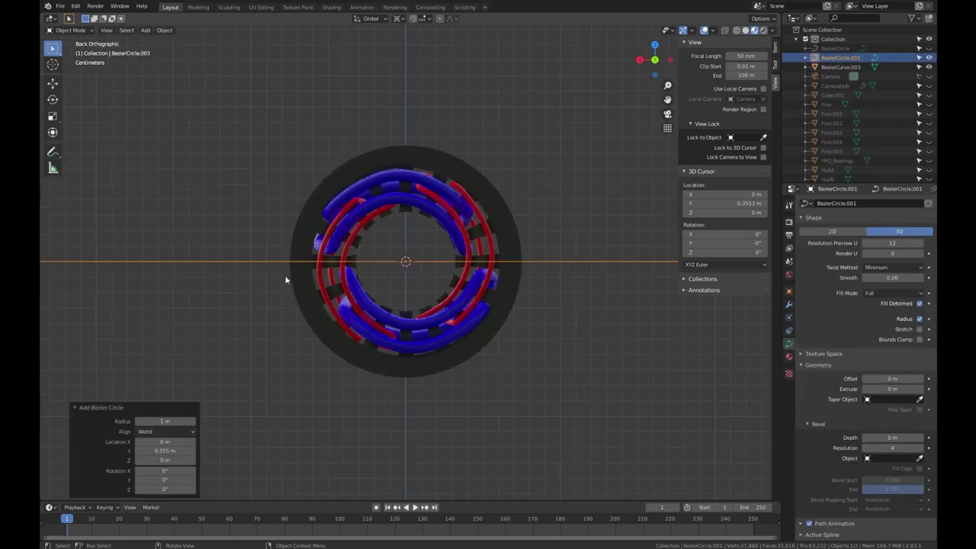
click(194, 421)
text(3CM)
key(Return)
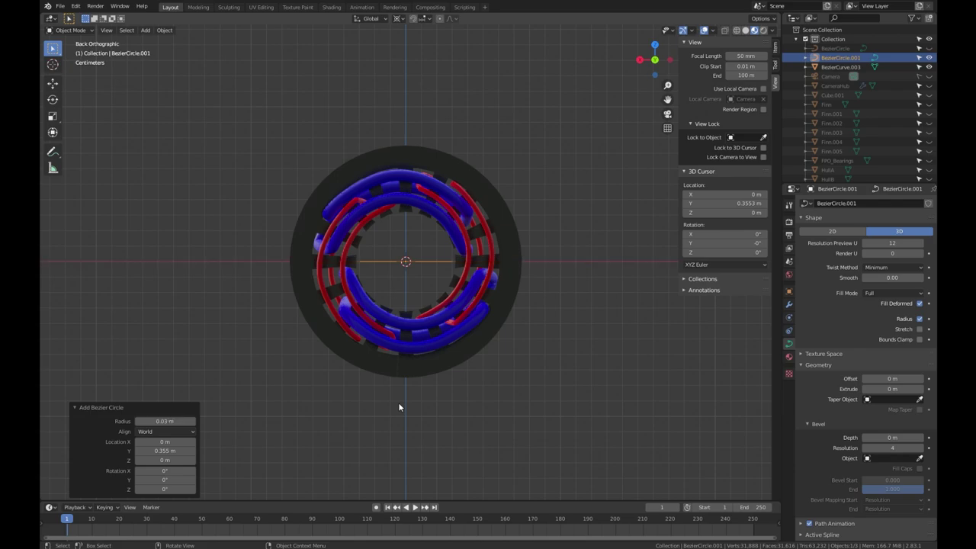
middle_drag(431, 301, 430, 322)
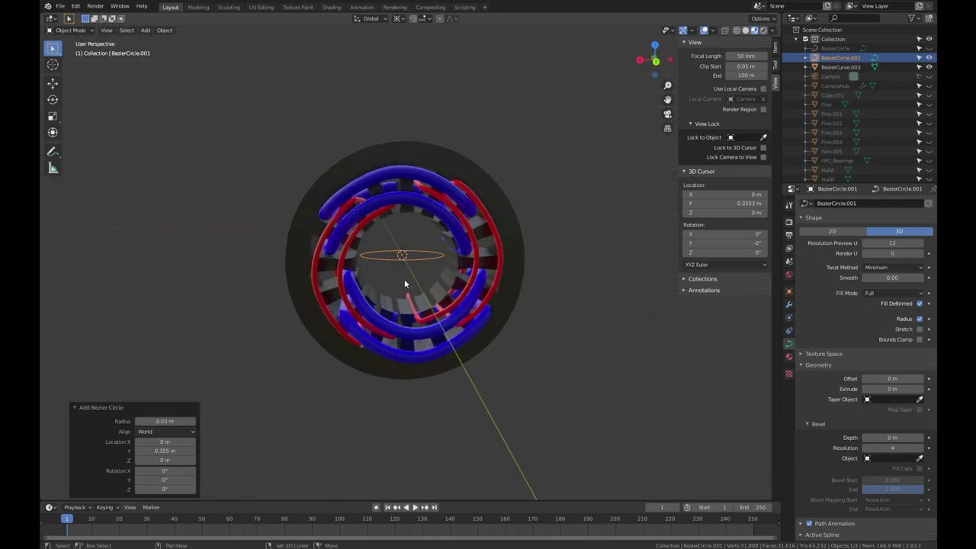
key(shift+a)
mouse_move(405, 284)
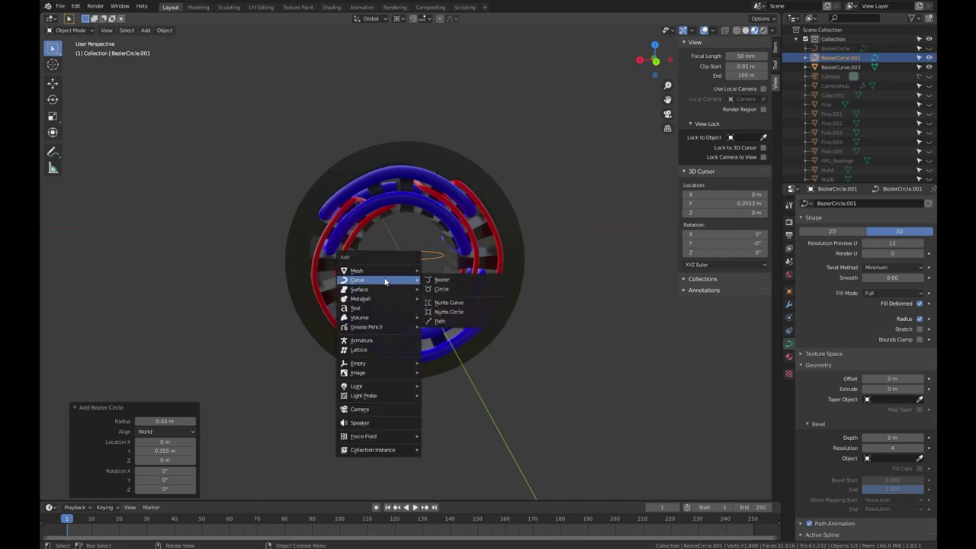
mouse_move(383, 271)
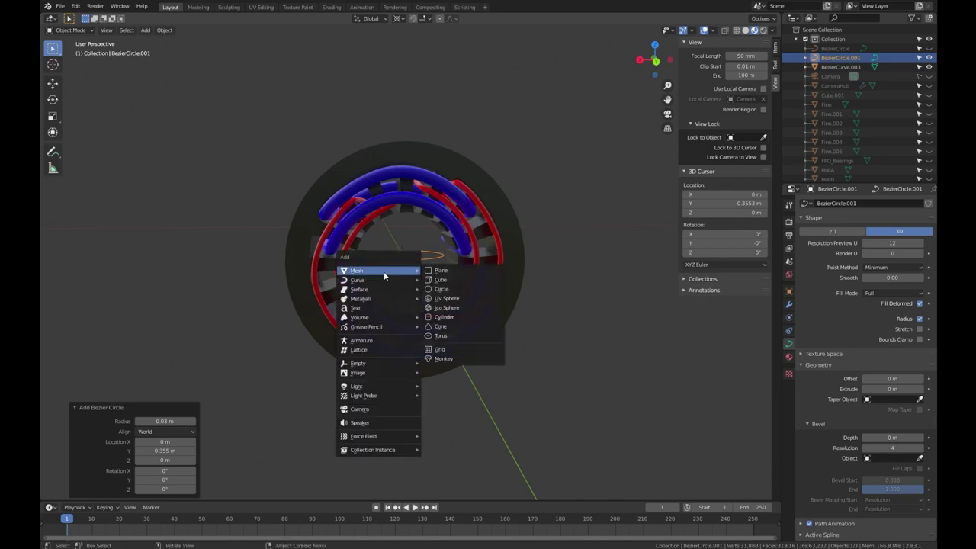
click(467, 289)
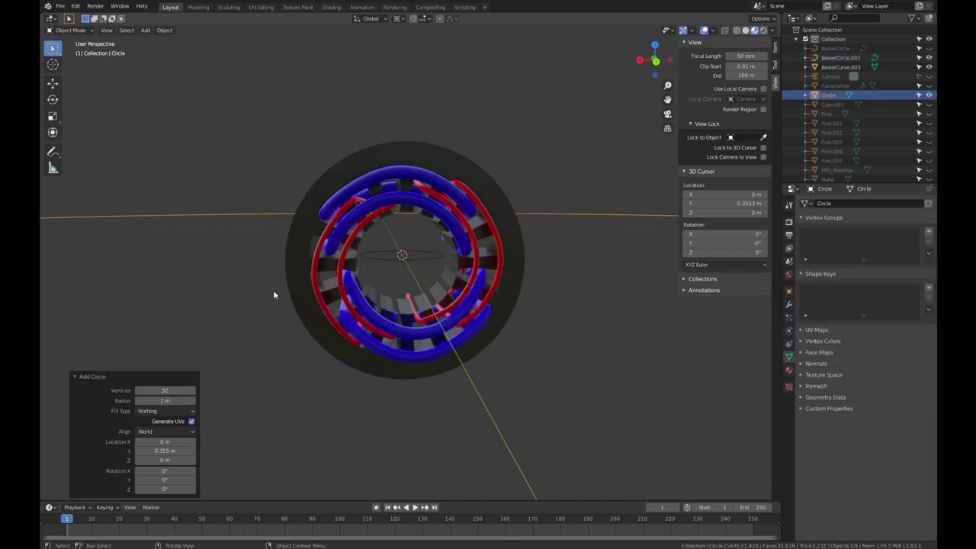
key(ctrl+z)
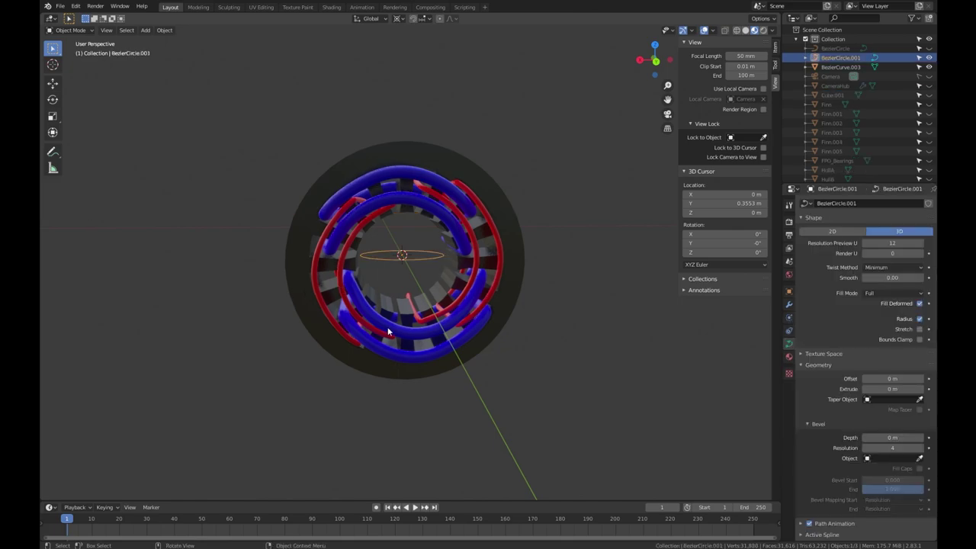
- Add a mesh cylinder at the centre of the stator
key(shift+a)
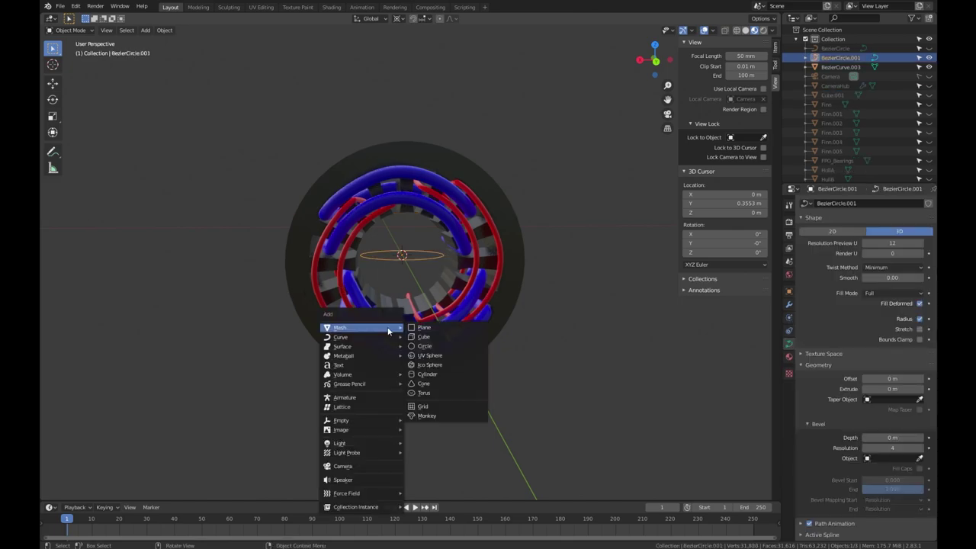
click(446, 374)
double_click(168, 380)
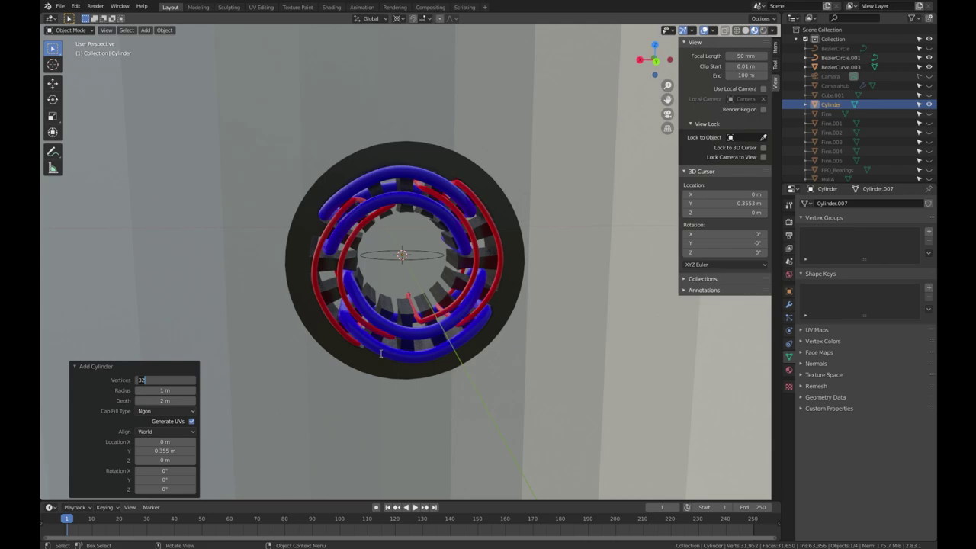
text(5mm)
key(Return)
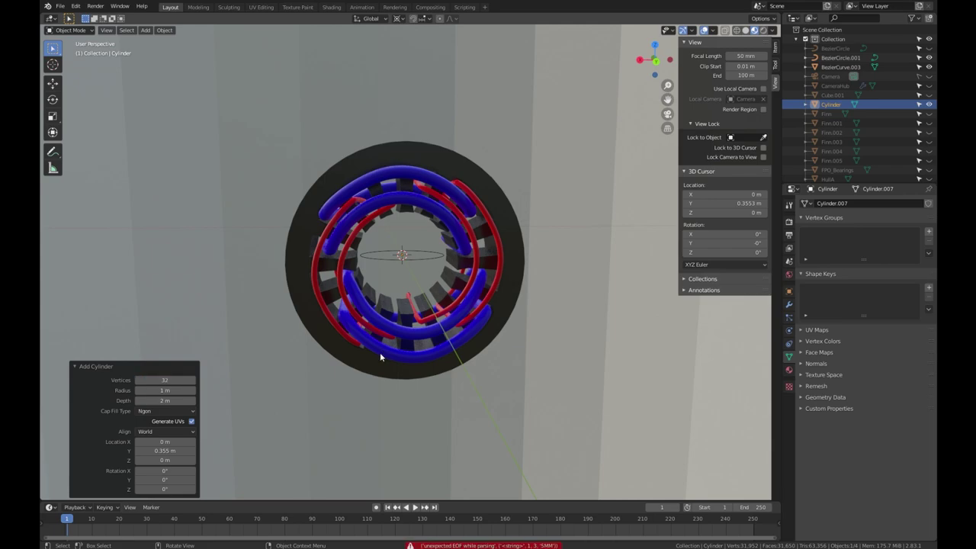
double_click(162, 379)
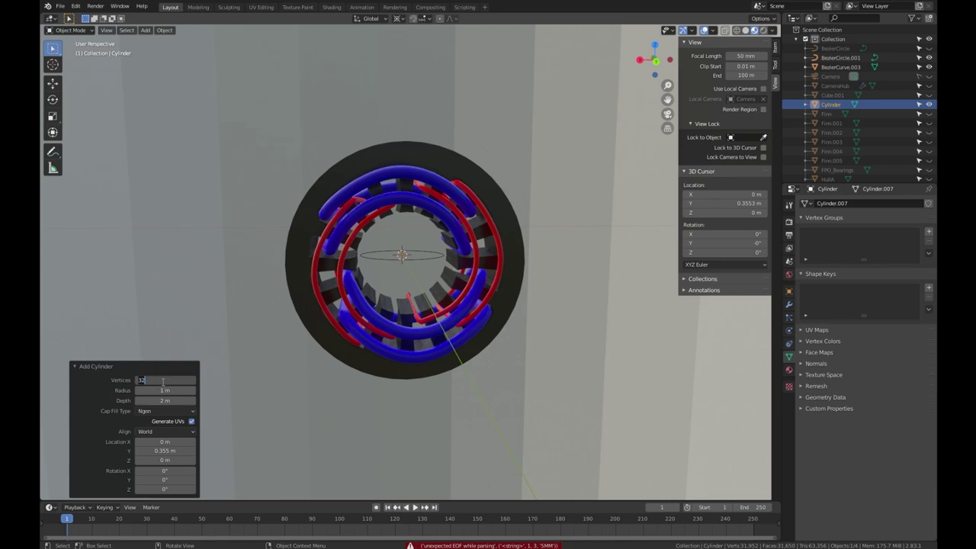
text(5mm)
key(Return)
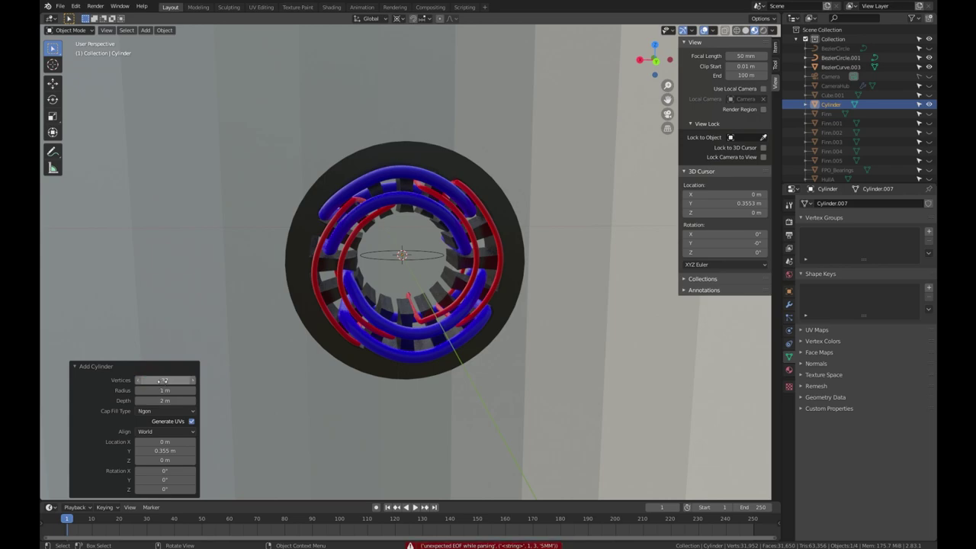
- Give the new cylinder 12 vertices, a 2.5 mm radius and a 50 mm depth
double_click(162, 379)
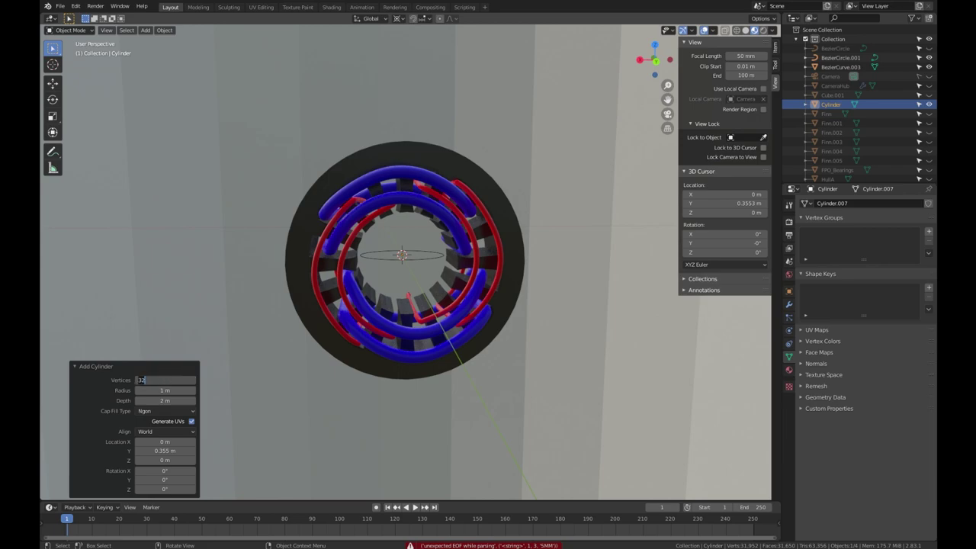
text(12)
key(Tab)
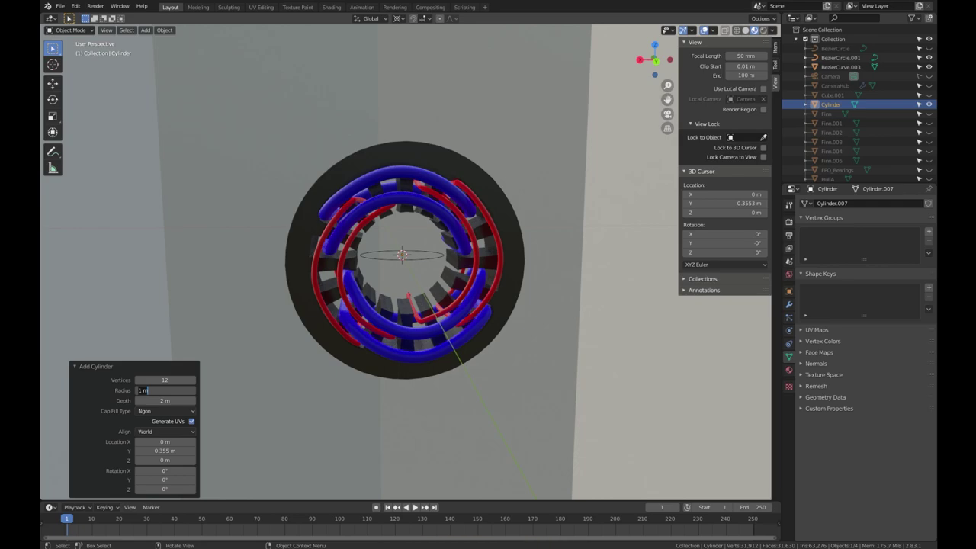
text(2.5MM)
key(Tab)
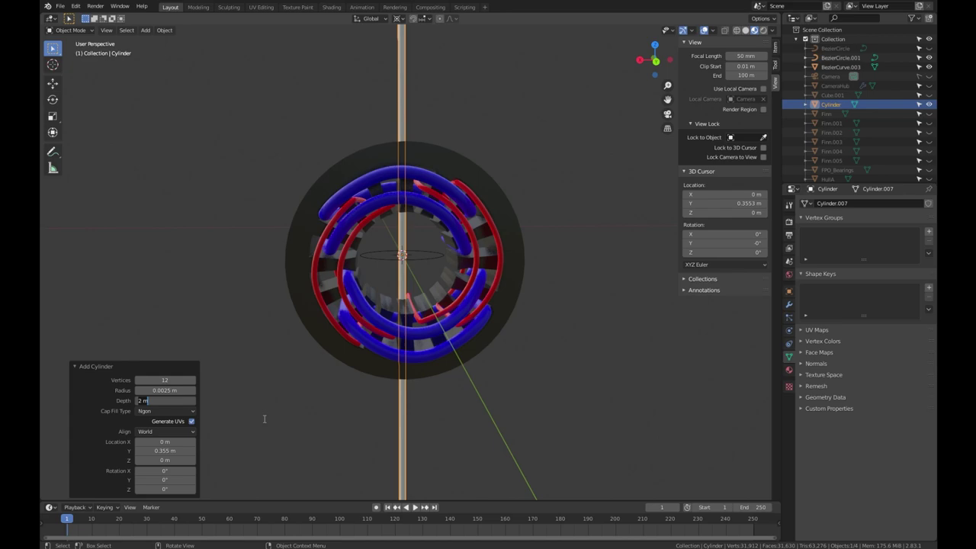
text(50MM)
key(Return)
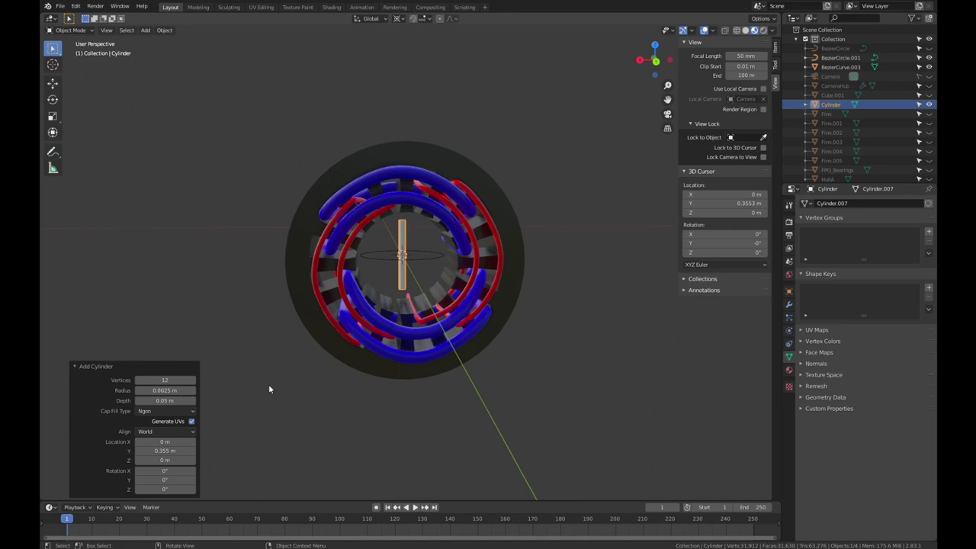
- Isolate the new cylinder and the small Bezier circle in local view, seen from above
scroll(380, 341, up, 10)
middle_drag(380, 342, 366, 288)
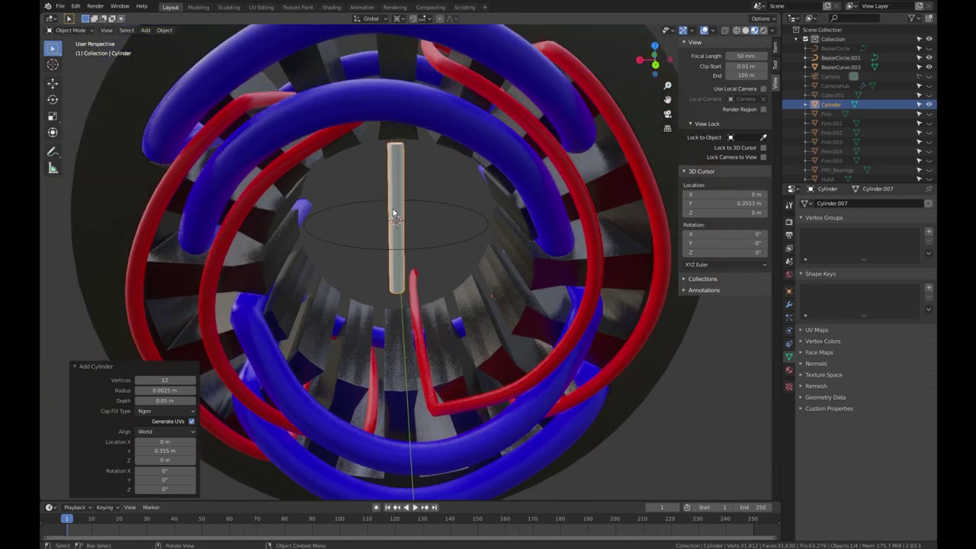
shift+click(433, 247)
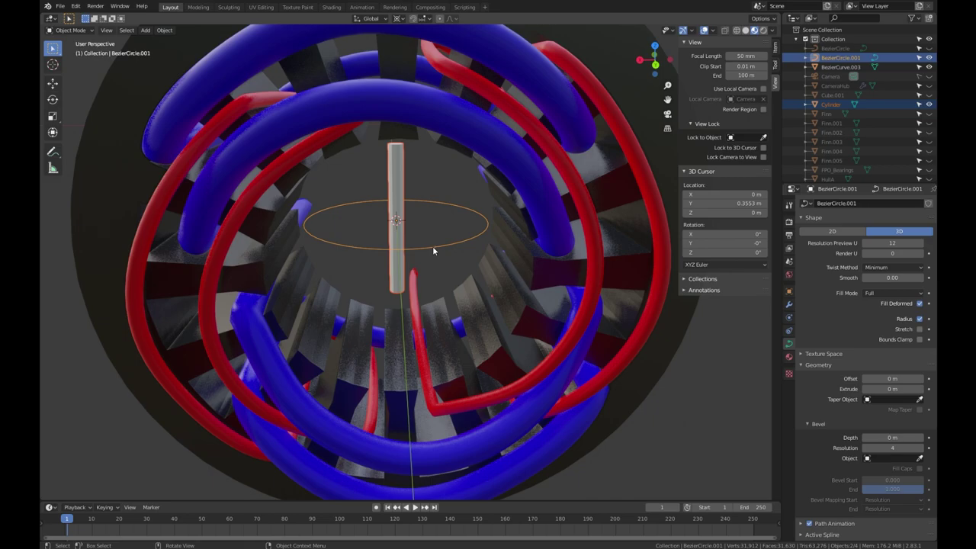
key(KP_Divide)
key(KP_Divide)
middle_drag(435, 223, 469, 197)
key(KP_7)
scroll(460, 174, up, 5)
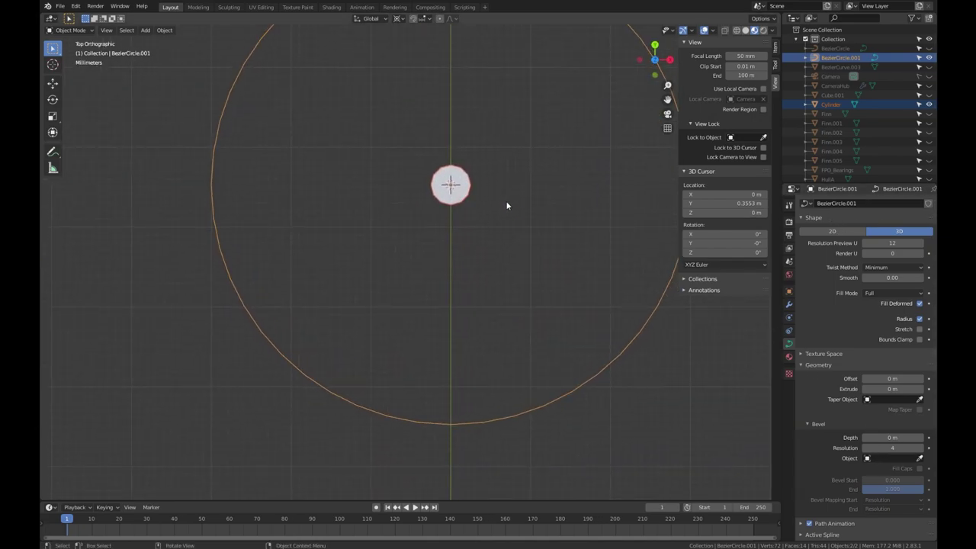
- Add an Array modifier with a count of 15 to the cylinder
click(457, 193)
click(789, 304)
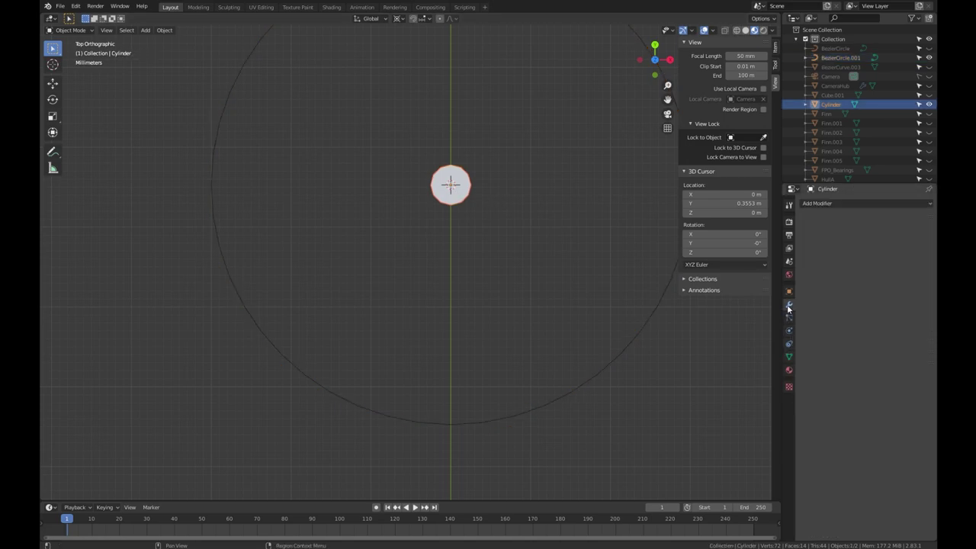
click(886, 206)
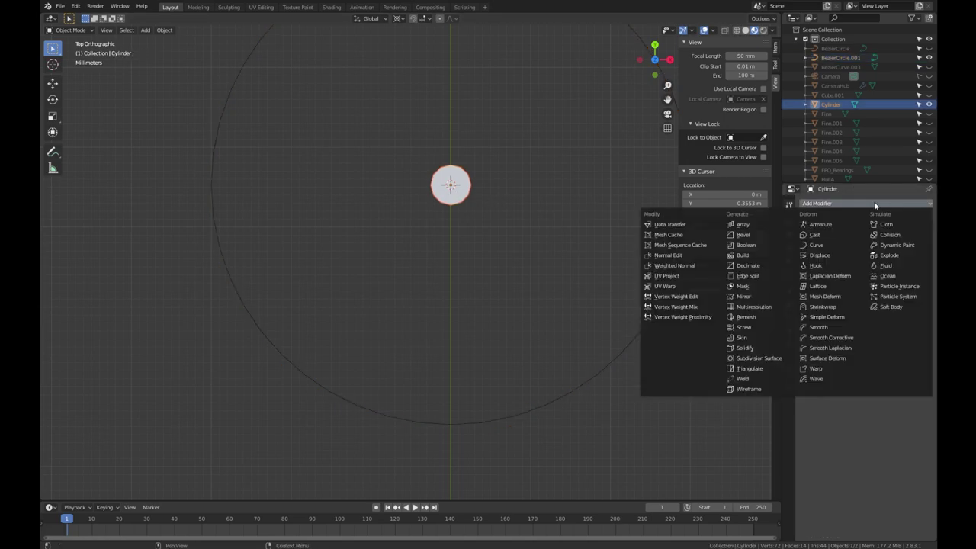
click(746, 221)
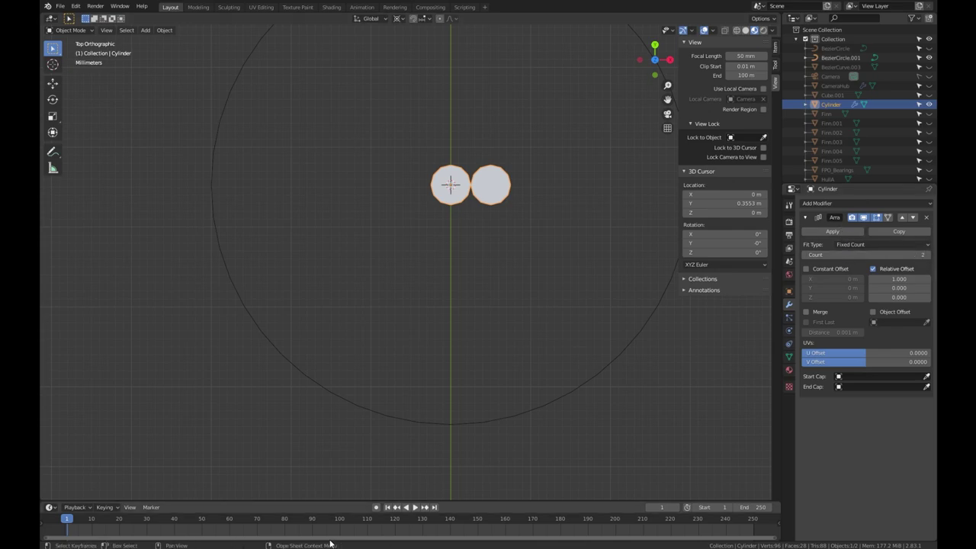
click(914, 256)
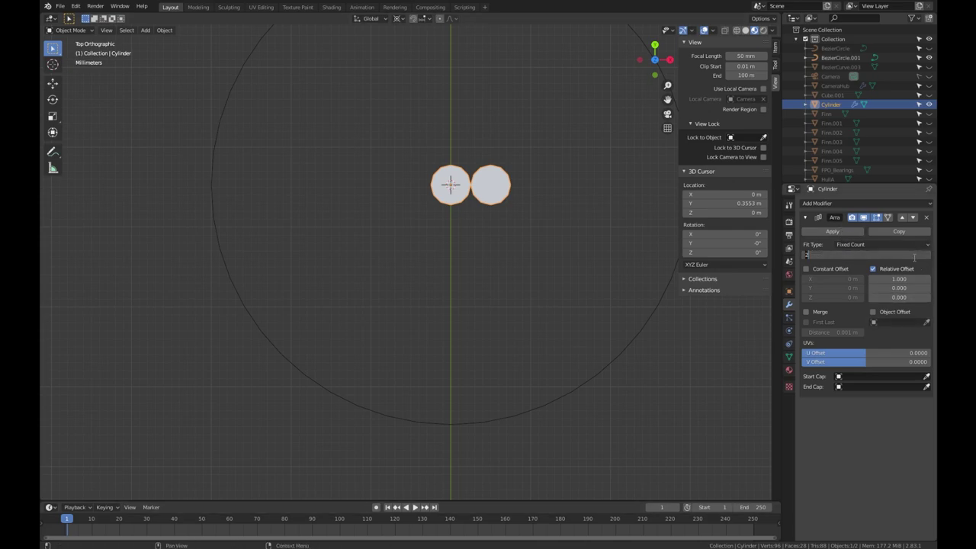
text(17)
key(Return)
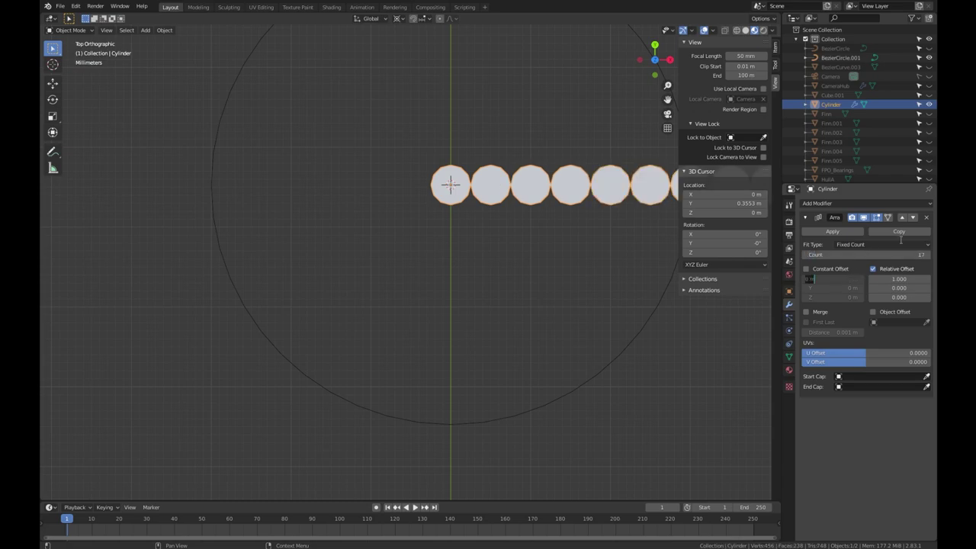
click(922, 256)
text(15)
key(Return)
- Switch the array from relative to constant offset and set its X distance to 1.25664/100 m
click(874, 269)
click(806, 268)
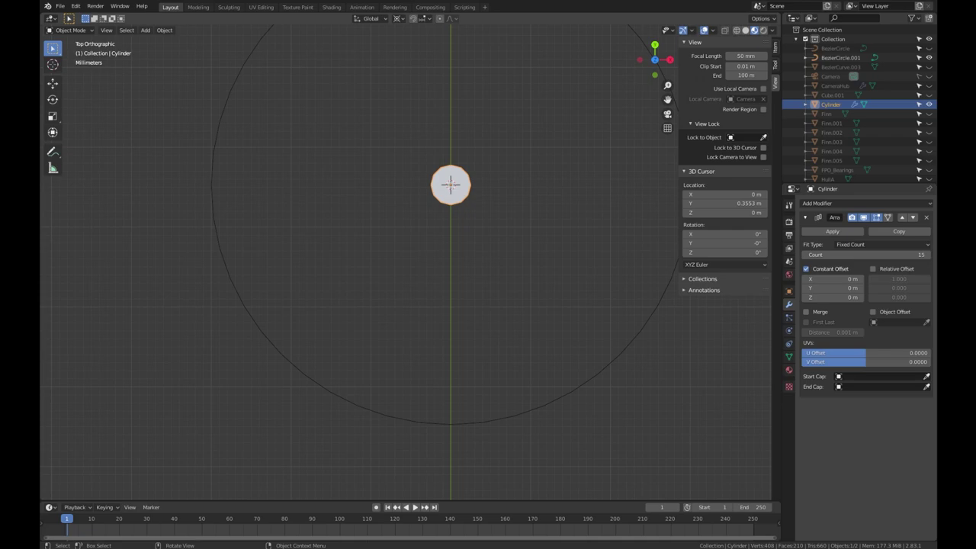
click(846, 279)
text(1.25664)
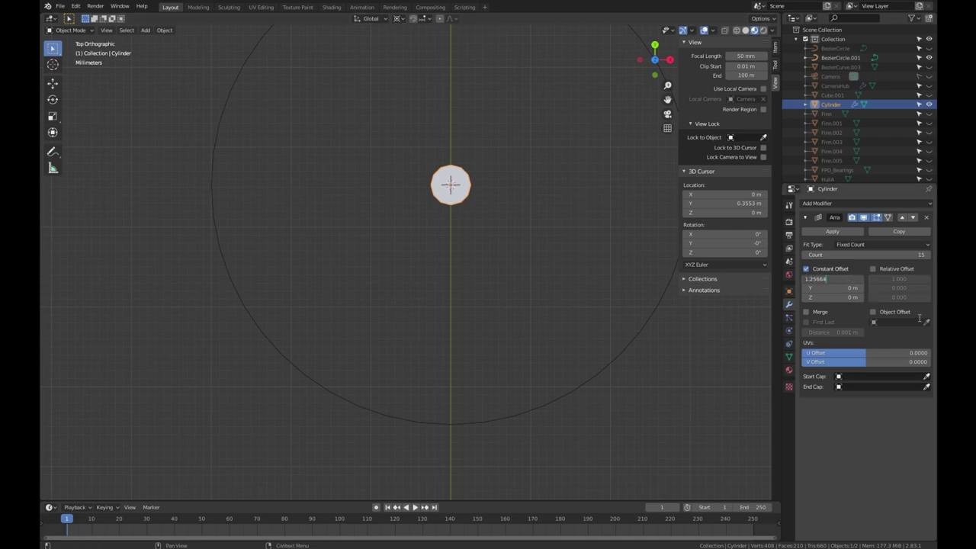
text(/100)
key(Return)
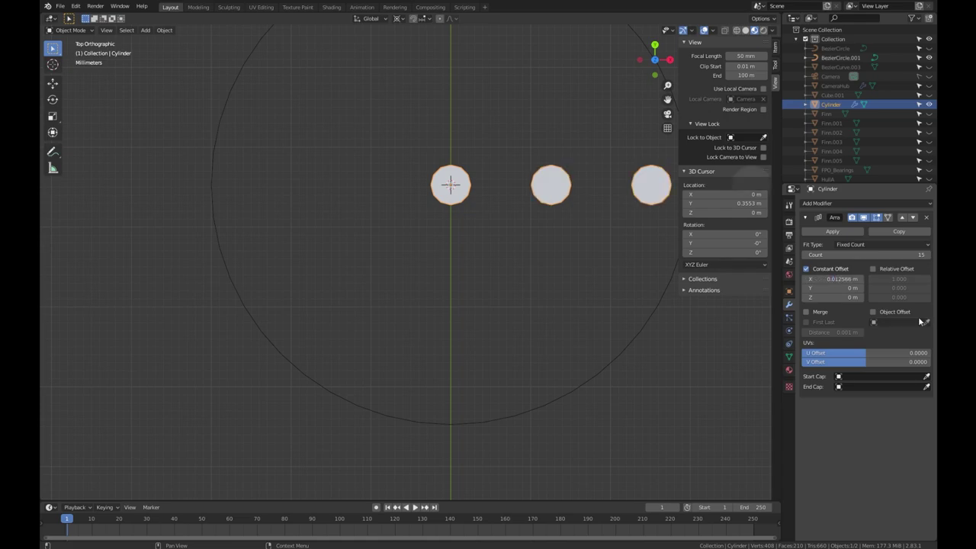
- Add a Curve modifier to the cylinder with BezierCircle.001 as its curve object
click(854, 201)
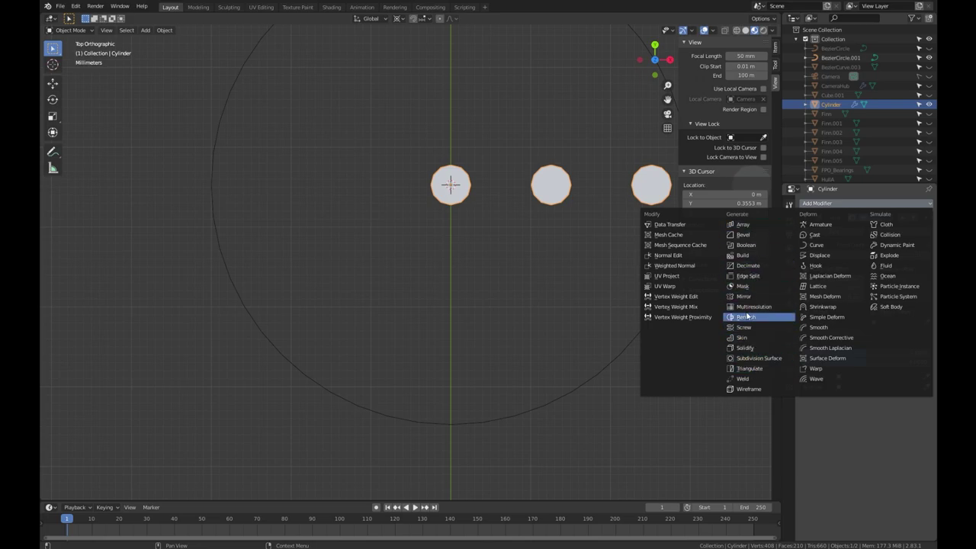
click(834, 245)
click(854, 442)
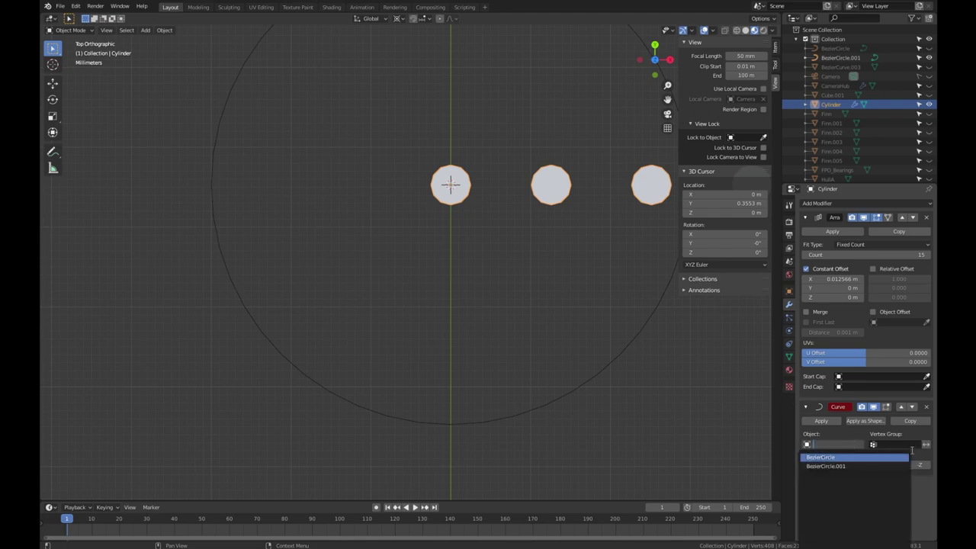
key(Escape)
click(860, 444)
click(643, 318)
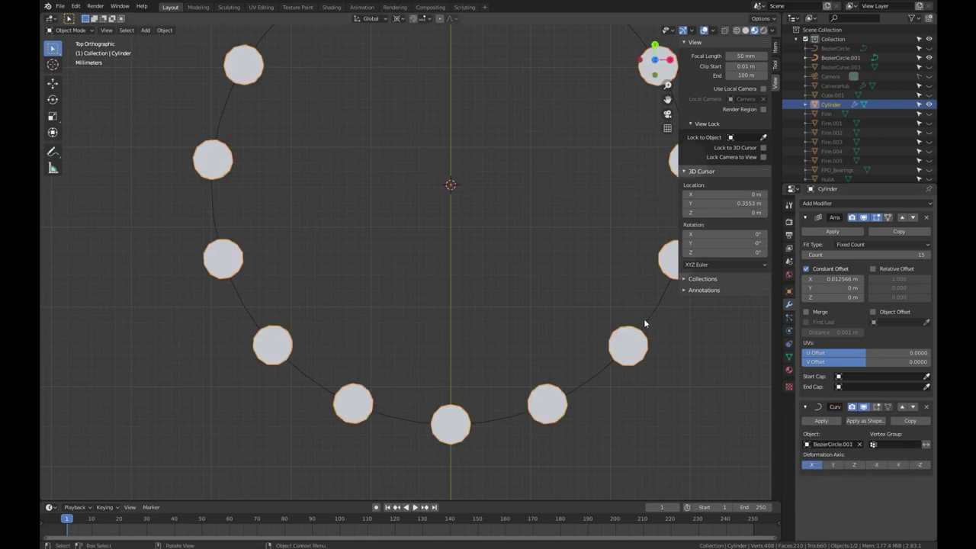
scroll(575, 282, down, 4)
scroll(463, 228, up, 6)
- Move the cylinder's mesh about 2 mm along negative Y in Edit Mode and return to Object Mode
key(Tab)
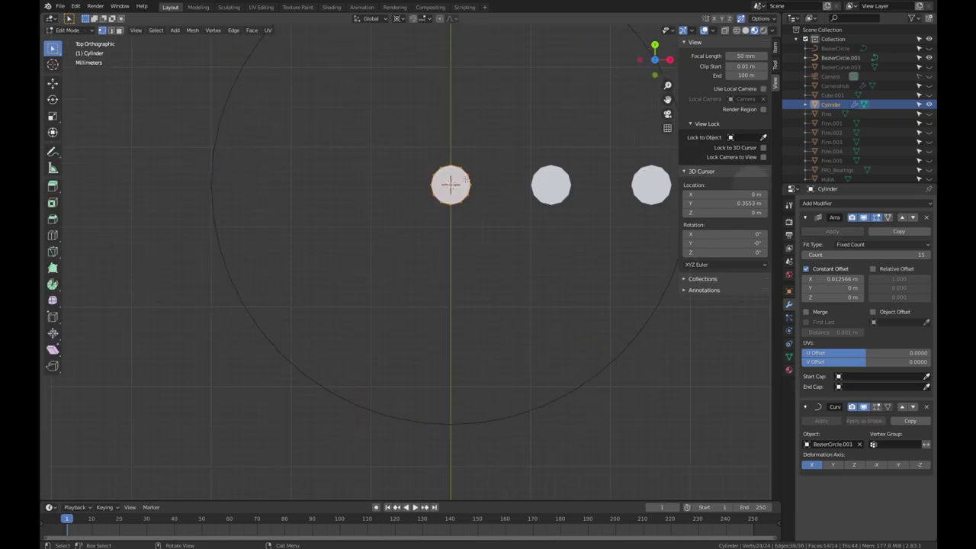
shift+middle_drag(465, 190, 450, 243)
key(g)
key(y)
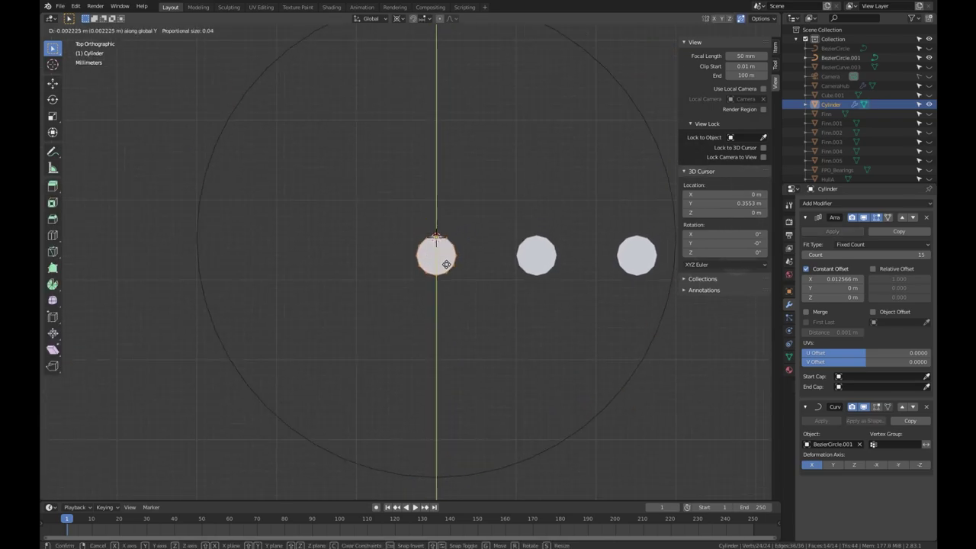
click(446, 267)
key(Tab)
scroll(532, 262, down, 5)
middle_drag(533, 262, 429, 193)
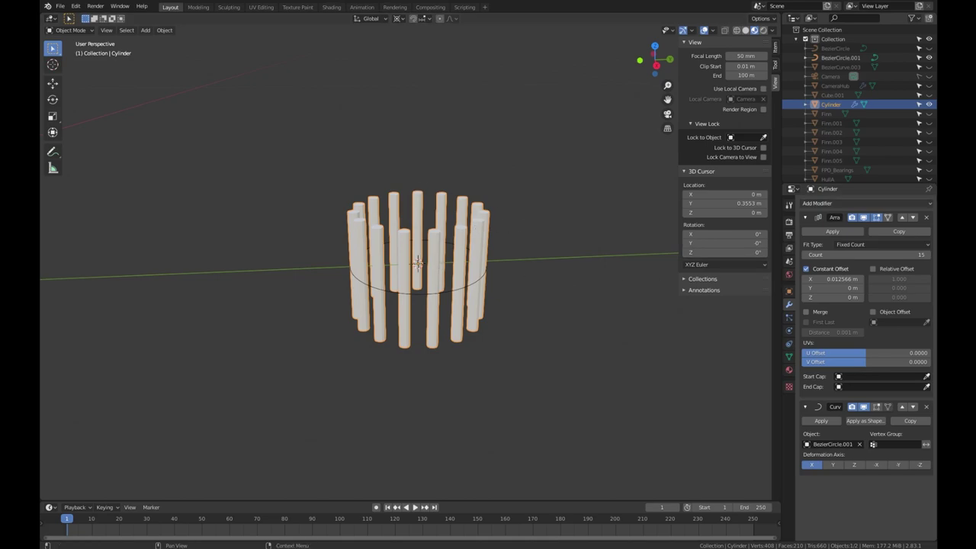
- Apply the cylinder's Array and Curve modifiers and enter Edit Mode on the resulting ring of rods
click(823, 232)
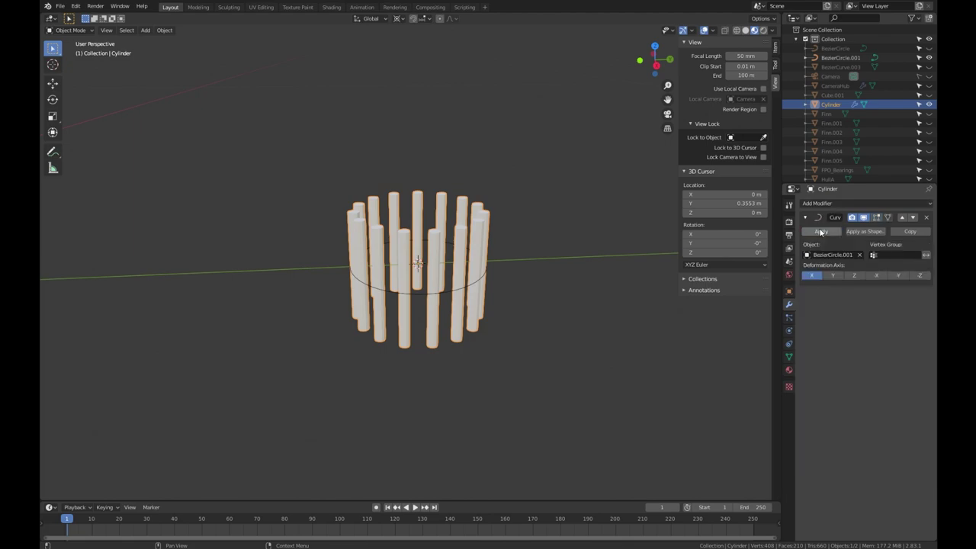
click(824, 232)
key(Tab)
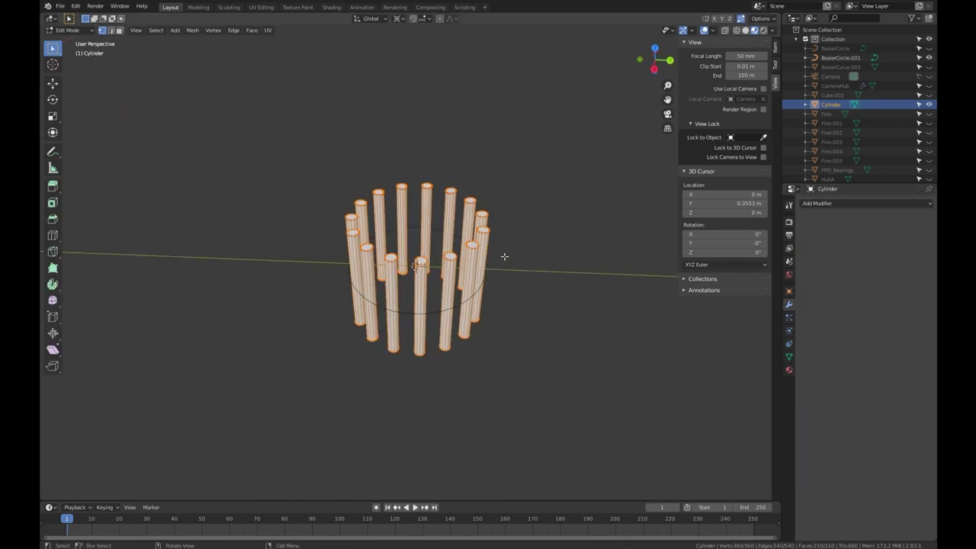
- Select all the rods' upper ends with X-ray enabled and rotate them about -15° in top view to slant the rods
key(KP_1)
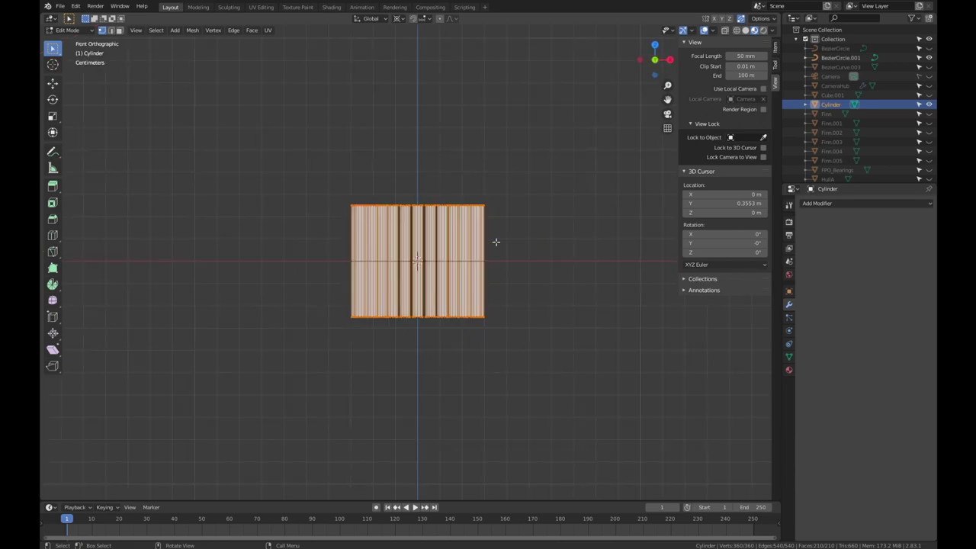
scroll(523, 157, up, 4)
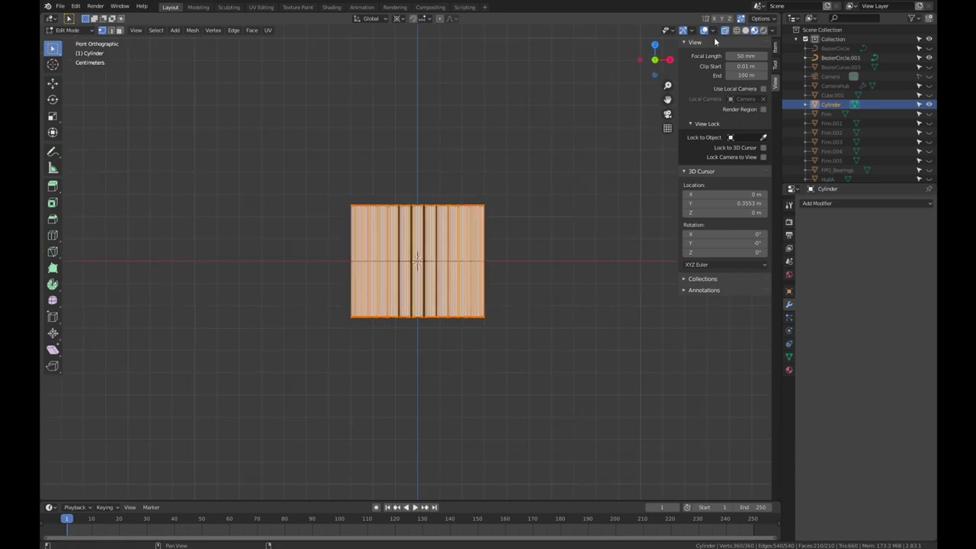
key(alt+a)
drag(218, 72, 602, 189)
key(KP_7)
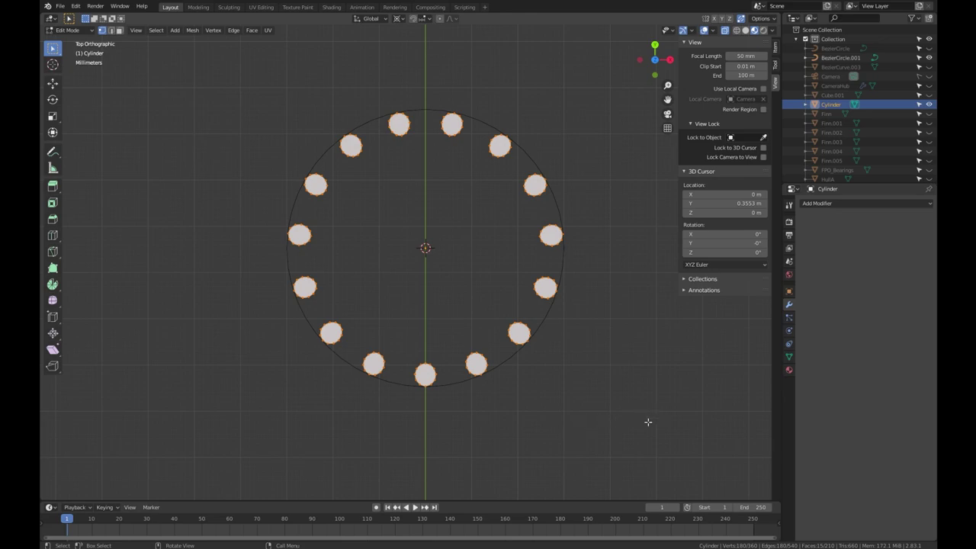
key(r)
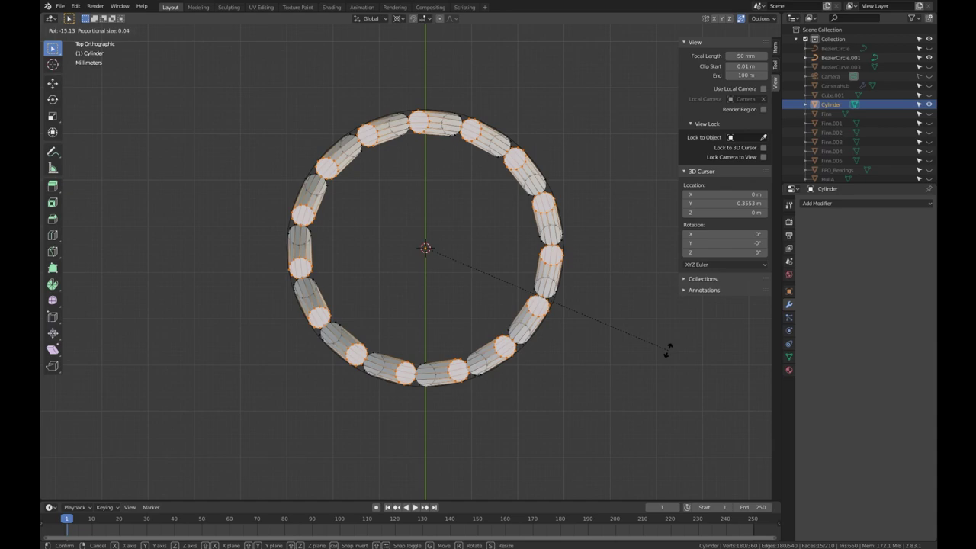
click(667, 351)
middle_drag(457, 381, 450, 302)
scroll(462, 301, down, 4)
middle_drag(514, 273, 579, 294)
key(Tab)
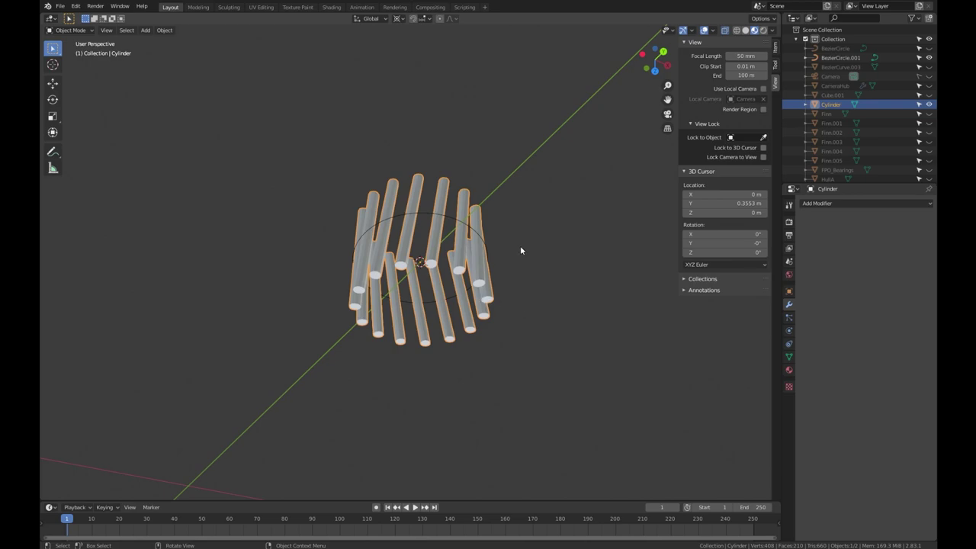
- Exit local view and hide the tail section, propeller and bearings to expose the stator
key(KP_Divide)
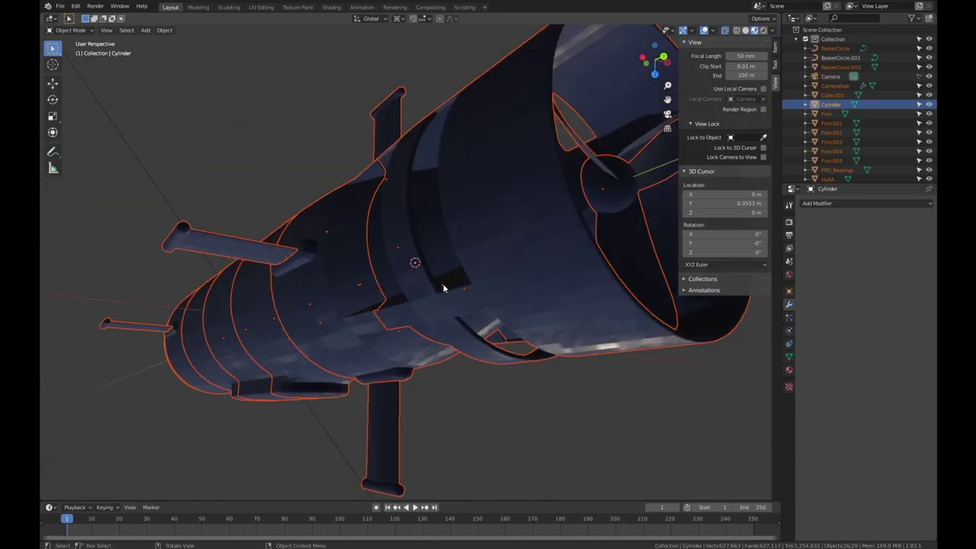
middle_drag(445, 290, 426, 302)
click(431, 297)
scroll(443, 302, up, 3)
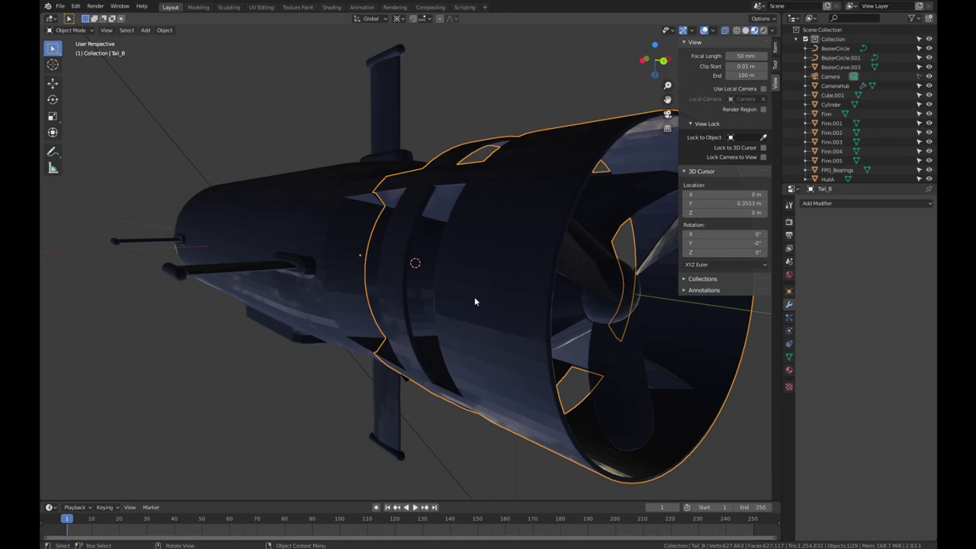
key(h)
click(591, 290)
key(h)
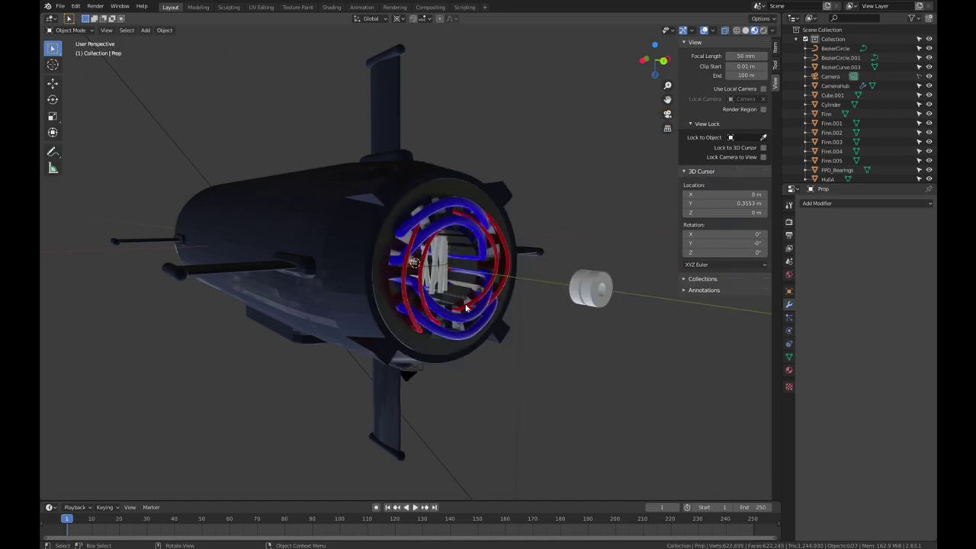
click(607, 305)
key(h)
scroll(529, 300, up, 2)
middle_drag(529, 300, 451, 266)
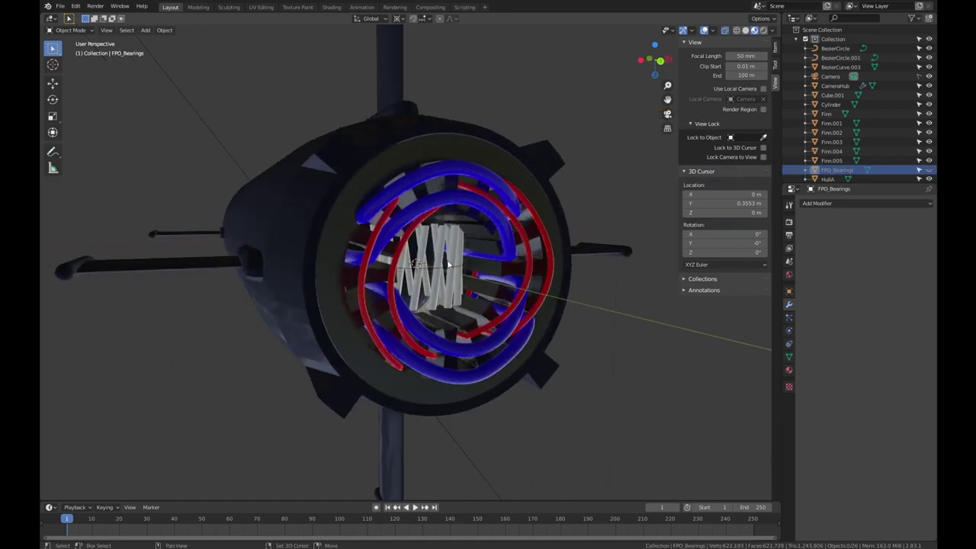
- Rotate the ring of slanted rods 90° about the X axis to align it with the stator's axis
click(451, 264)
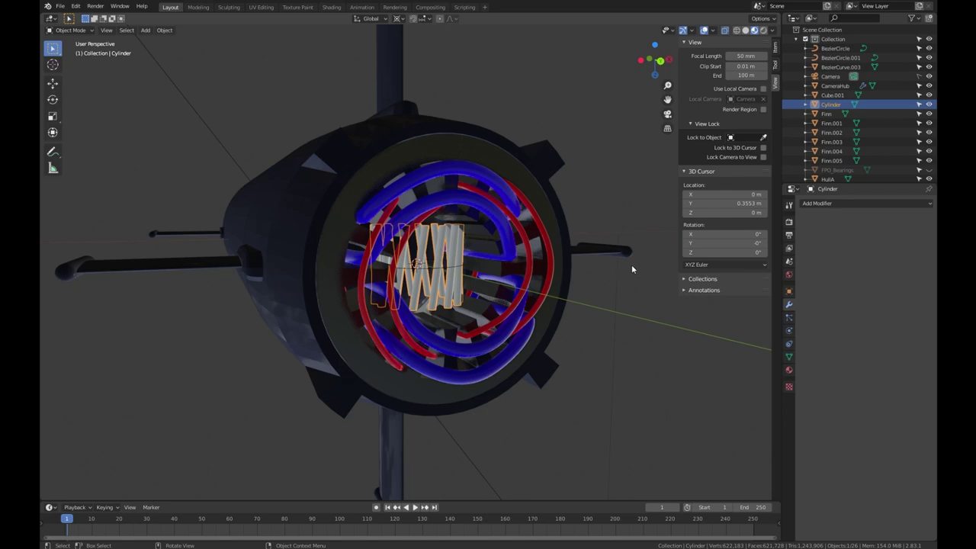
key(r)
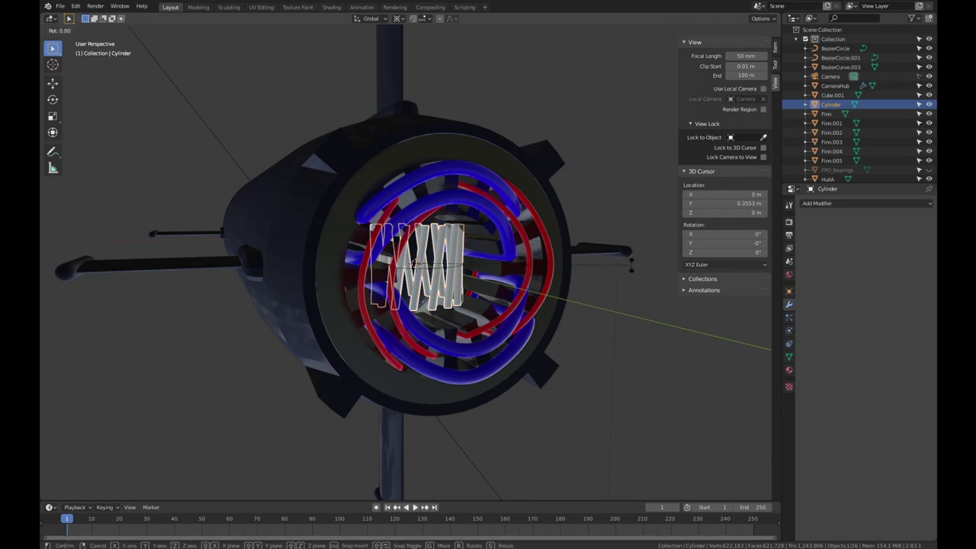
key(y)
text(x)
text(90)
key(Return)
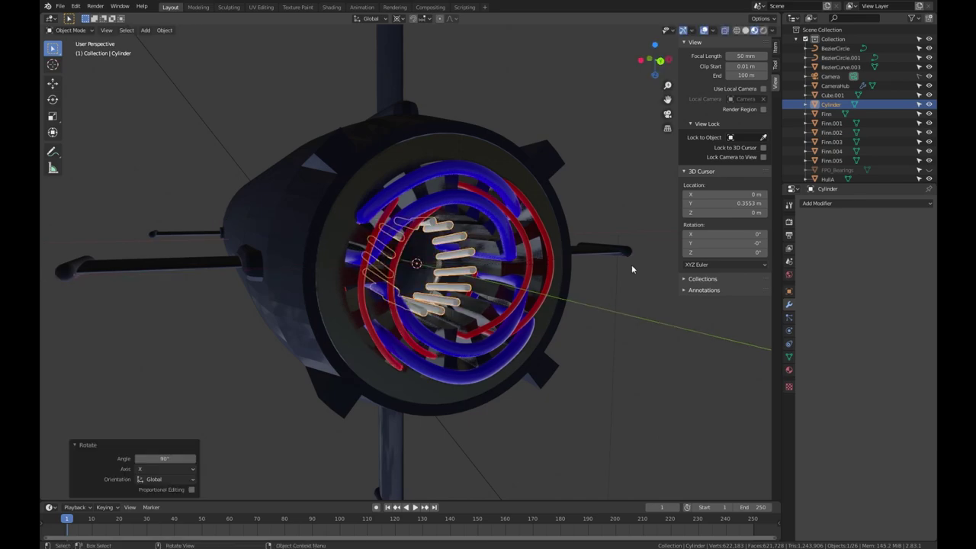
middle_drag(514, 257, 420, 171)
scroll(394, 258, up, 4)
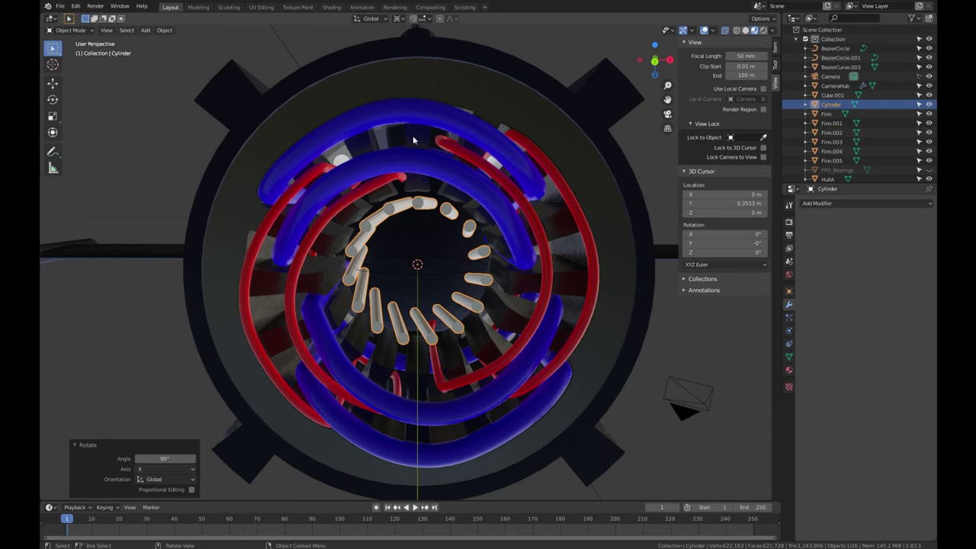
- Hide everything except the stator core, the coils and the ring of rods, and select the stator core
key(alt+a)
key(a)
click(495, 213)
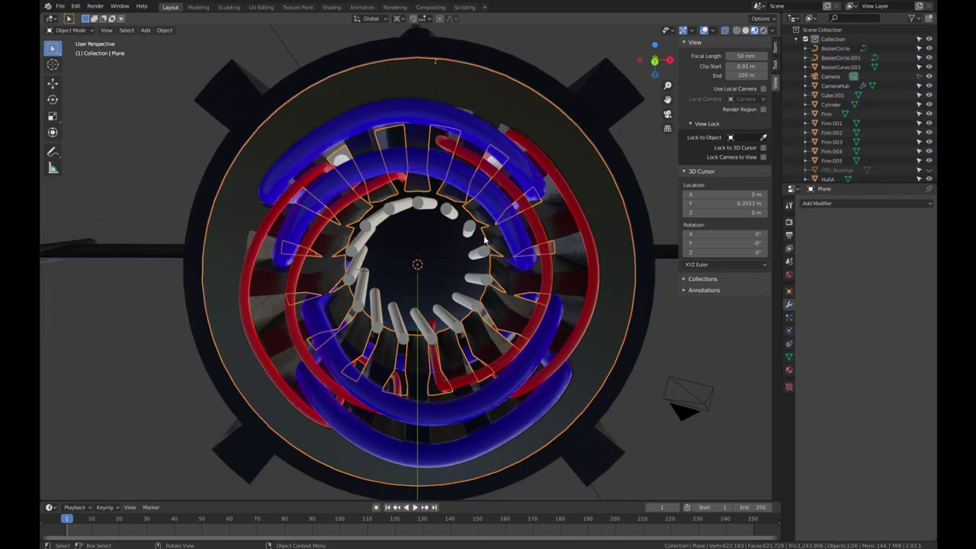
scroll(534, 217, down, 4)
key(alt+a)
click(508, 238)
shift+click(493, 242)
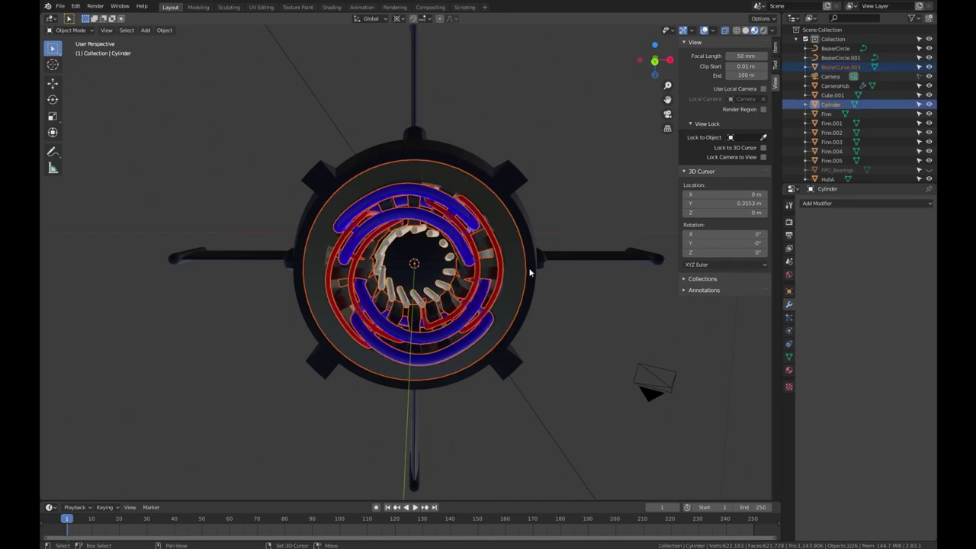
key(shift+h)
middle_drag(492, 188, 402, 242)
click(403, 242)
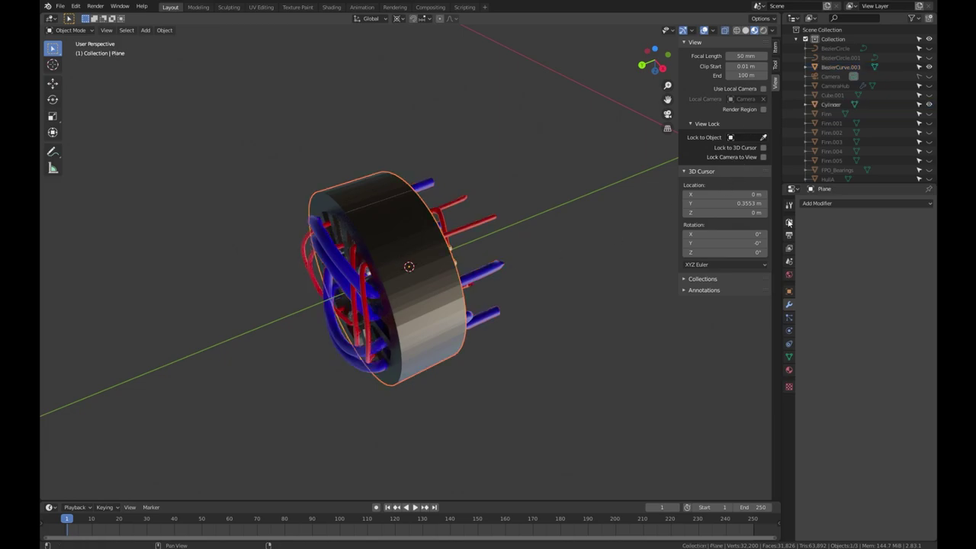
- Set the stator core's viewport display to Wire so the parts inside it can be seen
click(788, 357)
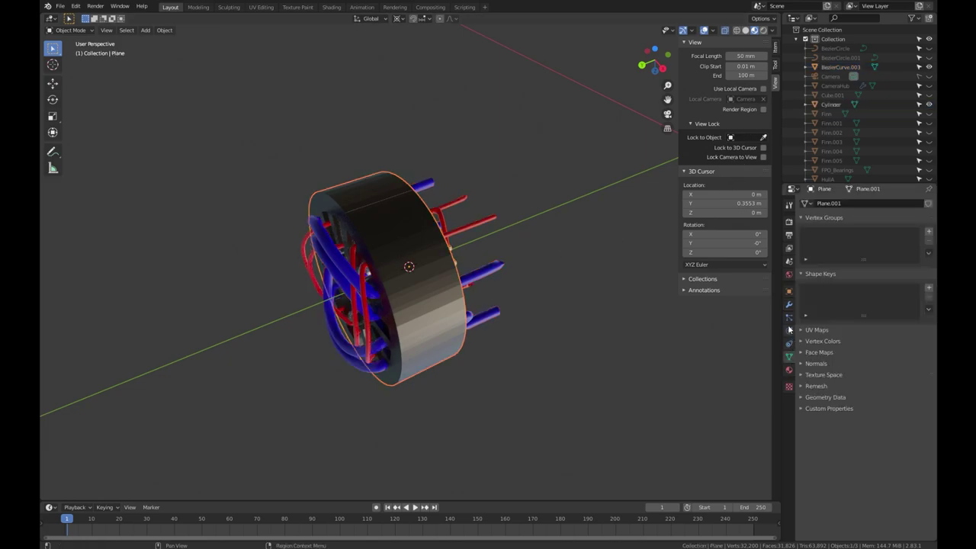
click(789, 292)
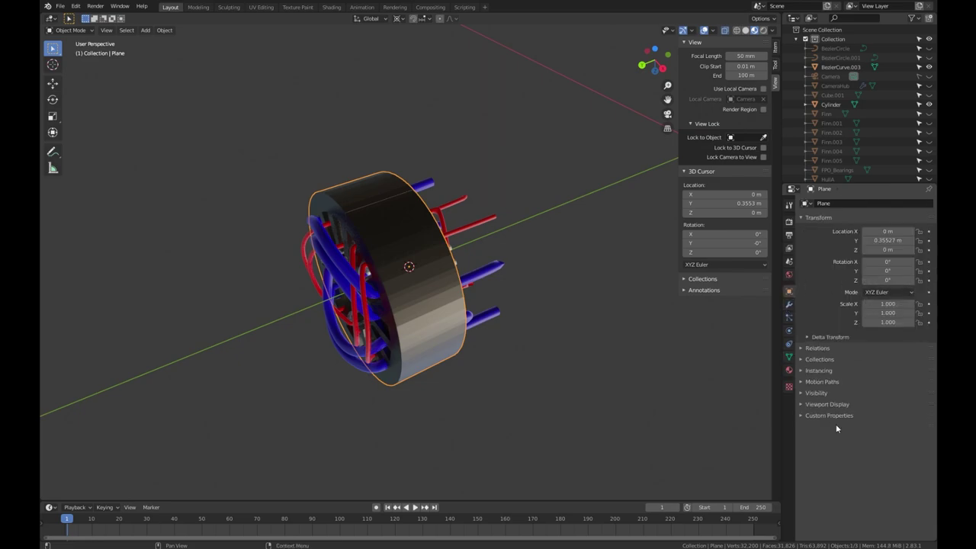
click(803, 393)
click(803, 392)
click(803, 405)
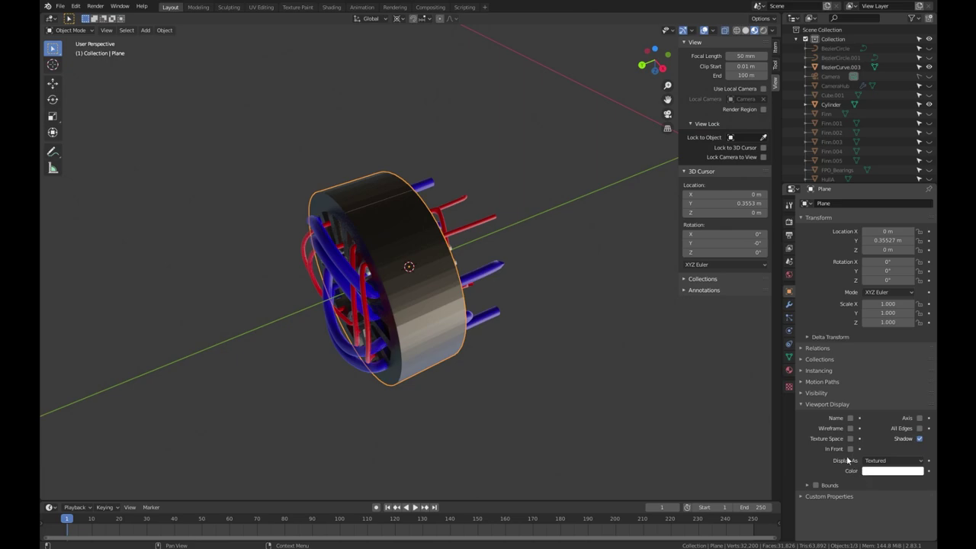
click(850, 428)
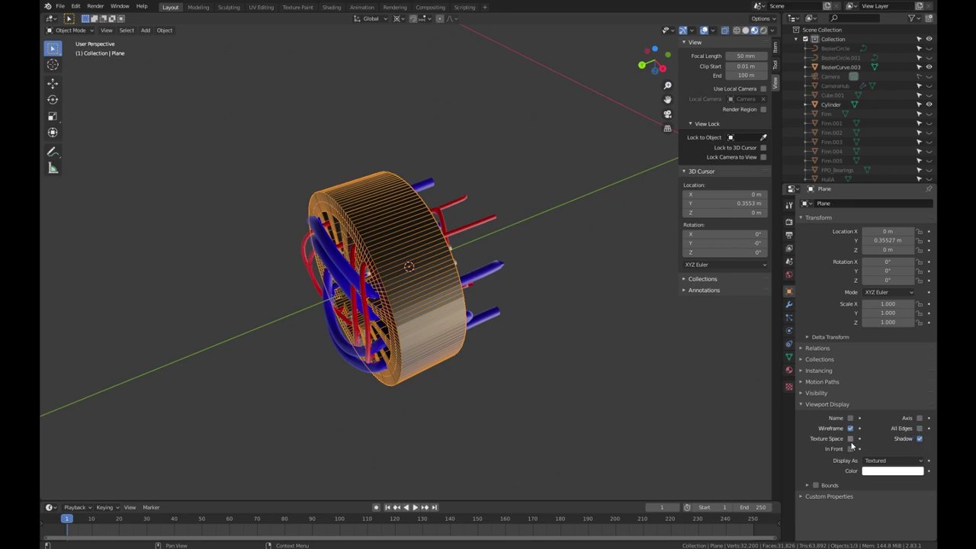
click(889, 462)
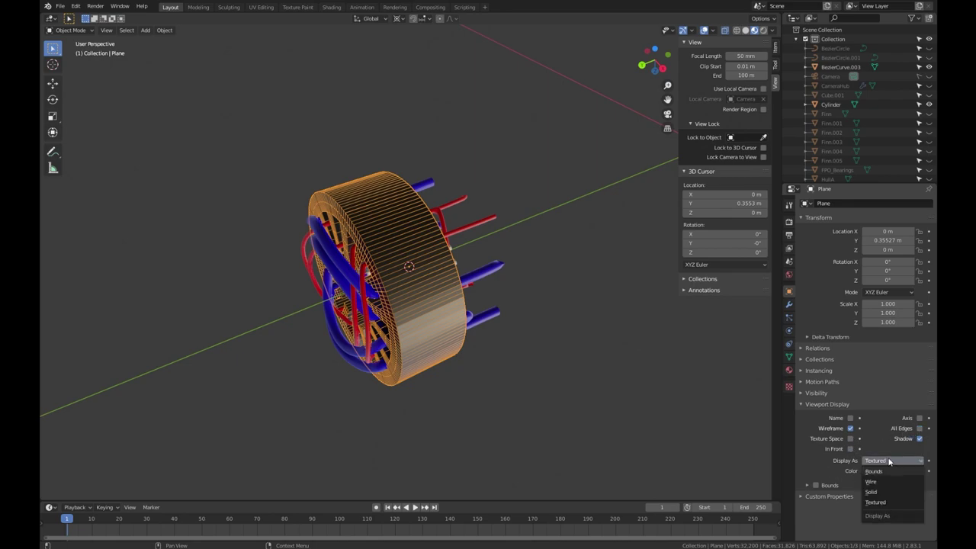
click(871, 482)
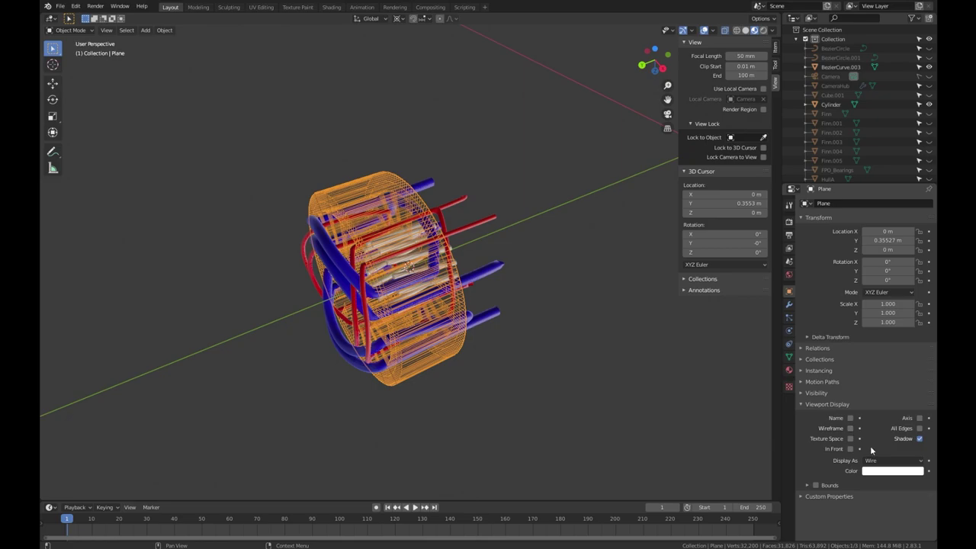
- Deselect the stator core and examine the slanted rods and coils inside the wireframe from several angles
middle_drag(415, 231, 473, 232)
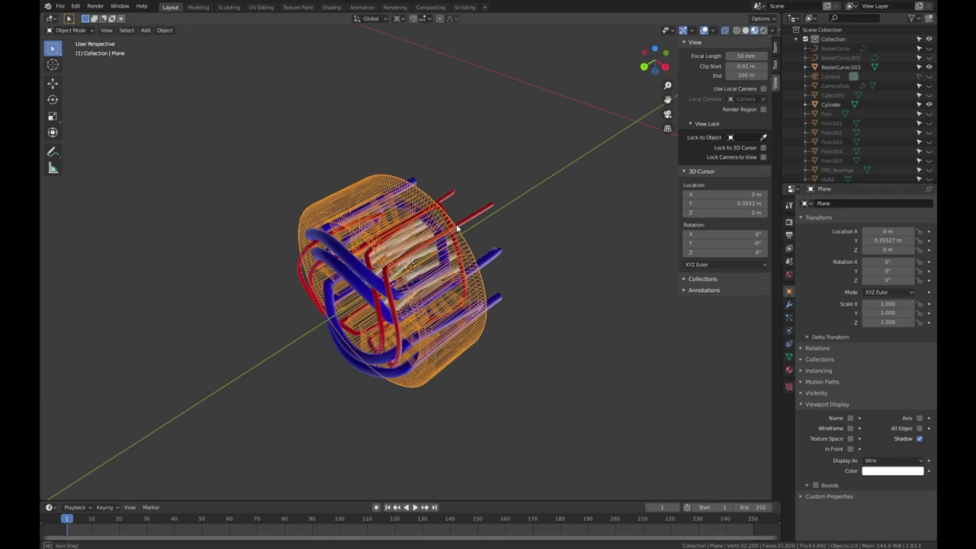
click(545, 263)
middle_drag(546, 264, 521, 323)
scroll(337, 257, up, 5)
middle_drag(337, 257, 343, 119)
middle_drag(369, 181, 504, 255)
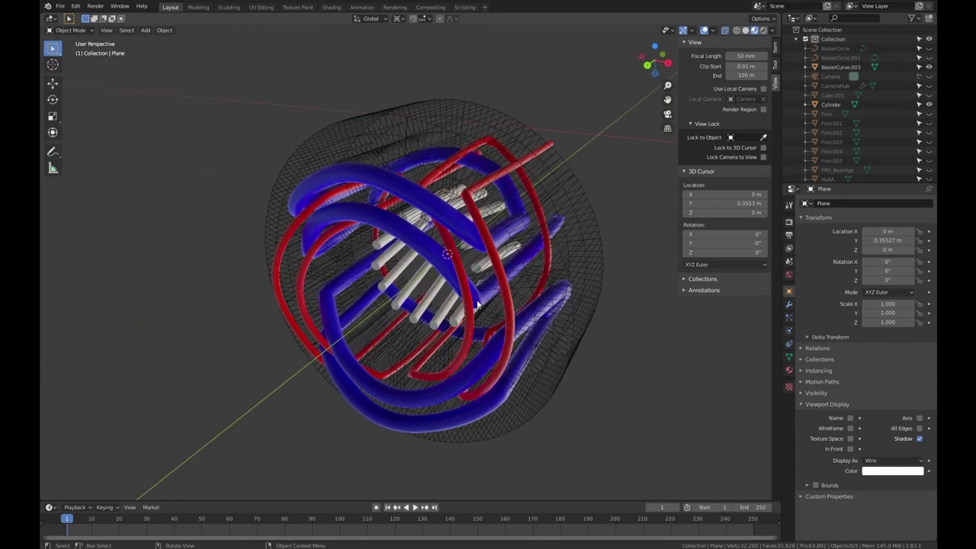
middle_drag(482, 305, 428, 279)
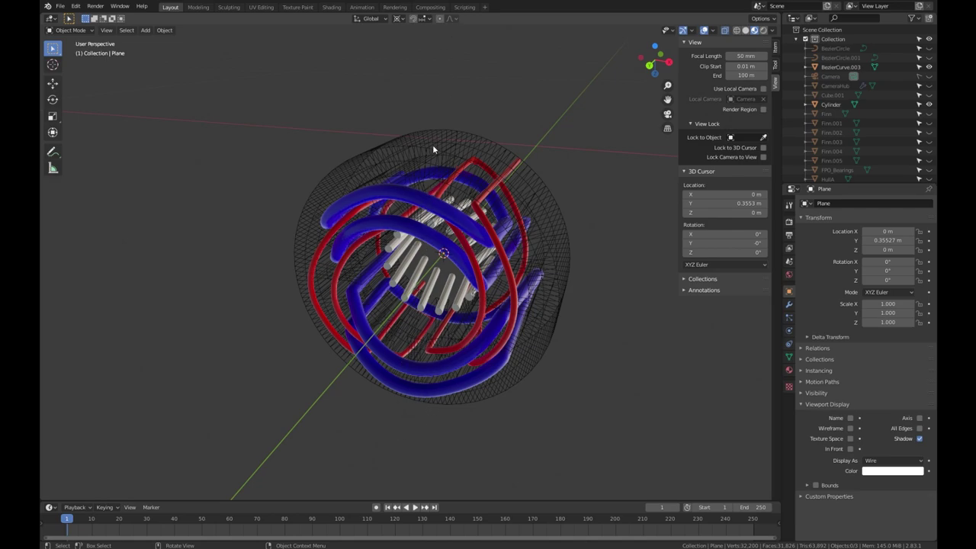
middle_drag(440, 328, 418, 313)
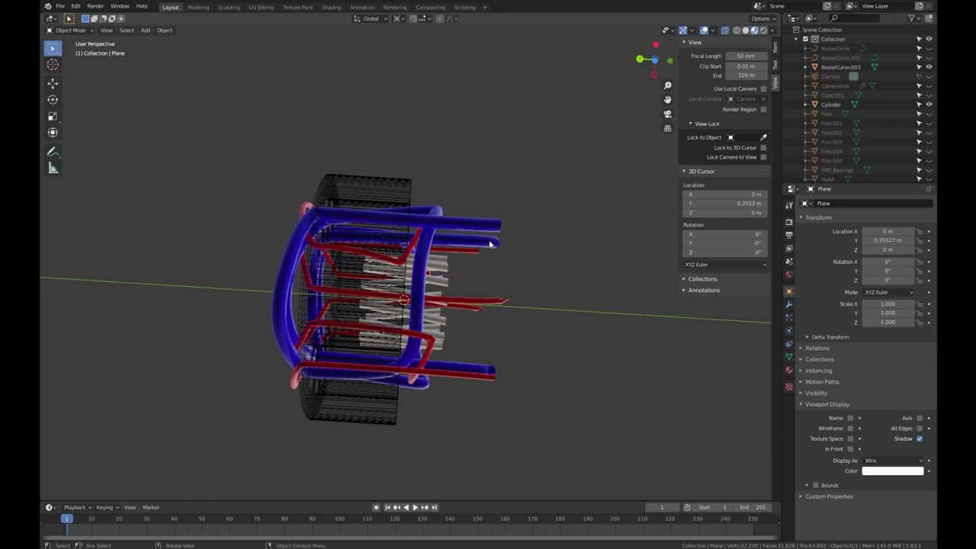
- Draw an annotation arrow along the stator's axis in top view and colour it blue
key(KP_7)
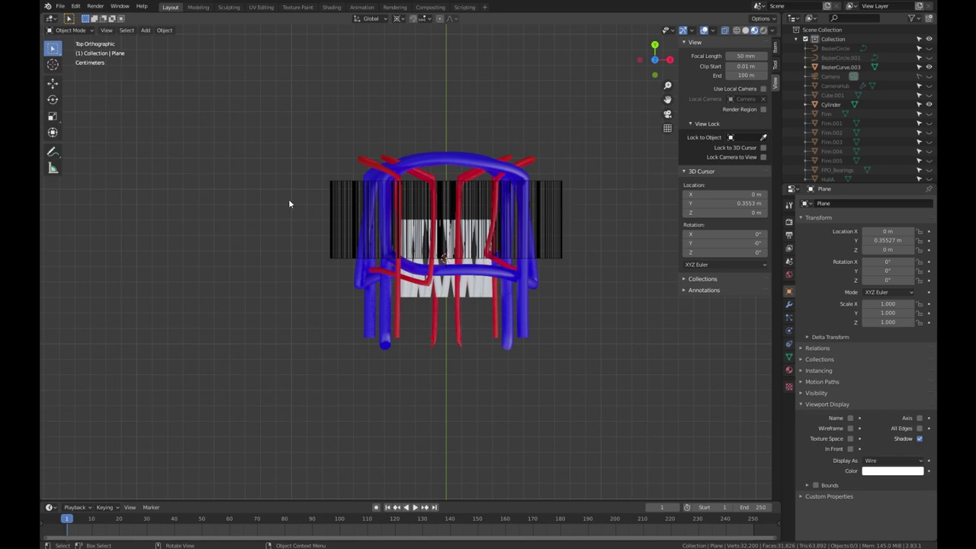
click(52, 151)
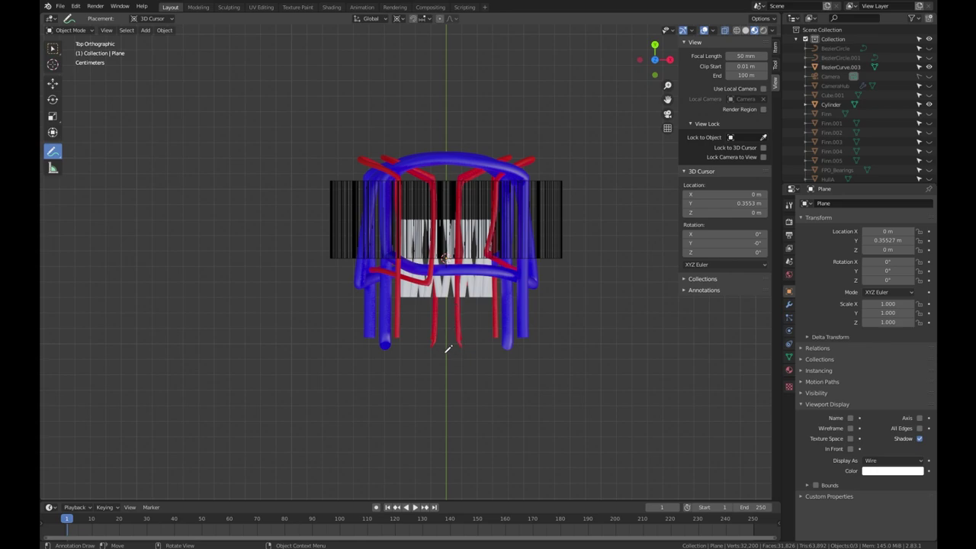
mouse_move(452, 345)
mouse_down()
mouse_move(454, 118)
mouse_move(465, 146)
mouse_move(454, 128)
mouse_move(458, 341)
mouse_up()
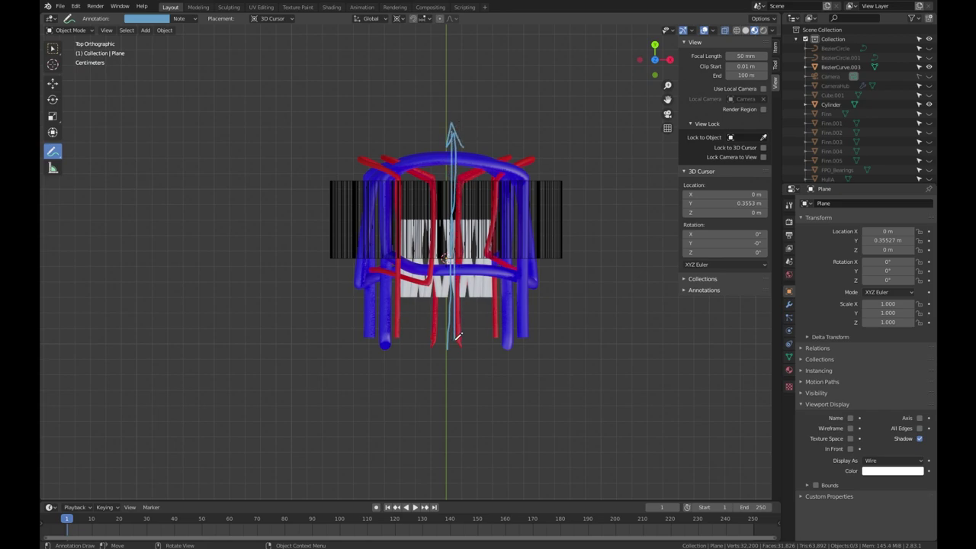
click(157, 21)
click(165, 85)
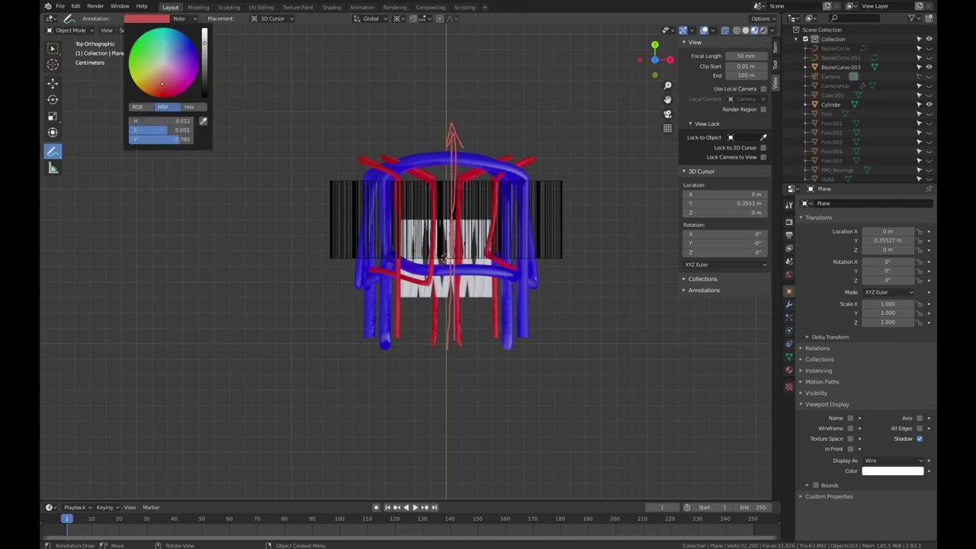
mouse_move(164, 85)
mouse_down()
mouse_move(163, 64)
mouse_move(183, 43)
mouse_up()
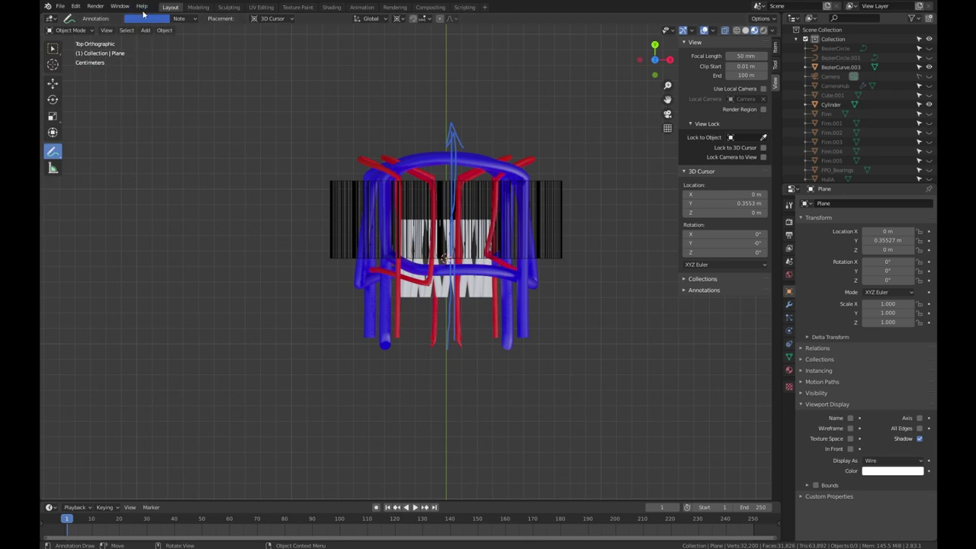
- Add a second annotation layer, draw a slanted line across the stator's axis on it and colour it green
click(192, 19)
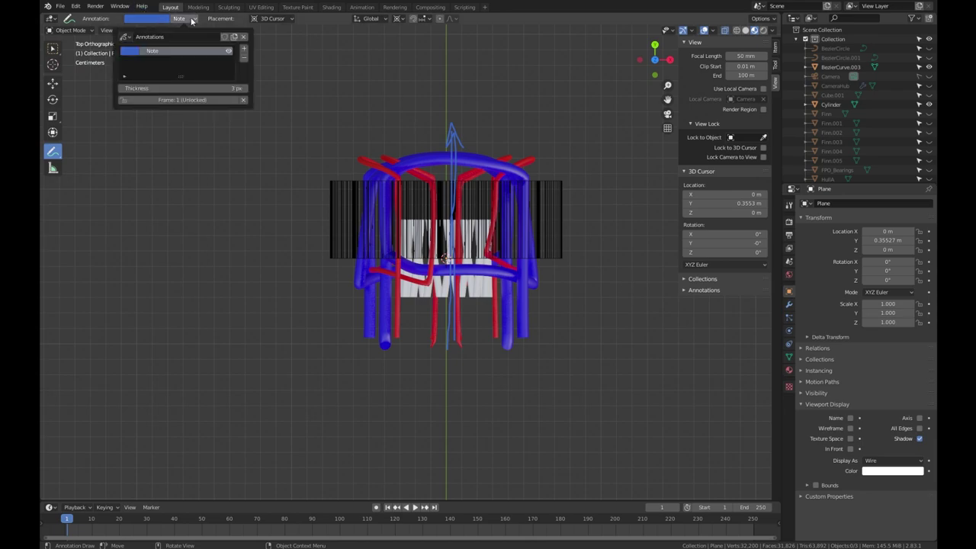
click(243, 49)
click(141, 18)
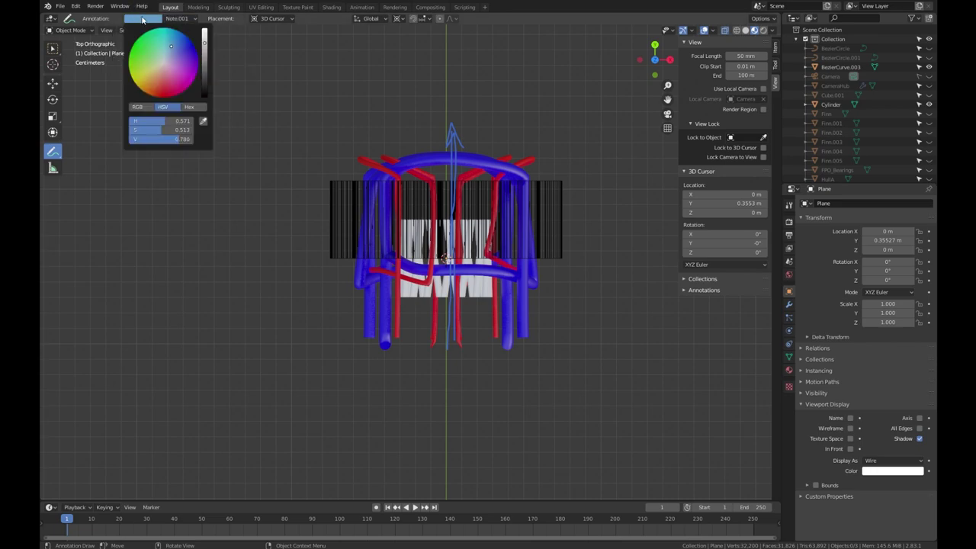
click(162, 85)
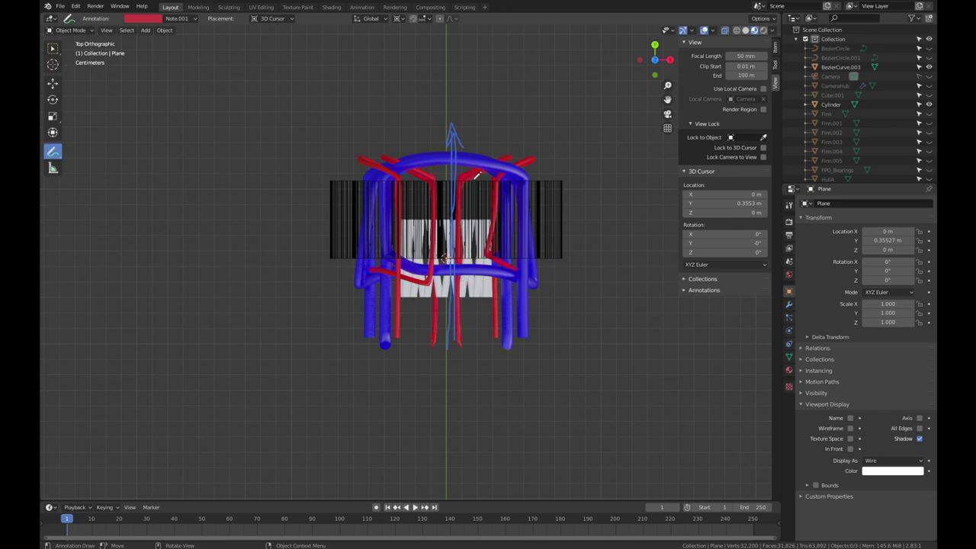
drag(478, 184, 425, 323)
click(157, 21)
click(132, 46)
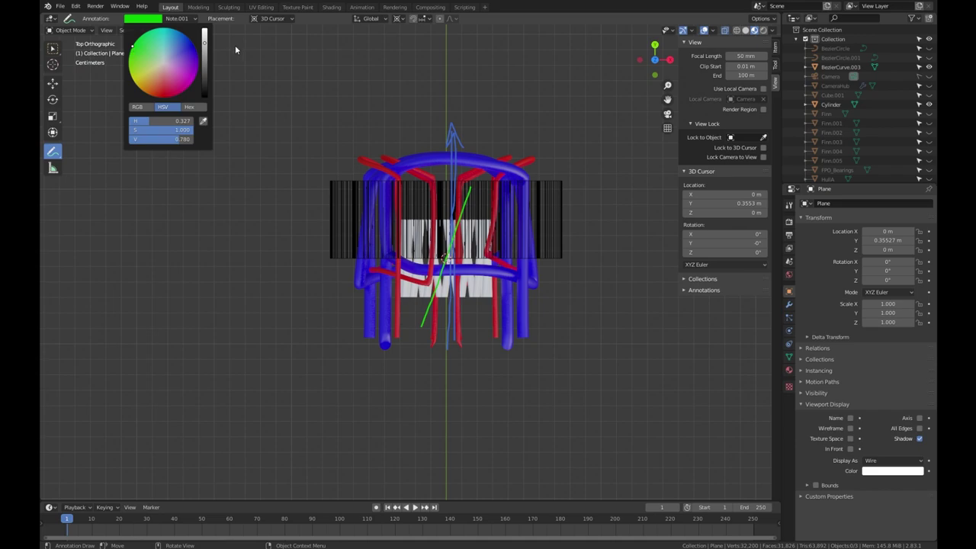
- Change the colour of the axis arrow's annotation layer, Note, to magenta
click(182, 20)
click(165, 61)
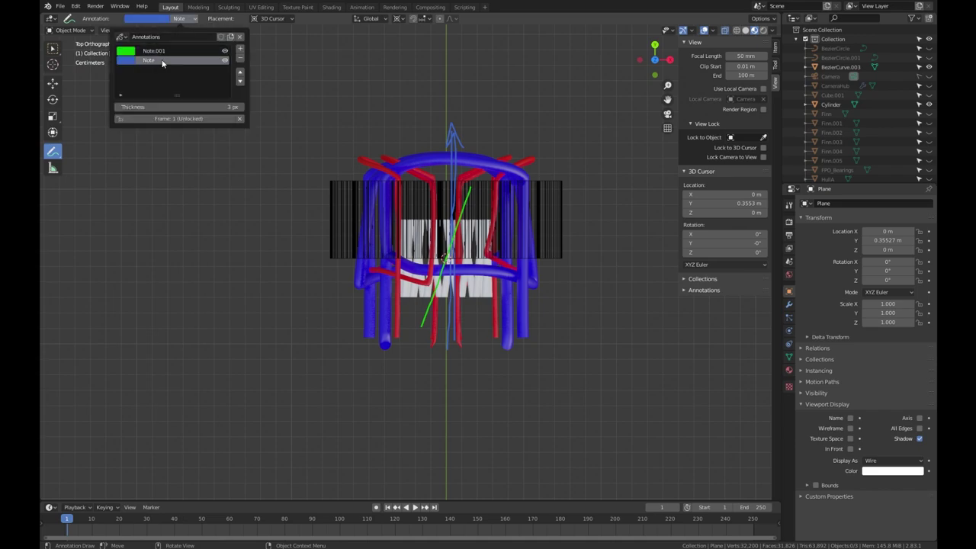
click(154, 21)
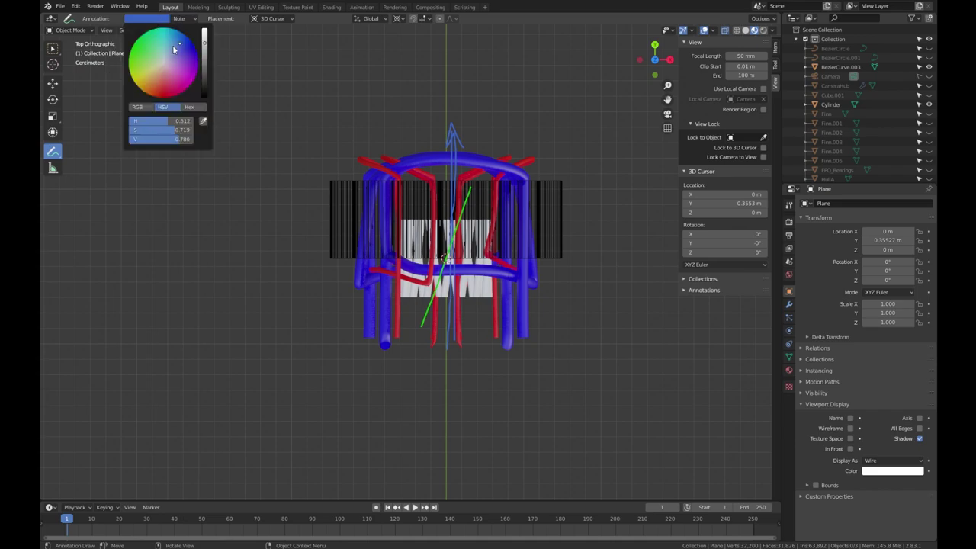
drag(180, 47, 188, 79)
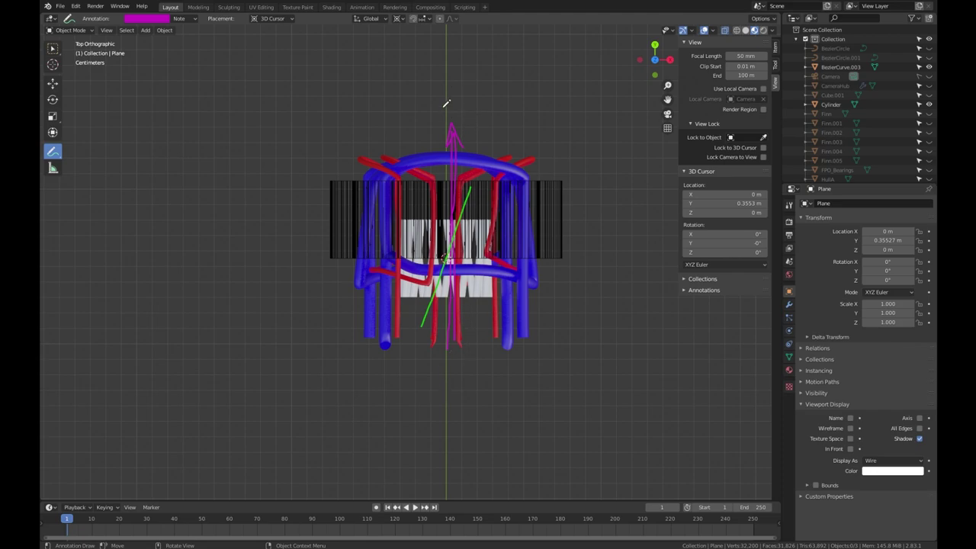
- Draw arrowheads at both ends of the green slanted line on the Note.001 annotation layer
click(184, 19)
click(154, 51)
drag(467, 186, 474, 186)
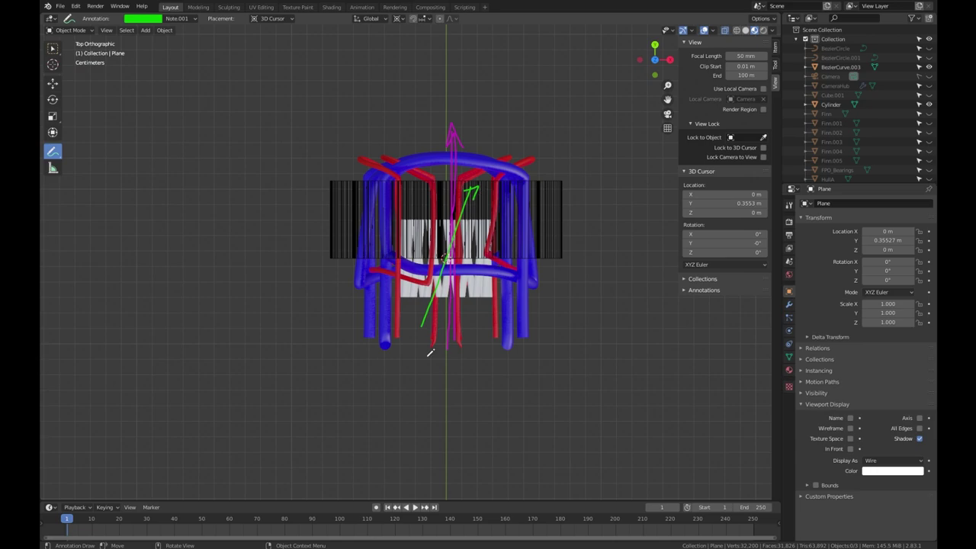
mouse_move(412, 310)
mouse_down()
mouse_move(425, 341)
mouse_move(439, 326)
mouse_move(425, 335)
mouse_move(415, 325)
mouse_move(439, 321)
mouse_up()
- Draw an arrowhead at the lower end of the magenta axis line on the Note annotation layer
click(145, 18)
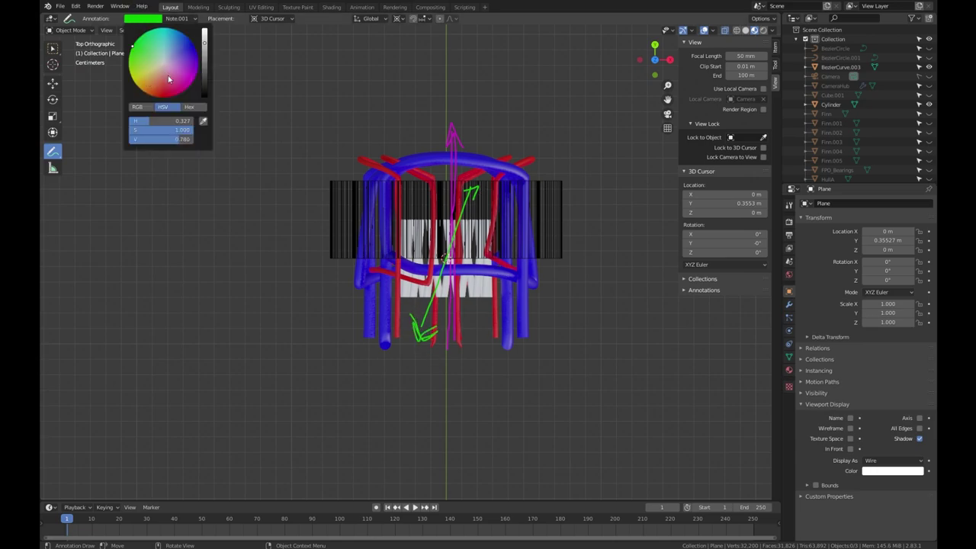
click(180, 18)
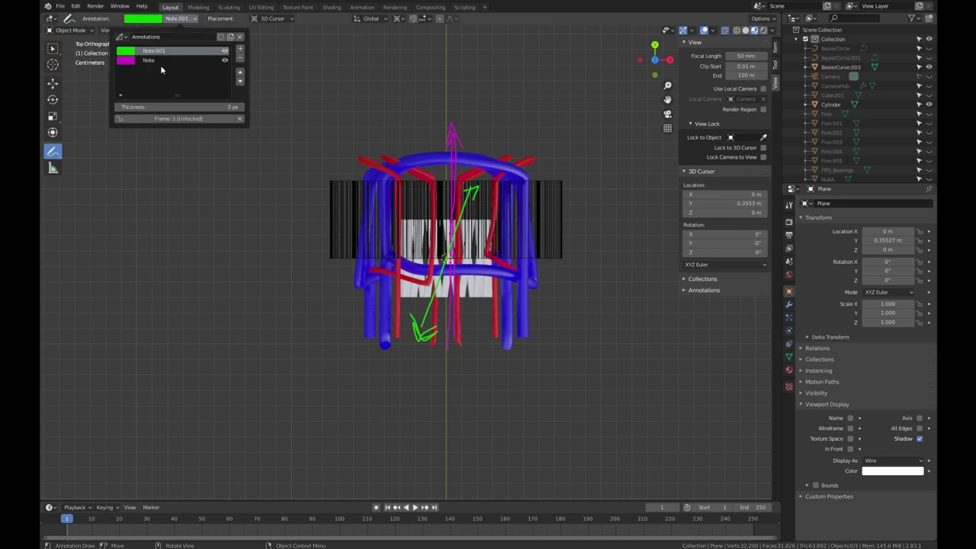
click(163, 61)
click(127, 62)
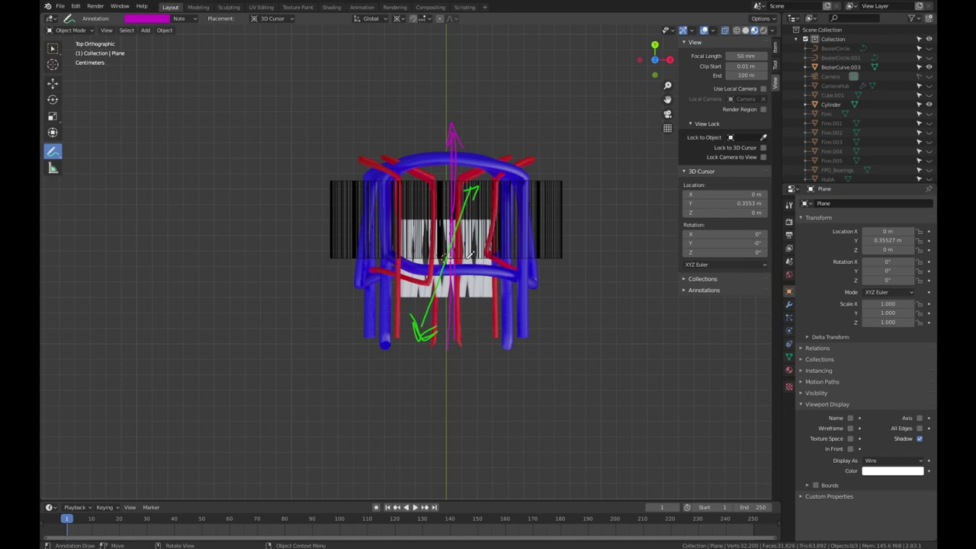
mouse_move(434, 339)
mouse_down()
mouse_move(448, 365)
mouse_move(468, 336)
mouse_up()
drag(450, 371, 444, 341)
- Examine from several angles how the rods' slant, marked in green, compares with the magenta axis direction of the coils
scroll(482, 228, up, 2)
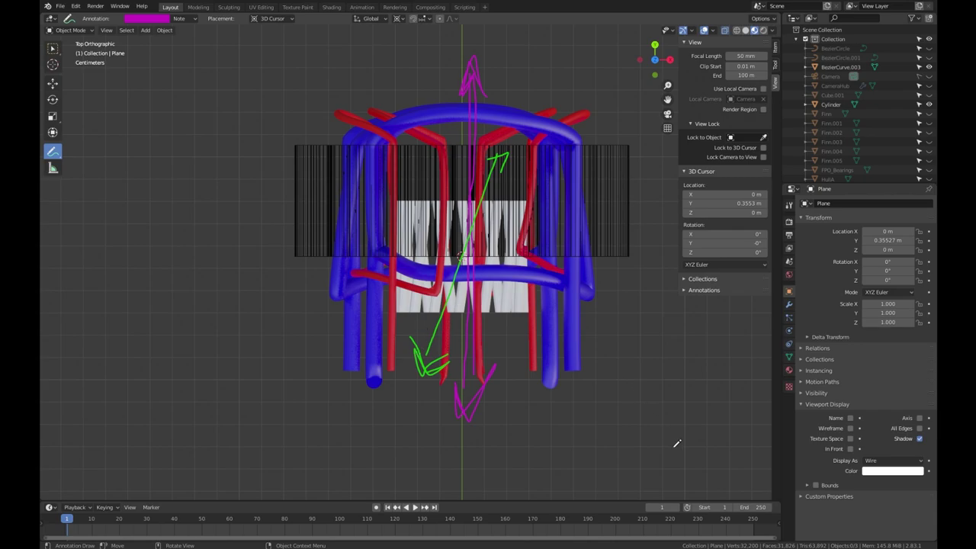
middle_drag(658, 439, 448, 357)
scroll(372, 237, down, 2)
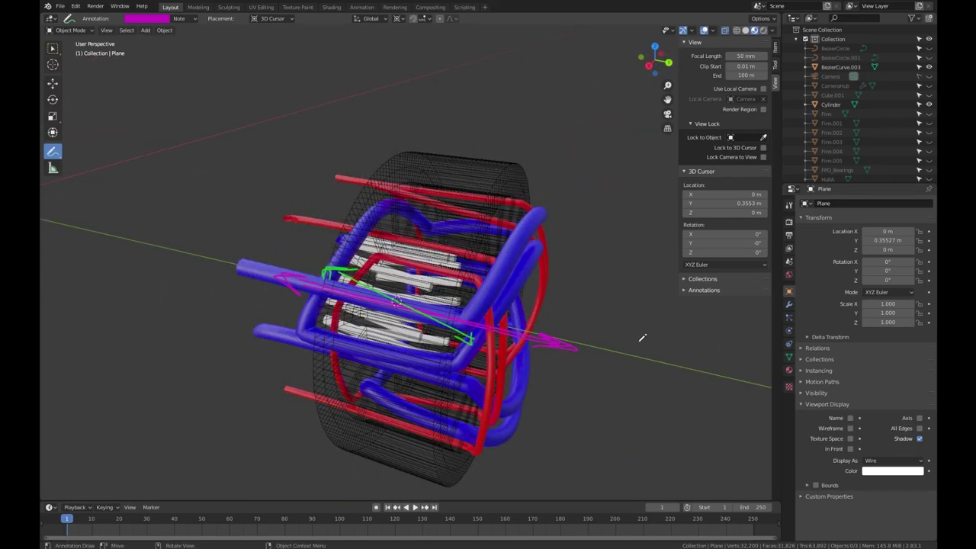
scroll(588, 349, up, 4)
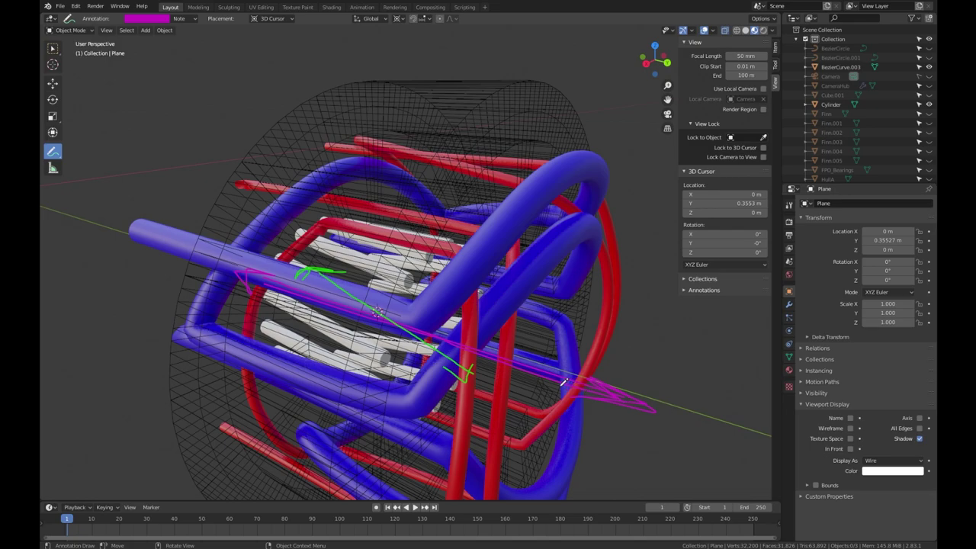
mouse_move(429, 351)
middle_down()
mouse_move(564, 335)
mouse_move(694, 357)
middle_up()
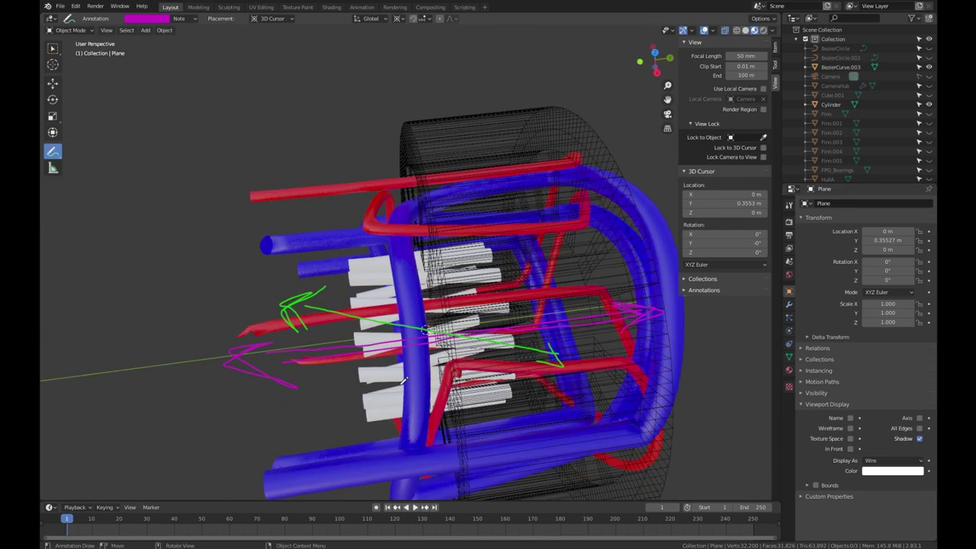
middle_drag(345, 374, 402, 343)
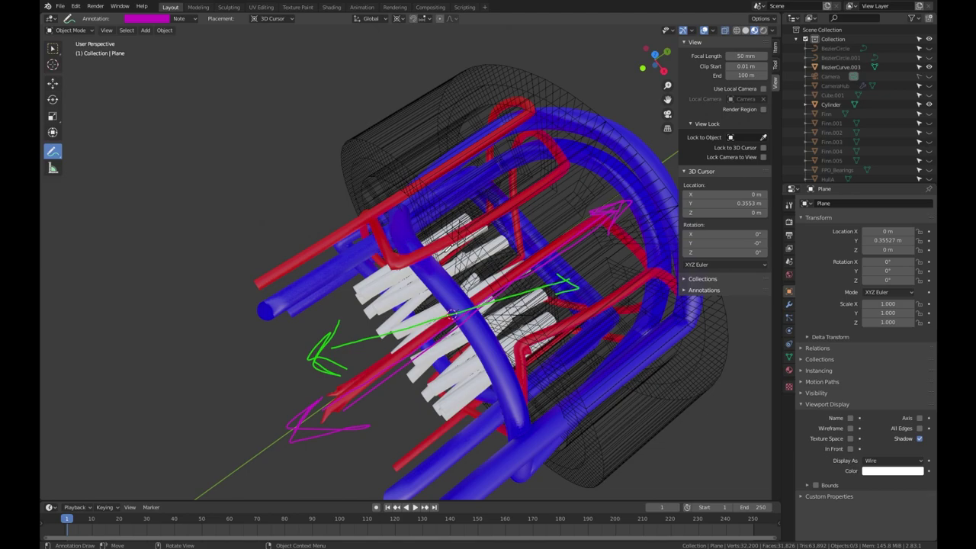
middle_drag(414, 303, 428, 304)
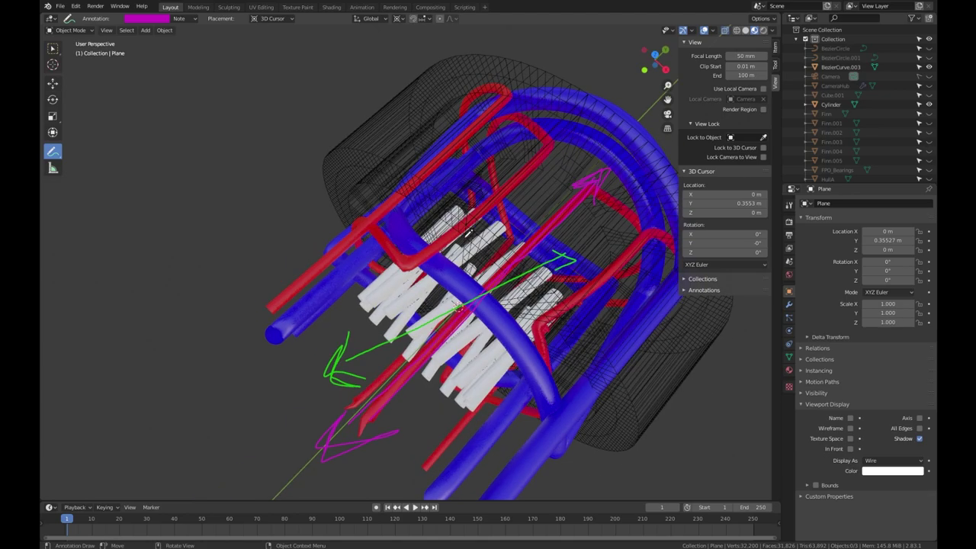
middle_drag(413, 340, 457, 294)
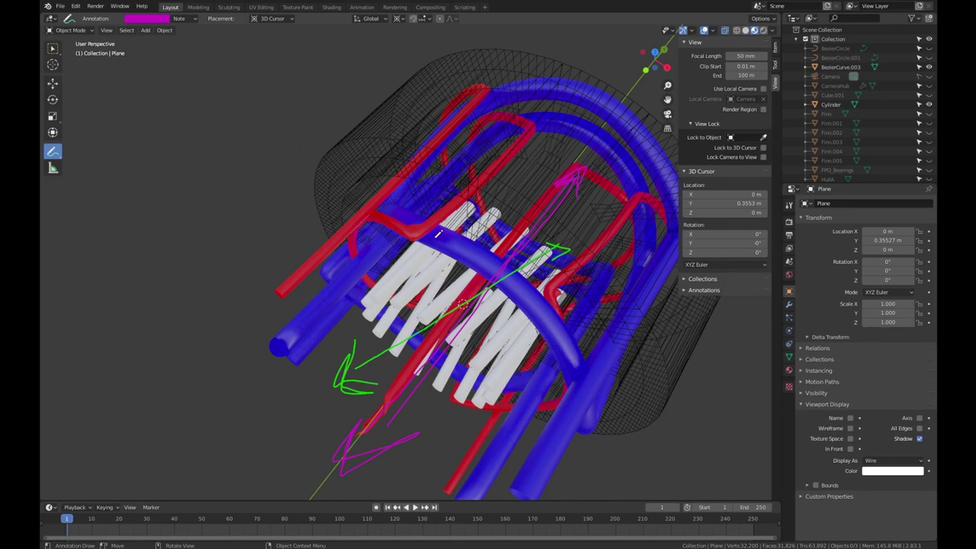
middle_drag(500, 339, 497, 343)
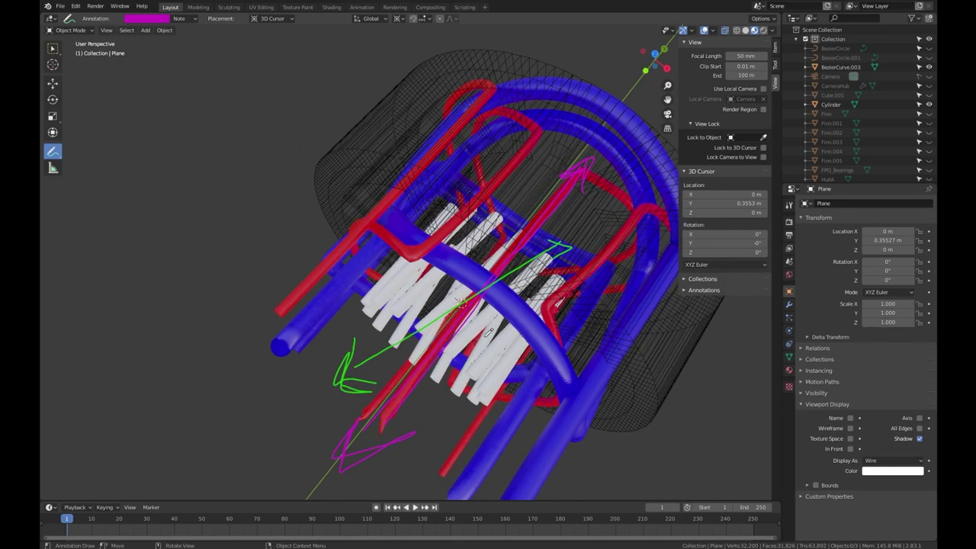
mouse_move(476, 285)
middle_down()
mouse_move(468, 308)
mouse_move(445, 312)
middle_up()
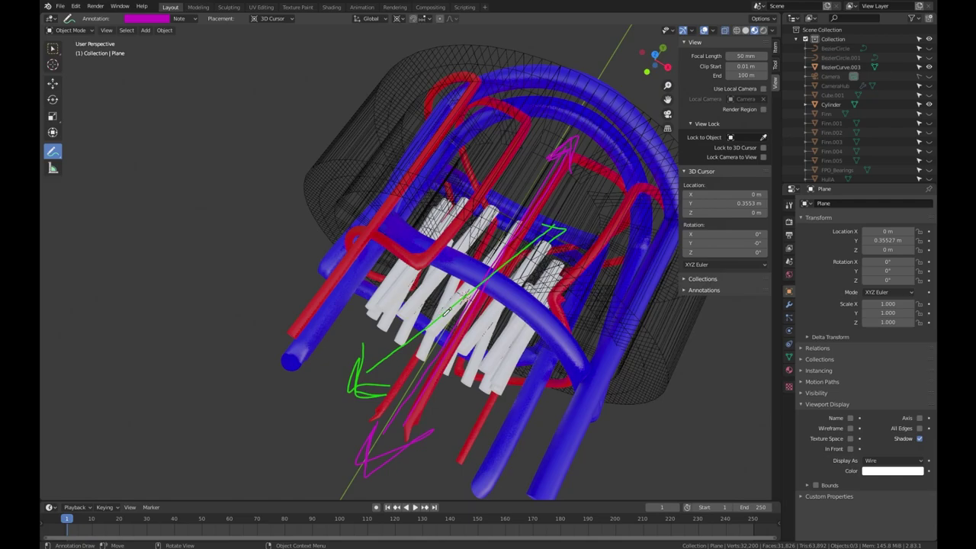
- Save the motor scene with its rotor rods, coils and slant annotations
middle_drag(530, 280, 462, 282)
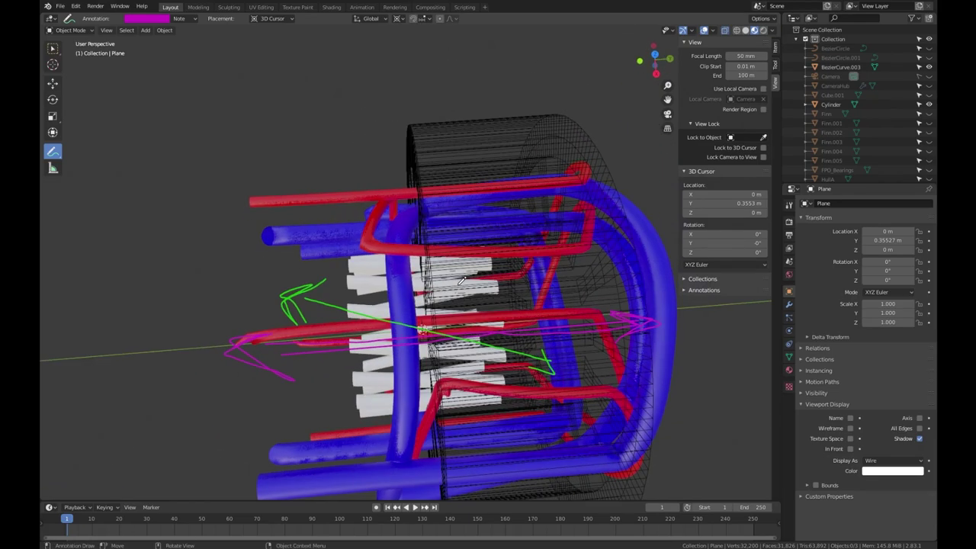
scroll(468, 288, down, 3)
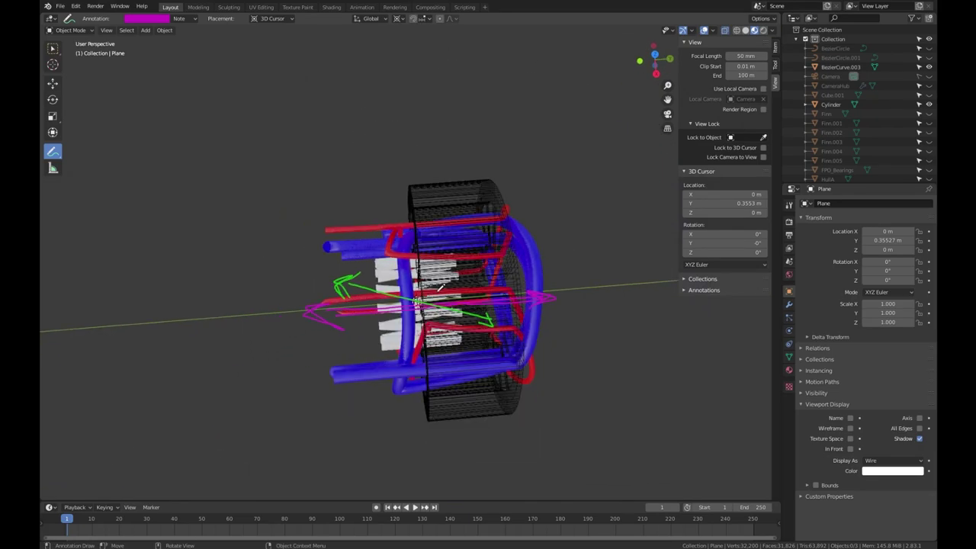
middle_drag(508, 316, 459, 263)
middle_drag(562, 302, 512, 286)
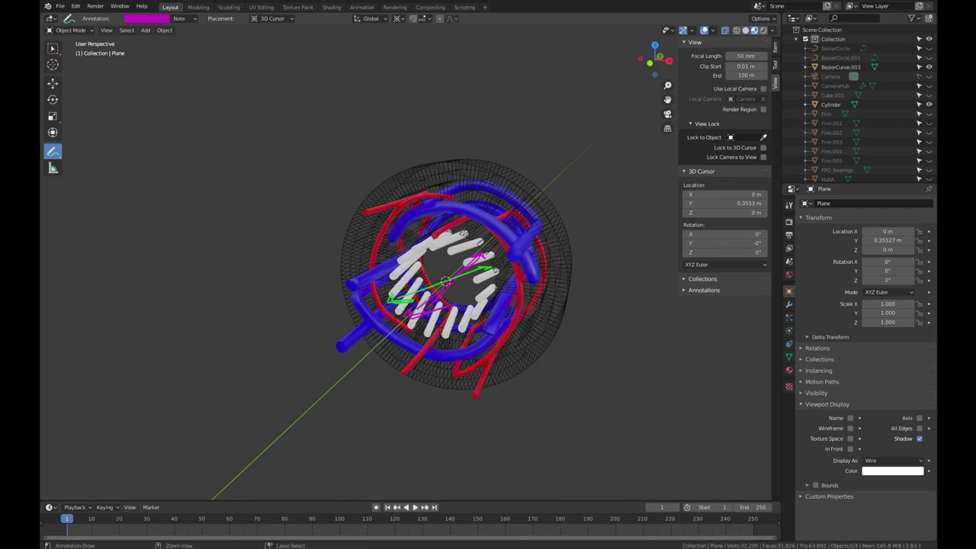
scroll(454, 275, down, 2)
key(ctrl+s)
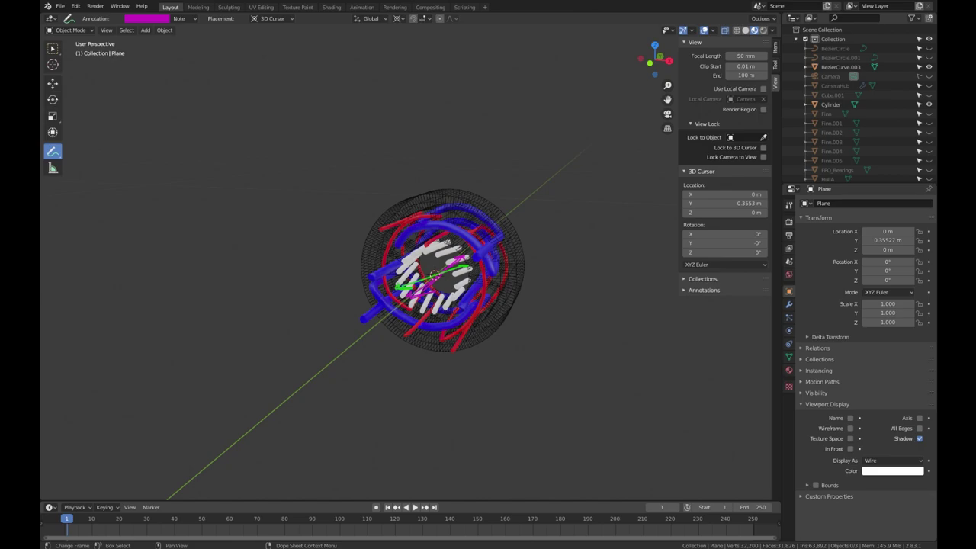
- Open the recently used file roanabase2.blend and view the character from the front
click(61, 8)
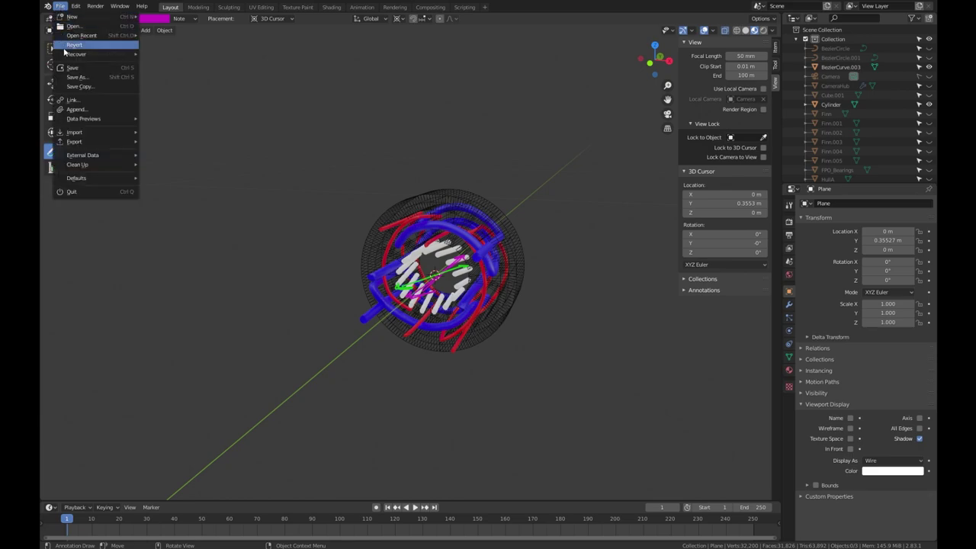
mouse_move(80, 38)
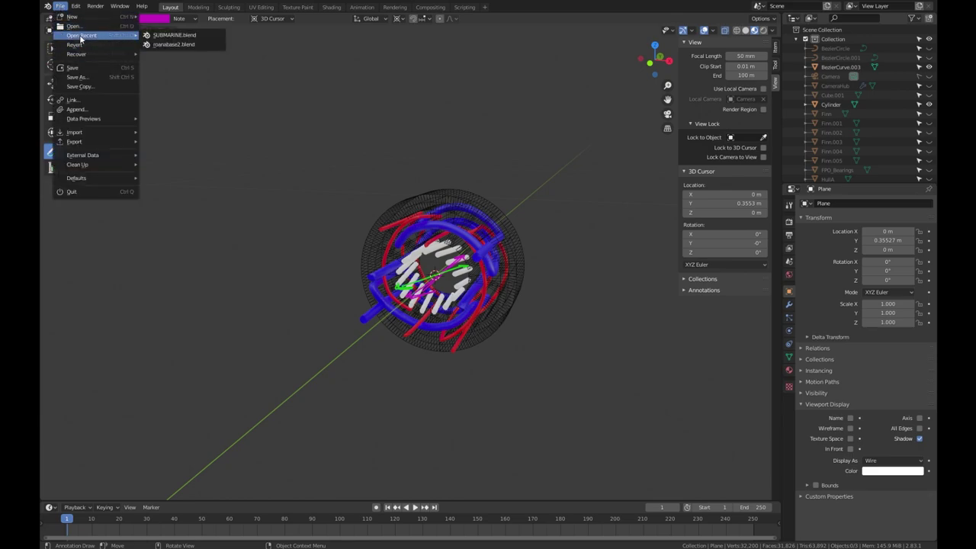
click(198, 44)
scroll(491, 314, down, 3)
middle_drag(491, 314, 458, 318)
middle_drag(485, 401, 451, 291)
- Reveal all hidden objects in the character scene and clear the selection
key(alt+h)
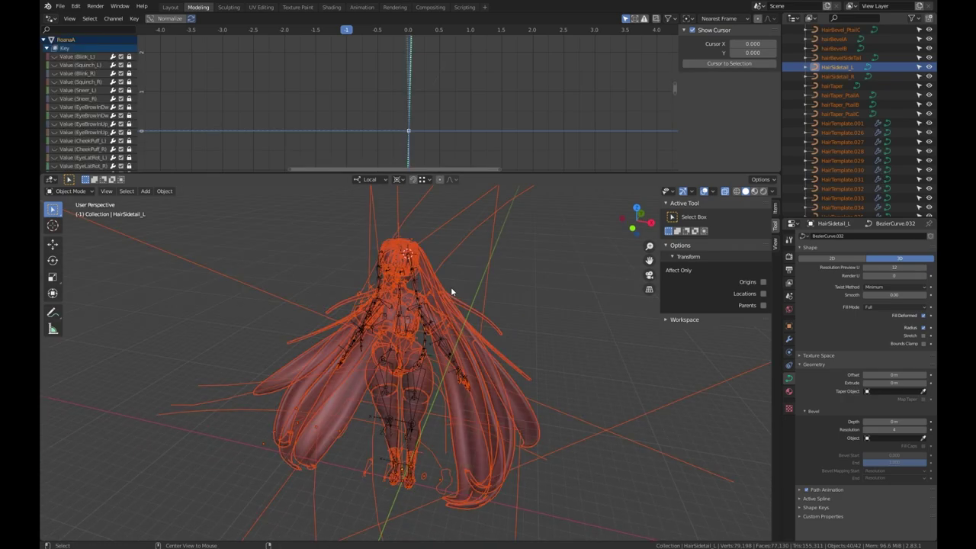
key(alt+a)
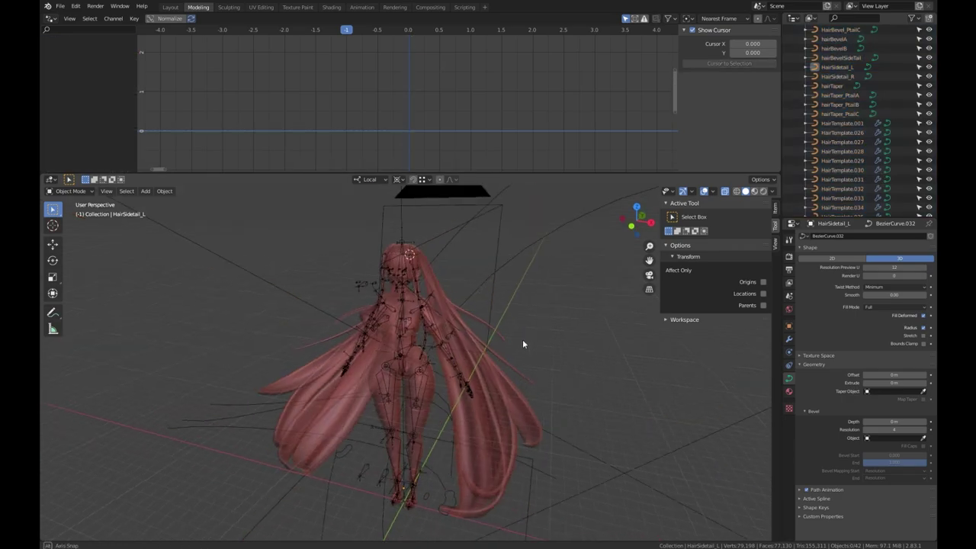
scroll(516, 330, up, 4)
shift+middle_drag(516, 331, 519, 305)
scroll(519, 305, down, 4)
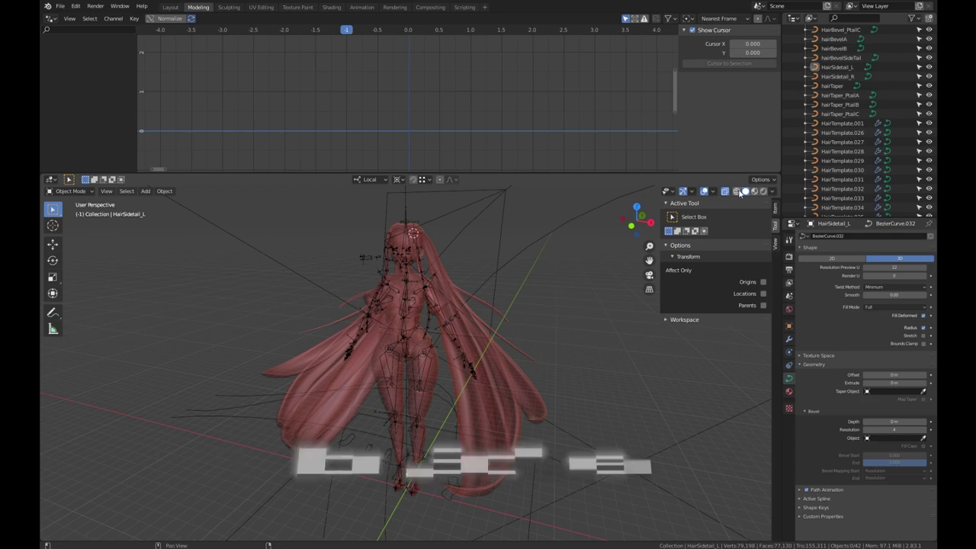
- Switch the viewport to Material Preview shading and try to turn off X-ray
click(736, 192)
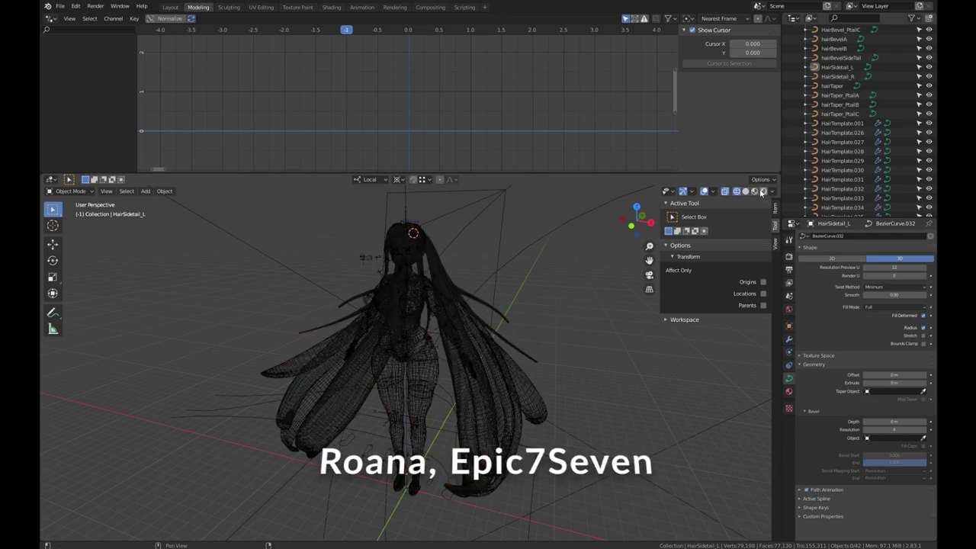
click(761, 191)
click(754, 191)
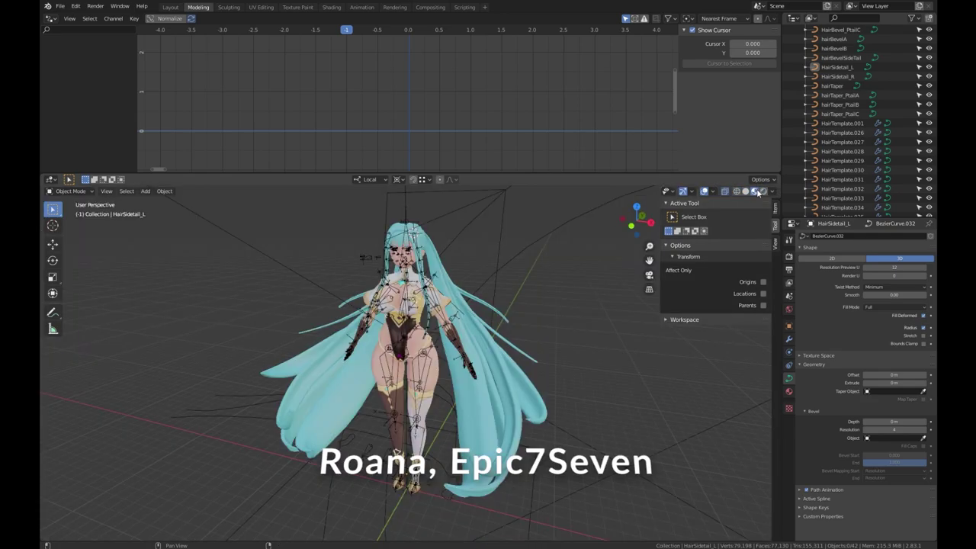
scroll(576, 306, up, 2)
click(724, 191)
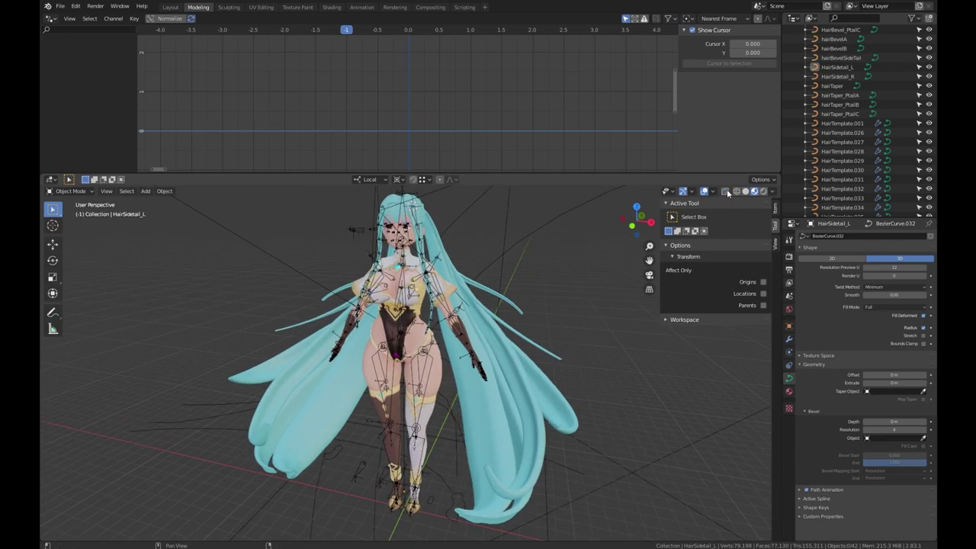
- Join the Graph Editor area into the 3D viewport so the viewport takes up its space
shift+middle_drag(540, 271, 588, 331)
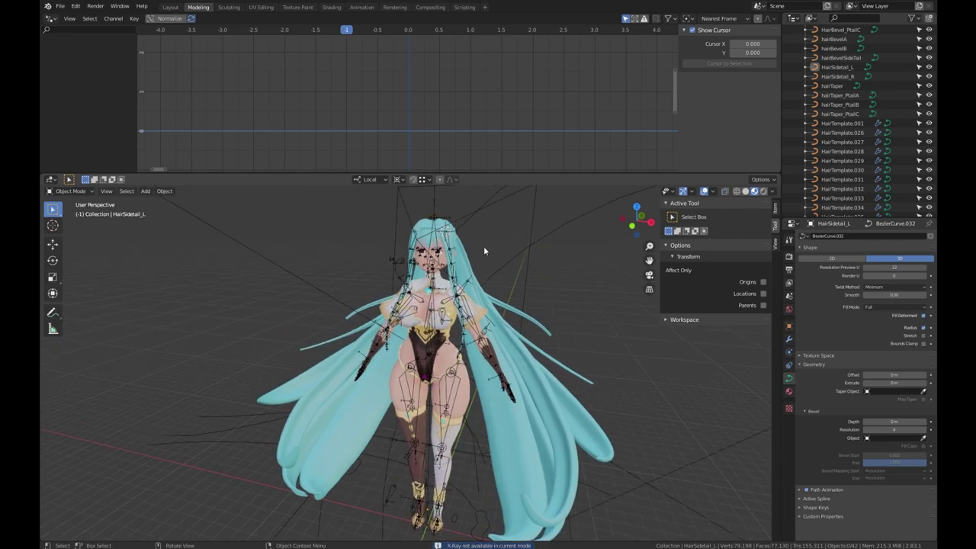
middle_drag(558, 298, 512, 264)
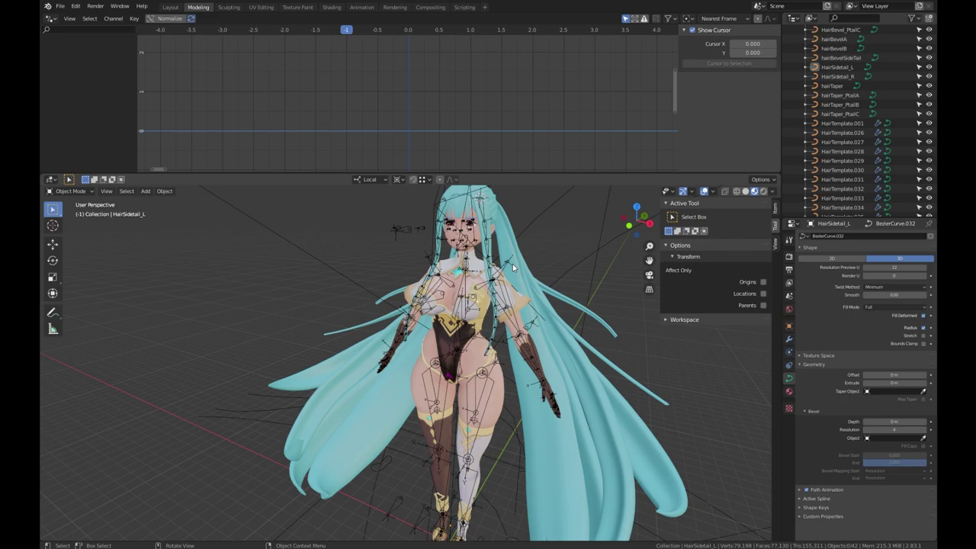
middle_drag(512, 264, 176, 383)
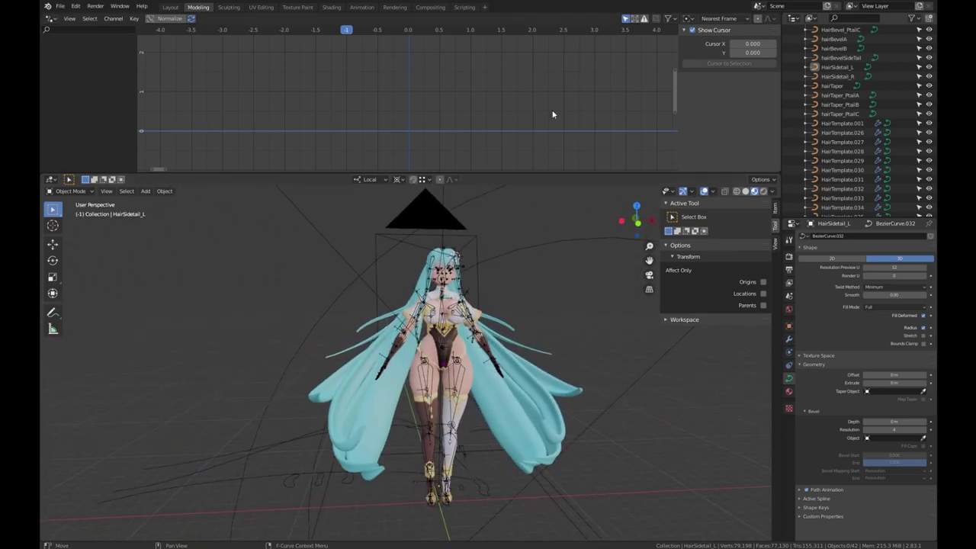
right_click(580, 178)
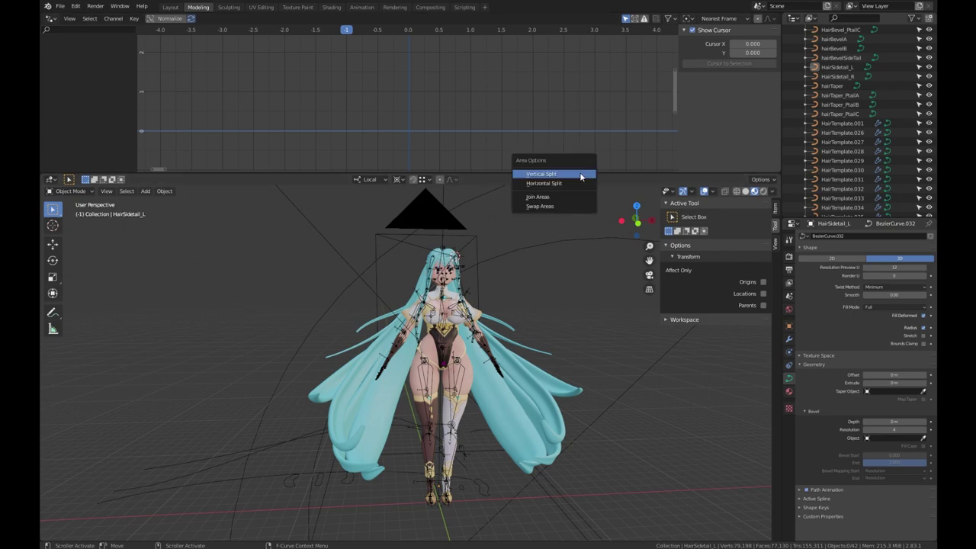
click(569, 206)
click(566, 150)
- Examine the teal-haired character's textured body, hair and rig in the enlarged 3D viewport
middle_drag(560, 224, 491, 224)
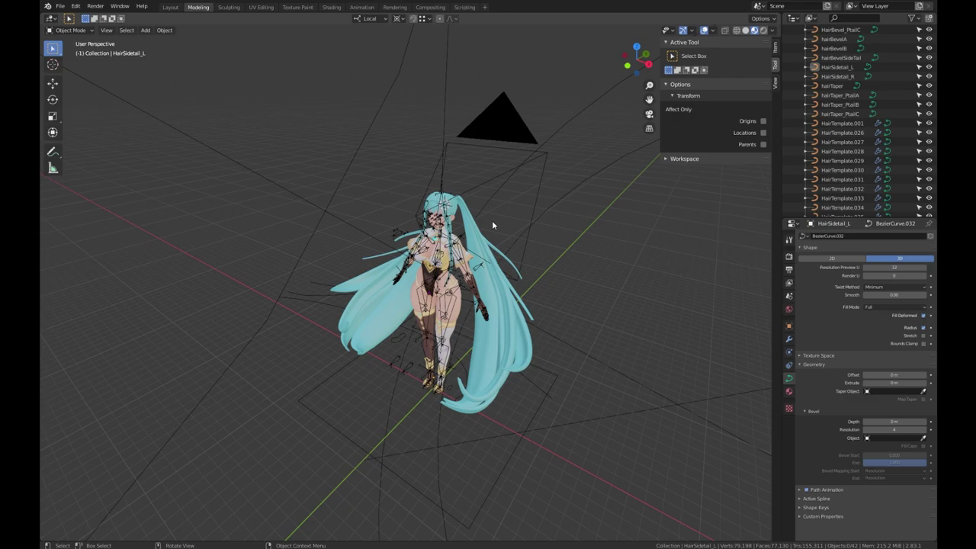
scroll(487, 218, up, 4)
middle_drag(487, 218, 540, 85)
middle_drag(526, 134, 528, 185)
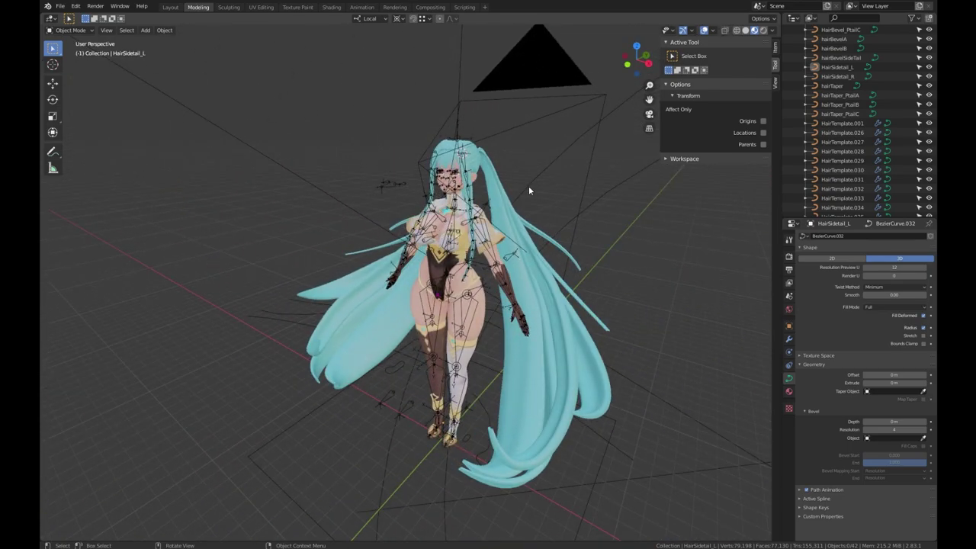
scroll(528, 185, up, 2)
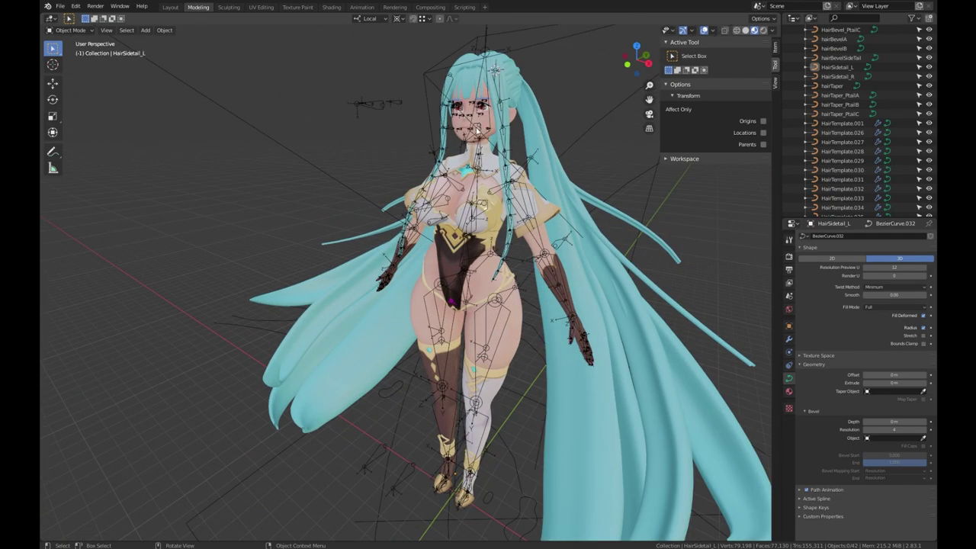
scroll(322, 167, down, 1)
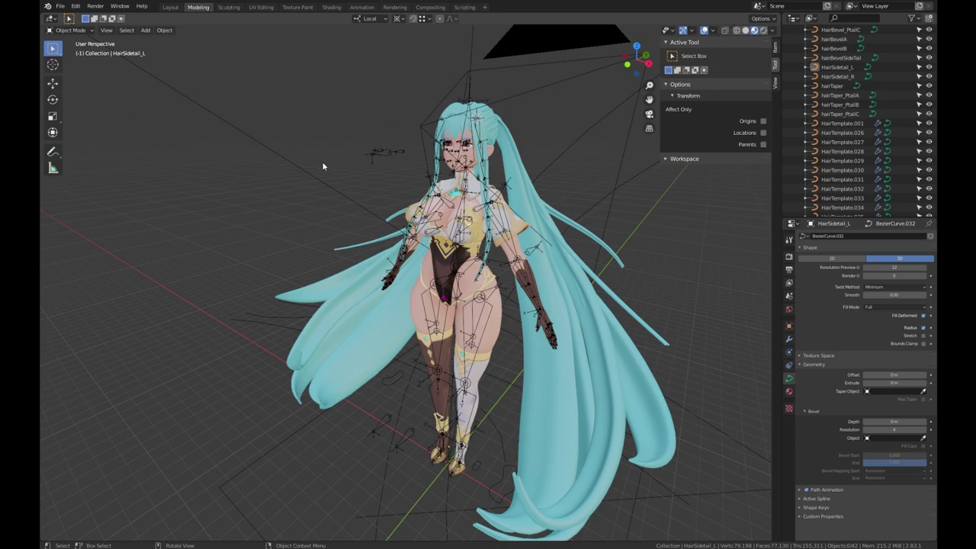
- Open the Yang Xiao Long model file with the reference images, discarding the changes to roanabase2
click(61, 7)
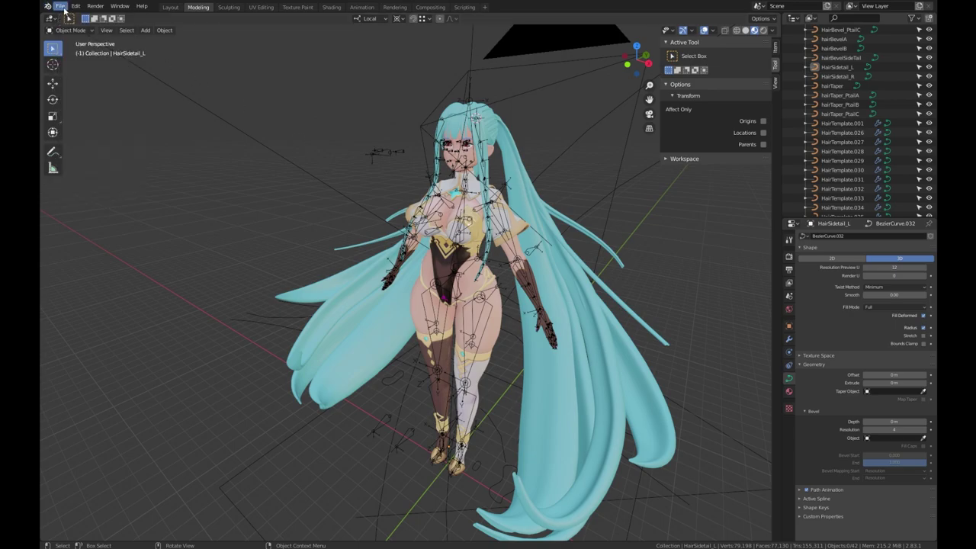
click(74, 27)
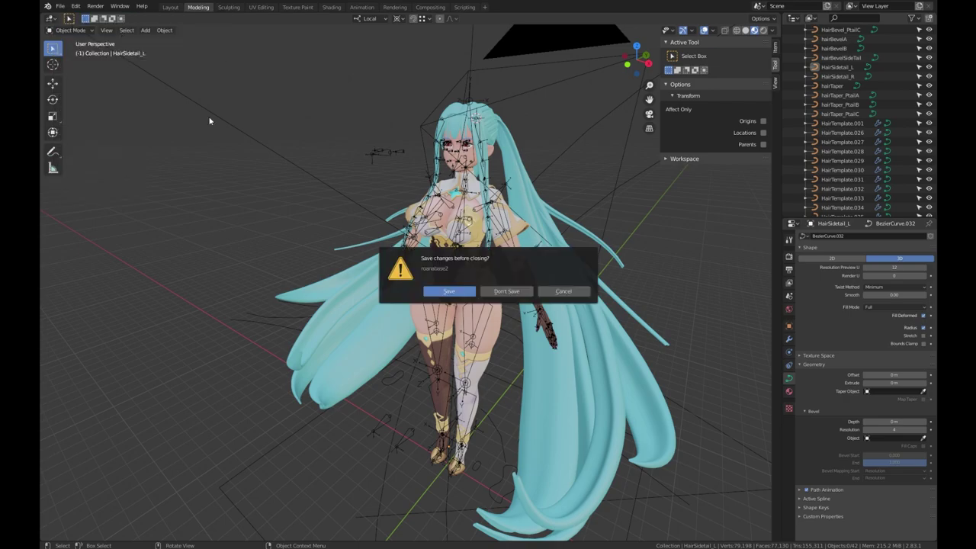
click(512, 293)
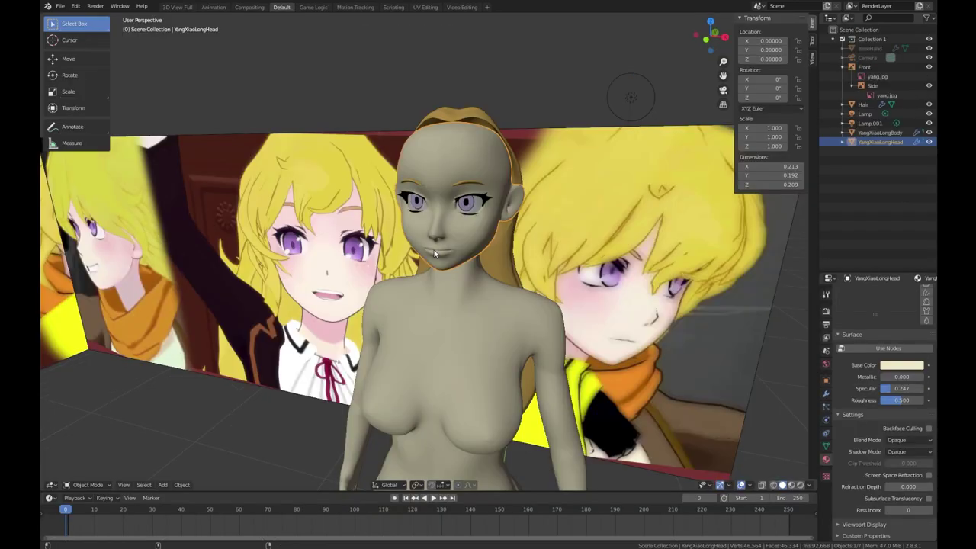
scroll(435, 254, down, 5)
mouse_move(435, 254)
middle_down()
mouse_move(438, 286)
mouse_move(498, 311)
mouse_move(567, 314)
mouse_move(407, 183)
mouse_move(496, 320)
mouse_move(524, 331)
mouse_move(428, 328)
mouse_move(434, 268)
middle_up()
middle_drag(559, 279, 305, 191)
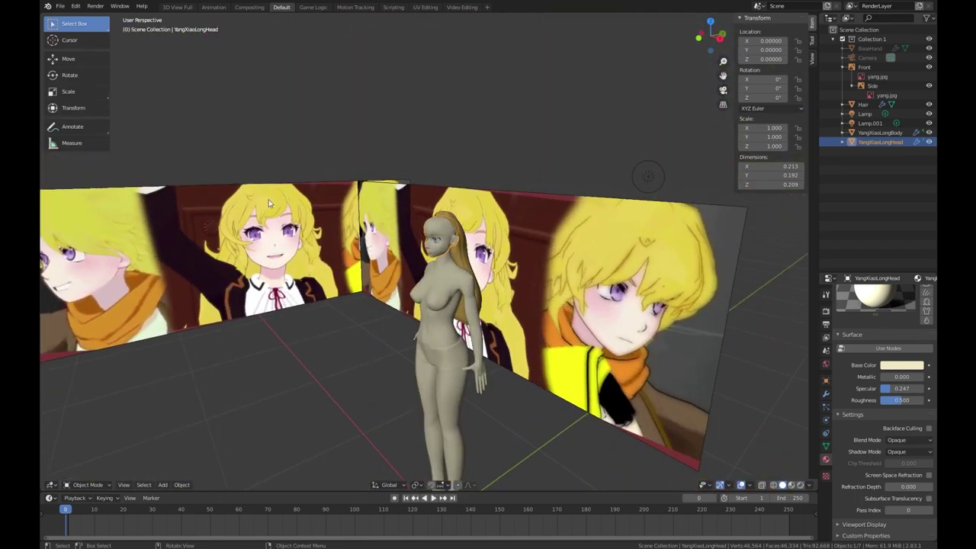
click(63, 6)
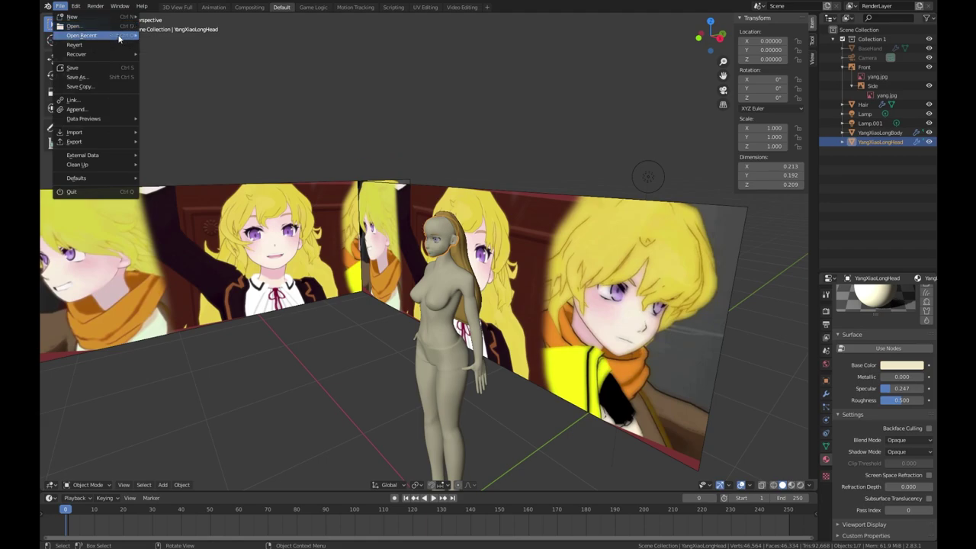
click(77, 6)
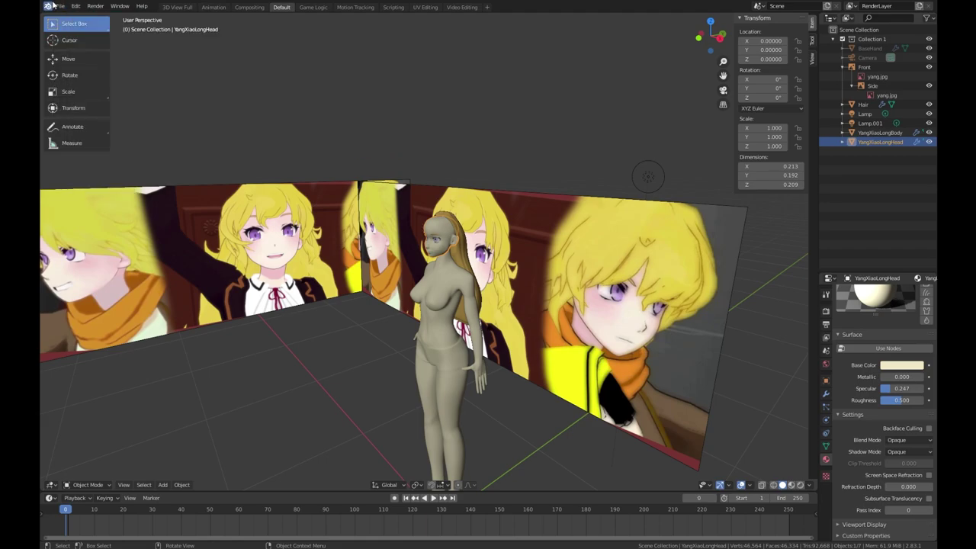
click(60, 6)
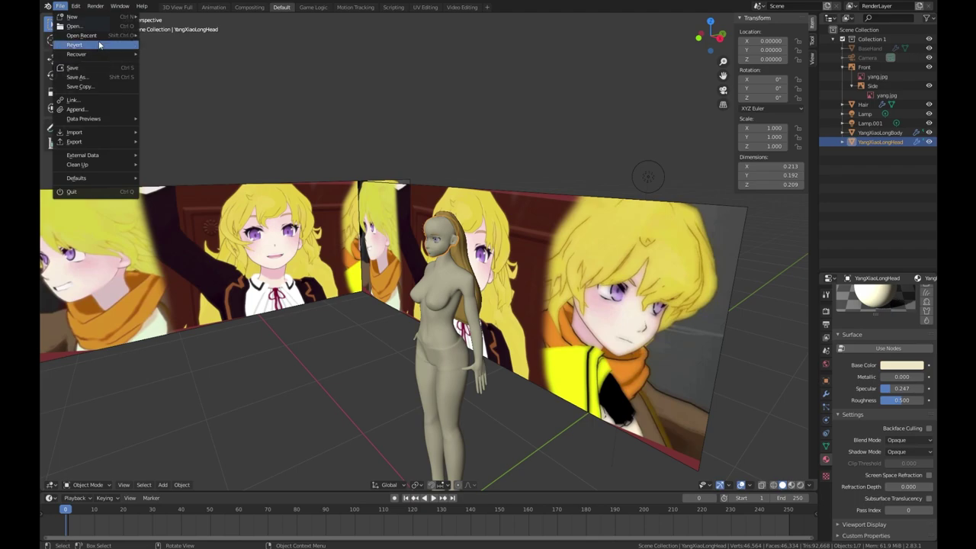
mouse_move(102, 35)
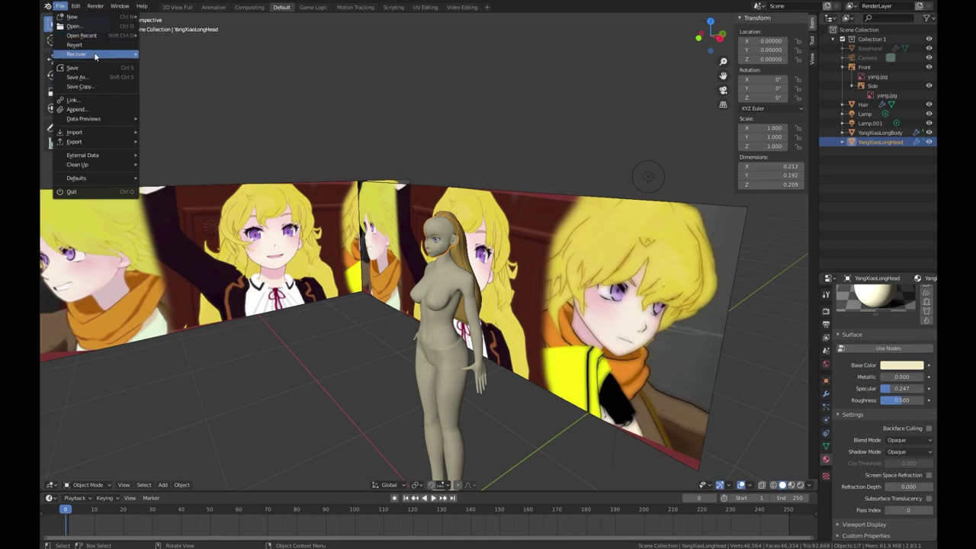
mouse_move(95, 19)
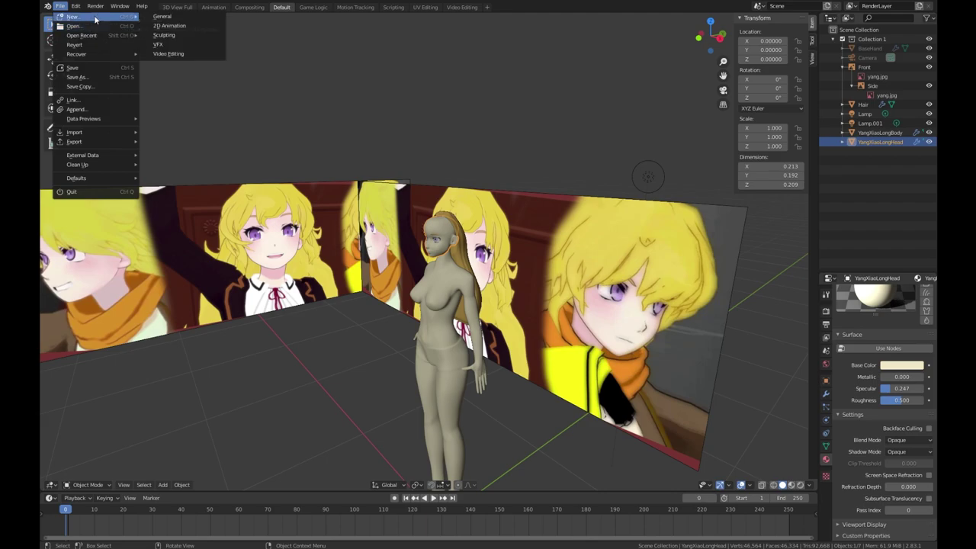
click(57, 9)
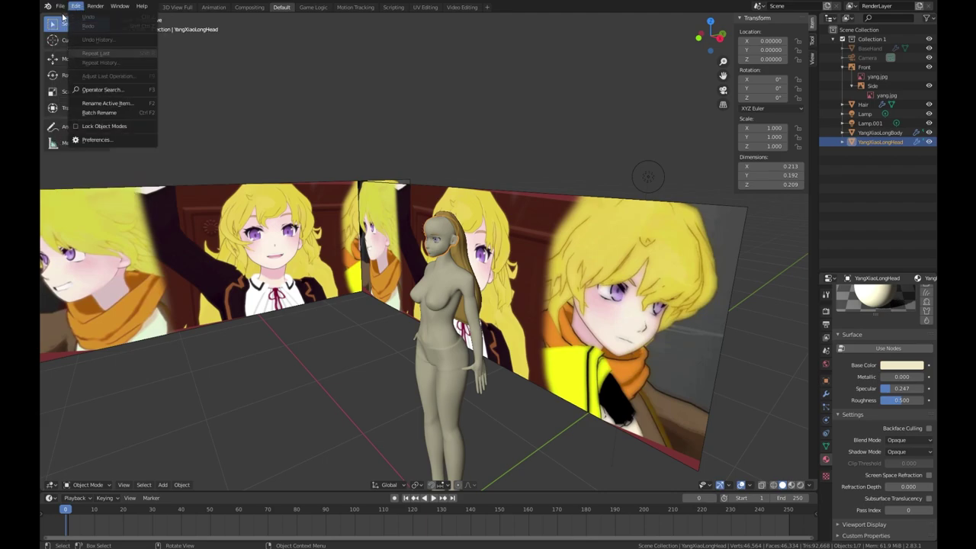
- Open the rigged Yang Xiao Long file containing the YXL_mrbL_Var_Base body and armatures
click(55, 9)
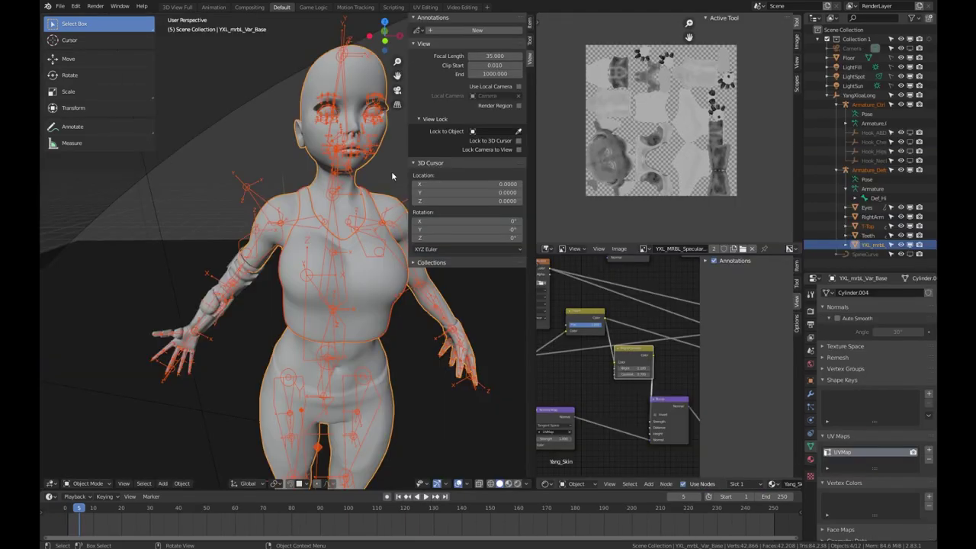
scroll(391, 171, down, 3)
middle_drag(391, 171, 361, 237)
scroll(362, 237, up, 2)
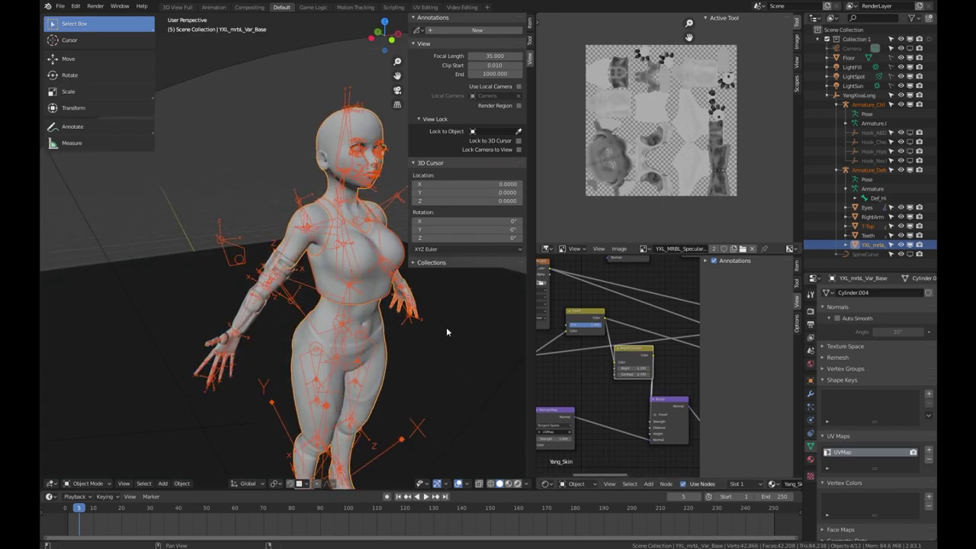
- Switch the viewport to Rendered shading and deselect all of the character's meshes and armatures
key(z)
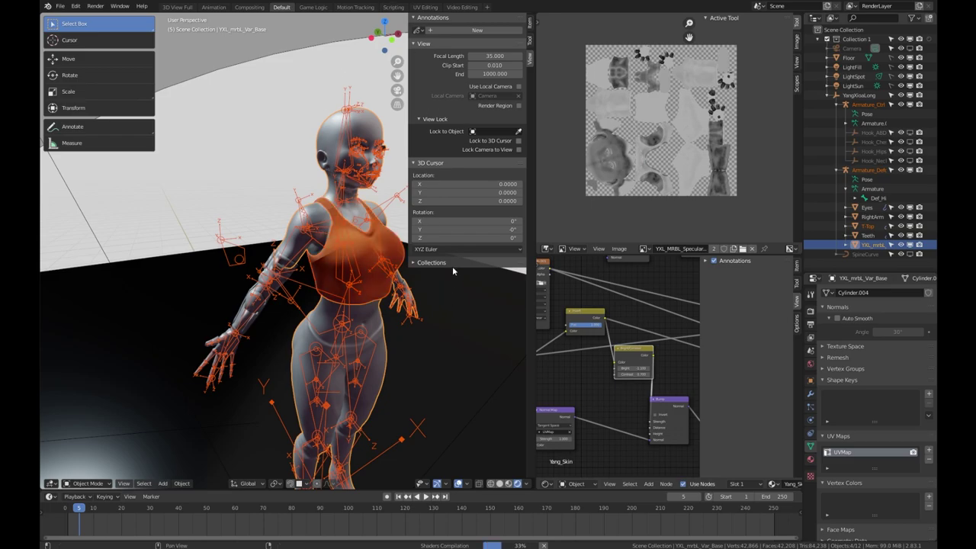
middle_drag(478, 365, 315, 270)
scroll(320, 255, up, 3)
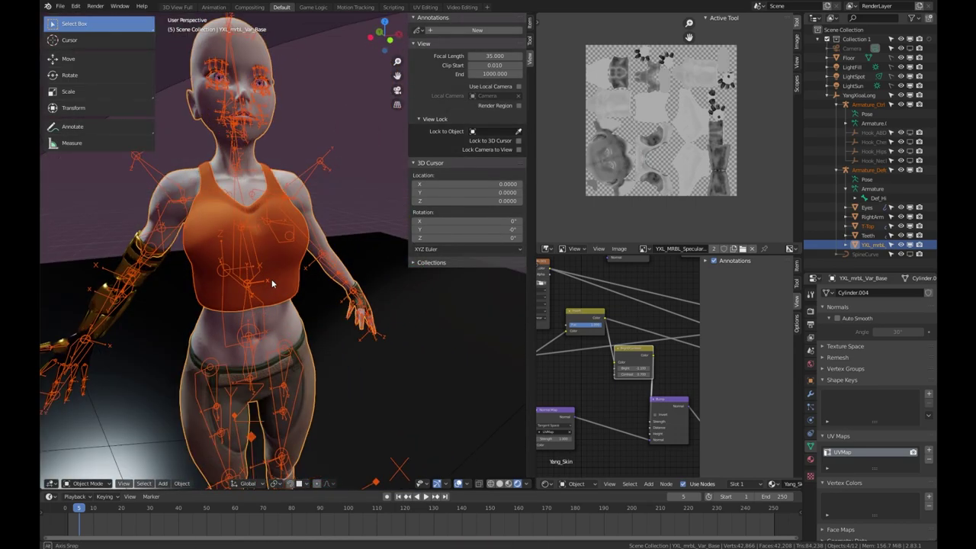
scroll(315, 271, down, 3)
key(a)
key(alt+a)
scroll(233, 246, up, 5)
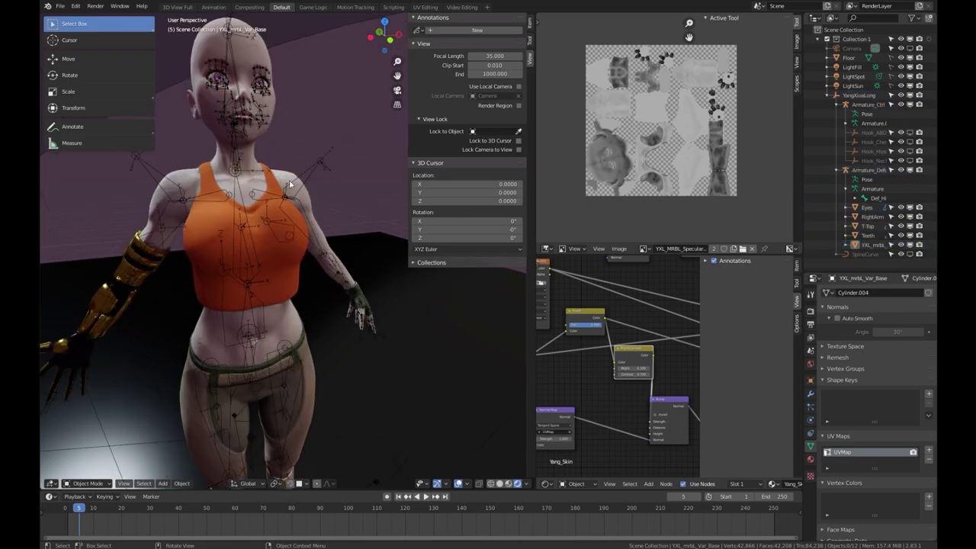
- Open the BaseBody model file with the kyokoref.png reference image, discarding the changes to the Yang Xiao Long file
scroll(259, 239, down, 5)
middle_drag(260, 239, 288, 201)
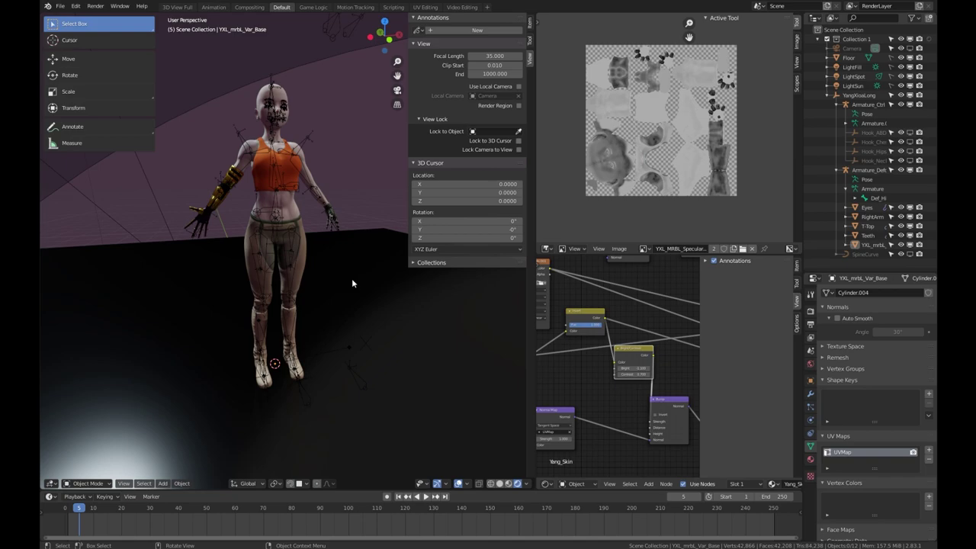
scroll(352, 283, down, 3)
middle_drag(328, 259, 290, 270)
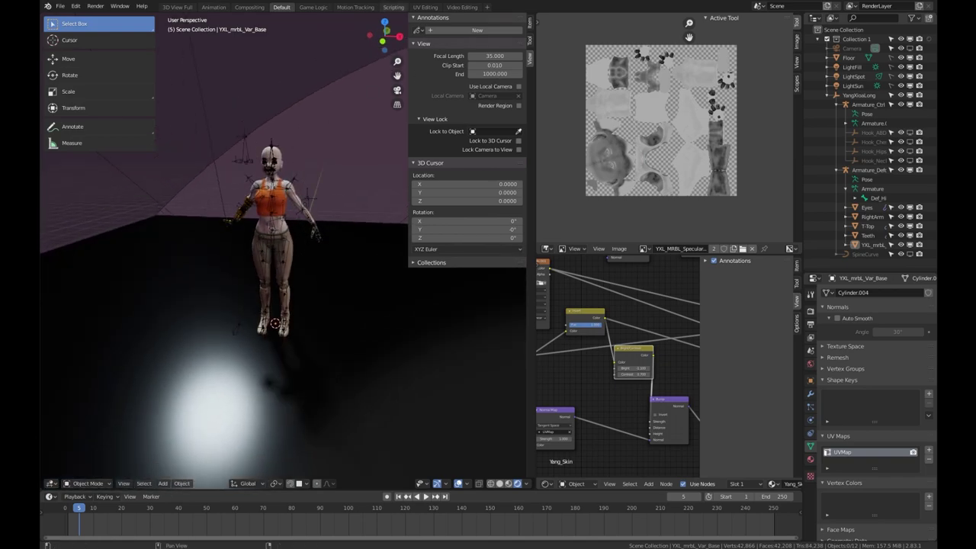
click(61, 6)
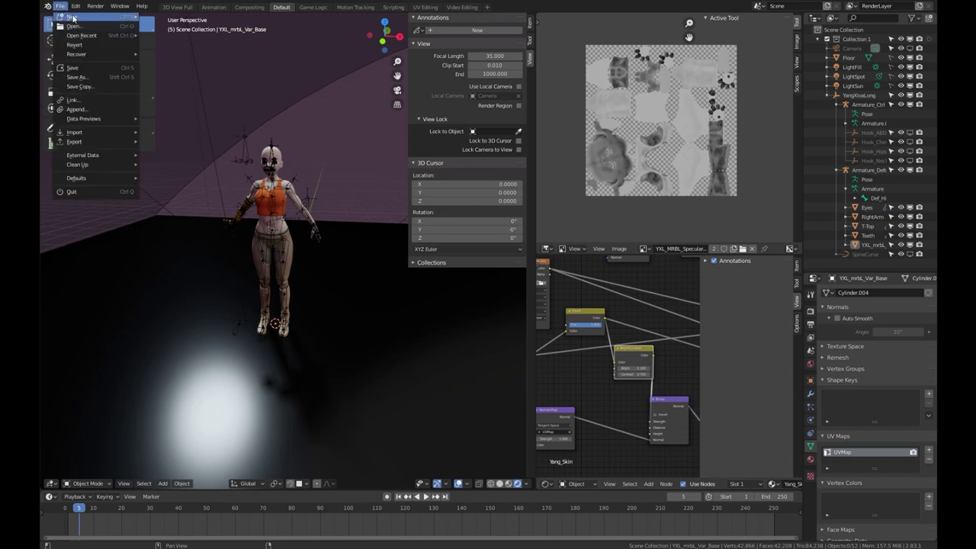
click(75, 28)
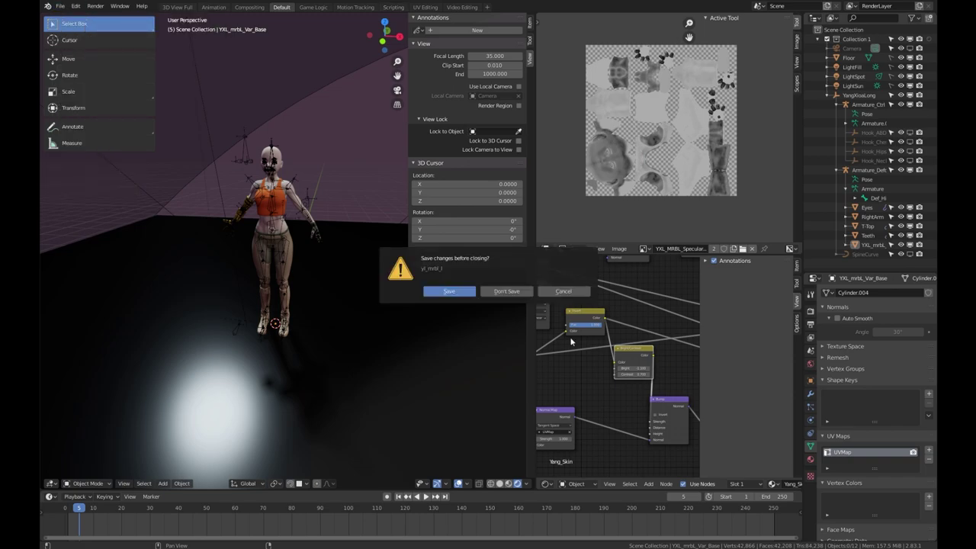
click(500, 292)
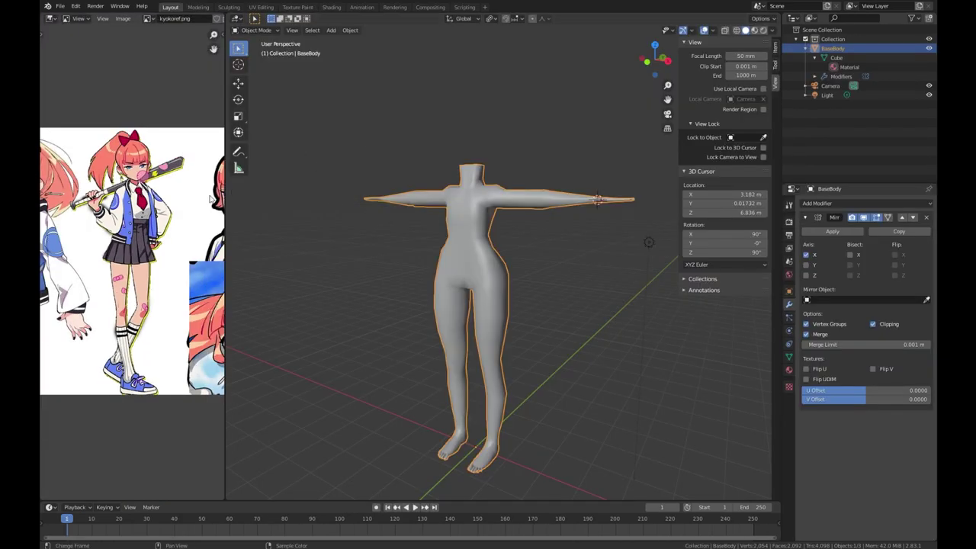
- Examine the headless BaseBody mesh from several angles, including close views of its torso, arms and legs
middle_drag(462, 252, 494, 250)
middle_drag(483, 285, 532, 336)
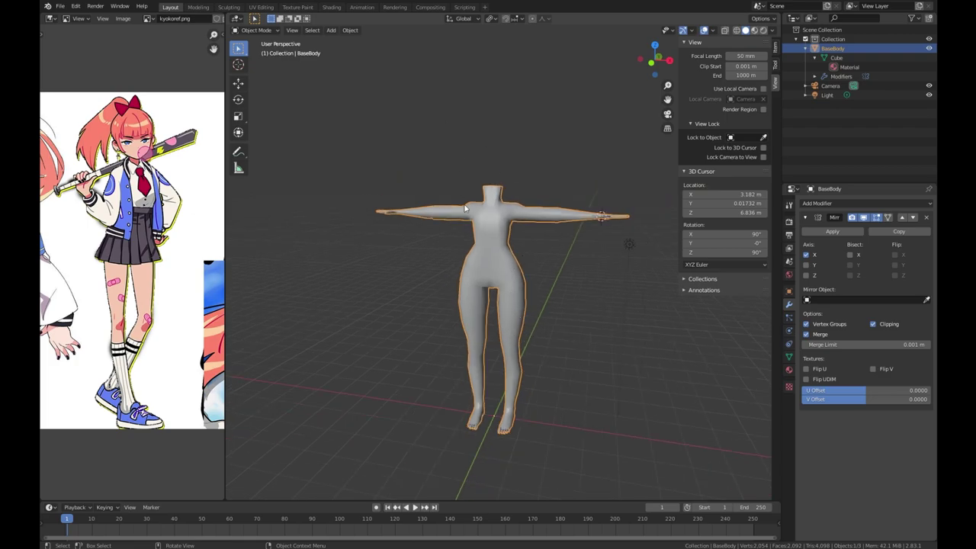
middle_drag(550, 296, 465, 284)
scroll(411, 264, up, 3)
middle_drag(544, 165, 525, 252)
scroll(524, 298, up, 5)
middle_drag(478, 317, 421, 186)
scroll(525, 224, down, 5)
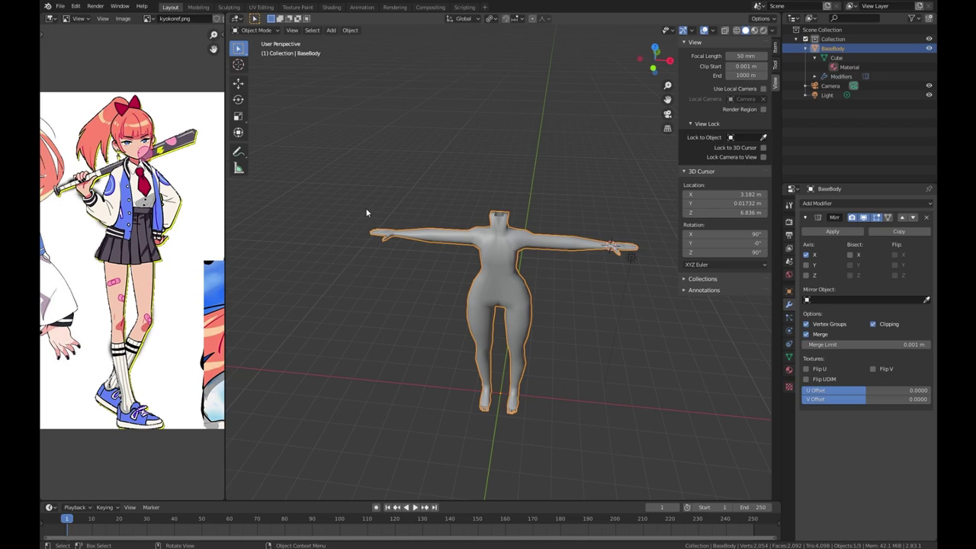
scroll(509, 308, up, 4)
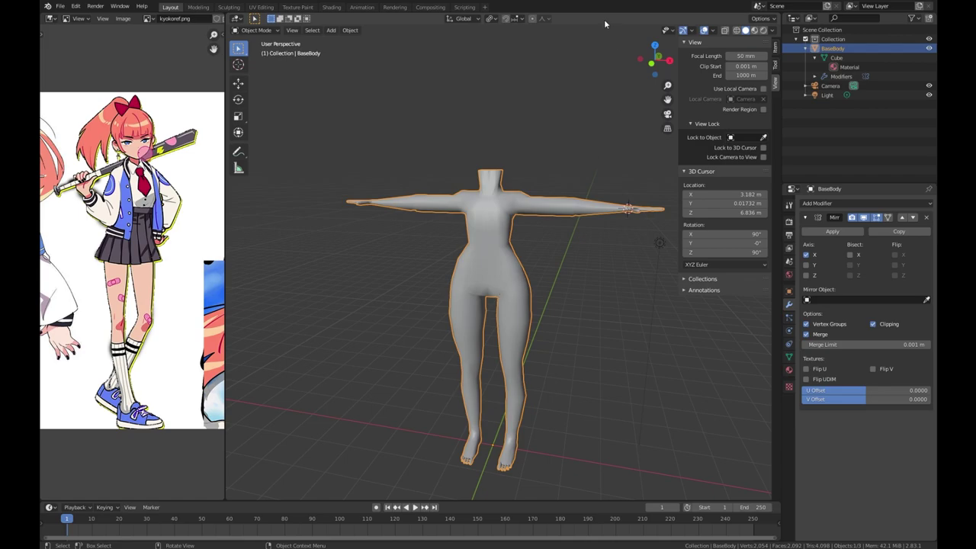
- Open the BabyDuce character file and reveal its hidden Arm_Cnt and Arm_Def armatures
click(60, 6)
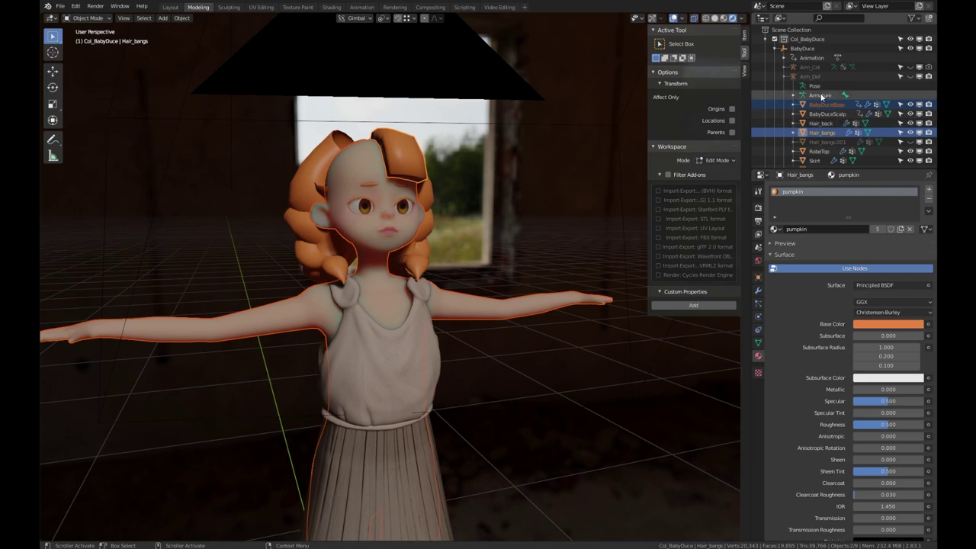
click(821, 94)
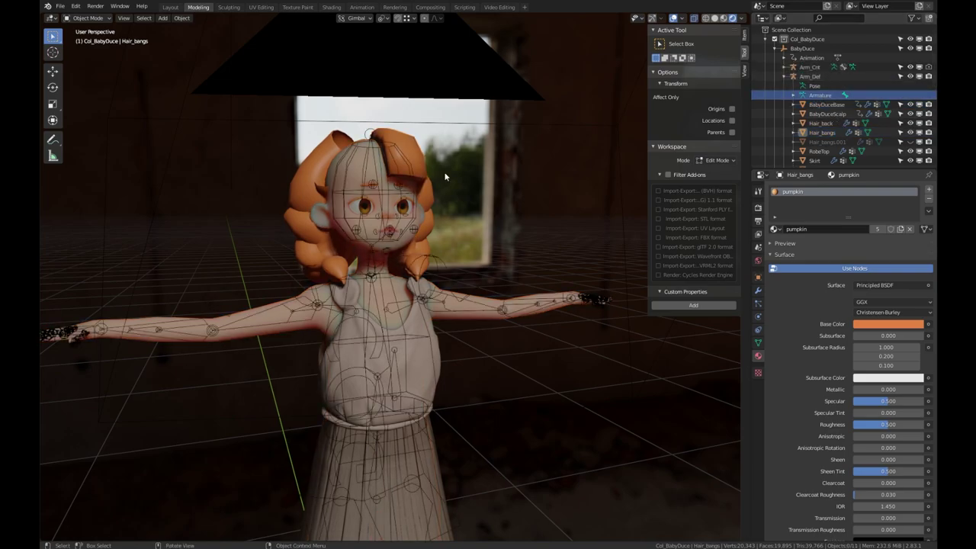
- Select the Arm_Cnt control armature and switch it to Pose Mode
middle_drag(445, 177, 304, 98)
click(325, 88)
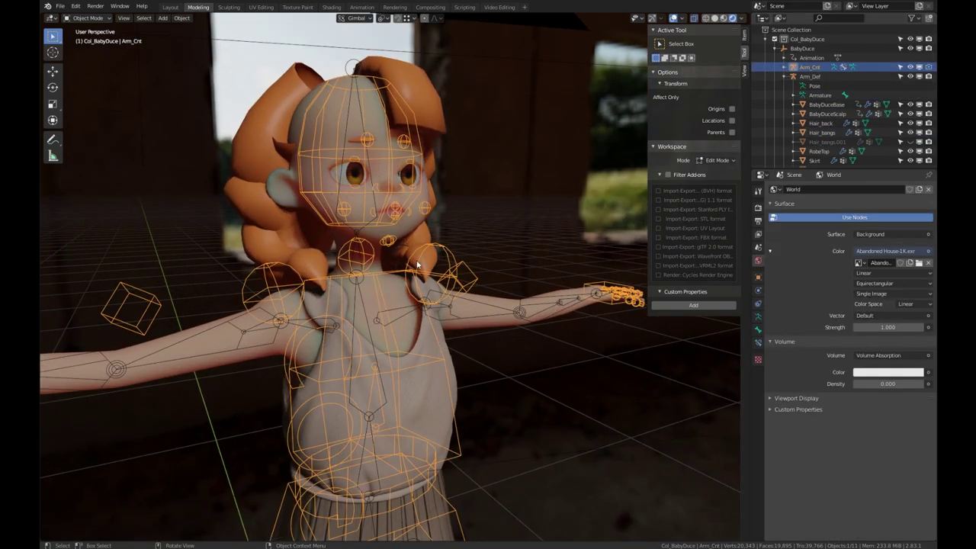
click(103, 19)
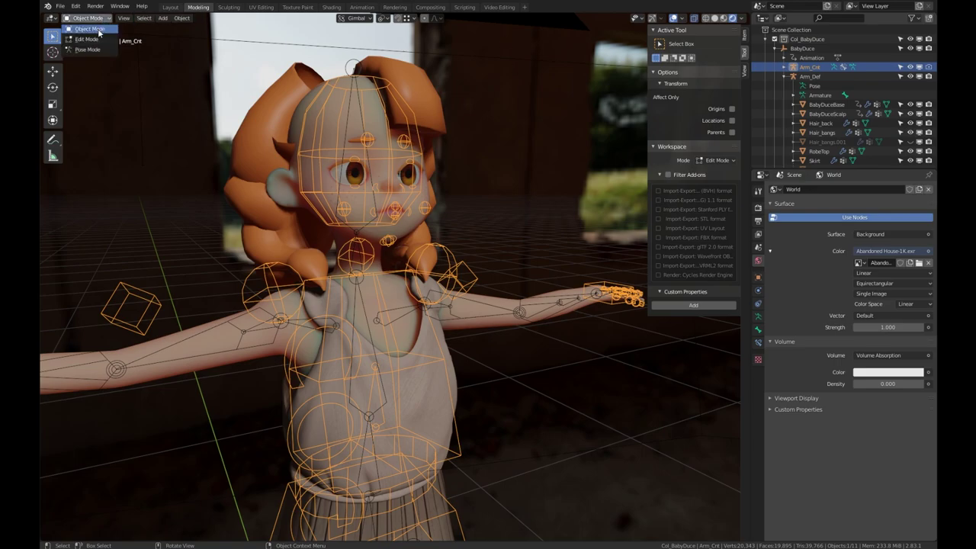
click(87, 50)
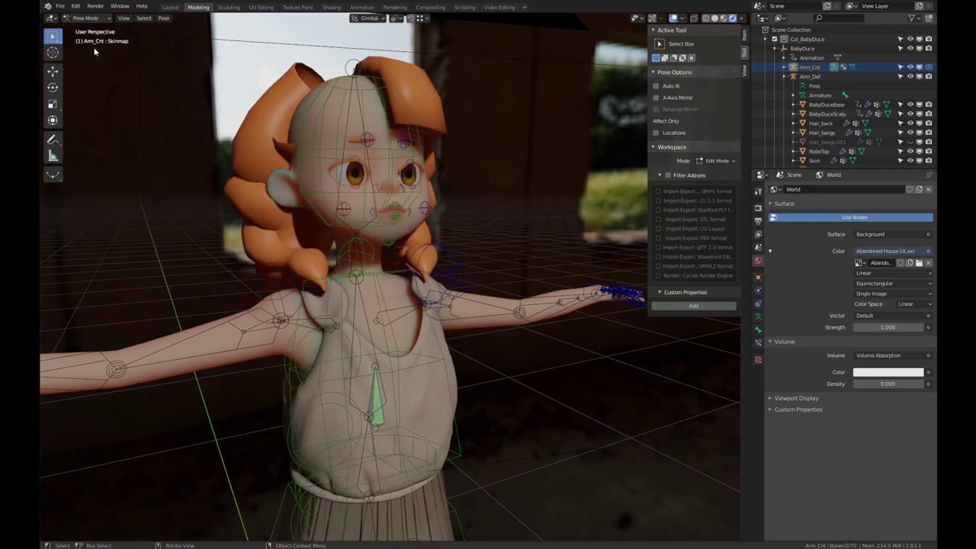
- Try tilting the character's head by rotating the head bone of the control rig
click(363, 99)
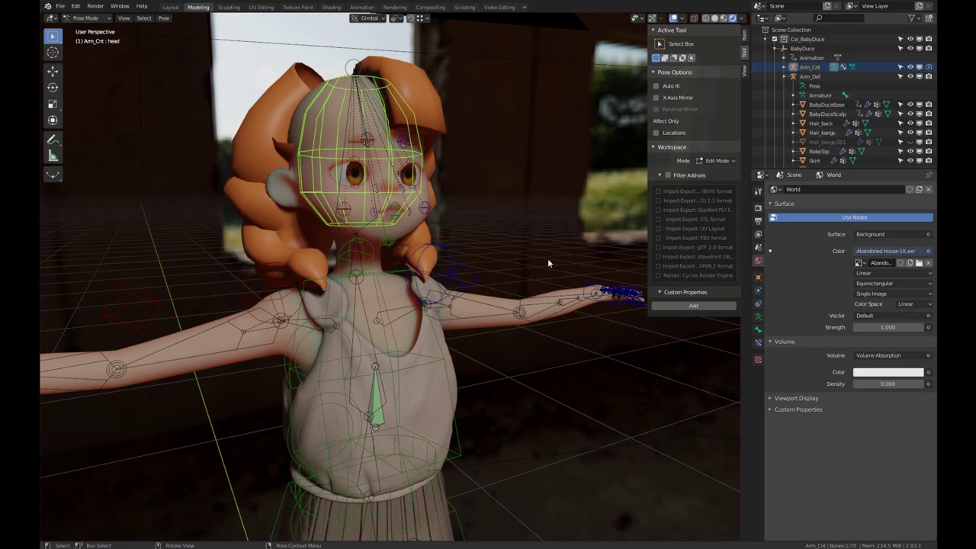
key(r)
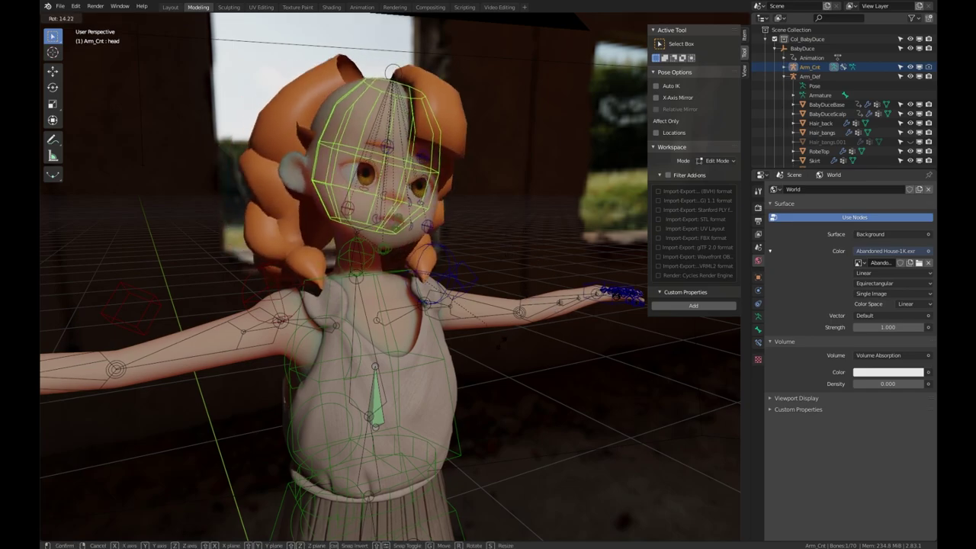
click(346, 326)
middle_drag(347, 326, 239, 284)
- Try adjusting the IK_Shoulder_R and IK_Shoulder_L control bones to show how the shoulders respond
click(271, 288)
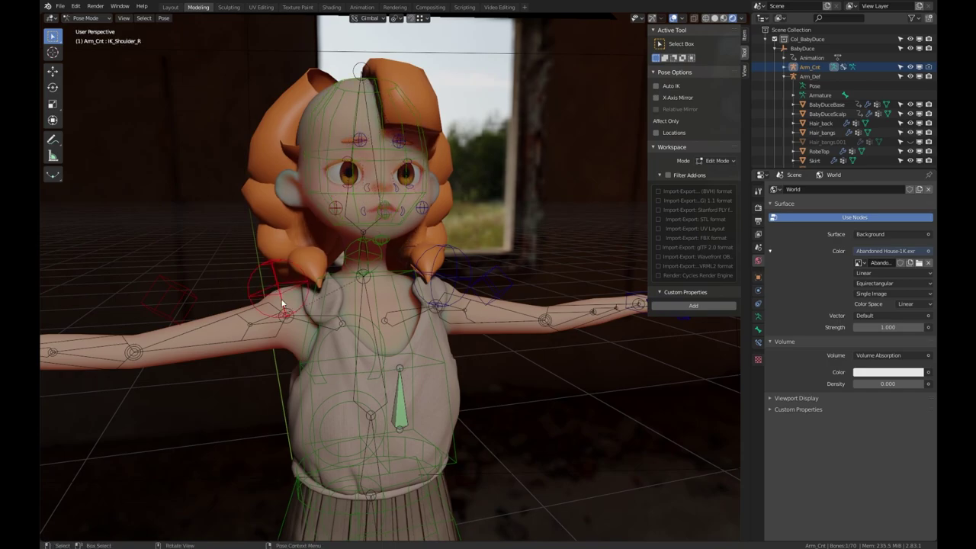
key(r)
key(Escape)
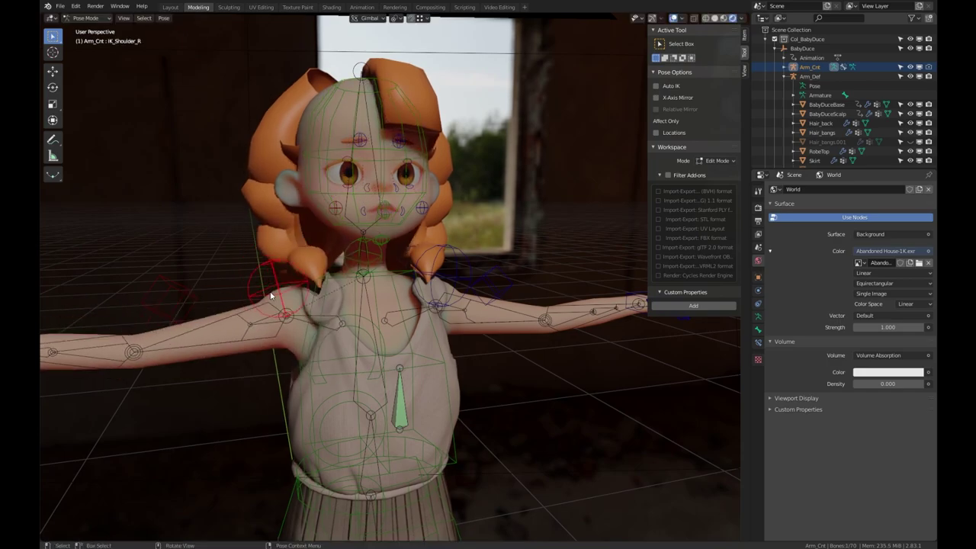
click(466, 266)
key(r)
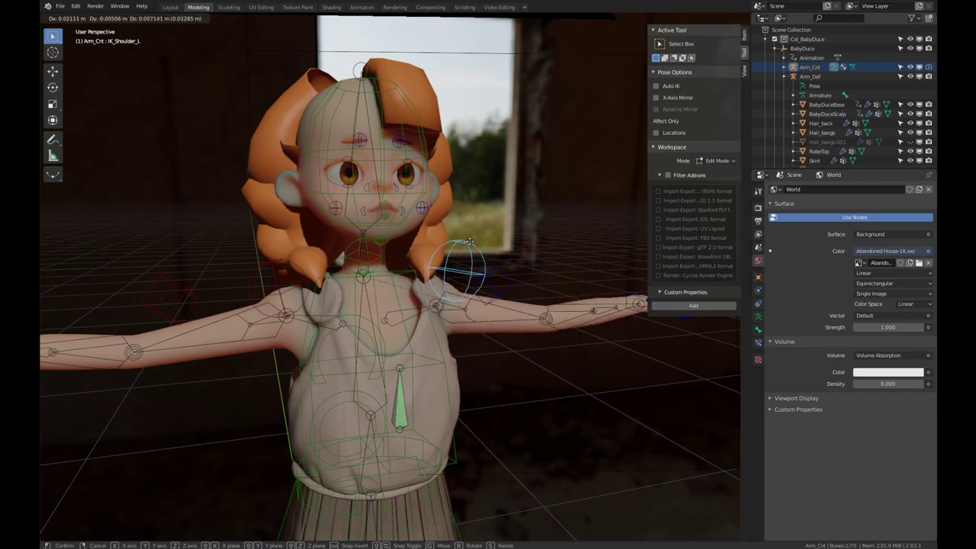
key(Escape)
middle_drag(457, 289, 468, 327)
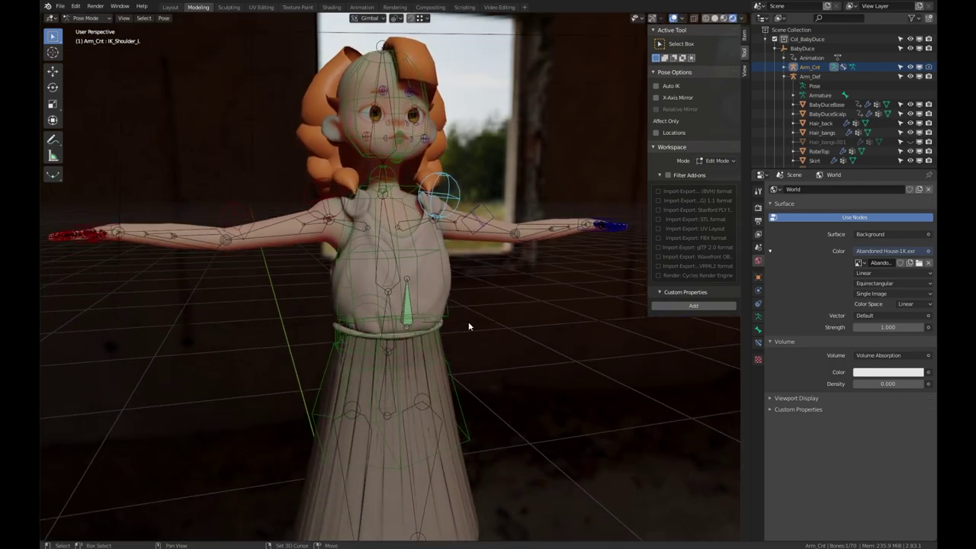
- Try rotating the chest control bone to swing the upper body
click(413, 314)
key(r)
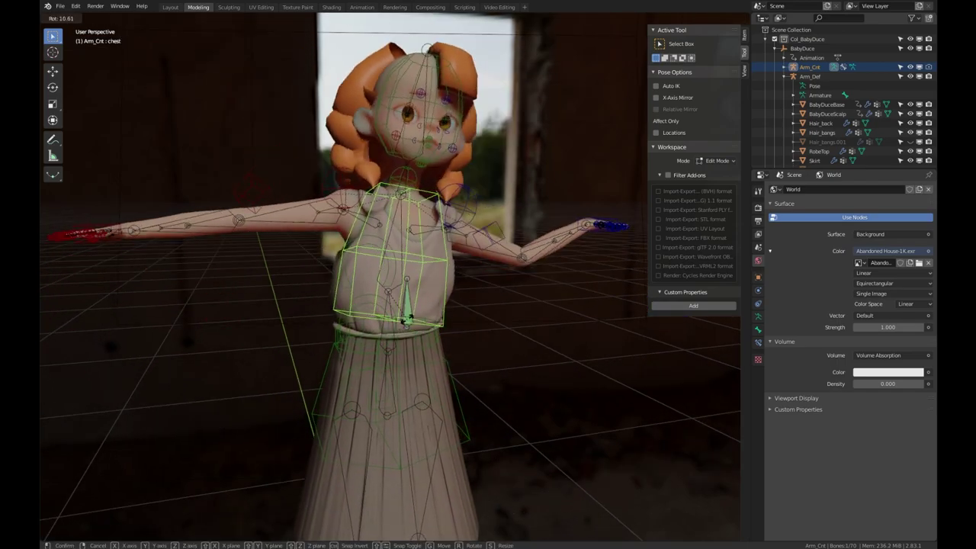
key(Escape)
- Examine the rigged BabyDuce character from a full-body side view to a close-up of the face controls
scroll(427, 305, down, 3)
shift+middle_drag(445, 309, 463, 320)
scroll(400, 275, down, 2)
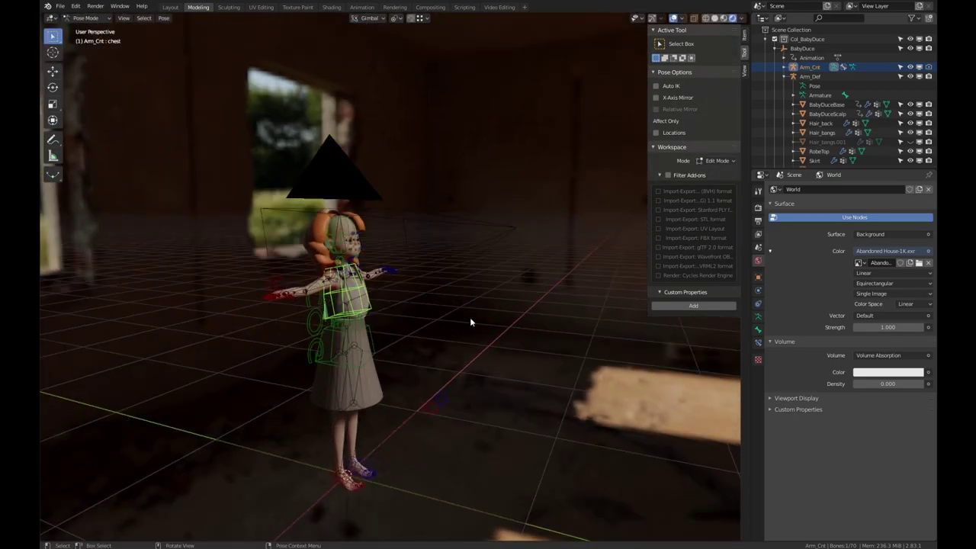
scroll(577, 332, down, 2)
shift+middle_drag(577, 332, 460, 340)
scroll(459, 334, up, 3)
middle_drag(407, 322, 383, 327)
scroll(289, 305, up, 3)
scroll(289, 304, up, 4)
shift+middle_drag(289, 305, 364, 297)
- Try lowering the right upper eyelid by moving the headUpperEyeLid_R control bone
key(alt+h)
click(364, 279)
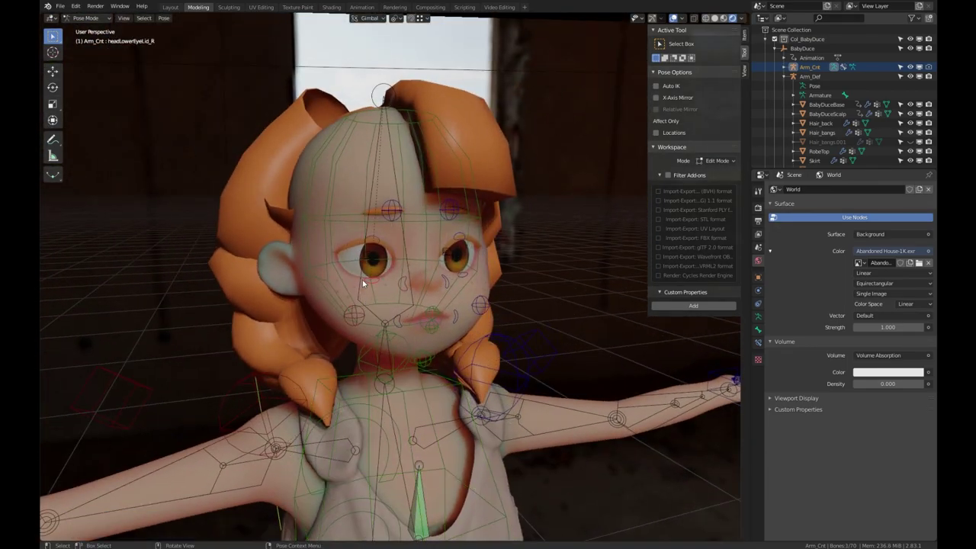
click(373, 254)
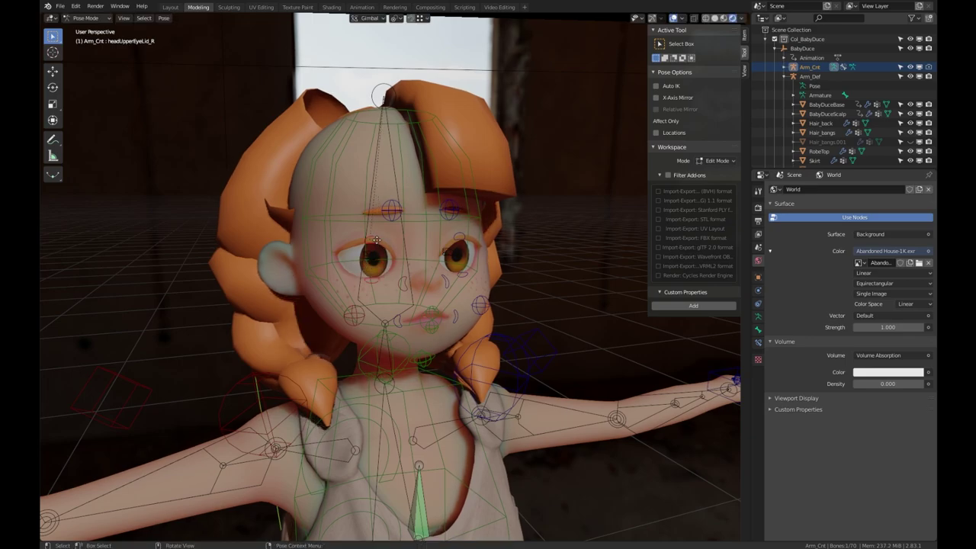
key(g)
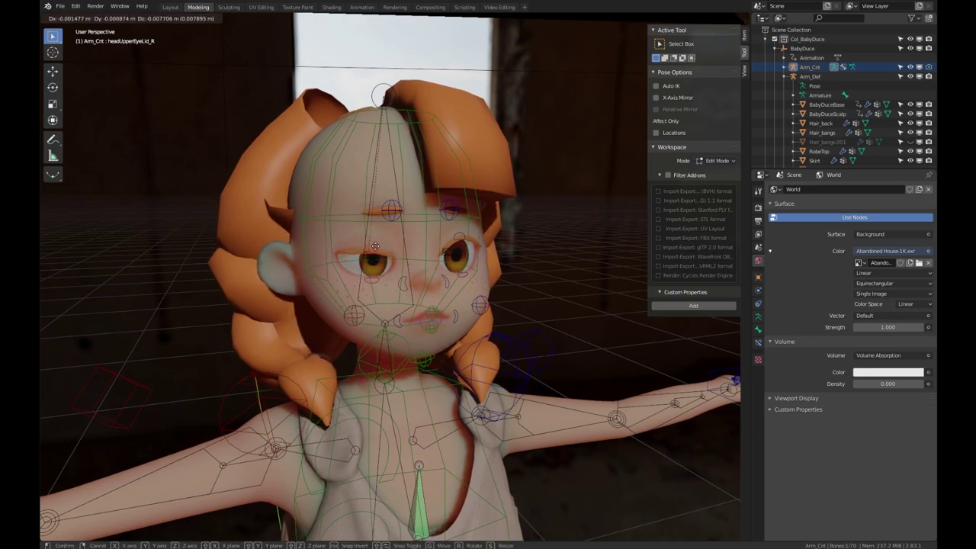
click(417, 346)
- Switch the viewport to Material Preview shading and frame the character's head from the side
scroll(418, 347, down, 3)
scroll(418, 347, down, 4)
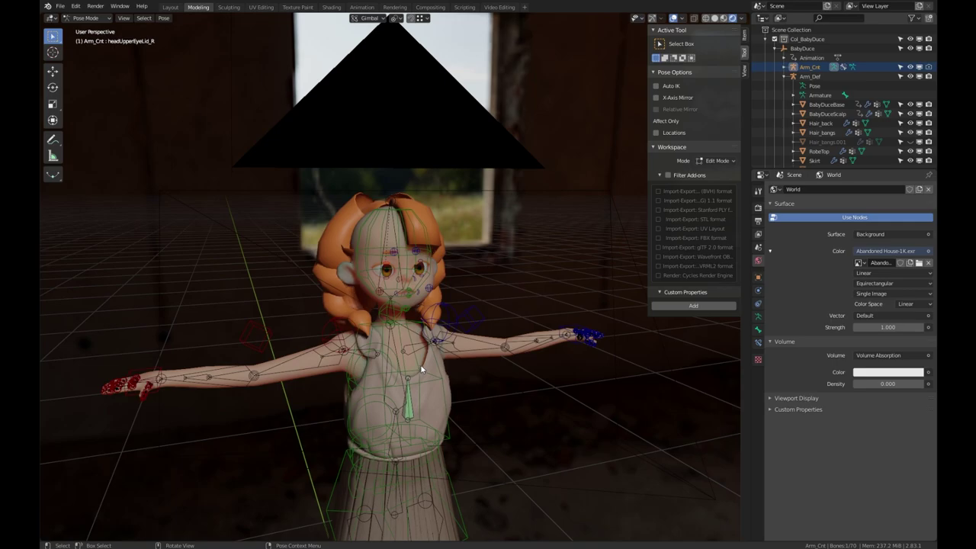
mouse_move(532, 351)
middle_down()
mouse_move(426, 338)
mouse_move(232, 359)
mouse_move(227, 331)
mouse_move(183, 327)
mouse_move(243, 320)
middle_up()
click(714, 18)
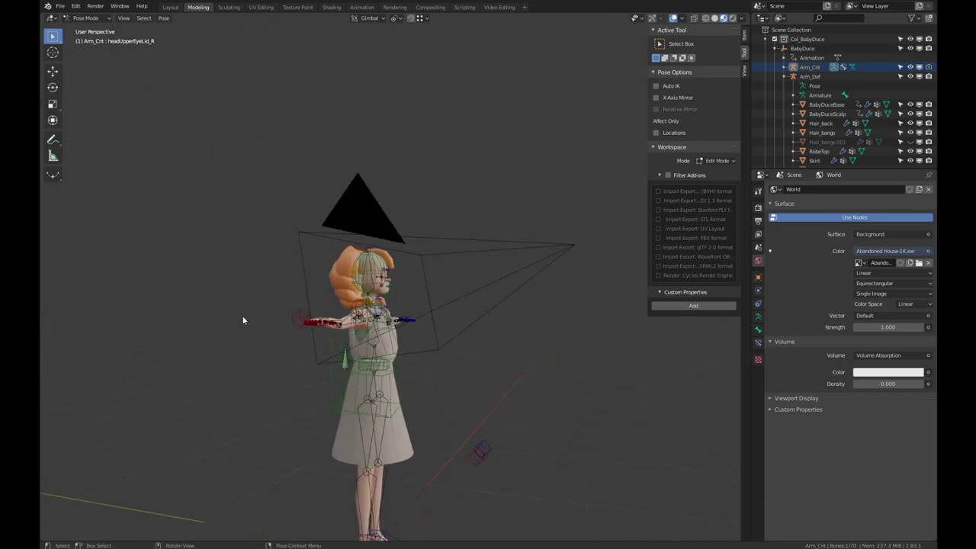
scroll(394, 285, up, 8)
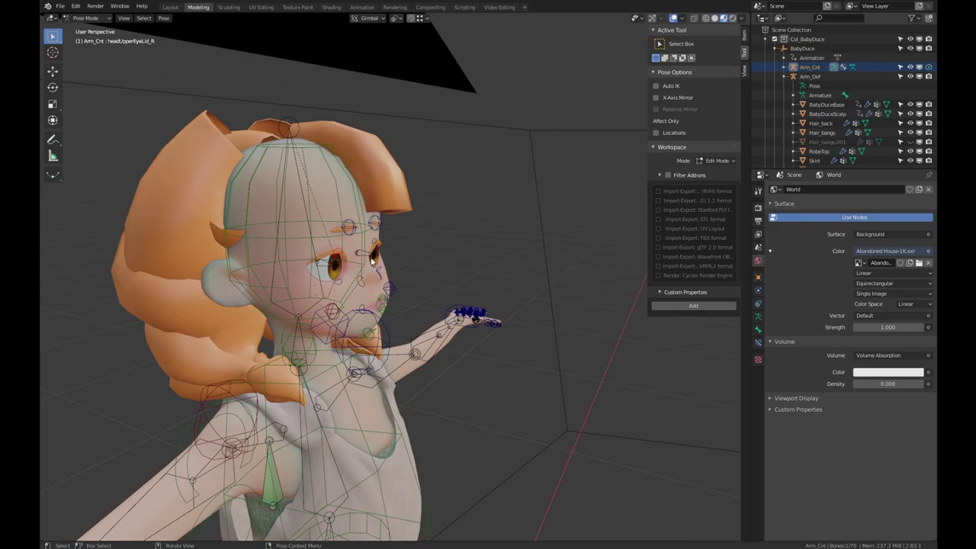
- Return the control armature to Object Mode and reveal all hidden objects, including the eye target controls
click(370, 256)
middle_drag(376, 270, 520, 302)
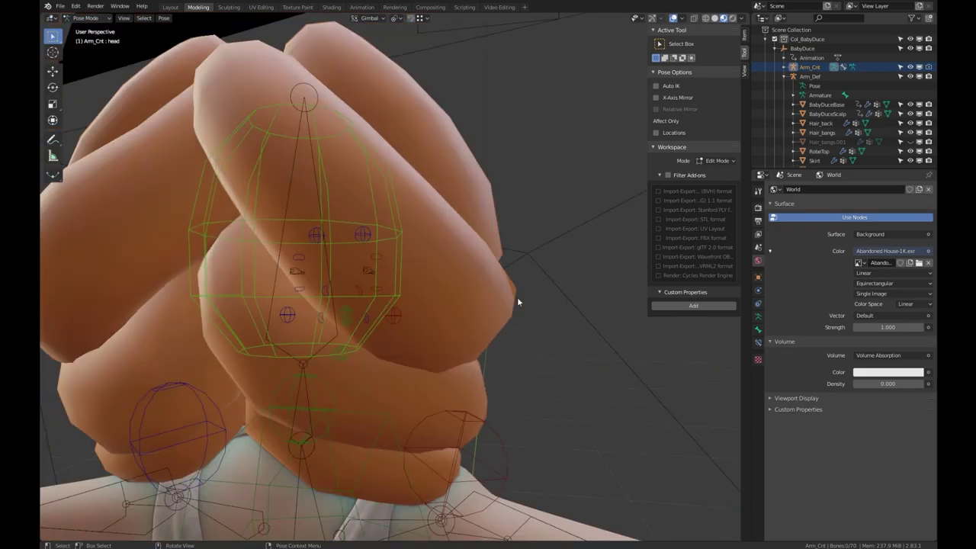
scroll(506, 299, down, 5)
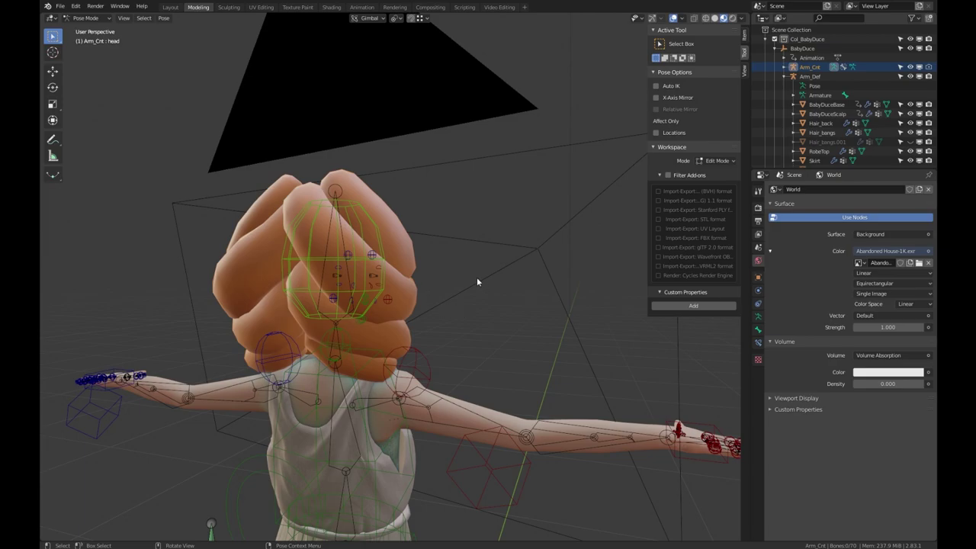
key(ctrl+Tab)
middle_drag(507, 295, 419, 313)
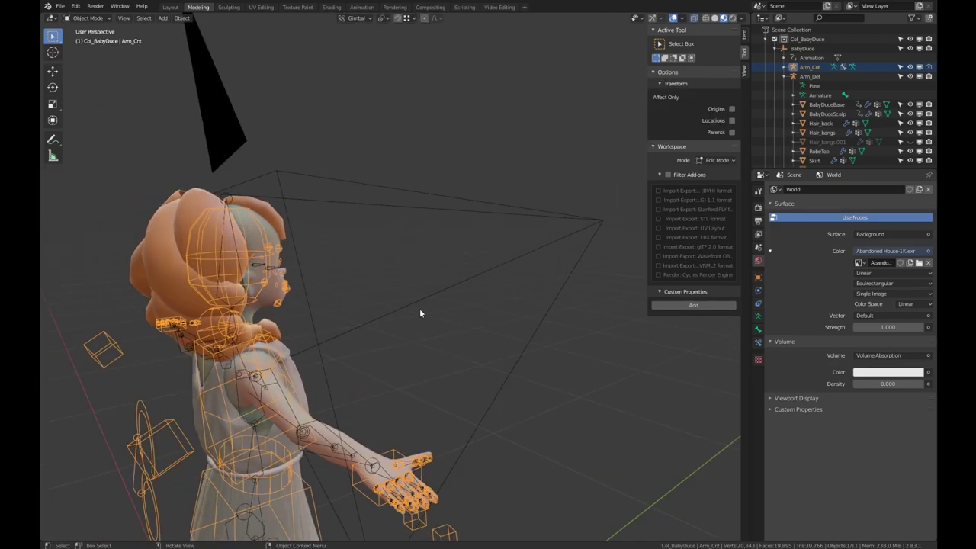
key(alt+h)
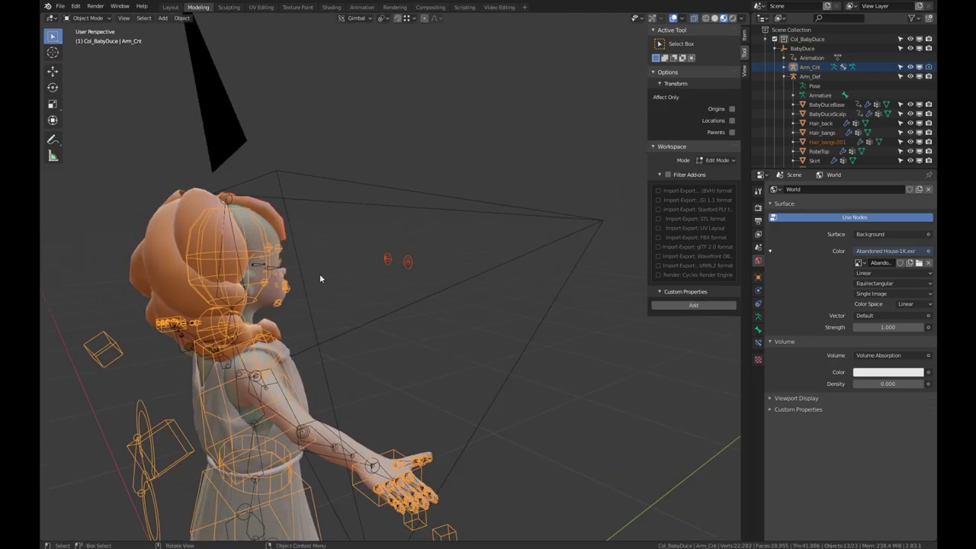
- Try moving the IK_eye_L target to redirect the character's left eye
click(399, 259)
click(388, 259)
middle_drag(388, 259, 411, 346)
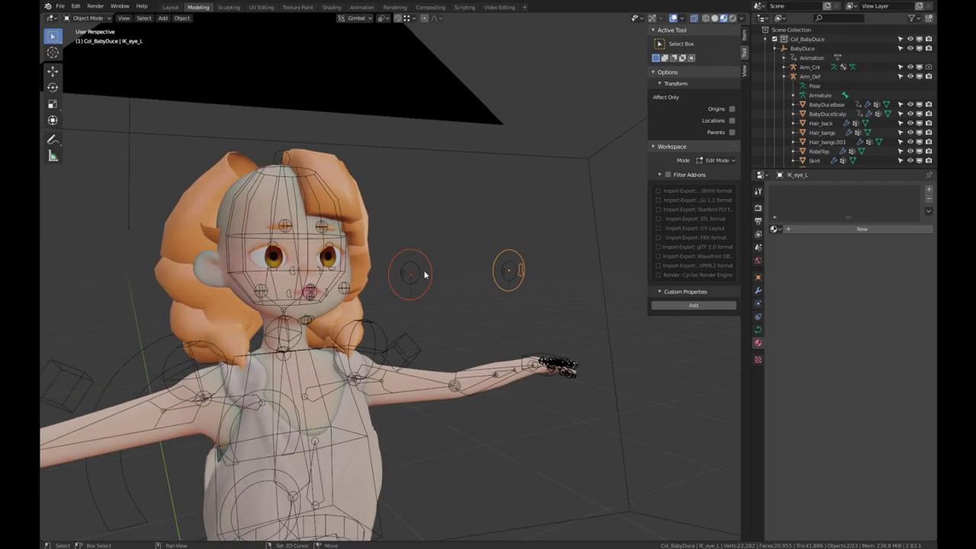
click(506, 276)
key(g)
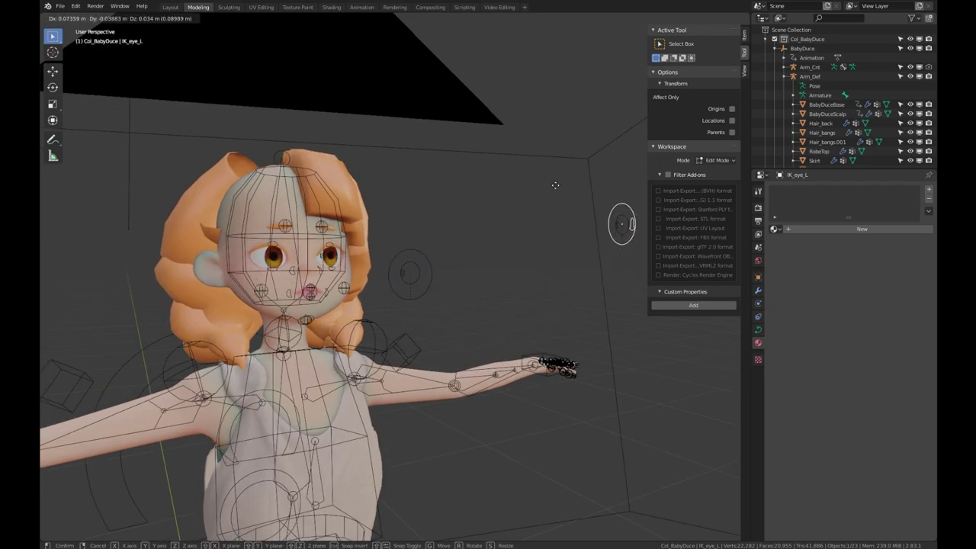
right_click(481, 276)
- Try moving the IK_eye_R target to redirect the right eye, and select the inner IK_eye_L.002 ring
click(432, 264)
key(g)
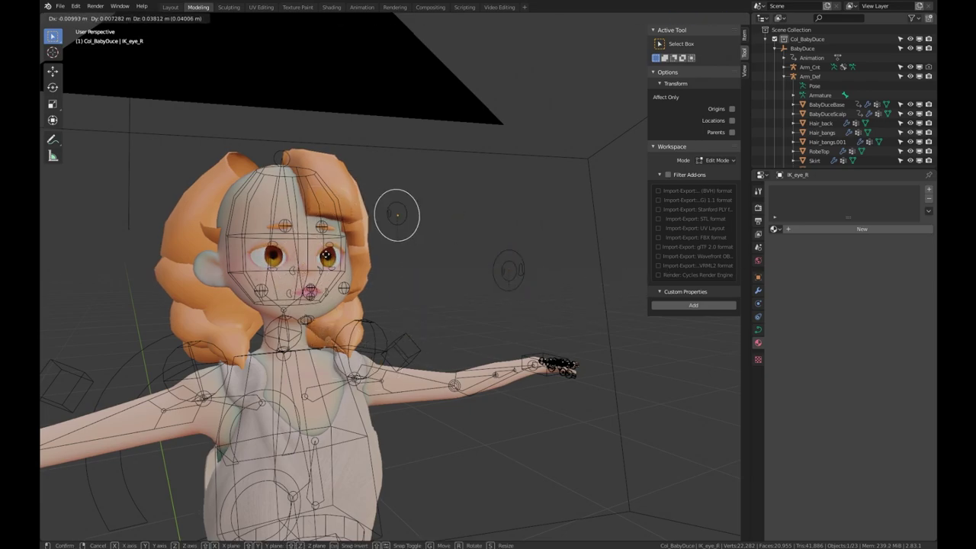
right_click(436, 278)
click(417, 279)
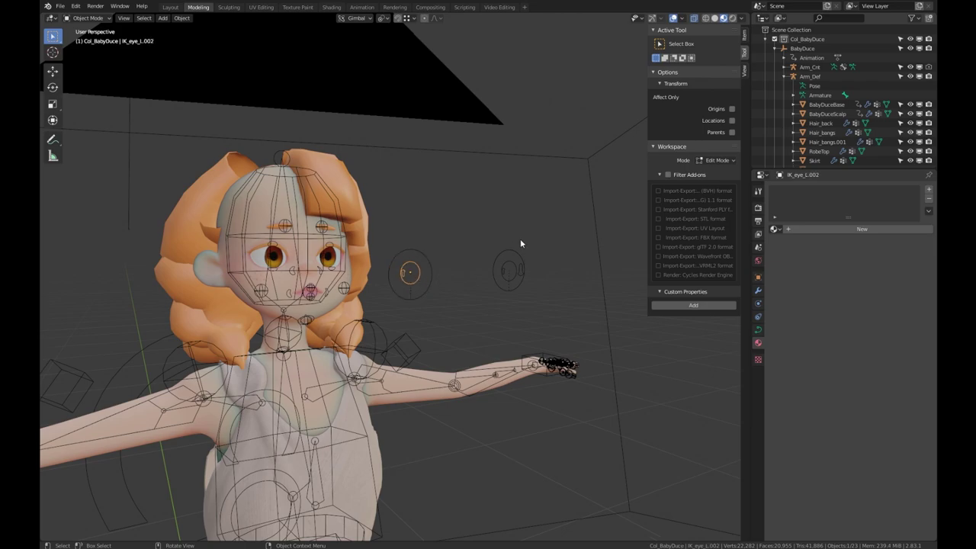
- Try rotating the inner IK_eye_L.002 ring and the outer IK_eye_R target in front of the face
key(r)
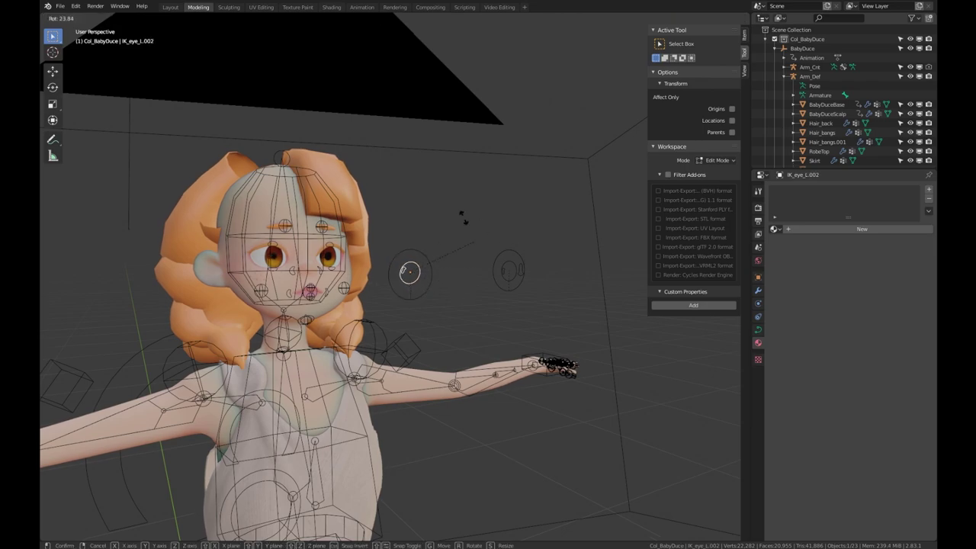
right_click(404, 234)
click(394, 268)
key(r)
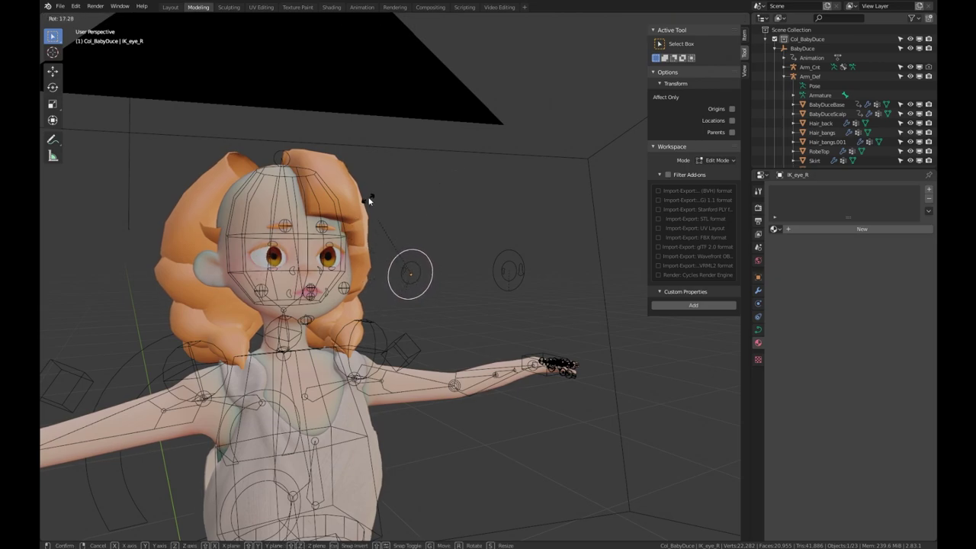
right_click(367, 202)
- Try moving both eye targets together to redirect the character's gaze
click(510, 269)
key(g)
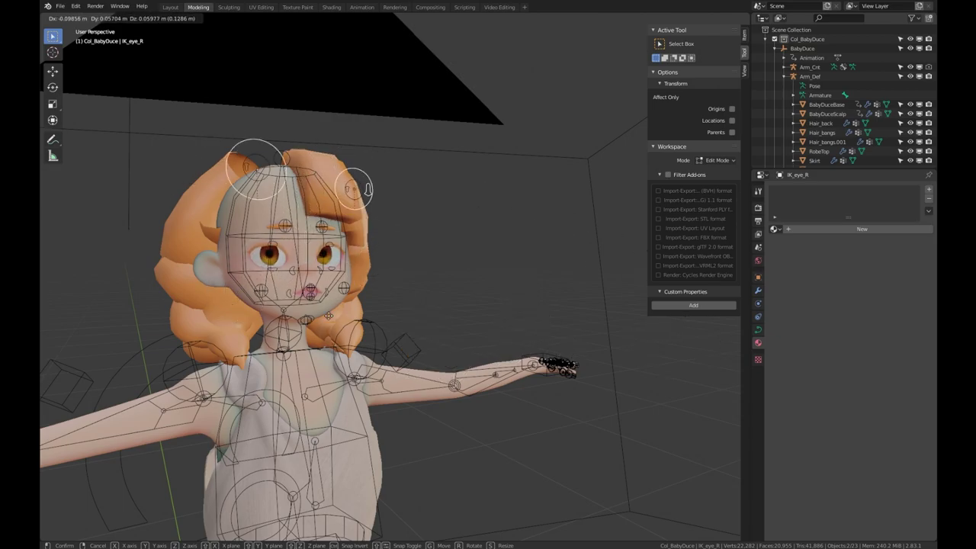
click(554, 348)
- Select the Arm_Cnt control armature instead of the eye targets and switch it to Pose Mode
scroll(554, 349, down, 3)
mouse_move(554, 349)
middle_down()
mouse_move(533, 335)
mouse_move(384, 313)
mouse_move(385, 287)
mouse_move(416, 305)
mouse_move(608, 319)
mouse_move(547, 336)
middle_up()
scroll(534, 335, down, 3)
scroll(416, 305, up, 3)
scroll(607, 318, down, 3)
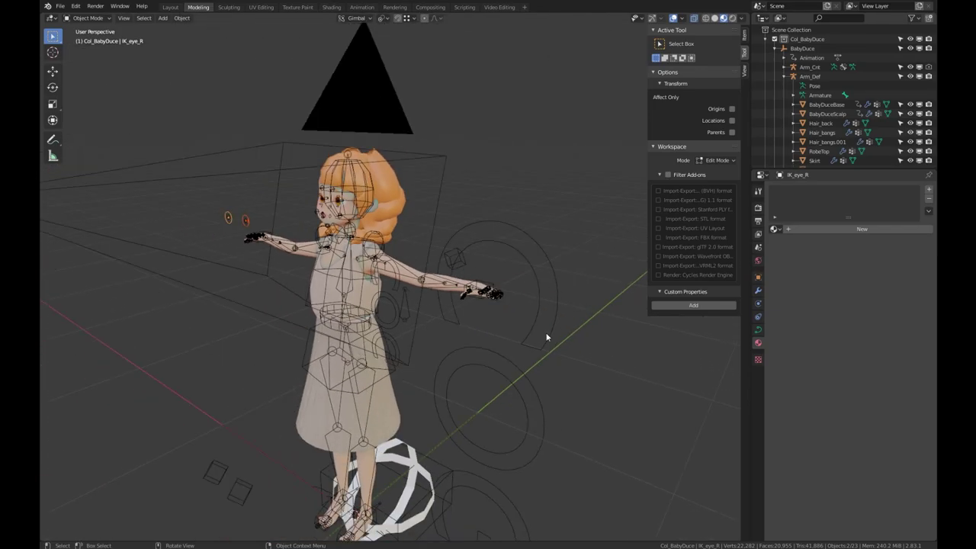
click(546, 336)
click(393, 314)
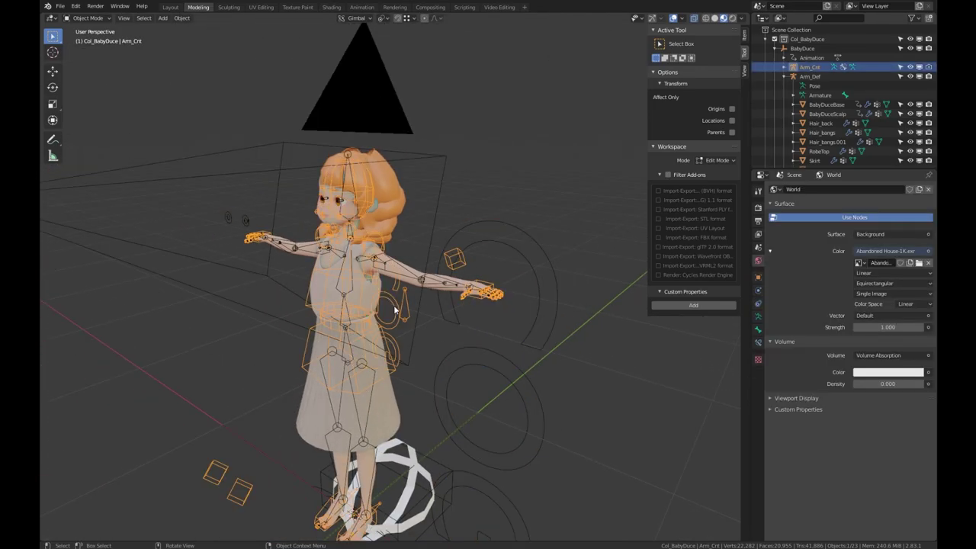
key(ctrl+Tab)
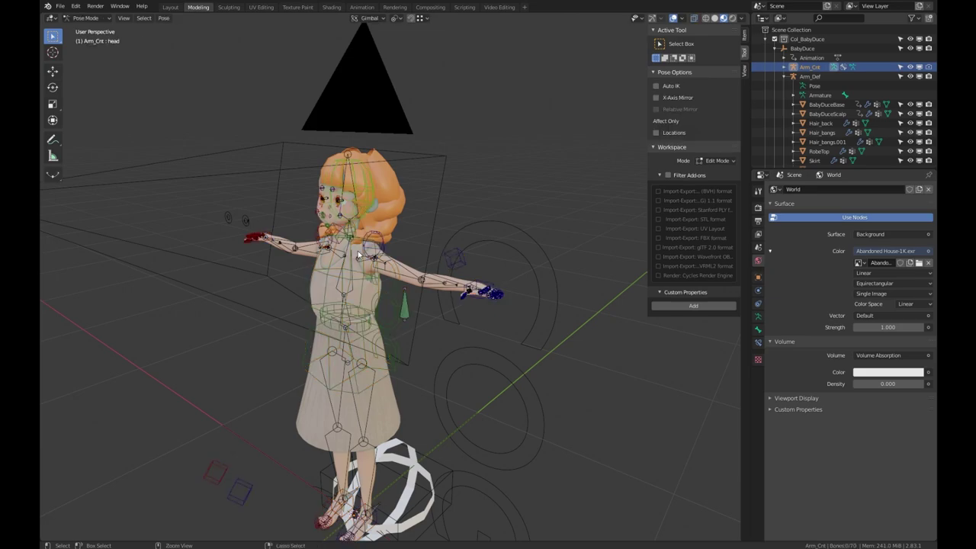
- Try moving the COG bone behind the waist to shift the character's whole body
click(397, 305)
key(g)
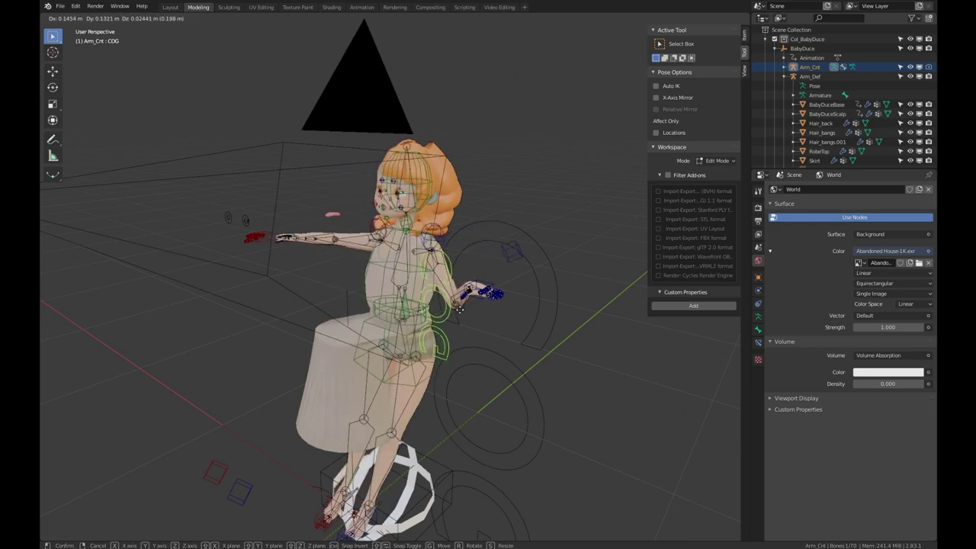
click(447, 307)
- Save the character scene to BabyDuce4.blend
middle_drag(446, 307, 371, 278)
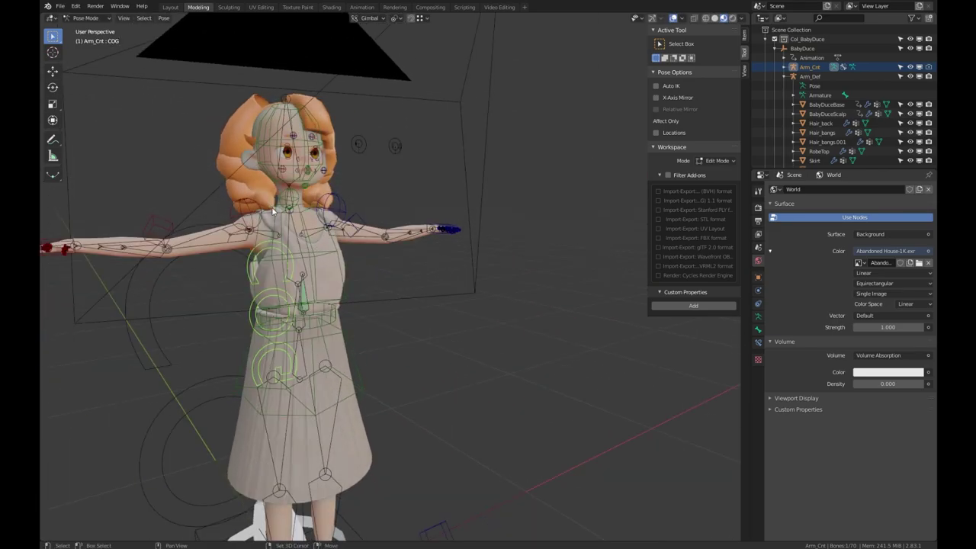
shift+middle_drag(270, 207, 433, 210)
middle_drag(418, 164, 309, 229)
scroll(323, 182, up, 3)
middle_drag(328, 183, 445, 303)
scroll(400, 222, down, 5)
scroll(442, 304, up, 3)
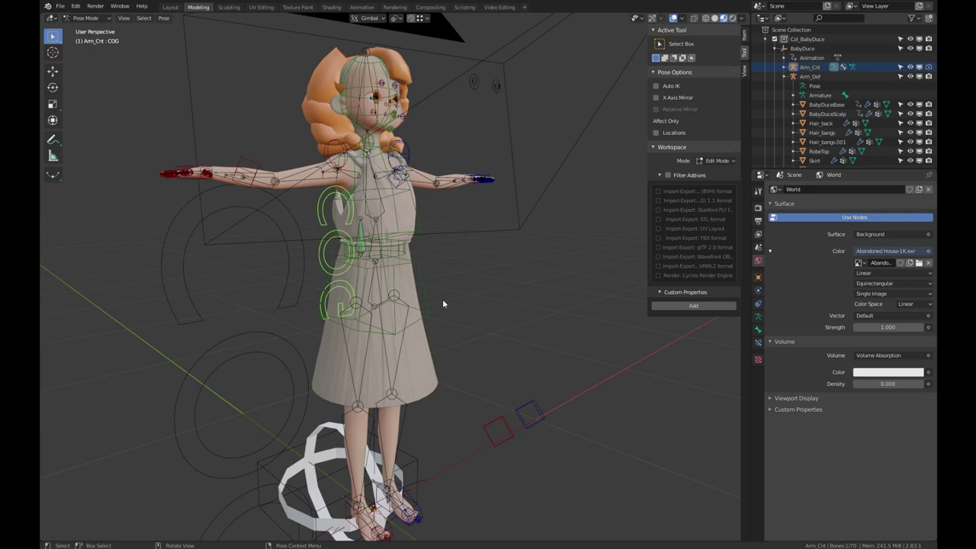
key(ctrl+s)
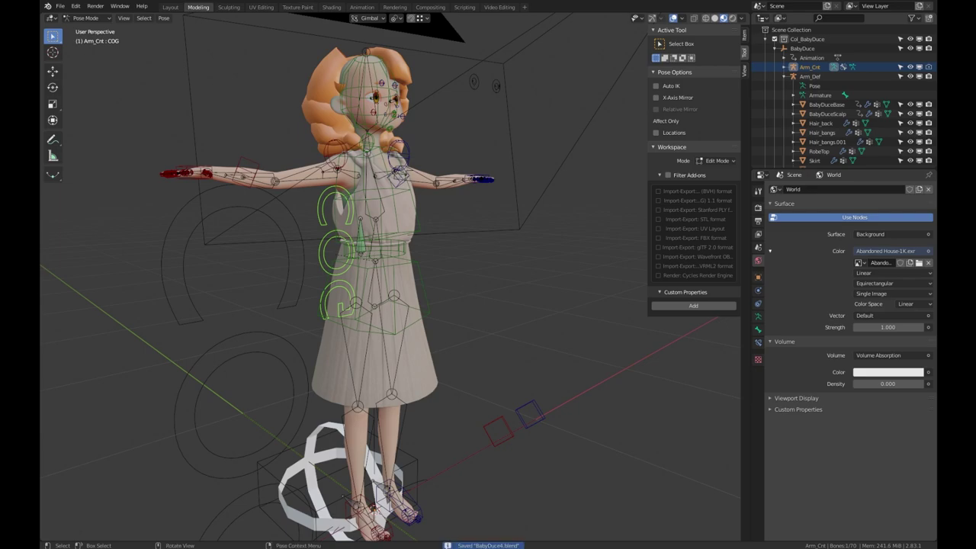